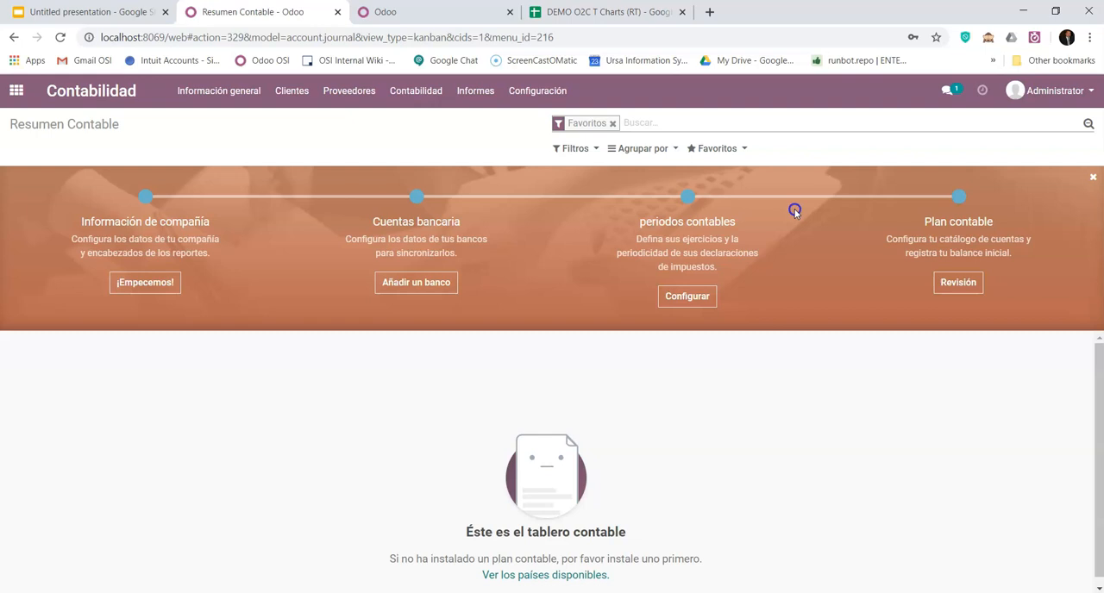
# - Open the Contabilidad settings and check the package choices under Localización fiscal
pyautogui.click(533, 95)
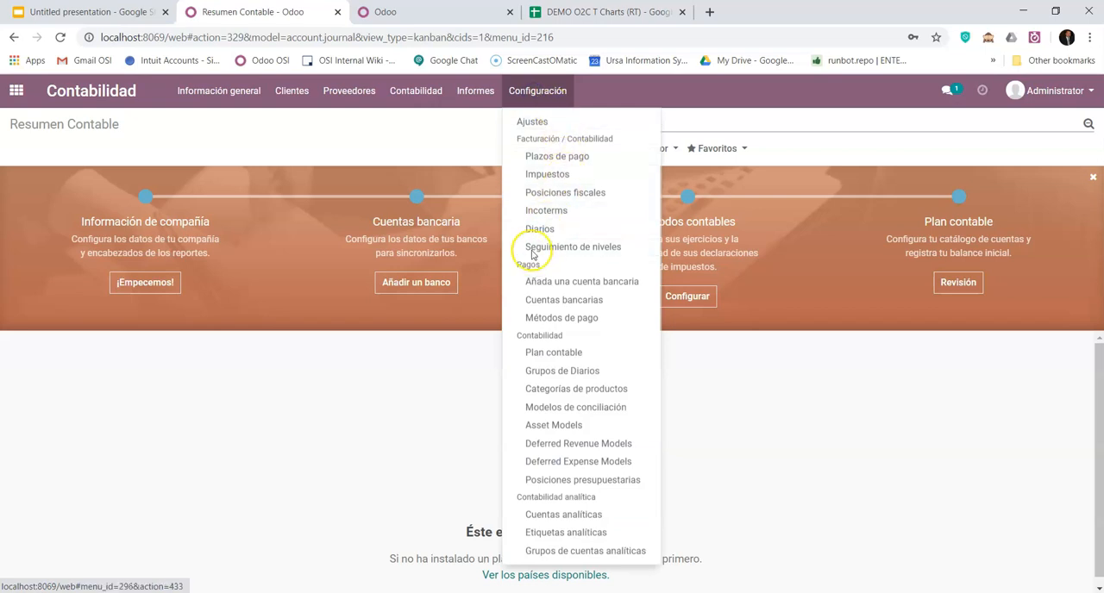
pyautogui.click(530, 124)
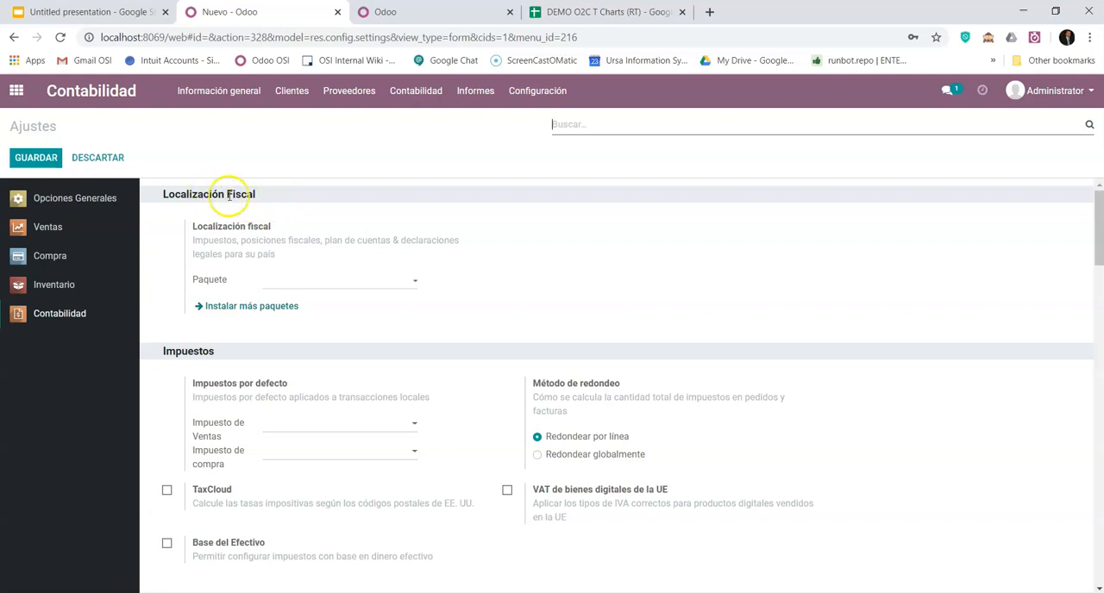
pyautogui.click(278, 281)
pyautogui.click(349, 289)
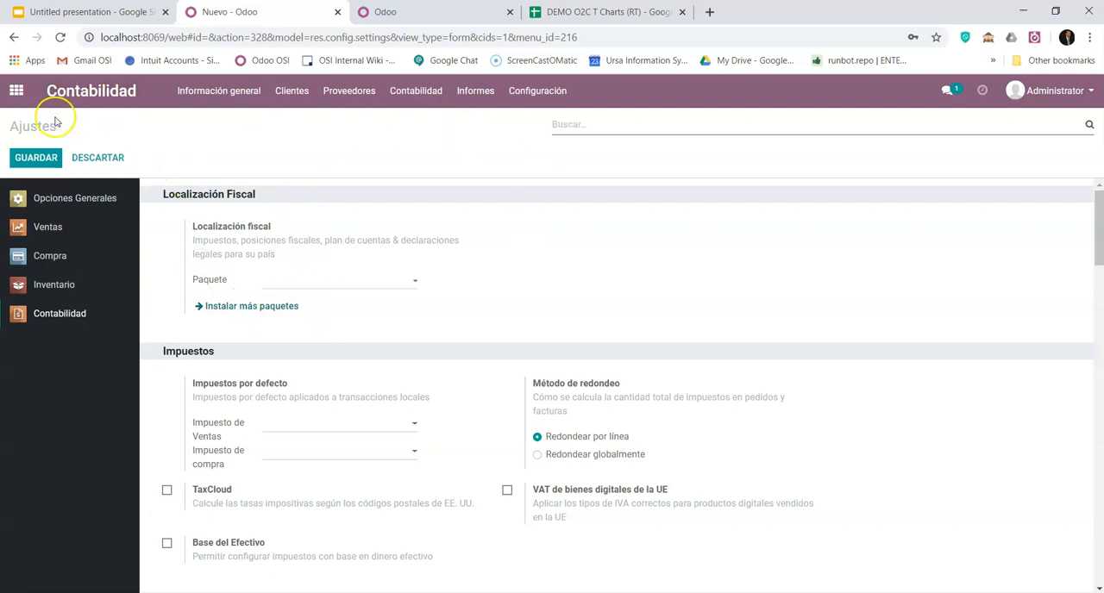
# - Open the Aplicaciones catalogue, remove its default filter, search for l10n and browse the country localization modules
pyautogui.click(16, 90)
pyautogui.click(272, 285)
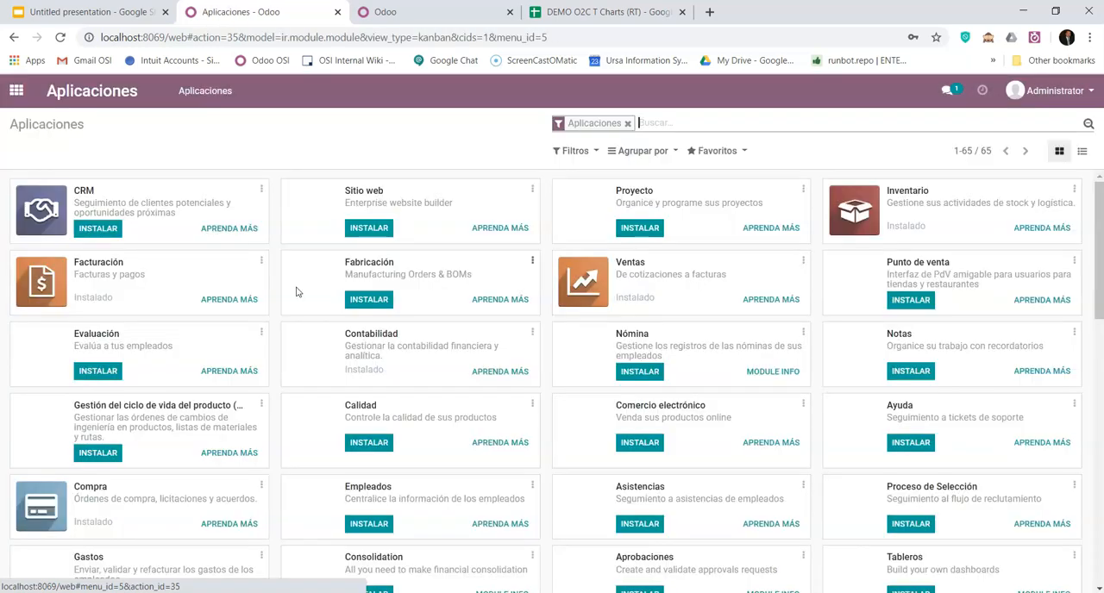
pyautogui.click(627, 121)
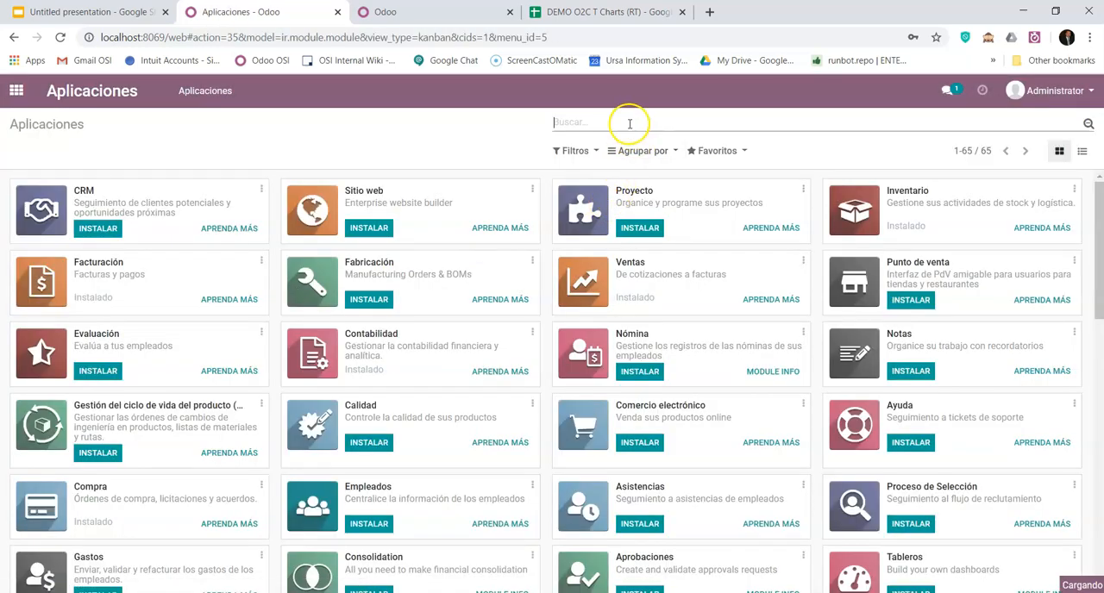
pyautogui.write('l10n')
pyautogui.press('Return')
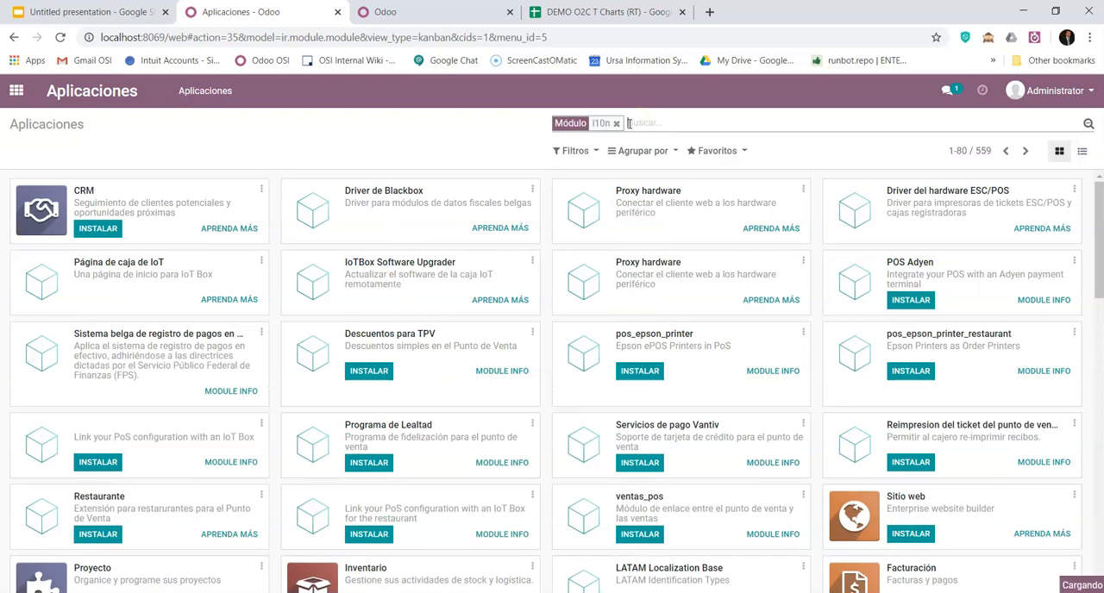
pyautogui.scroll(-2, 794, 376)
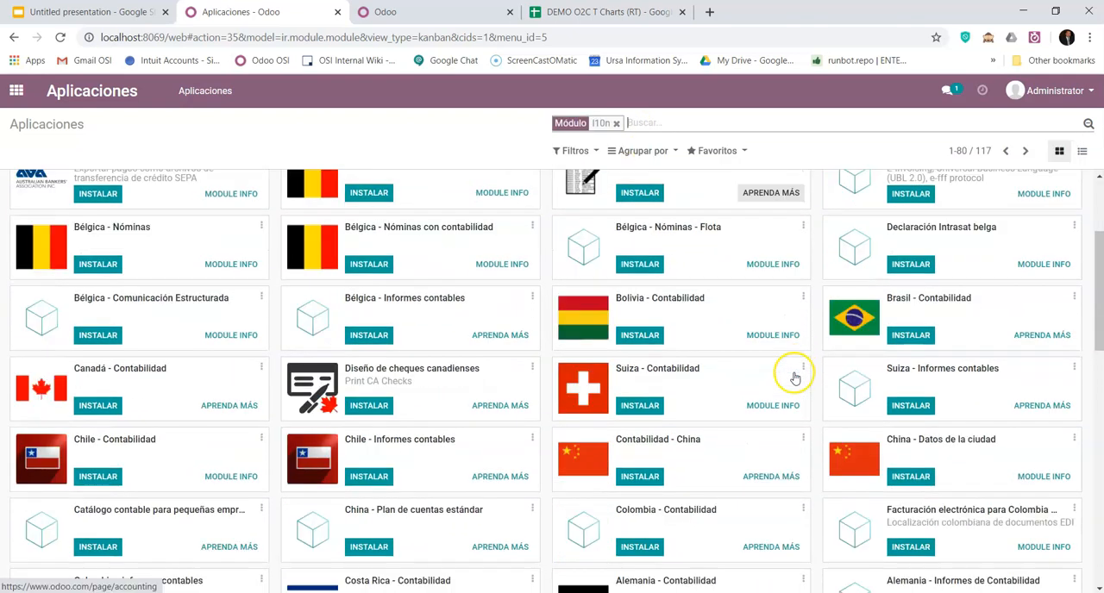
pyautogui.scroll(3, 790, 363)
pyautogui.scroll(-3, 797, 360)
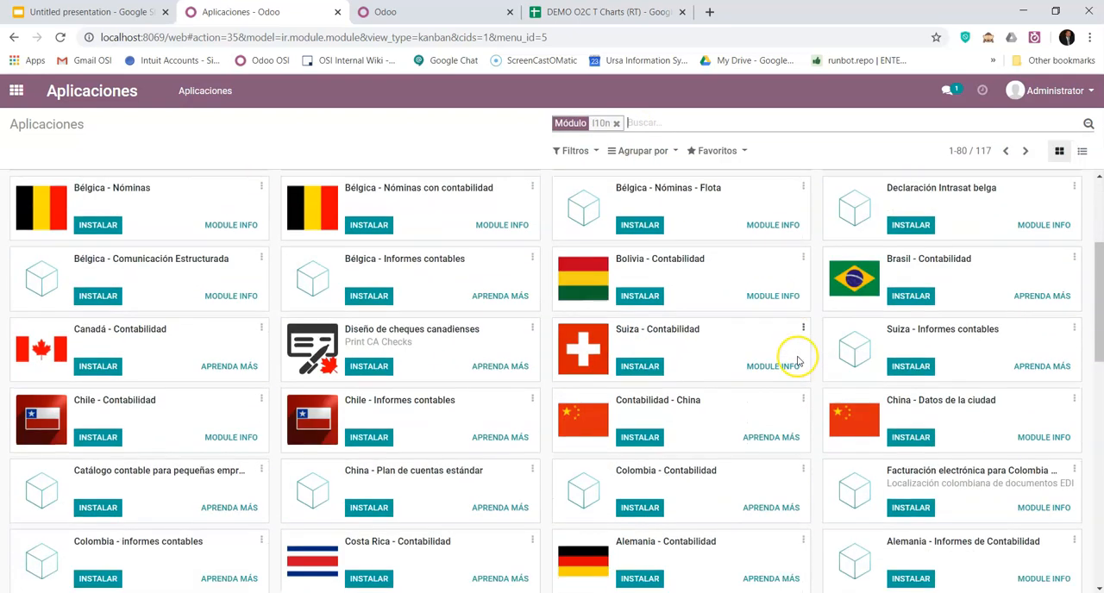
pyautogui.scroll(-9, 797, 360)
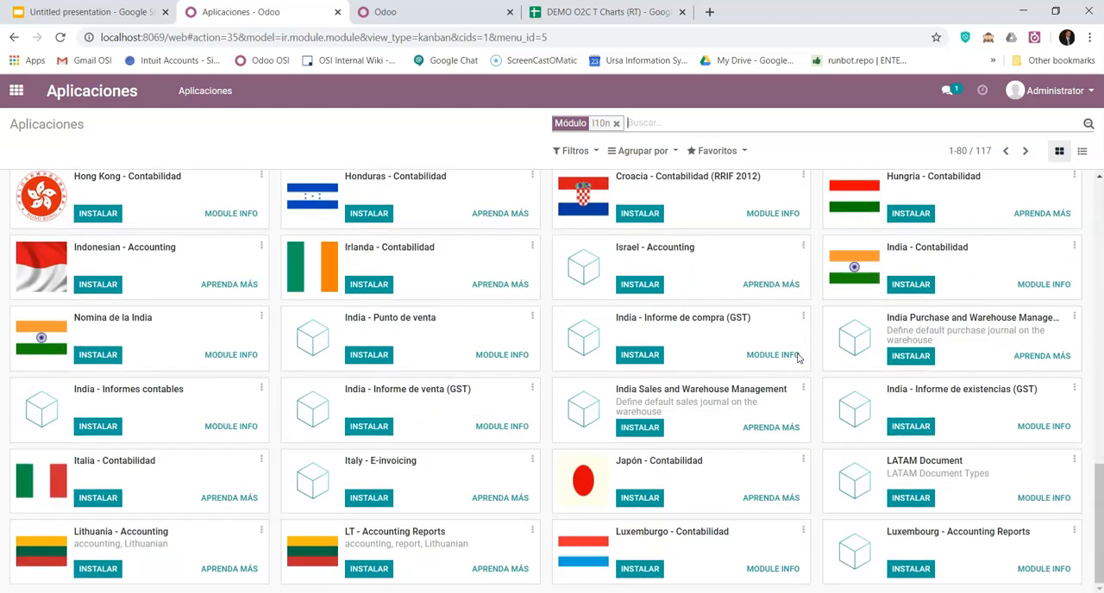
pyautogui.scroll(2, 724, 466)
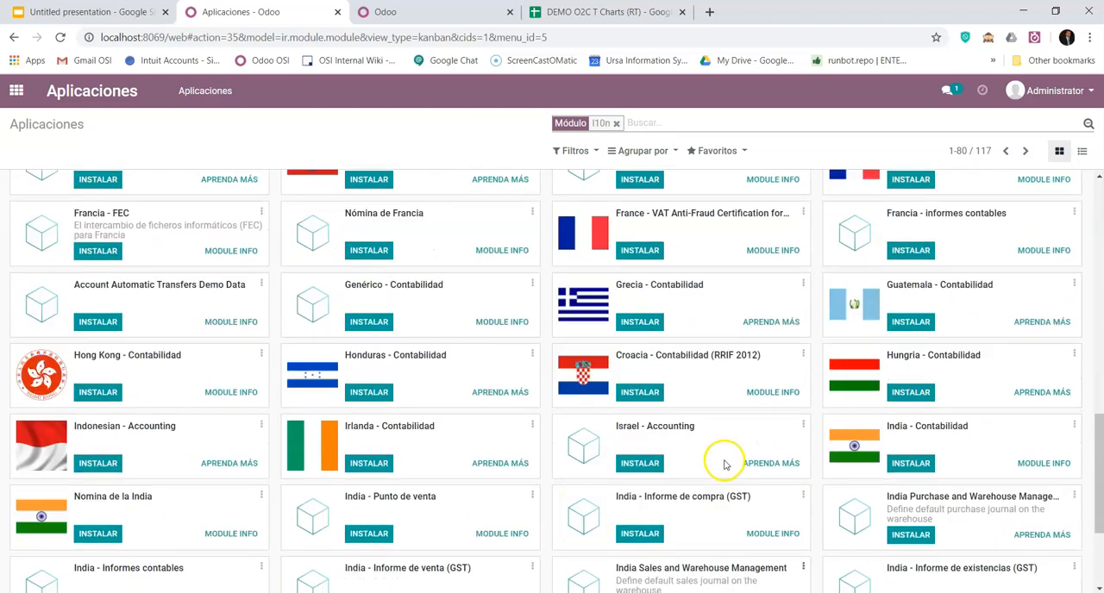
pyautogui.scroll(9, 724, 466)
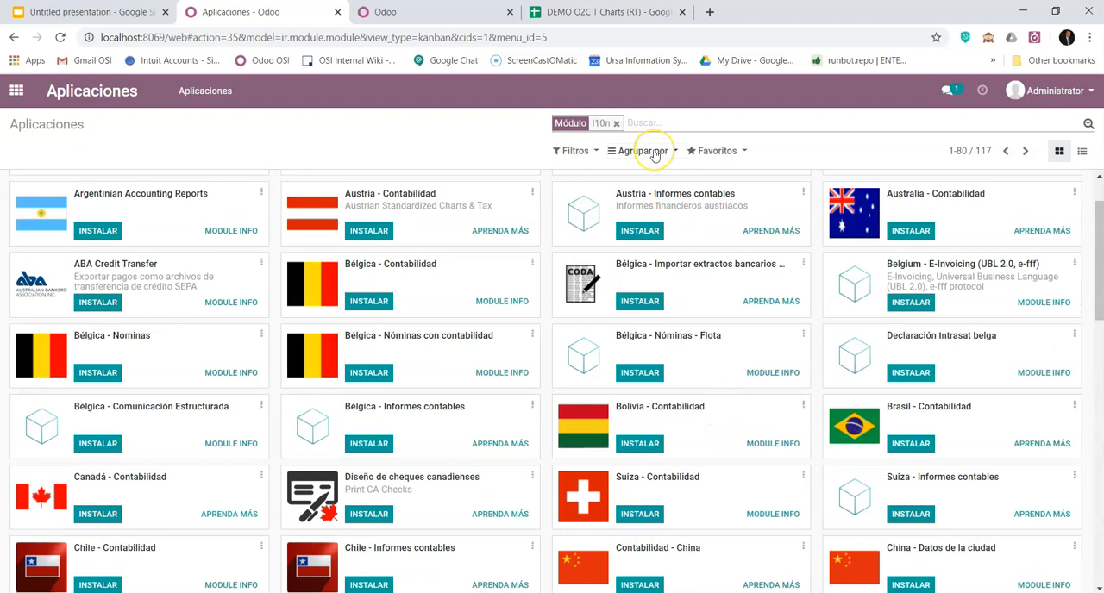
# - Replace the l10n search with a module search for mx to list the Mexican localization modules
pyautogui.write('mex')
pyautogui.press('Return')
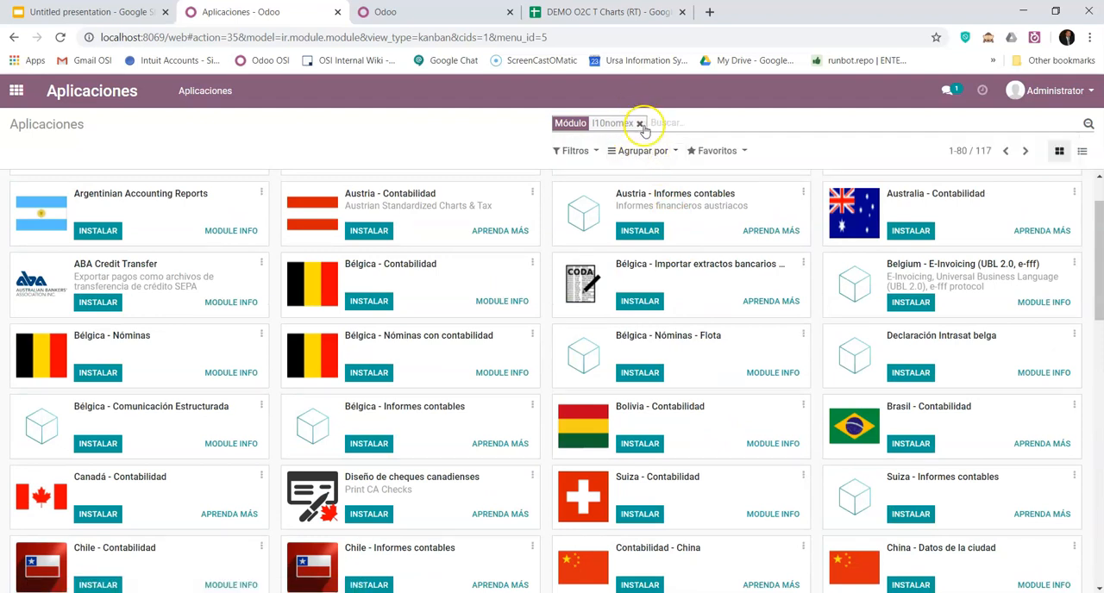
pyautogui.click(641, 124)
pyautogui.write('mx')
pyautogui.press('Return')
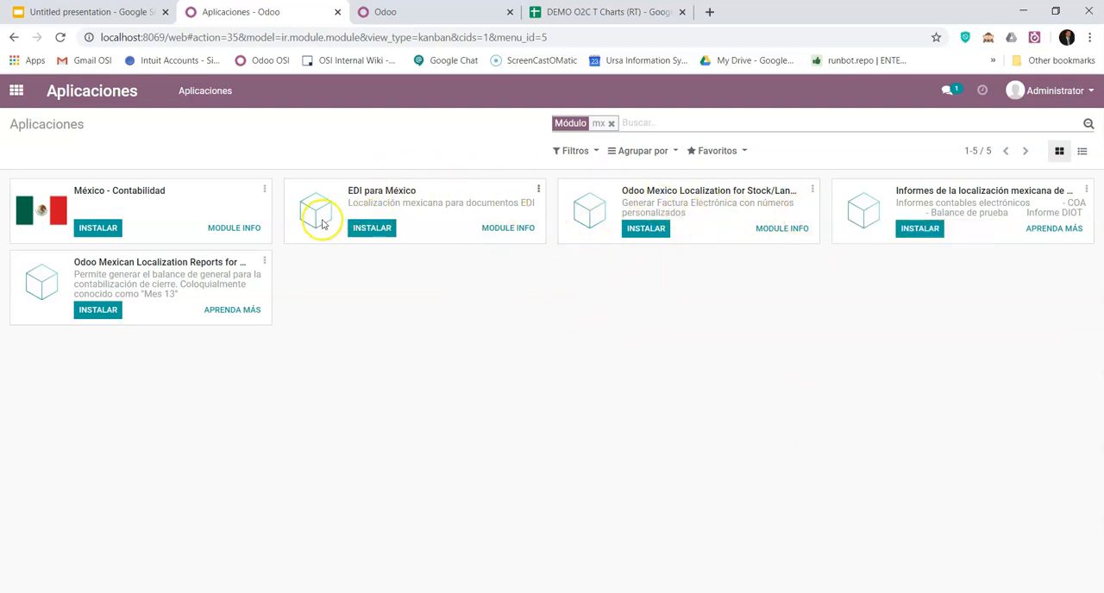
# - Clear the mx search, browse the full module list and search the modules for us
pyautogui.click(612, 124)
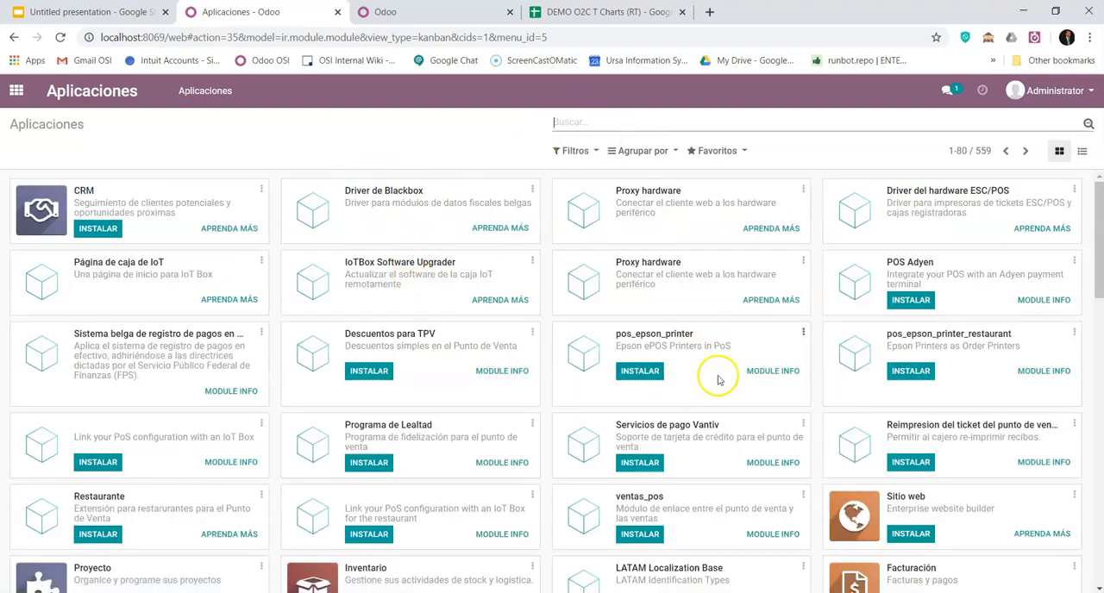
pyautogui.scroll(-3, 720, 396)
pyautogui.scroll(-5, 724, 409)
pyautogui.scroll(5, 724, 408)
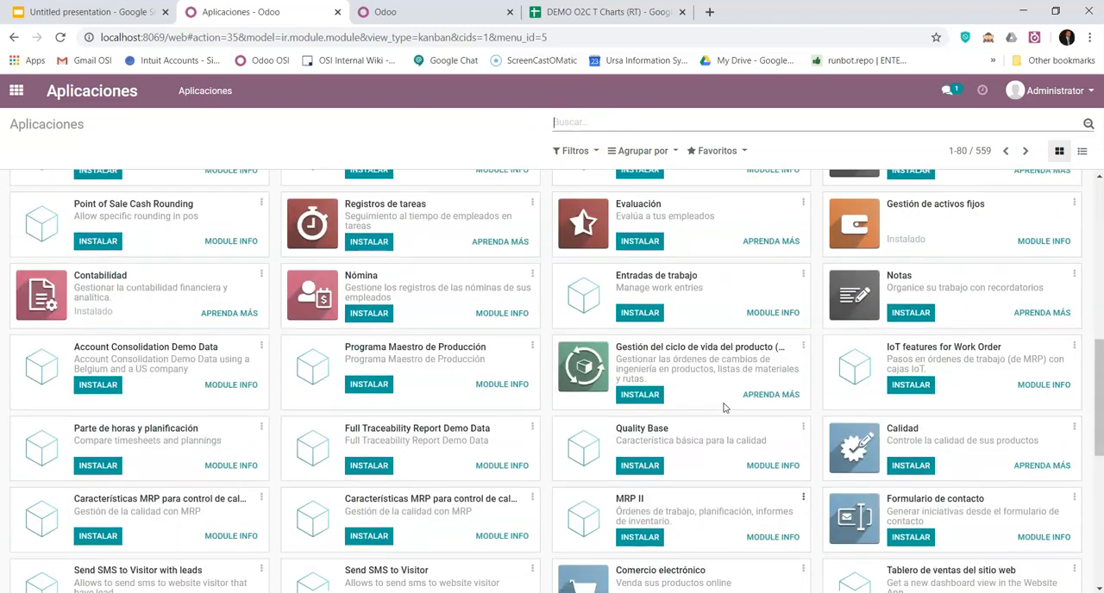
pyautogui.scroll(4, 725, 409)
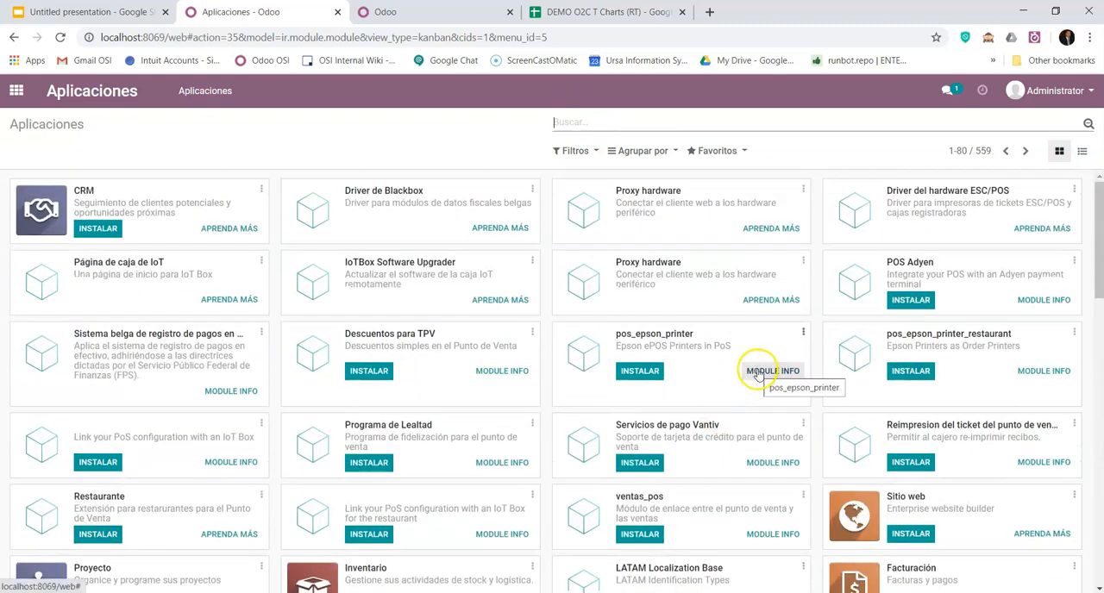
pyautogui.scroll(-5, 529, 371)
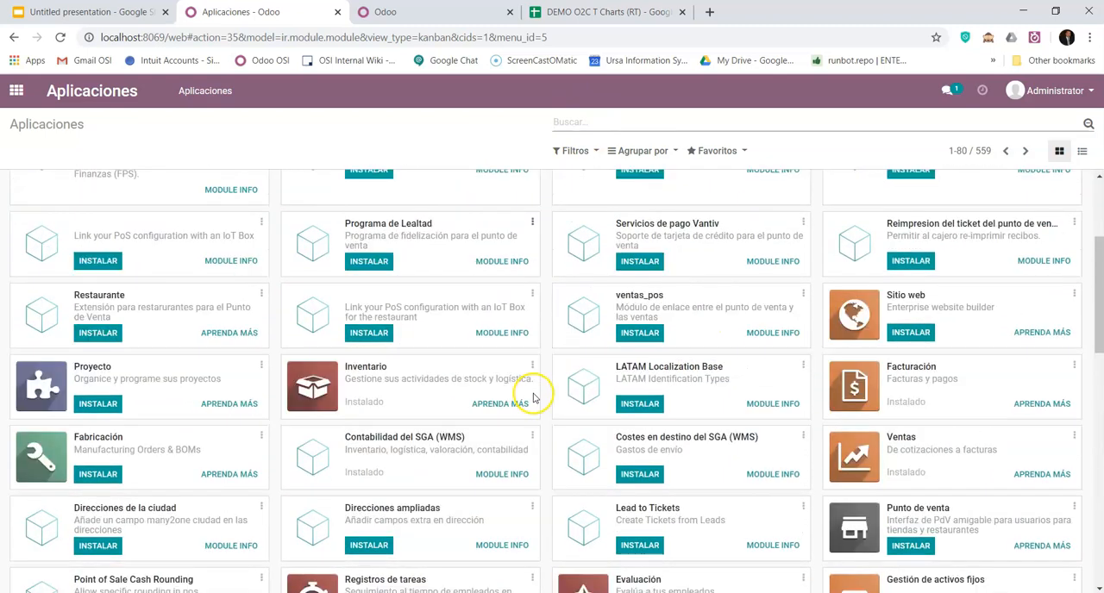
pyautogui.scroll(5, 532, 395)
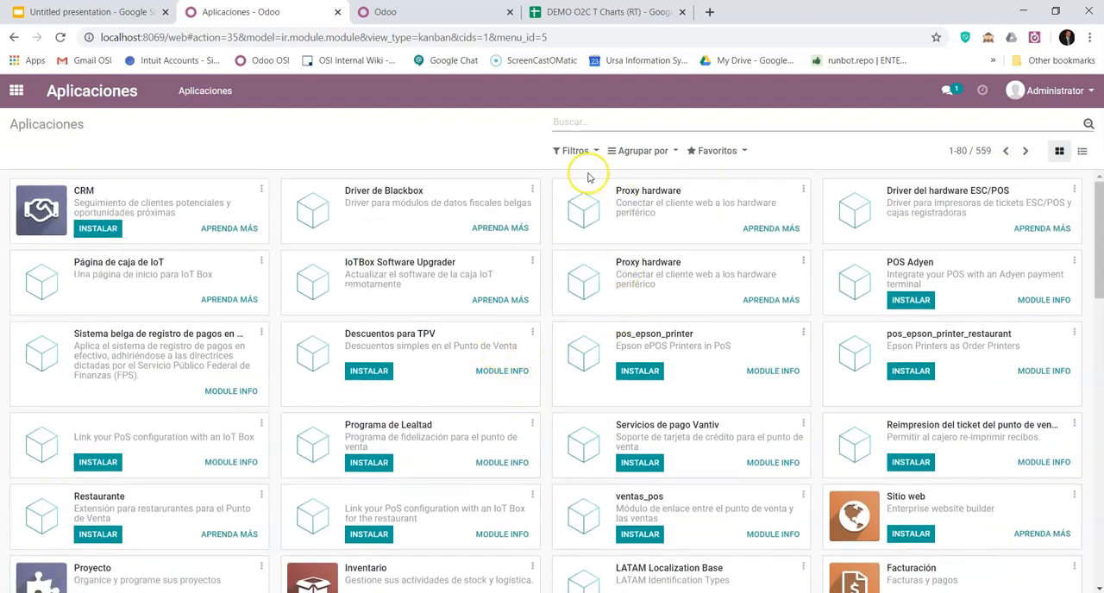
pyautogui.write('us')
pyautogui.press('Return')
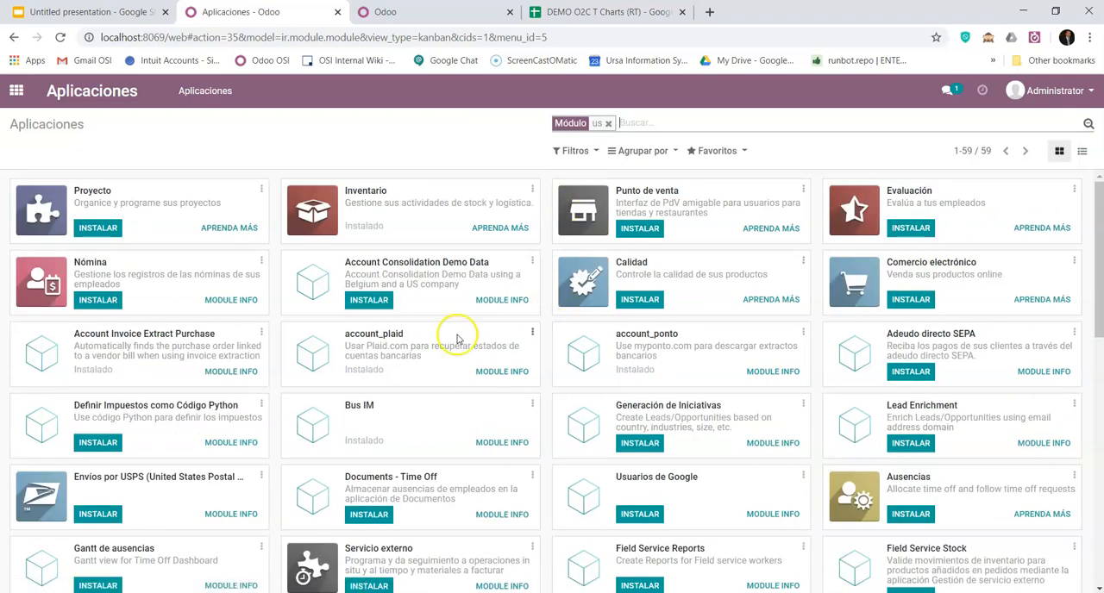
# - Find the Estados Unidos - Contabilidad module among the results and install it
pyautogui.scroll(-6, 455, 336)
pyautogui.scroll(-1, 455, 338)
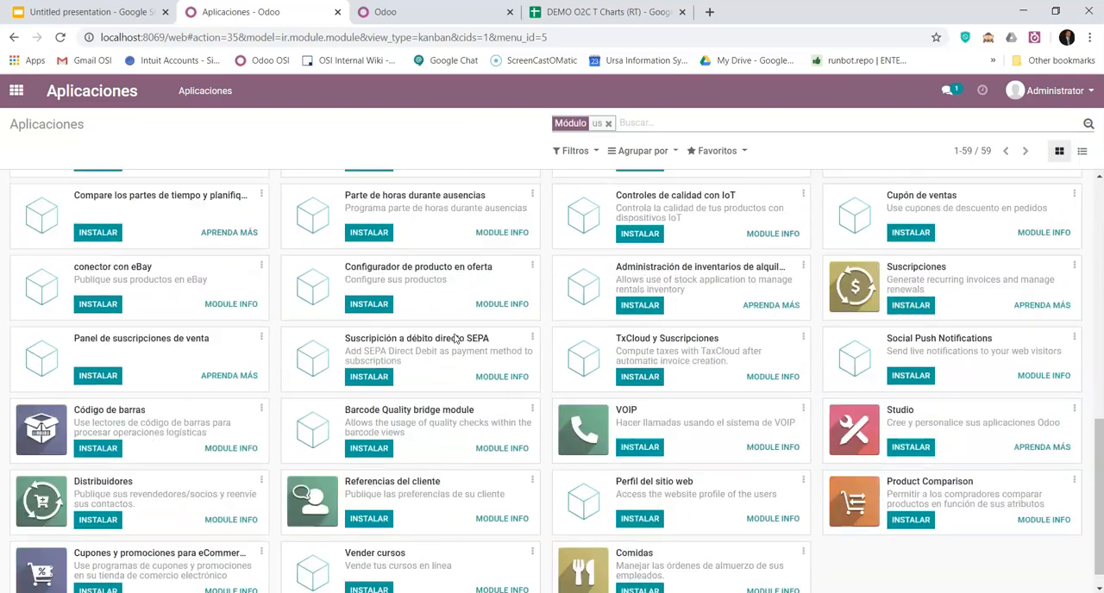
pyautogui.scroll(5, 457, 334)
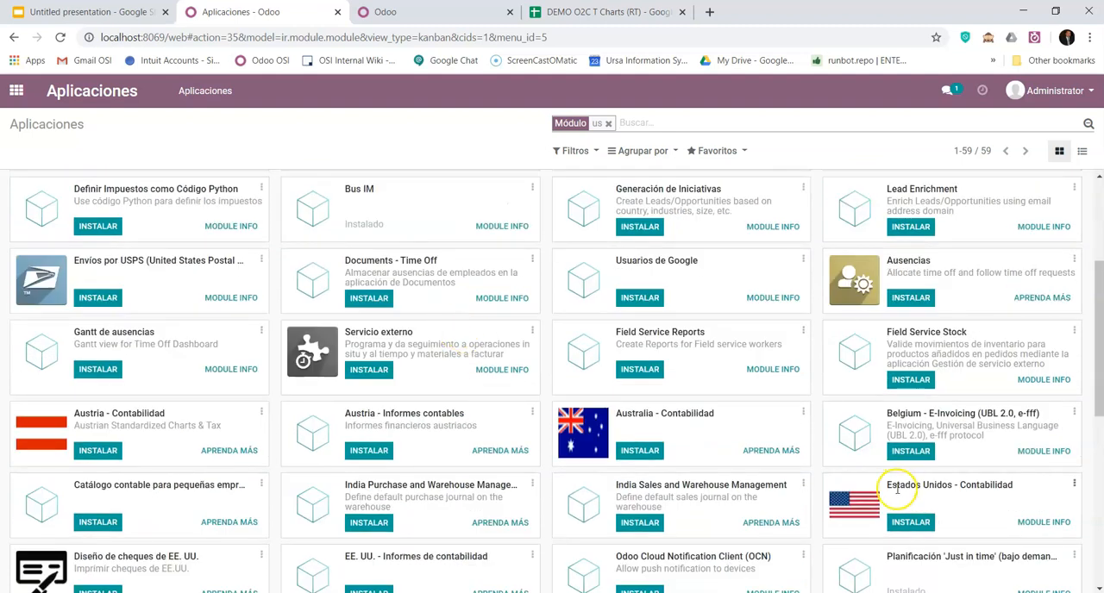
pyautogui.scroll(-1, 931, 480)
pyautogui.click(914, 454)
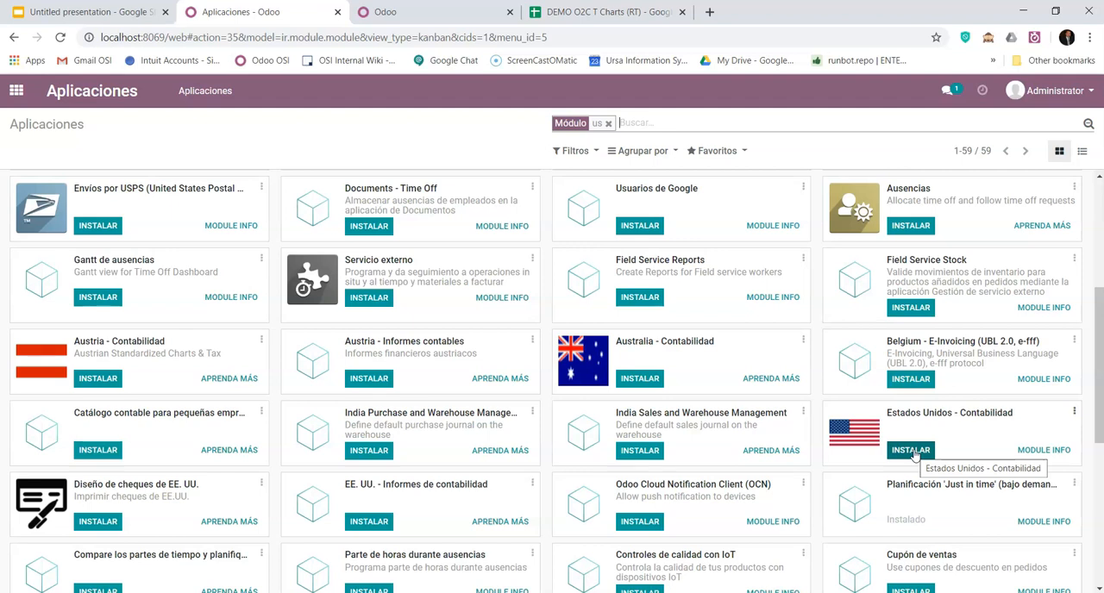
pyautogui.click(912, 451)
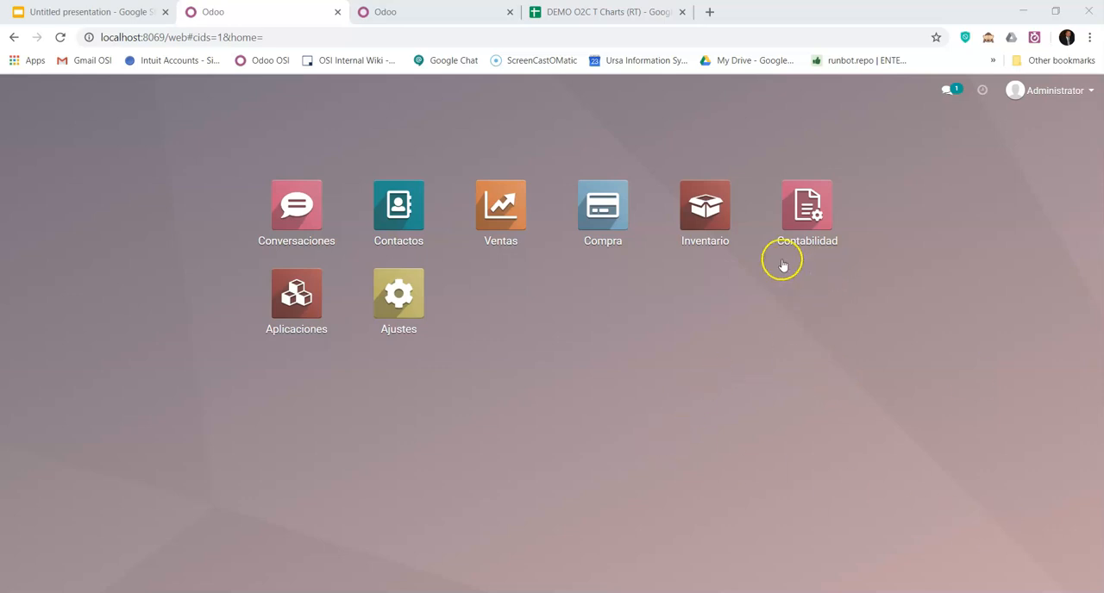
# - Open the Plan contable in Contabilidad and look through its list of accounts
pyautogui.click(800, 212)
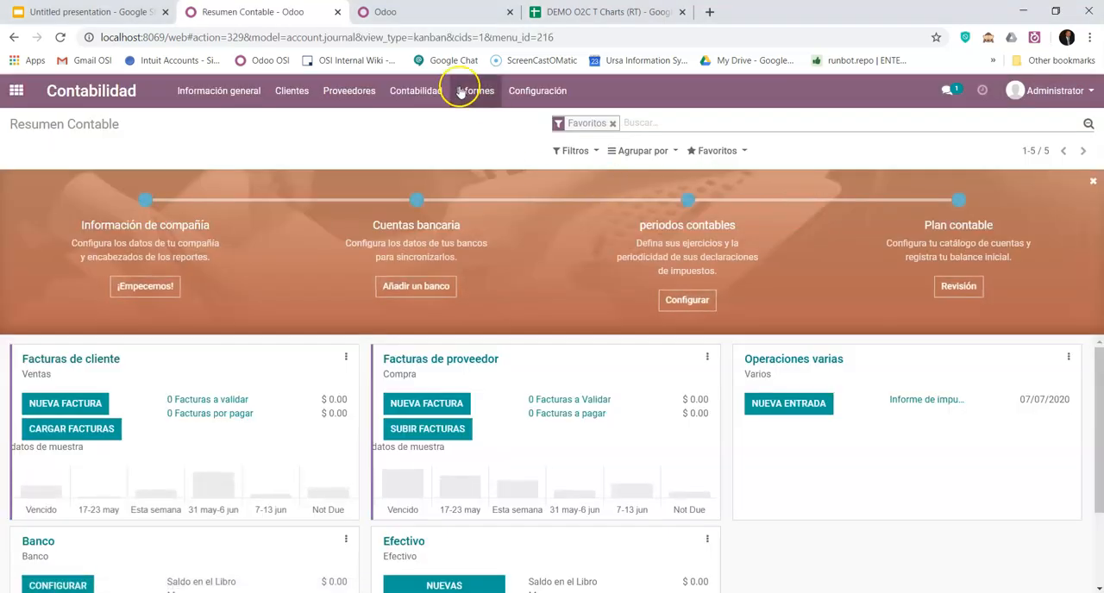
pyautogui.click(539, 93)
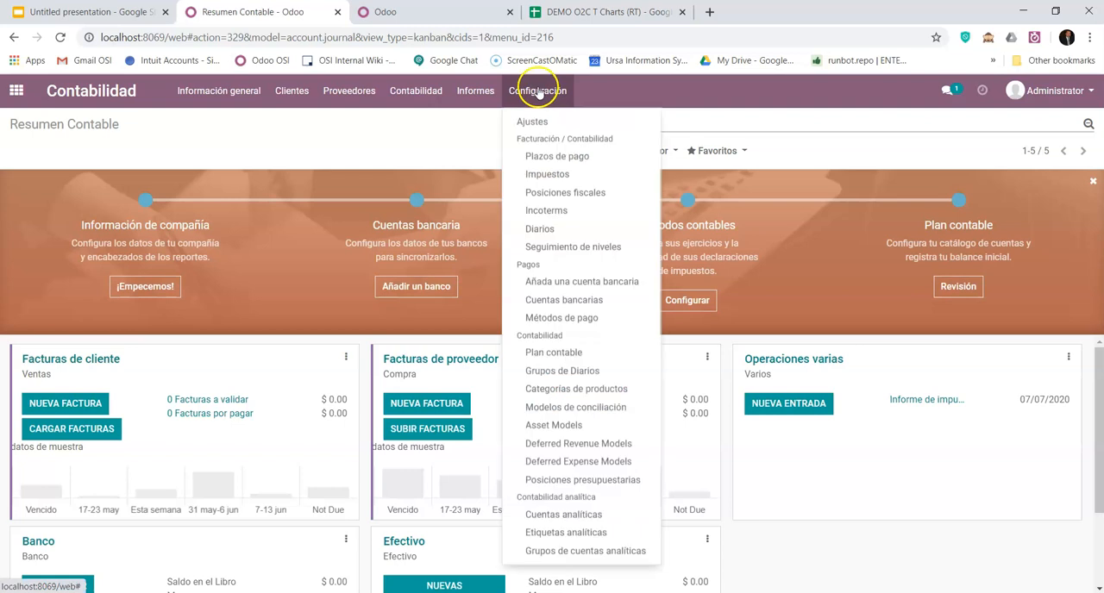
pyautogui.click(580, 358)
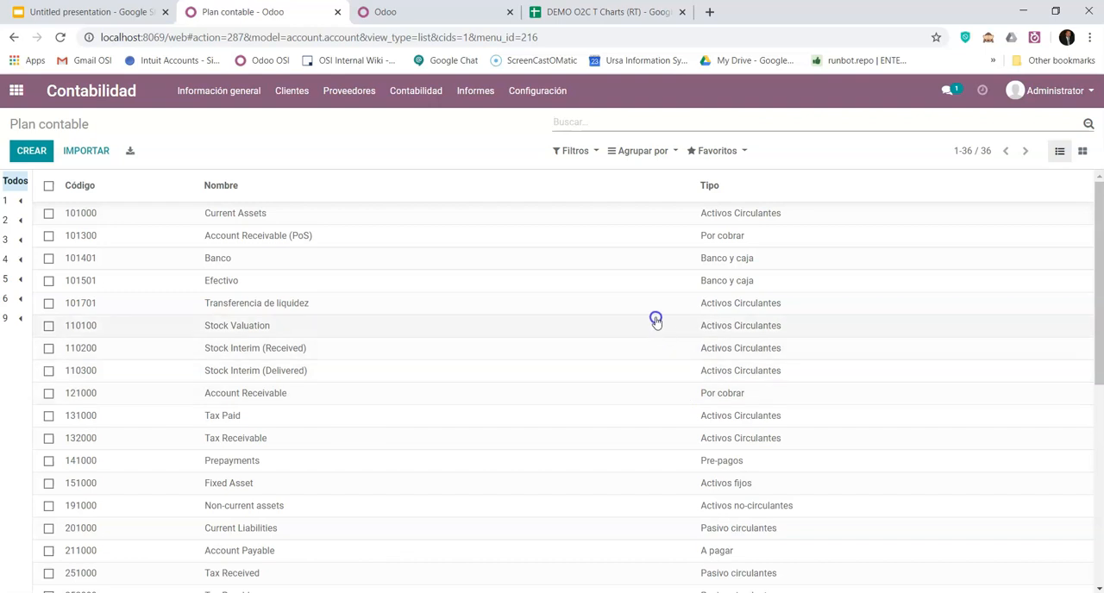
pyautogui.scroll(-5, 621, 310)
pyautogui.scroll(5, 644, 365)
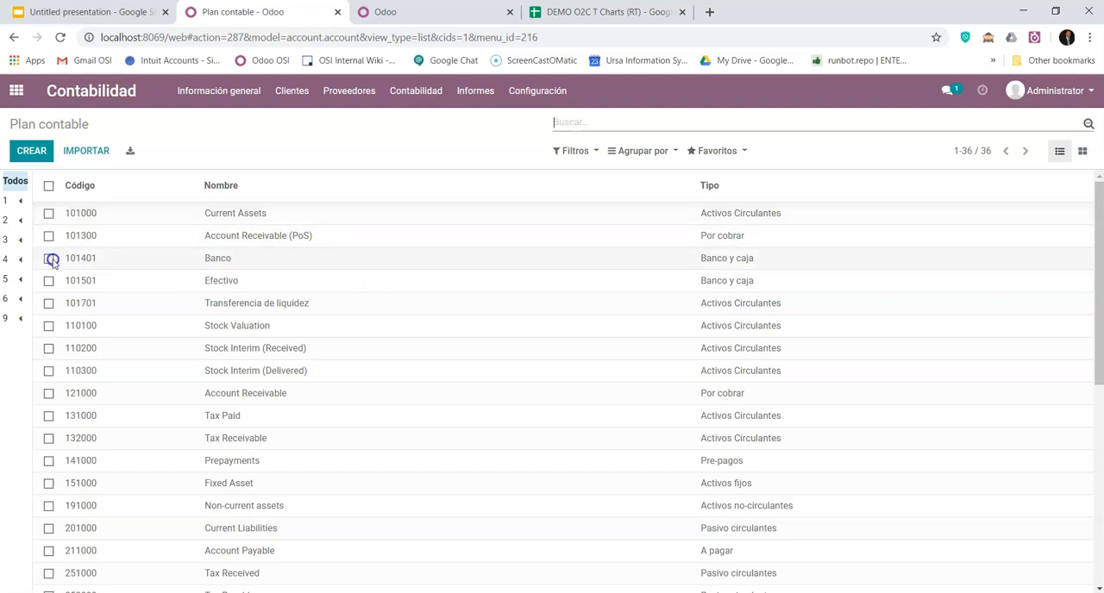
# - Try to delete account 110100 Stock Valuation from the chart of accounts
pyautogui.click(49, 326)
pyautogui.click(505, 152)
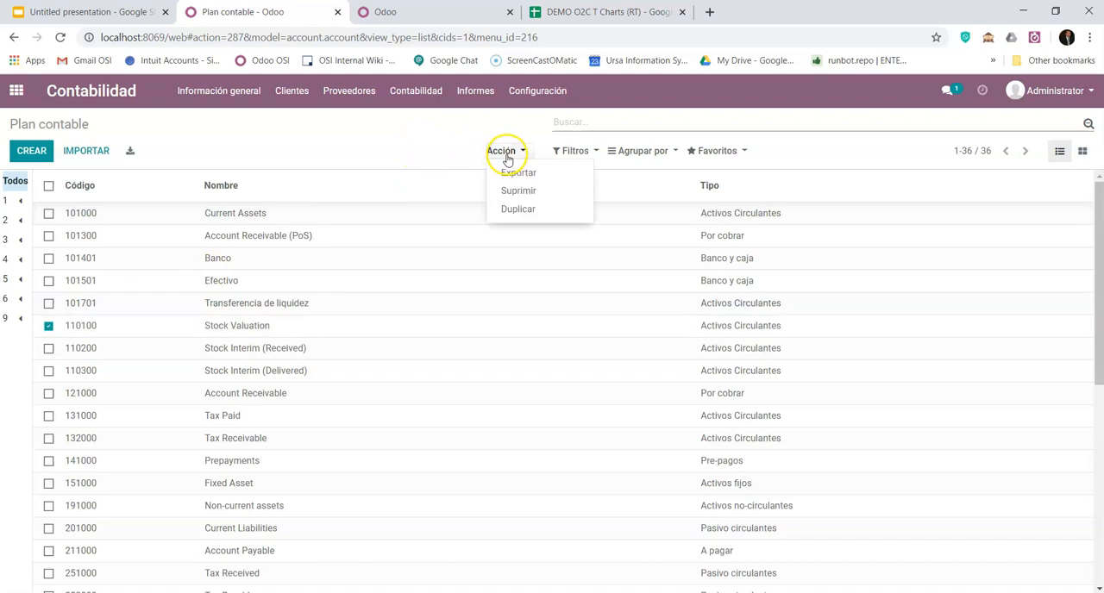
pyautogui.click(526, 191)
pyautogui.click(361, 188)
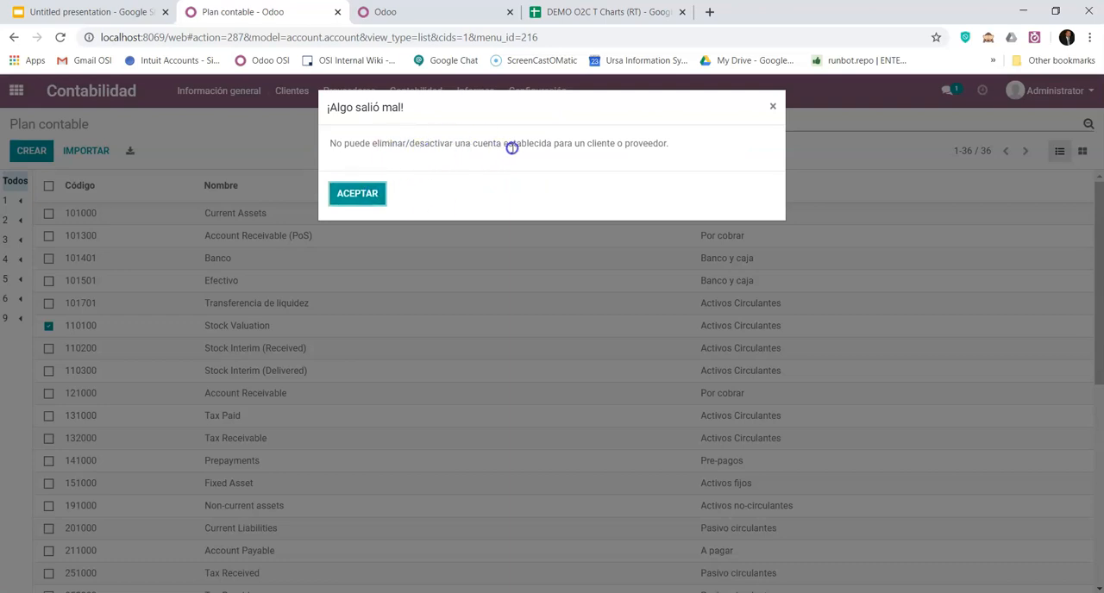
pyautogui.click(374, 193)
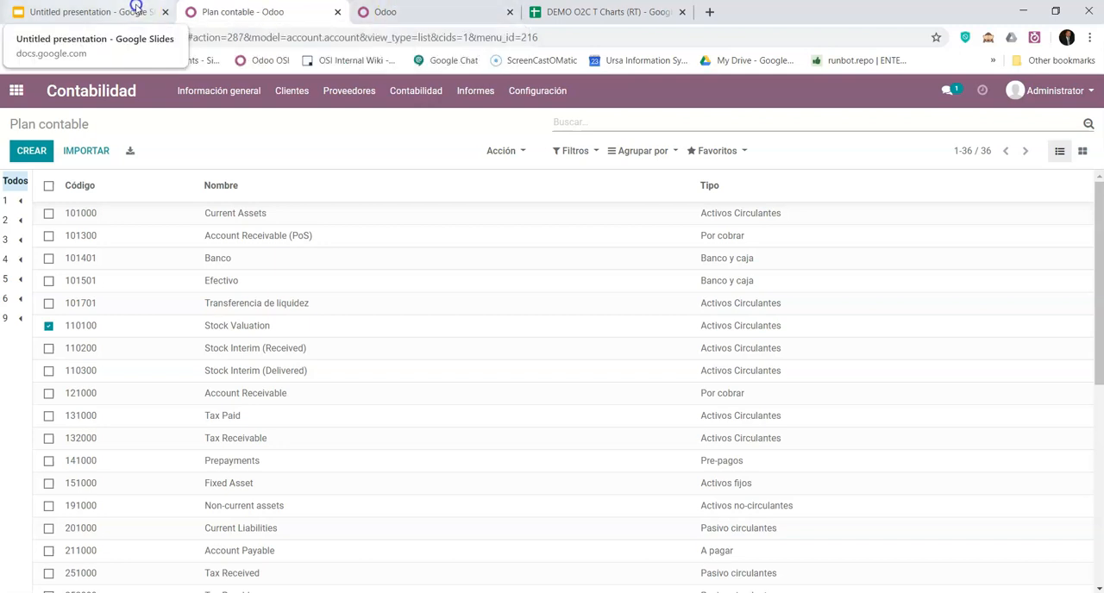
# - Switch to the Google Slides presentation, show slide 5 with the Plan contable in full screen, and end the slideshow
pyautogui.click(95, 11)
pyautogui.click(106, 458)
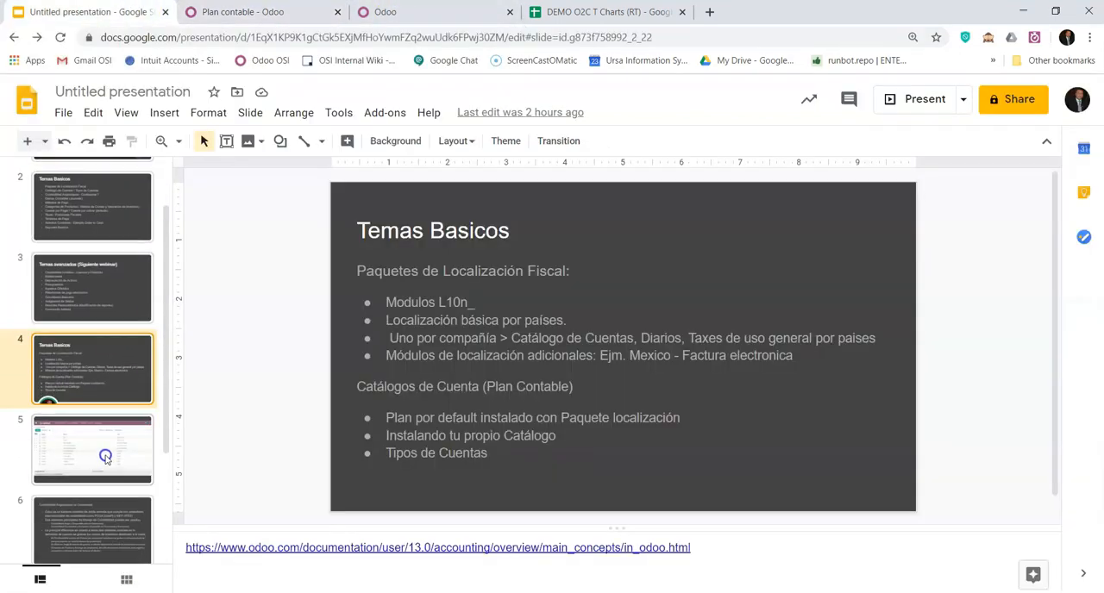
pyautogui.click(893, 100)
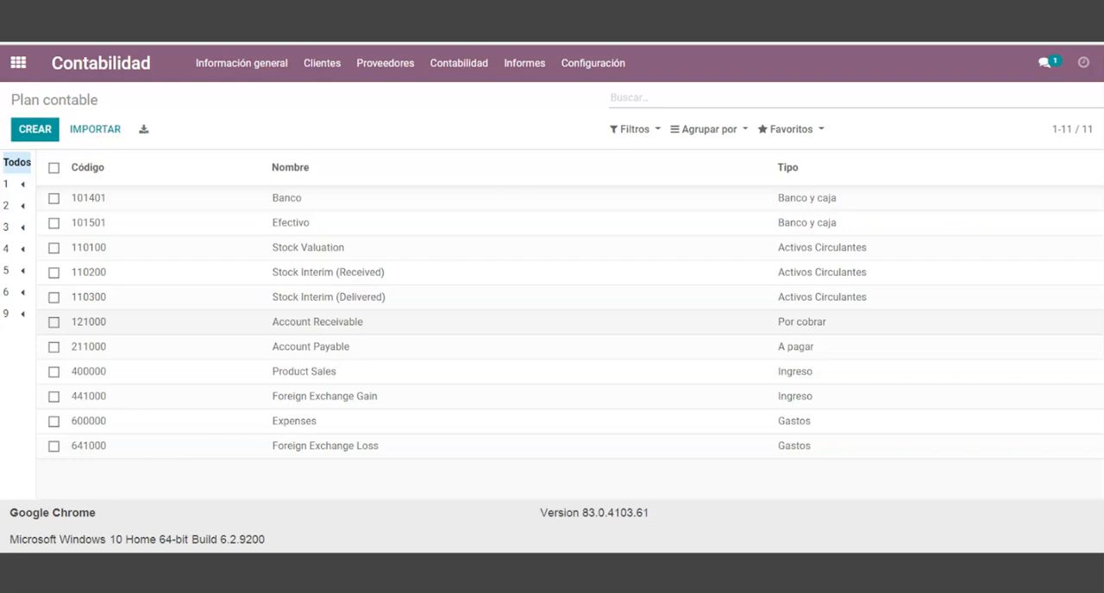
pyautogui.press('Escape')
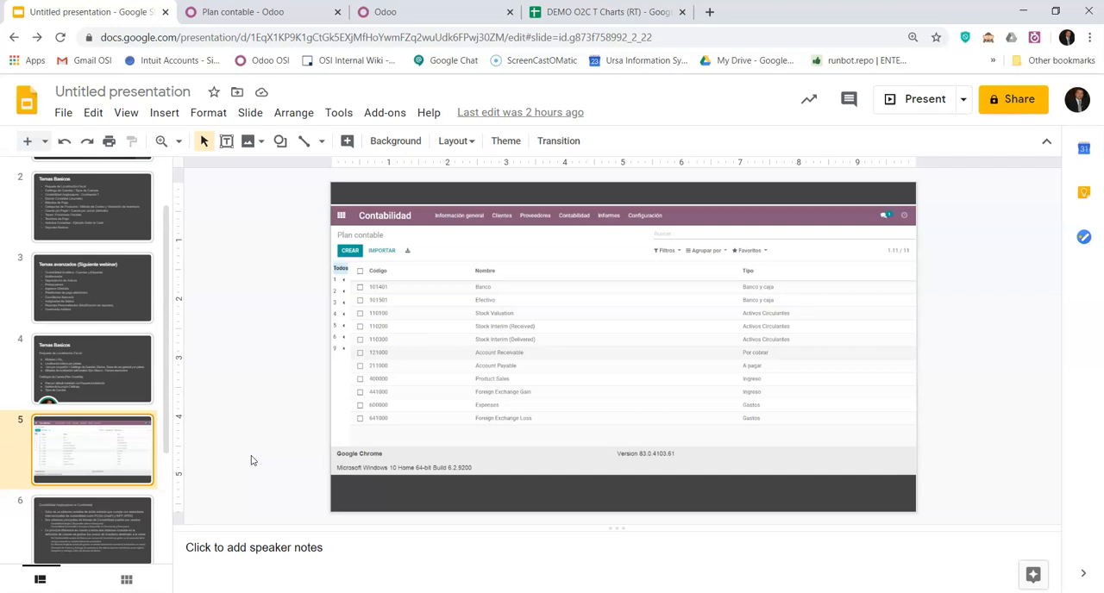
# - Return to the Plan contable in Odoo, select all accounts and open their data export
pyautogui.hotkey('ctrl', 'Tab')
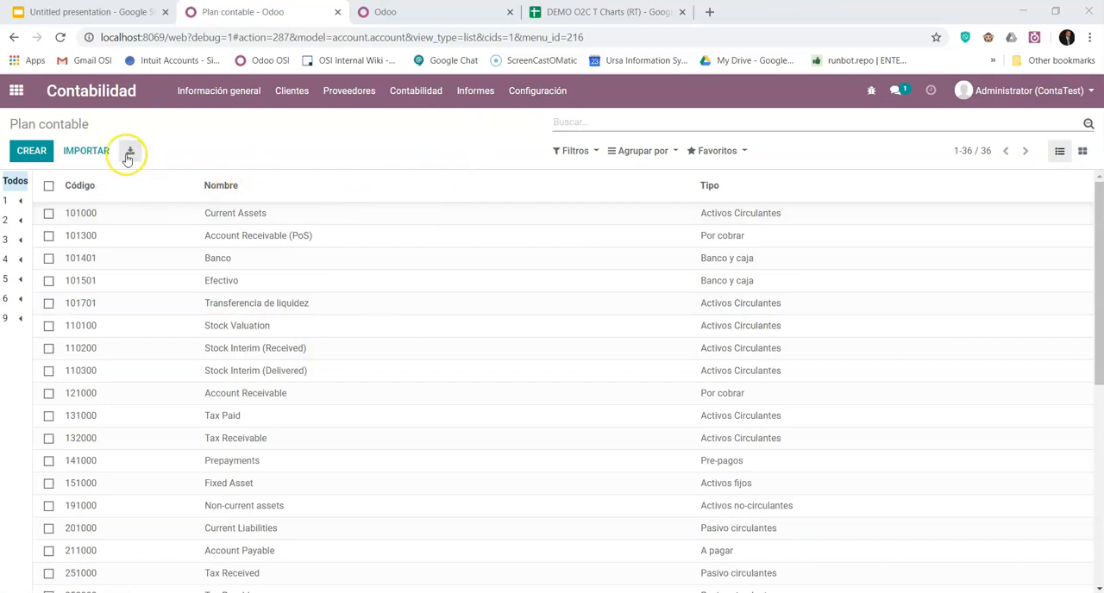
pyautogui.click(48, 187)
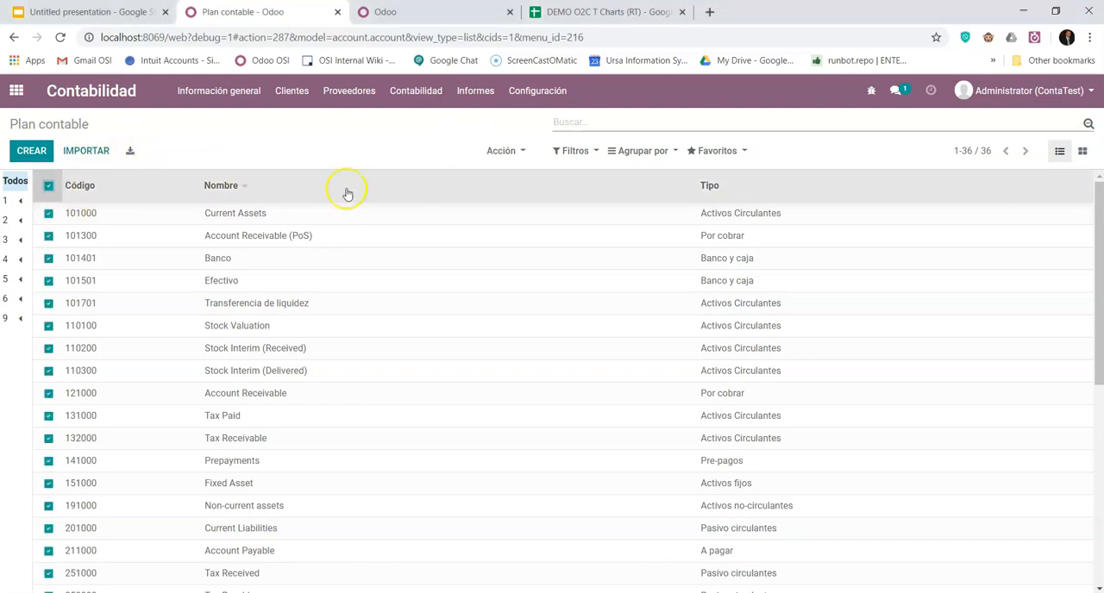
pyautogui.click(520, 154)
pyautogui.click(517, 172)
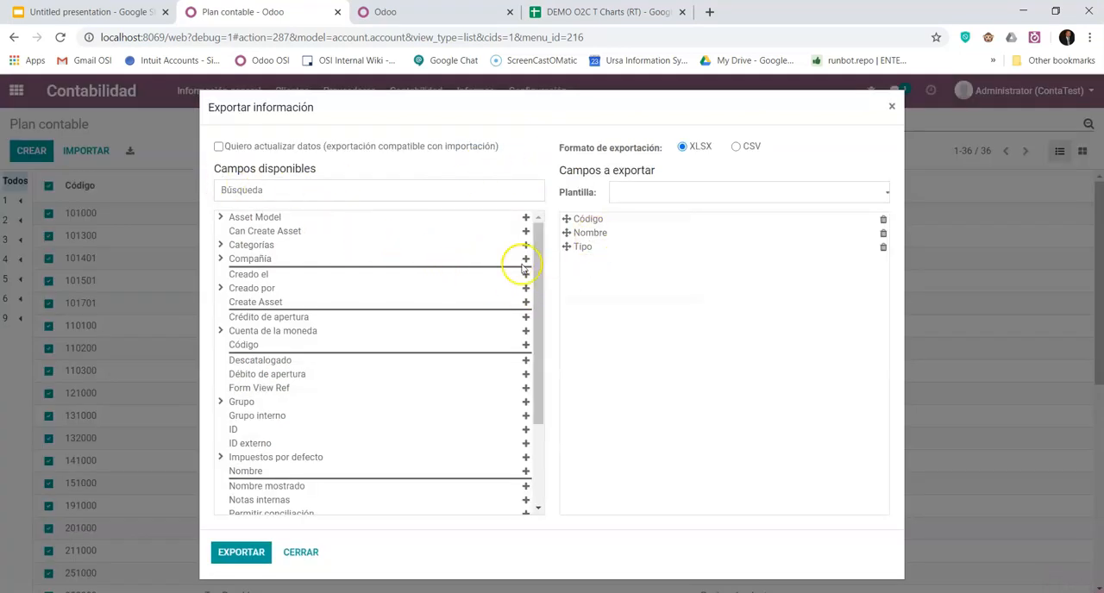
# - Add ID externo as the first field to export and Permitir conciliación as the last one
pyautogui.click(246, 443)
pyautogui.click(523, 447)
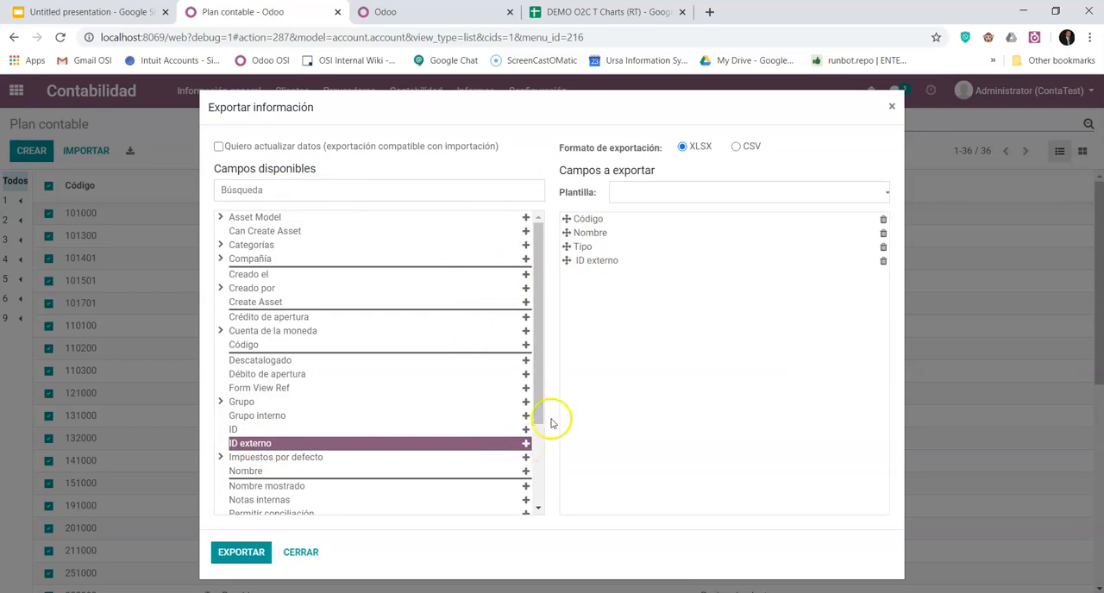
pyautogui.moveTo(571, 271); pyautogui.dragTo(565, 219)
pyautogui.scroll(-2, 367, 444)
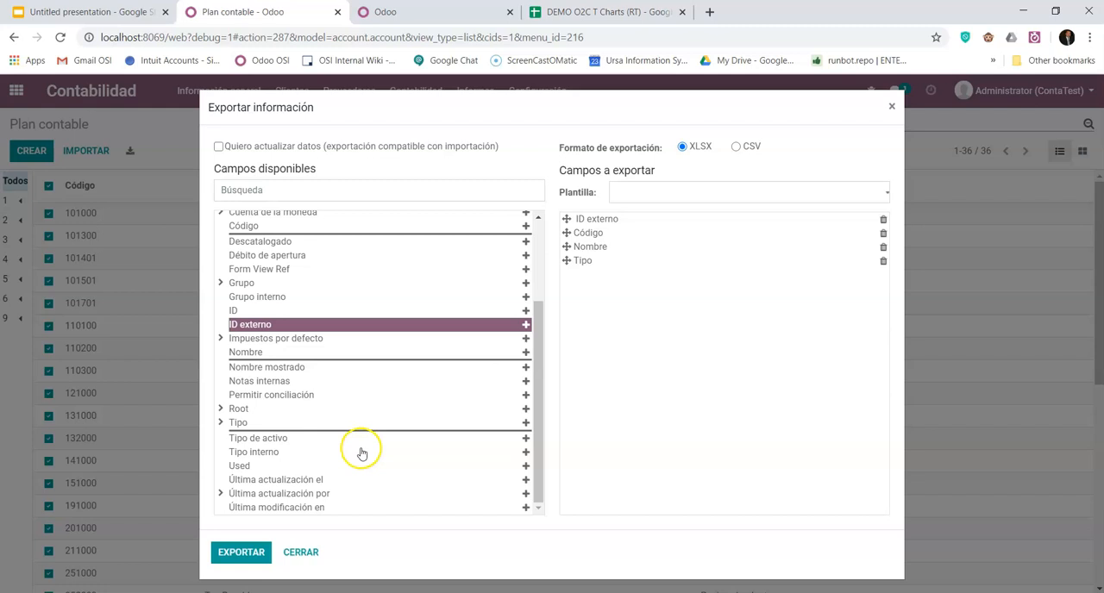
pyautogui.click(258, 395)
pyautogui.click(525, 395)
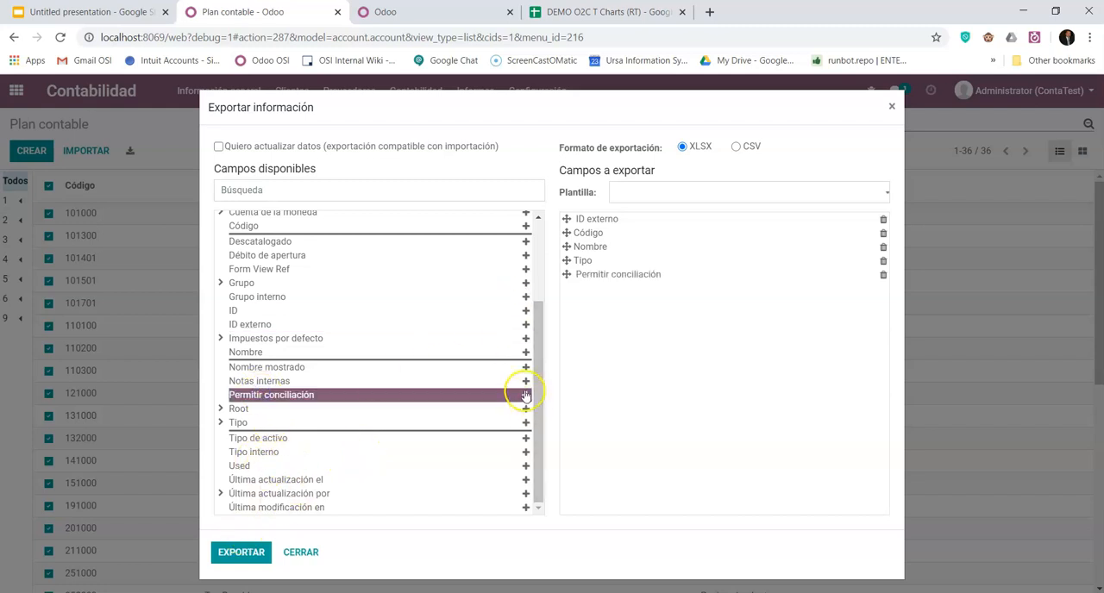
# - Export the selected accounts in CSV format and open the downloaded account.account (60).csv in a maximized Excel window
pyautogui.click(735, 147)
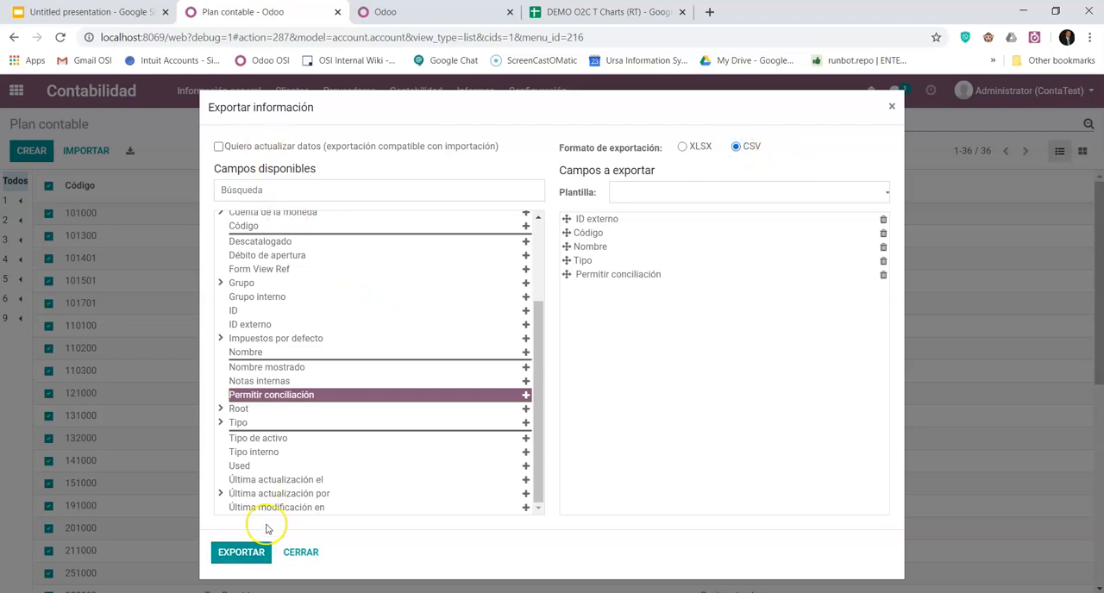
pyautogui.click(251, 551)
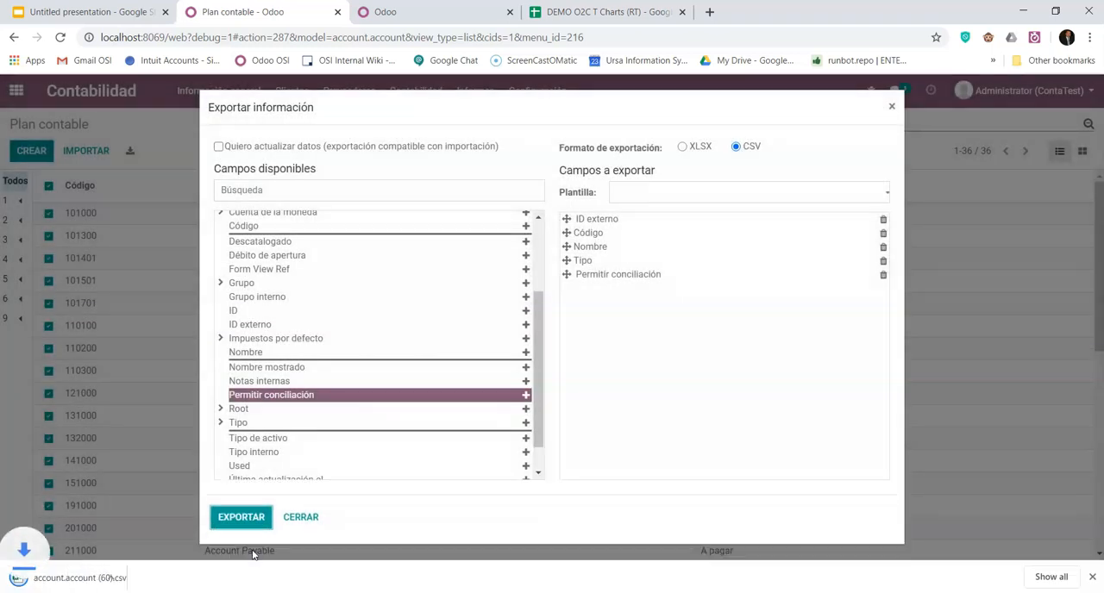
pyautogui.click(82, 576)
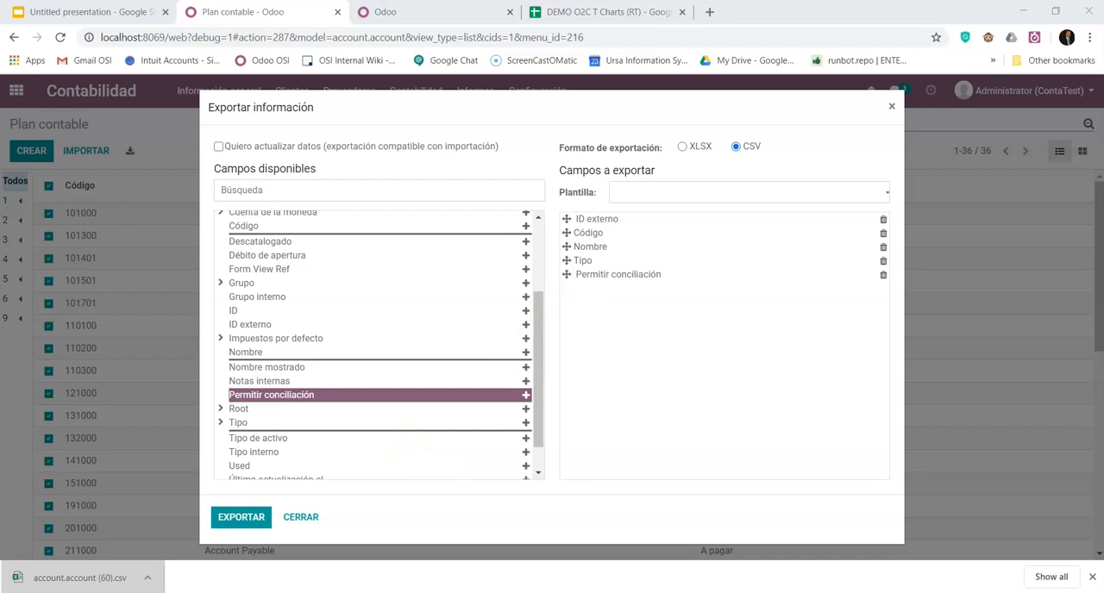
pyautogui.moveTo(1103, 321); pyautogui.dragTo(429, 64)
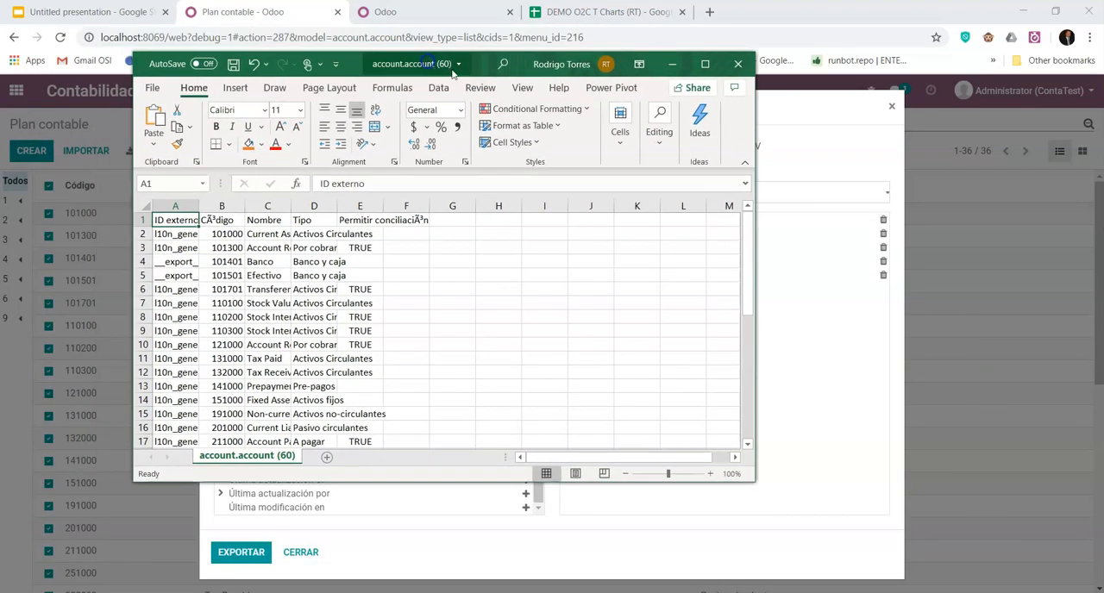
pyautogui.click(706, 66)
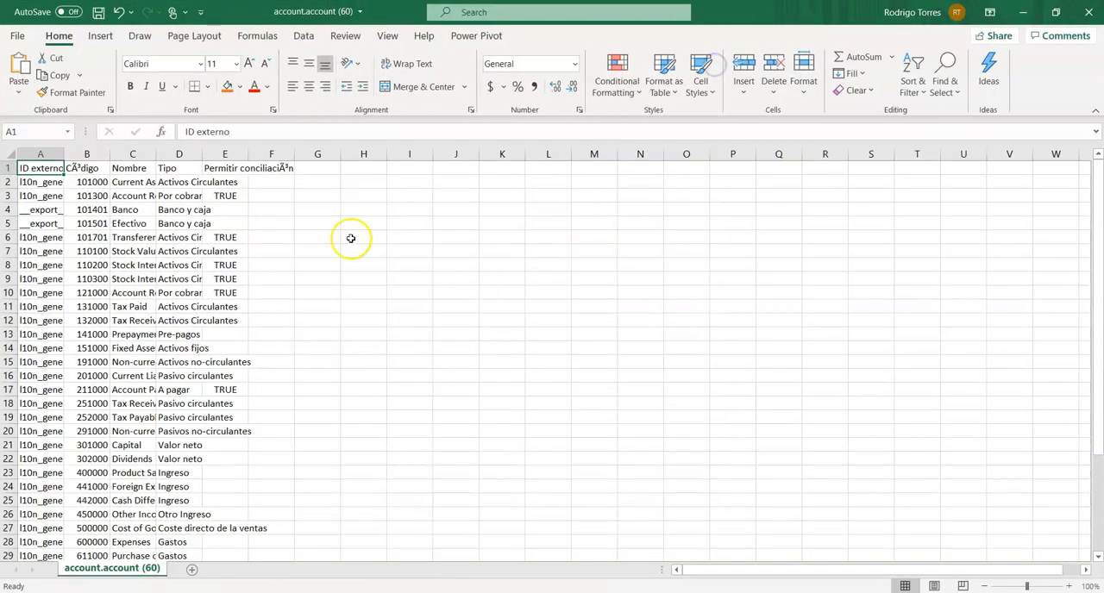
# - Widen columns A to D so the external IDs, codes, names and types are easier to read, and look through the accounts
pyautogui.moveTo(64, 154); pyautogui.dragTo(182, 153)
pyautogui.doubleClick(226, 153)
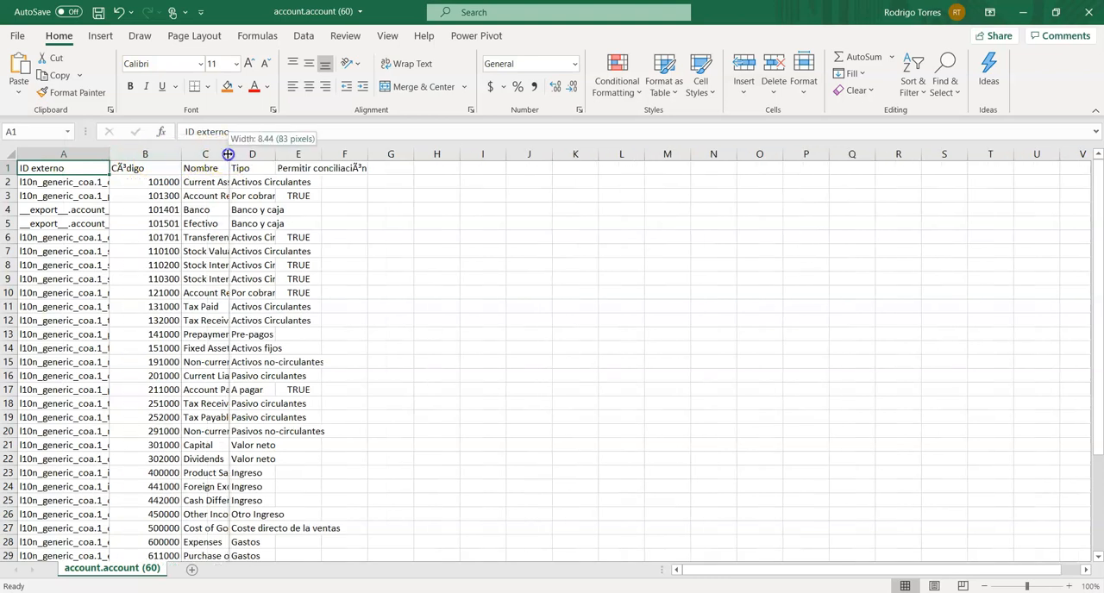
pyautogui.moveTo(396, 153); pyautogui.dragTo(512, 153)
pyautogui.doubleClick(512, 153)
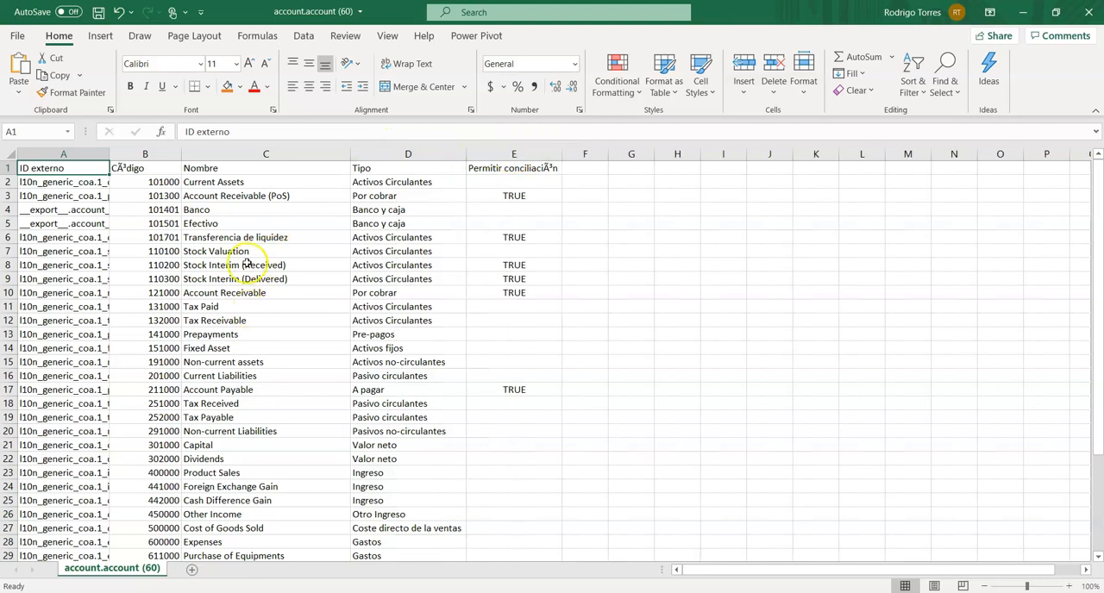
pyautogui.scroll(-3, 222, 307)
pyautogui.scroll(2, 223, 334)
pyautogui.scroll(1, 223, 333)
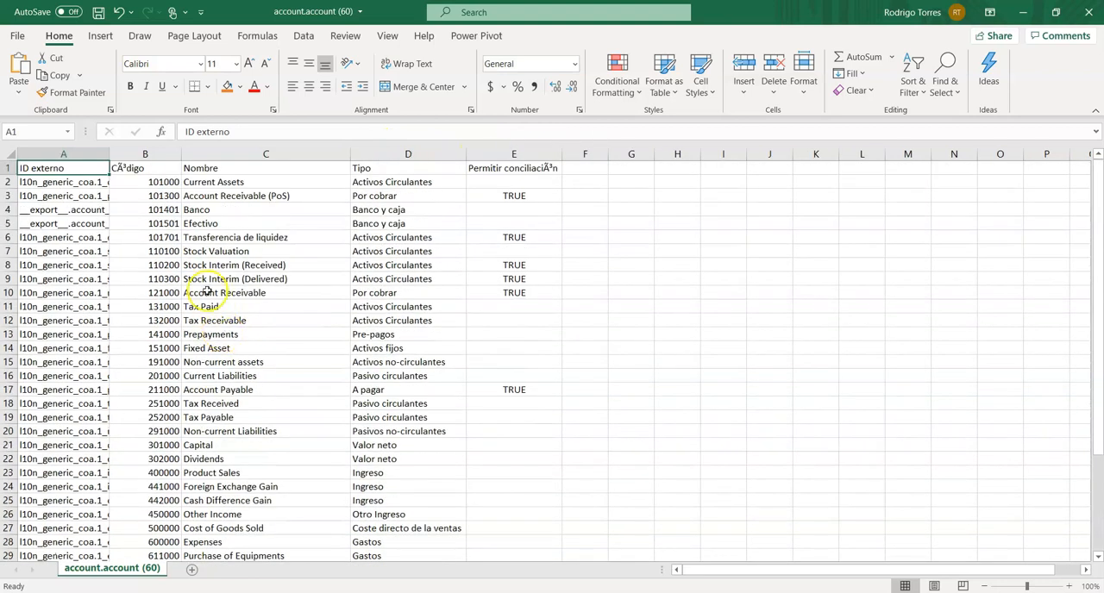
# - Replace the name of account 101401 in cell C4 with Wells Fdargo
pyautogui.click(210, 209)
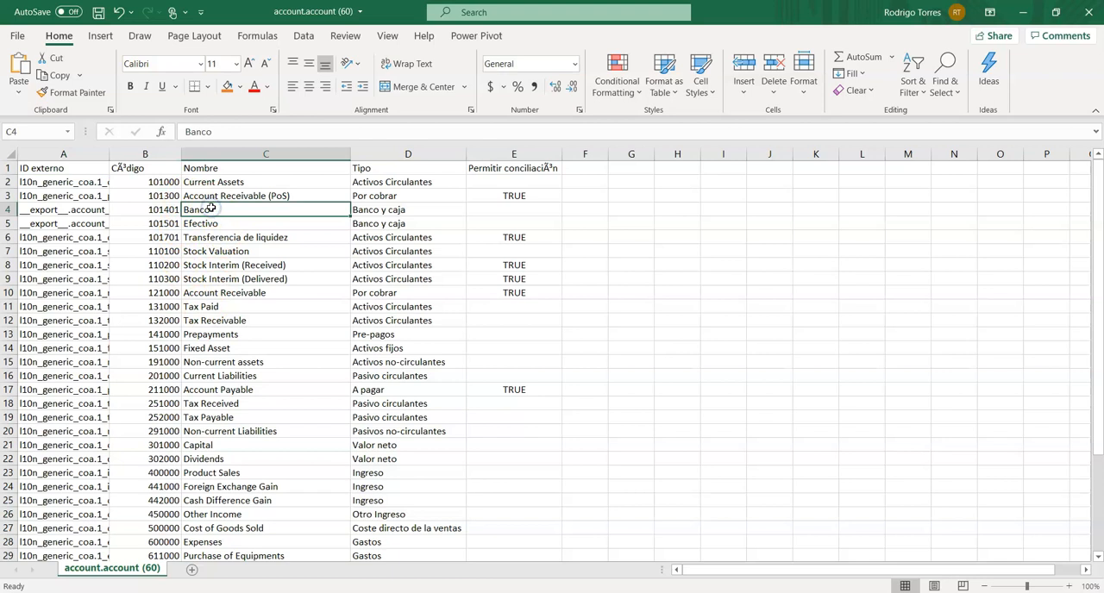
pyautogui.write('Wells FDargo')
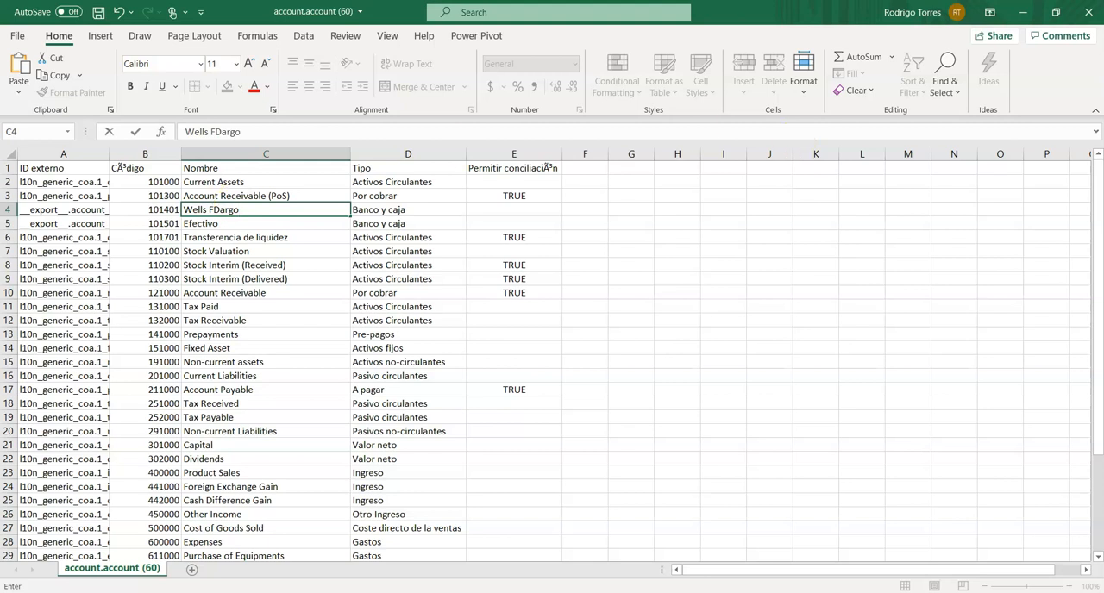
pyautogui.hotkey('ctrl', 'Return')
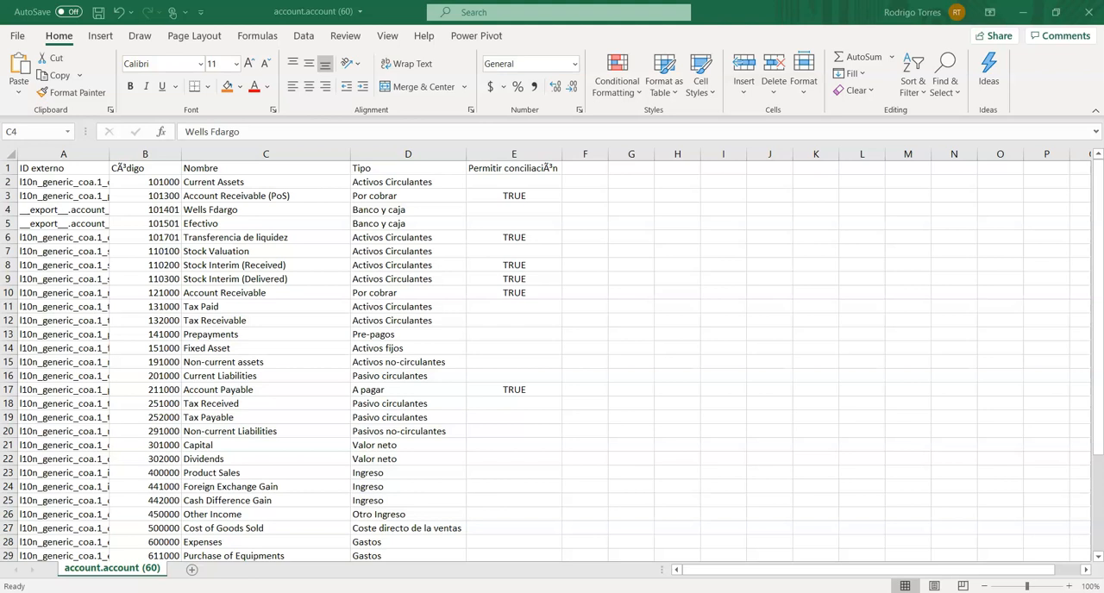
# - Copy the rows for 101402 Chase Bank, 101403 Paypal and 101404 Tarjeta Corporativa, all Banco y caja, below the last account from A38
pyautogui.hotkey('ctrl', 'c')
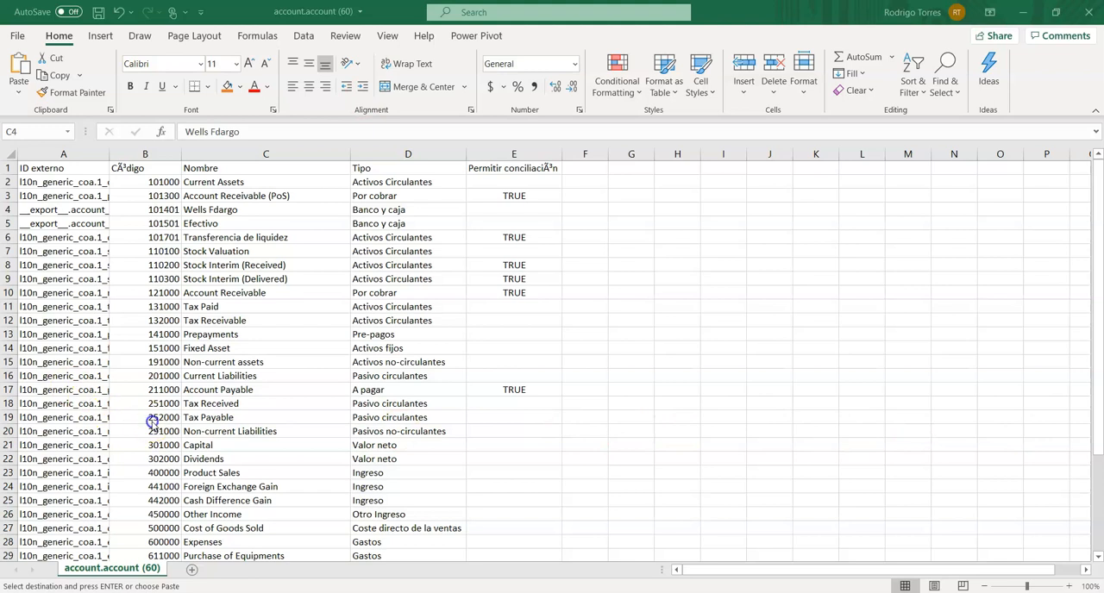
pyautogui.scroll(-8, 151, 421)
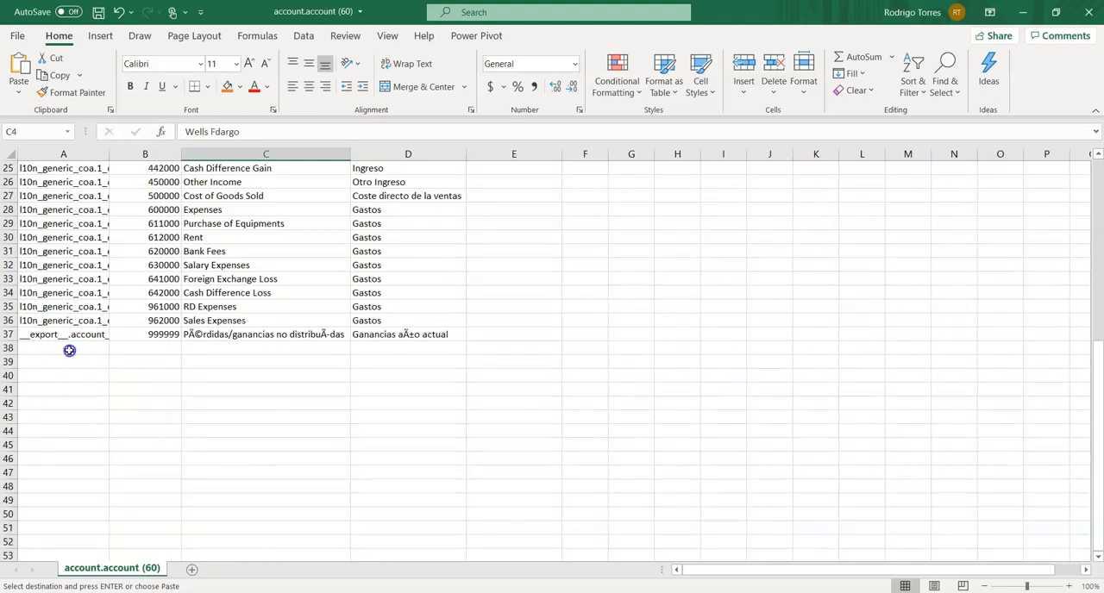
pyautogui.rightClick(69, 350)
pyautogui.click(122, 261)
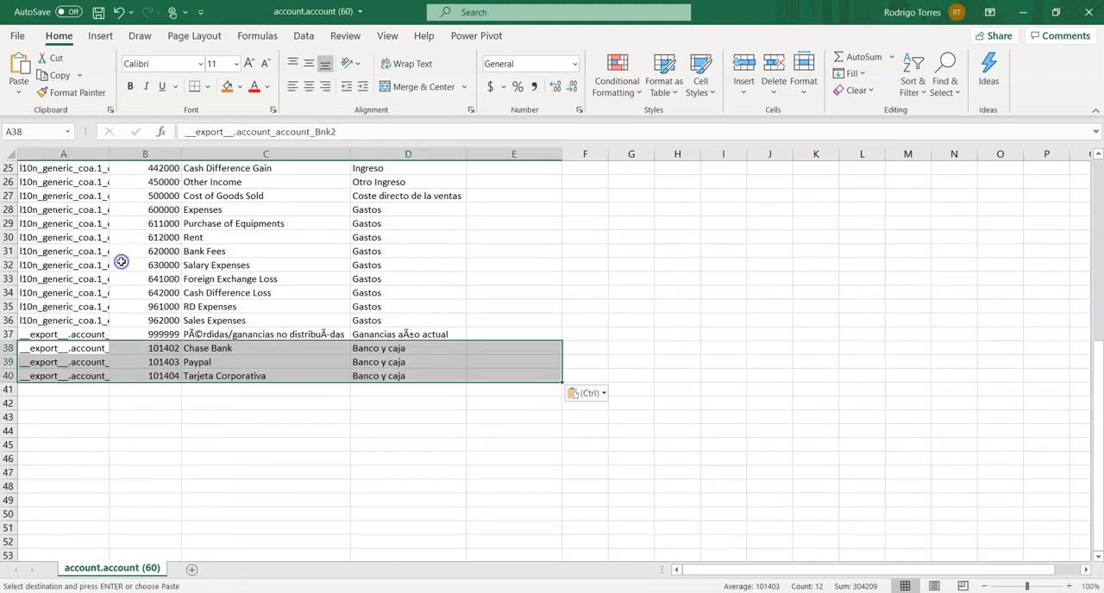
pyautogui.click(254, 441)
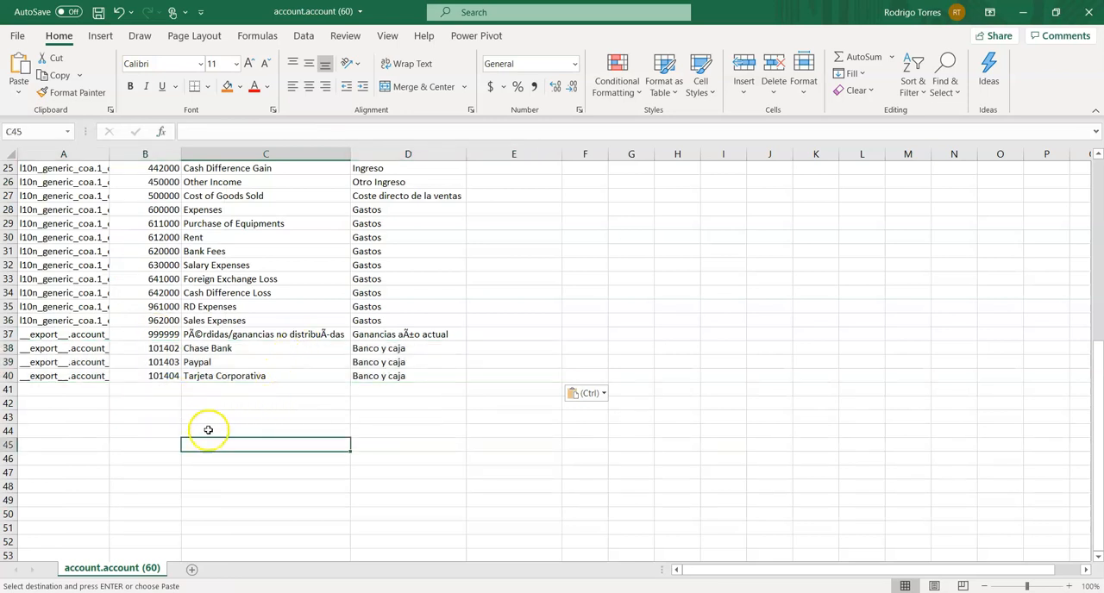
# - Widen the ID externo column further, check the external IDs of the three added accounts, and save the CSV file
pyautogui.scroll(1, 144, 431)
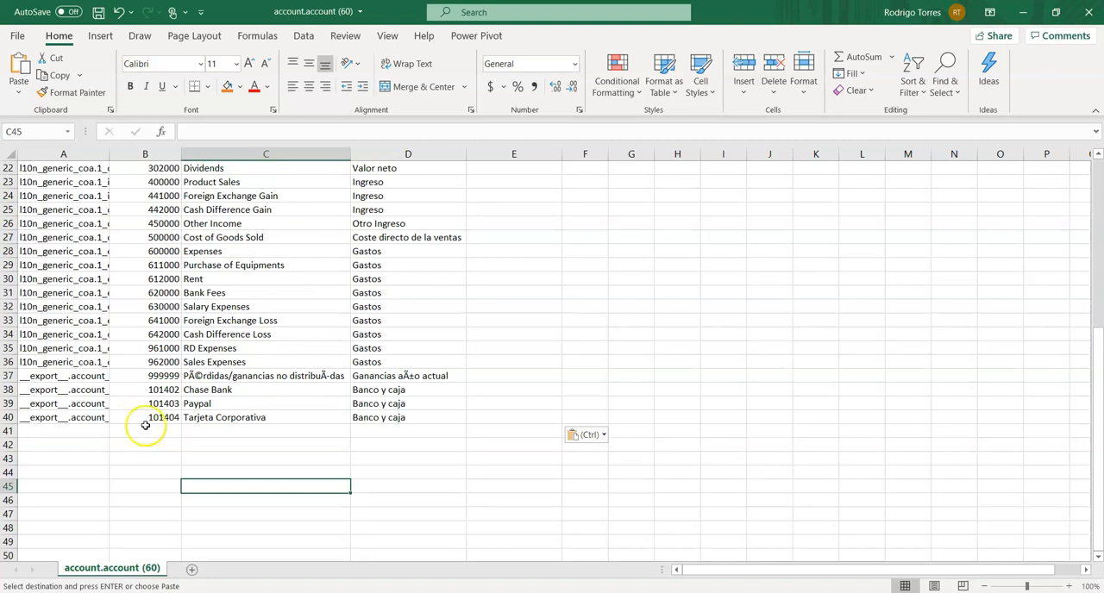
pyautogui.scroll(3, 144, 388)
pyautogui.moveTo(107, 153); pyautogui.dragTo(195, 153)
pyautogui.scroll(-4, 190, 362)
pyautogui.moveTo(76, 352); pyautogui.dragTo(62, 373)
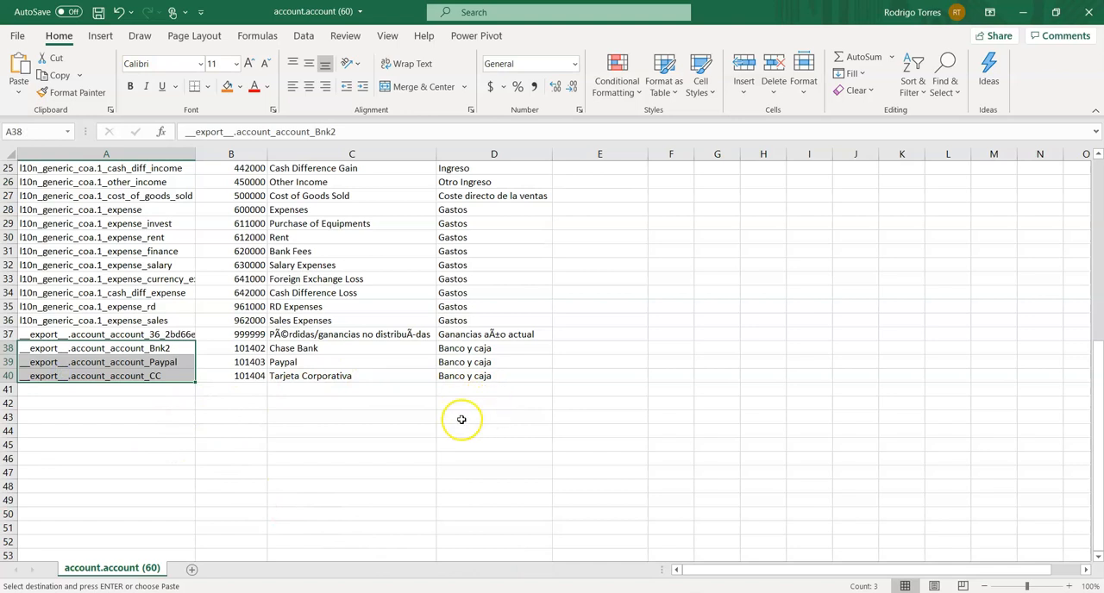
pyautogui.scroll(8, 461, 420)
pyautogui.click(98, 13)
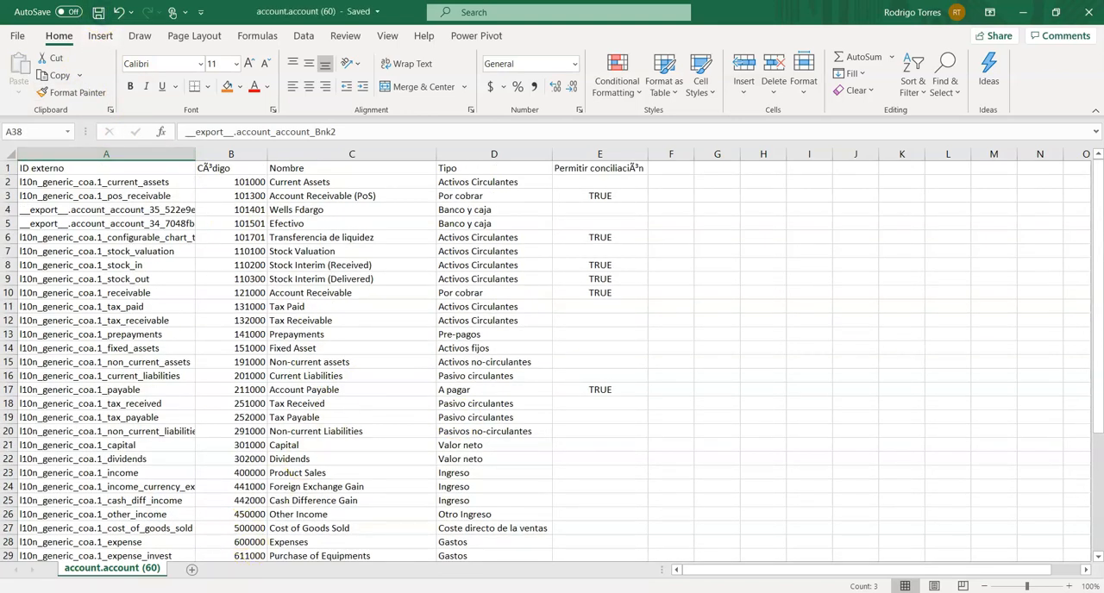
# - Switch back to Odoo in Chrome, close the export dialog, and load account.account (60).csv into the Plan contable import
pyautogui.moveTo(441, 592)
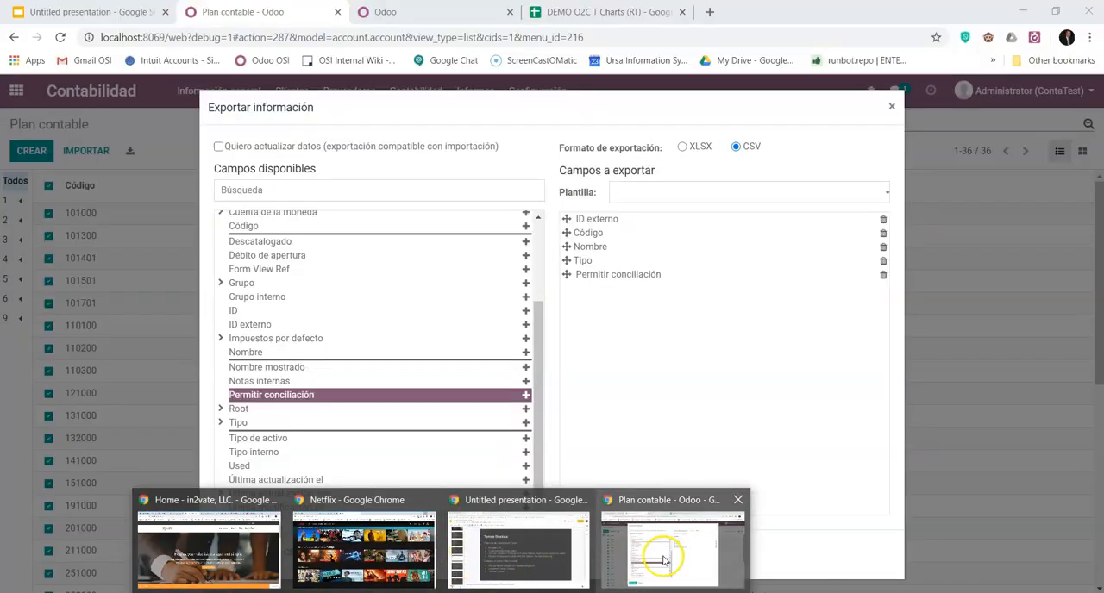
pyautogui.click(664, 559)
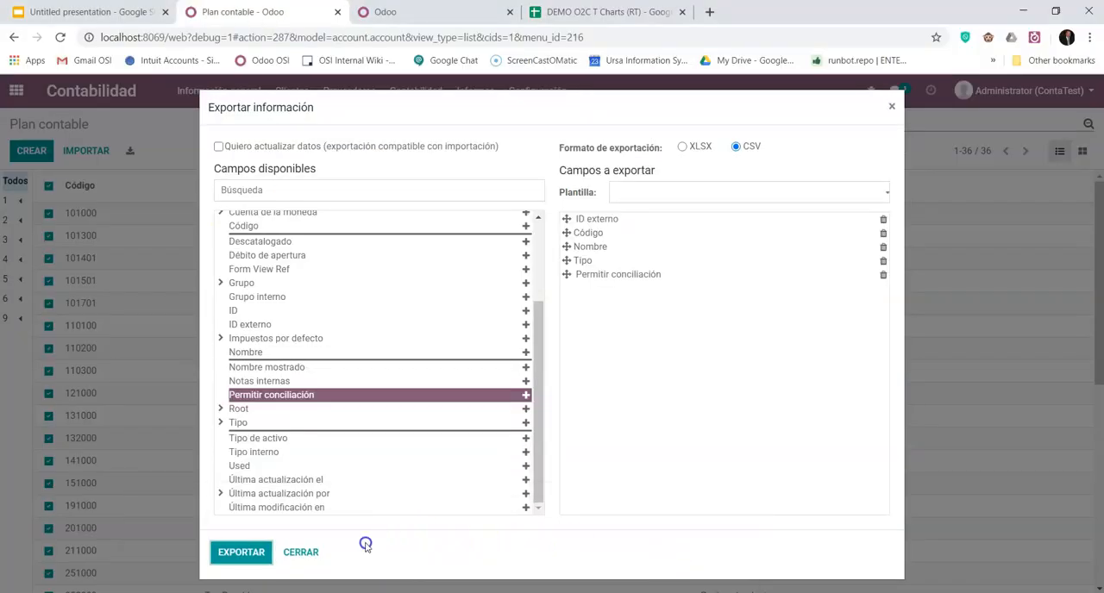
pyautogui.click(298, 552)
pyautogui.click(86, 153)
pyautogui.click(68, 153)
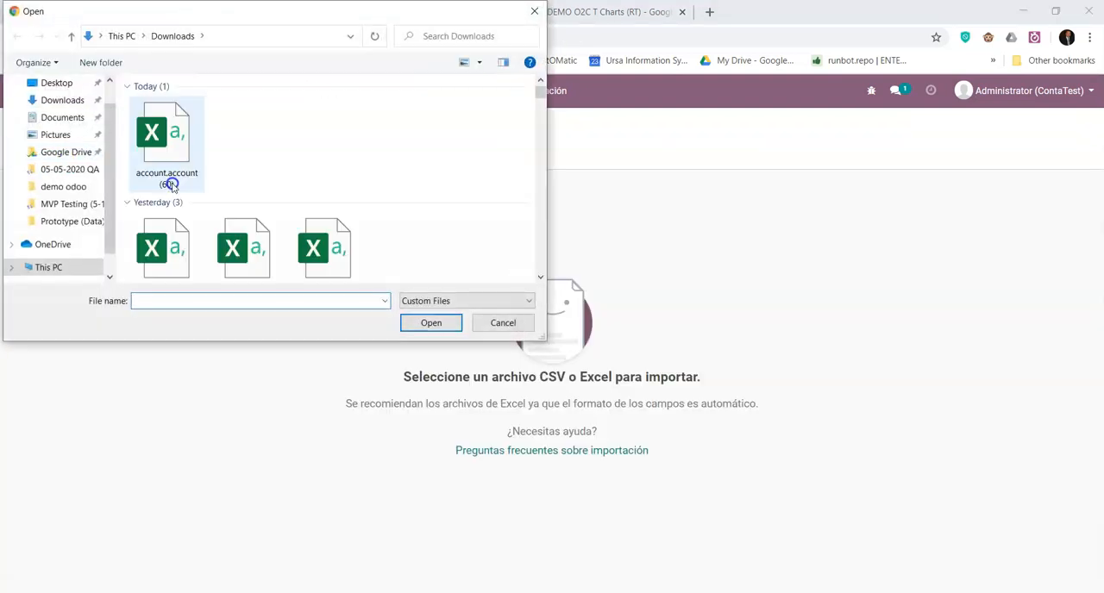
pyautogui.doubleClick(175, 123)
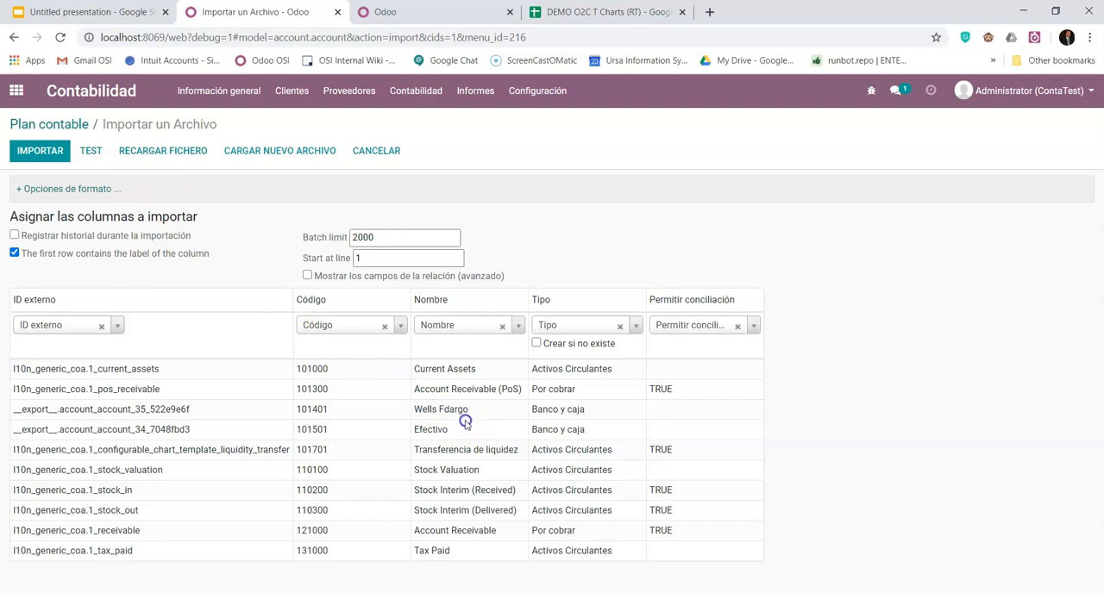
# - Test the loaded file and import its accounts into the Plan contable
pyautogui.click(90, 150)
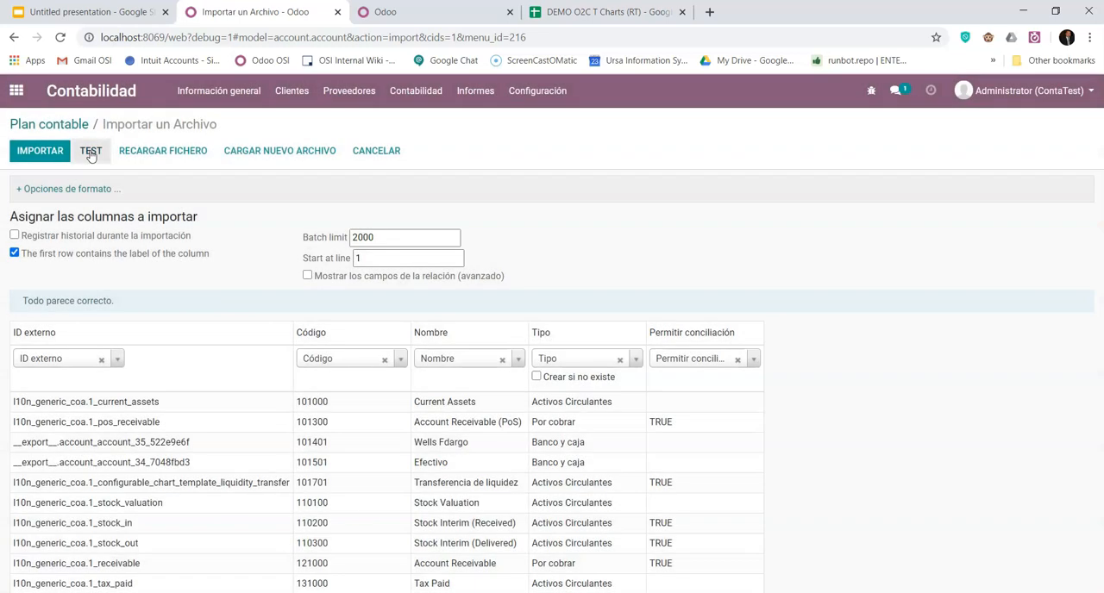
pyautogui.click(55, 152)
pyautogui.click(53, 147)
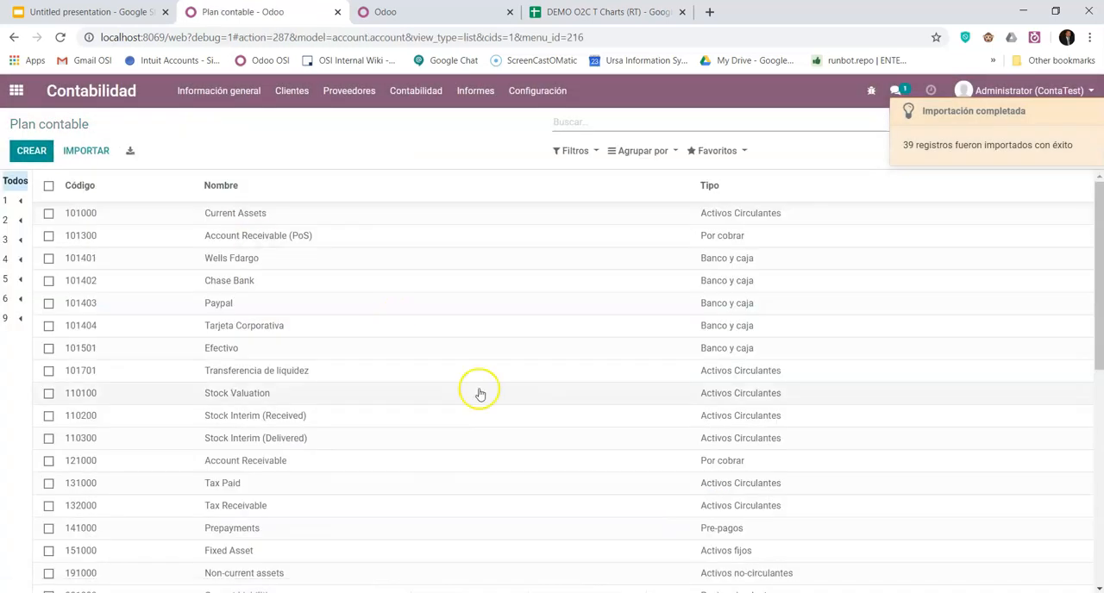
# - Correct the name of account 101401 to Wells Fargo, save it, and return to the Plan contable
pyautogui.click(235, 261)
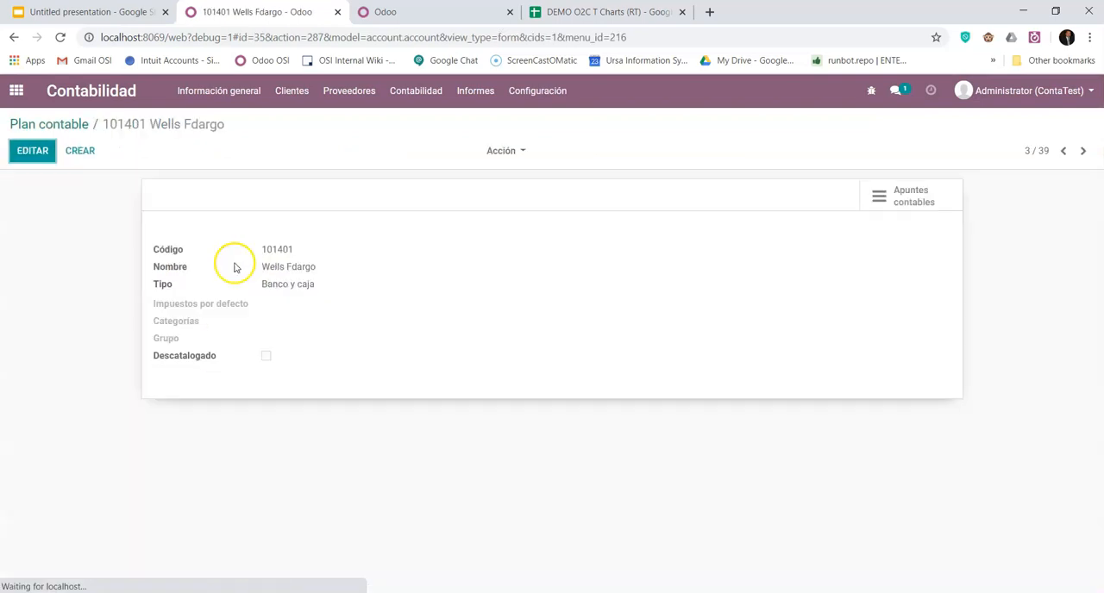
pyautogui.click(32, 151)
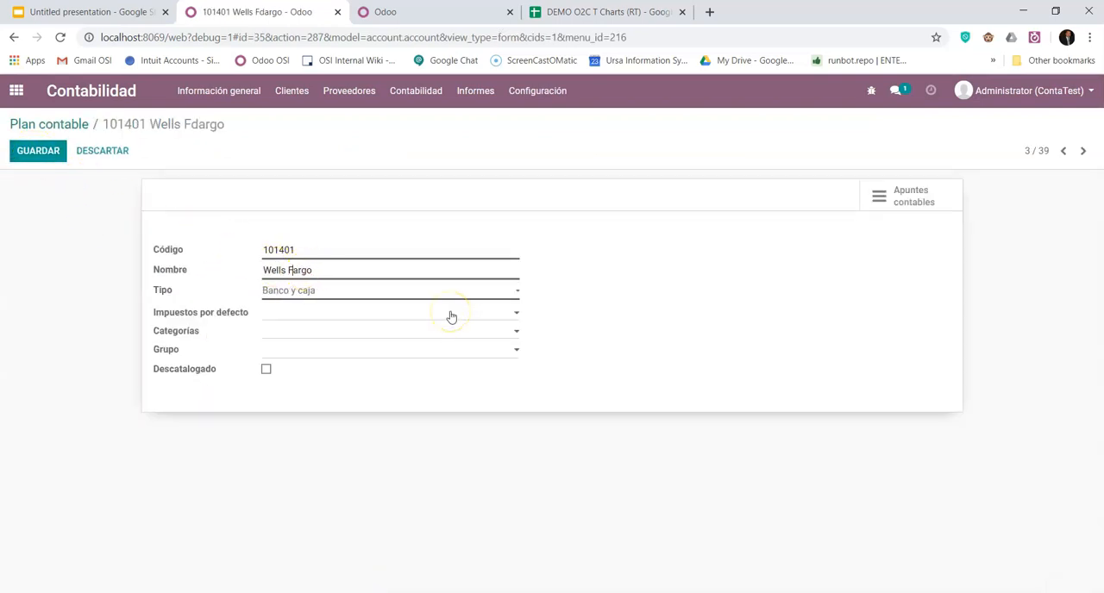
pyautogui.click(35, 150)
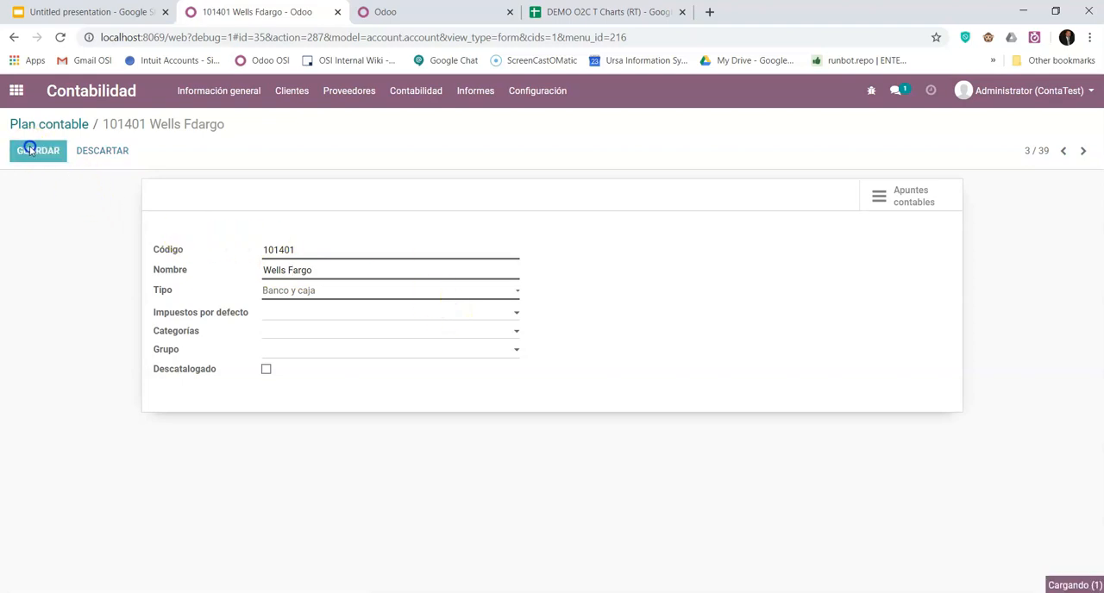
pyautogui.click(69, 125)
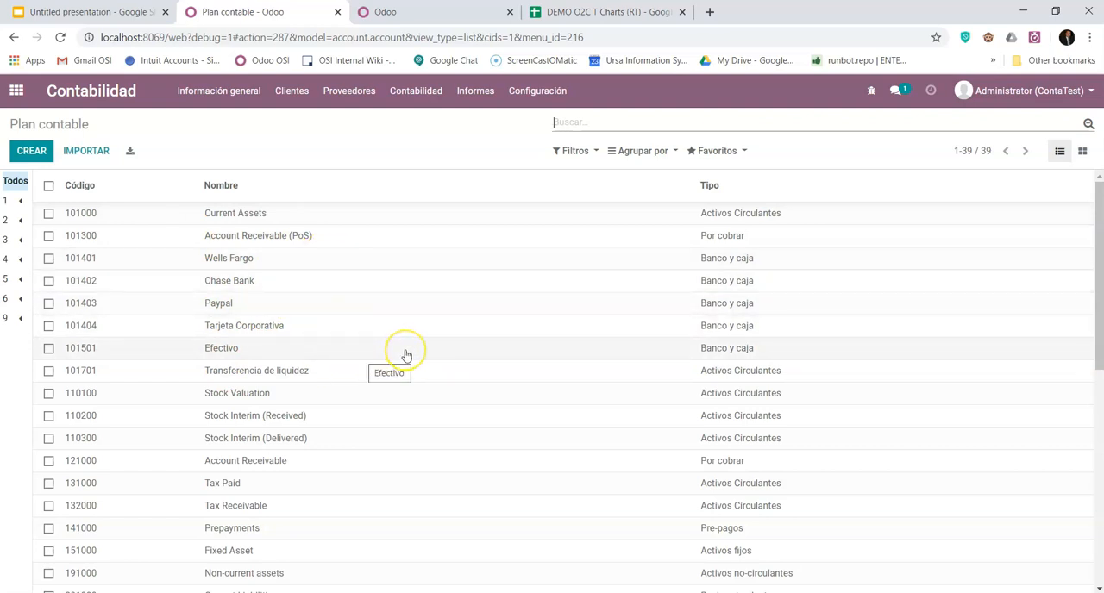
# - Review the accounts in the Plan contable and check the accounting configuration options for an account types entry
pyautogui.scroll(-3, 406, 355)
pyautogui.scroll(3, 406, 355)
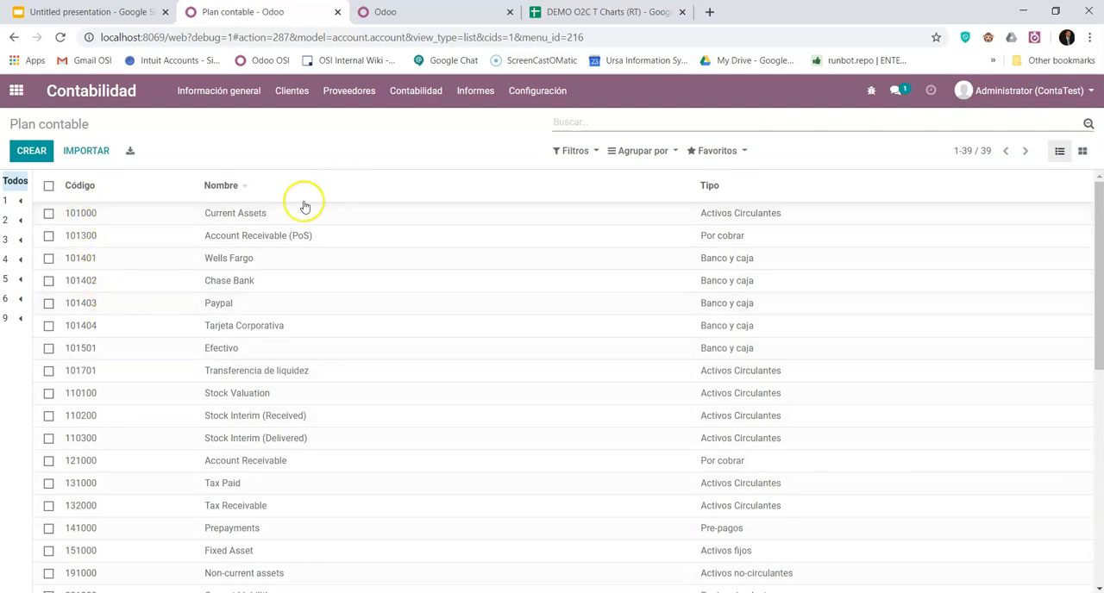
pyautogui.scroll(-1, 307, 354)
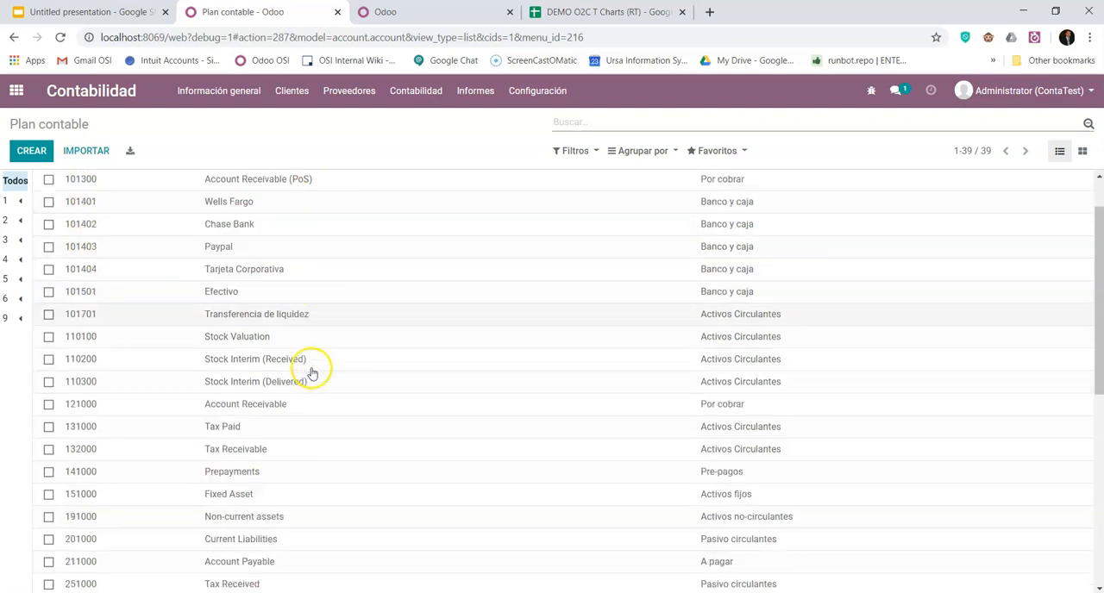
pyautogui.scroll(2, 783, 414)
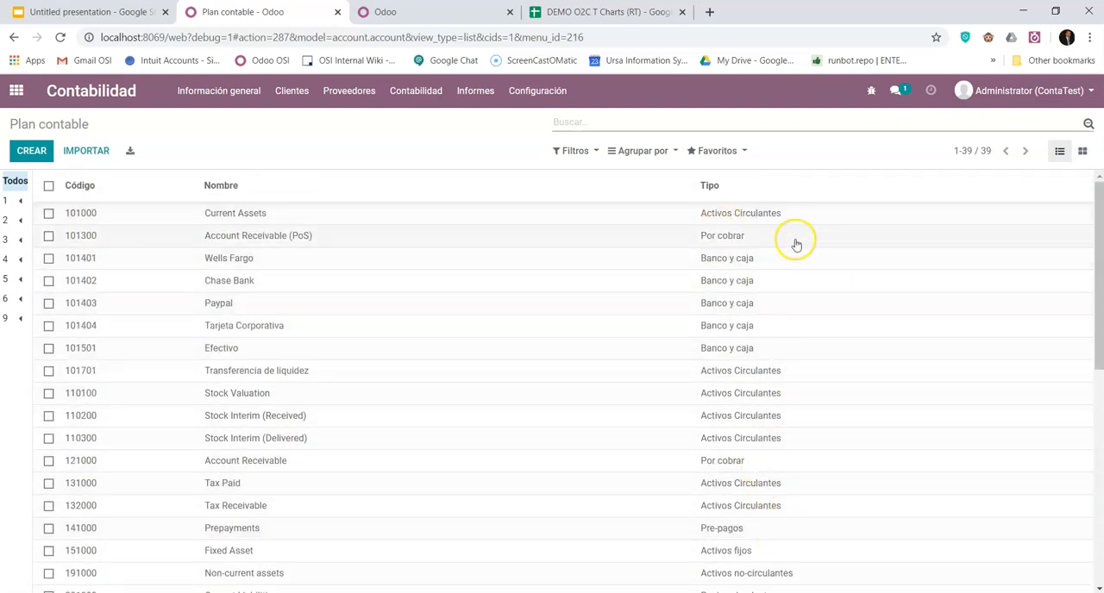
pyautogui.click(536, 90)
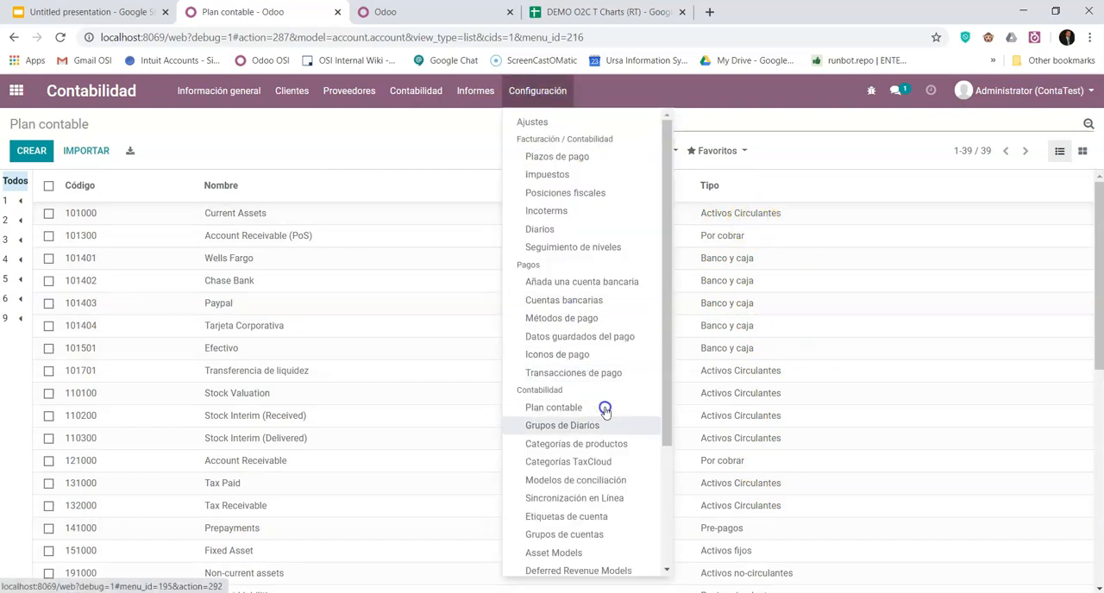
pyautogui.scroll(-3, 596, 367)
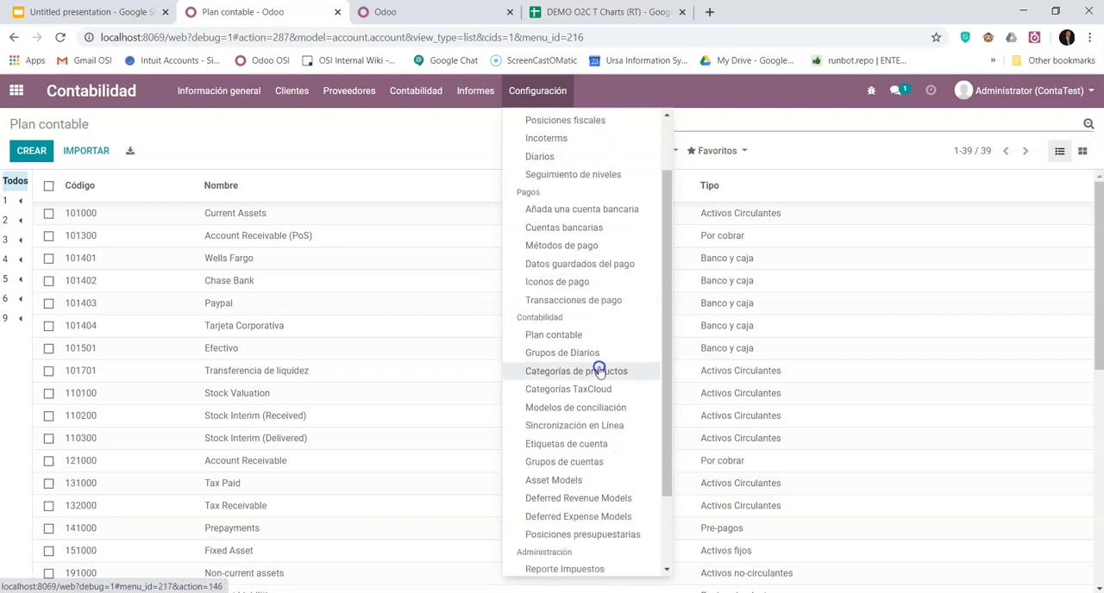
pyautogui.scroll(3, 606, 482)
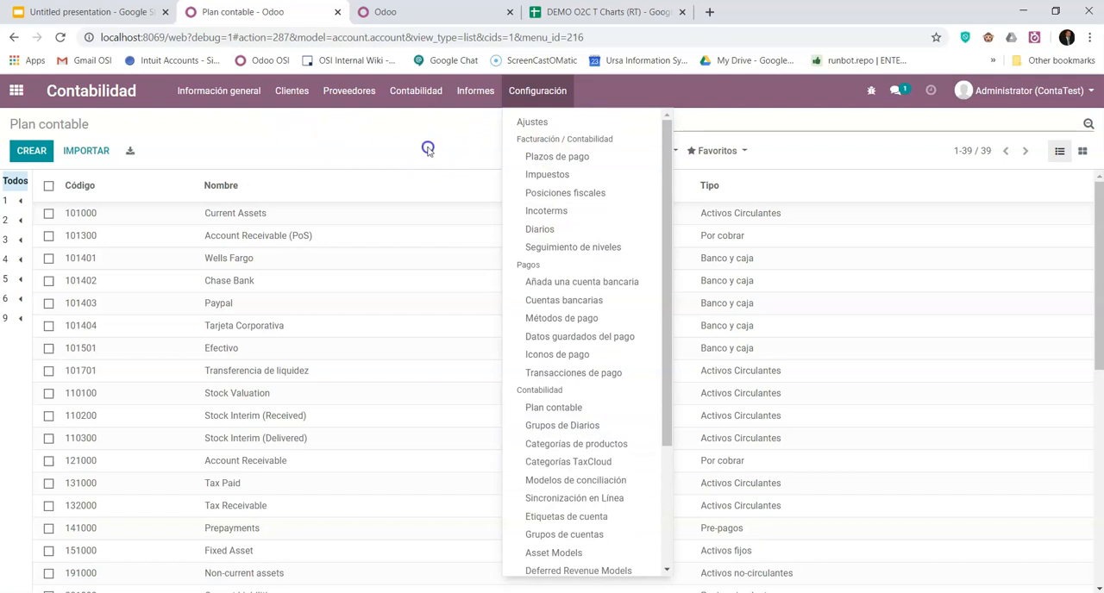
pyautogui.scroll(-2, 603, 371)
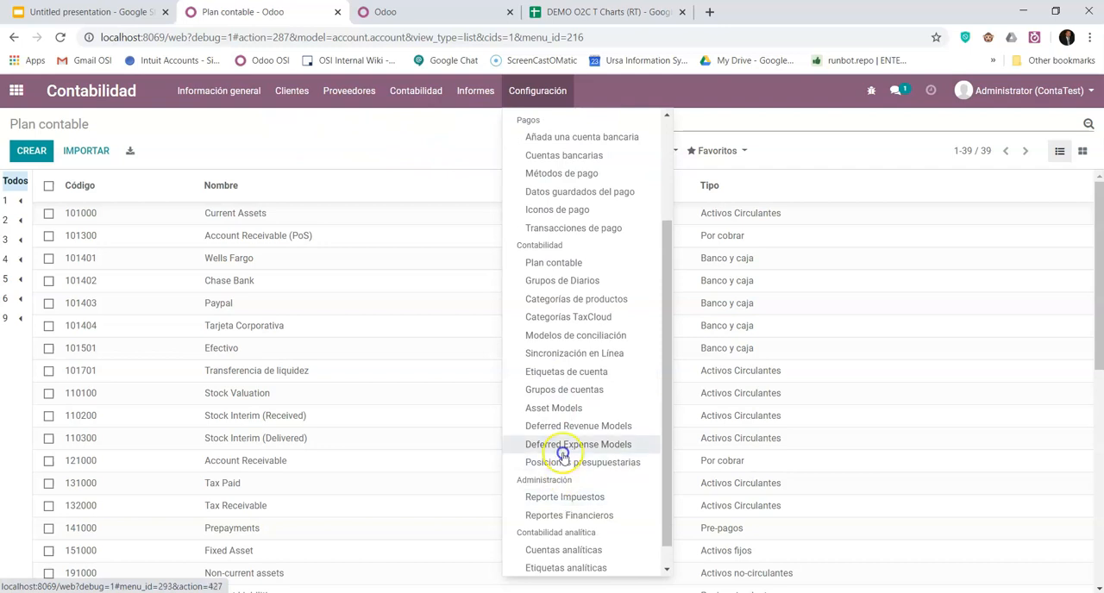
pyautogui.scroll(2, 527, 257)
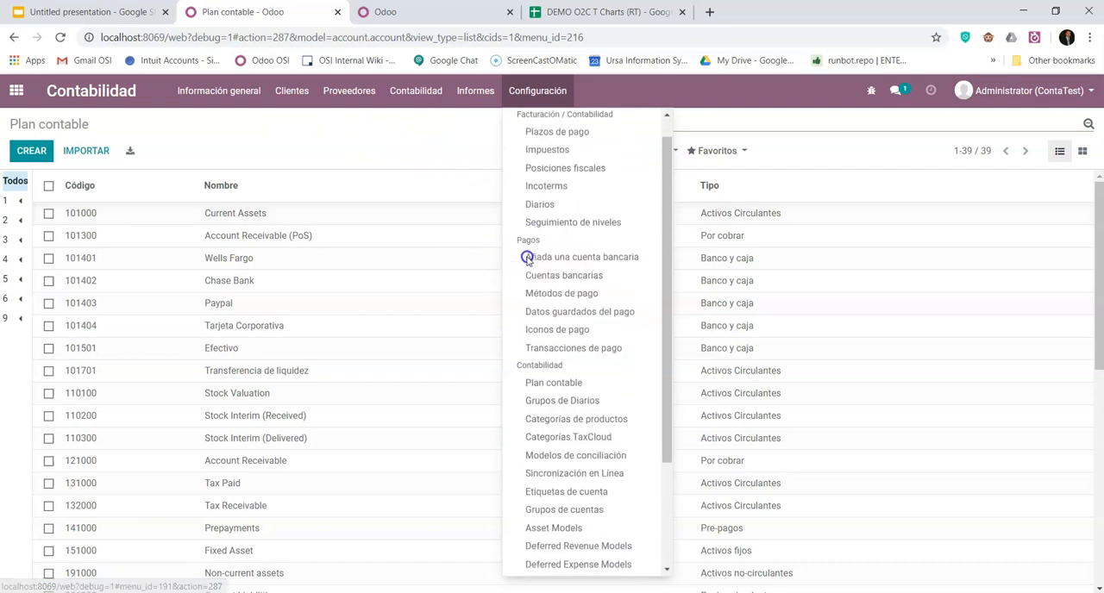
pyautogui.click(527, 257)
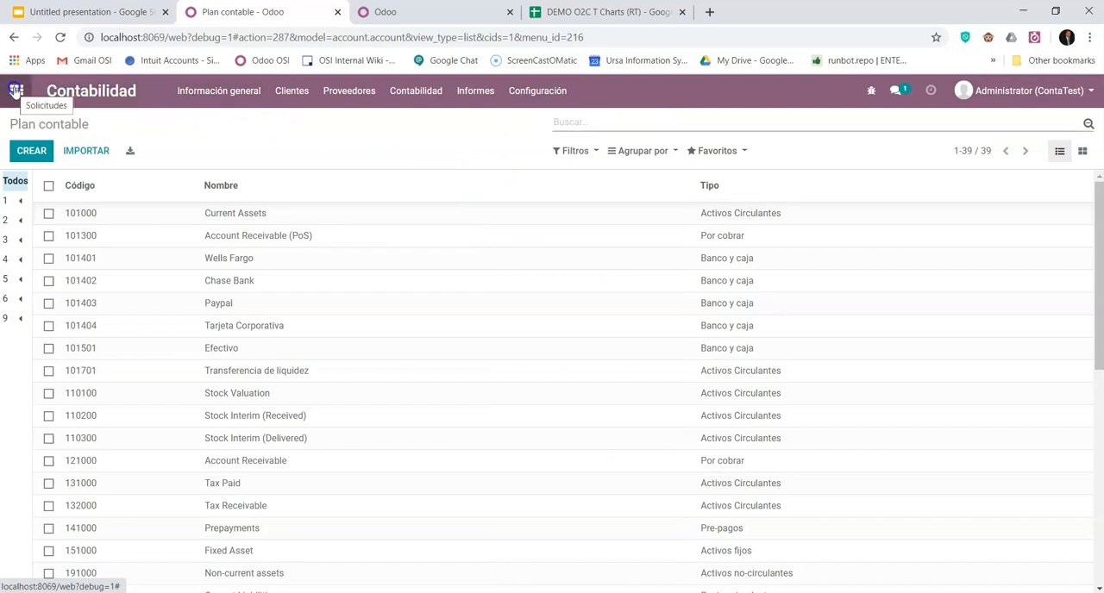
# - Switch to the Ajustes app, check debug=1 in the page address, and open the technical Elementos de menú list
pyautogui.click(18, 91)
pyautogui.click(505, 295)
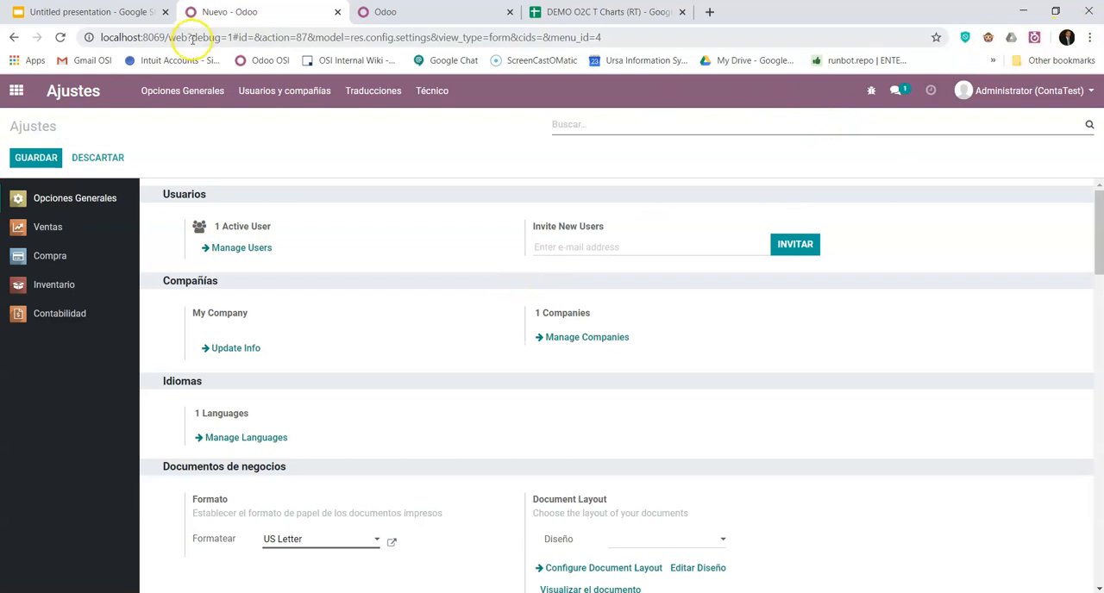
pyautogui.moveTo(191, 37); pyautogui.dragTo(234, 37)
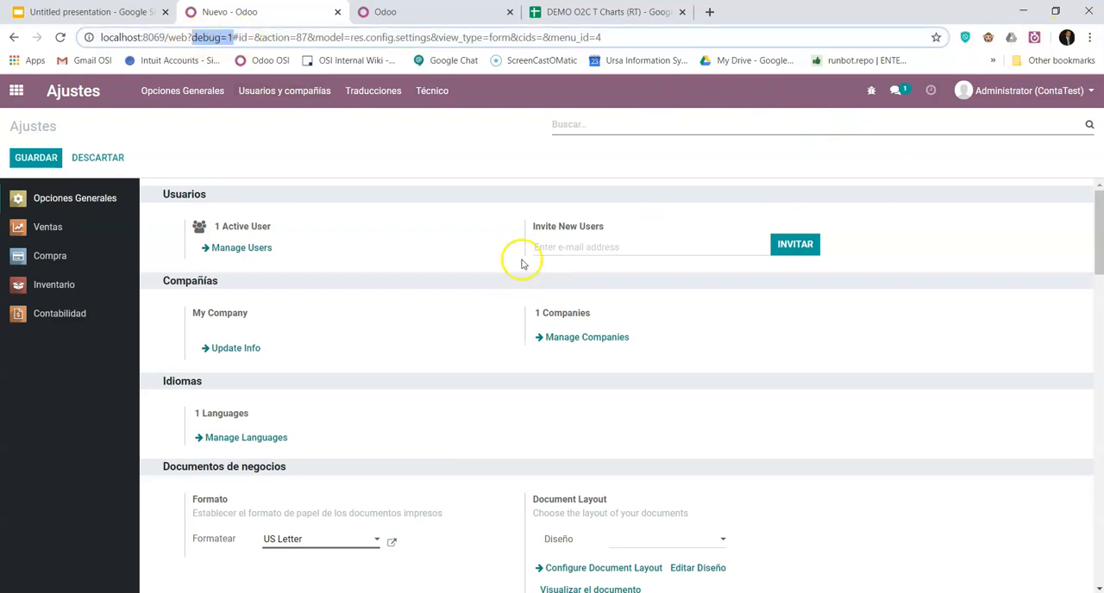
pyautogui.click(433, 93)
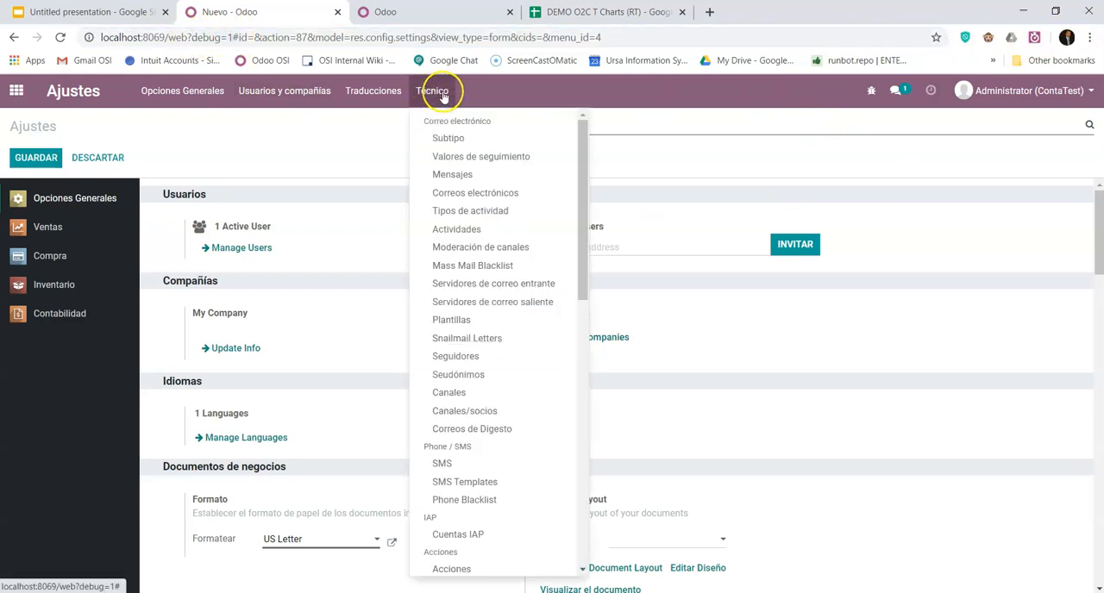
pyautogui.scroll(-1, 530, 407)
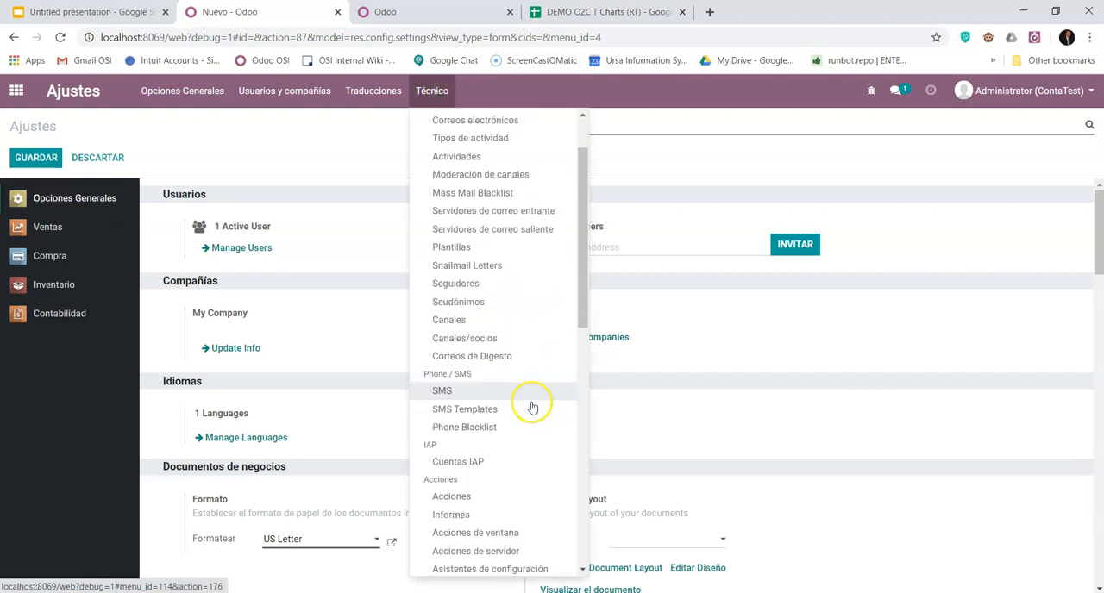
pyautogui.scroll(1, 524, 416)
pyautogui.scroll(-5, 524, 416)
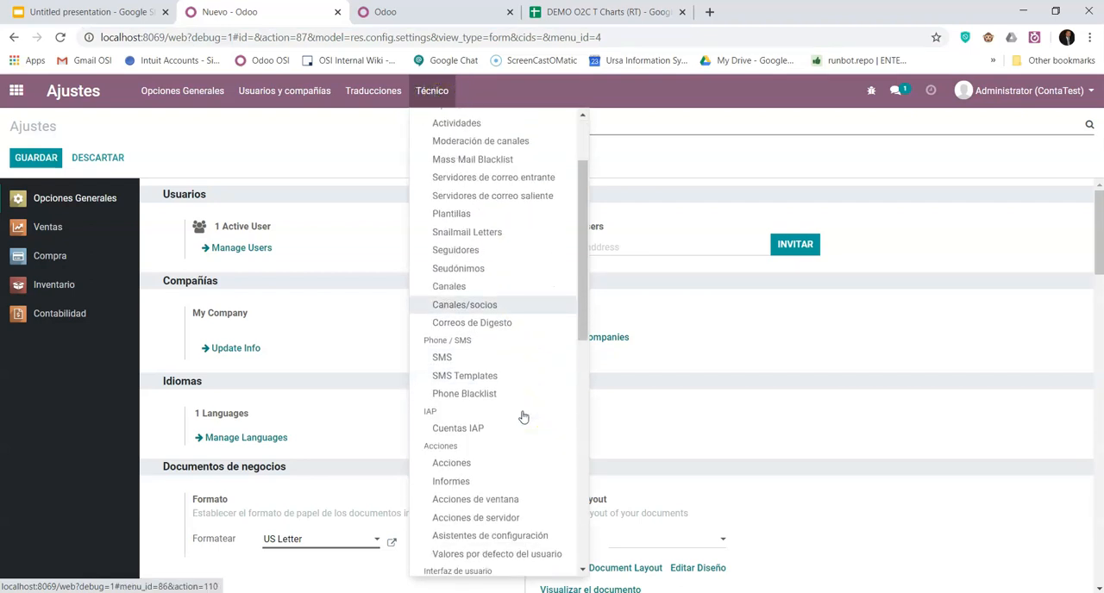
pyautogui.scroll(-1, 523, 416)
pyautogui.click(504, 403)
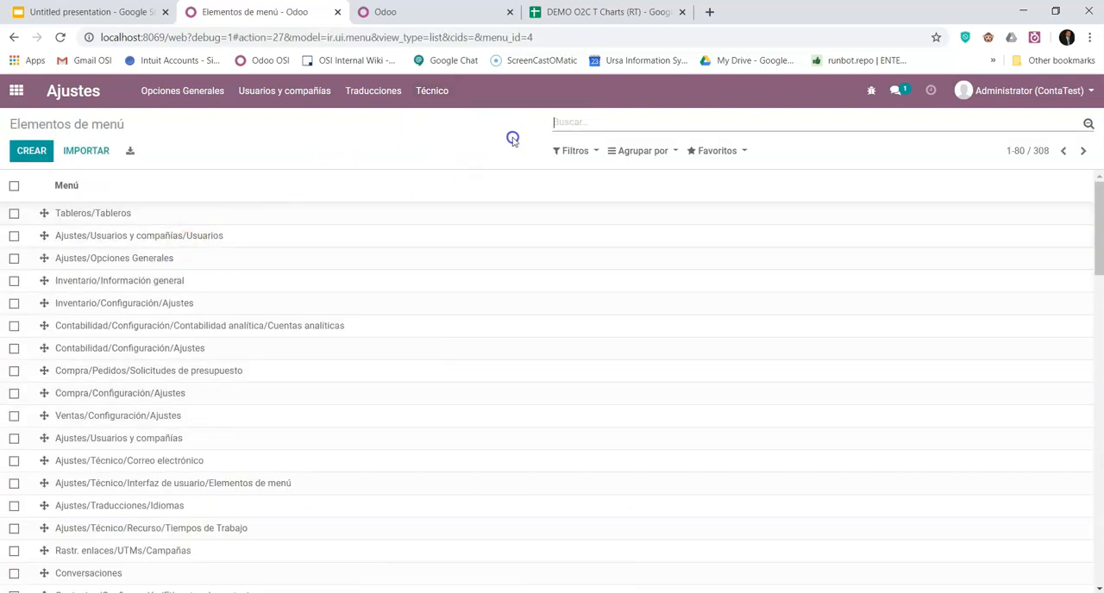
pyautogui.write('account')
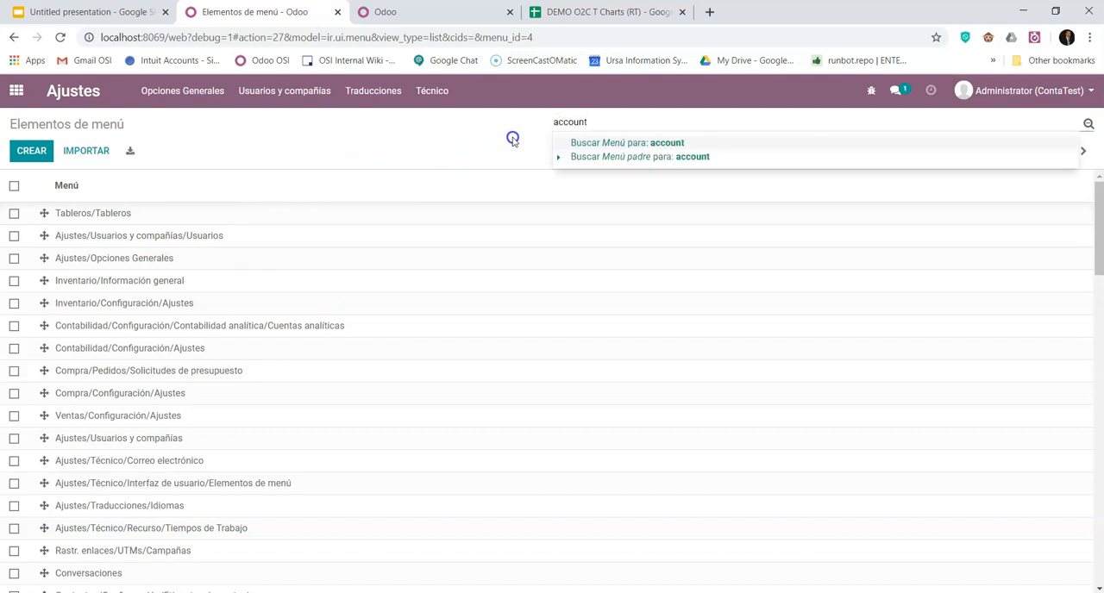
pyautogui.press('Return')
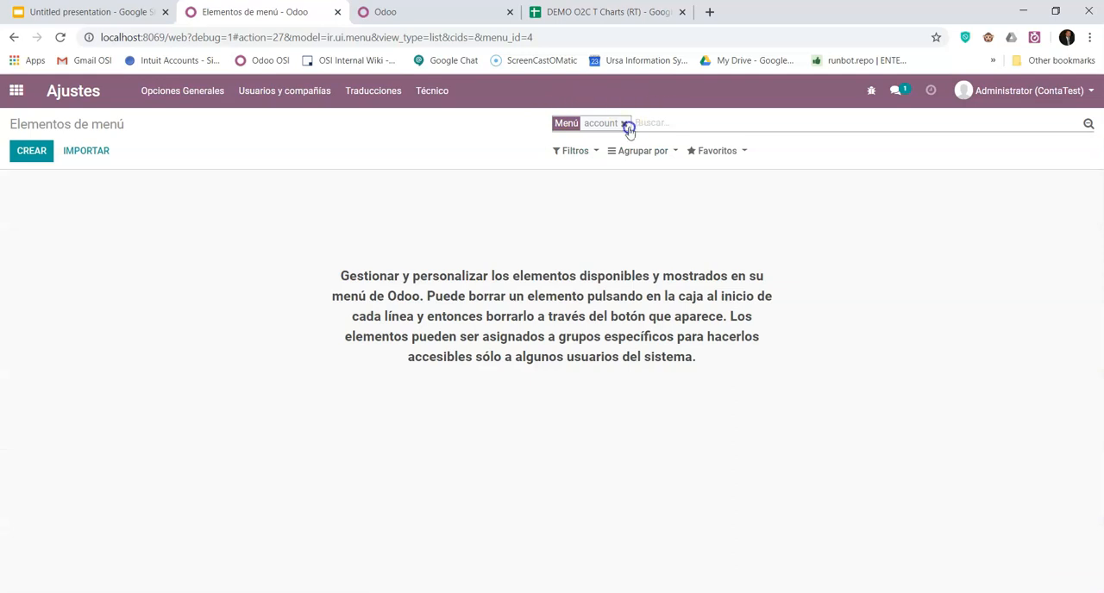
pyautogui.click(625, 124)
# - Search the menu items for contabilidad, open Contabilidad/Configuración/Contabilidad, and review its submenus
pyautogui.write('contabilidad')
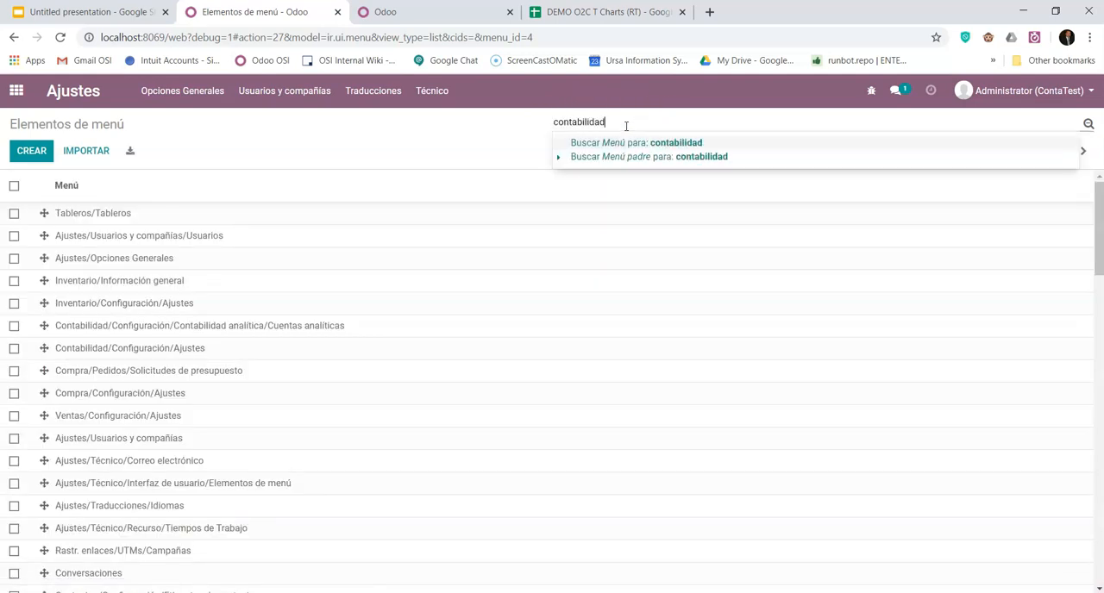
pyautogui.press('Return')
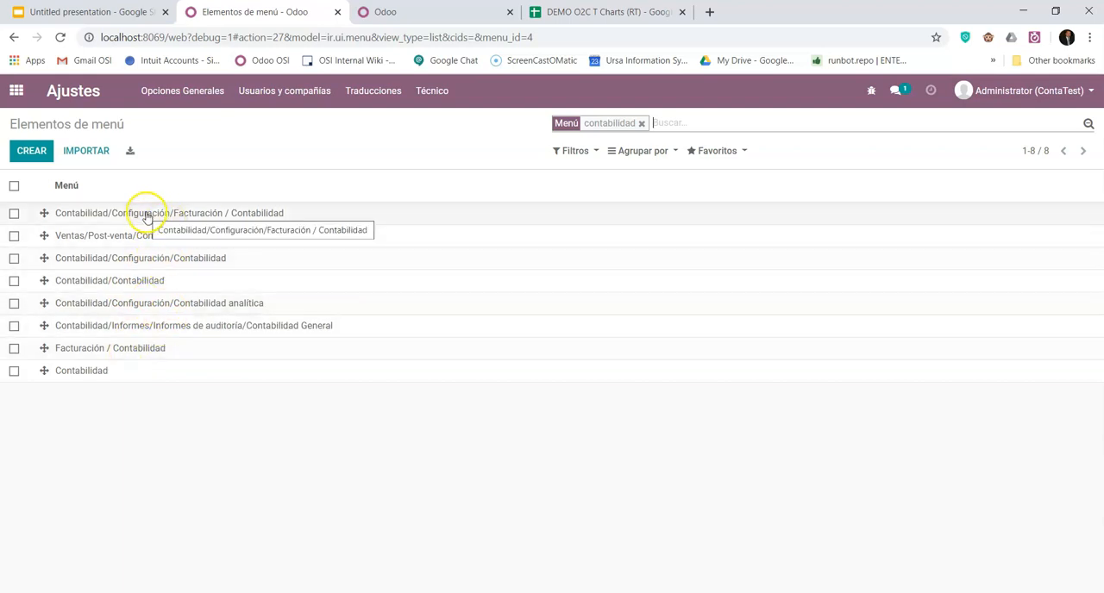
pyautogui.click(183, 260)
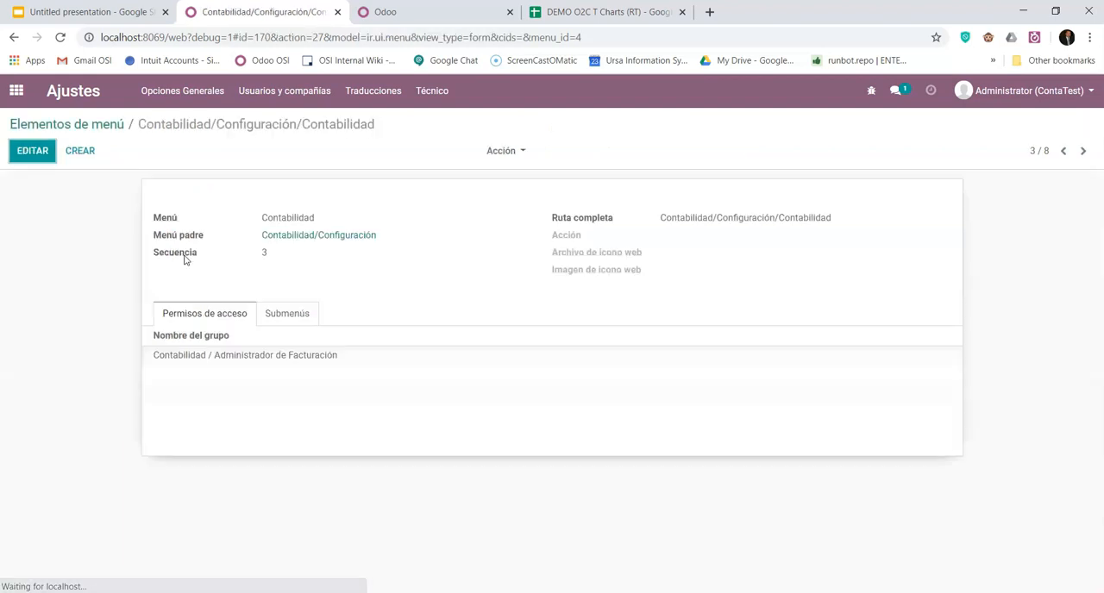
pyautogui.click(299, 315)
pyautogui.scroll(-1, 420, 311)
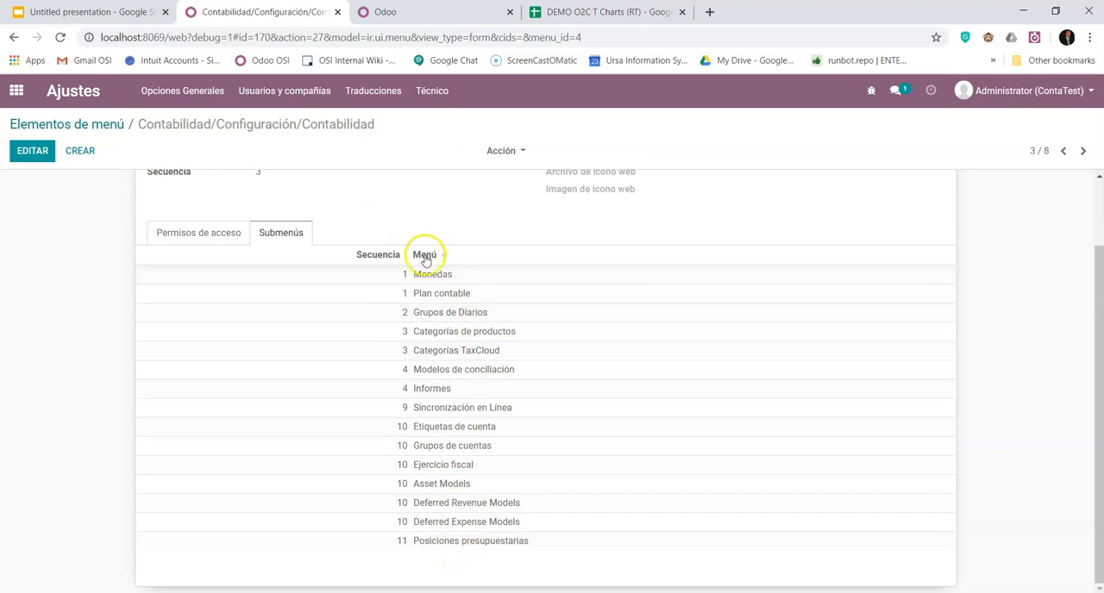
pyautogui.scroll(2, 423, 252)
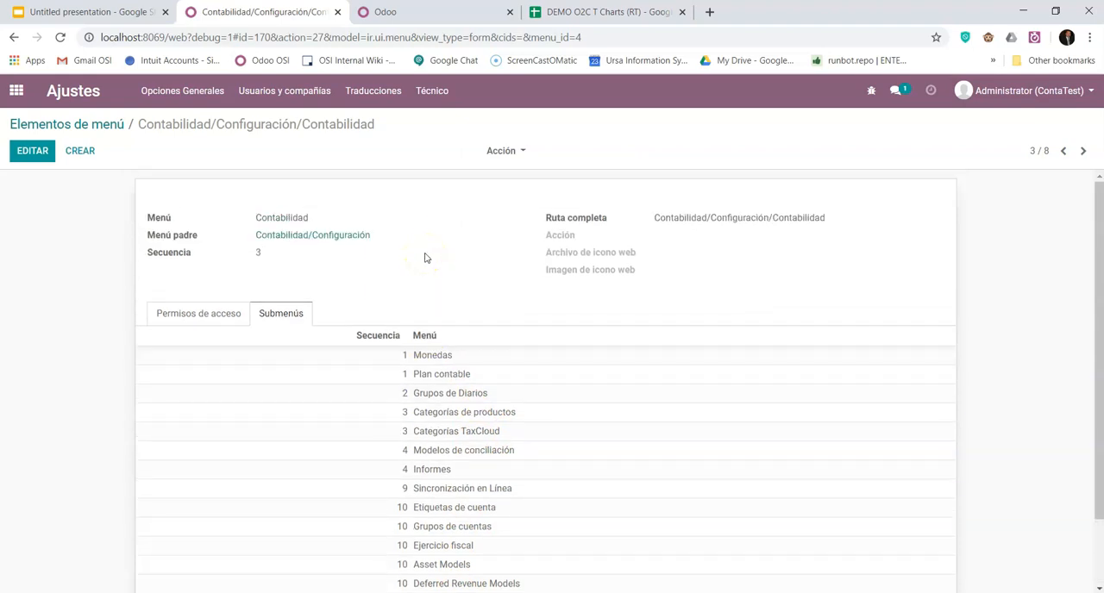
# - Edit the Contabilidad/Configuración/Contabilidad menu item and add a new submenu named Tipo de Cuentas
pyautogui.click(40, 152)
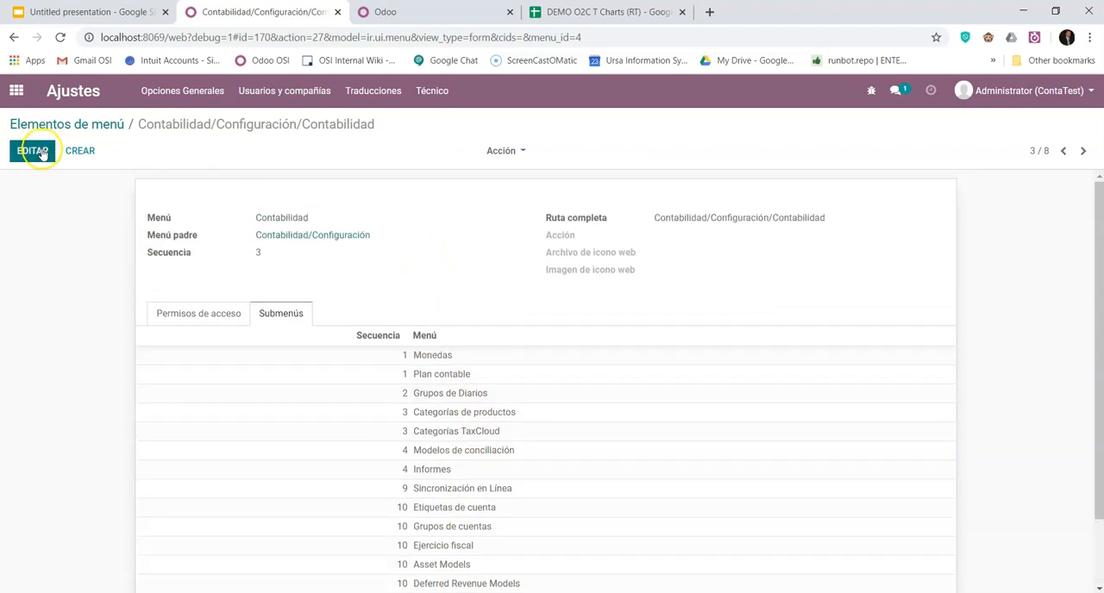
pyautogui.scroll(-2, 402, 290)
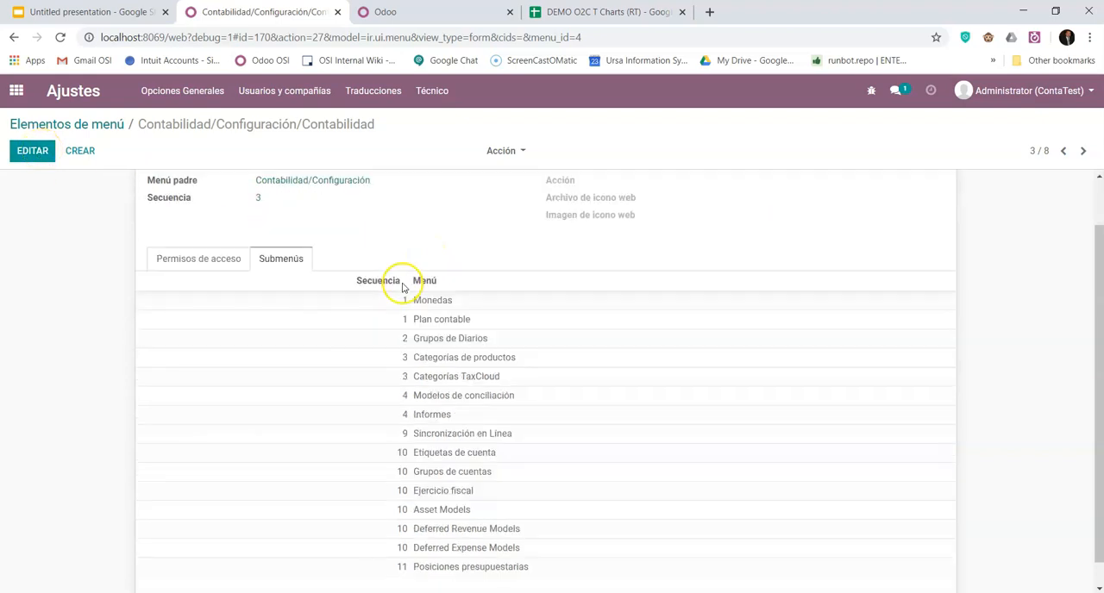
pyautogui.click(32, 152)
pyautogui.scroll(-2, 337, 387)
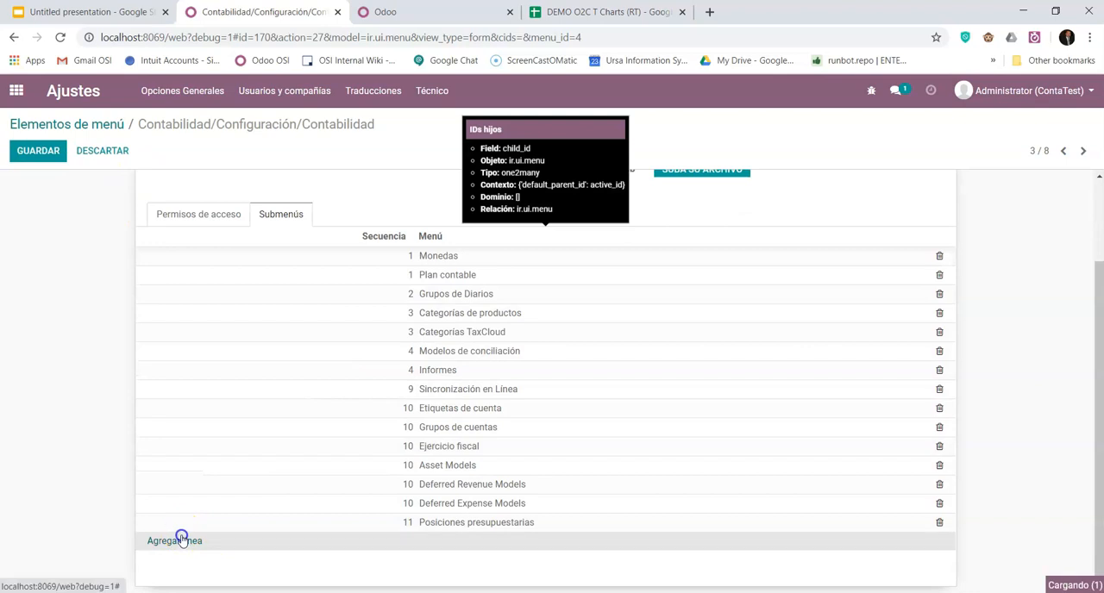
pyautogui.click(177, 541)
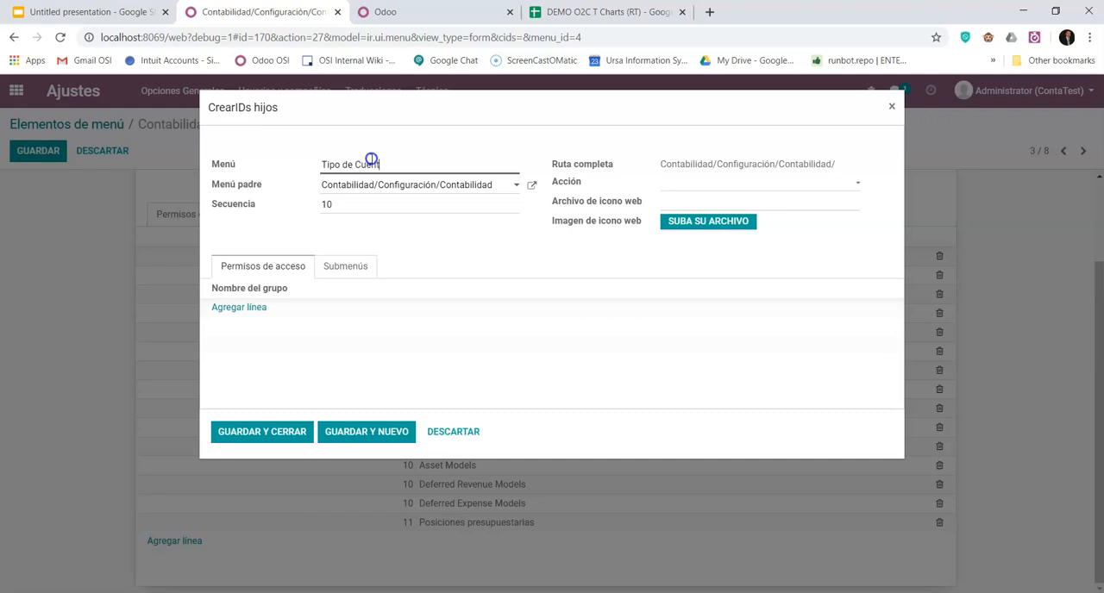
# - Set the new submenu's action to type ir.actions.act_window with the Tipos de cuentas action
pyautogui.click(690, 183)
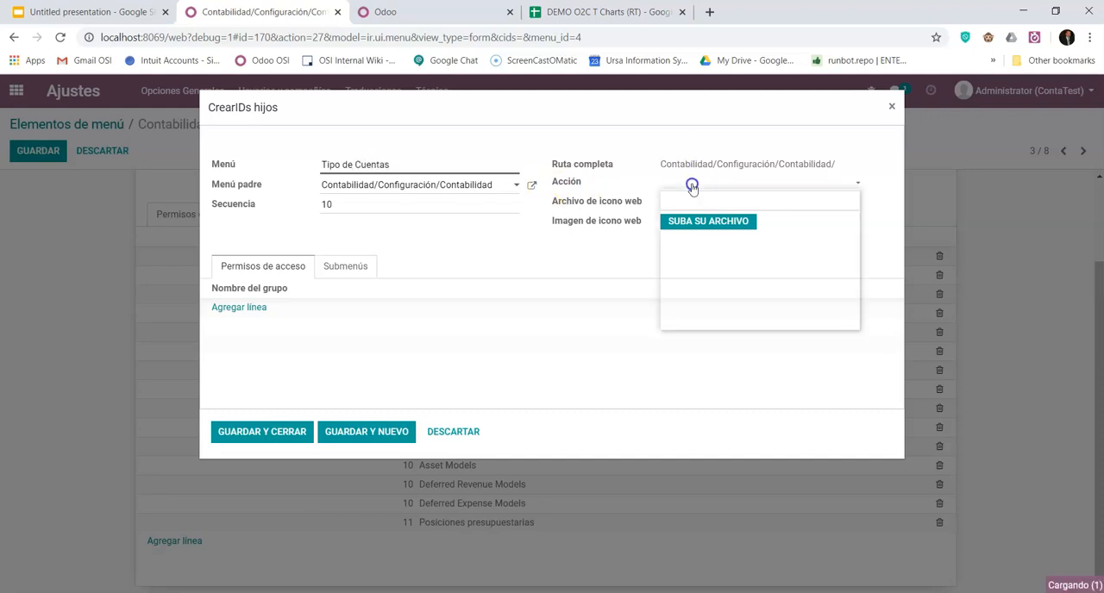
pyautogui.click(716, 246)
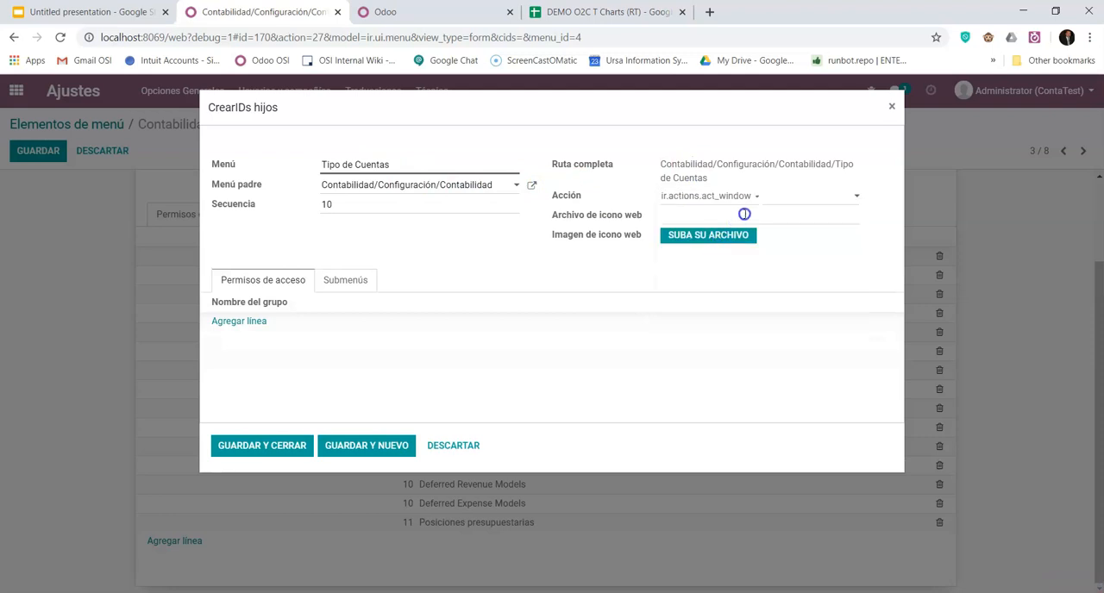
pyautogui.click(785, 197)
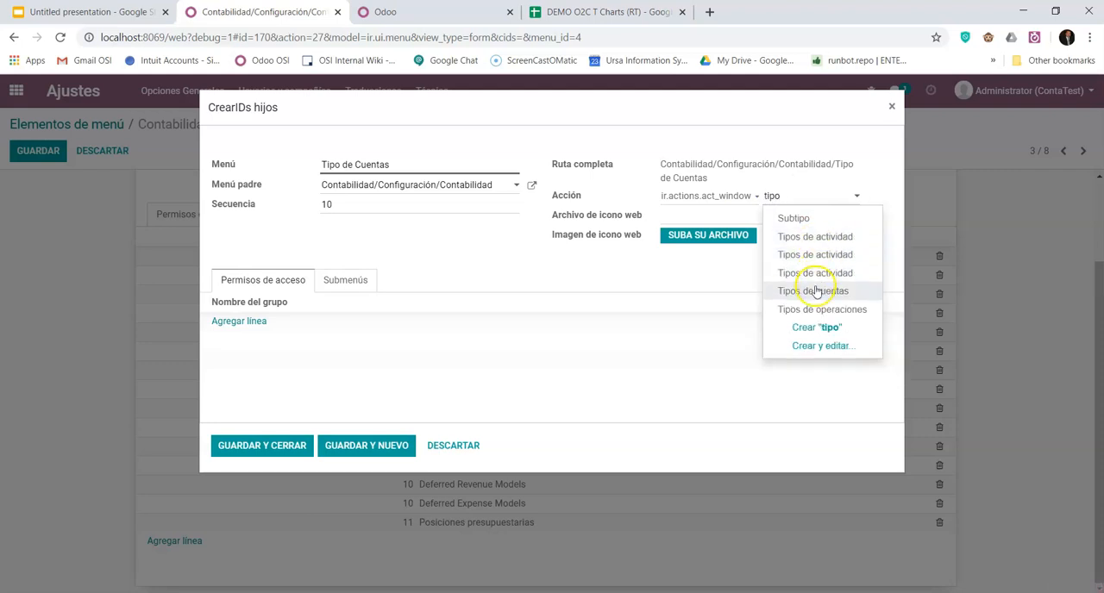
pyautogui.click(819, 293)
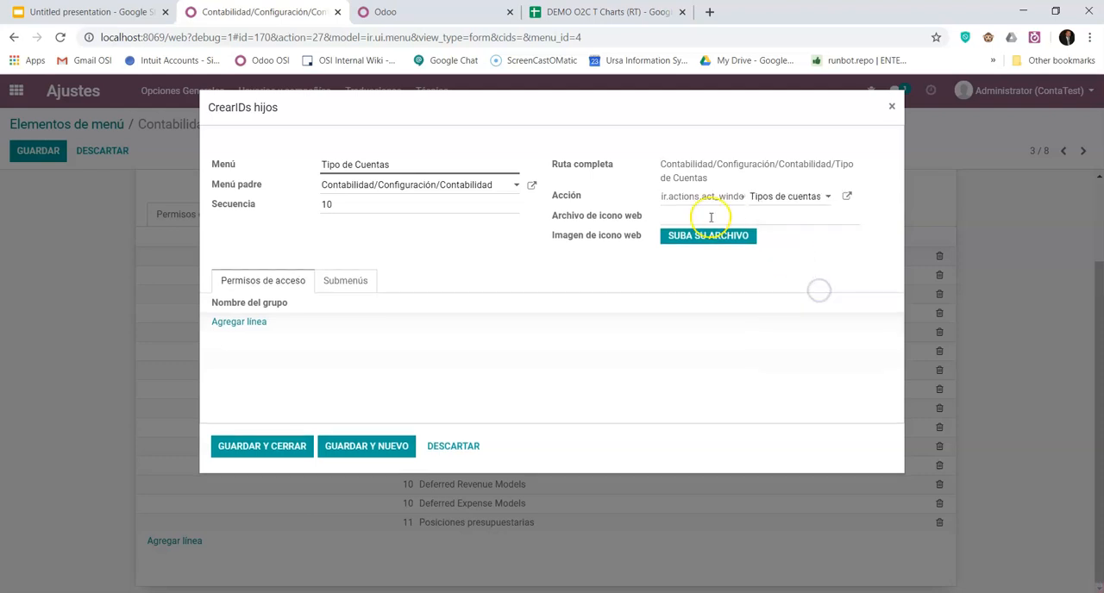
# - Grant the Contabilidad / Administrador de Facturación group access to the Tipo de Cuentas submenu
pyautogui.click(352, 289)
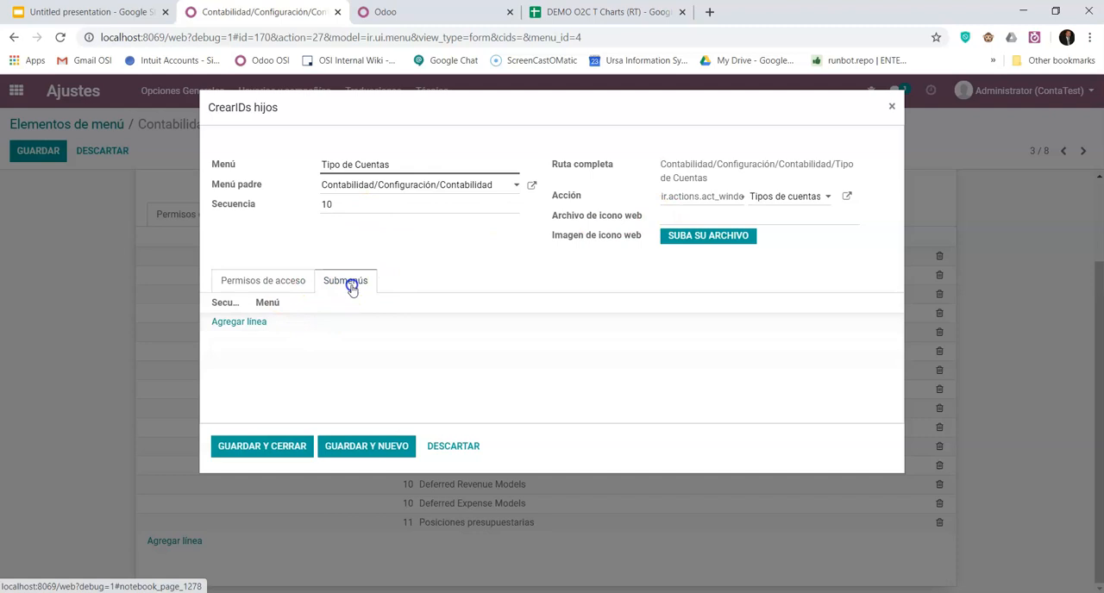
pyautogui.click(278, 289)
pyautogui.click(239, 323)
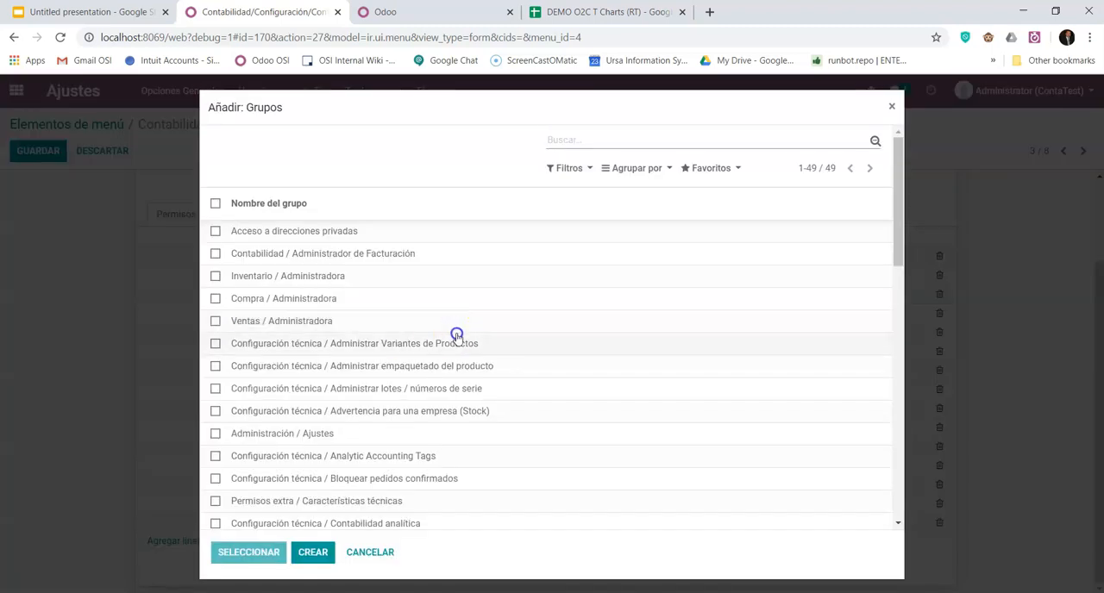
pyautogui.scroll(-3, 455, 360)
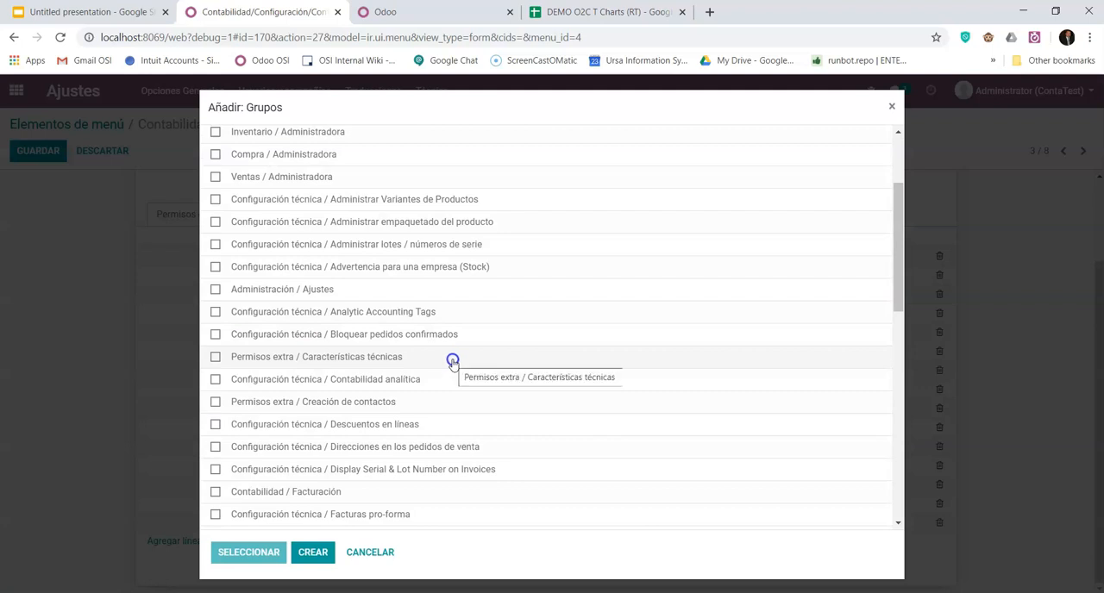
pyautogui.scroll(3, 452, 361)
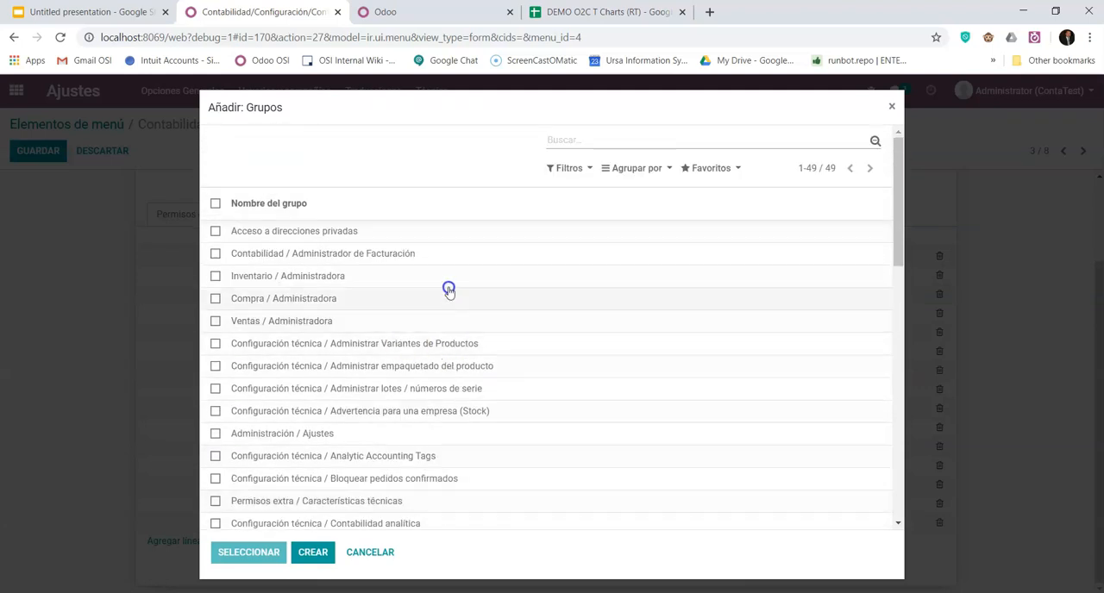
pyautogui.click(290, 253)
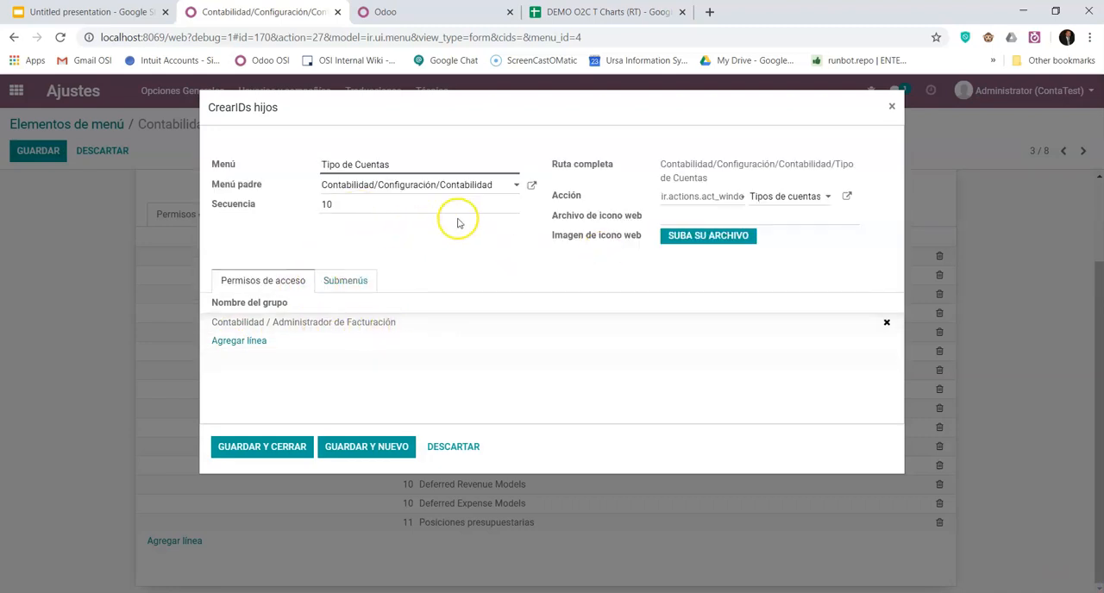
# - Save the Tipo de Cuentas submenu after checking its submenus and access permissions, and save the parent Contabilidad menu item
pyautogui.click(326, 282)
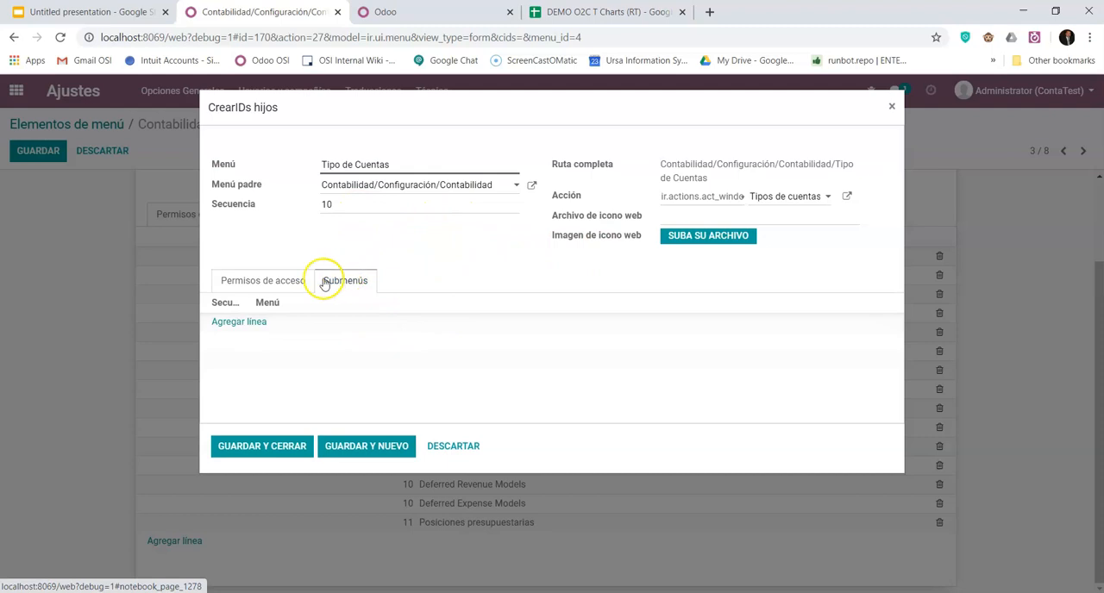
pyautogui.click(278, 278)
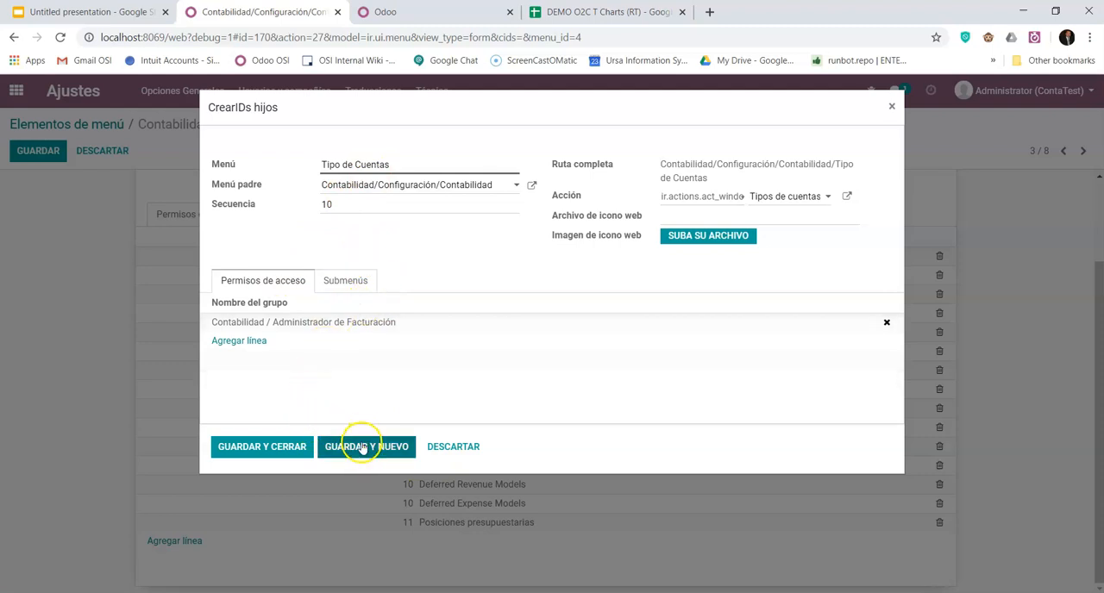
pyautogui.click(270, 450)
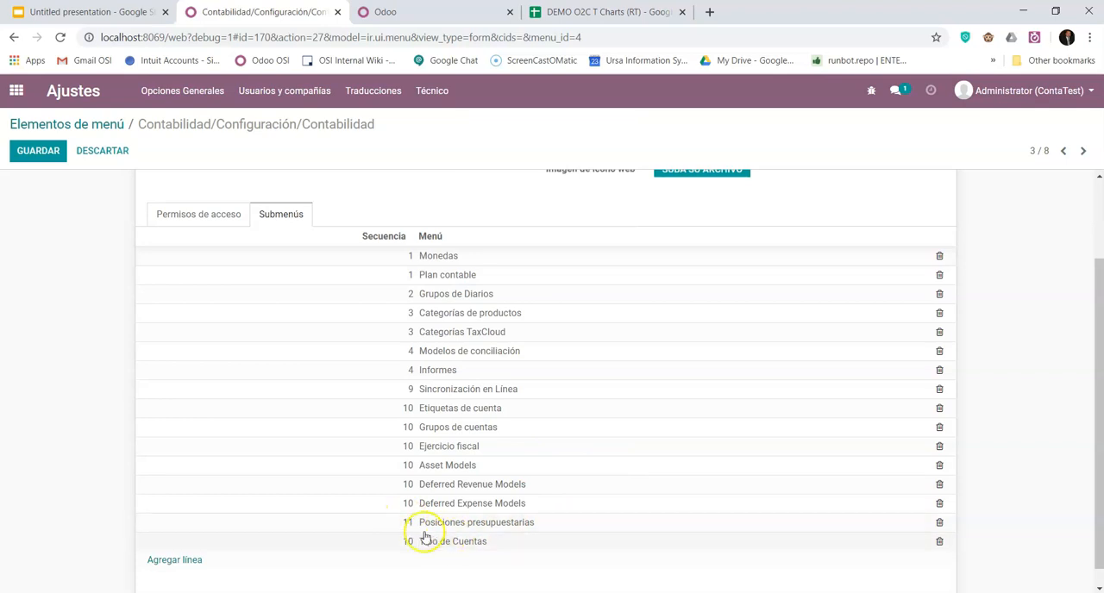
pyautogui.scroll(2, 284, 362)
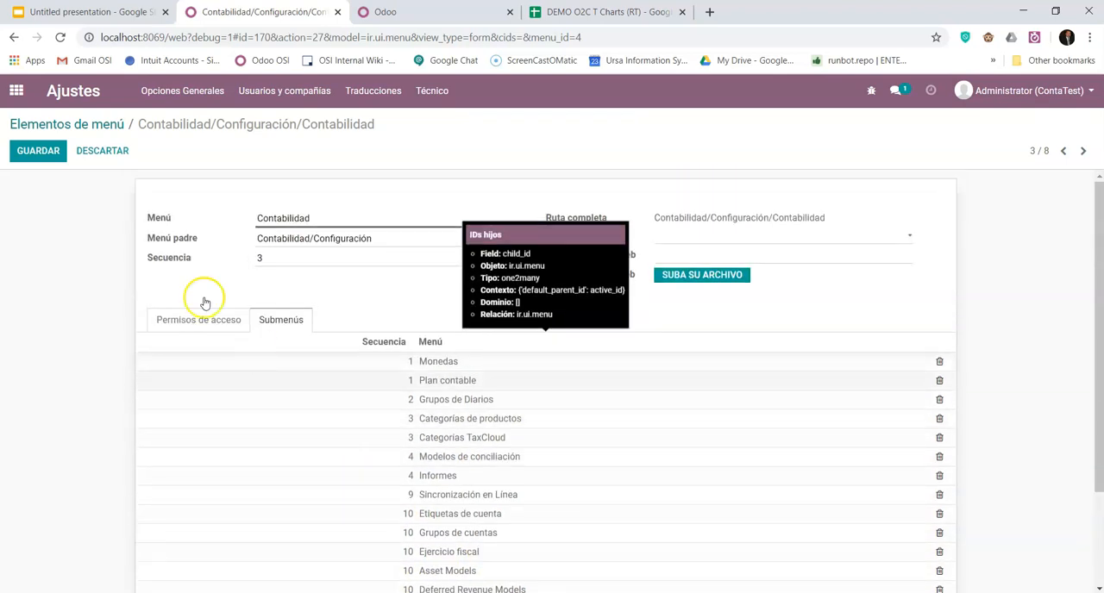
pyautogui.click(42, 150)
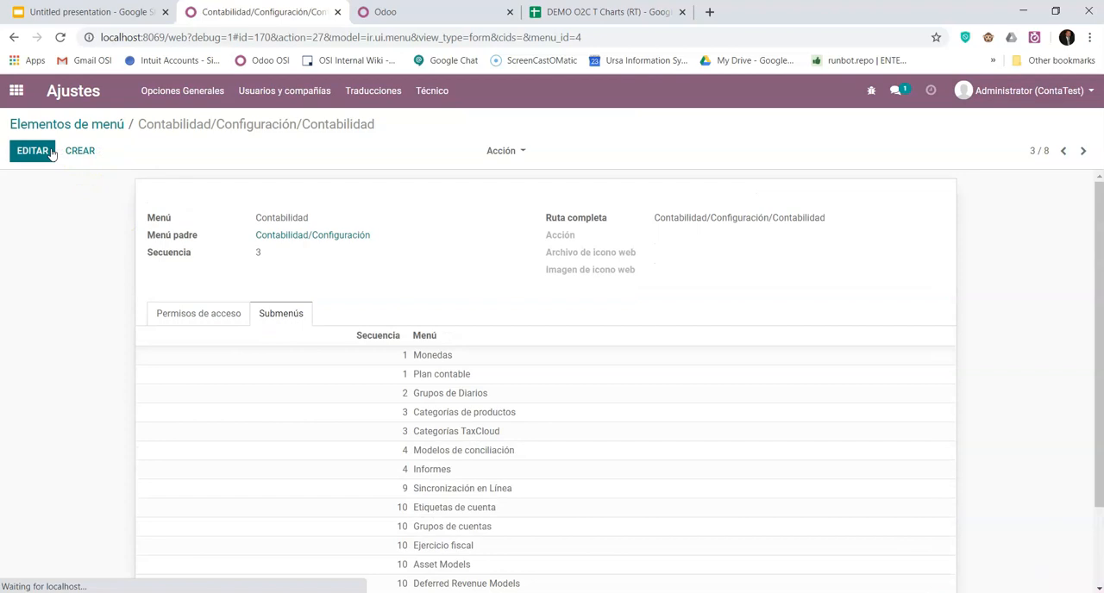
# - Open the Contabilidad app, reload the page, and open Tipo de Cuentas from its accounting configuration options
pyautogui.click(17, 91)
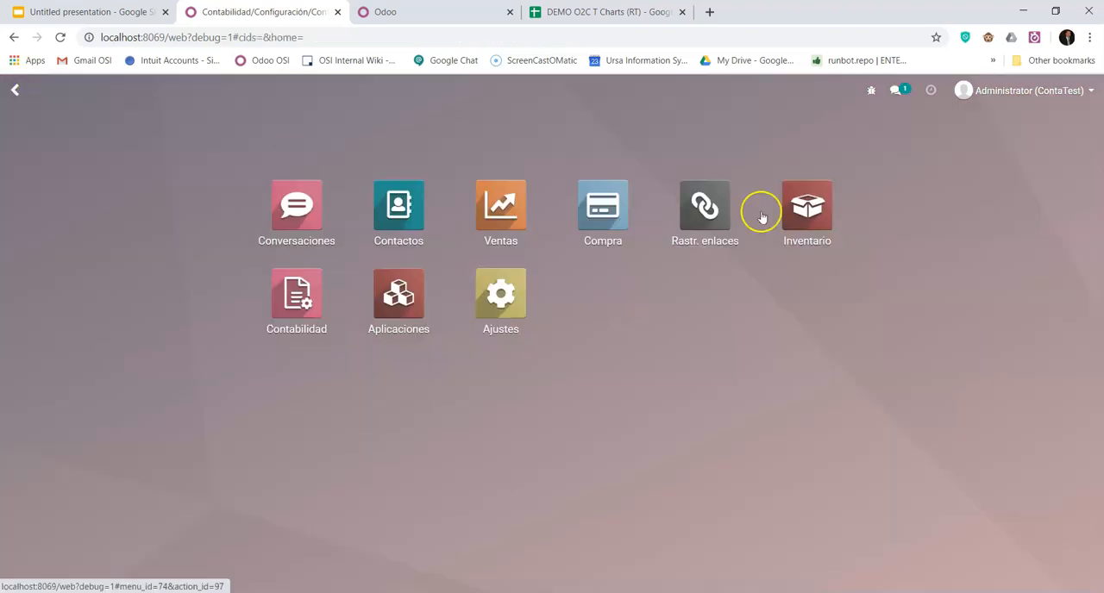
pyautogui.click(302, 298)
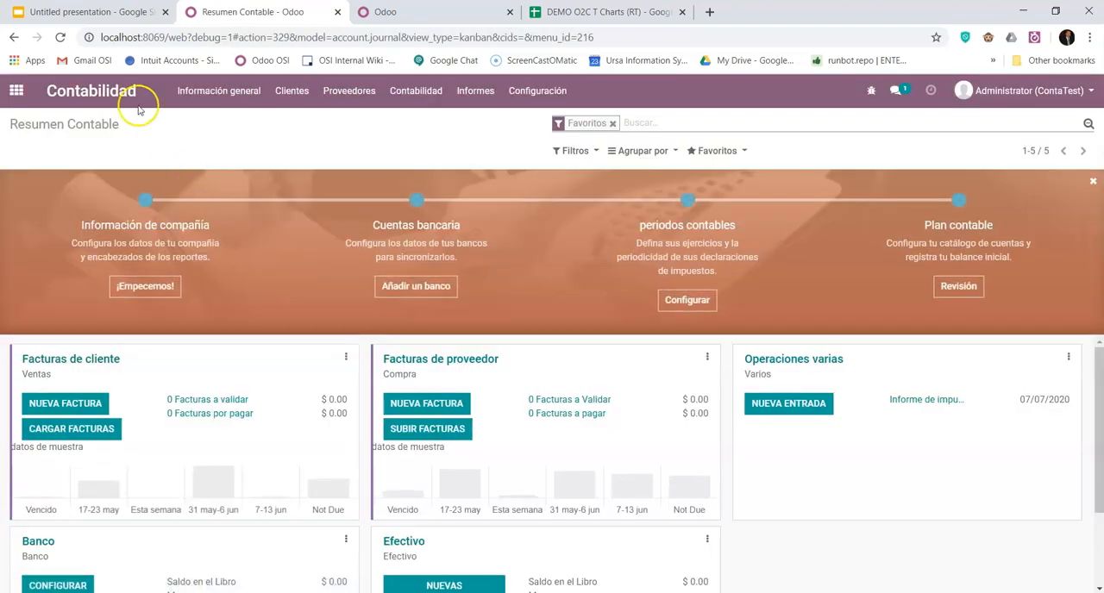
pyautogui.click(60, 37)
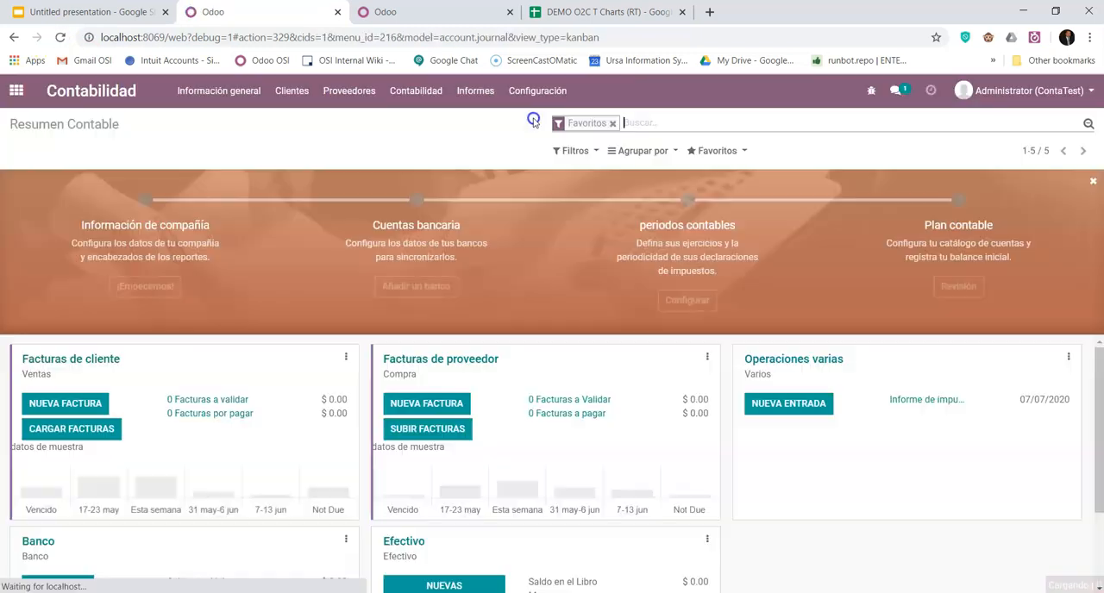
pyautogui.click(554, 98)
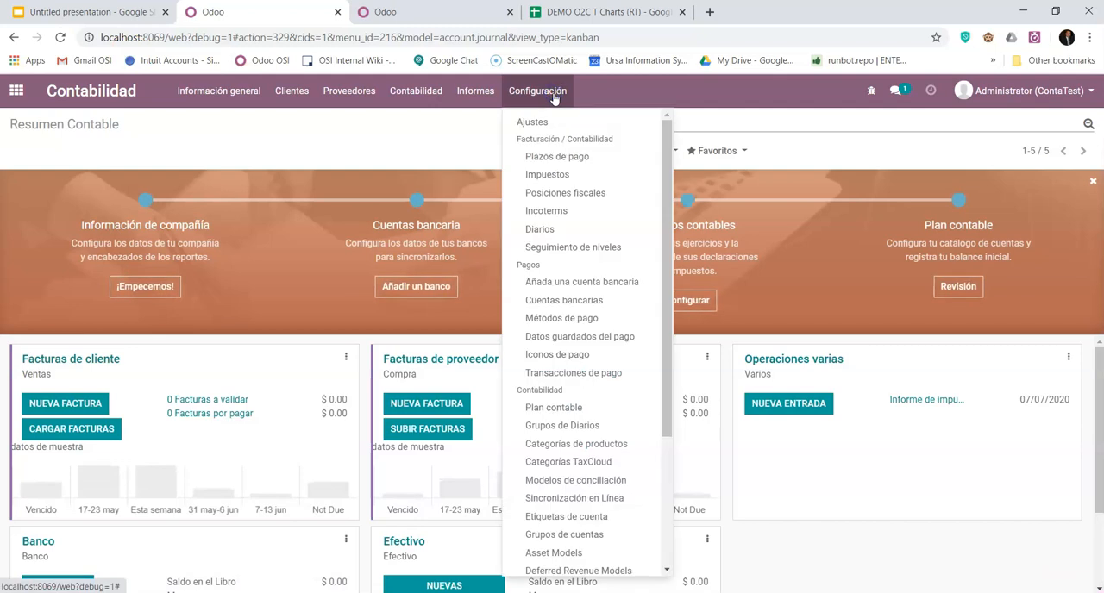
pyautogui.scroll(-2, 616, 302)
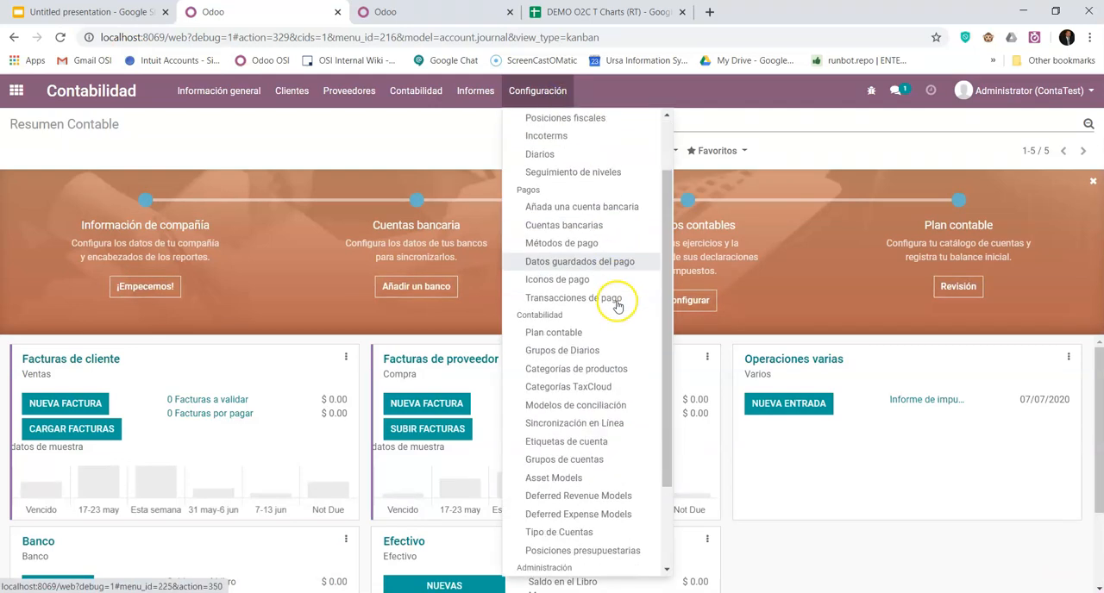
pyautogui.scroll(-1, 617, 312)
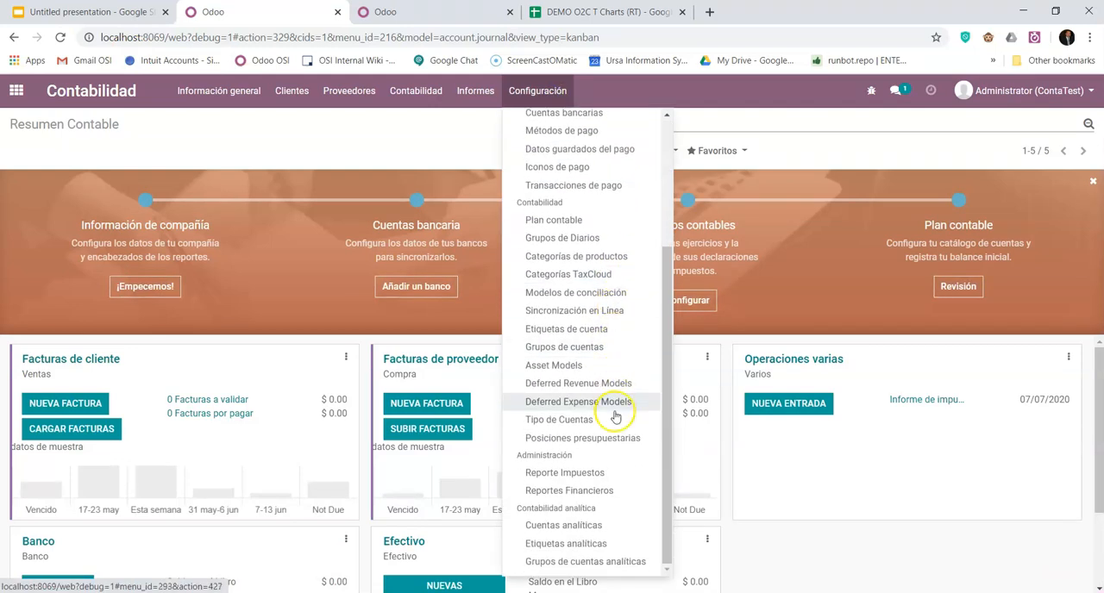
pyautogui.click(565, 422)
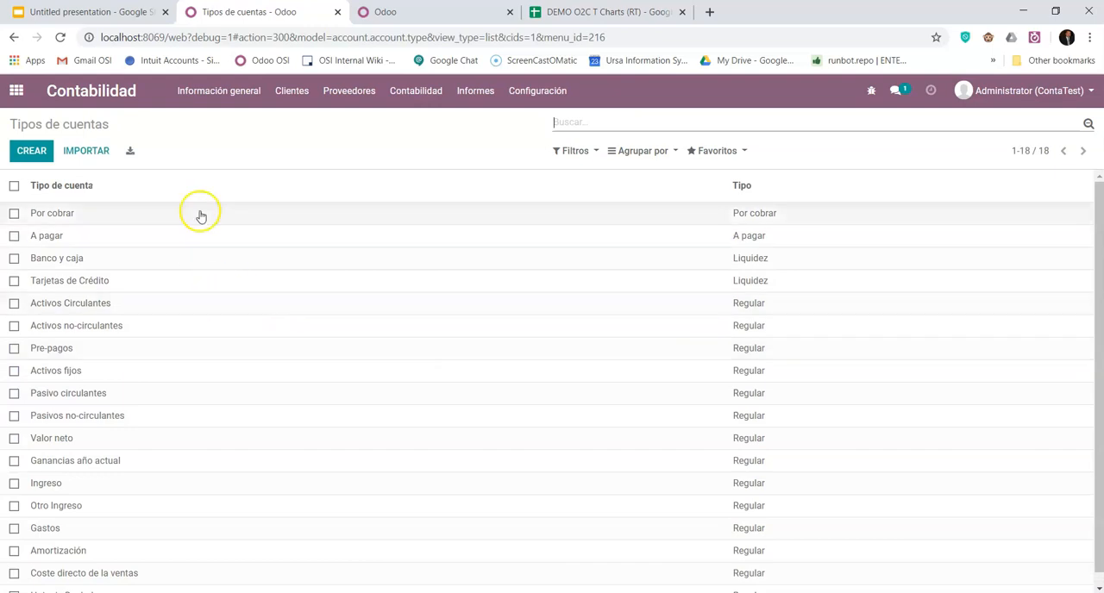
# - Review the list of account types, view the blank form for a new account type, and return to the list
pyautogui.scroll(-1, 239, 290)
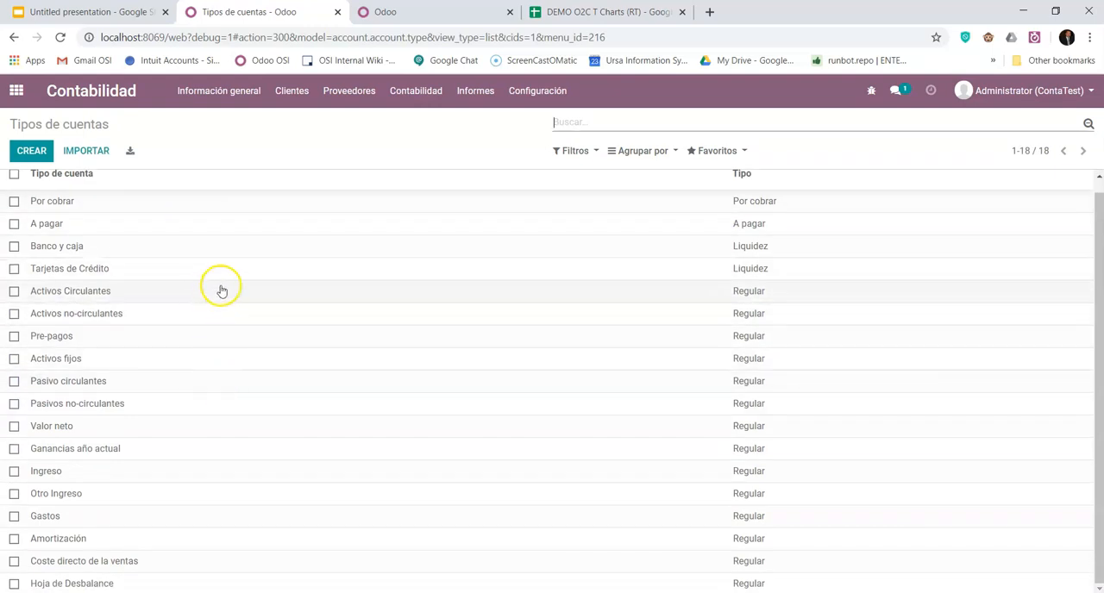
pyautogui.scroll(1, 223, 342)
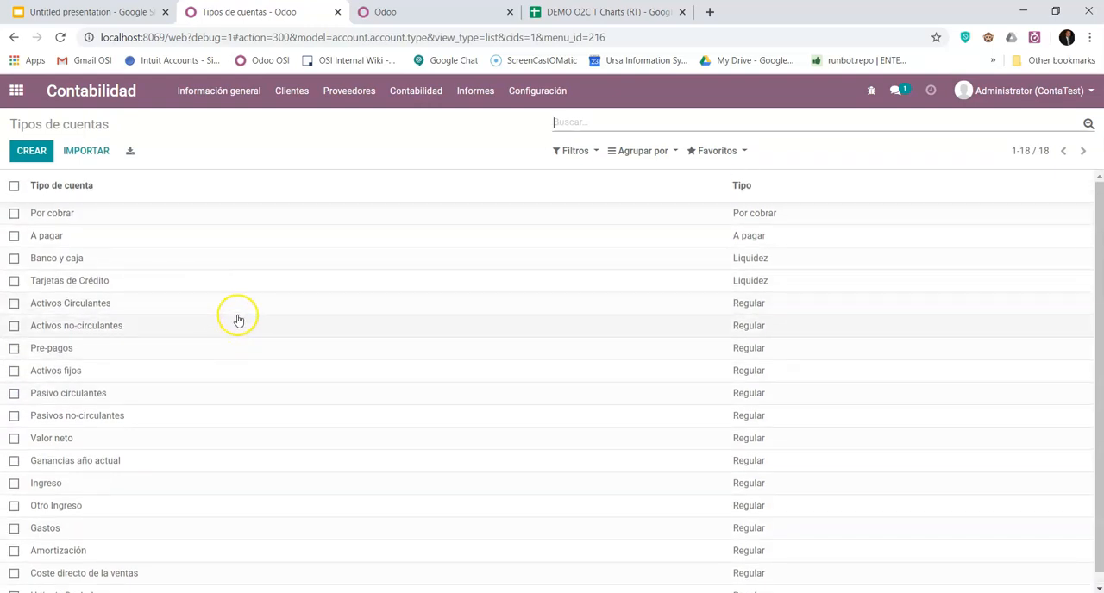
pyautogui.scroll(-1, 237, 326)
pyautogui.scroll(1, 236, 336)
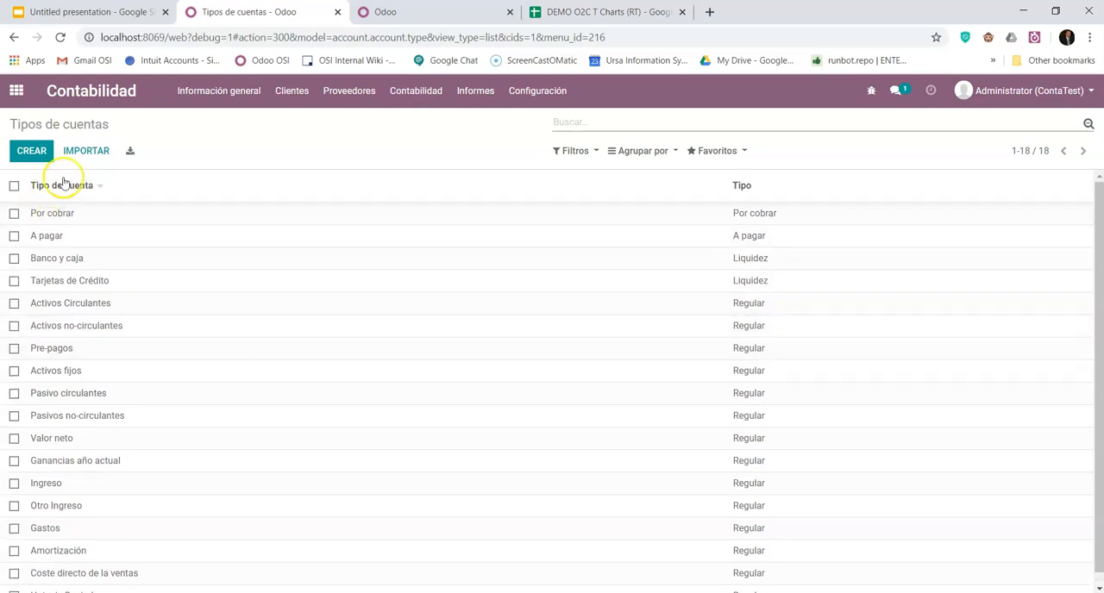
pyautogui.click(29, 152)
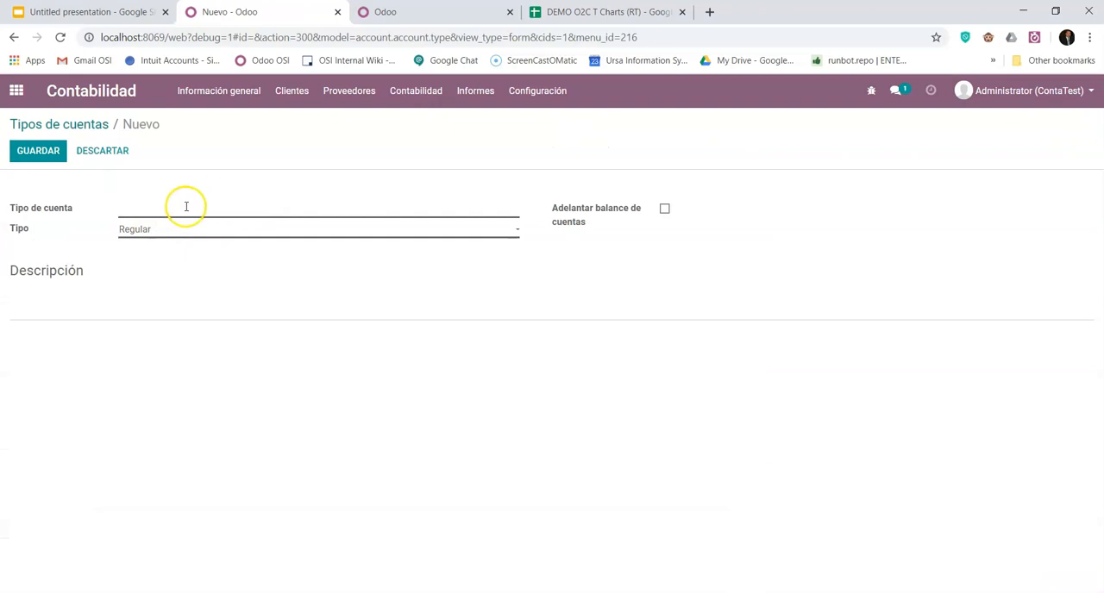
pyautogui.click(74, 126)
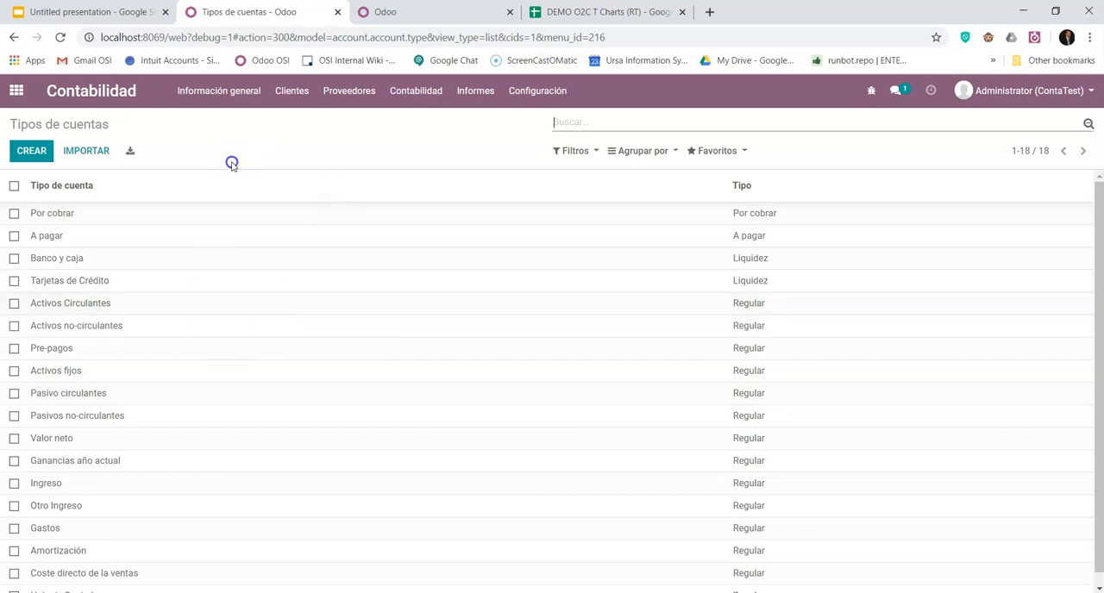
pyautogui.moveTo(436, 189)
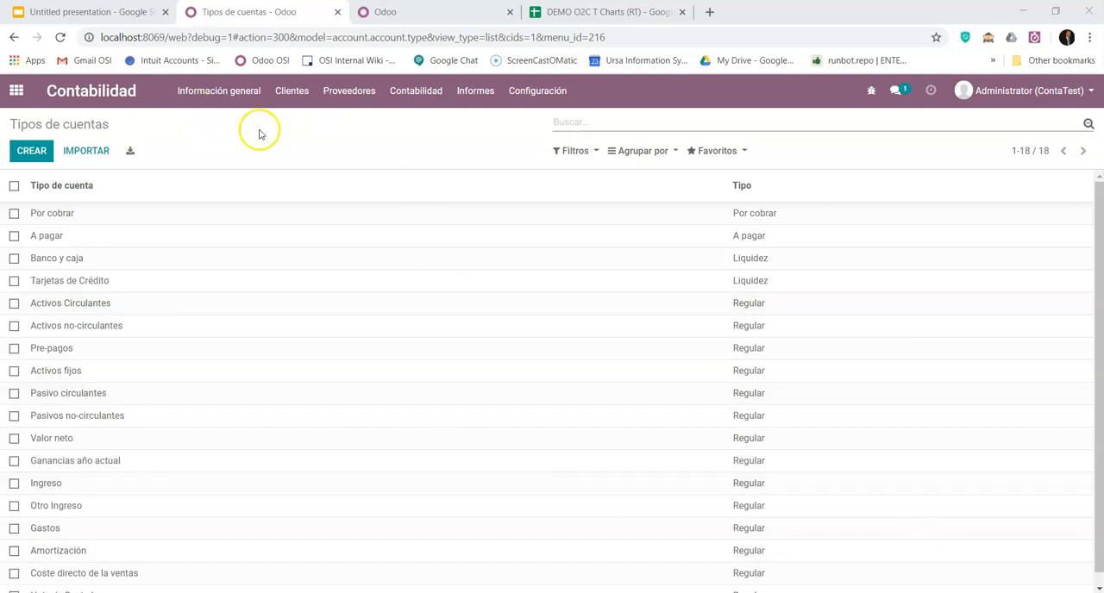
# - Open the Ajustes page of the Contabilidad configuration
pyautogui.click(511, 95)
pyautogui.scroll(3, 563, 185)
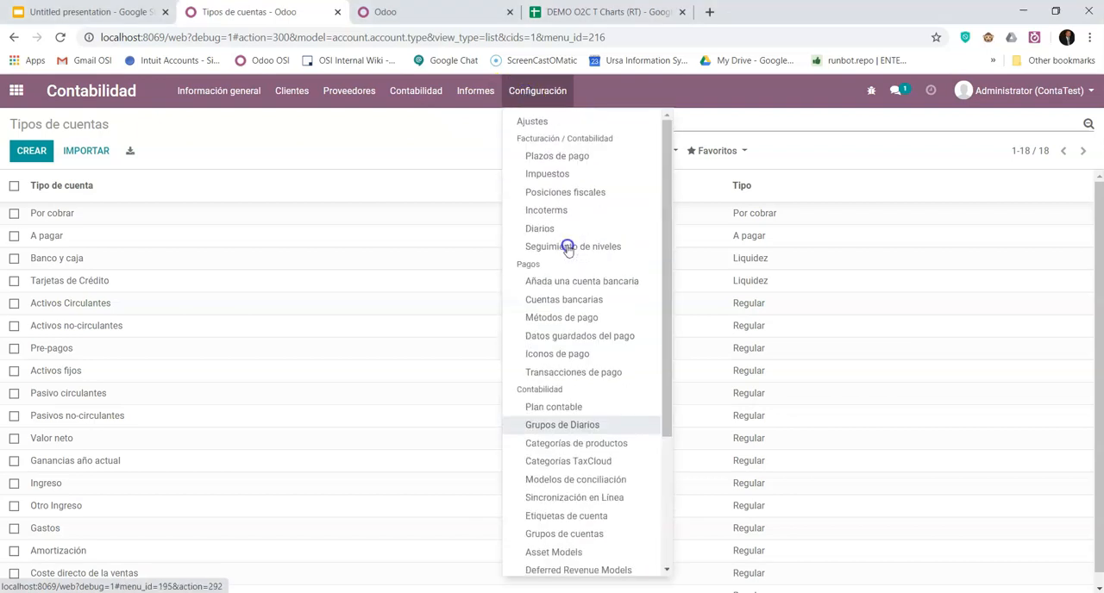
pyautogui.click(545, 121)
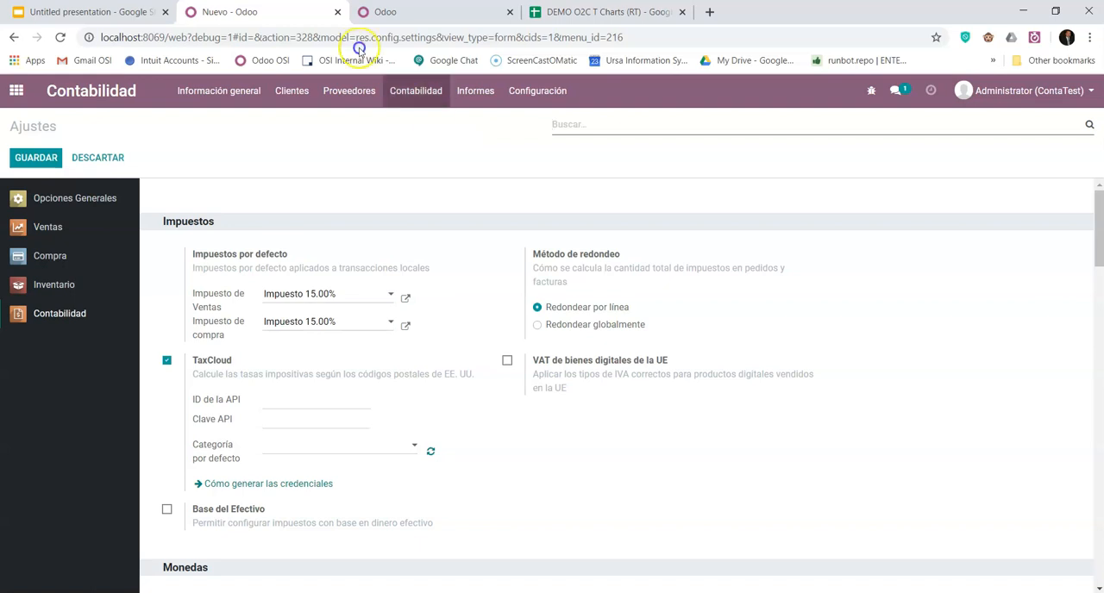
# - Switch to the Google Slides presentation and present the Contabilidad Anglosajona vs Continental slide in full screen
pyautogui.click(86, 11)
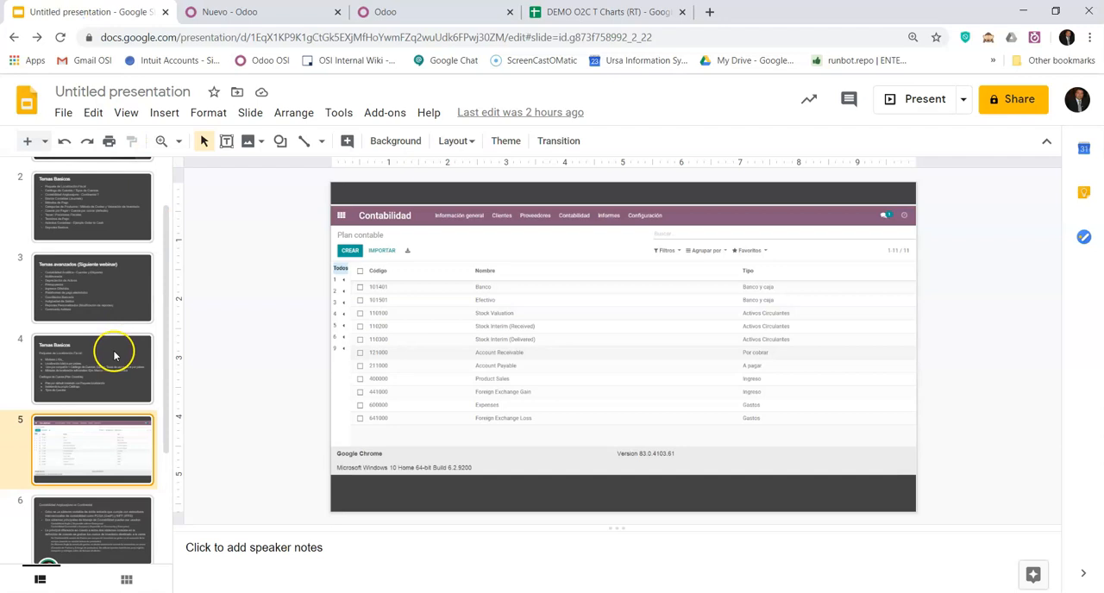
pyautogui.scroll(-2, 100, 457)
pyautogui.click(100, 411)
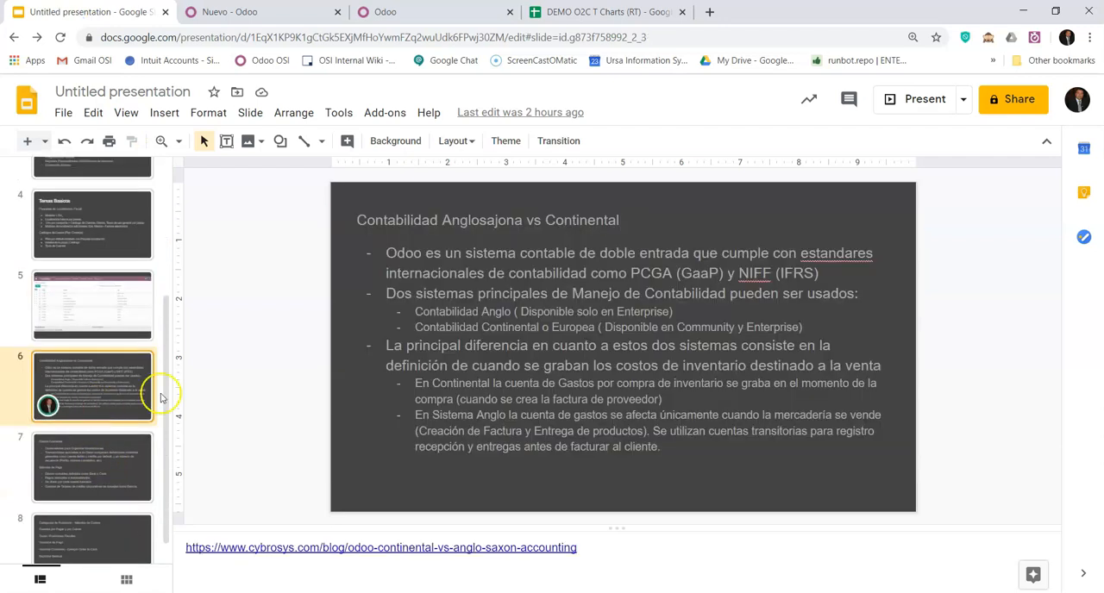
pyautogui.click(914, 98)
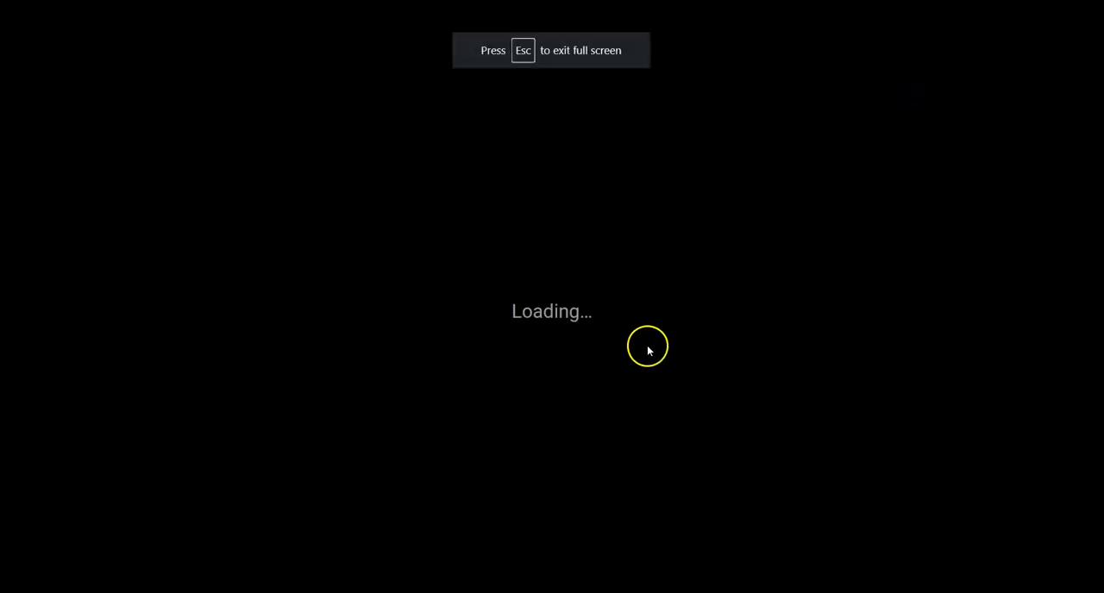
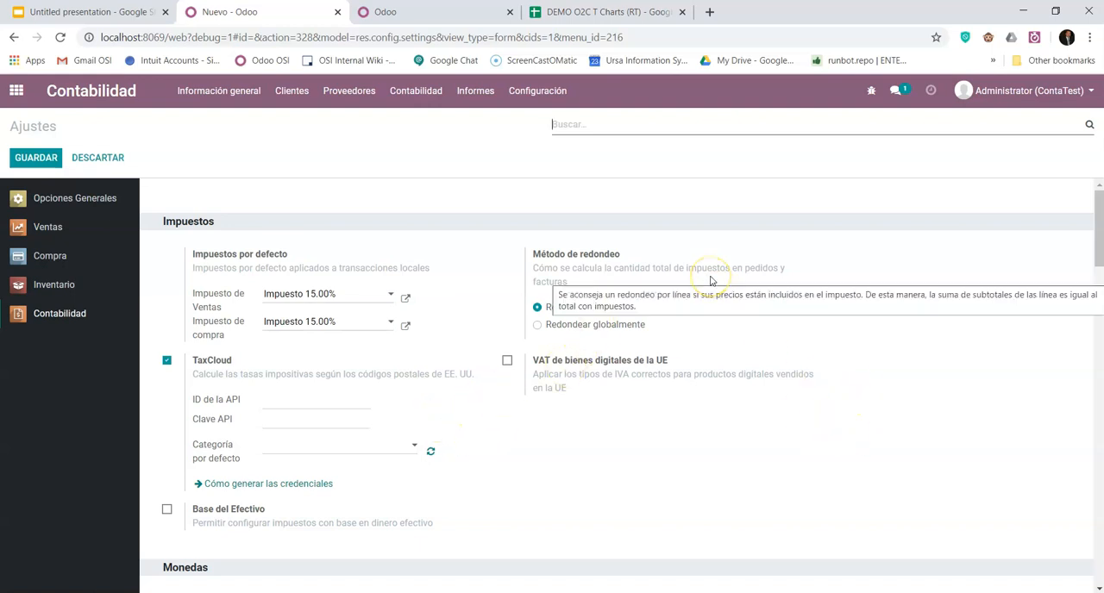
# - Find the settings matching "anglo", disable Contabilidad anglo-sajona, and save the settings
pyautogui.write('anglo')
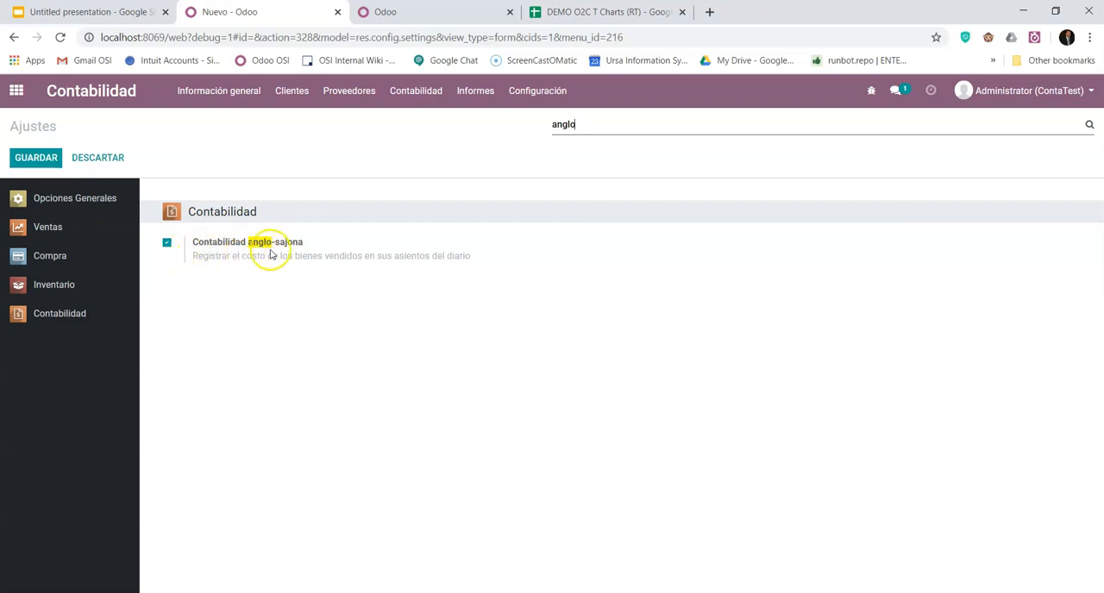
pyautogui.click(168, 244)
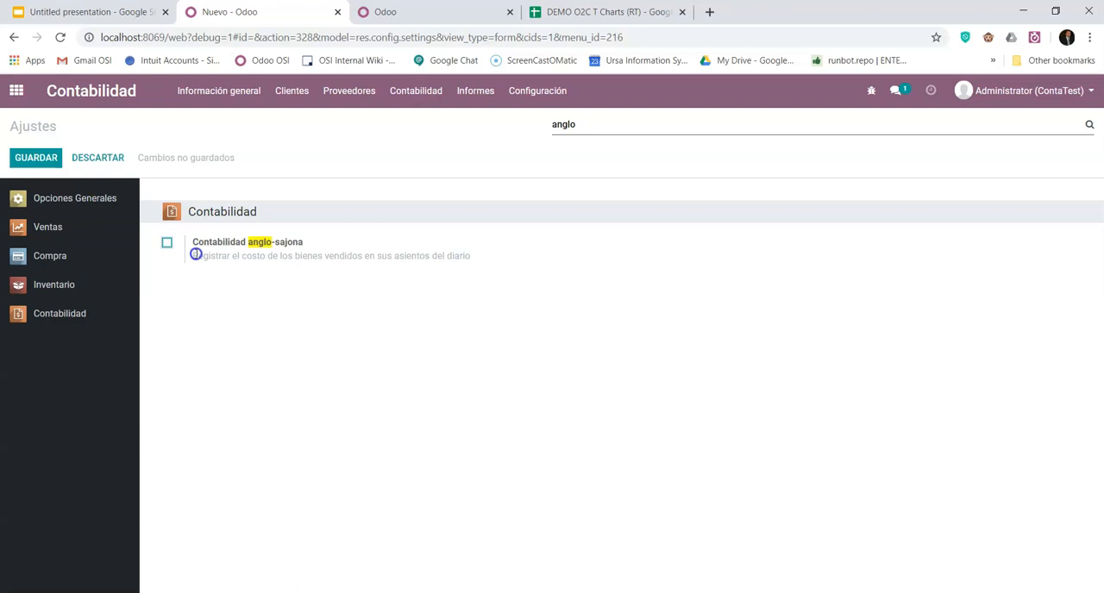
pyautogui.click(44, 159)
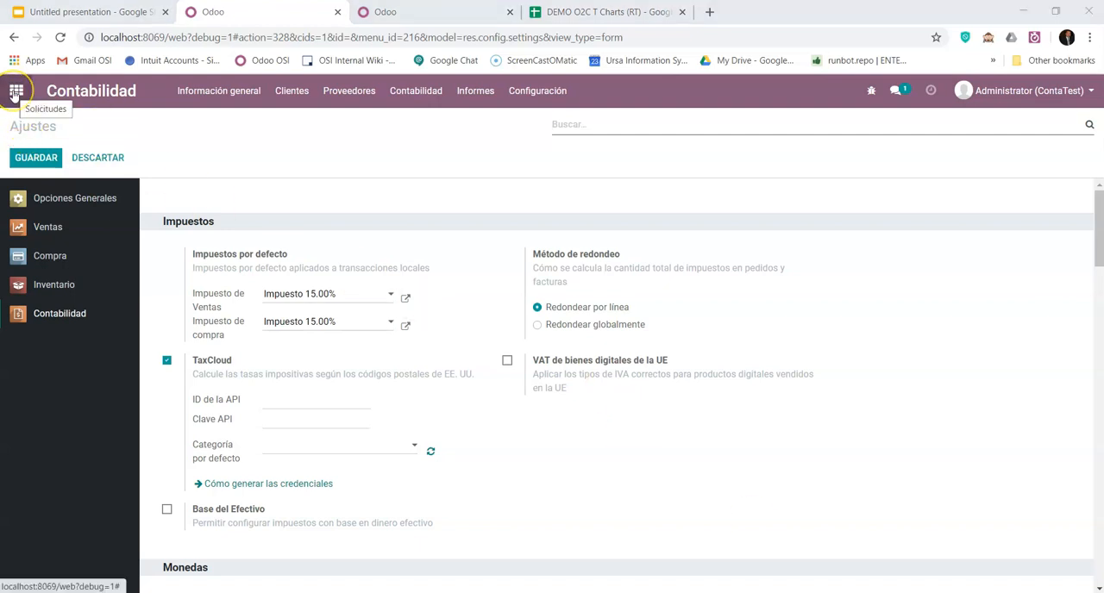
# - Open the Diarios list from the accounting configuration and view the Facturas de cliente journal
pyautogui.click(554, 90)
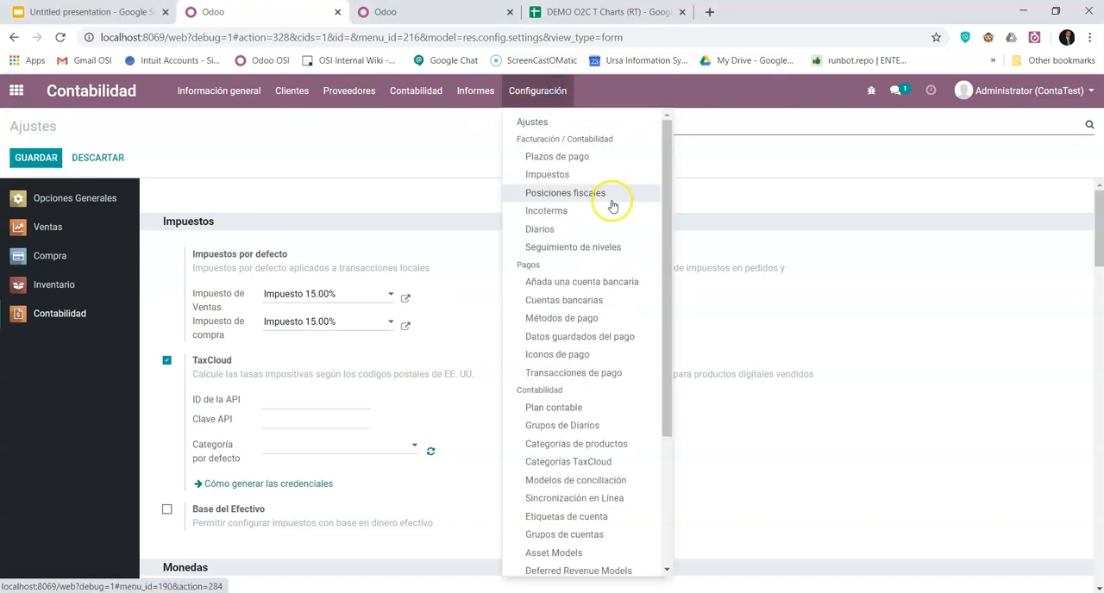
pyautogui.click(546, 228)
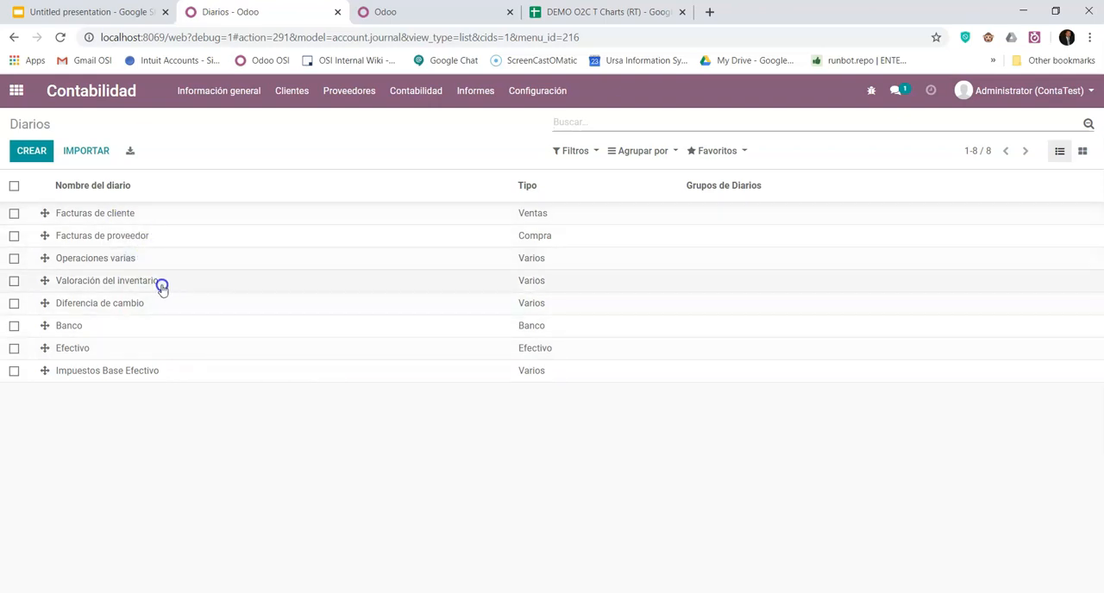
pyautogui.click(299, 424)
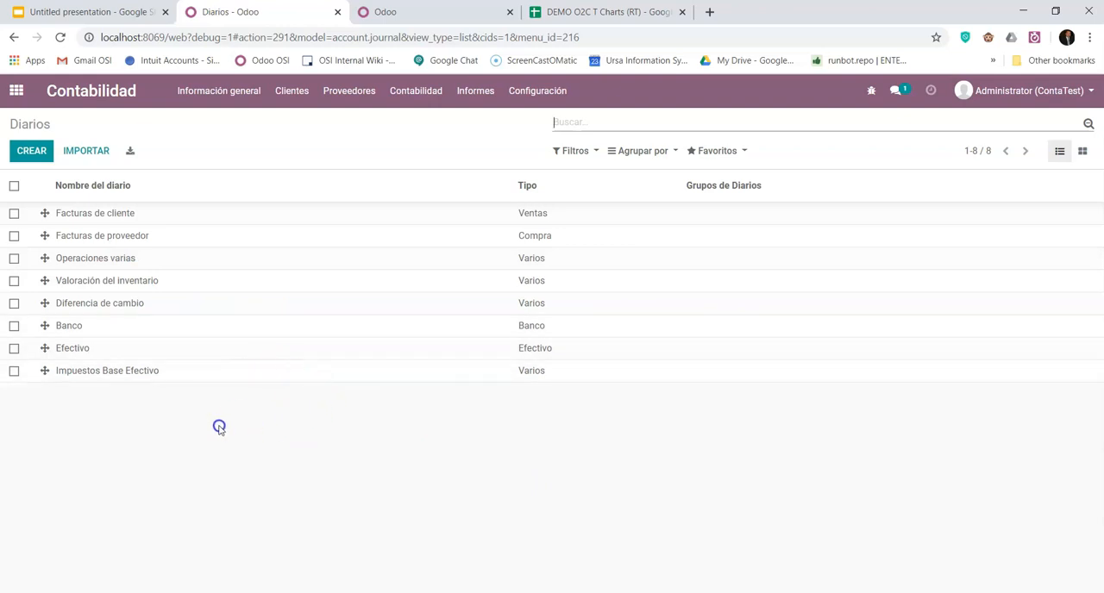
pyautogui.click(104, 213)
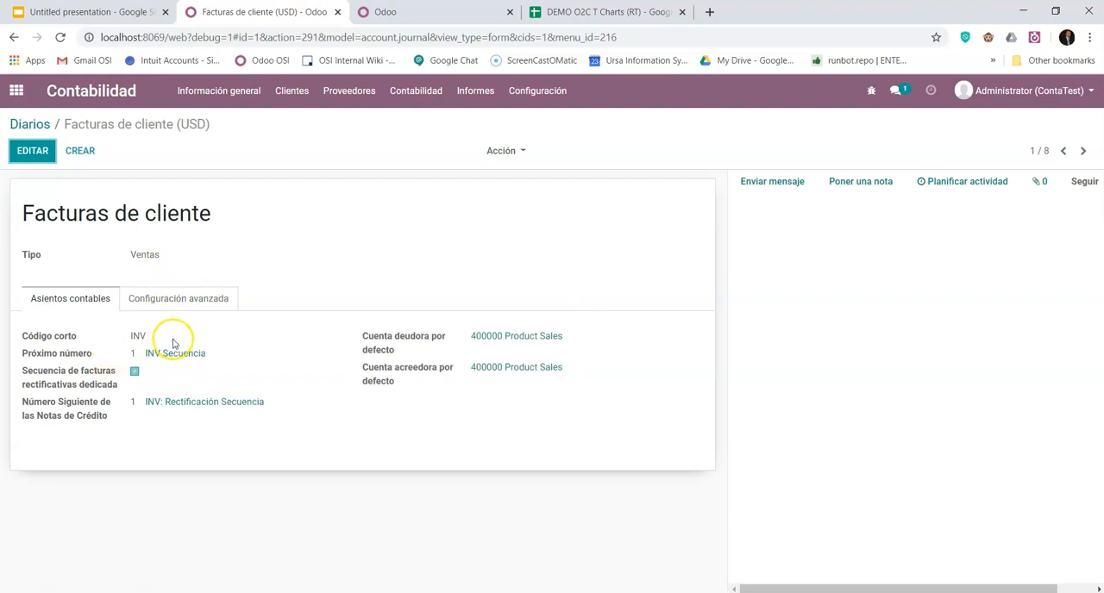
pyautogui.moveTo(177, 362)
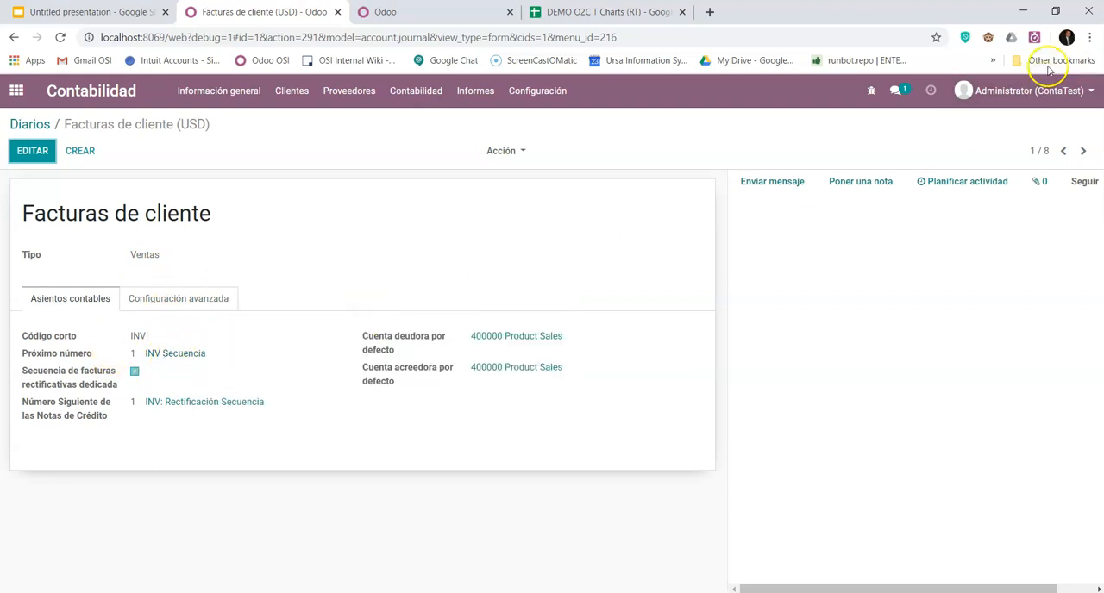
# - Turn developer mode off to compare the fields of the Facturas de cliente journal, and turn it back on
pyautogui.click(988, 38)
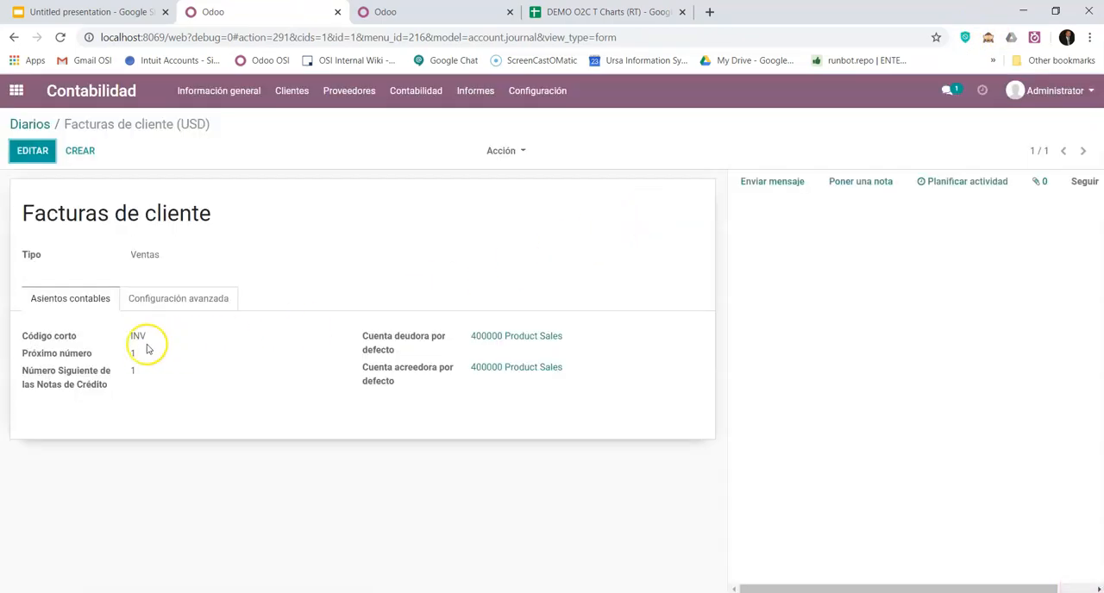
pyautogui.click(987, 39)
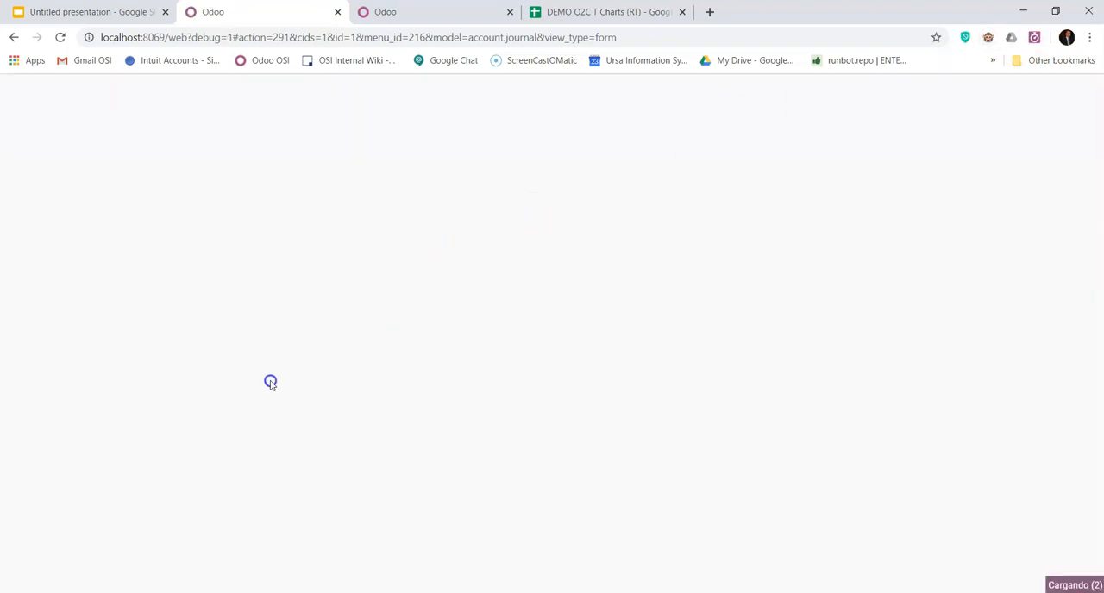
pyautogui.click(990, 39)
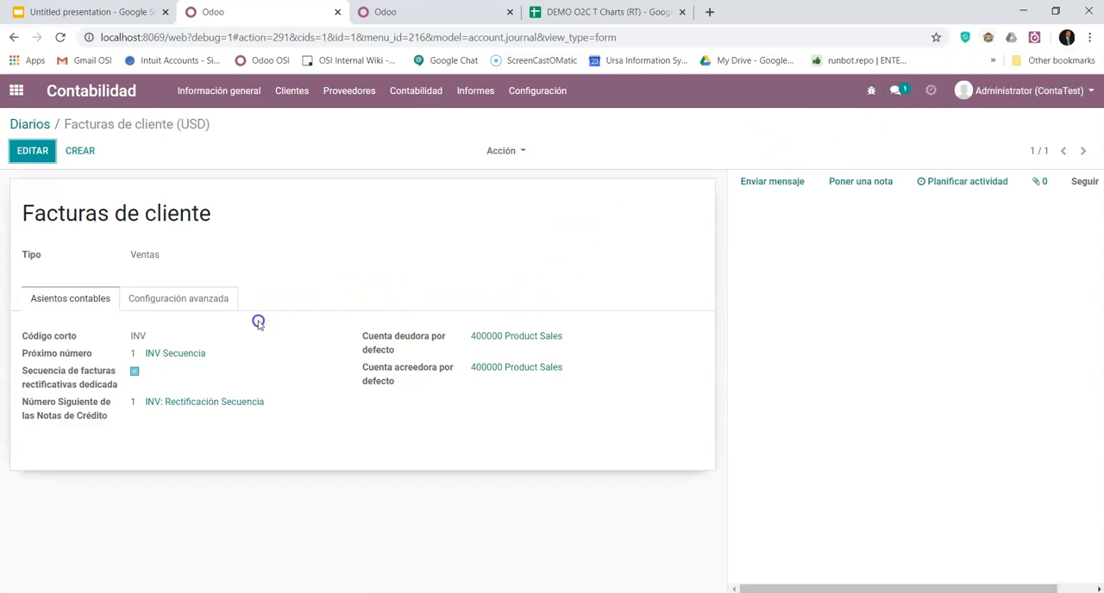
# - Edit the journal's INV Secuencia numbering sequence, set Tamaño de secuencia to 5, keep Implementación as Sin hueco, and save it
pyautogui.click(176, 356)
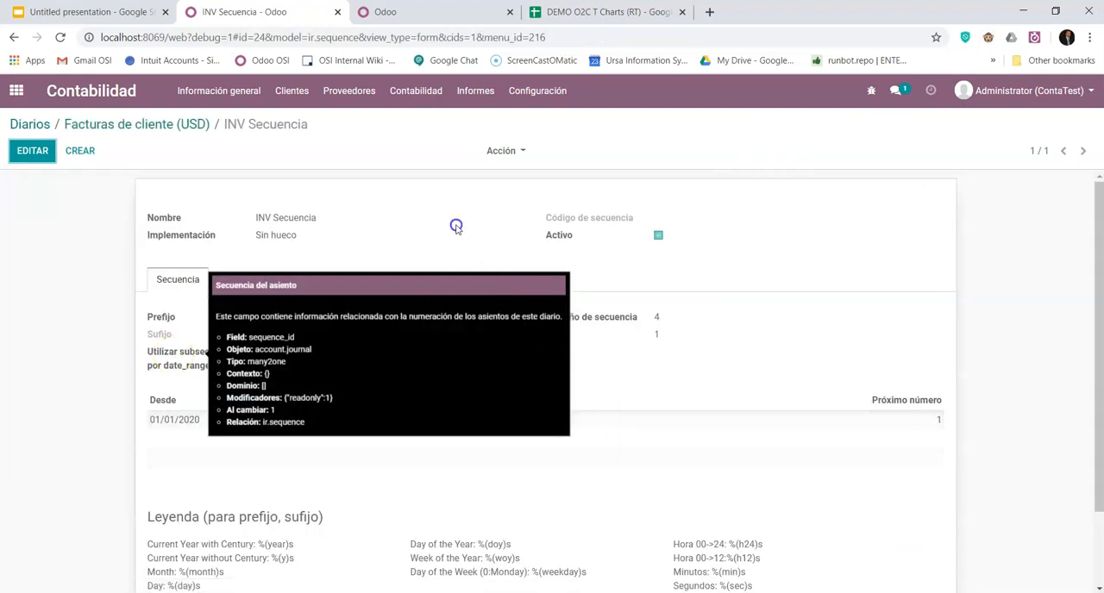
pyautogui.click(34, 152)
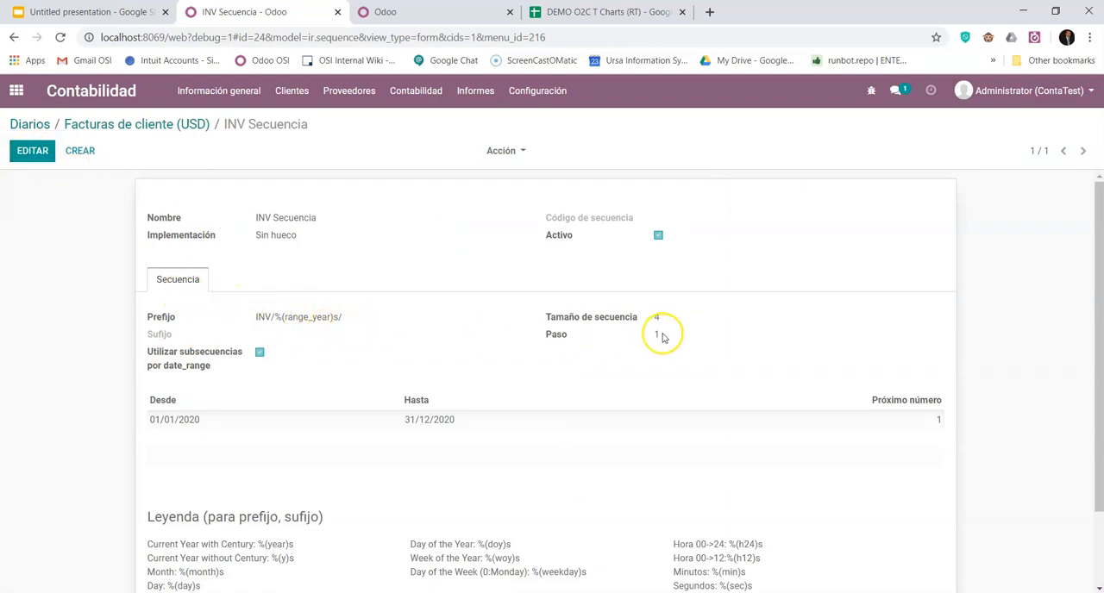
pyautogui.click(637, 323)
pyautogui.write('5')
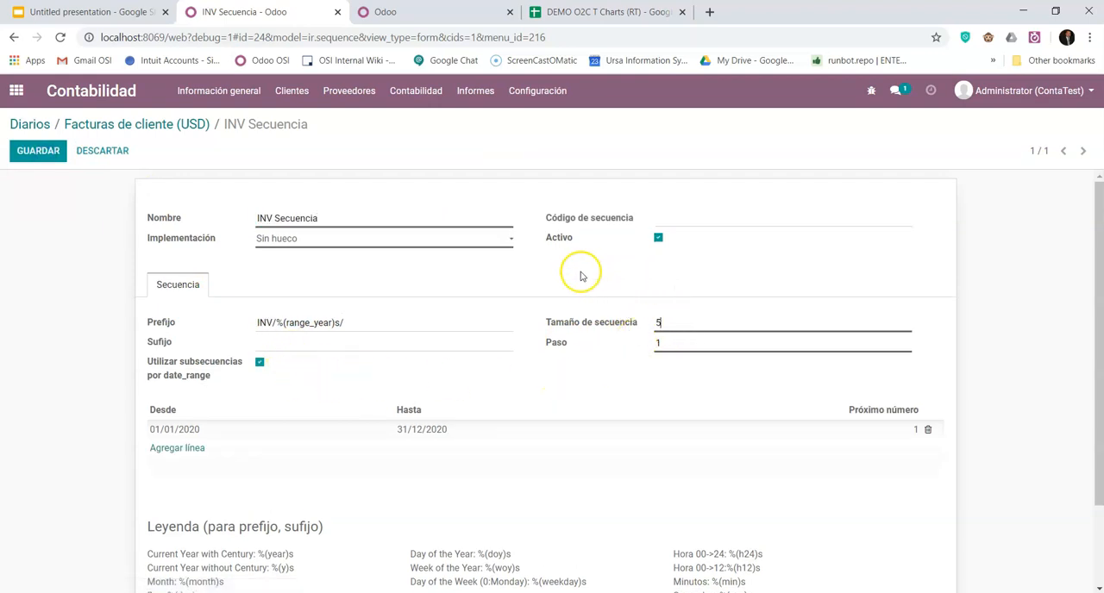
pyautogui.click(393, 248)
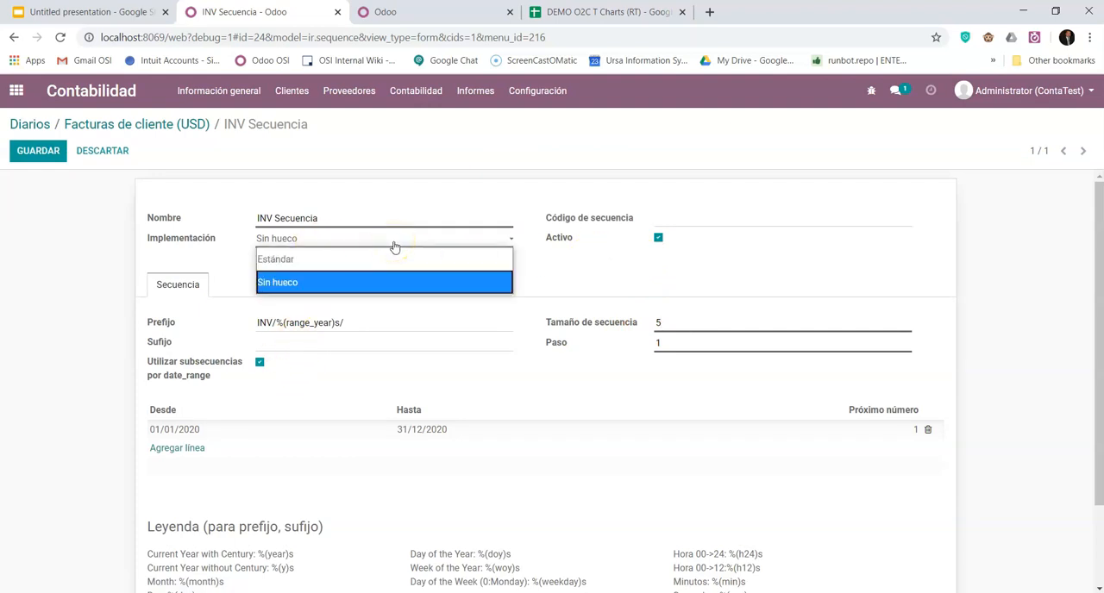
pyautogui.click(393, 247)
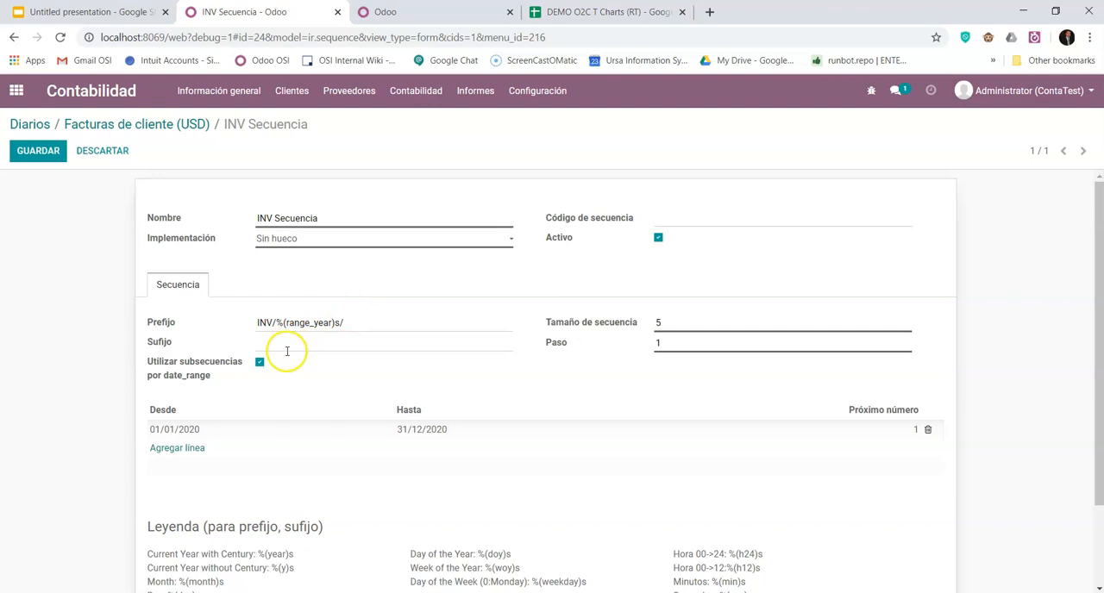
pyautogui.click(335, 323)
pyautogui.write(')')
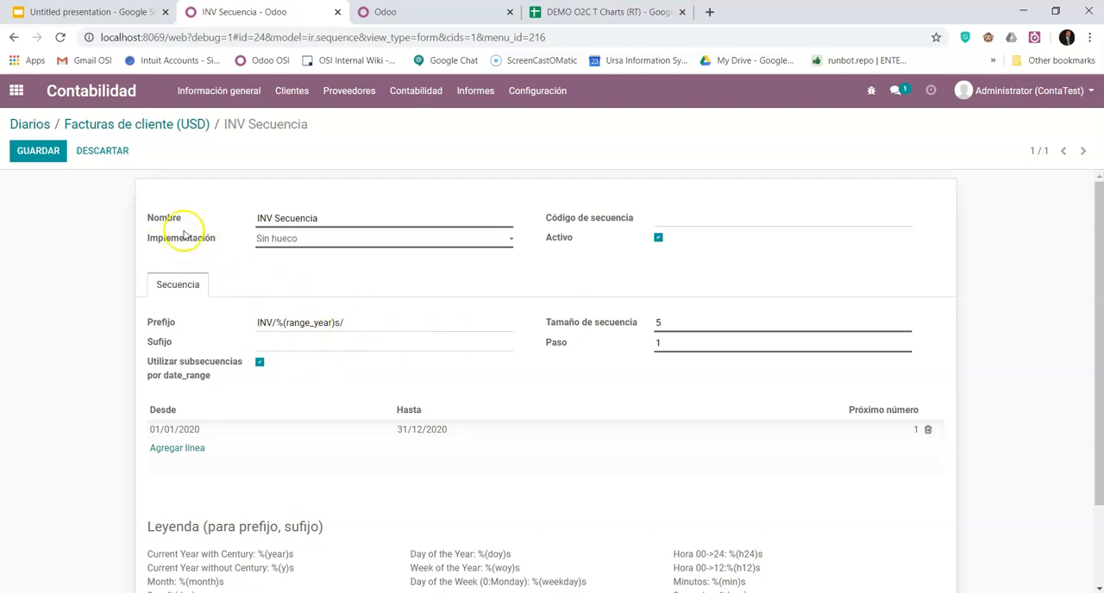
pyautogui.click(47, 154)
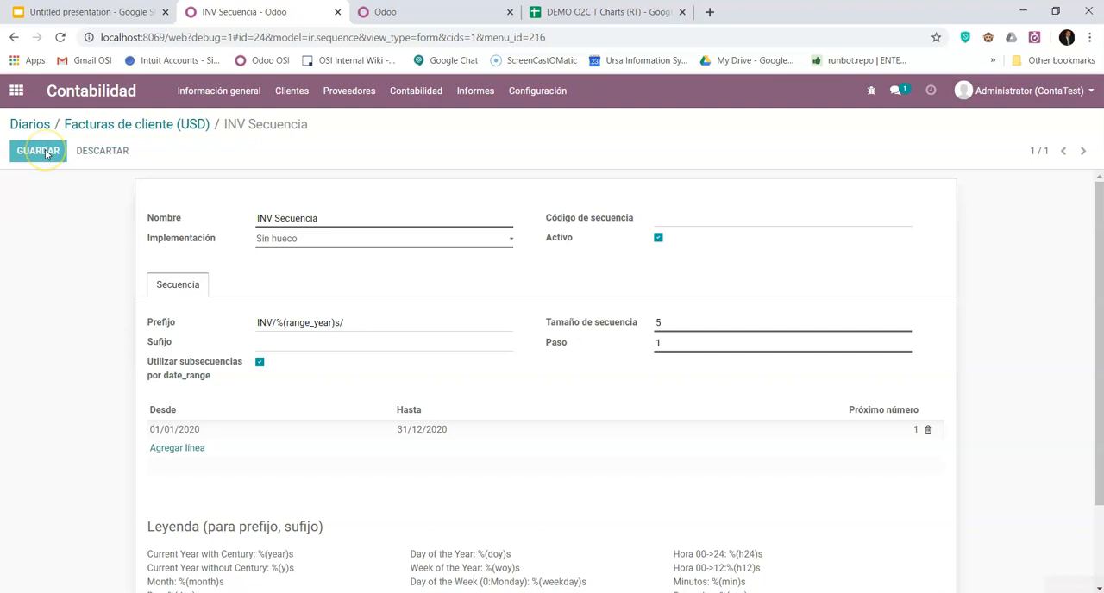
# - Review the Configuración avanzada and Asientos contables settings of the Facturas de cliente journal, and return to the Diarios list
pyautogui.click(111, 127)
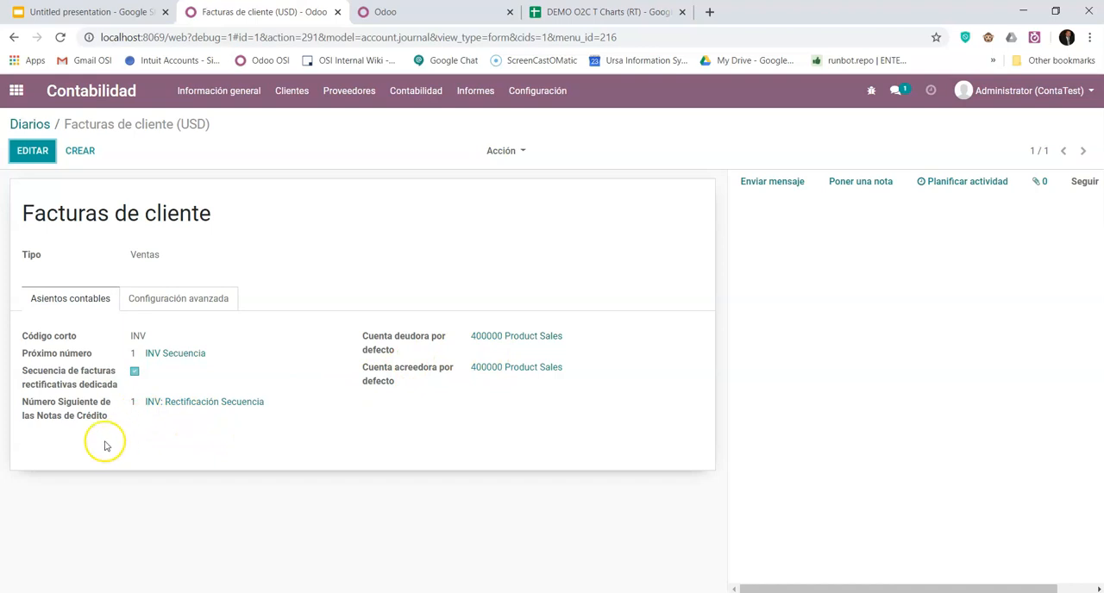
pyautogui.click(182, 299)
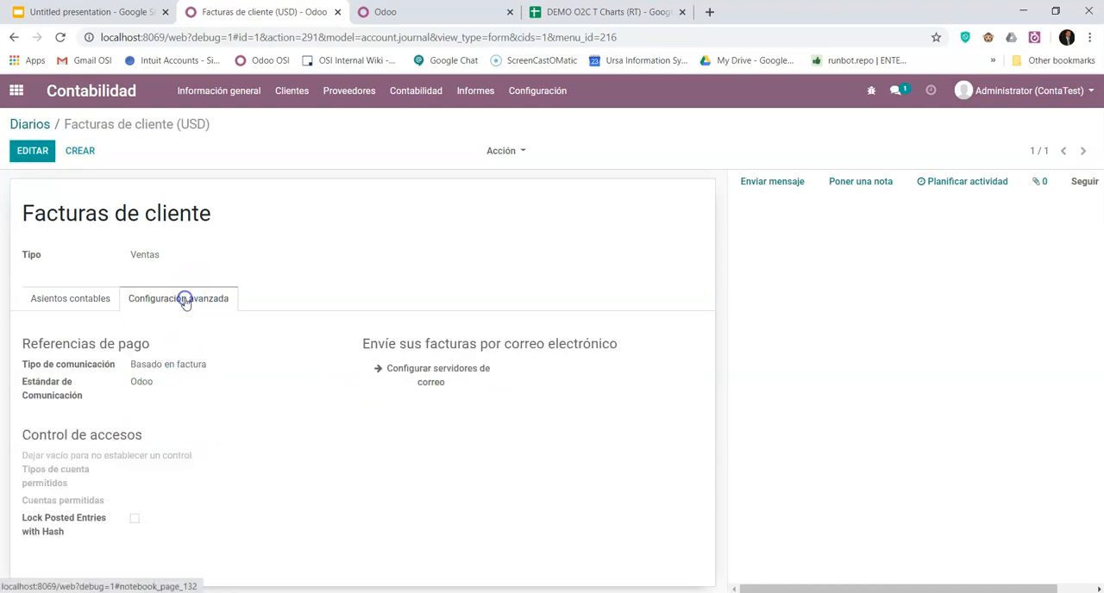
pyautogui.click(70, 297)
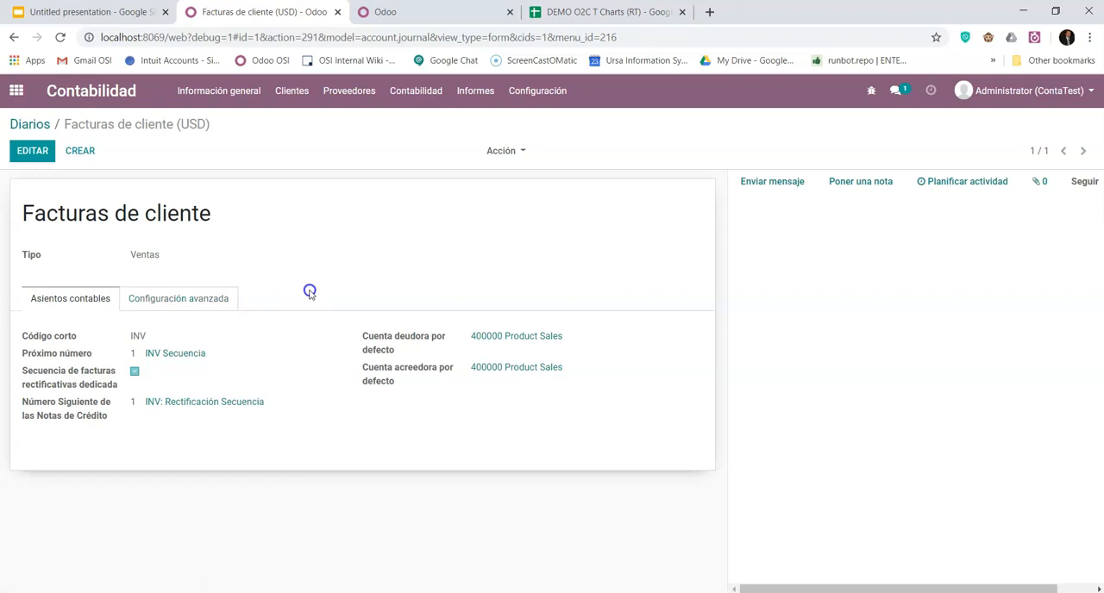
pyautogui.click(35, 126)
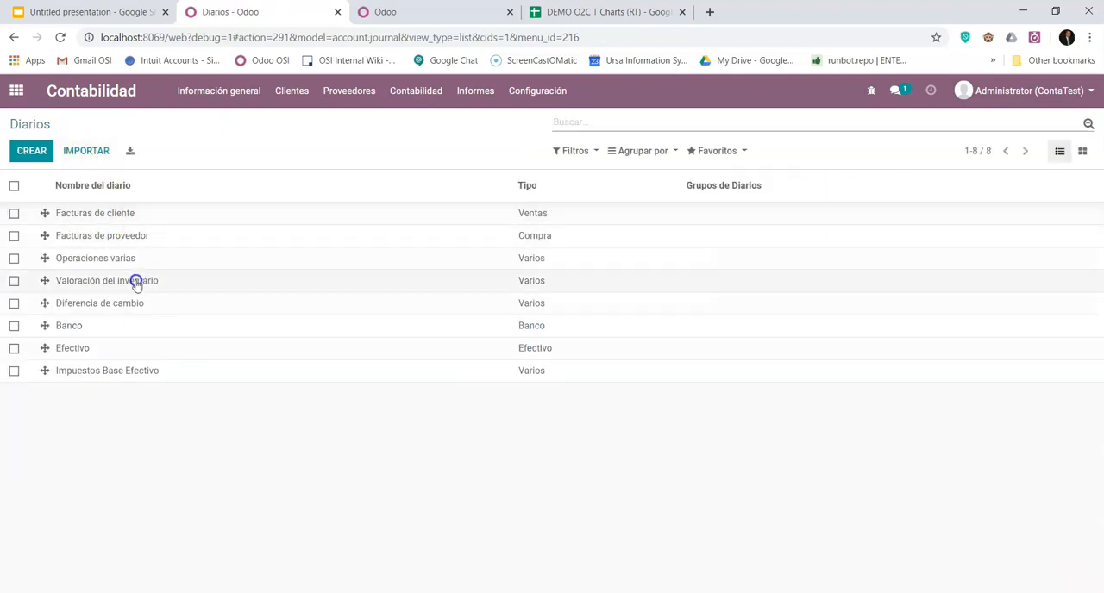
# - Enable Numeración manual for check printing in the Banco journal's advanced configuration, and save the journal
pyautogui.click(76, 327)
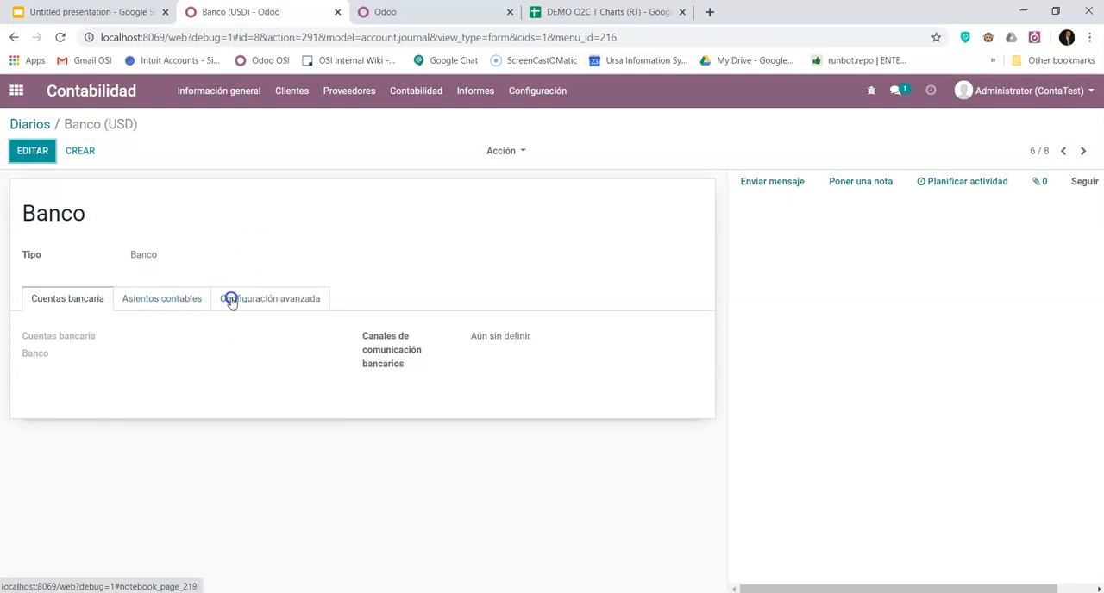
pyautogui.click(279, 298)
pyautogui.scroll(-1, 284, 285)
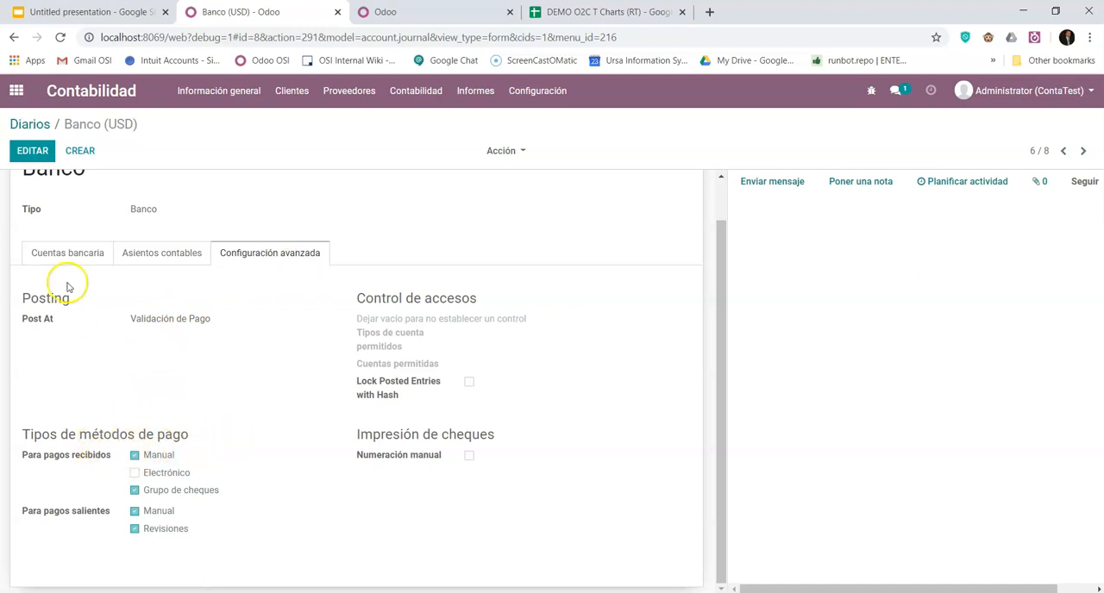
pyautogui.click(33, 151)
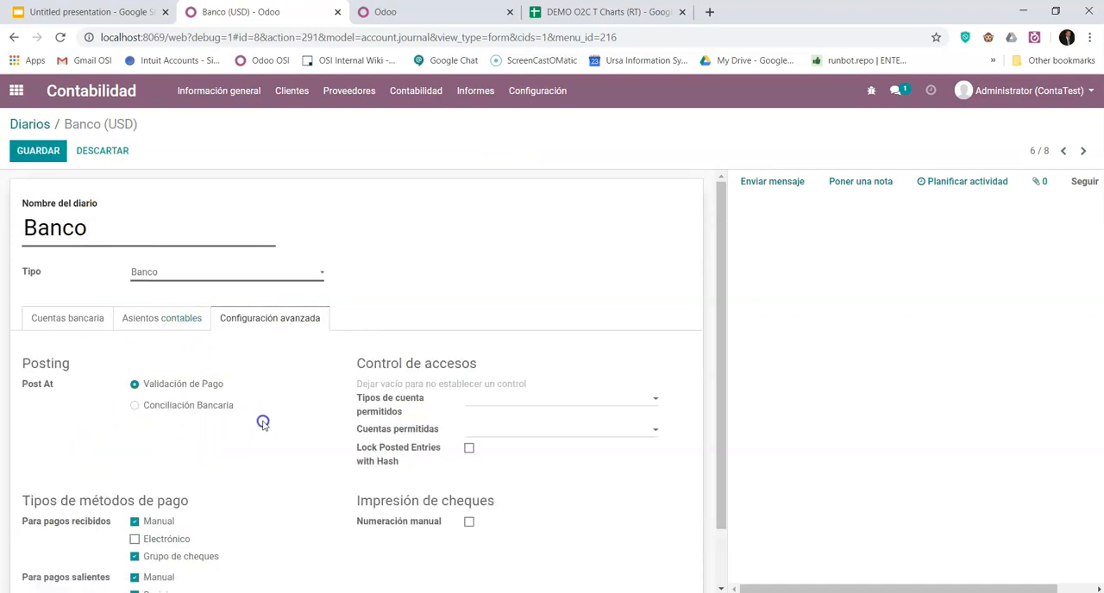
pyautogui.scroll(-1, 262, 422)
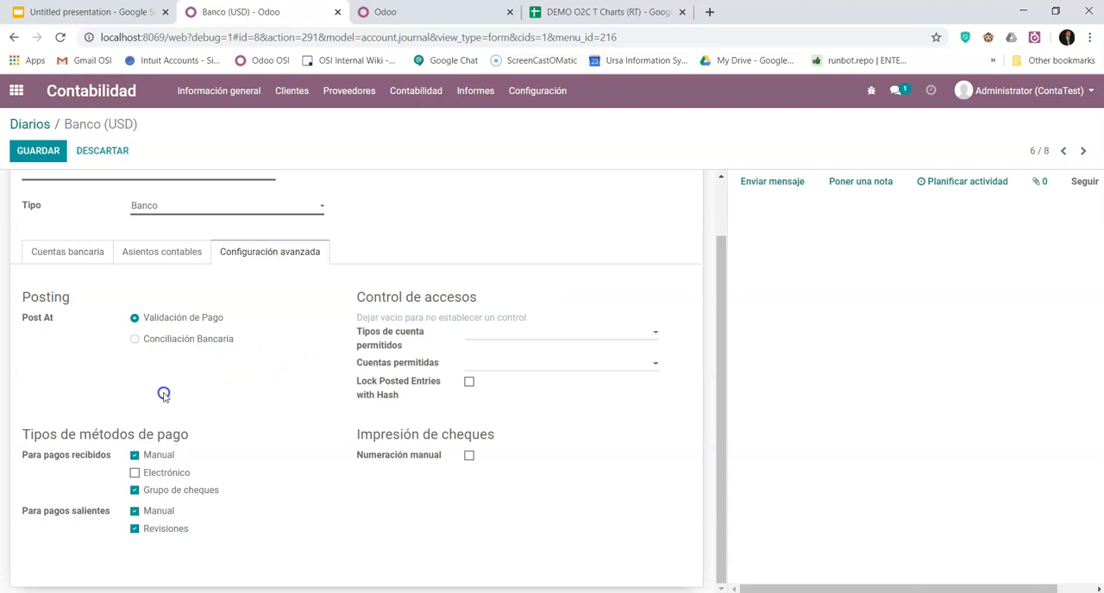
pyautogui.click(109, 367)
pyautogui.click(469, 457)
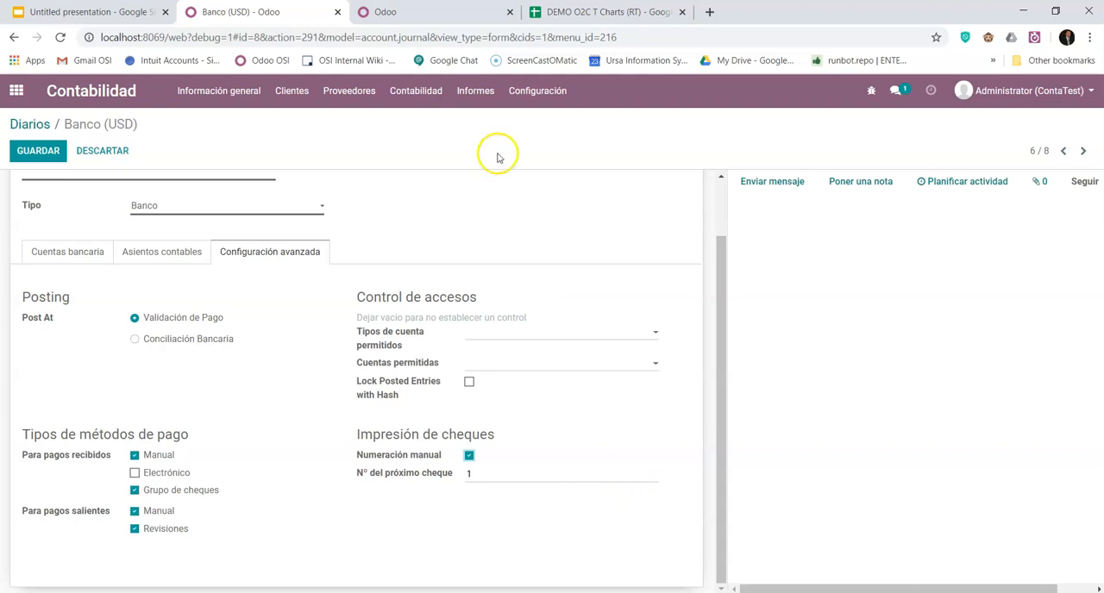
pyautogui.click(47, 150)
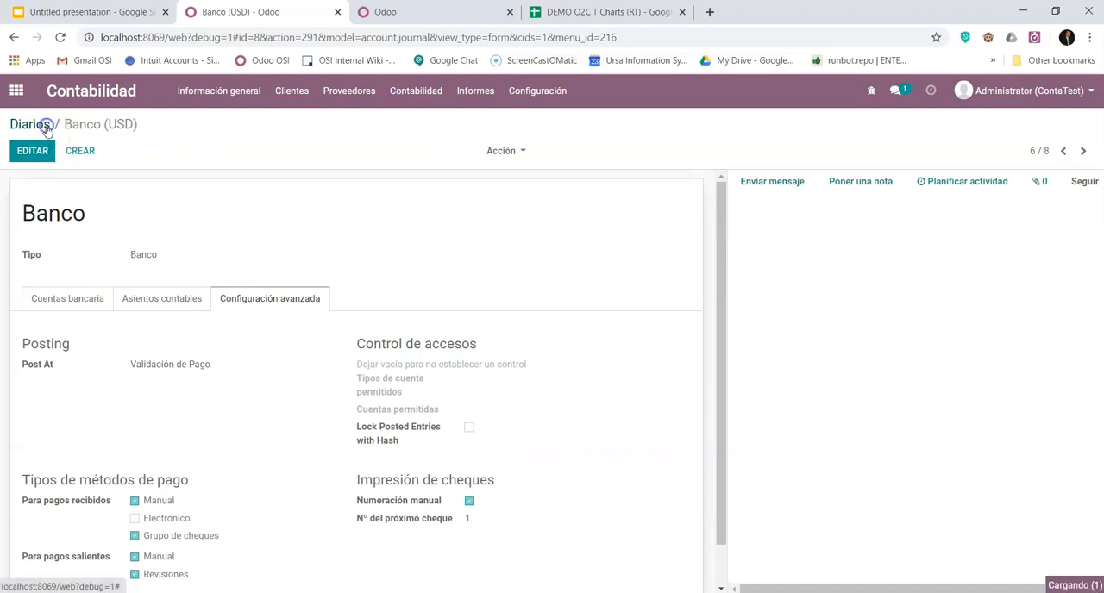
# - Return to the Diarios list, select all the journals, and export them to a spreadsheet
pyautogui.click(47, 126)
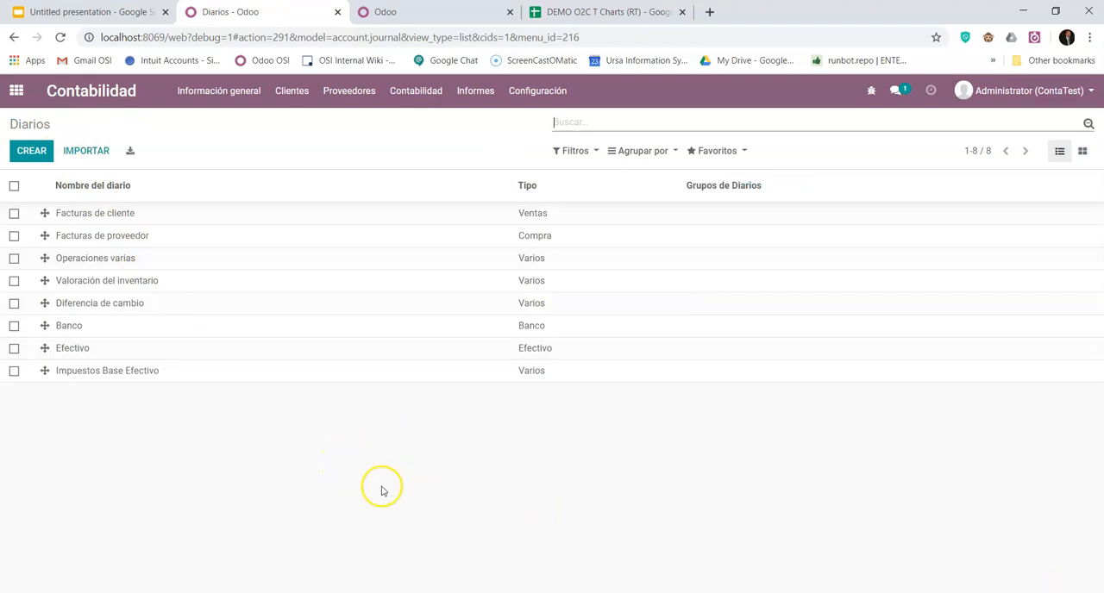
pyautogui.click(14, 187)
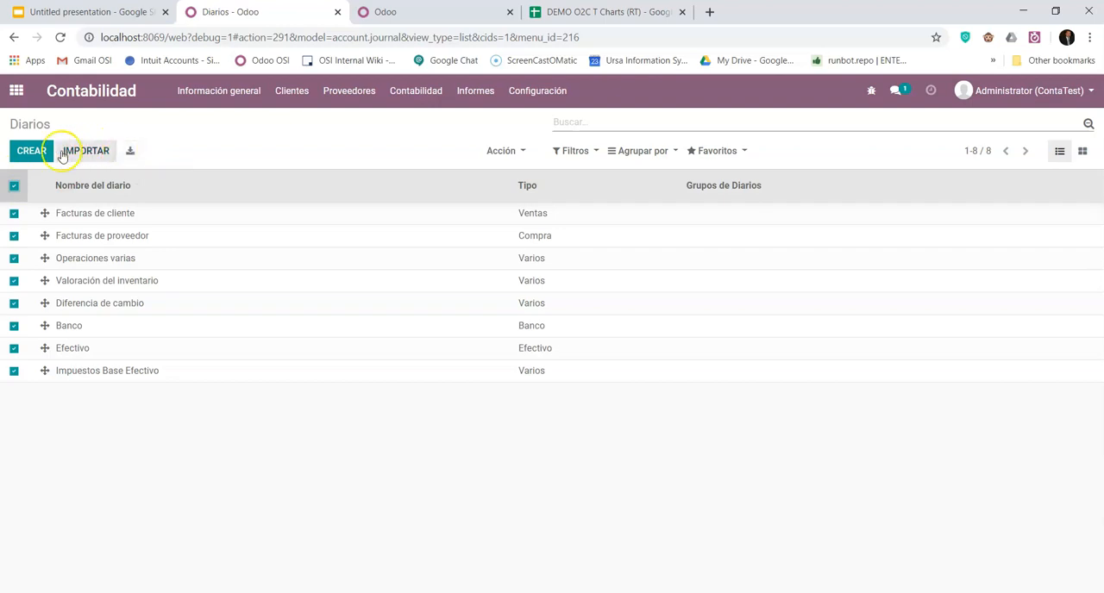
pyautogui.click(131, 151)
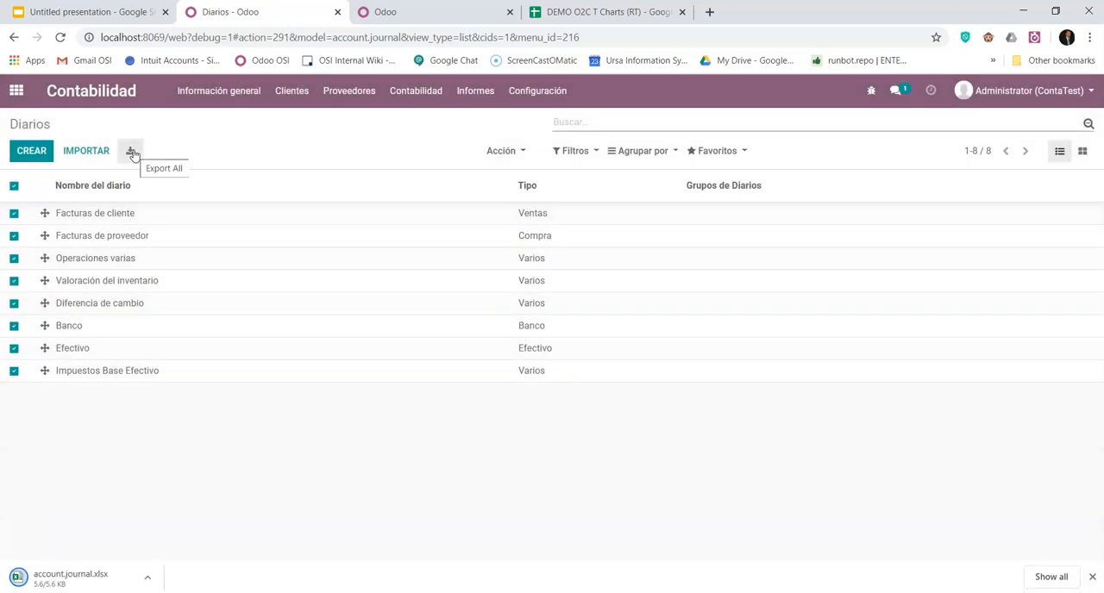
# - Open the export options for the selected journals and remove Grupos de Diarios from the fields to export
pyautogui.click(522, 153)
pyautogui.click(520, 170)
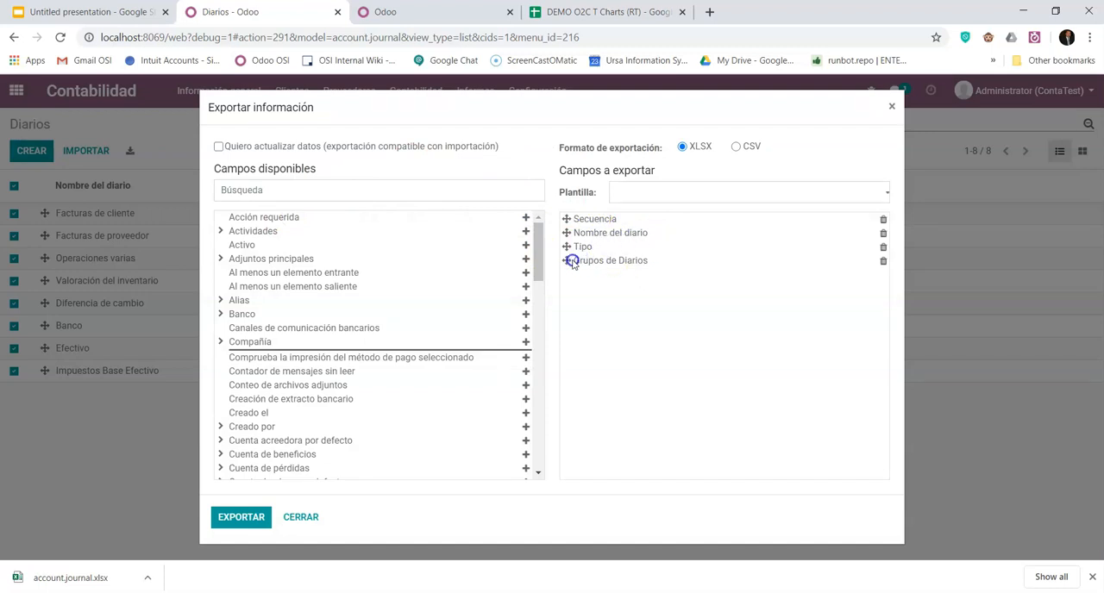
pyautogui.click(883, 261)
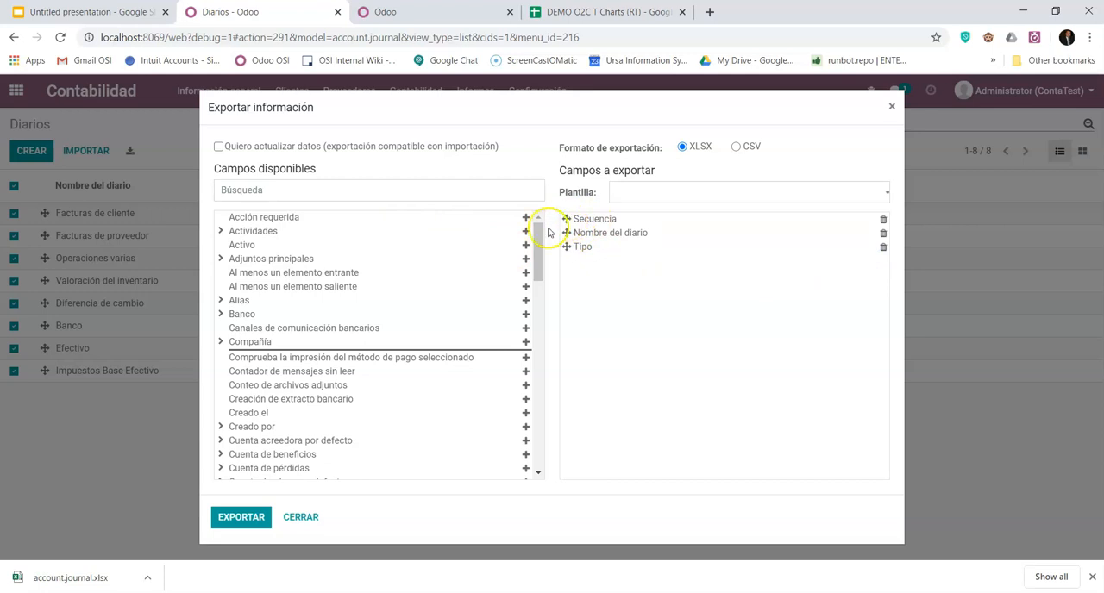
# - Add ID externo to the fields to export and place it first, ahead of Secuencia
pyautogui.scroll(-3, 278, 374)
pyautogui.scroll(1, 279, 385)
pyautogui.scroll(-1, 276, 419)
pyautogui.click(265, 421)
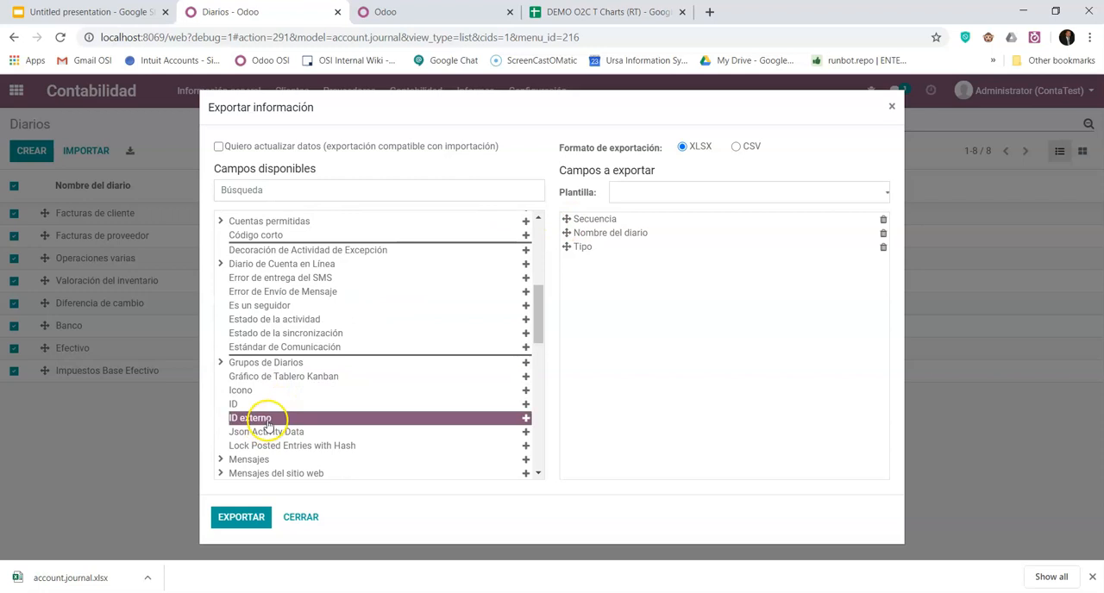
pyautogui.click(526, 417)
pyautogui.moveTo(566, 261); pyautogui.dragTo(571, 223)
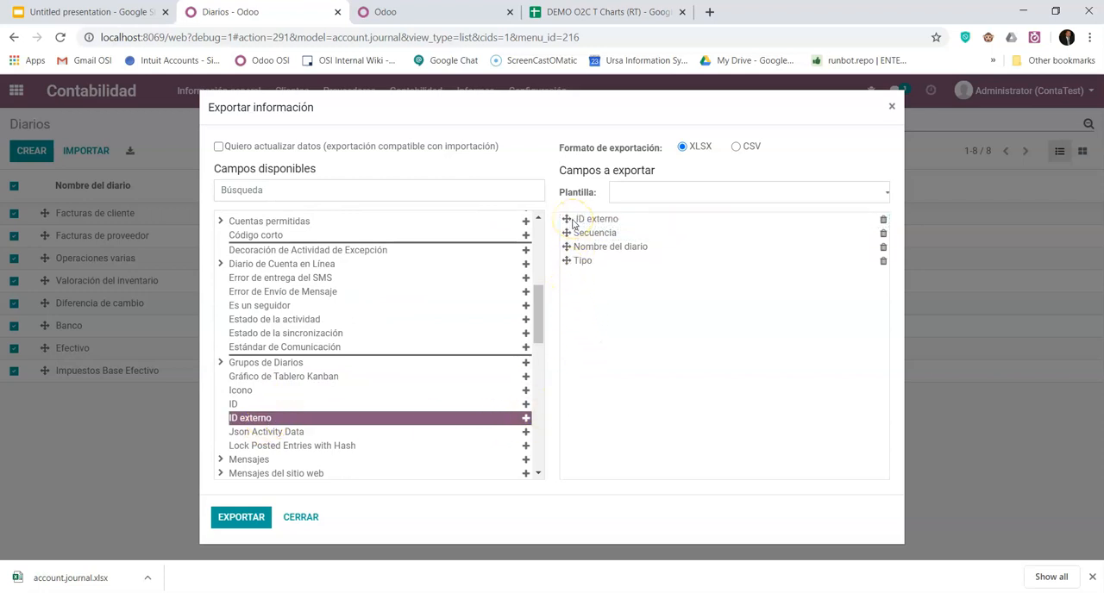
# - Add the Nombre subfield of Cuenta deudora por defecto to the fields to export
pyautogui.scroll(-2, 291, 419)
pyautogui.scroll(4, 291, 419)
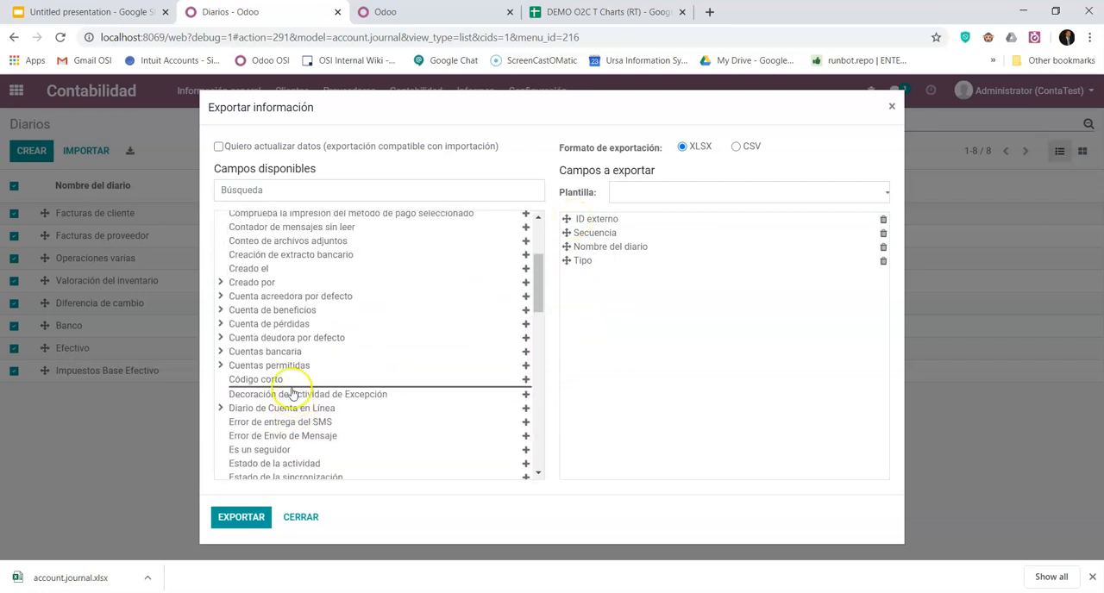
pyautogui.click(221, 337)
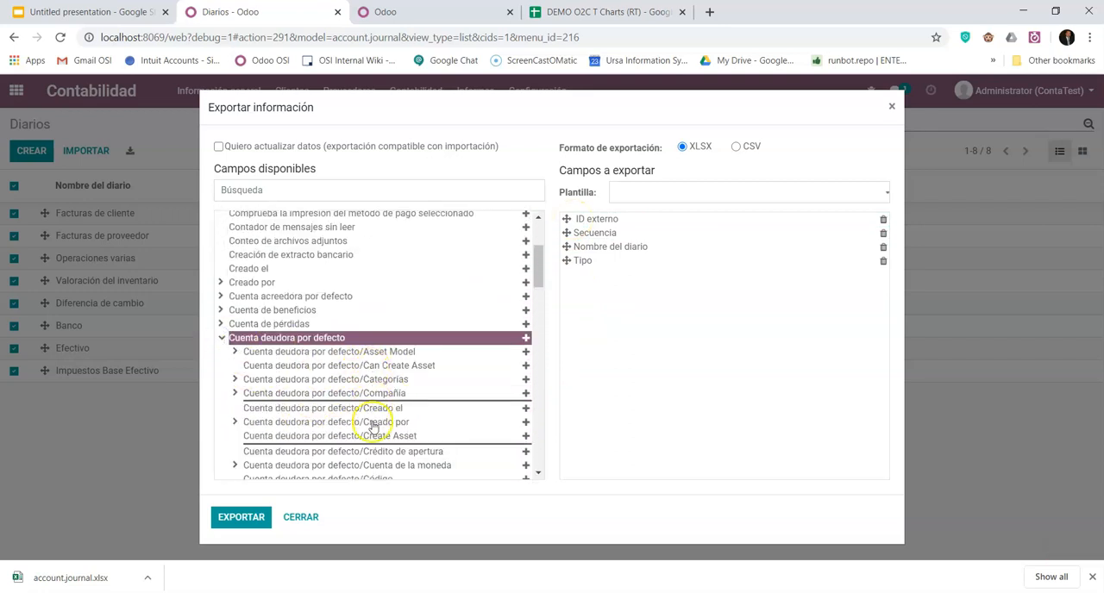
pyautogui.scroll(-1, 373, 443)
pyautogui.scroll(-1, 379, 421)
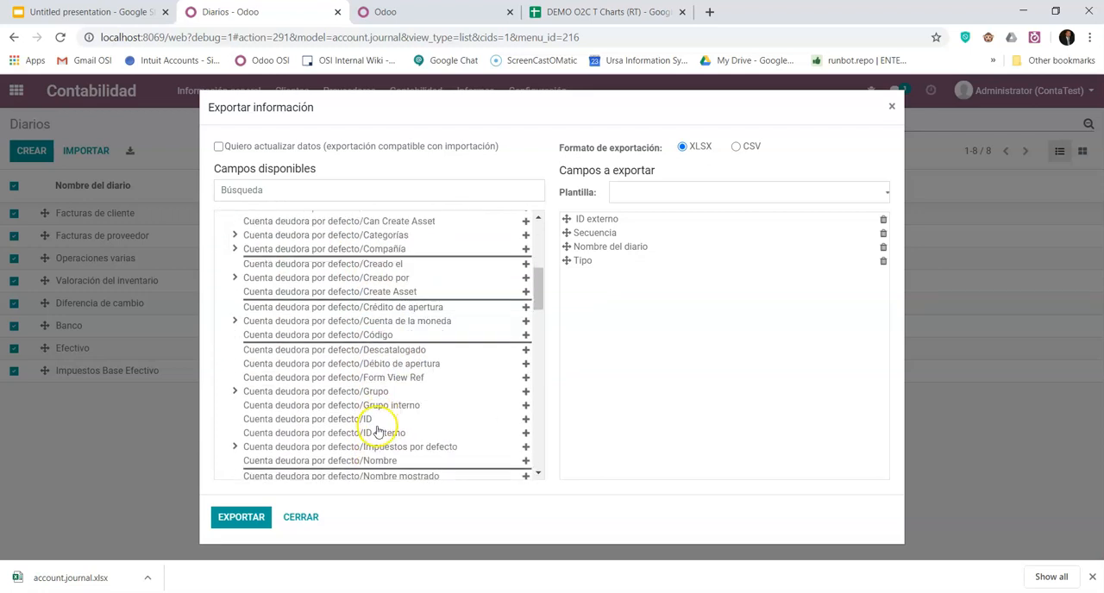
pyautogui.click(384, 461)
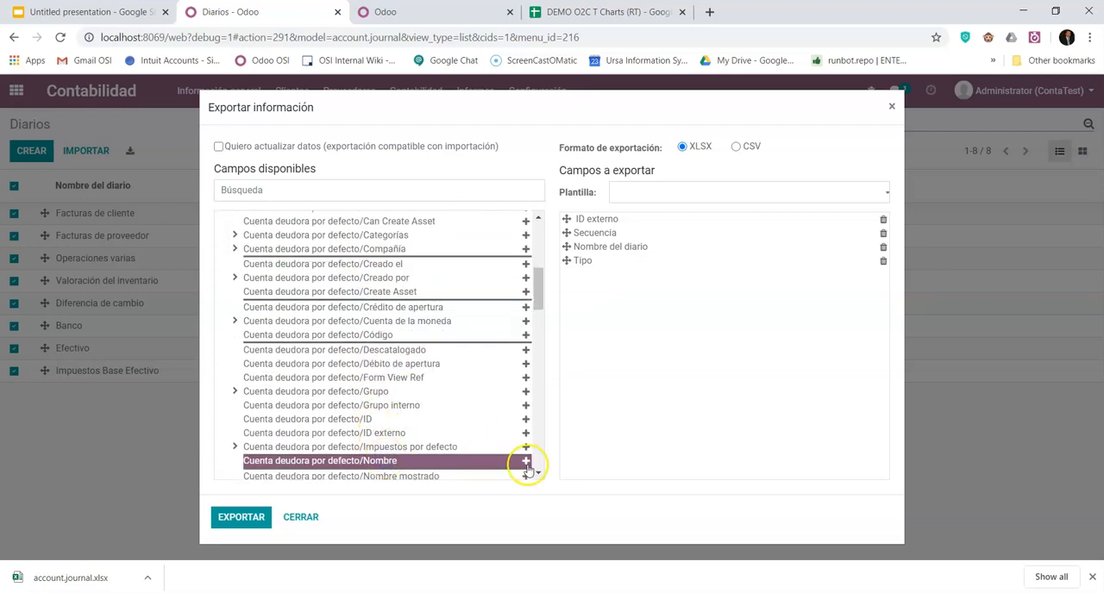
pyautogui.click(525, 460)
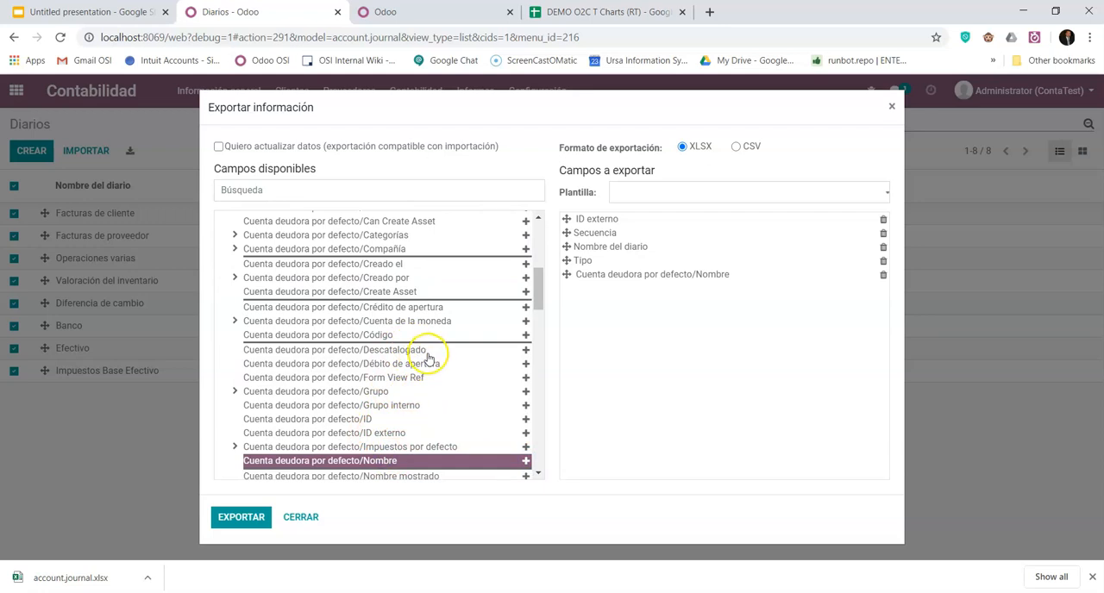
pyautogui.scroll(1, 429, 357)
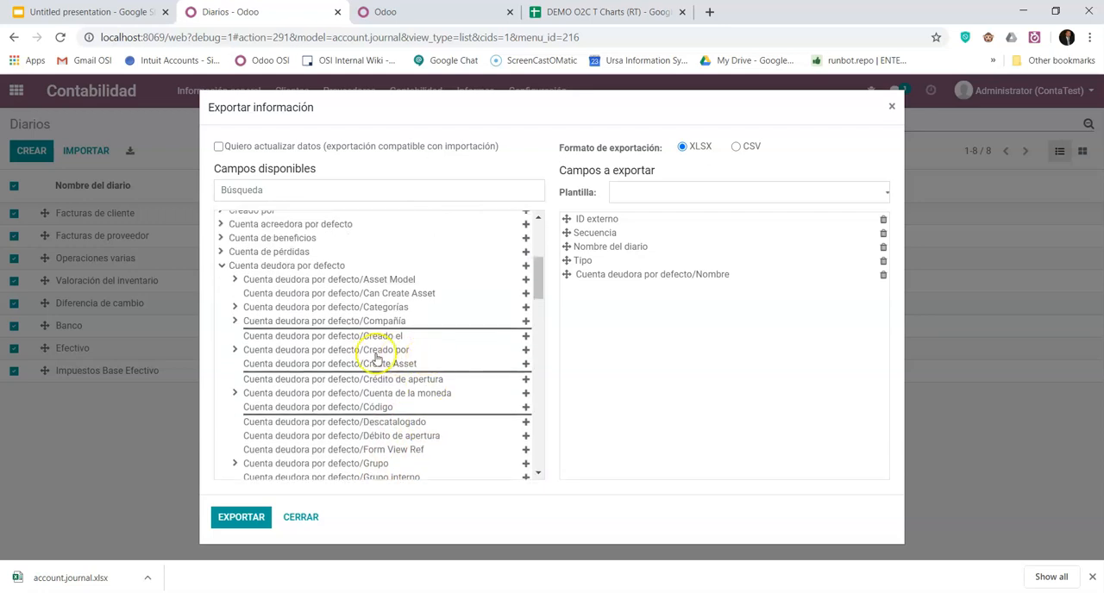
pyautogui.click(222, 267)
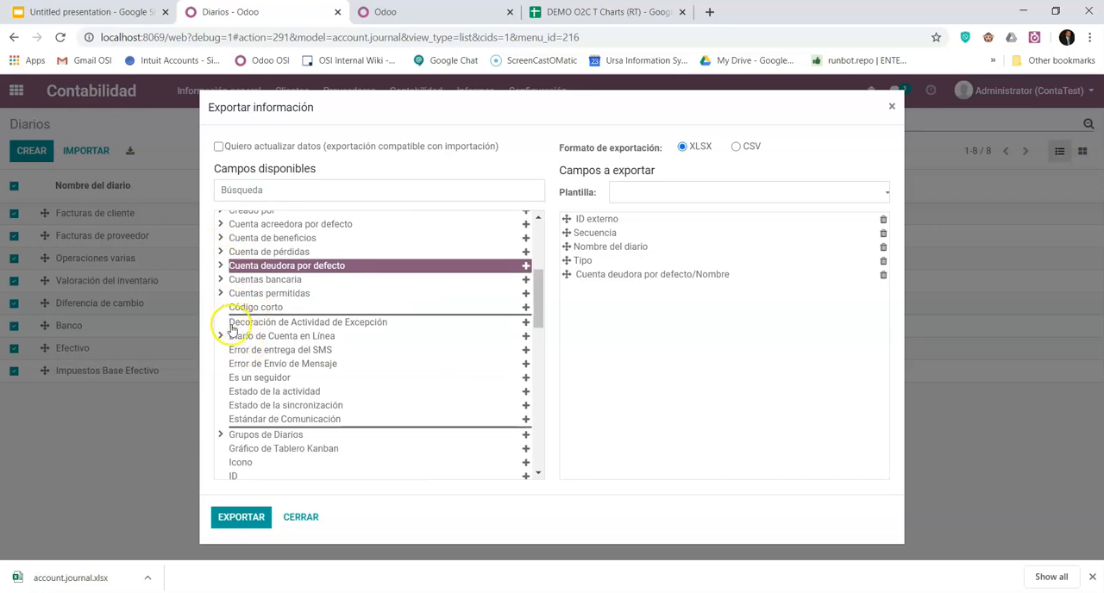
# - Add the Nombre subfield of Cuenta acreedora por defecto to the fields to export
pyautogui.scroll(-5, 246, 367)
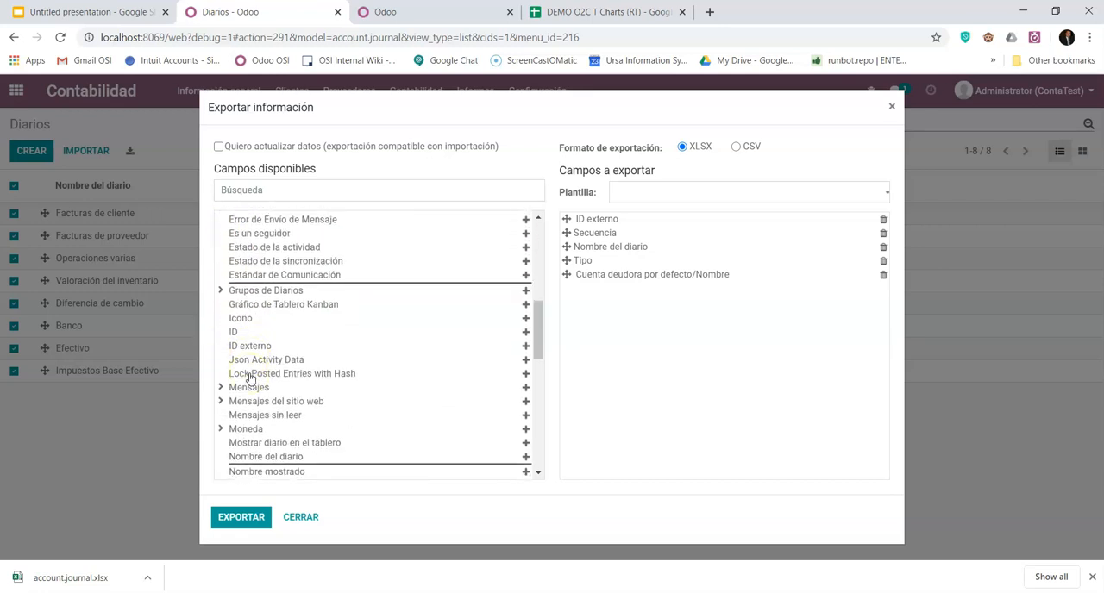
pyautogui.scroll(-2, 250, 378)
pyautogui.scroll(6, 249, 378)
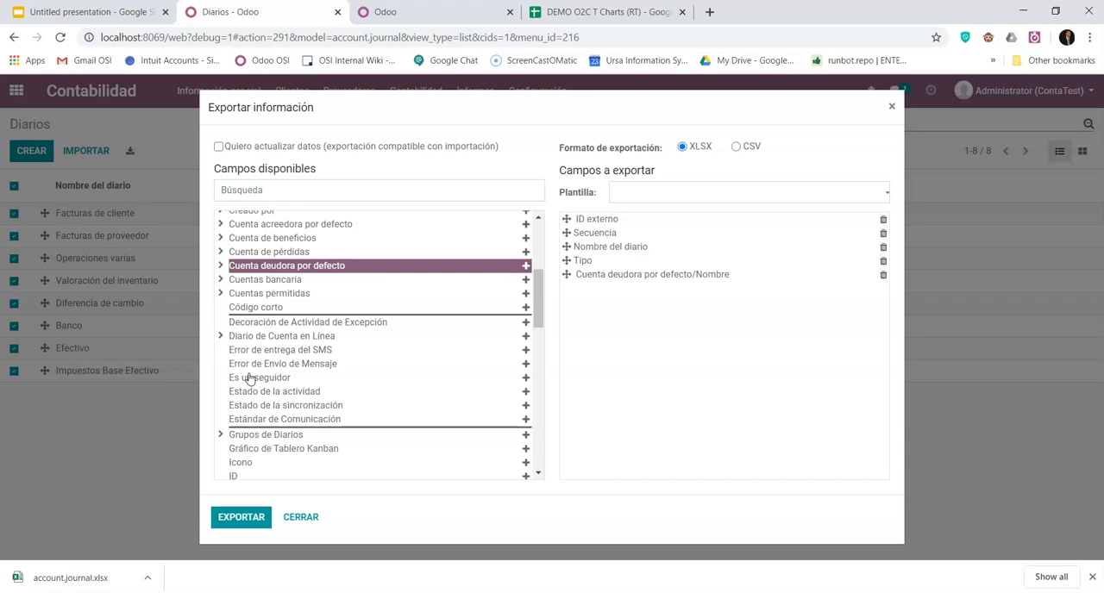
pyautogui.scroll(4, 249, 378)
pyautogui.click(222, 369)
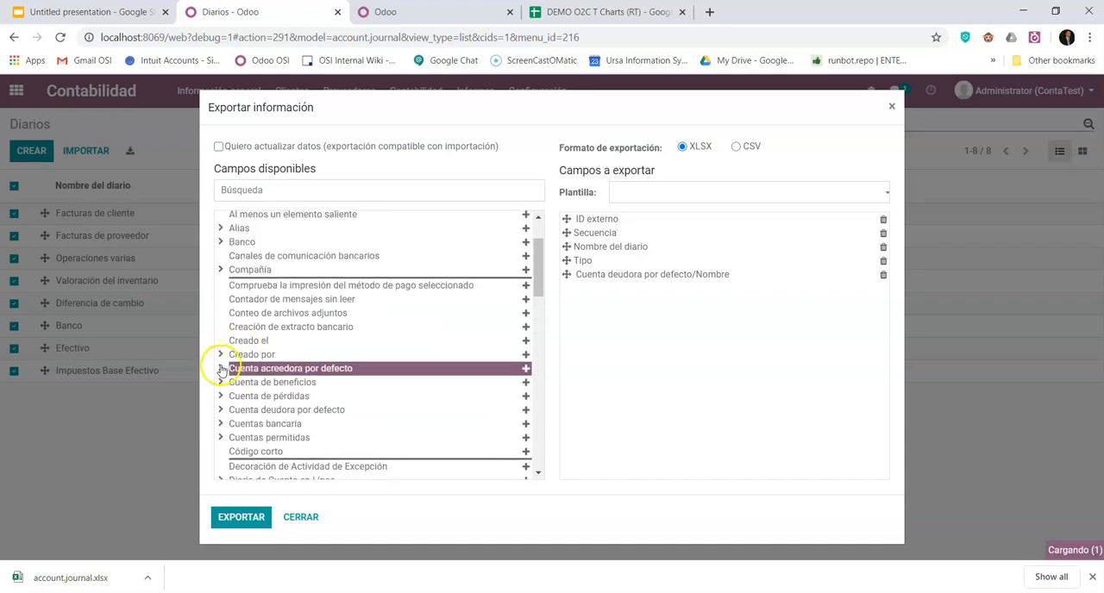
pyautogui.scroll(-4, 358, 382)
pyautogui.scroll(-2, 405, 405)
pyautogui.click(401, 419)
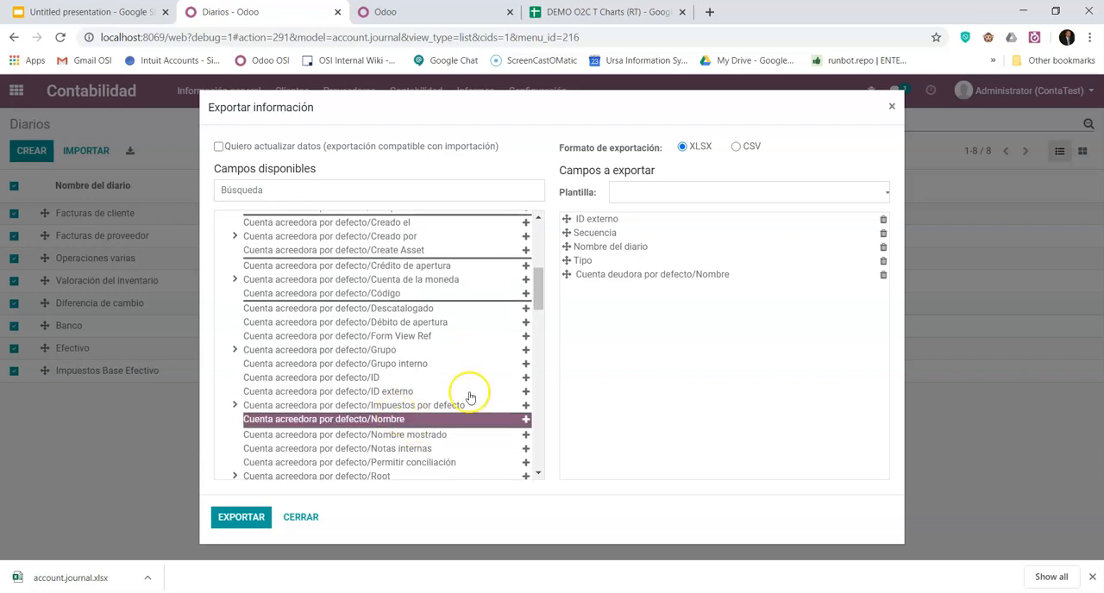
pyautogui.click(525, 419)
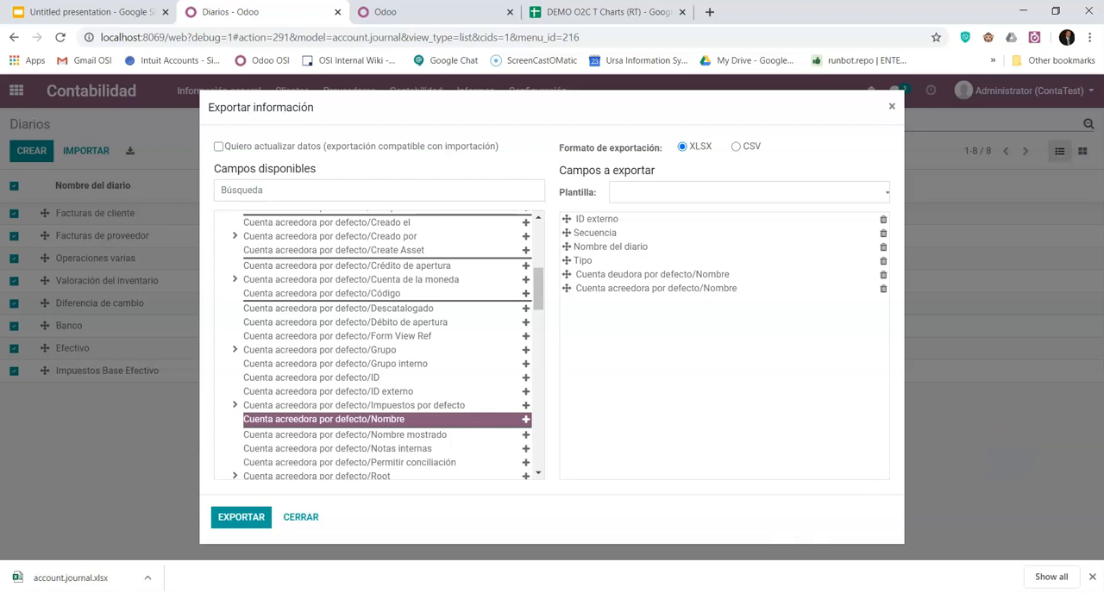
# - Export the journals as XLSX, open the downloaded account.journal (1).xlsx in a maximized Excel window, and enable editing
pyautogui.moveTo(948, 590)
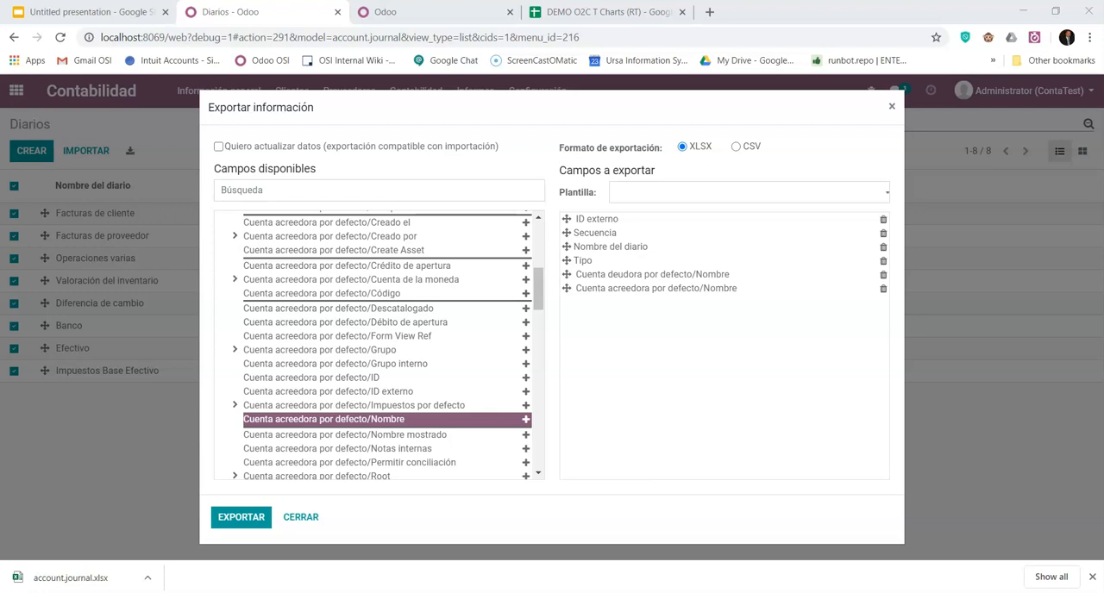
pyautogui.click(249, 516)
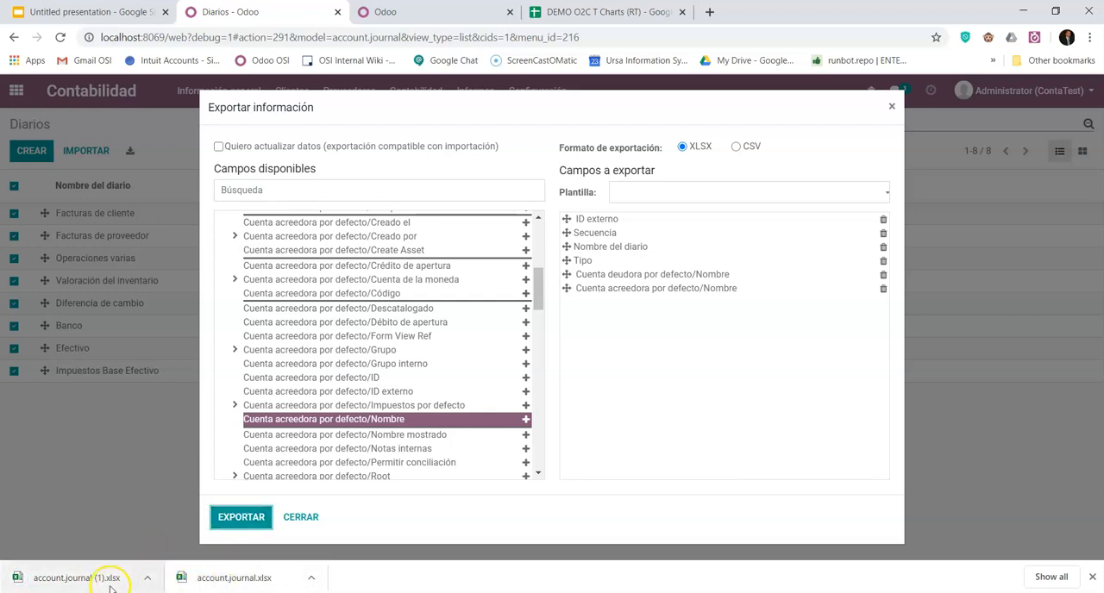
pyautogui.click(82, 579)
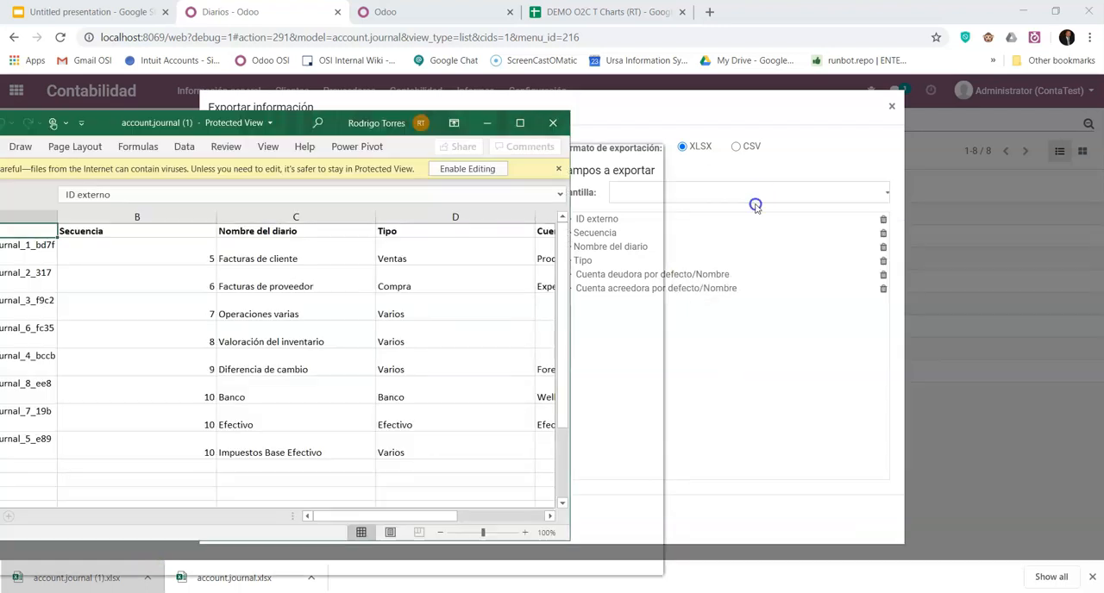
pyautogui.moveTo(204, 122); pyautogui.dragTo(493, 79)
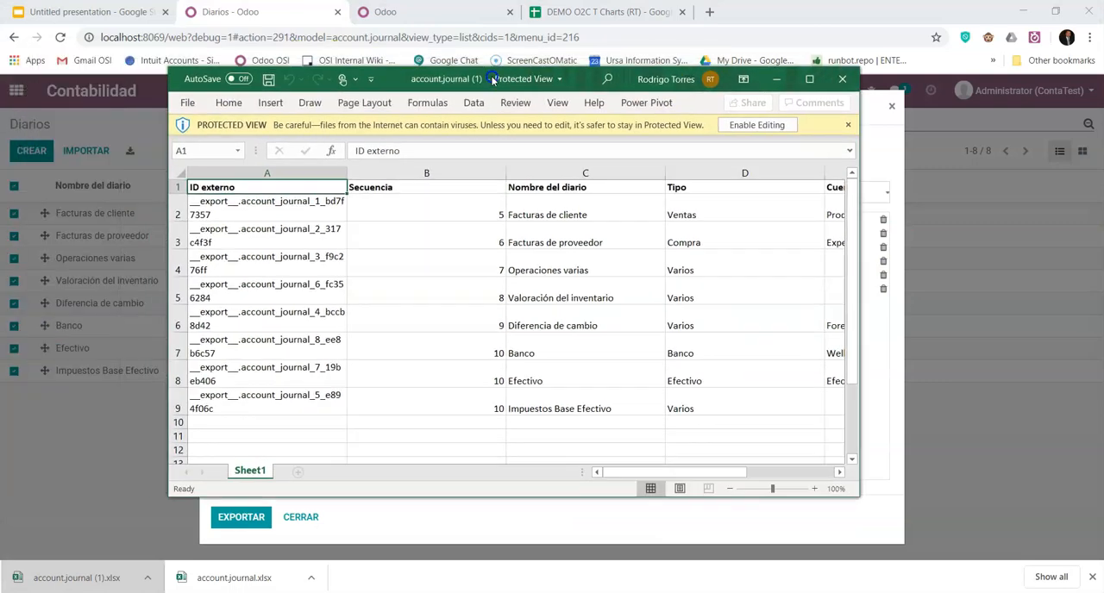
pyautogui.click(809, 78)
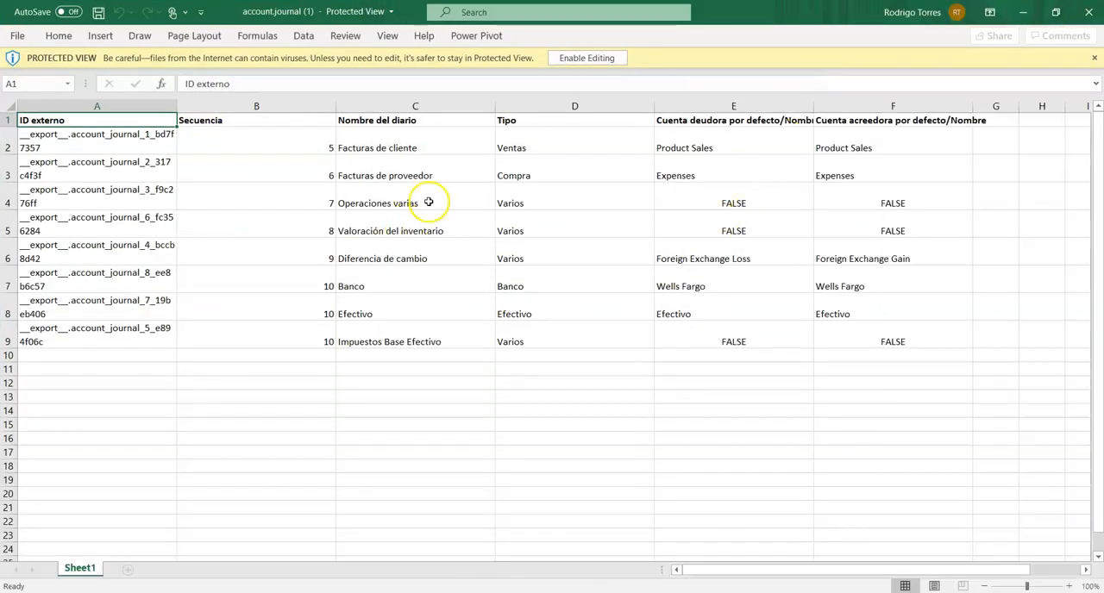
pyautogui.click(590, 57)
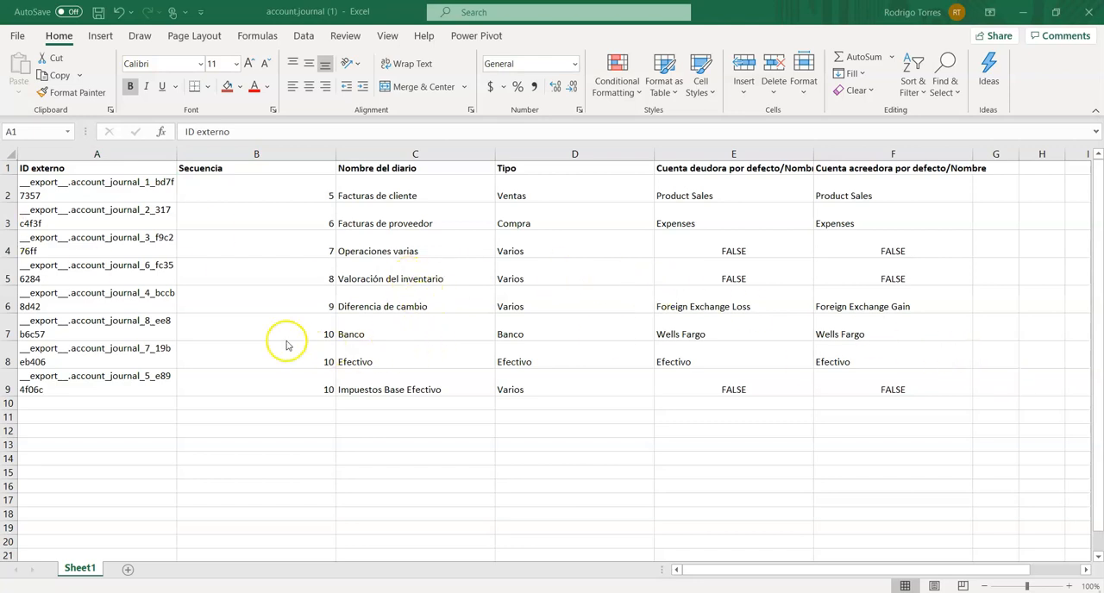
# - Copy the prepared Chase, Paypal and CC journal rows from the other window and paste them below the exported journals, starting at A10
pyautogui.click(415, 324)
pyautogui.click(416, 331)
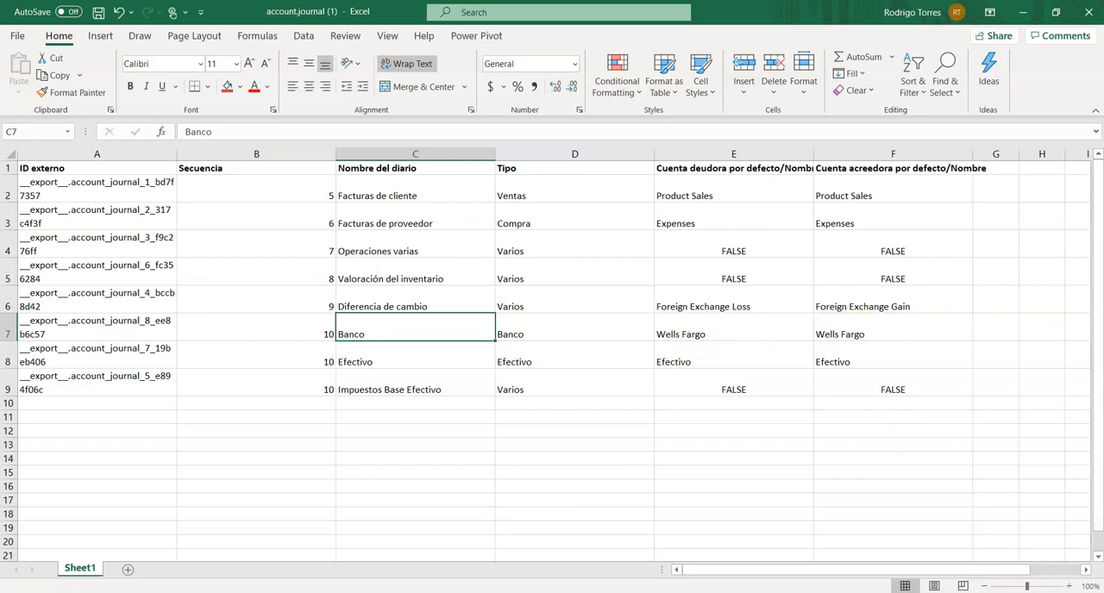
pyautogui.hotkey('alt', 'Tab')
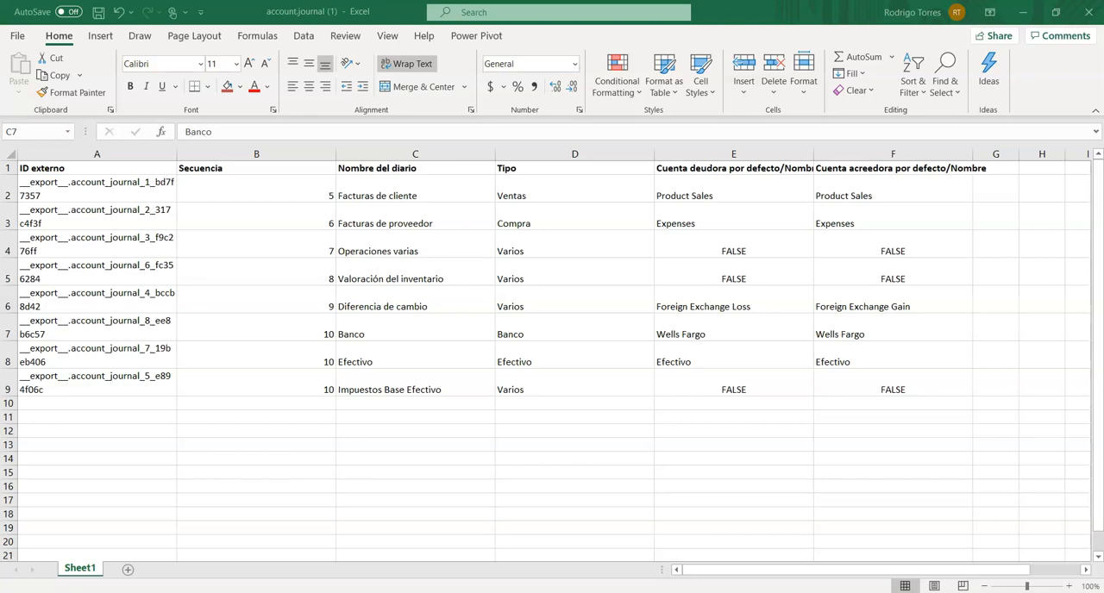
pyautogui.hotkey('ctrl', 'c')
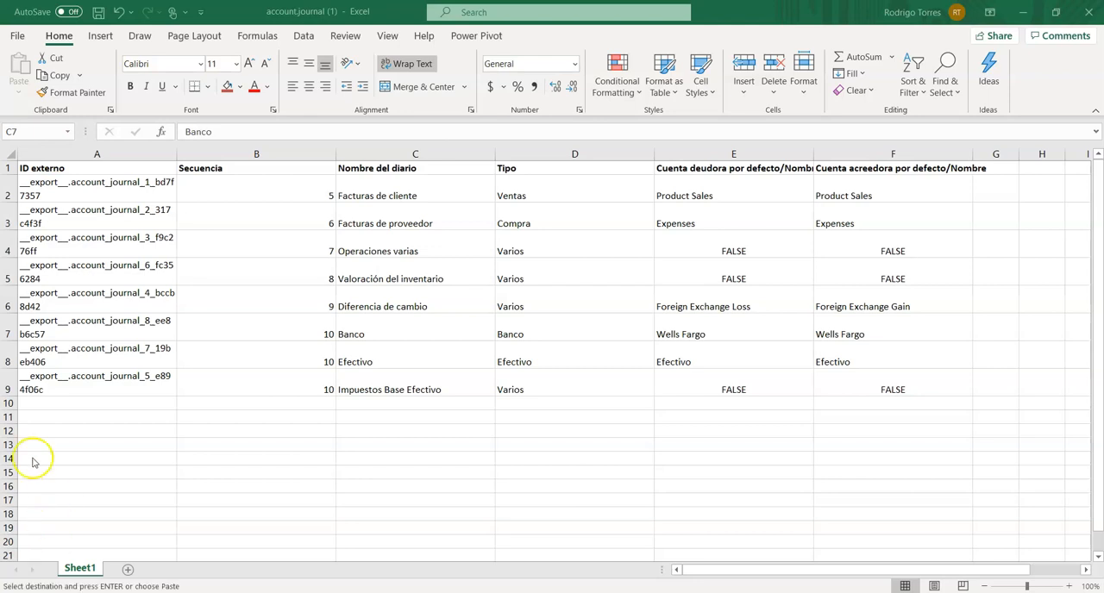
pyautogui.click(53, 402)
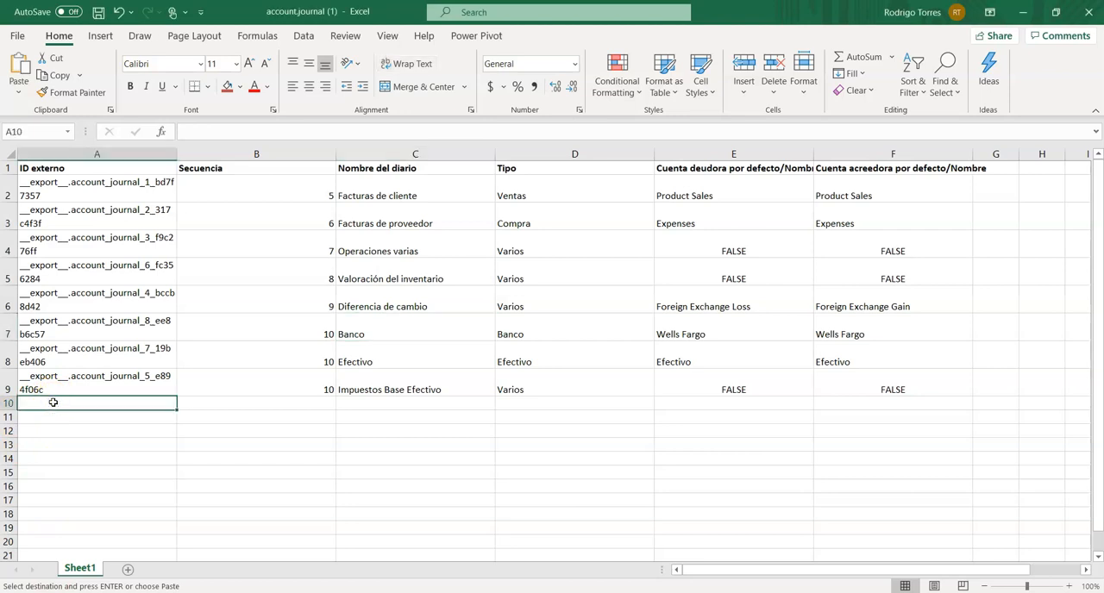
pyautogui.hotkey('ctrl', 'v')
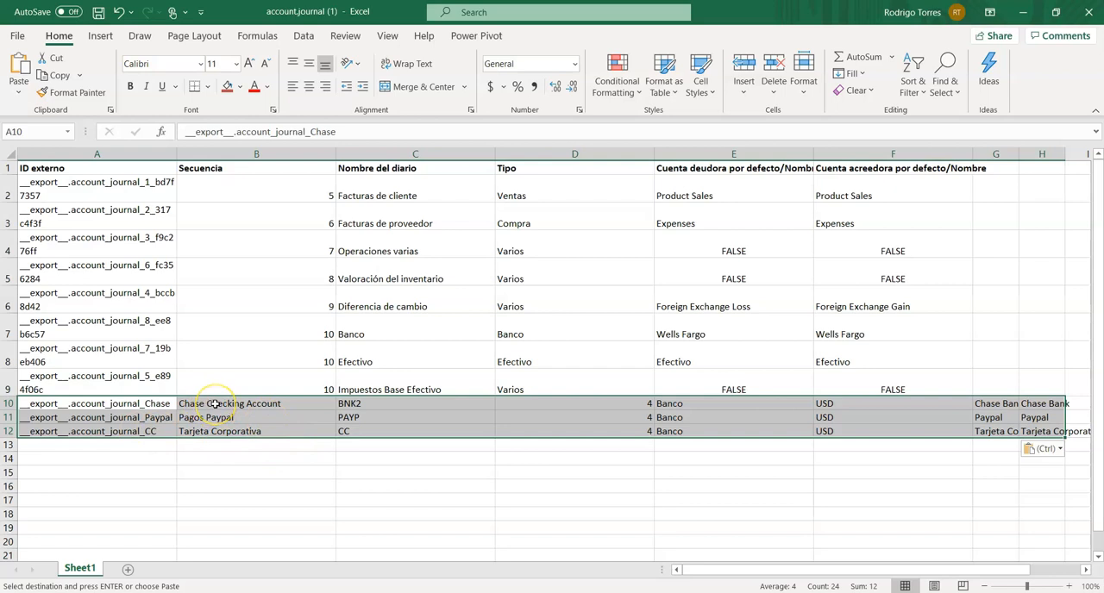
# - Clear the USD currency values from F10:F12 and the numbers from D10:D12 in the pasted rows
pyautogui.moveTo(234, 405); pyautogui.dragTo(483, 441)
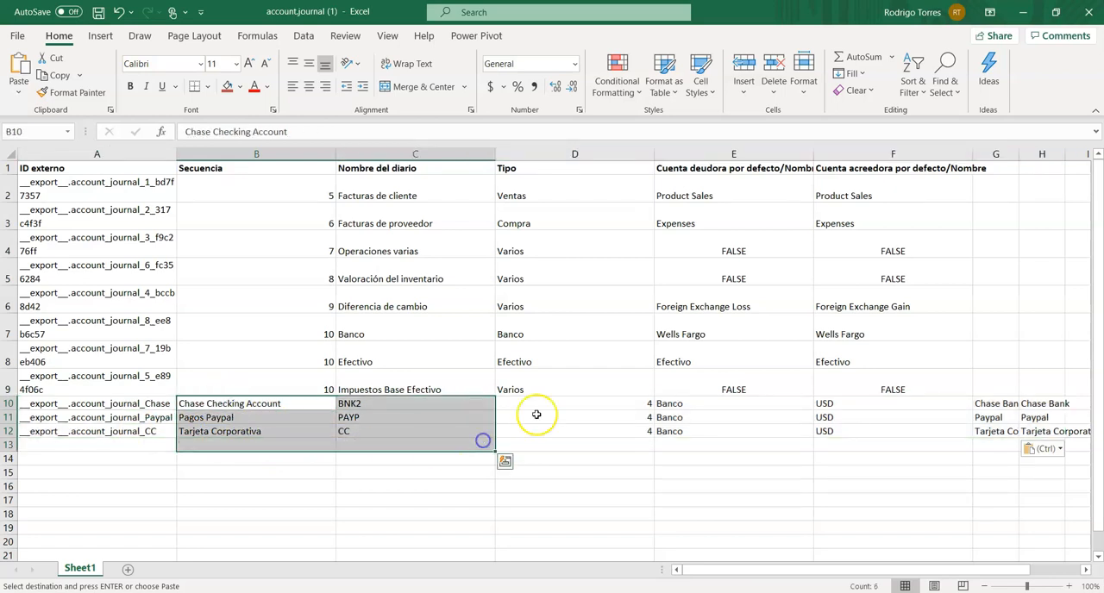
pyautogui.moveTo(535, 403); pyautogui.dragTo(534, 441)
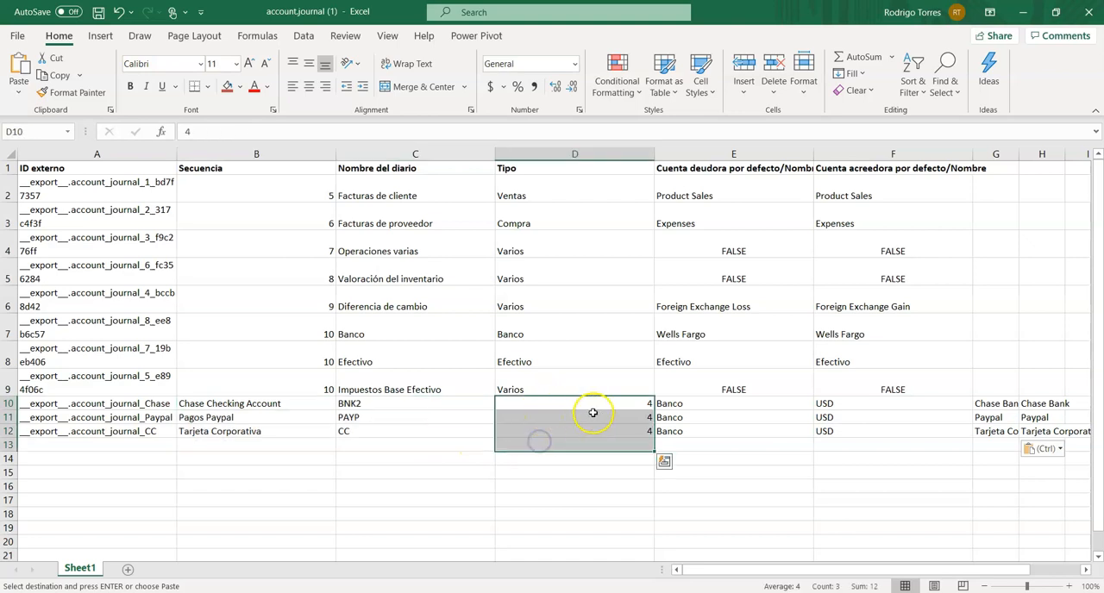
pyautogui.moveTo(858, 403); pyautogui.dragTo(848, 431)
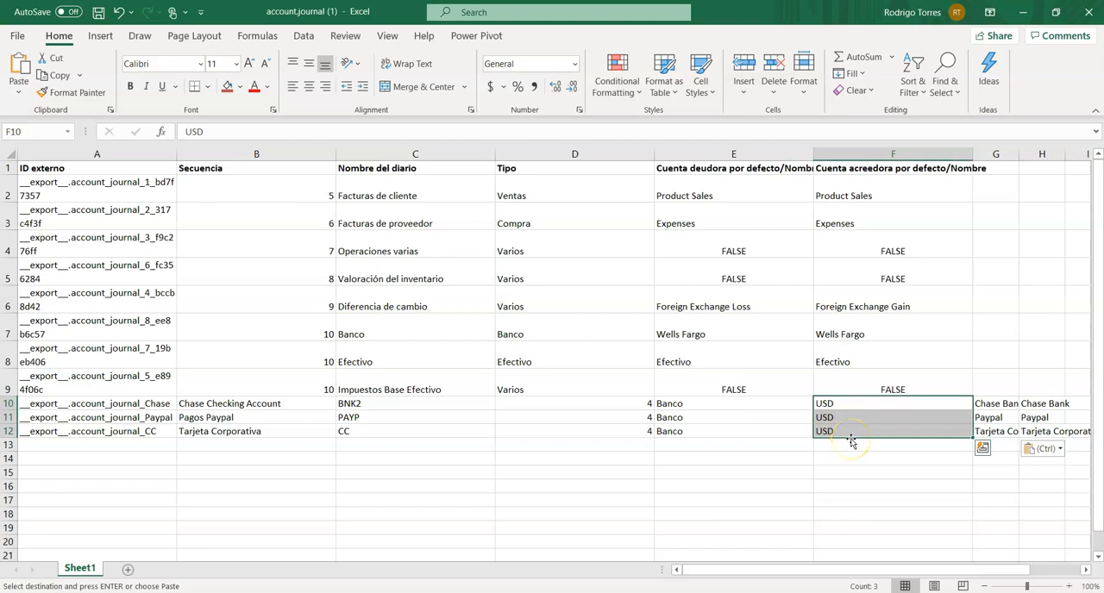
pyautogui.press('Delete')
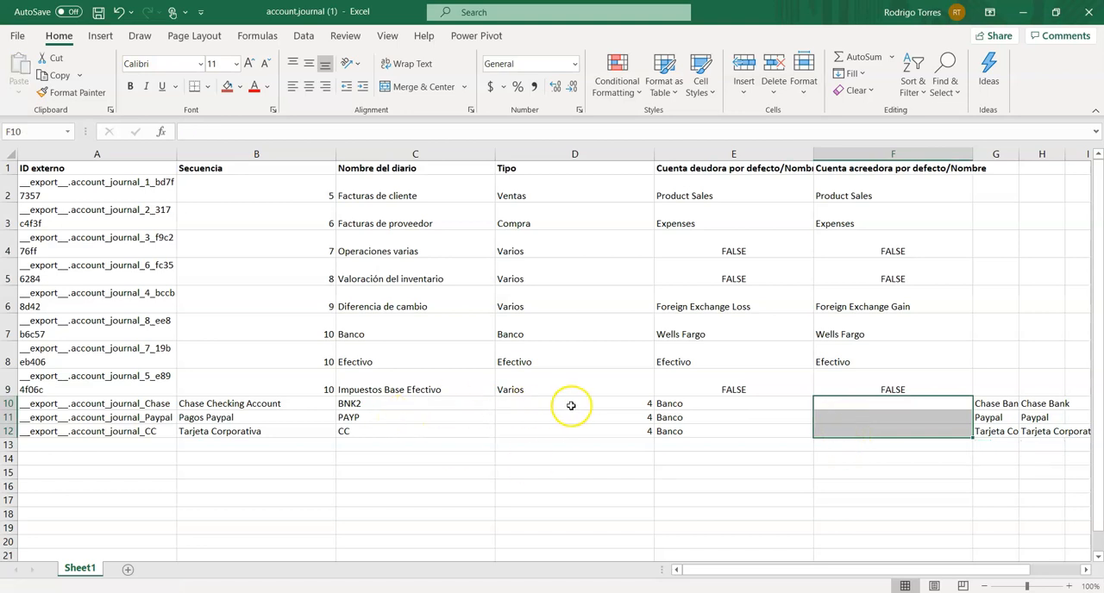
pyautogui.moveTo(564, 402); pyautogui.dragTo(569, 431)
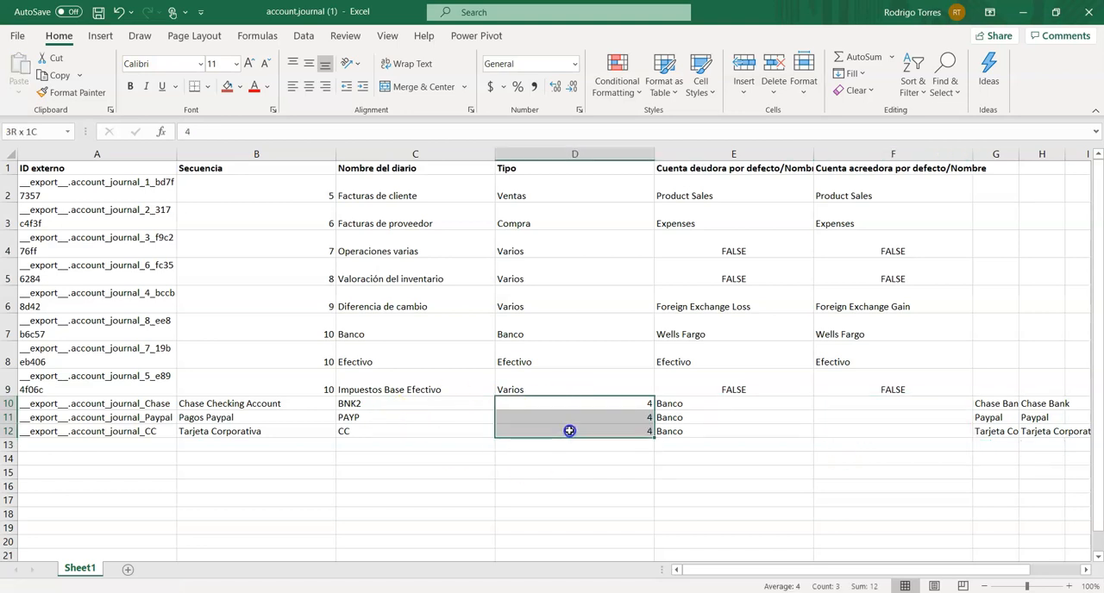
pyautogui.press('Delete')
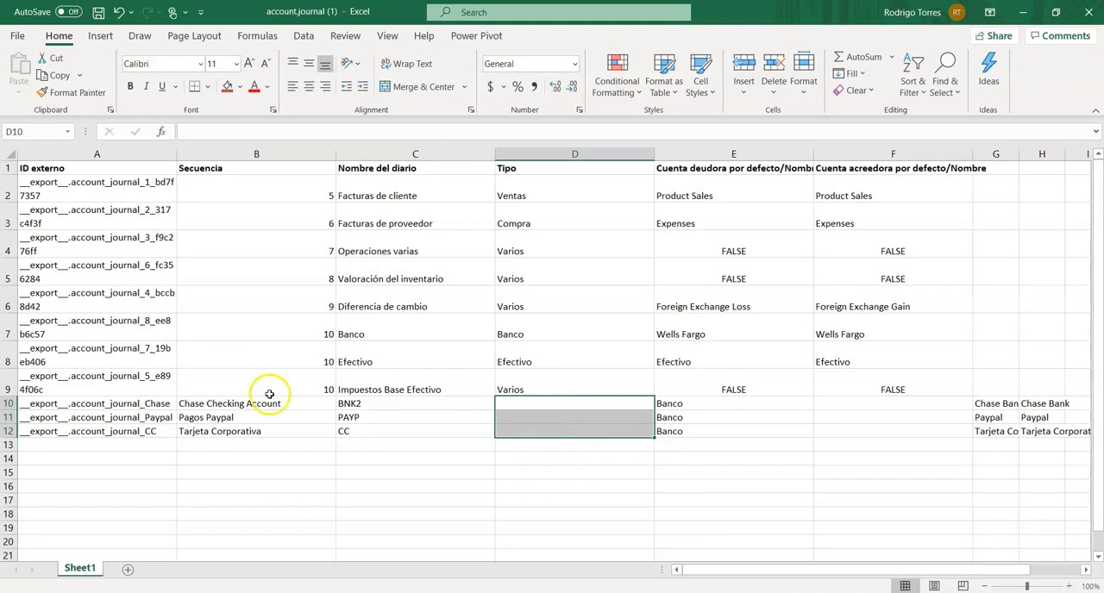
pyautogui.moveTo(241, 403); pyautogui.dragTo(369, 434)
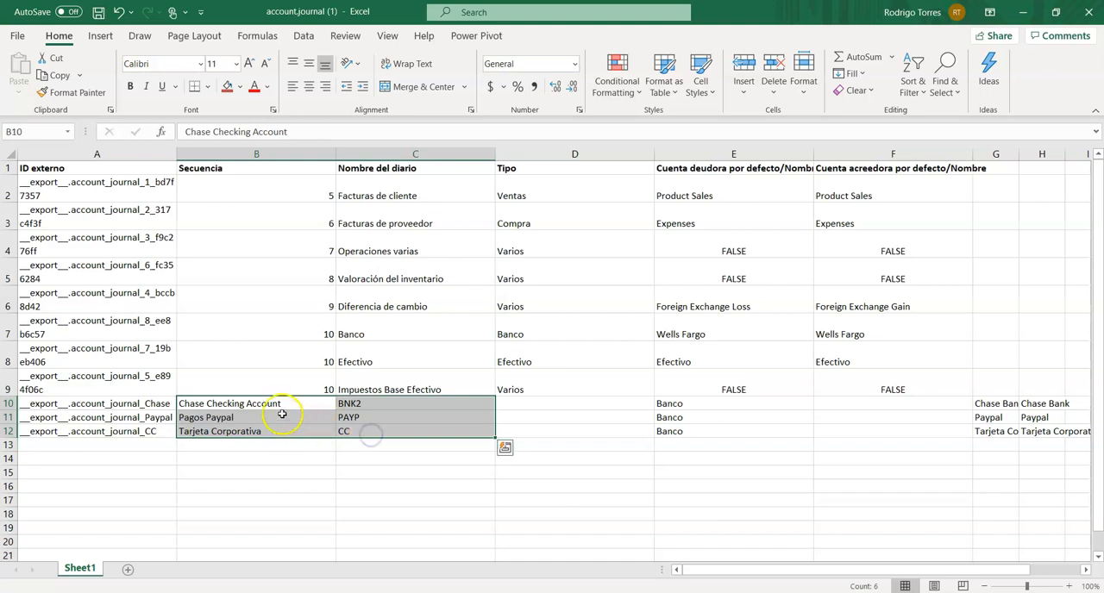
pyautogui.rightClick(250, 405)
pyautogui.click(288, 192)
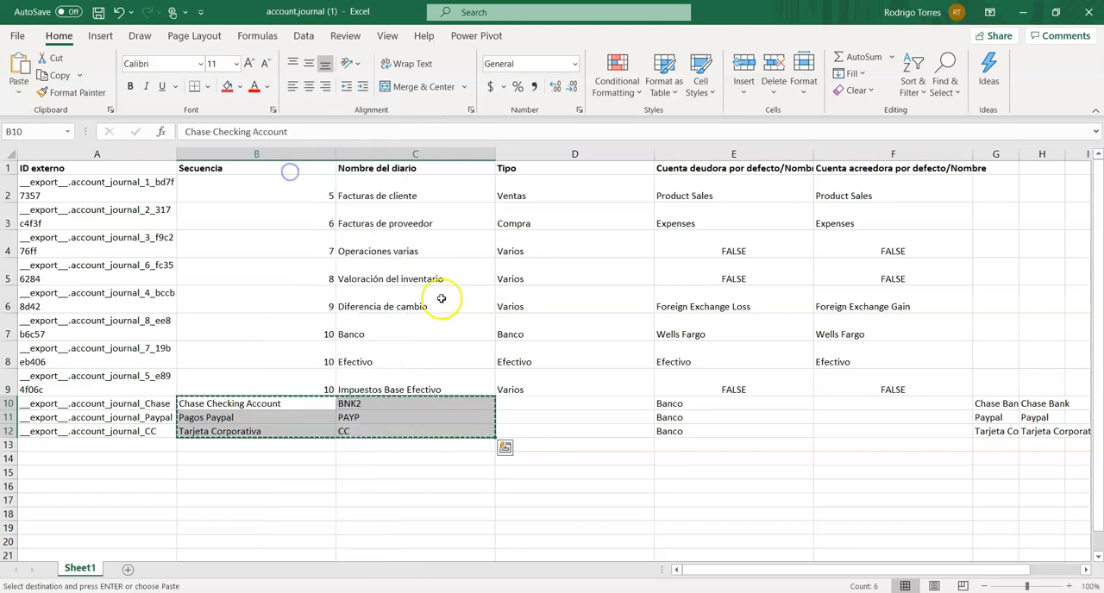
pyautogui.press('Escape')
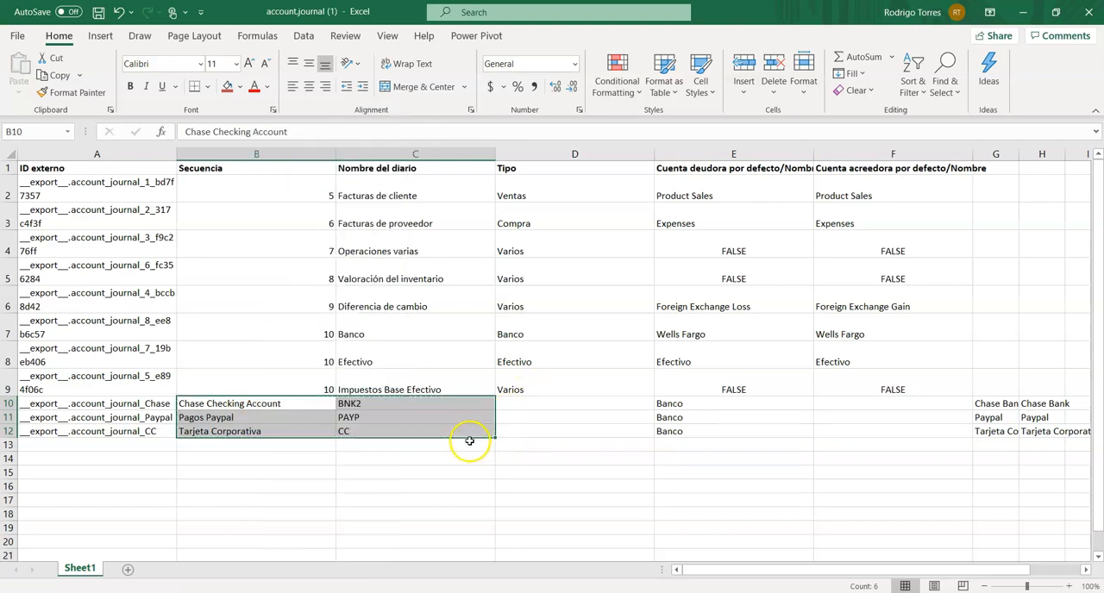
# - Clear the short codes BNK2, PAYP and CC from C10:C12
pyautogui.click(369, 401)
pyautogui.moveTo(369, 401); pyautogui.dragTo(369, 438)
pyautogui.press('Delete')
# - Move the names Chase Checking Account, Pagos Paypal and Tarjeta Corporativa from the Secuencia column to Nombre del diario, starting at C10
pyautogui.moveTo(250, 403); pyautogui.dragTo(254, 439)
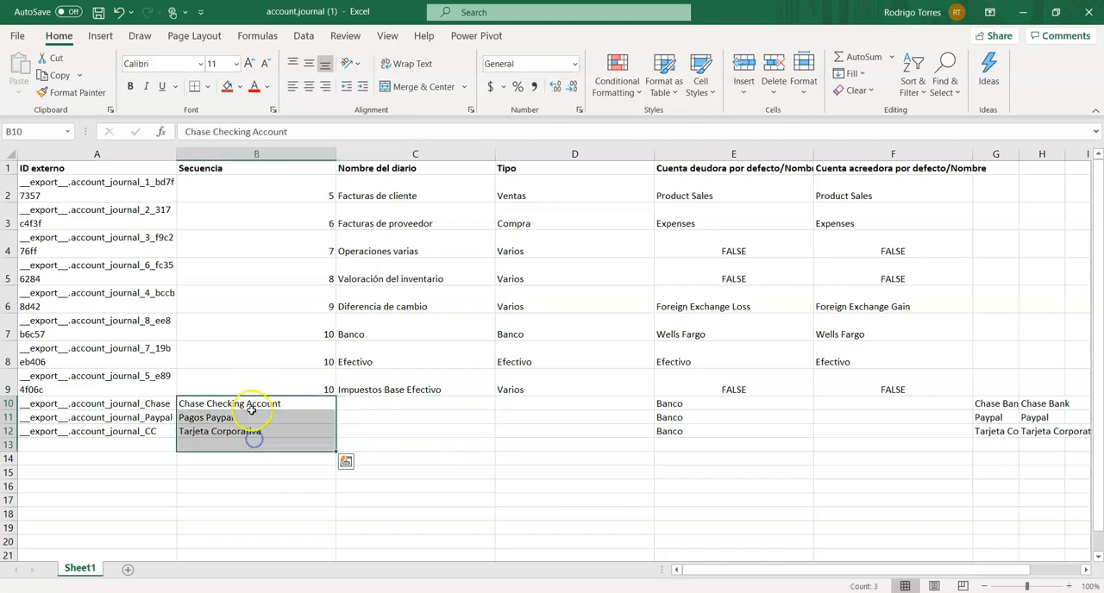
pyautogui.rightClick(251, 411)
pyautogui.click(288, 168)
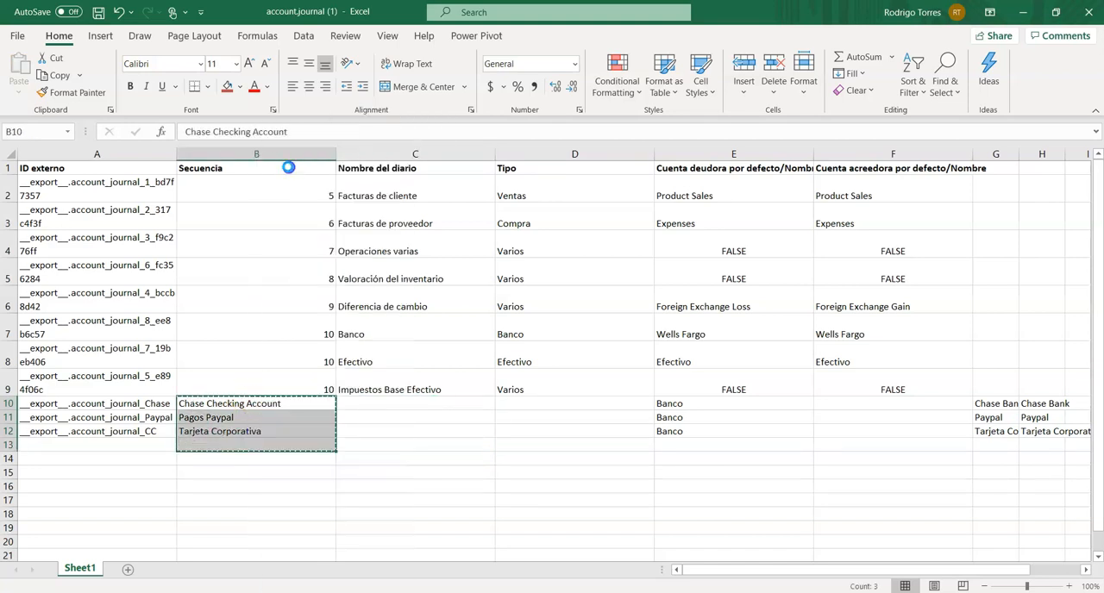
pyautogui.click(380, 403)
pyautogui.hotkey('ctrl', 'v')
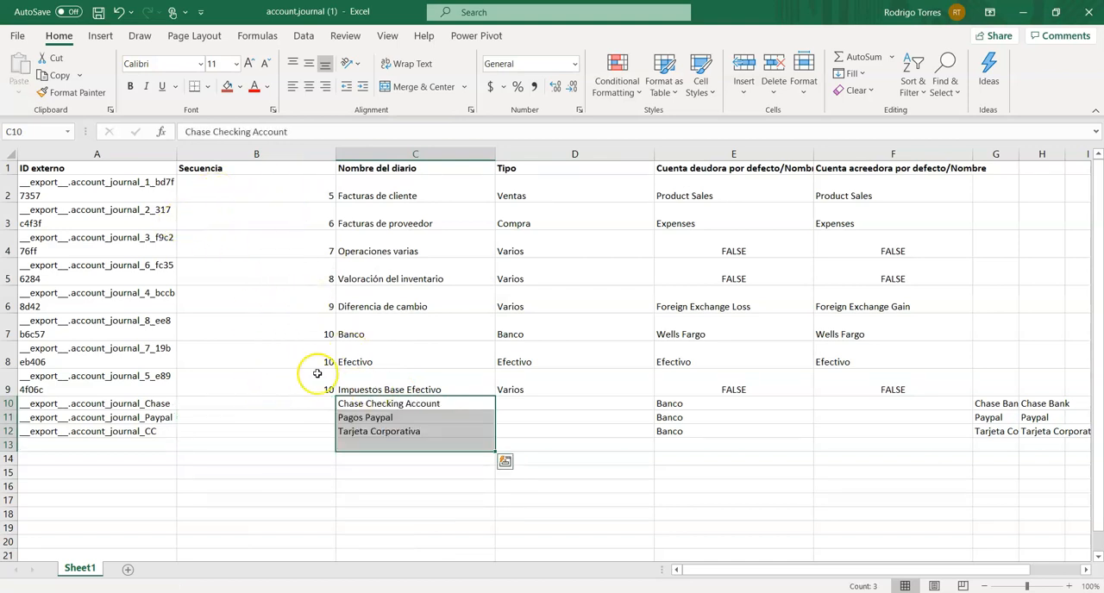
# - Enter 4 as the Secuencia value for the Chase, Paypal and Tarjeta Corporativa journals in B10:B12
pyautogui.click(278, 406)
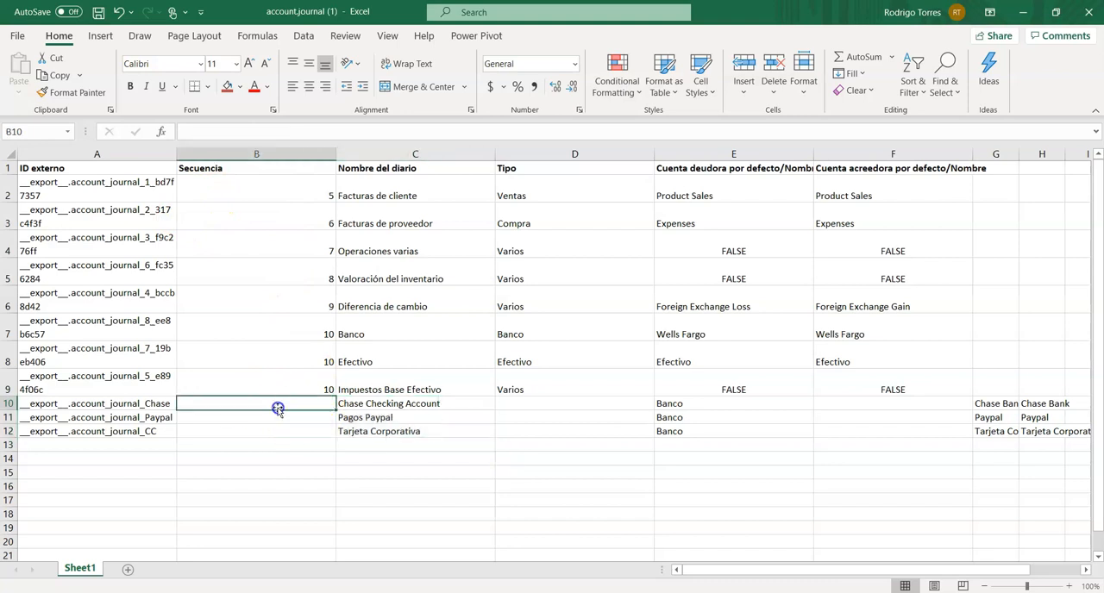
pyautogui.write('4')
pyautogui.press('Return')
pyautogui.write('4')
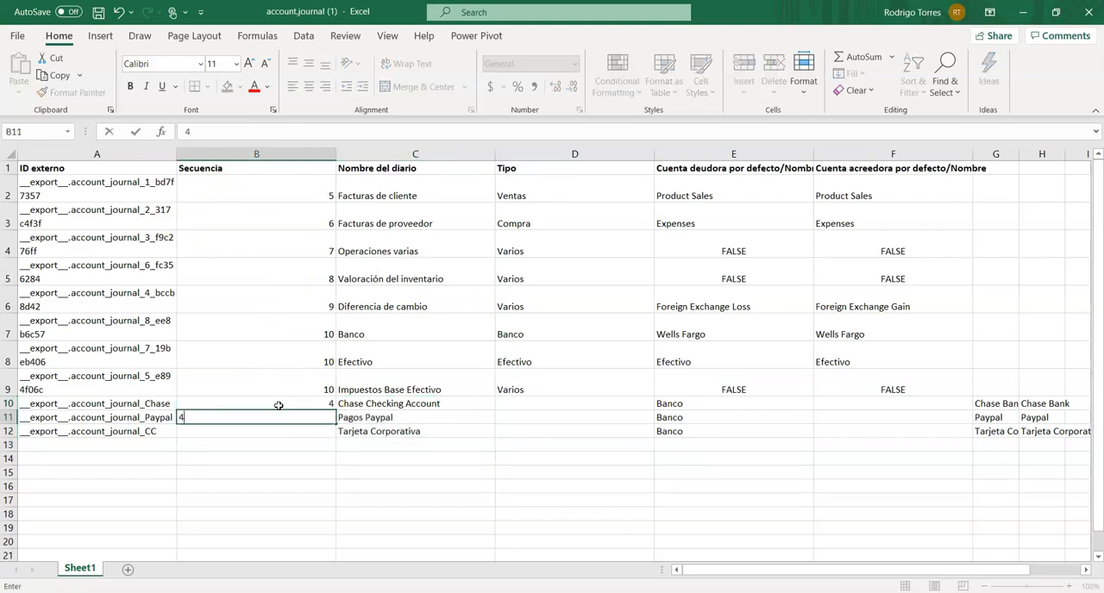
pyautogui.press('Return')
pyautogui.write('4')
pyautogui.hotkey('ctrl', 'Return')
# - Set the Secuencia of the Banco journal in B7 to 4
pyautogui.press('Up')
pyautogui.press('Up')
pyautogui.press('Up')
pyautogui.press('Up')
pyautogui.press('Up')
pyautogui.press('Up')
pyautogui.press('Up')
pyautogui.press('Up')
pyautogui.press('Up')
pyautogui.press('Up')
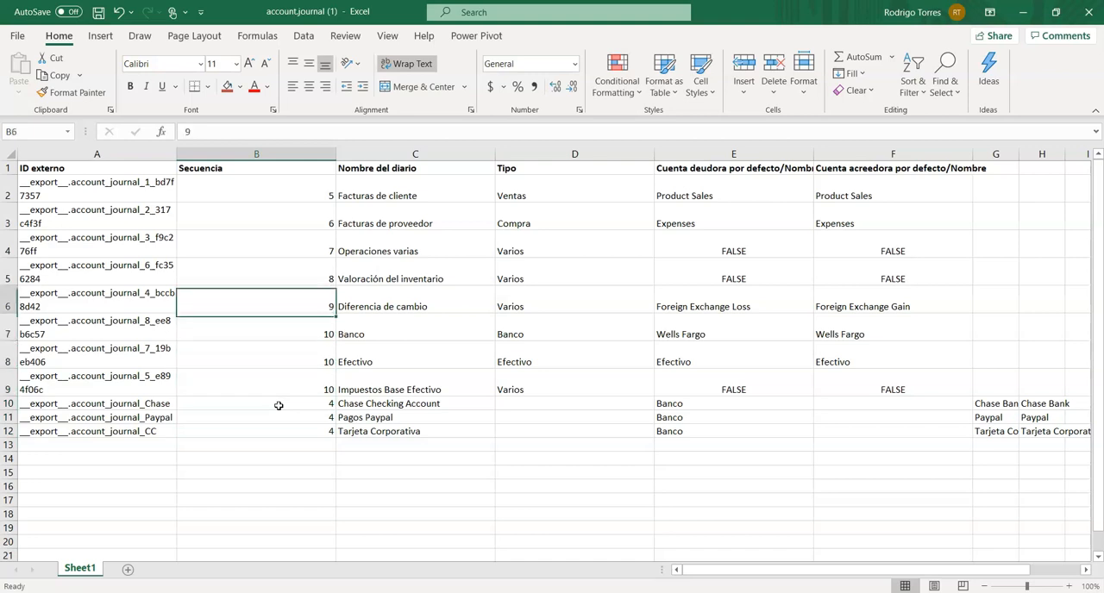
pyautogui.press('Down')
pyautogui.press('Down')
pyautogui.press('Down')
pyautogui.press('Down')
pyautogui.press('Down')
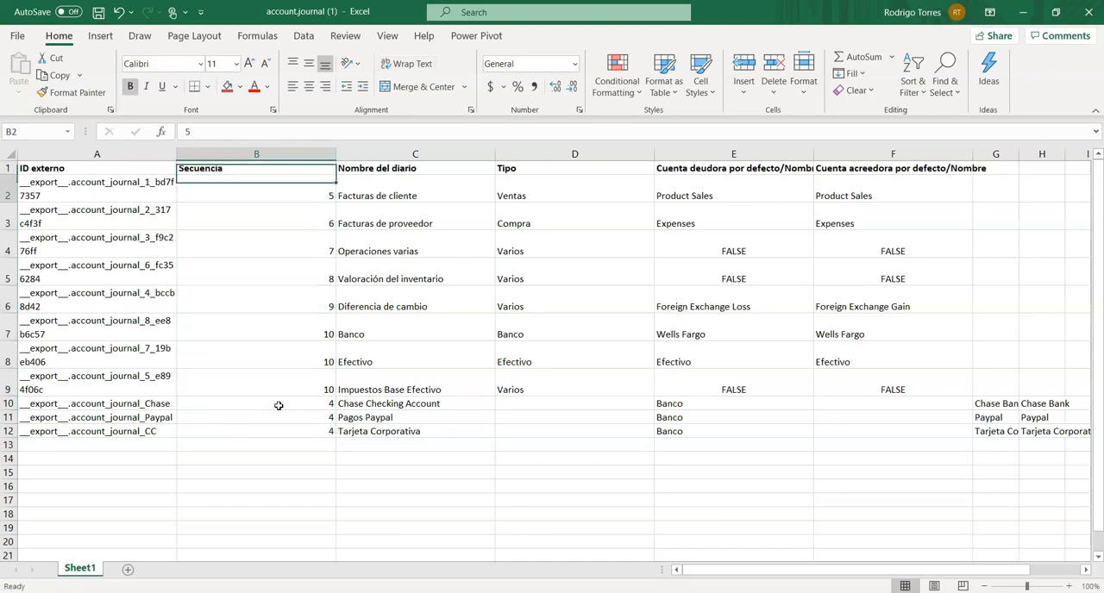
pyautogui.write('4')
# - Set the Secuencia of Facturas de cliente to 1 and of Facturas de proveedor to 2
pyautogui.press('Up')
pyautogui.press('Up')
pyautogui.press('Up')
pyautogui.press('Up')
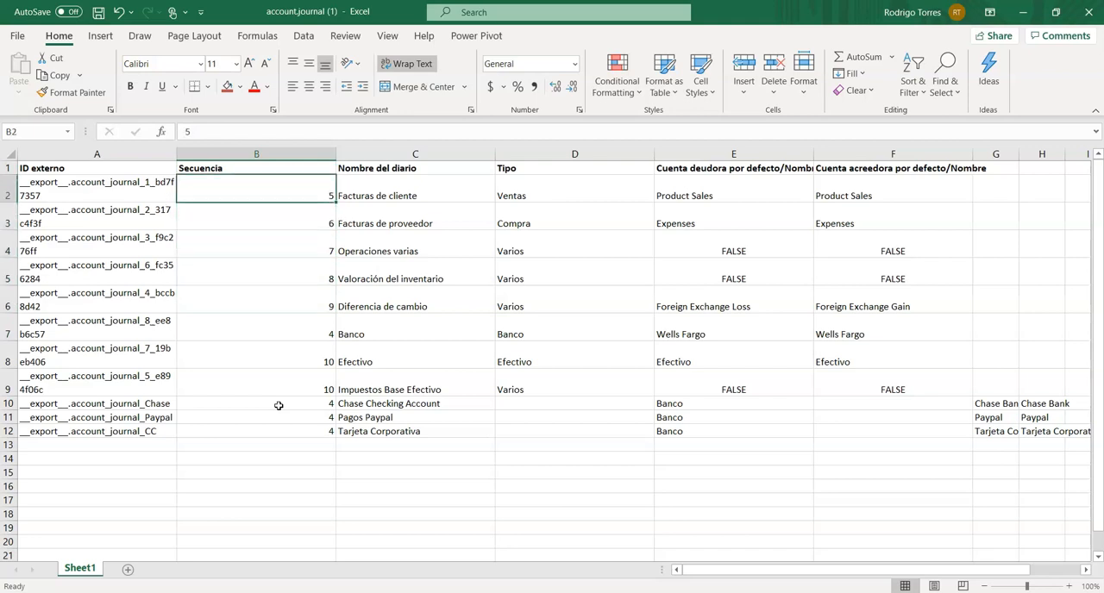
pyautogui.write('1')
pyautogui.press('Return')
pyautogui.write('2')
pyautogui.press('Return')
pyautogui.press('Down')
pyautogui.press('Down')
pyautogui.press('Down')
pyautogui.press('Down')
pyautogui.press('Down')
pyautogui.press('Down')
pyautogui.press('Down')
pyautogui.press('Down')
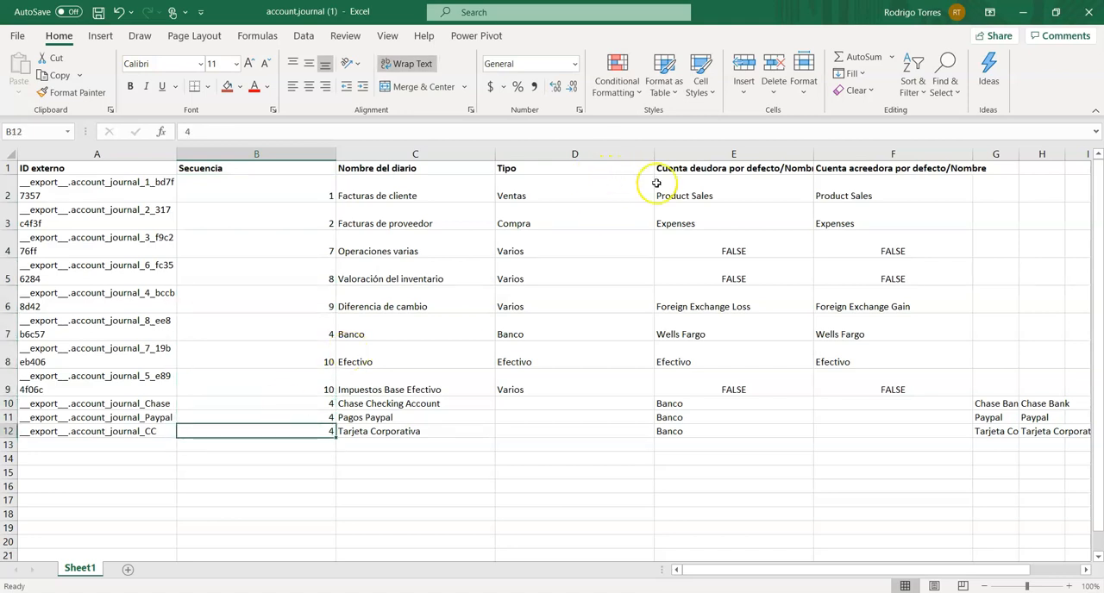
# - Insert an entire empty column before the Tipo column
pyautogui.click(516, 167)
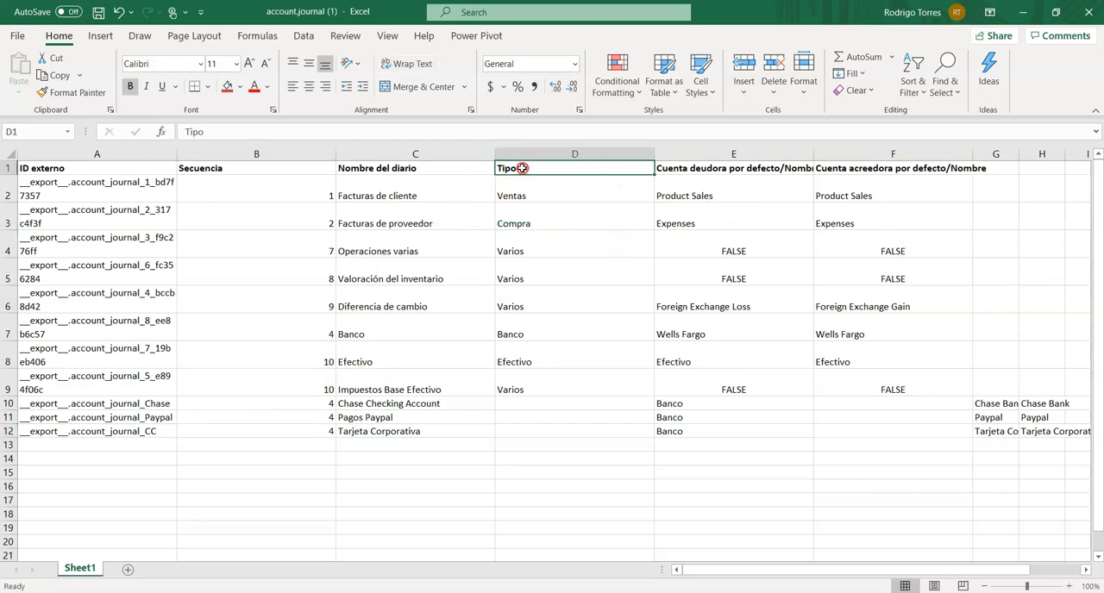
pyautogui.rightClick(523, 167)
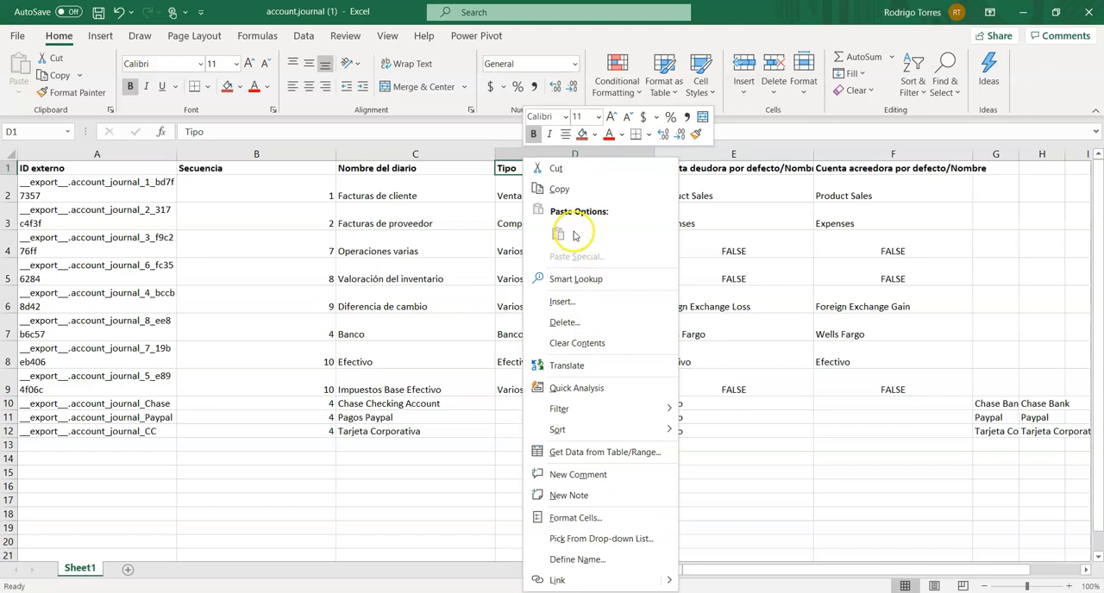
pyautogui.click(570, 303)
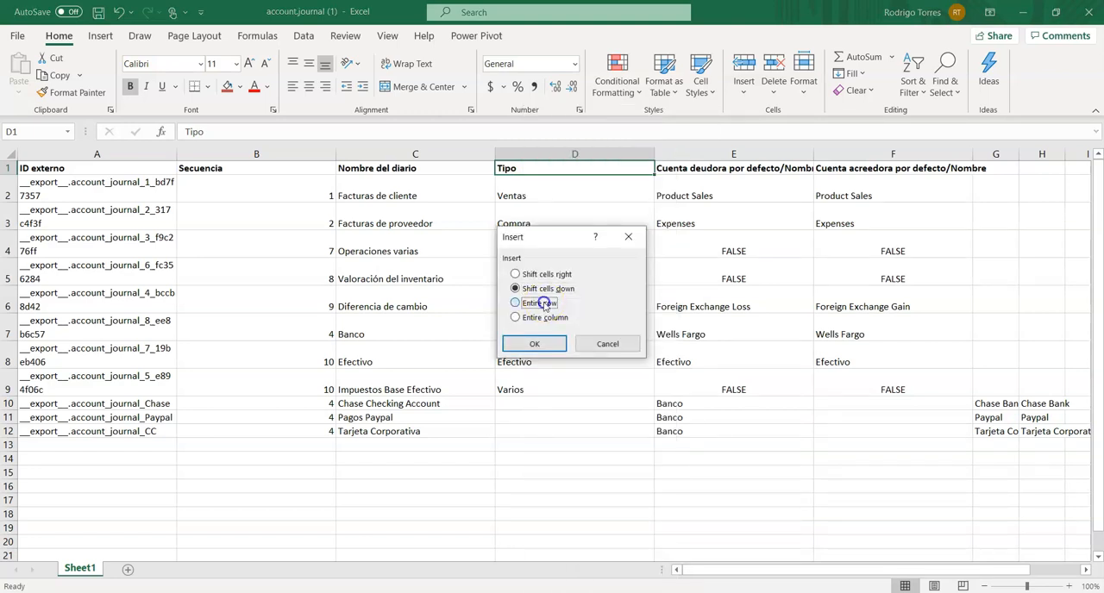
pyautogui.click(541, 317)
pyautogui.click(534, 343)
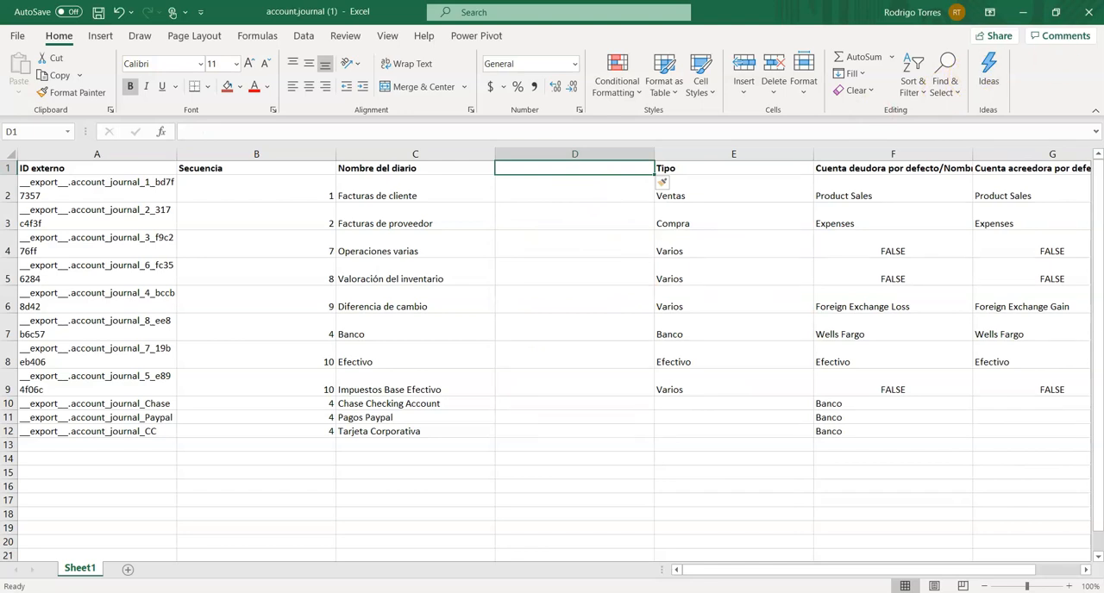
# - Copy the Código corto column from the other window and paste it as values into the empty column, starting at D1
pyautogui.hotkey('alt', 'Tab')
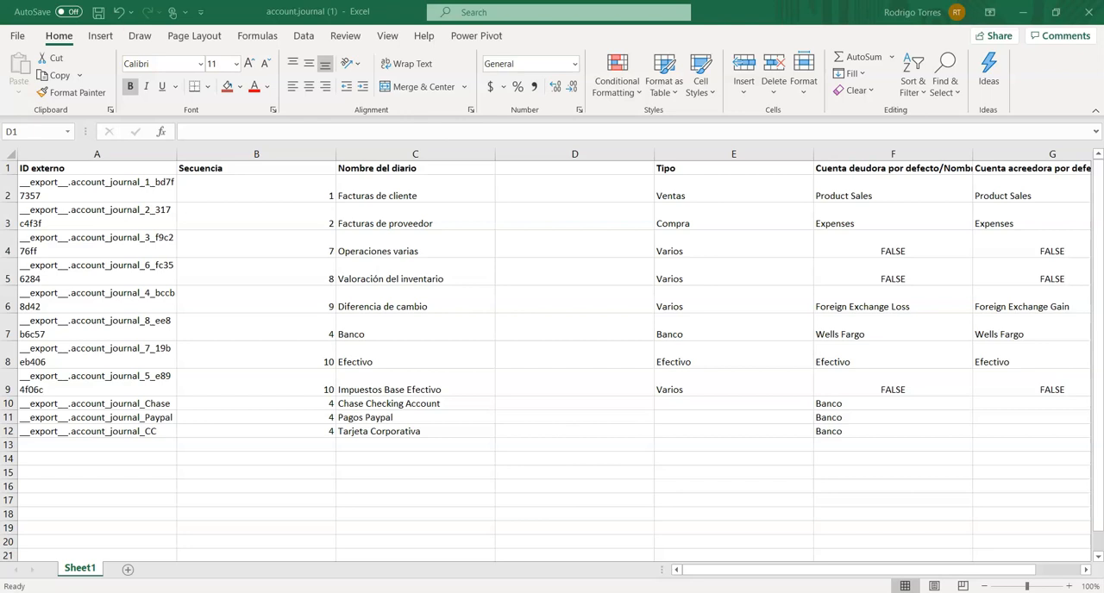
pyautogui.hotkey('ctrl', 'c')
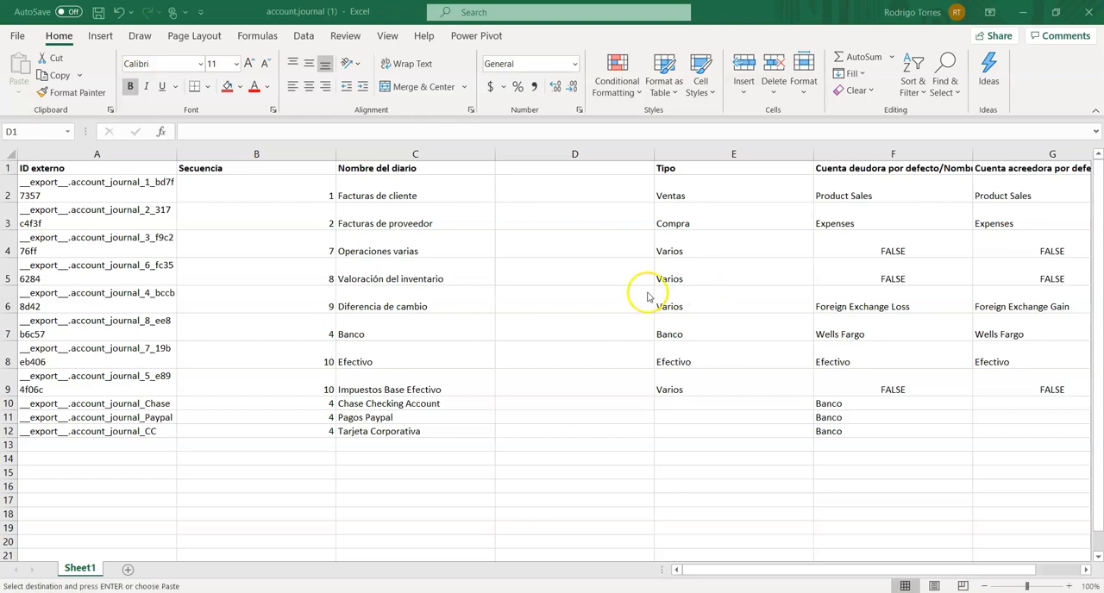
pyautogui.rightClick(523, 170)
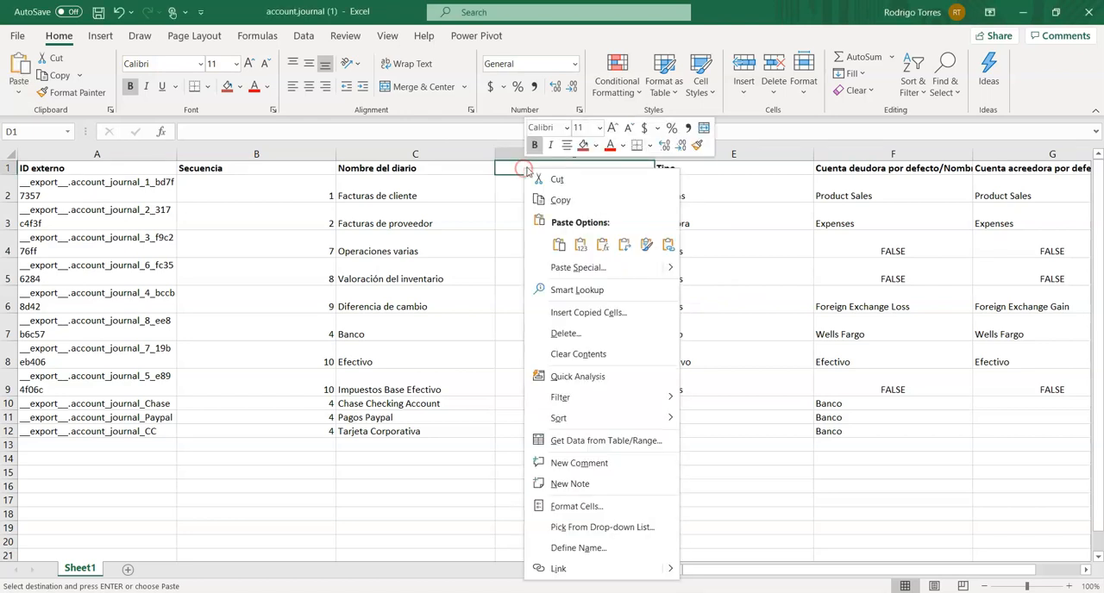
pyautogui.click(581, 243)
pyautogui.click(532, 189)
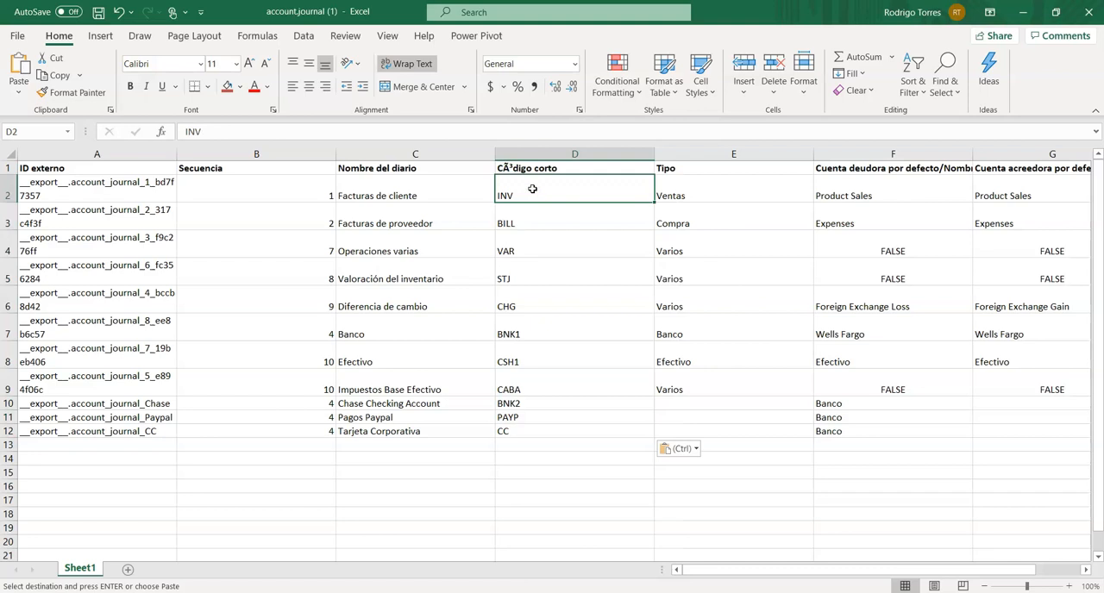
# - Review the short code of each journal in column D against its journal name
pyautogui.press('Down')
pyautogui.press('Down')
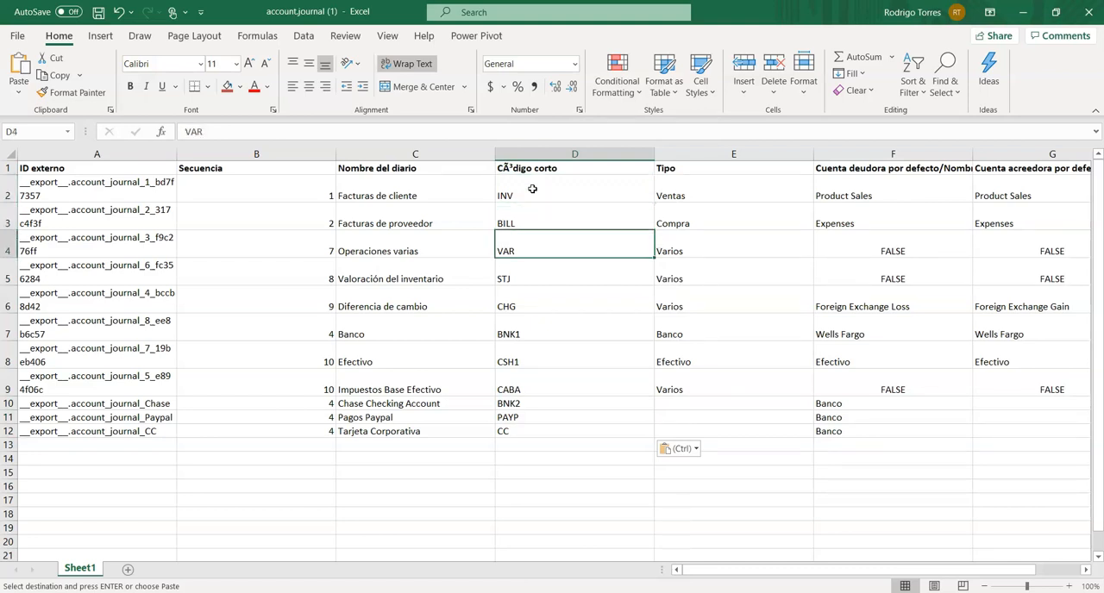
pyautogui.press('Up')
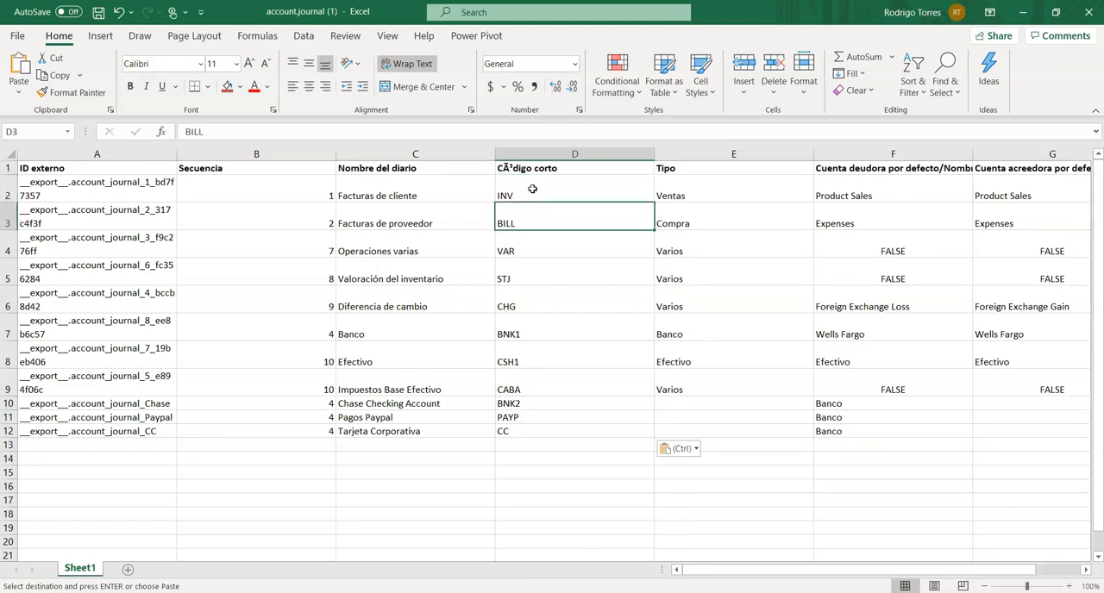
pyautogui.press('Up')
pyautogui.press('Down')
pyautogui.press('Down')
pyautogui.press('Down')
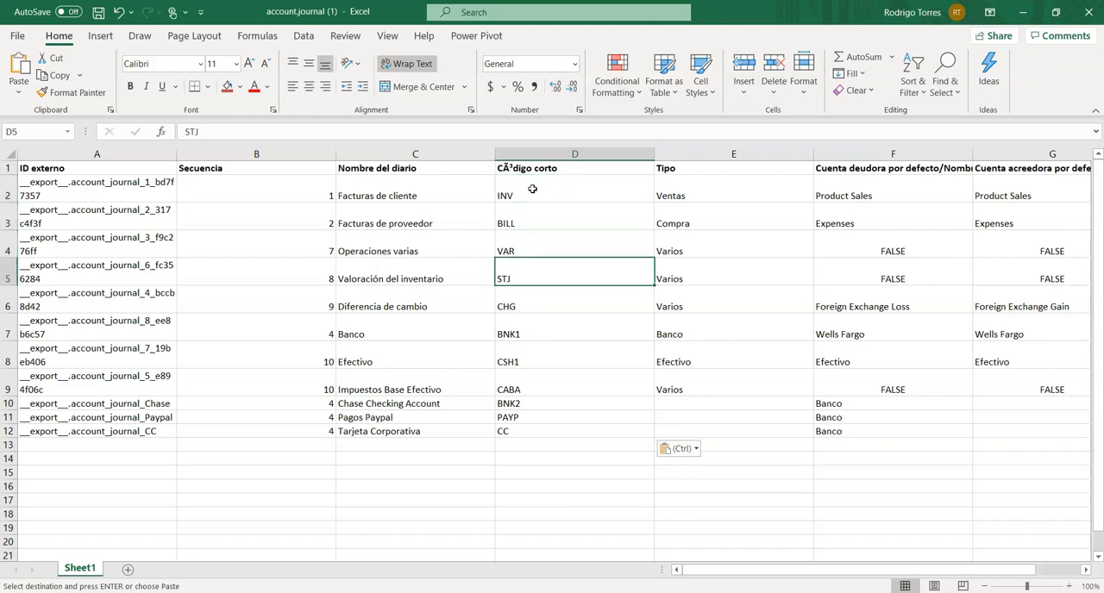
pyautogui.press('Down')
pyautogui.press('Down')
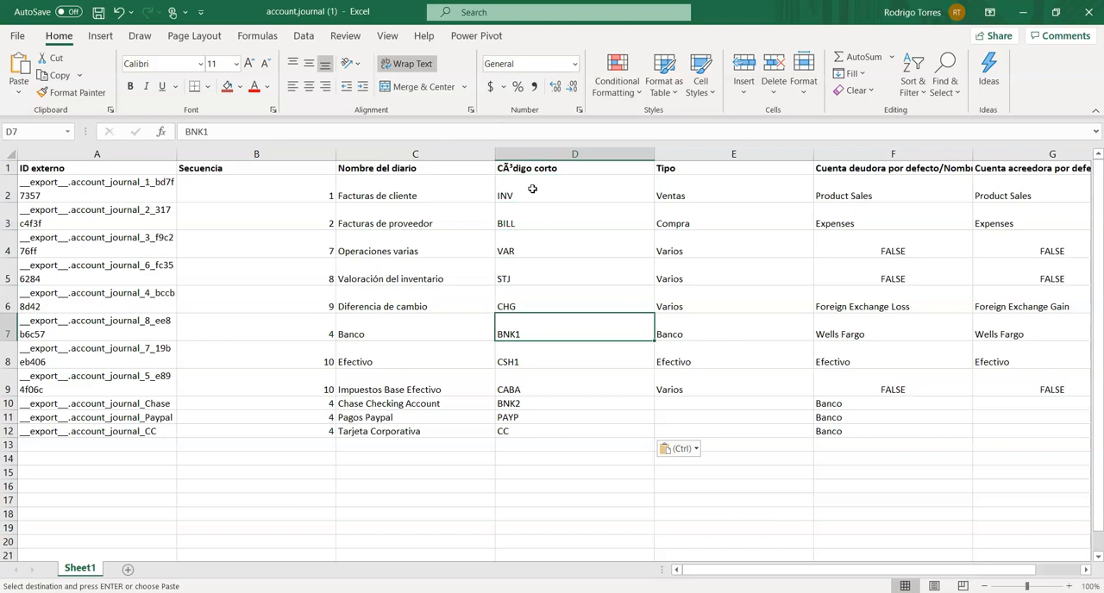
pyautogui.press('Down')
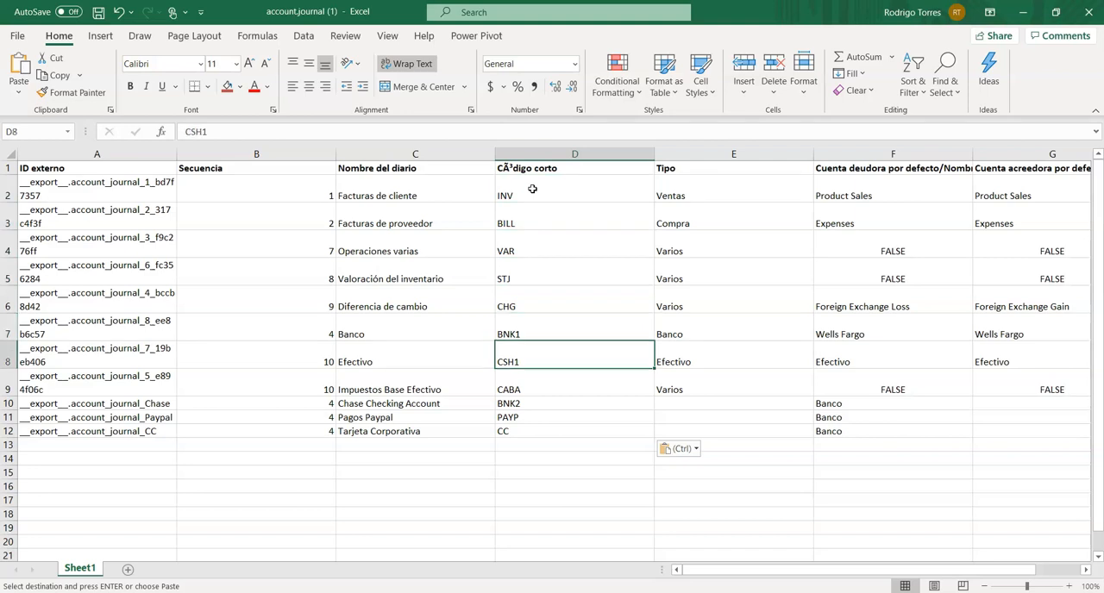
pyautogui.press('Down')
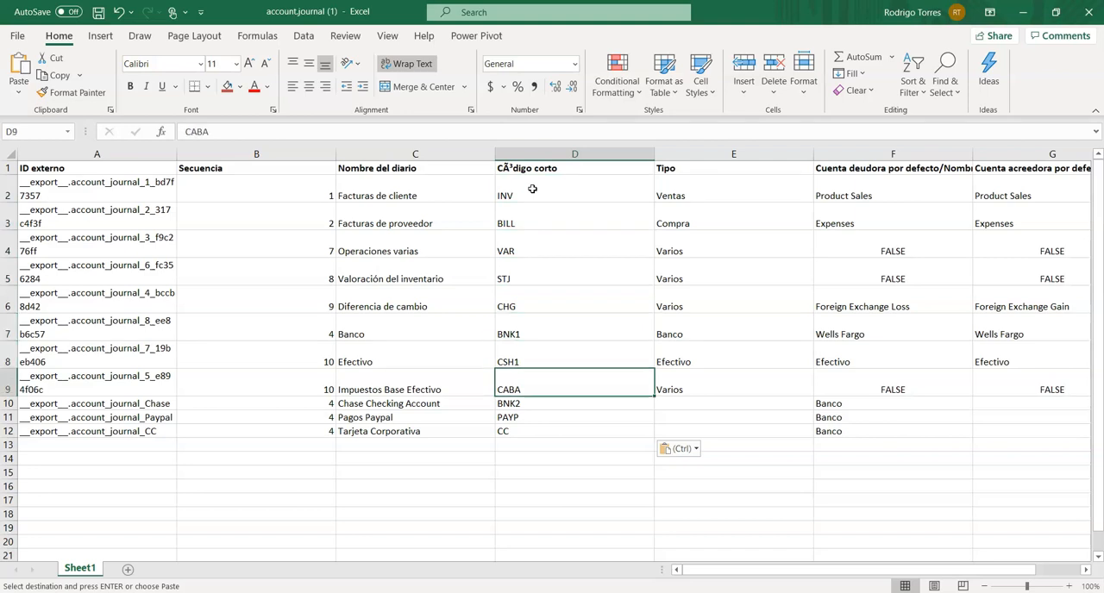
pyautogui.press('Down')
pyautogui.press('Down')
pyautogui.press('Down')
pyautogui.press('Up')
pyautogui.press('Up')
pyautogui.press('Up')
pyautogui.press('Up')
pyautogui.click(532, 189)
pyautogui.press('Down')
# - Narrow the short code column D and fill the Tipo cell E10 of the Chase journal with Banco
pyautogui.moveTo(653, 154); pyautogui.dragTo(594, 153)
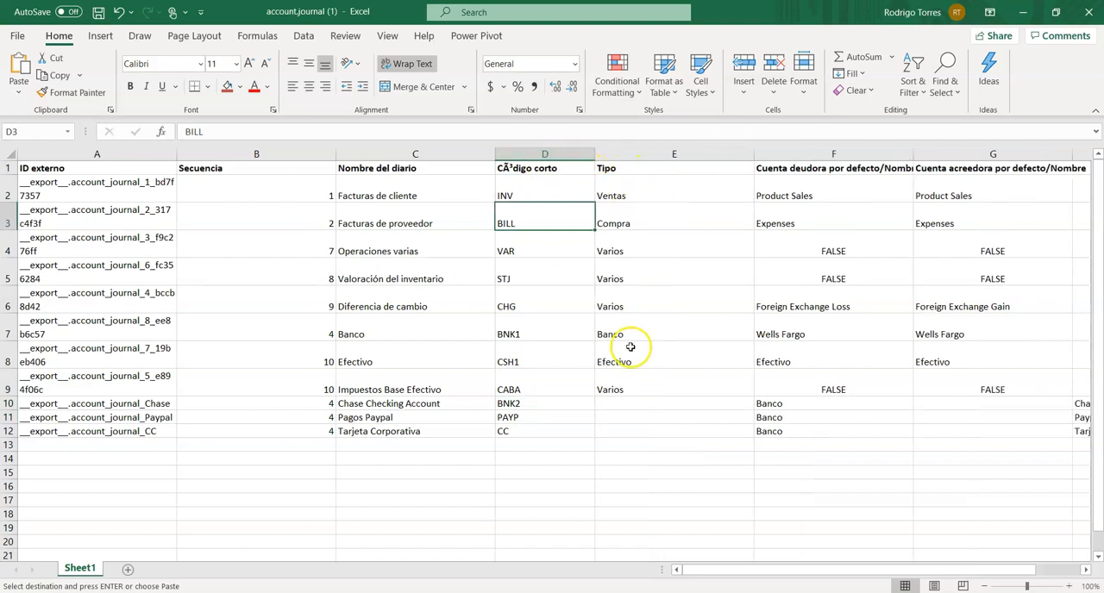
pyautogui.click(624, 403)
pyautogui.hotkey('ctrl', 'v')
pyautogui.press('Return')
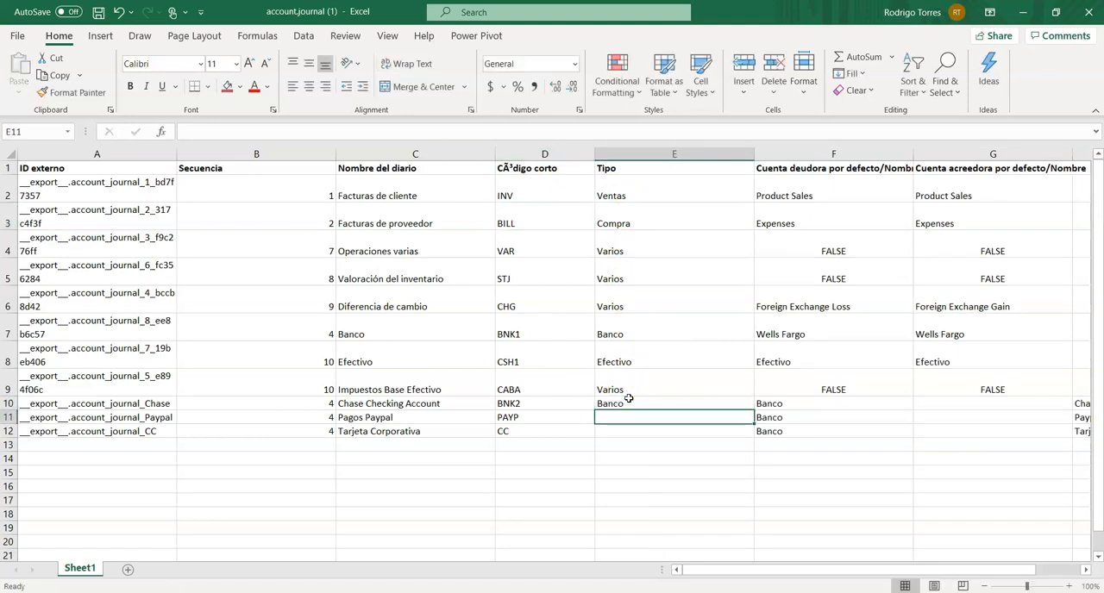
# - Copy the three Banco values from F10:F12 into the Tipo cells E10:E12
pyautogui.moveTo(811, 404); pyautogui.dragTo(805, 434)
pyautogui.rightClick(789, 402)
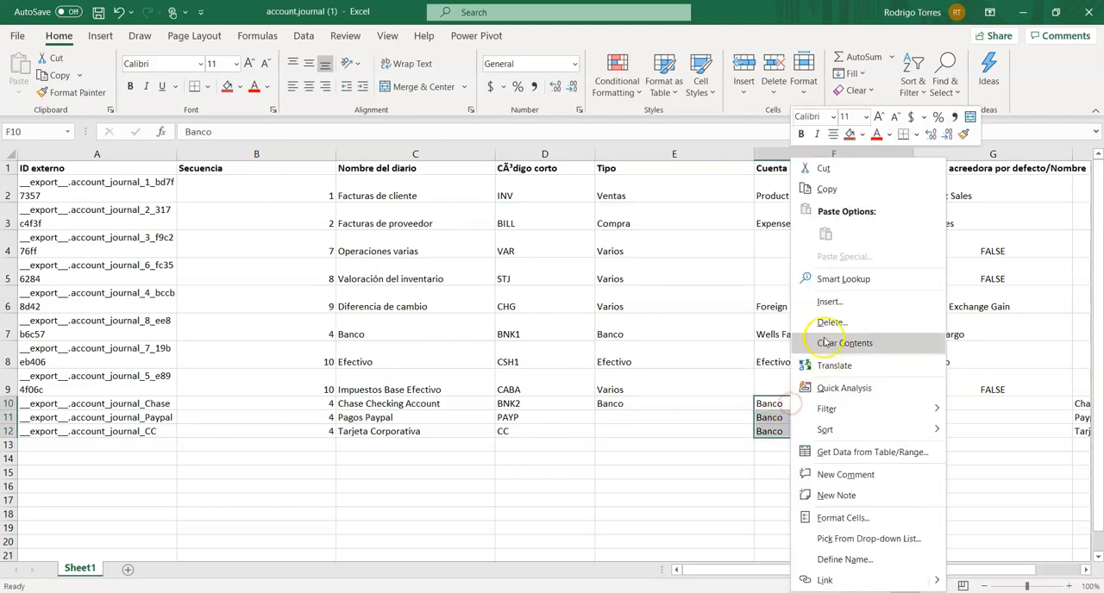
pyautogui.click(826, 191)
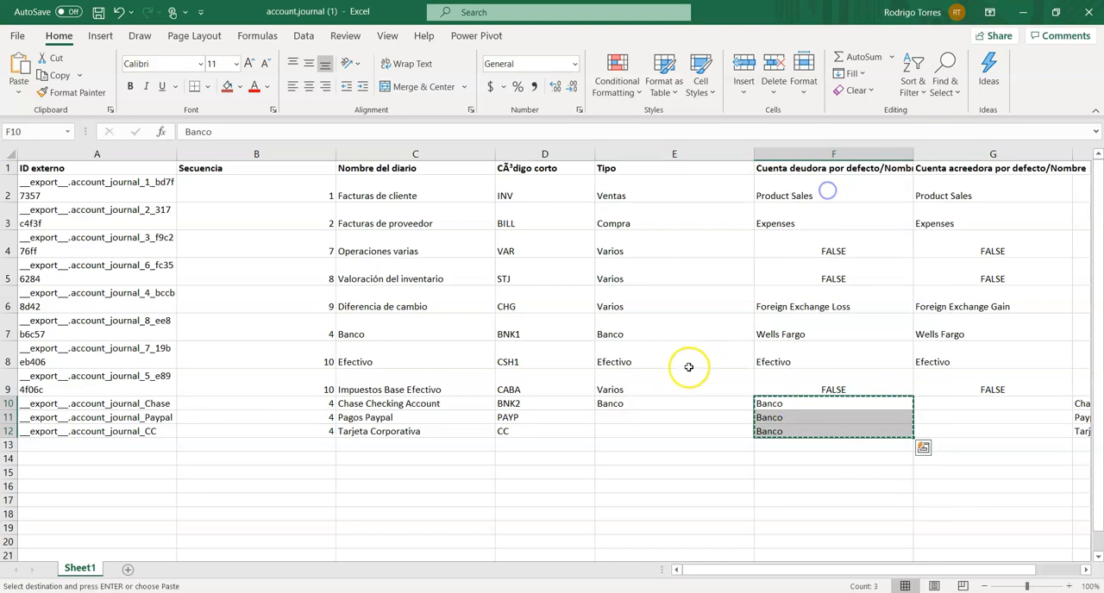
pyautogui.click(638, 402)
pyautogui.hotkey('shift', 'Down')
pyautogui.hotkey('shift', 'Down')
pyautogui.press('Return')
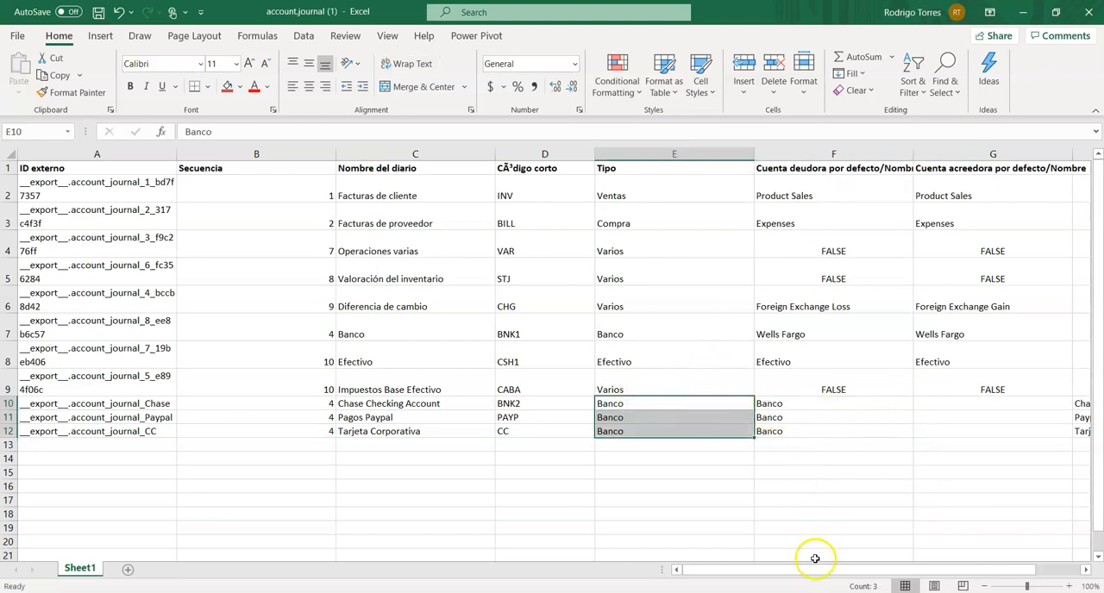
# - Move the Chase Bank, Paypal and Tarjeta Corporativa account names from H10:I12 into the default debit and credit account columns, F10:G12
pyautogui.moveTo(825, 572); pyautogui.dragTo(910, 575)
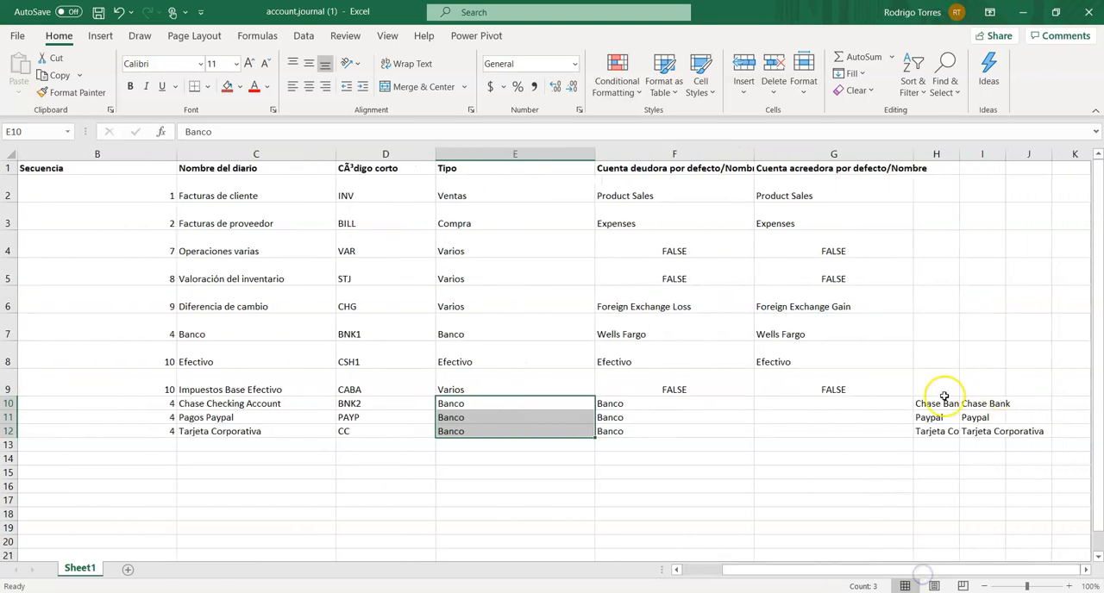
pyautogui.moveTo(943, 402); pyautogui.dragTo(961, 423)
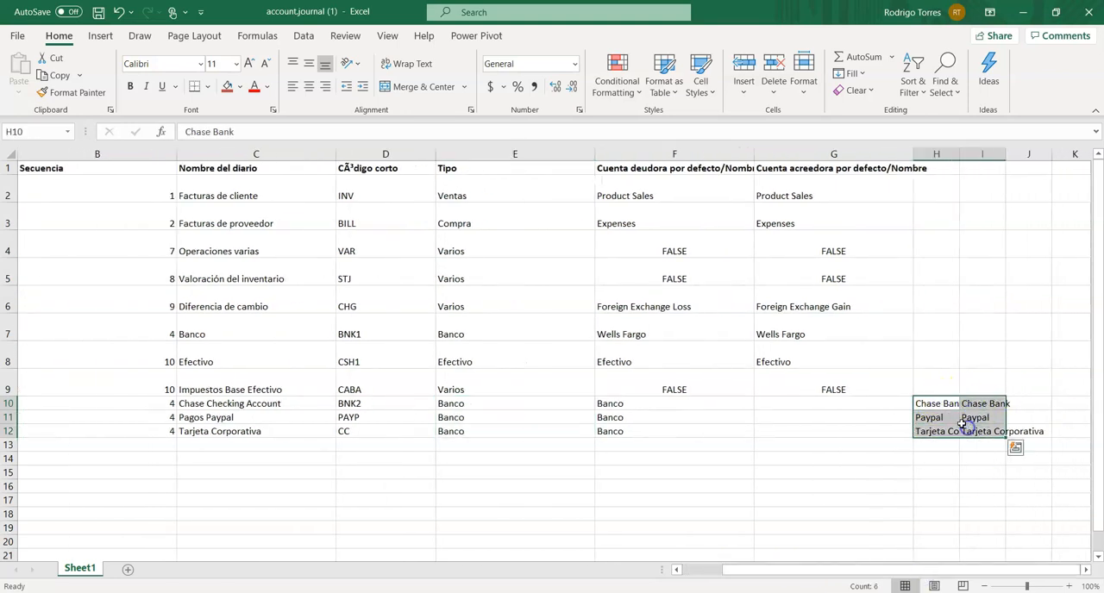
pyautogui.rightClick(945, 402)
pyautogui.click(977, 168)
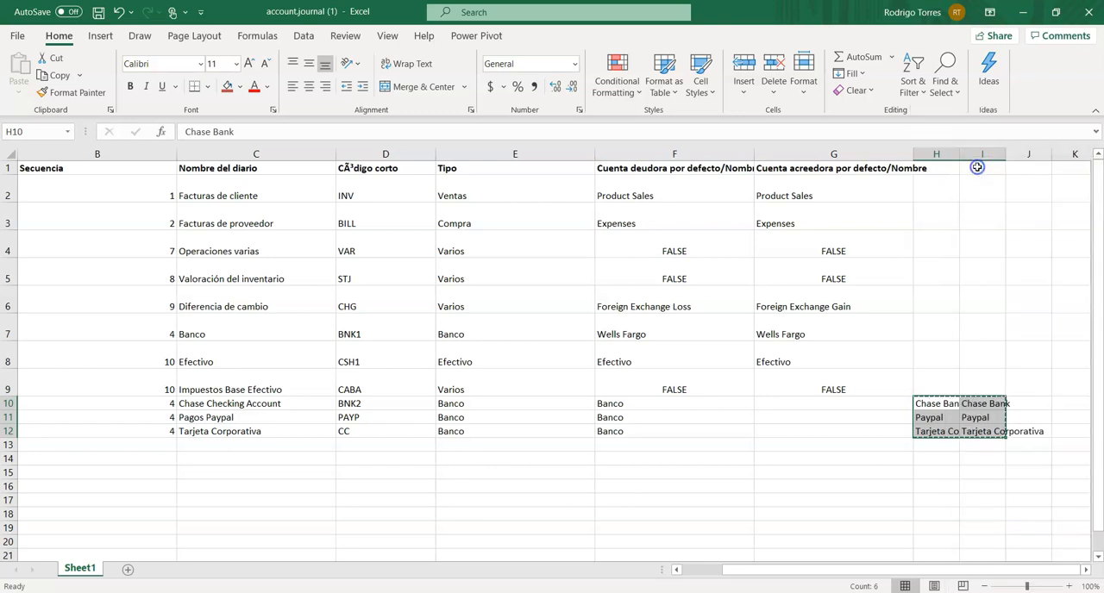
pyautogui.click(657, 401)
pyautogui.hotkey('ctrl', 'v')
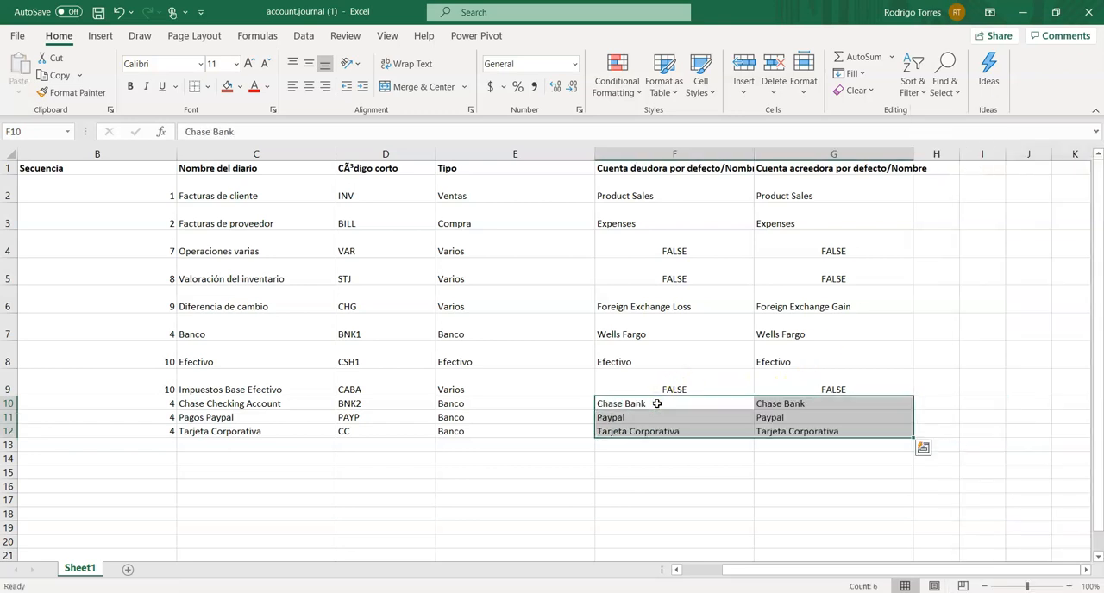
pyautogui.click(666, 500)
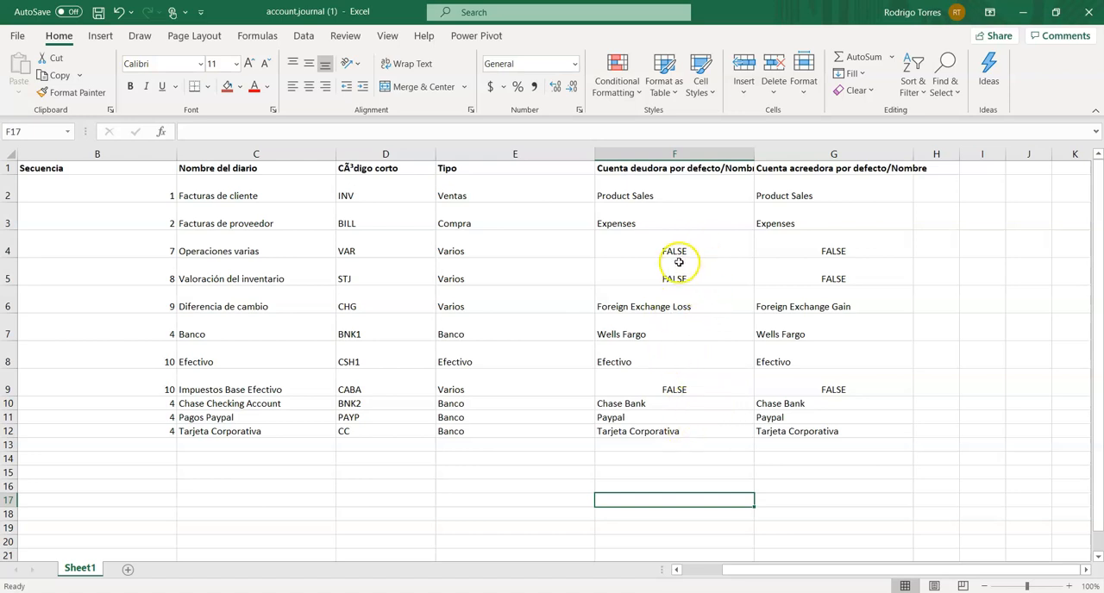
pyautogui.moveTo(785, 573); pyautogui.dragTo(733, 572)
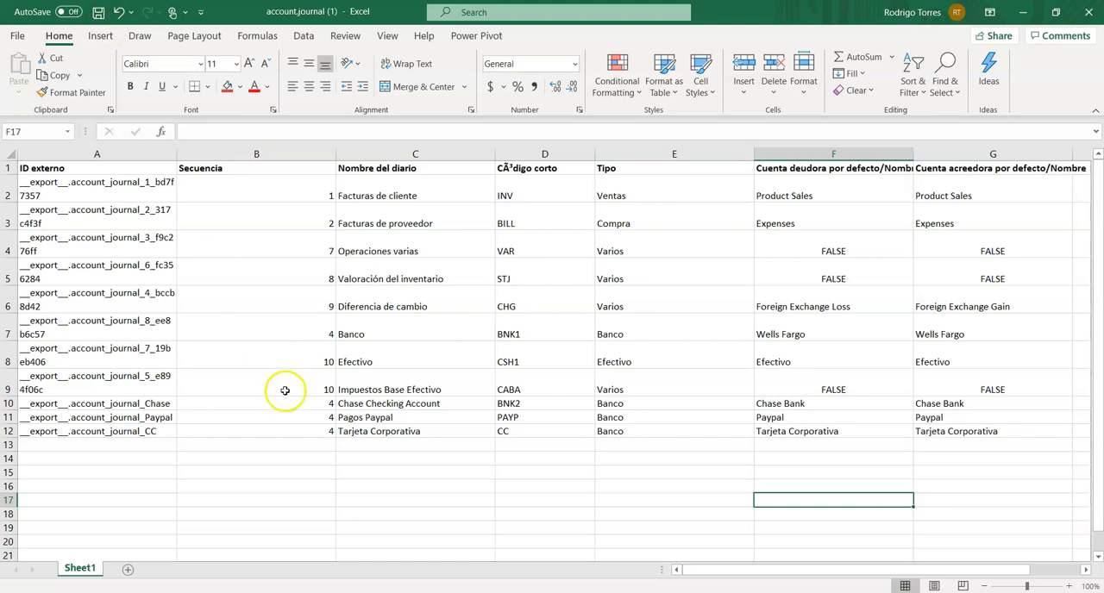
# - Switch to the Odoo Diarios window in Chrome and close the export dialog
pyautogui.click(439, 592)
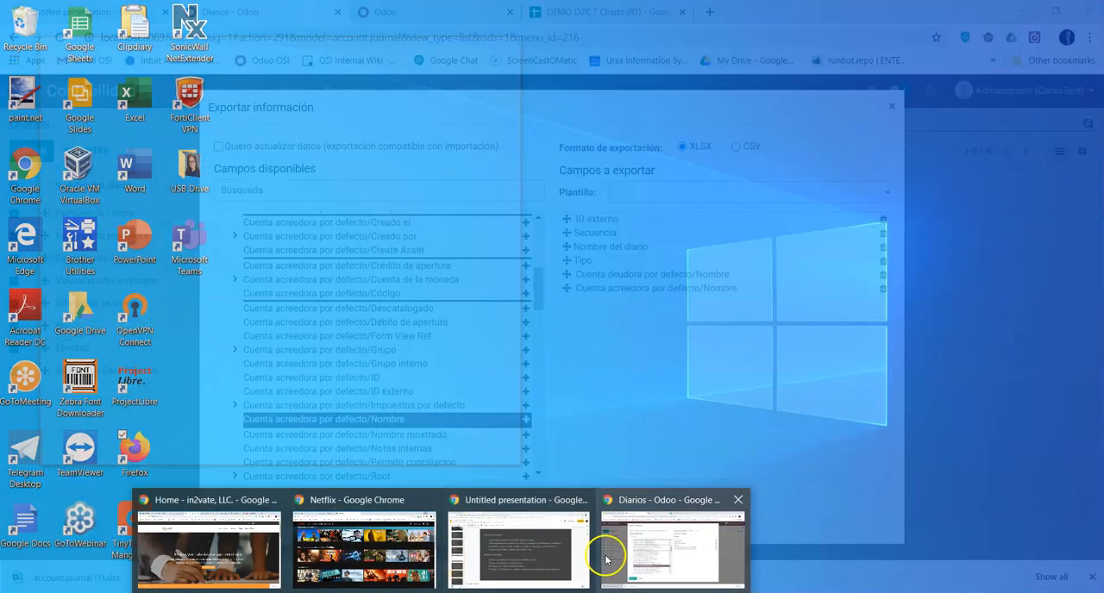
pyautogui.click(609, 552)
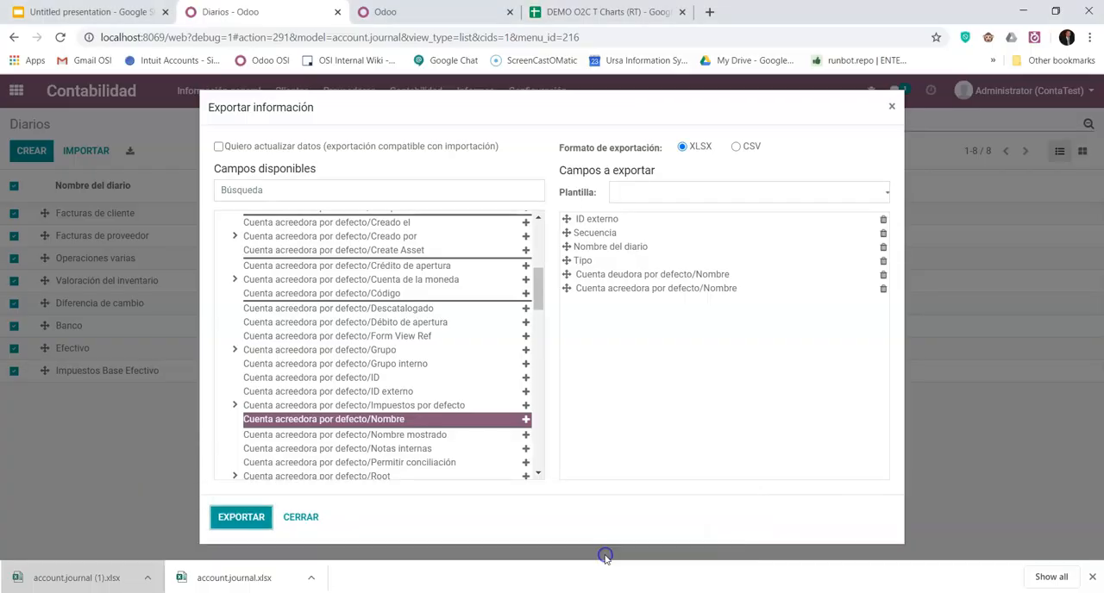
pyautogui.click(300, 517)
# - Start an import for the journals and load the file account.journal (1) from the Downloads folder
pyautogui.click(87, 150)
pyautogui.click(71, 155)
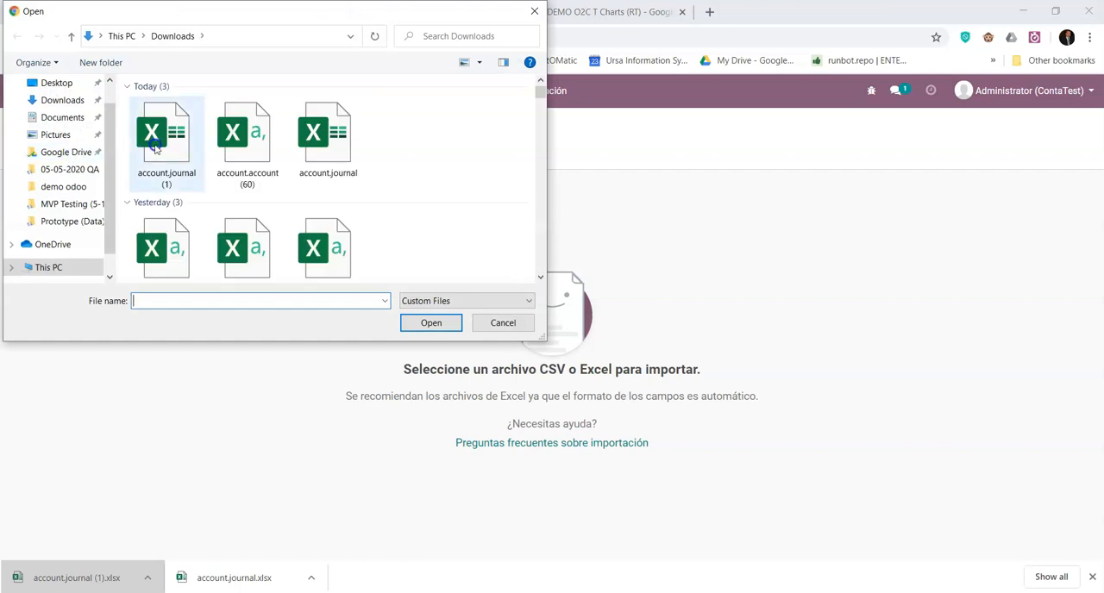
pyautogui.doubleClick(155, 148)
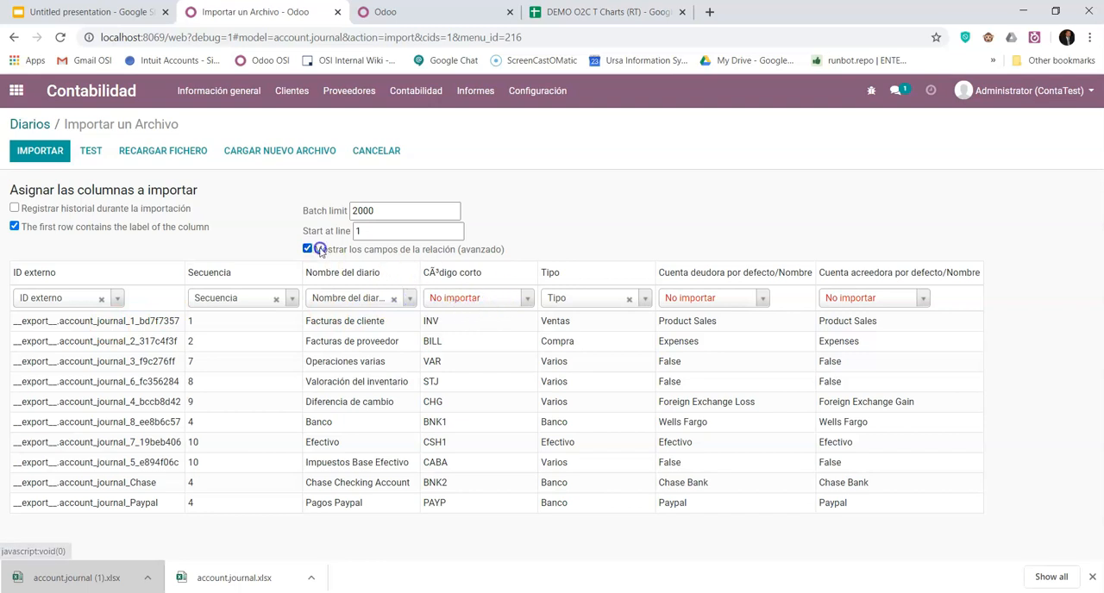
# - Map the short code column of the journal import to the Código corto field
pyautogui.click(529, 293)
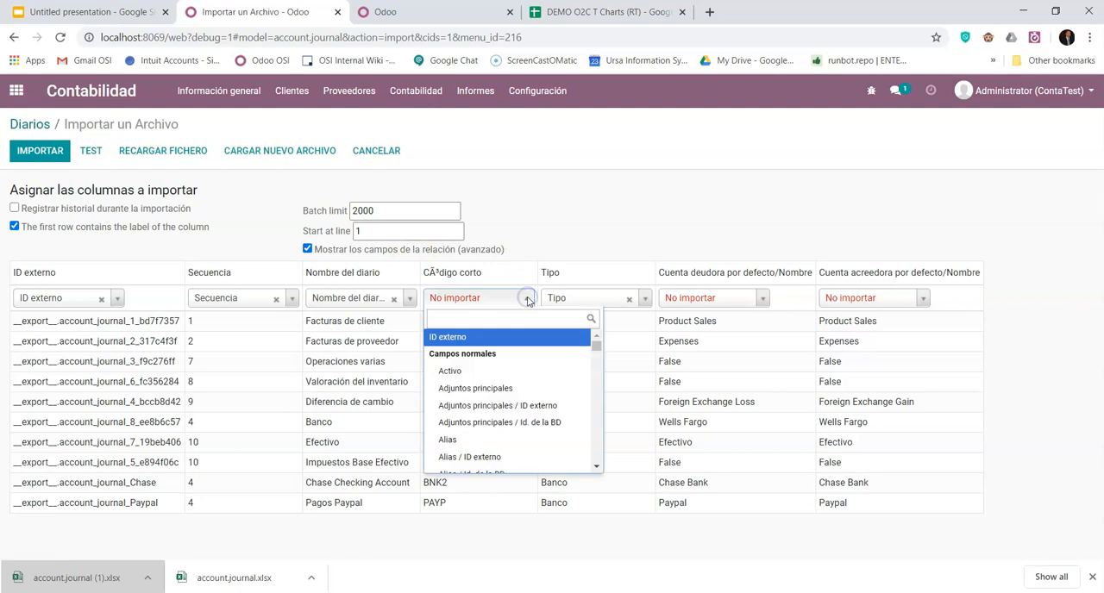
pyautogui.scroll(-3, 518, 422)
pyautogui.scroll(-3, 524, 457)
pyautogui.scroll(5, 510, 426)
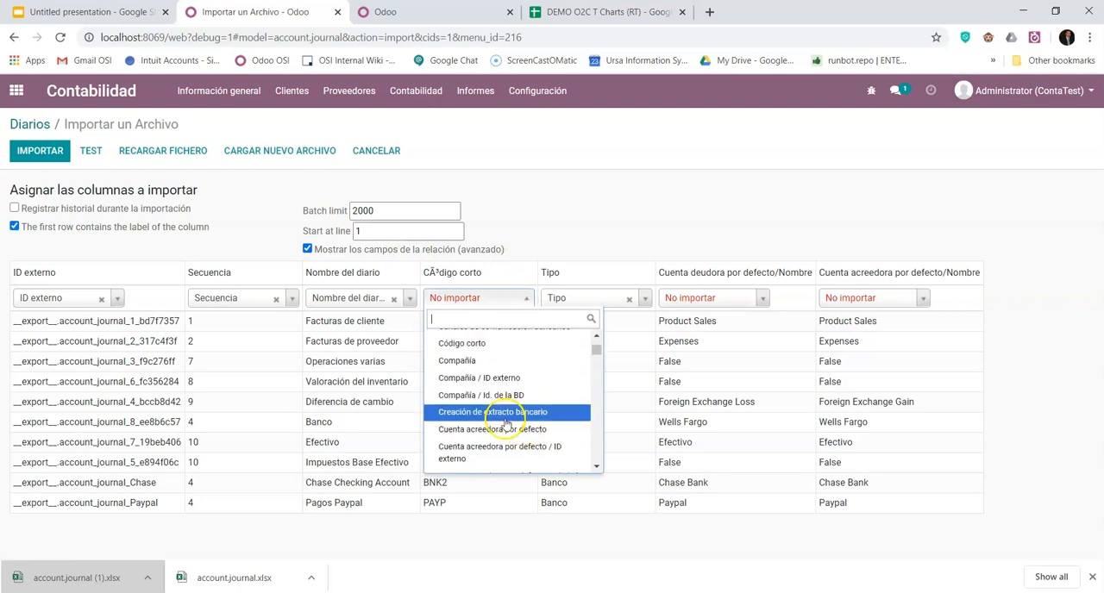
pyautogui.click(483, 343)
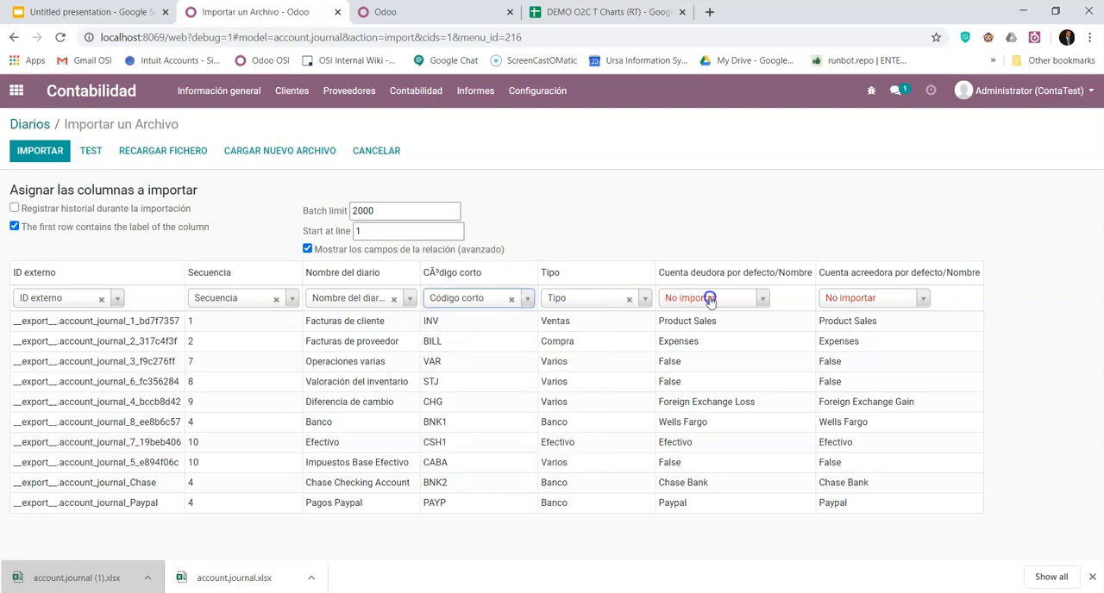
# - Map the Cuenta deudora por defecto/Nombre column to the Cuenta deudora por defecto field
pyautogui.click(756, 299)
pyautogui.scroll(-5, 729, 419)
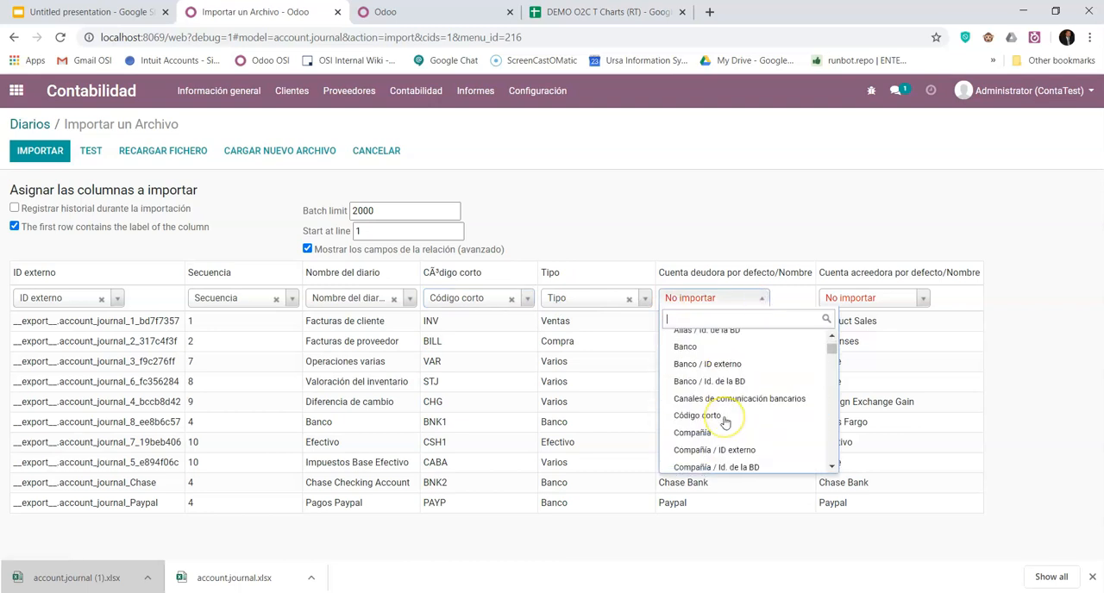
pyautogui.scroll(-2, 725, 421)
pyautogui.scroll(-4, 725, 421)
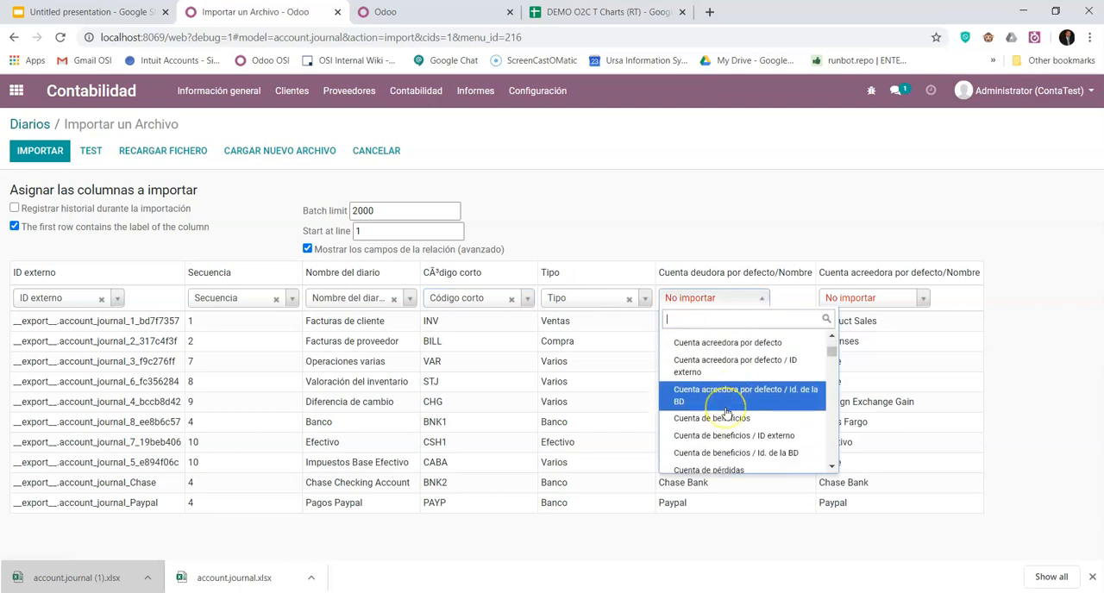
pyautogui.scroll(3, 728, 405)
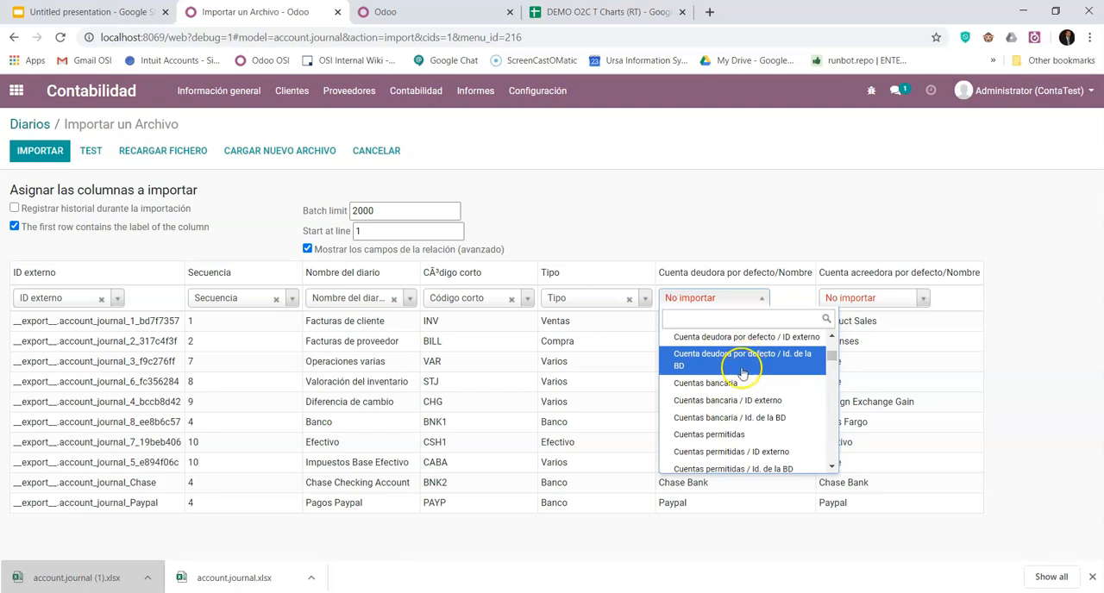
pyautogui.click(736, 393)
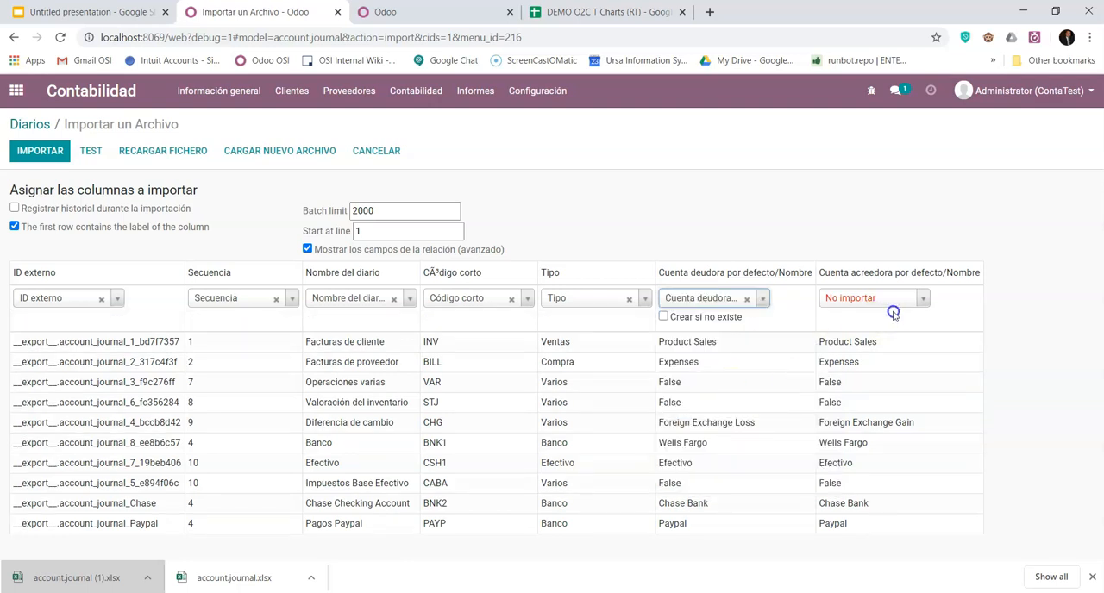
# - Map the Cuenta acreedora por defecto/Nombre column to the Cuenta acreedora por defecto field
pyautogui.click(915, 298)
pyautogui.scroll(-3, 899, 380)
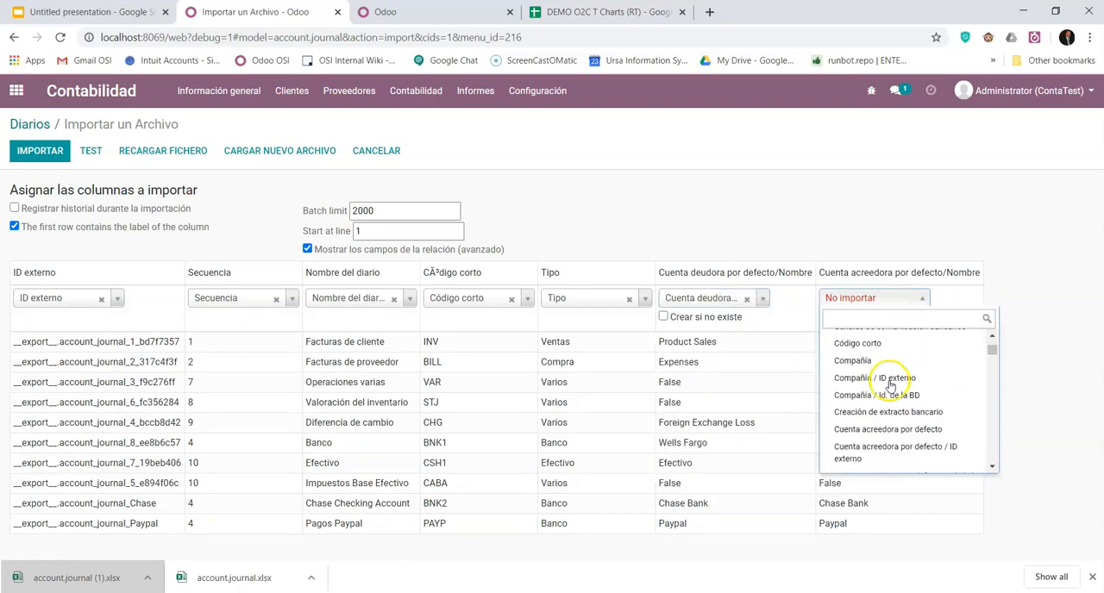
pyautogui.click(893, 429)
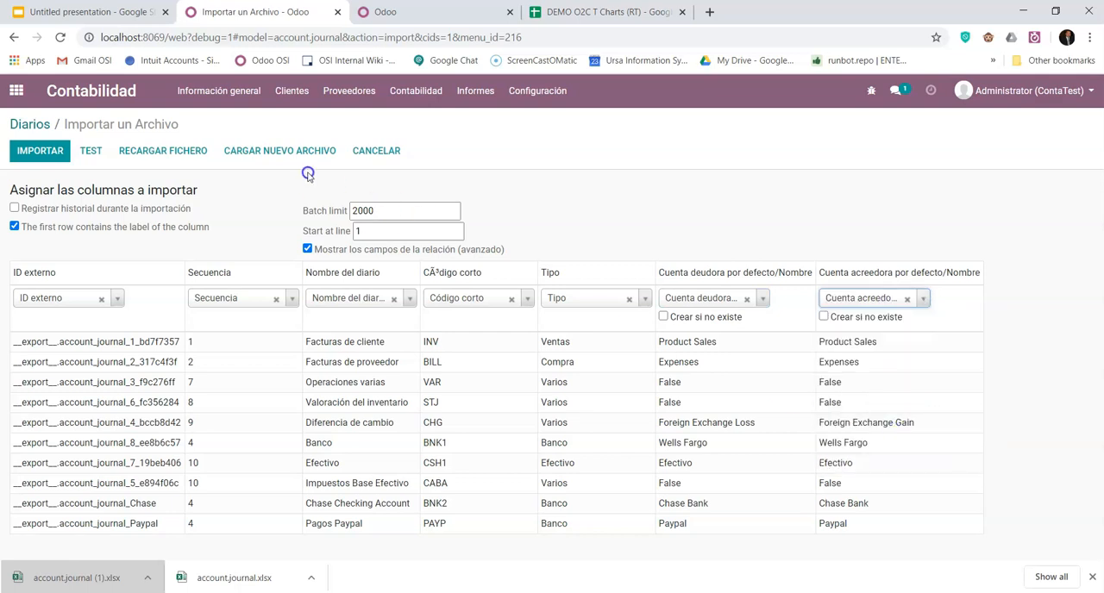
# - Test the journal import and review the reported errors against the file's rows
pyautogui.click(91, 150)
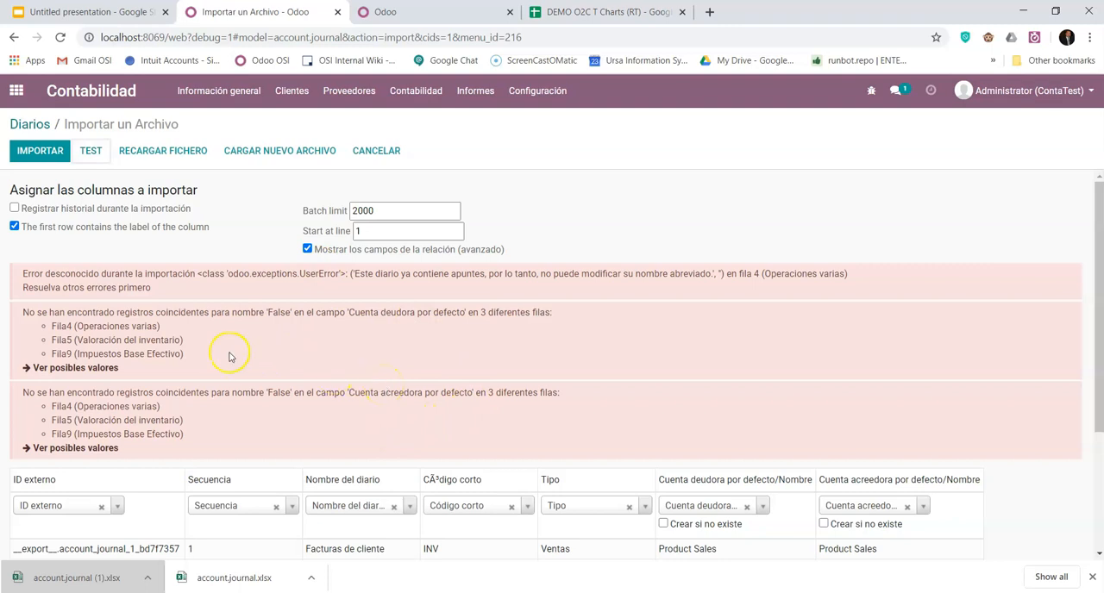
pyautogui.scroll(-3, 336, 367)
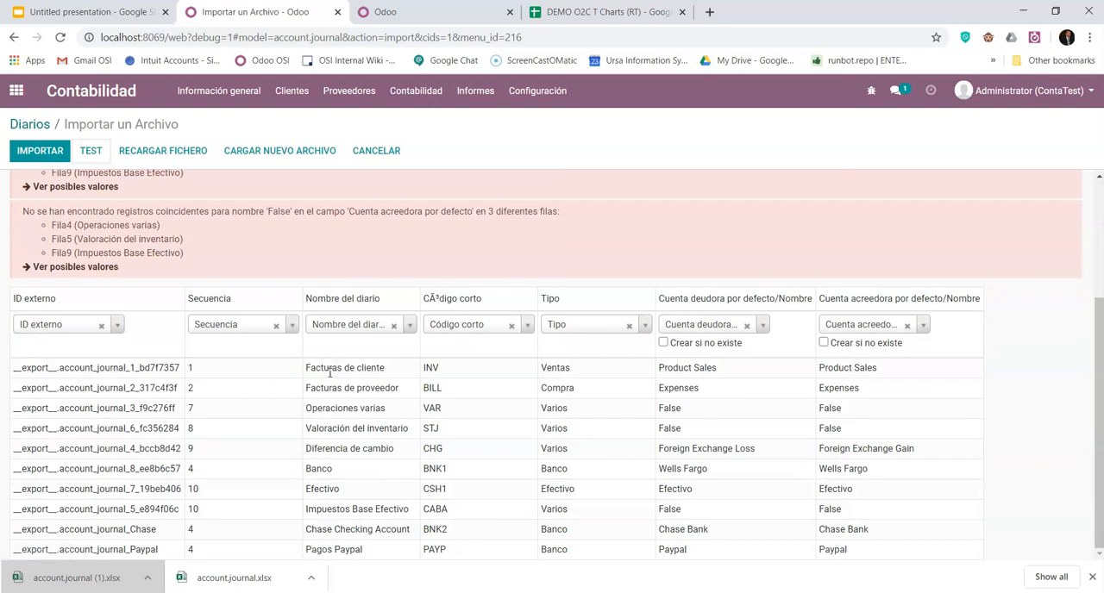
pyautogui.scroll(1, 298, 379)
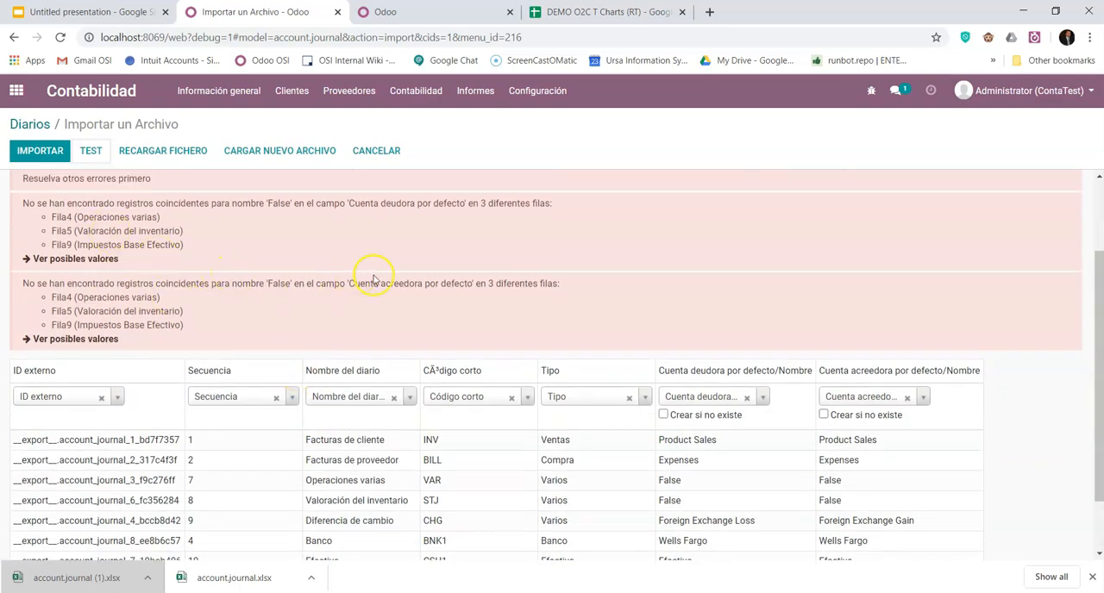
# - Clear the field mappings of the default debit and credit account columns and test the import again
pyautogui.scroll(-1, 679, 309)
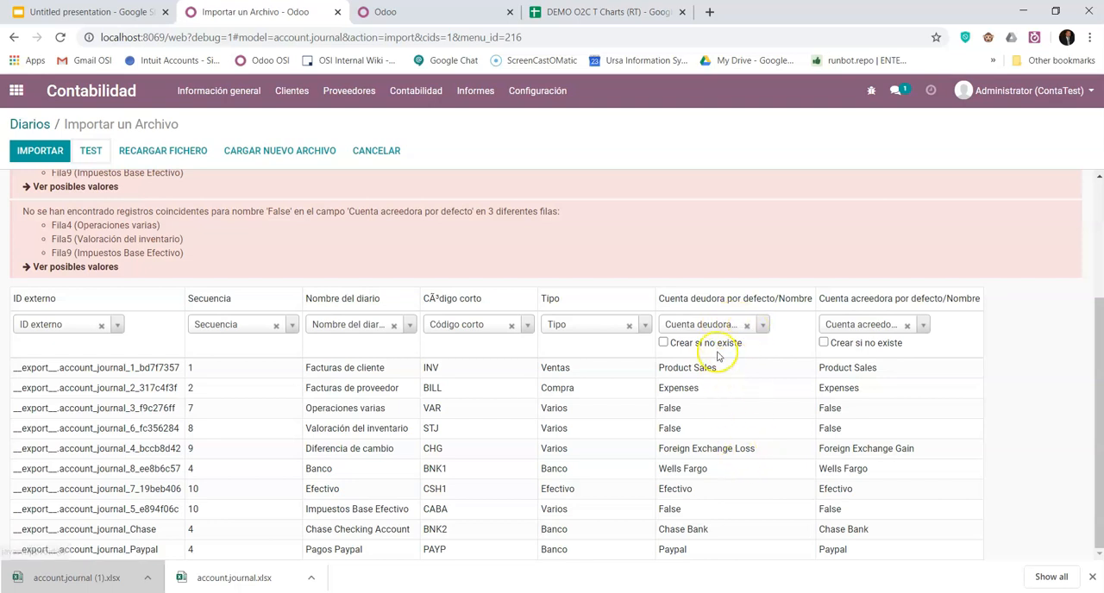
pyautogui.click(747, 328)
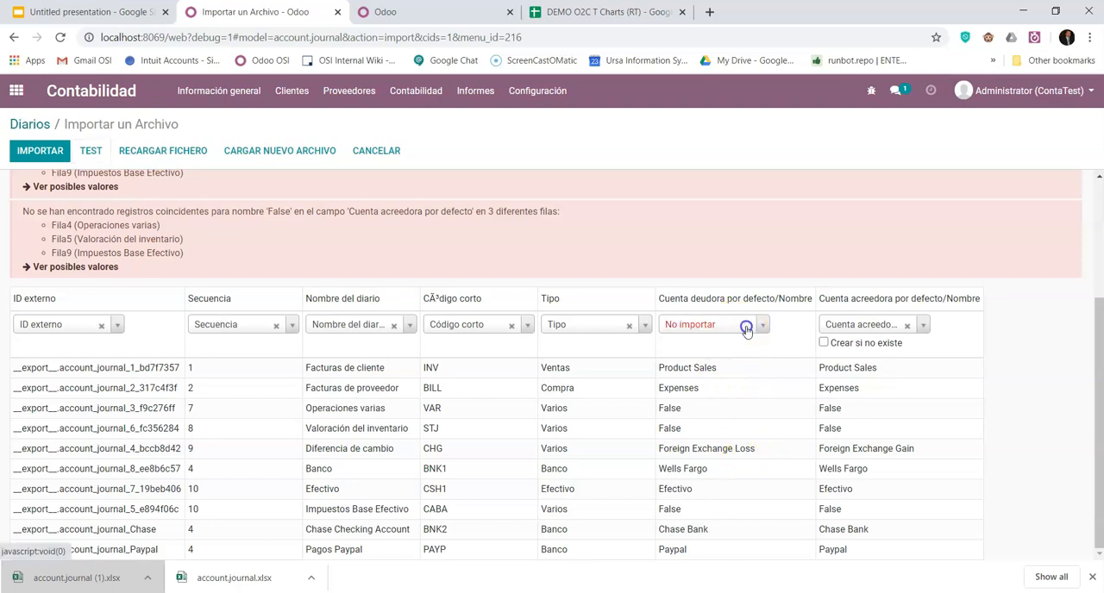
pyautogui.click(910, 325)
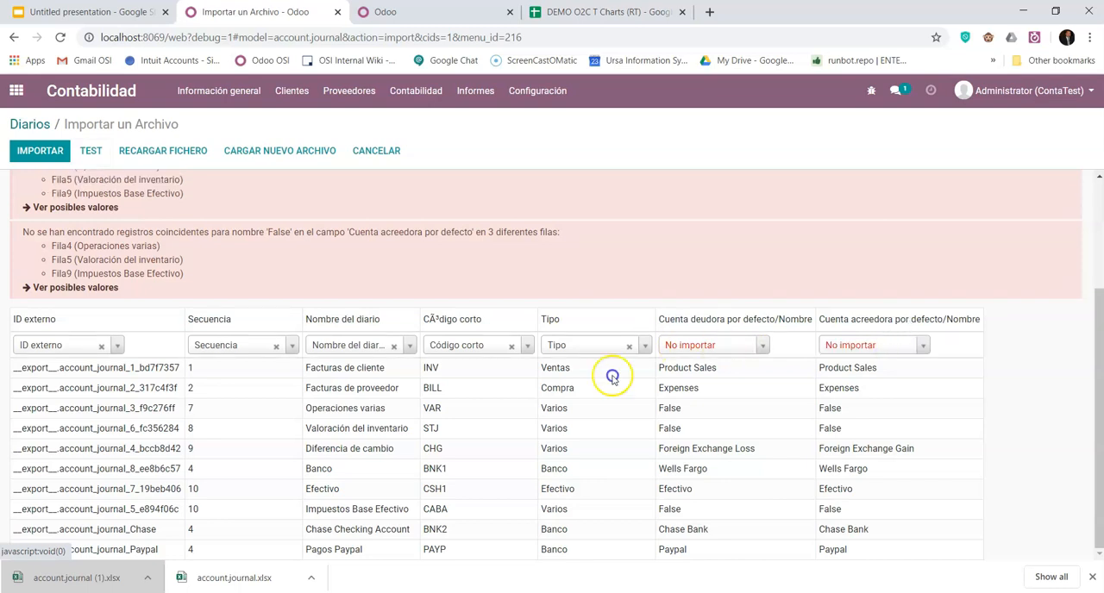
pyautogui.scroll(-2, 536, 387)
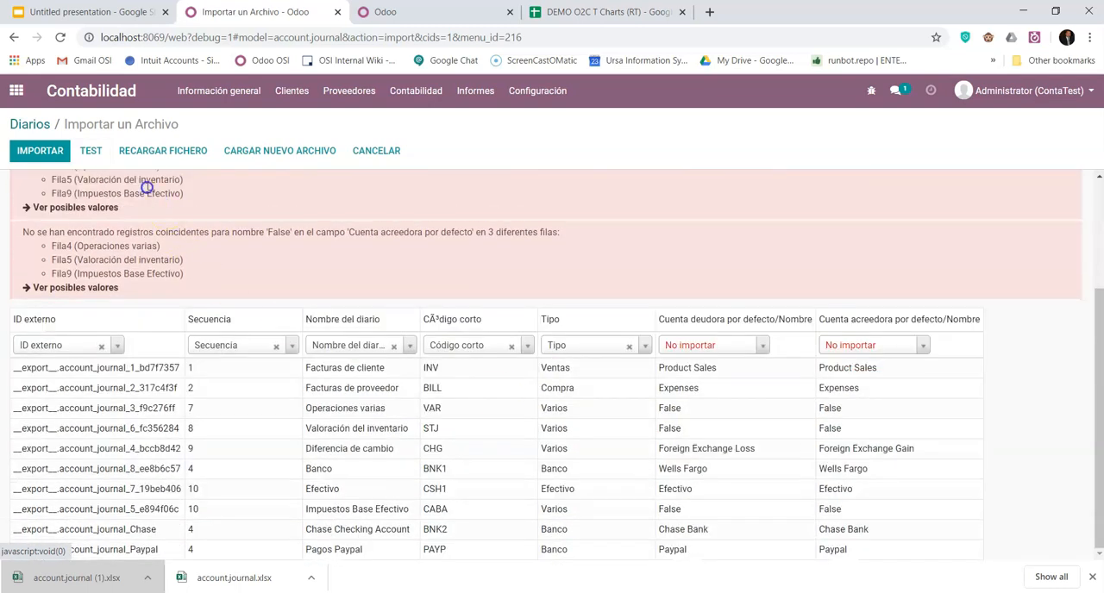
pyautogui.click(90, 151)
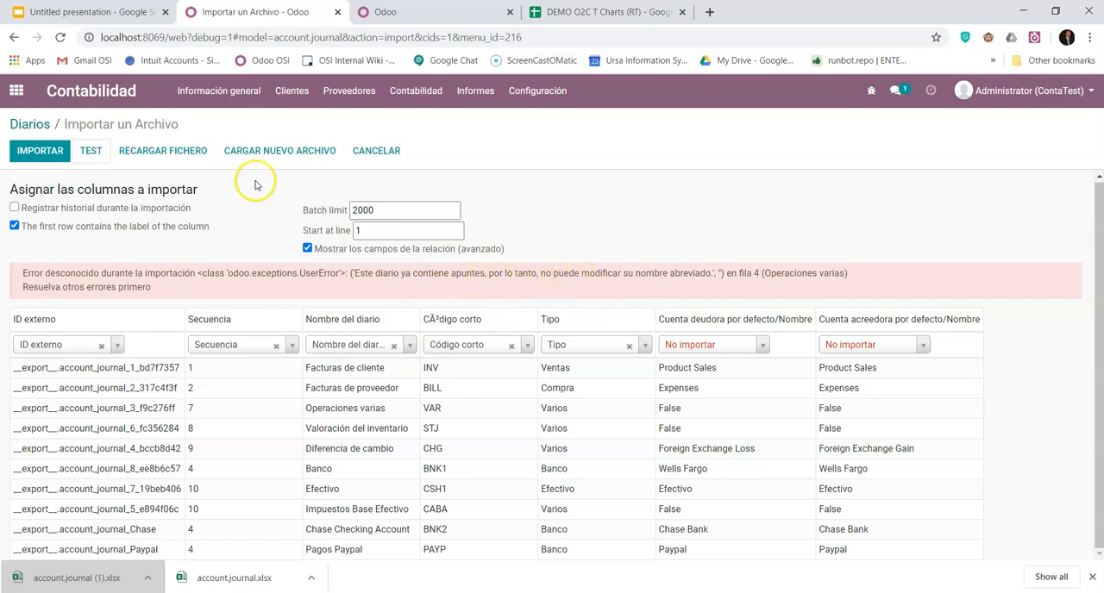
# - Duplicate the import's browser tab and open the Asientos contables list of the Contabilidad app in it
pyautogui.rightClick(283, 9)
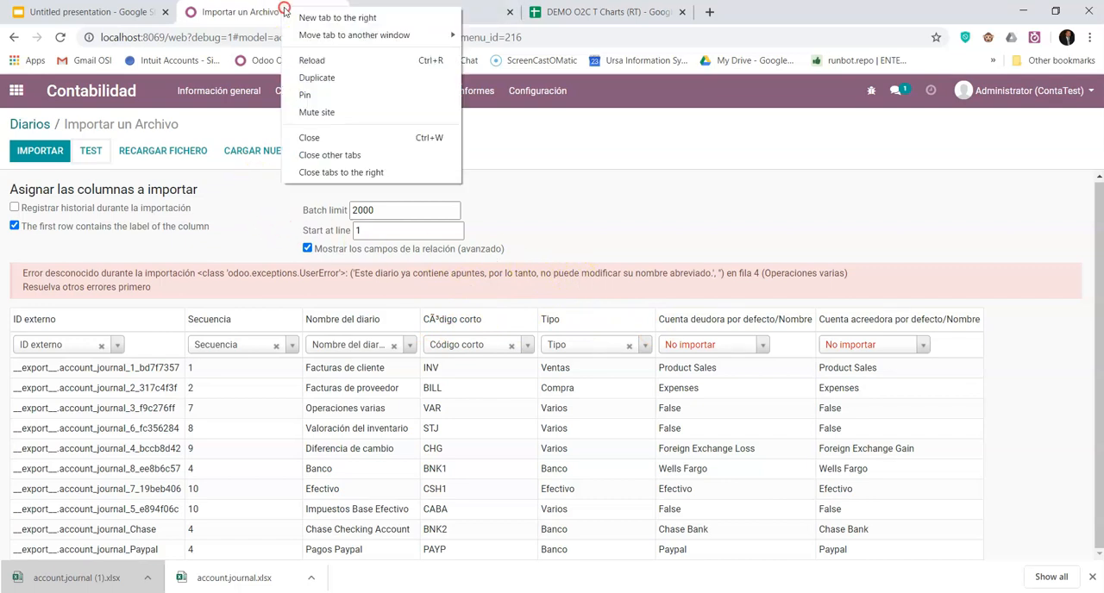
pyautogui.click(332, 77)
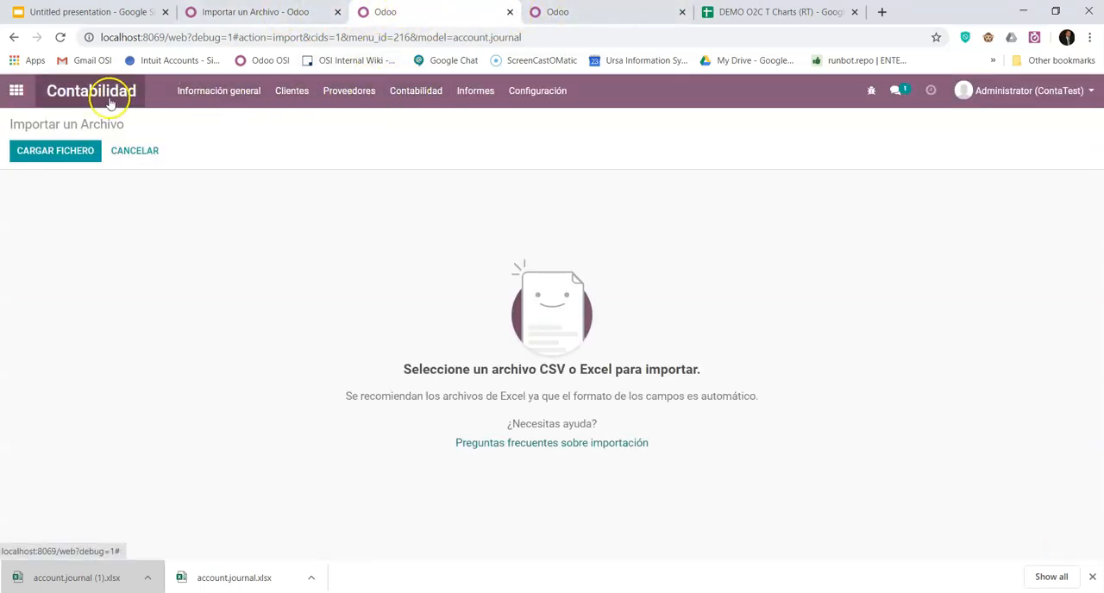
pyautogui.click(19, 91)
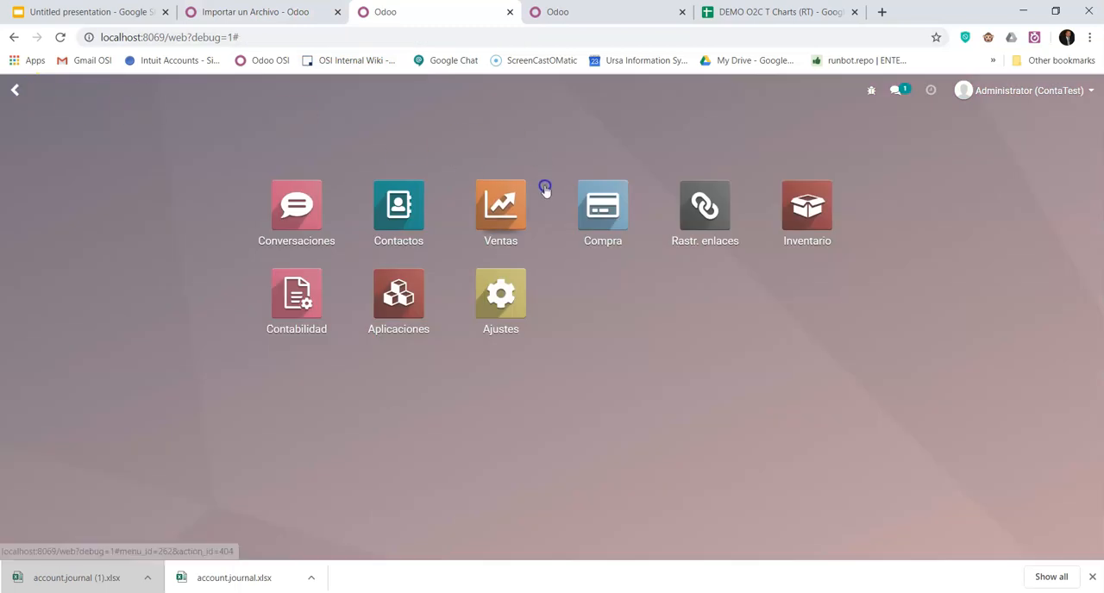
pyautogui.click(320, 297)
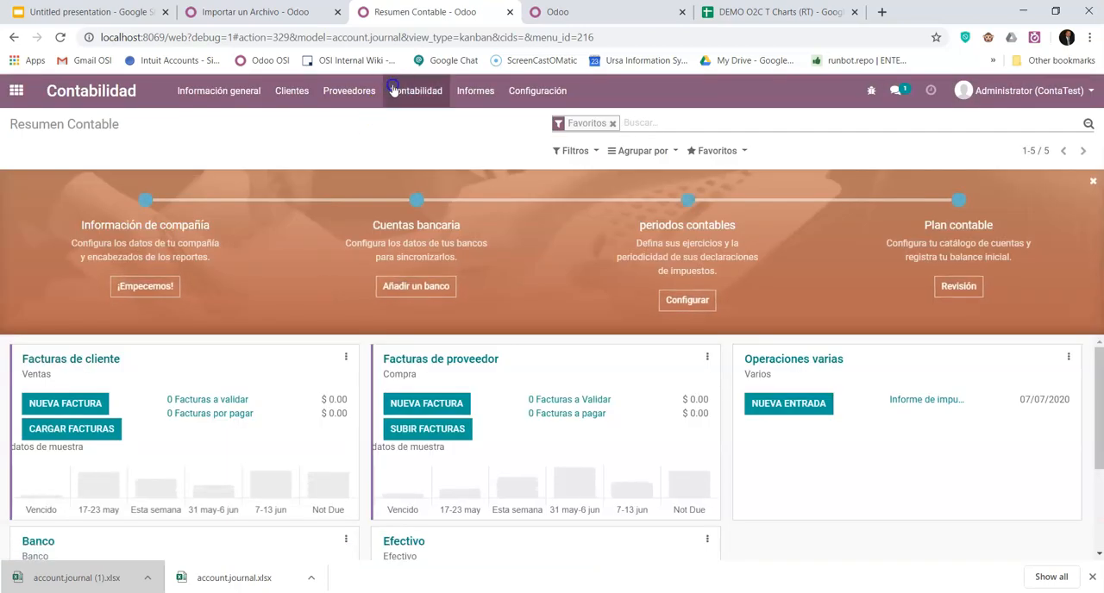
pyautogui.click(401, 93)
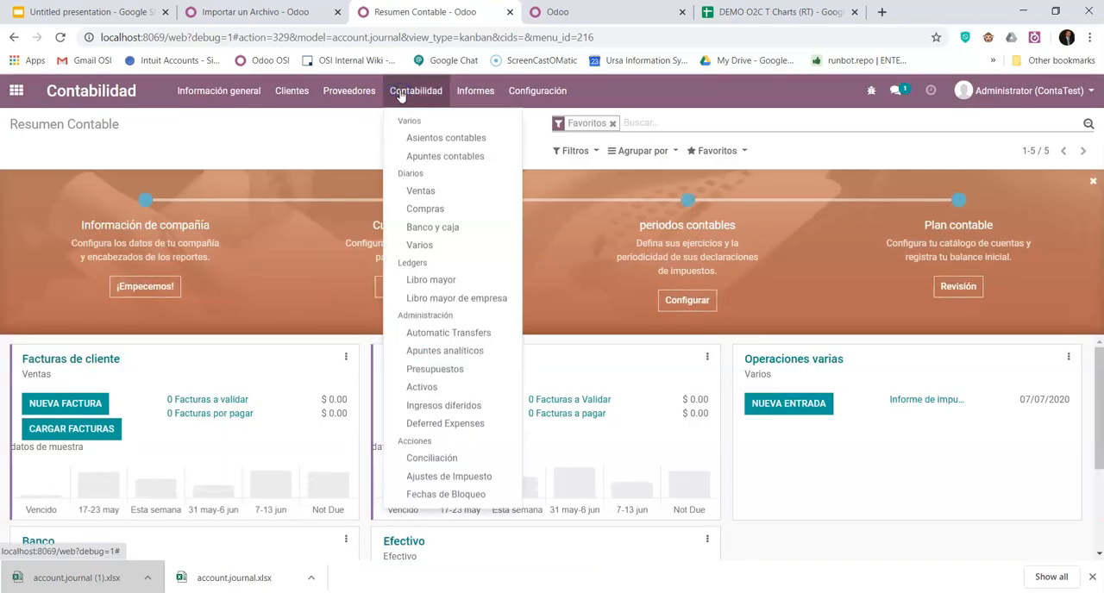
pyautogui.click(349, 91)
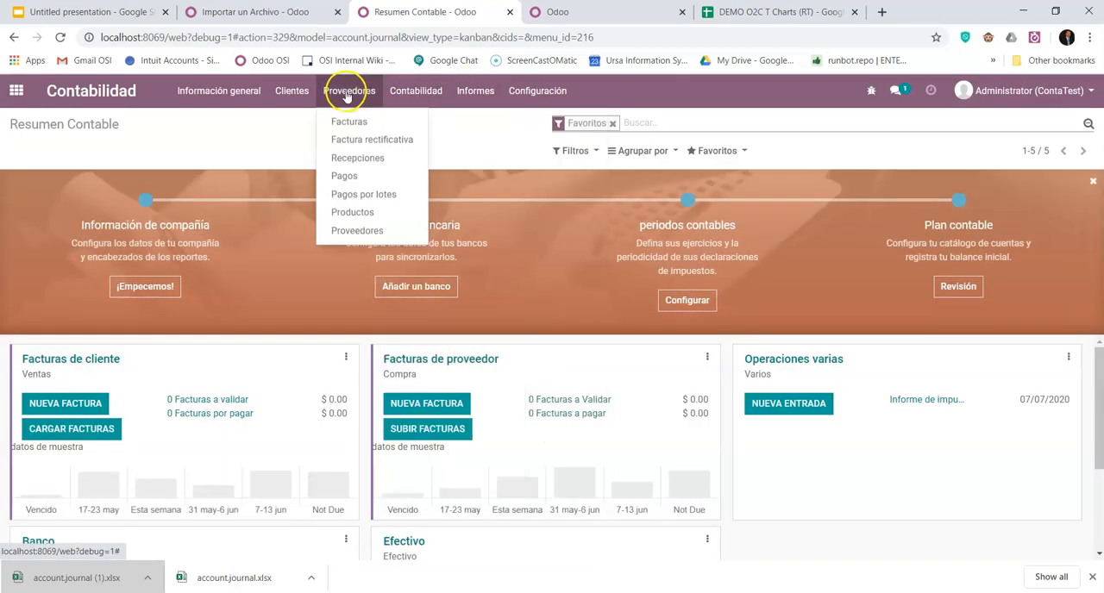
pyautogui.click(402, 91)
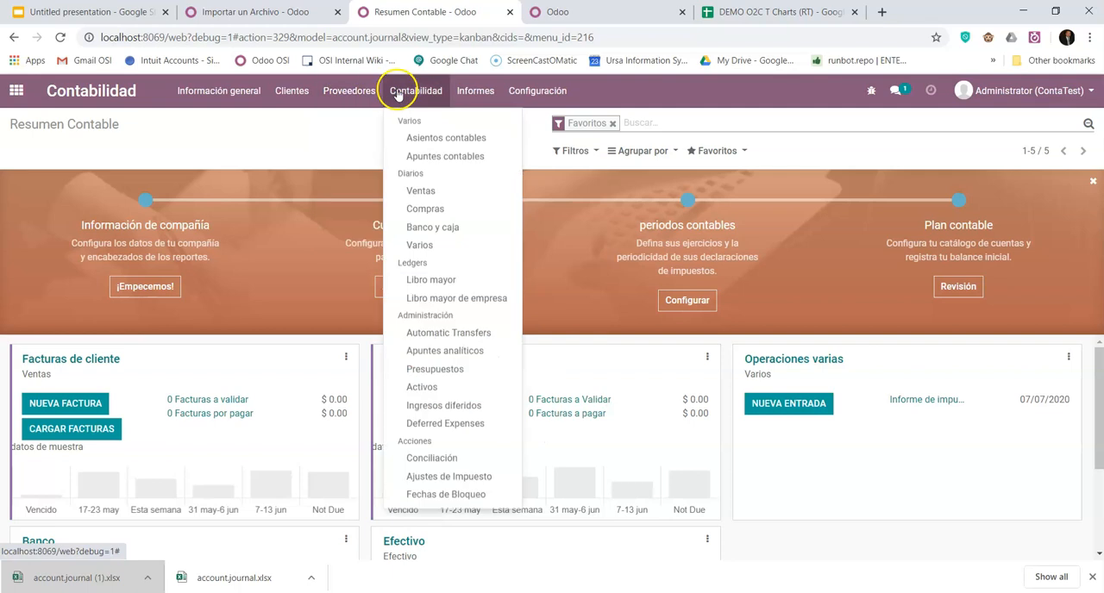
pyautogui.click(420, 135)
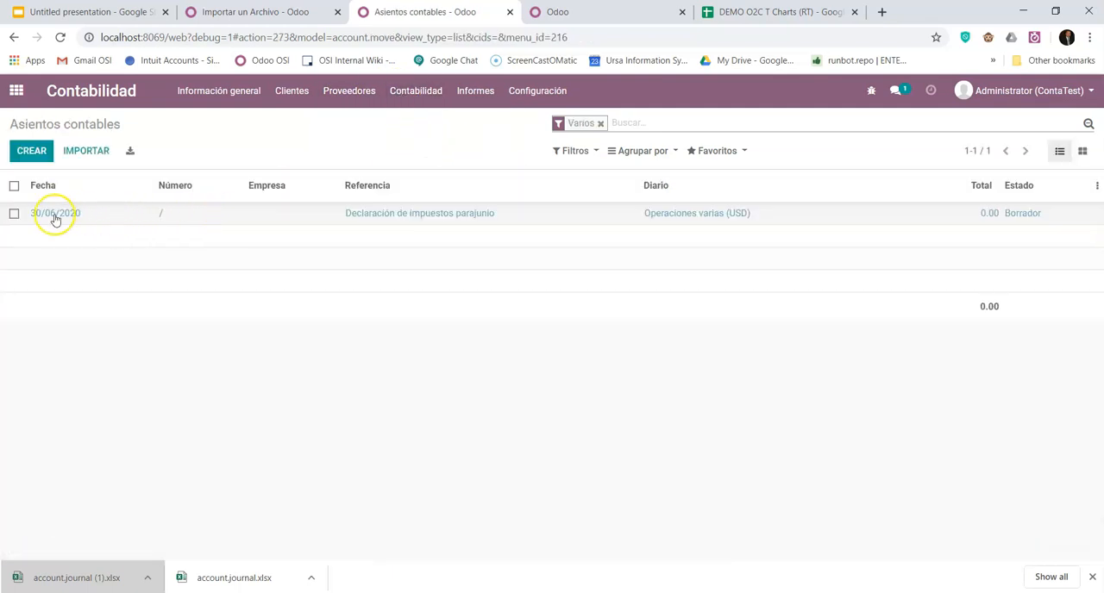
# - Delete the draft journal entry dated 30/06/2020 from the Operaciones varias journal
pyautogui.click(14, 213)
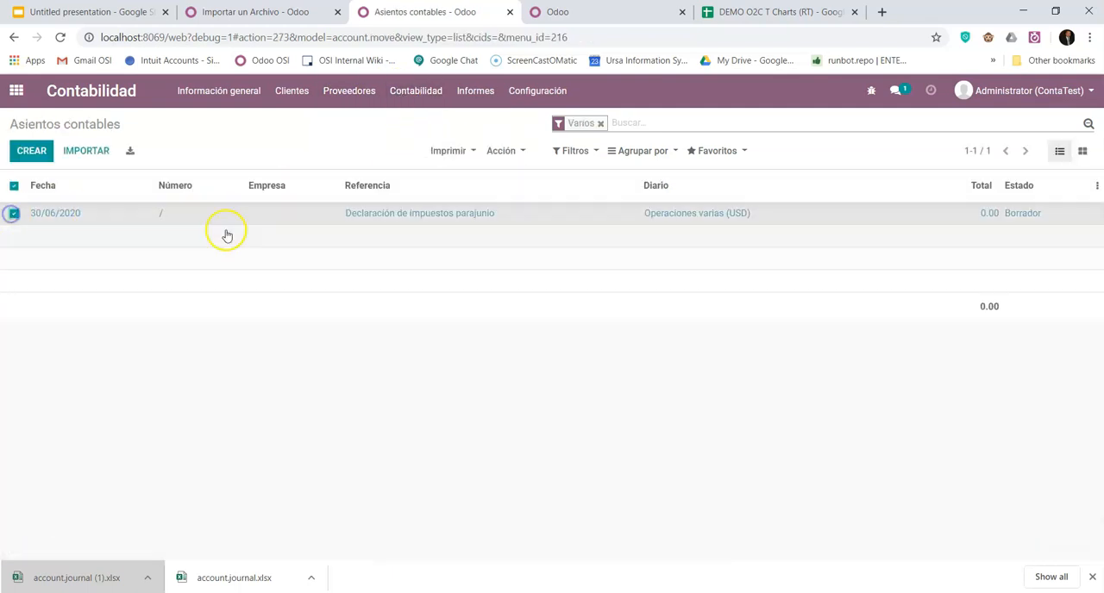
pyautogui.click(507, 151)
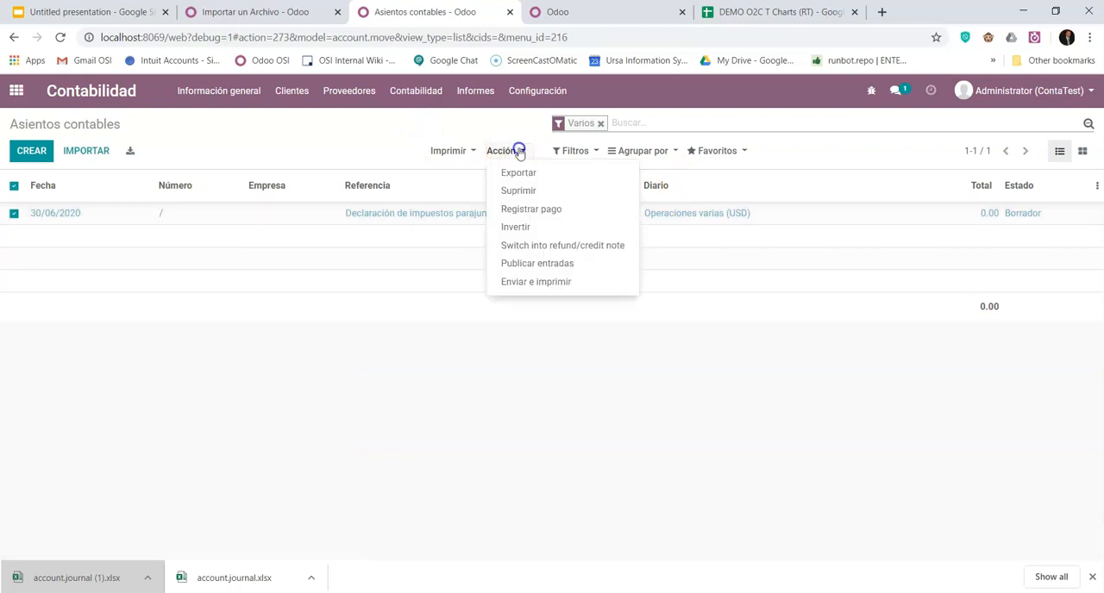
pyautogui.click(518, 192)
pyautogui.click(359, 186)
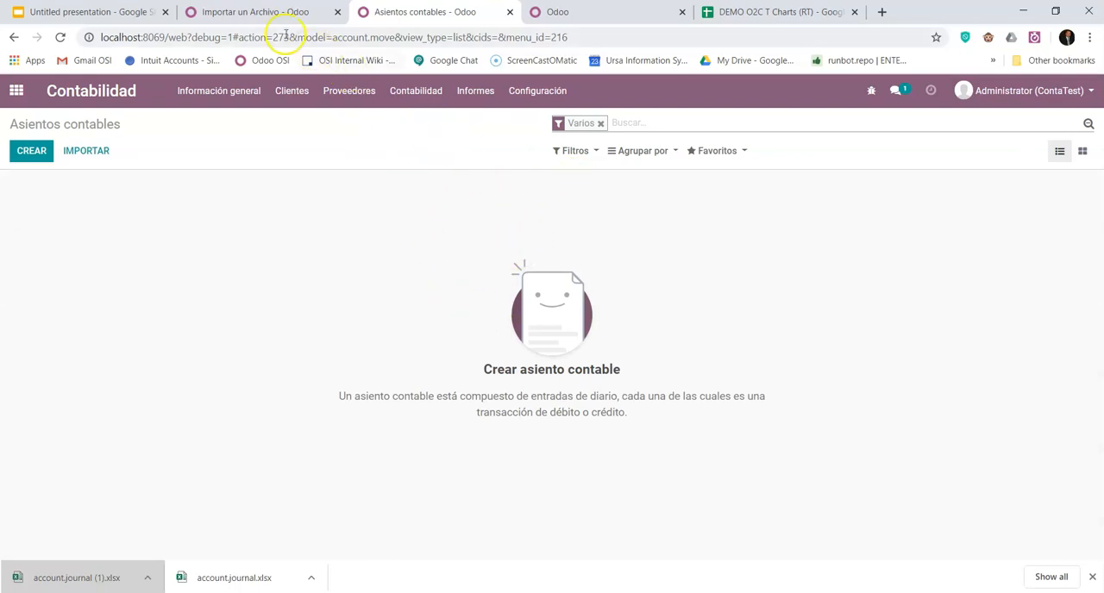
# - Return to the journal import, test the file again and import the journals
pyautogui.click(272, 12)
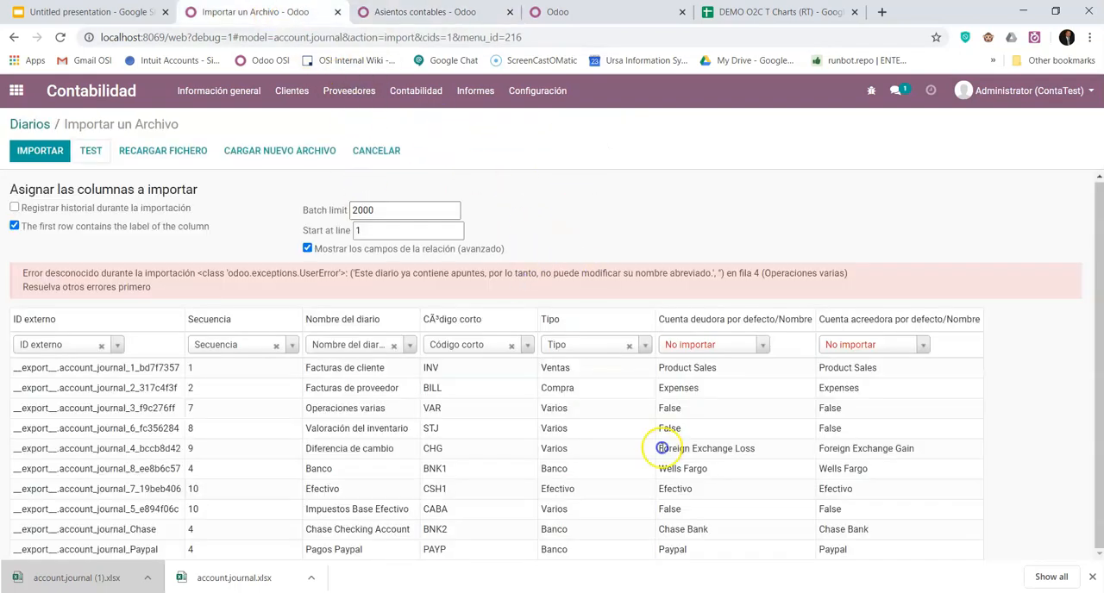
pyautogui.click(95, 150)
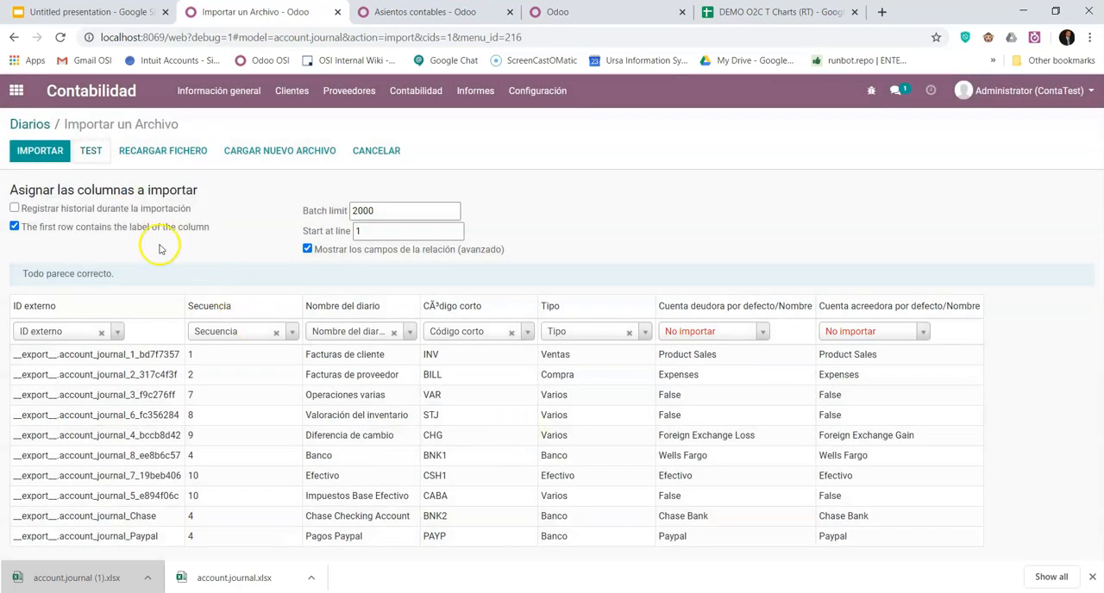
pyautogui.click(48, 148)
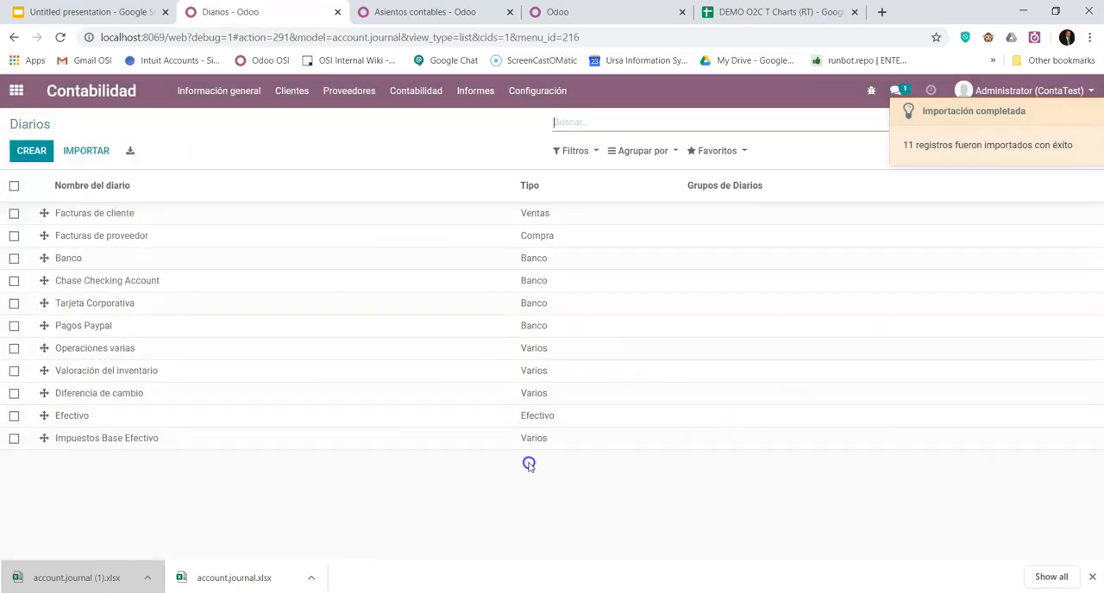
# - Check the default debit and credit accounts of the imported bank journals, from Banco through Pagos Paypal
pyautogui.click(68, 258)
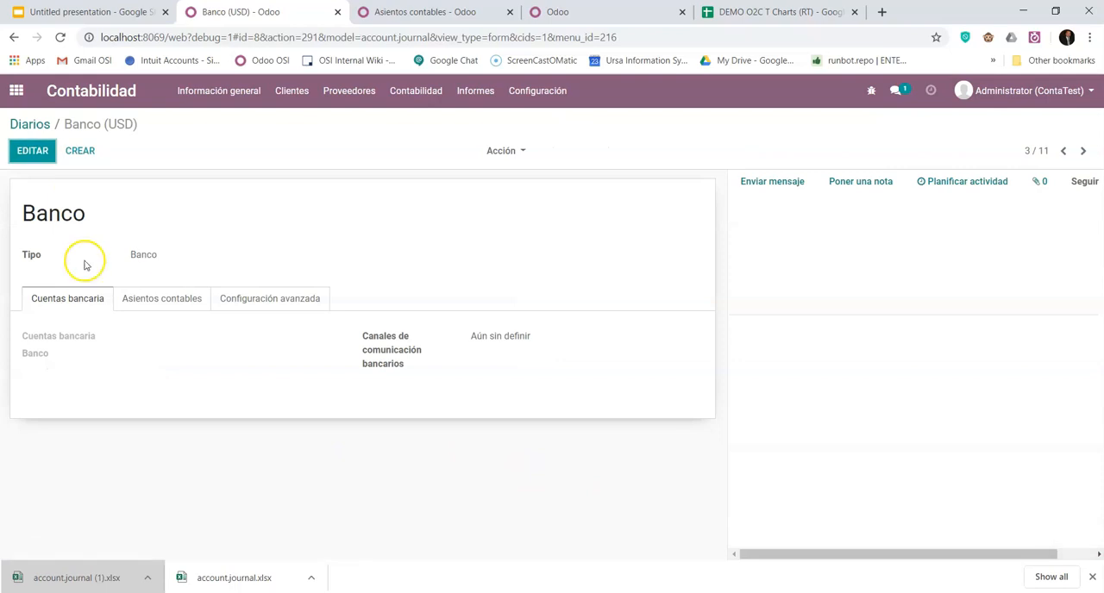
pyautogui.click(147, 295)
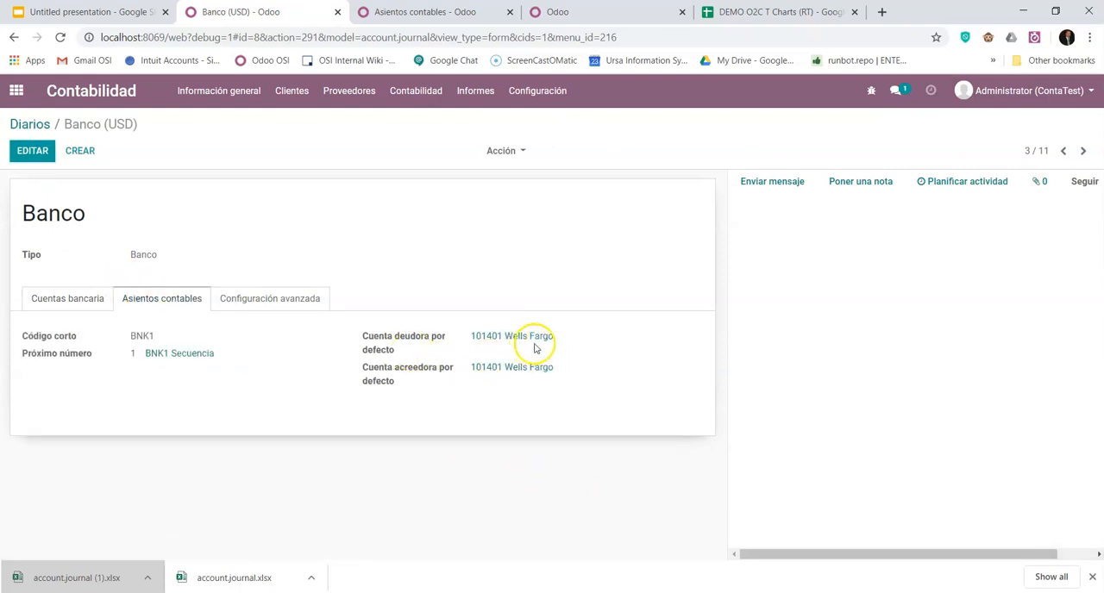
pyautogui.click(1089, 153)
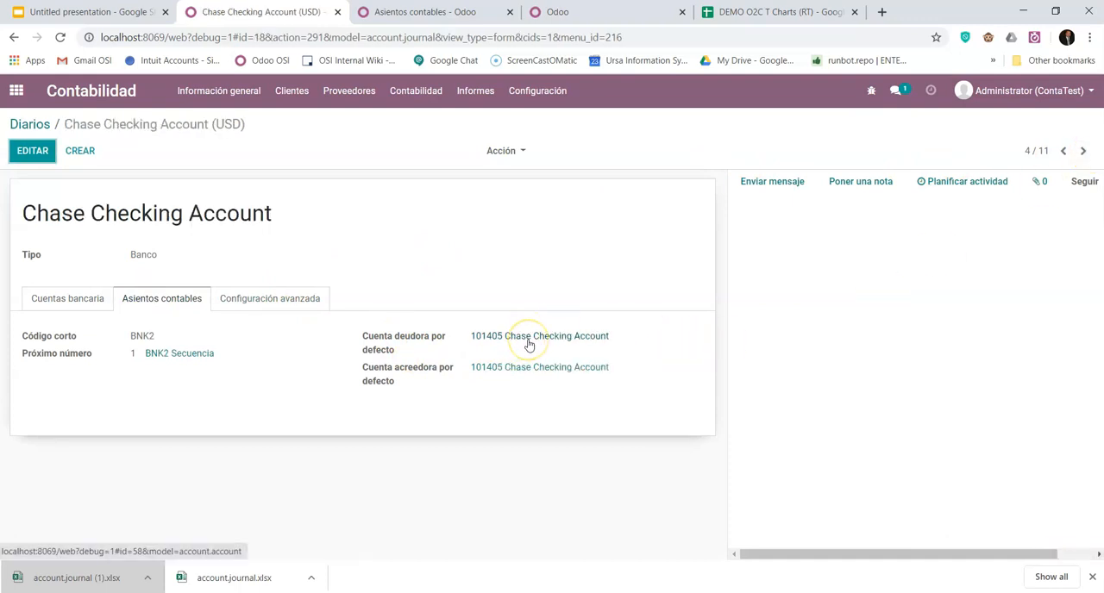
pyautogui.click(1083, 152)
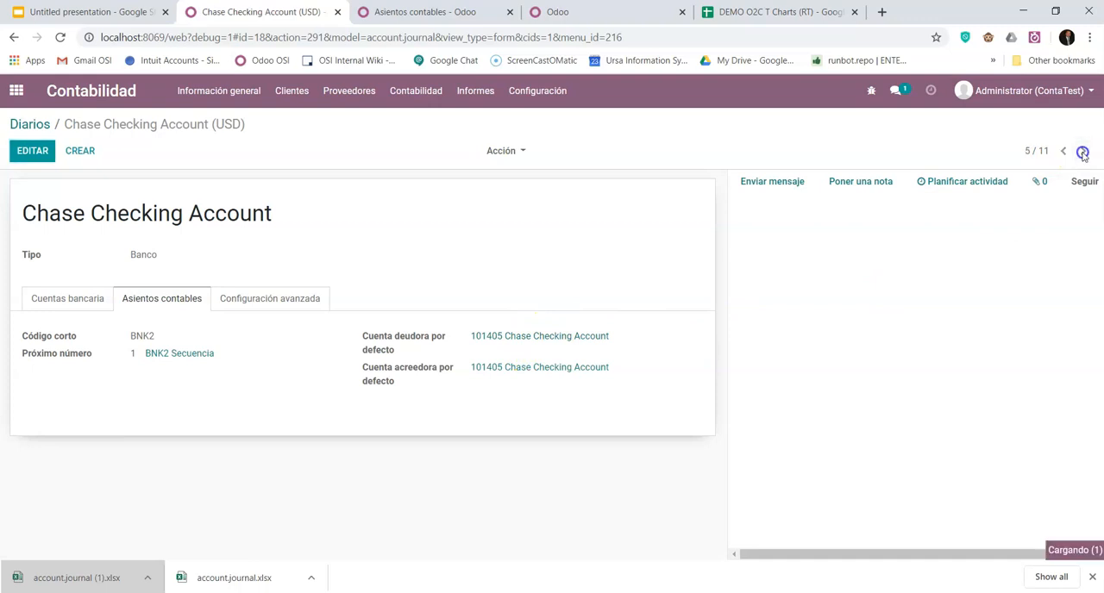
pyautogui.click(1083, 152)
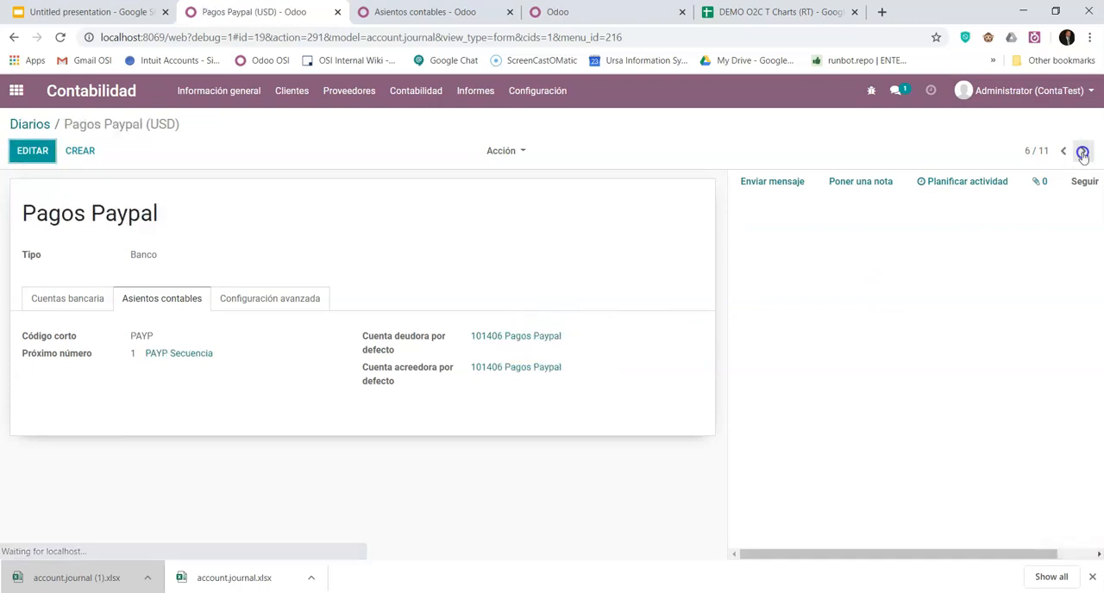
# - Return to the Chase Checking Account journal and set its default debit account to 101402 Chase Bank
pyautogui.click(1065, 153)
pyautogui.click(1065, 152)
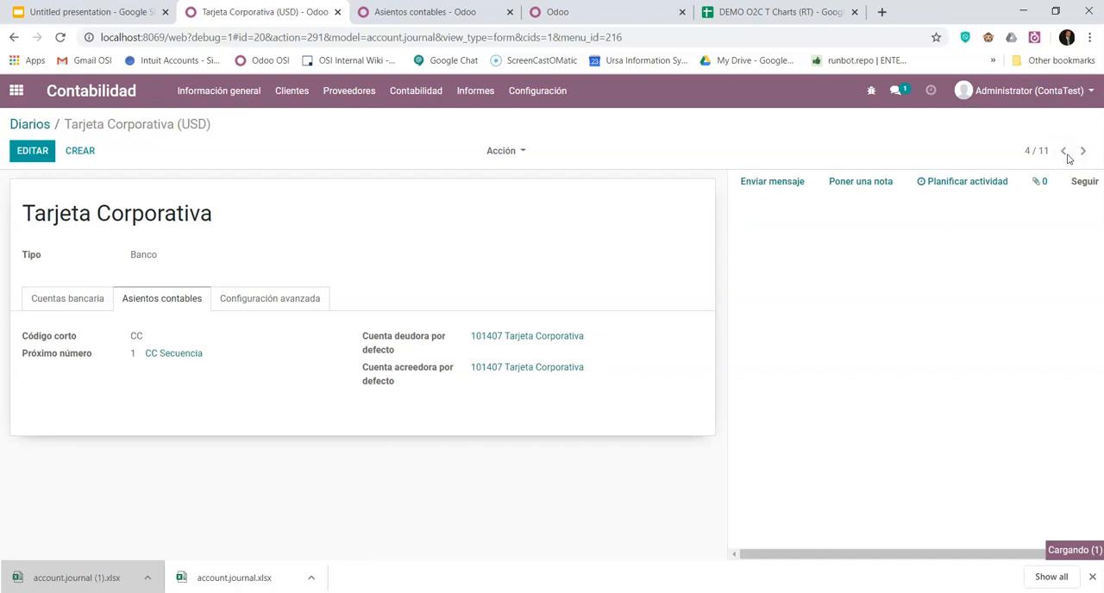
pyautogui.click(35, 151)
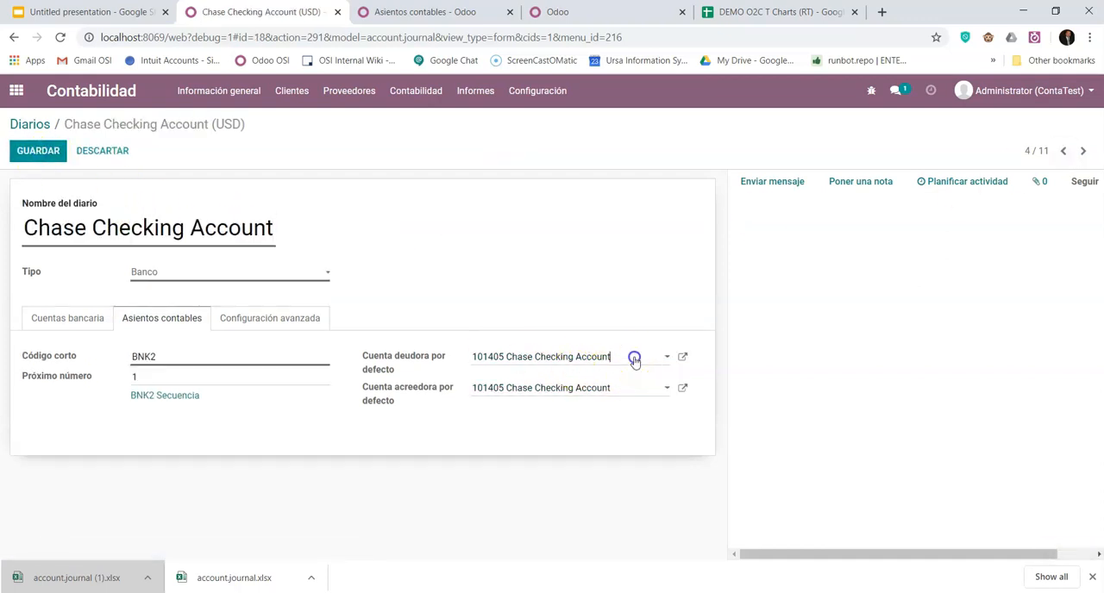
pyautogui.click(634, 360)
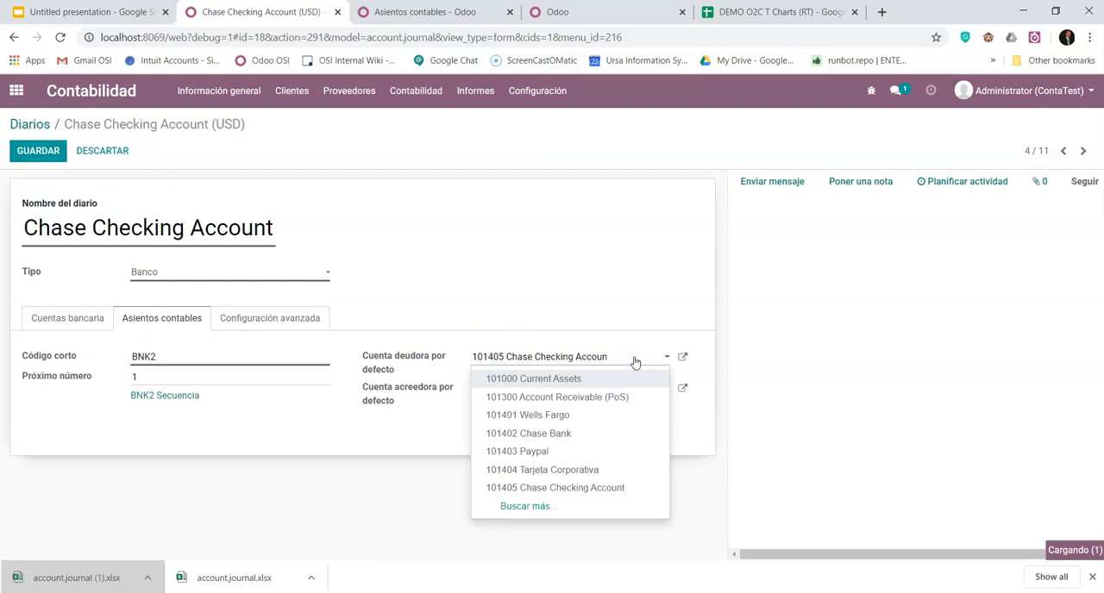
pyautogui.press('BackSpace')
pyautogui.press('BackSpace')
pyautogui.press('BackSpace')
pyautogui.press('BackSpace')
pyautogui.press('BackSpace')
pyautogui.press('BackSpace')
pyautogui.press('BackSpace')
pyautogui.press('BackSpace')
pyautogui.press('BackSpace')
pyautogui.press('BackSpace')
pyautogui.press('BackSpace')
pyautogui.press('BackSpace')
pyautogui.press('BackSpace')
pyautogui.press('BackSpace')
pyautogui.press('BackSpace')
pyautogui.press('BackSpace')
pyautogui.press('BackSpace')
pyautogui.press('BackSpace')
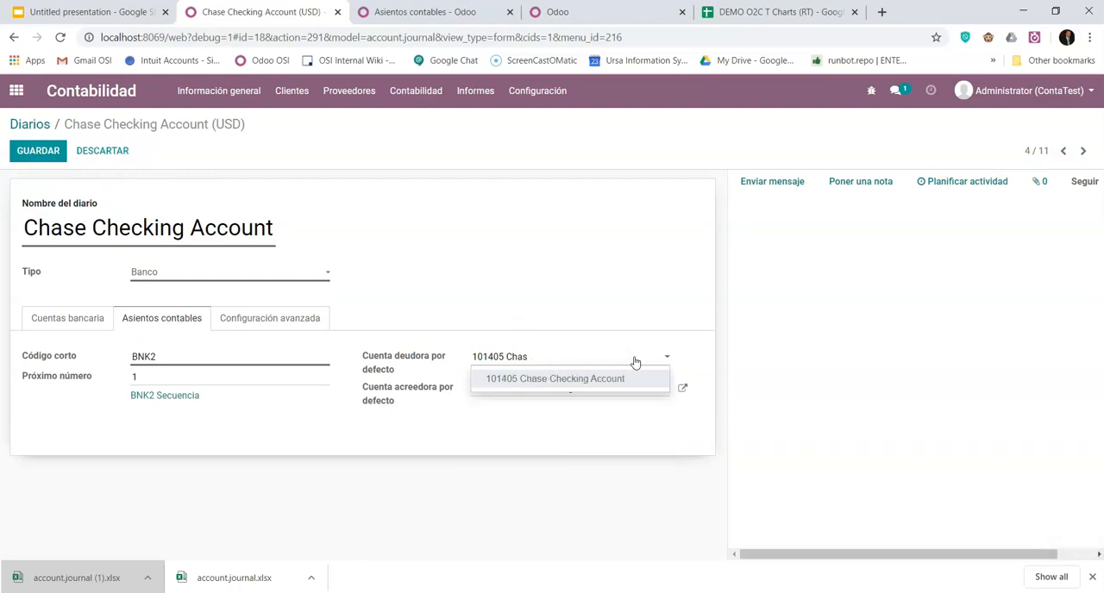
pyautogui.press('BackSpace')
pyautogui.press('BackSpace')
pyautogui.press('BackSpace')
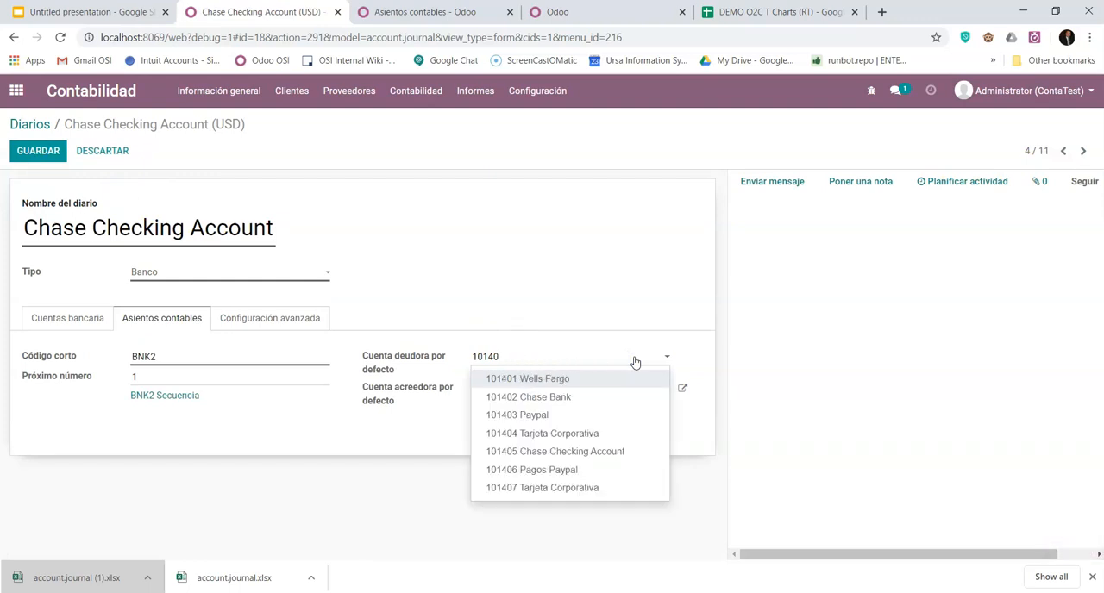
pyautogui.click(586, 397)
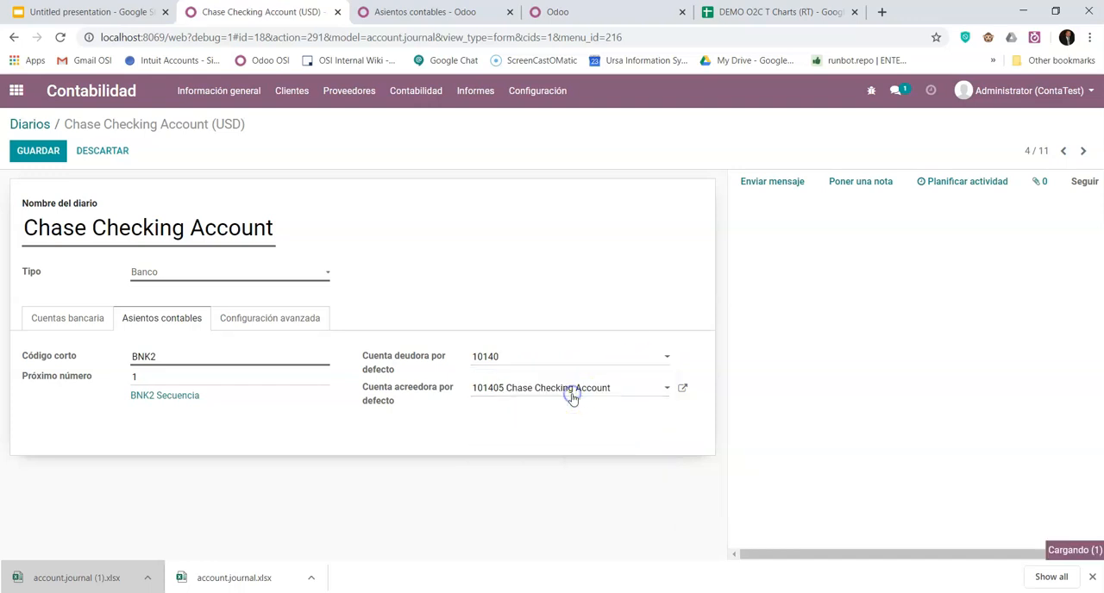
# - Set the Chase Checking Account journal's default credit account to 101402 Chase Bank and save the journal
pyautogui.moveTo(625, 392); pyautogui.dragTo(495, 394)
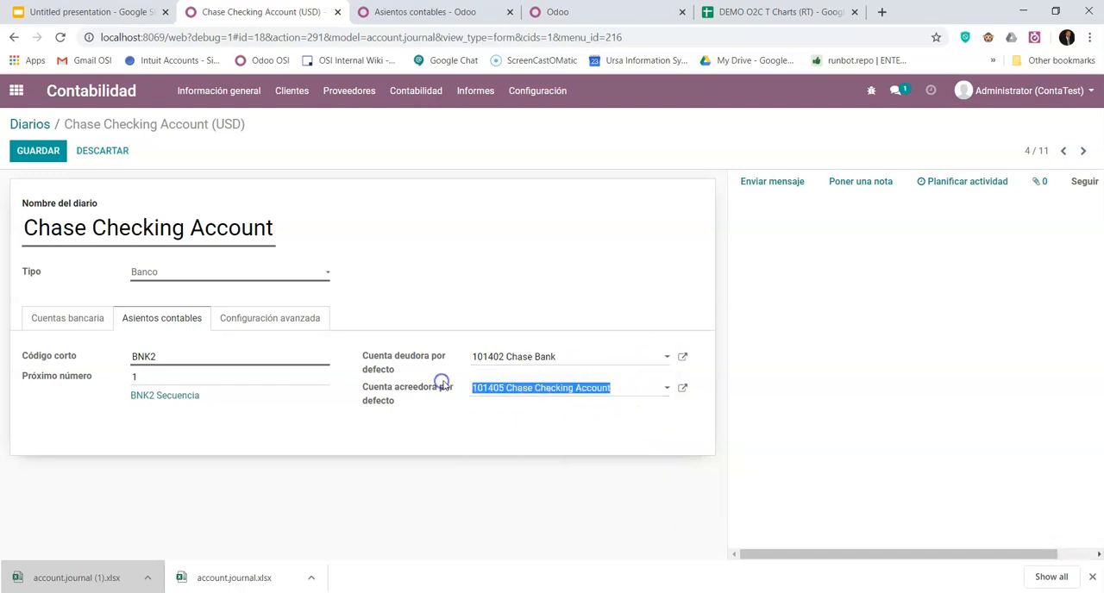
pyautogui.write('10')
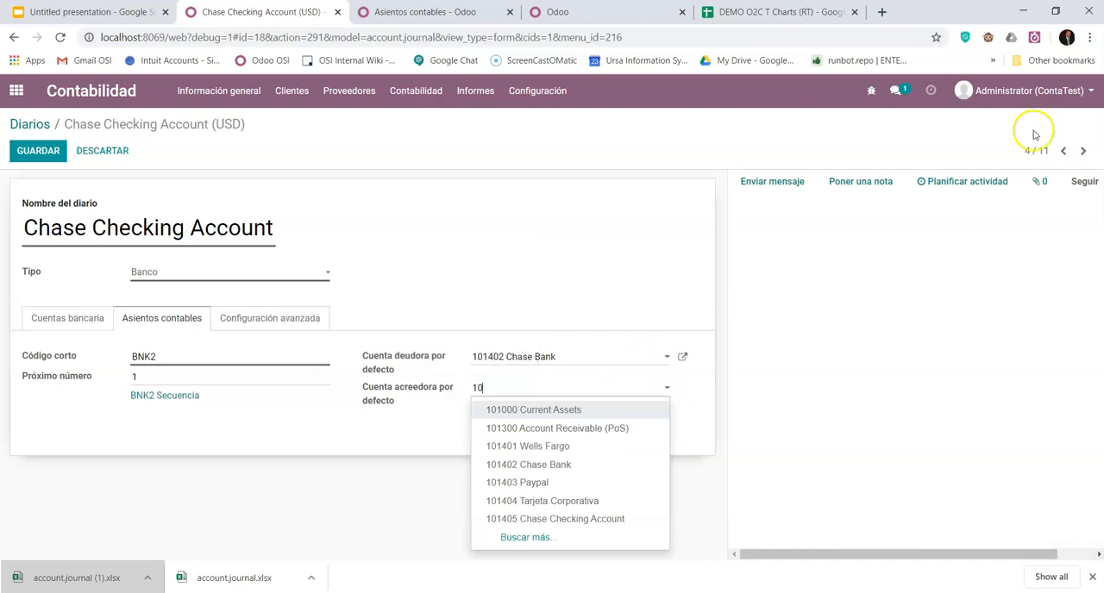
pyautogui.write('1402')
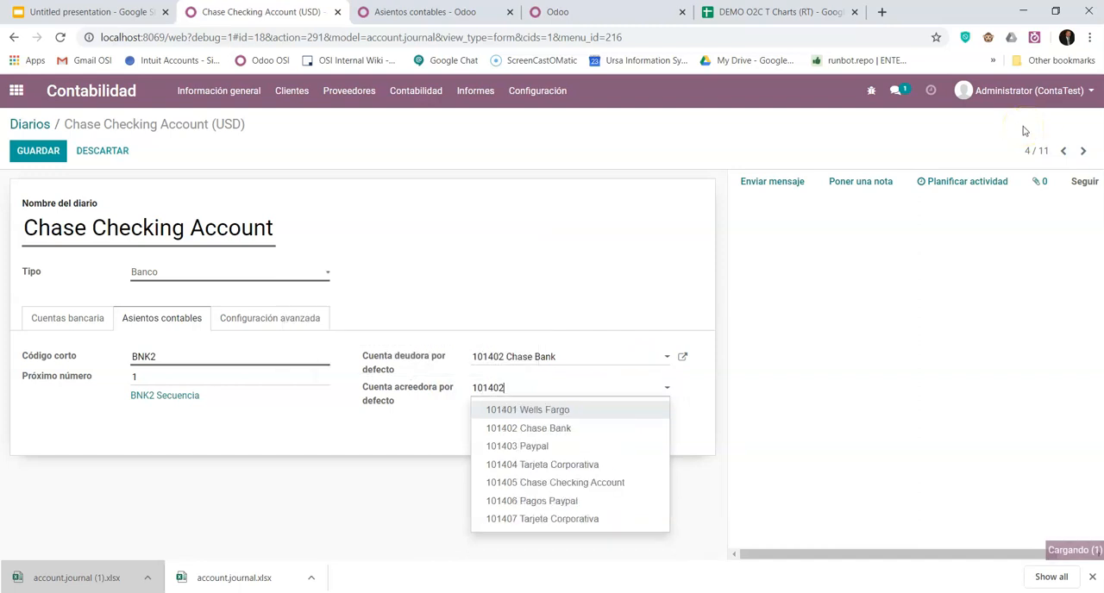
pyautogui.click(579, 418)
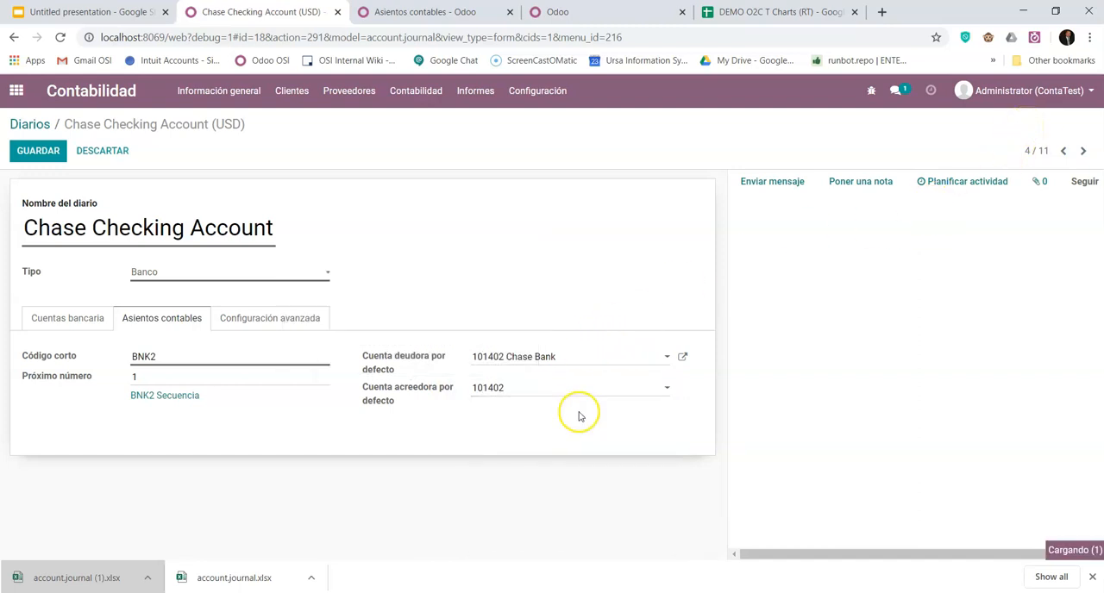
pyautogui.click(39, 152)
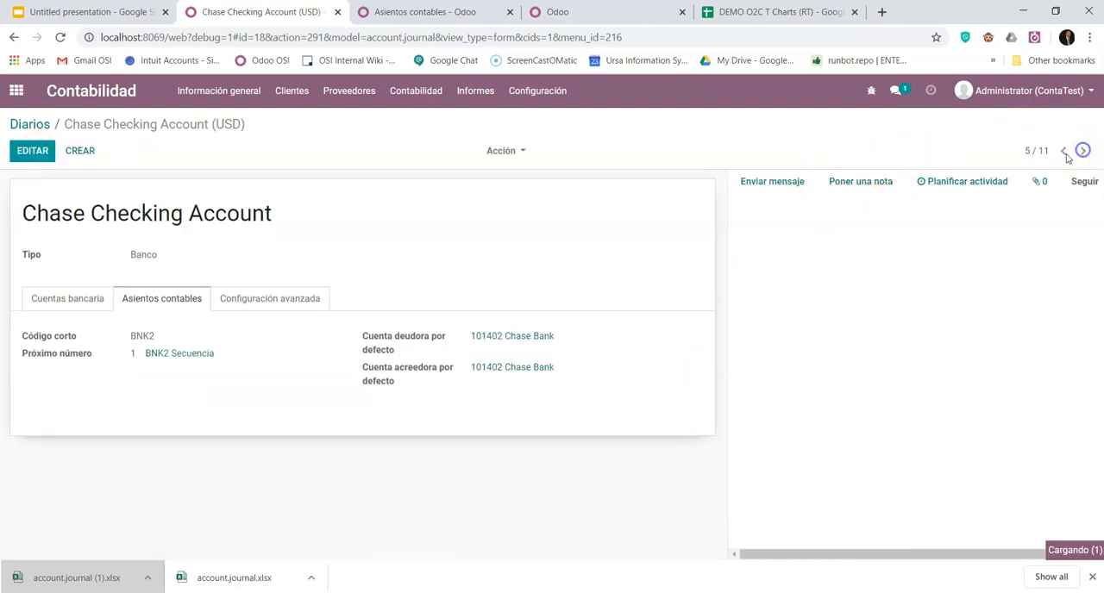
# - Edit the Tarjeta Corporativa journal and set its default debit account to 101404 Tarjeta Corporativa
pyautogui.click(1084, 153)
pyautogui.click(33, 151)
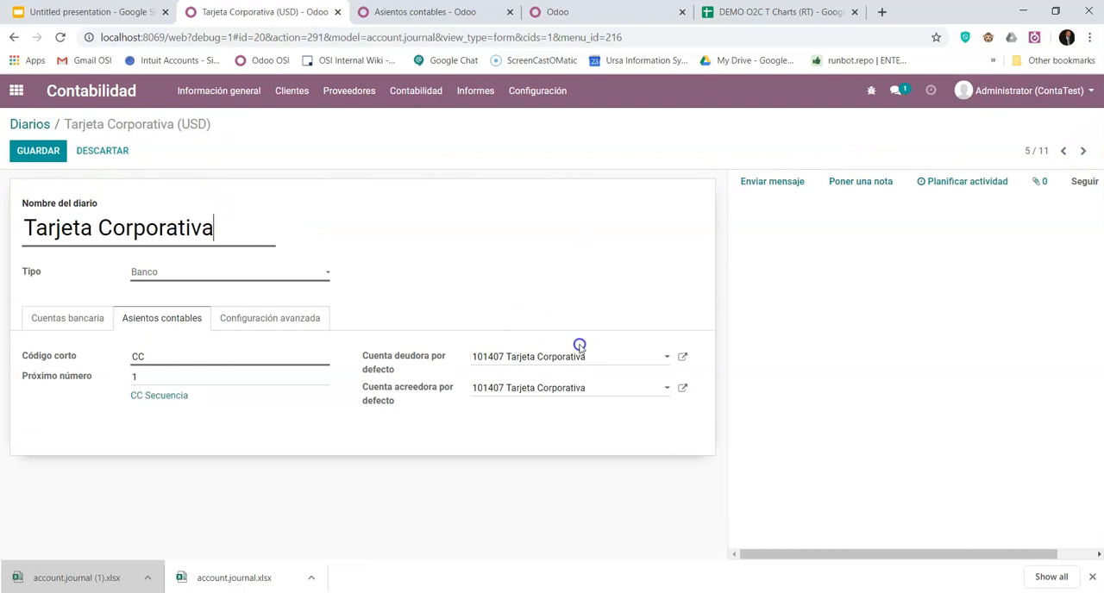
pyautogui.moveTo(607, 364); pyautogui.dragTo(384, 351)
pyautogui.write('cc')
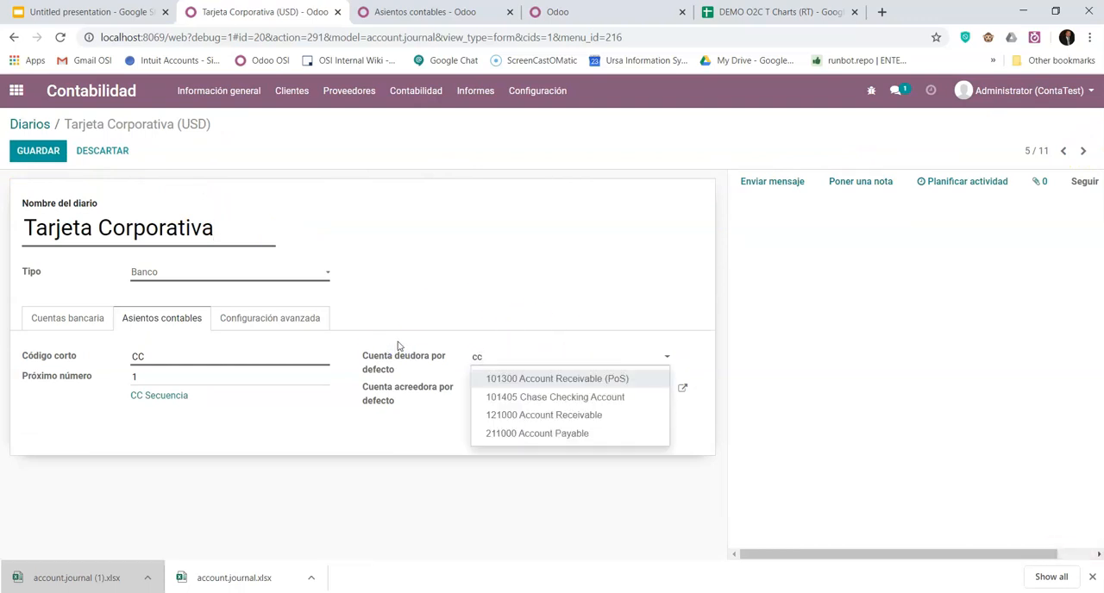
pyautogui.press('BackSpace')
pyautogui.press('BackSpace')
pyautogui.write('tarje')
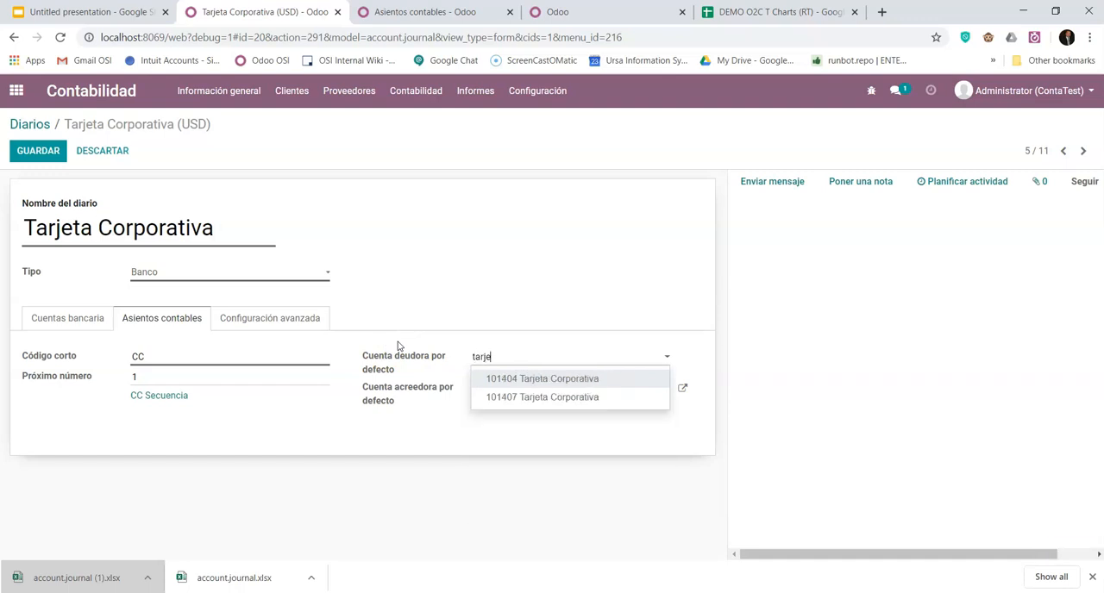
pyautogui.click(503, 382)
# - Set the Tarjeta Corporativa journal's default credit account to 101404 Tarjeta Corporativa and save the journal
pyautogui.moveTo(585, 388); pyautogui.dragTo(459, 388)
pyautogui.write('tarjet')
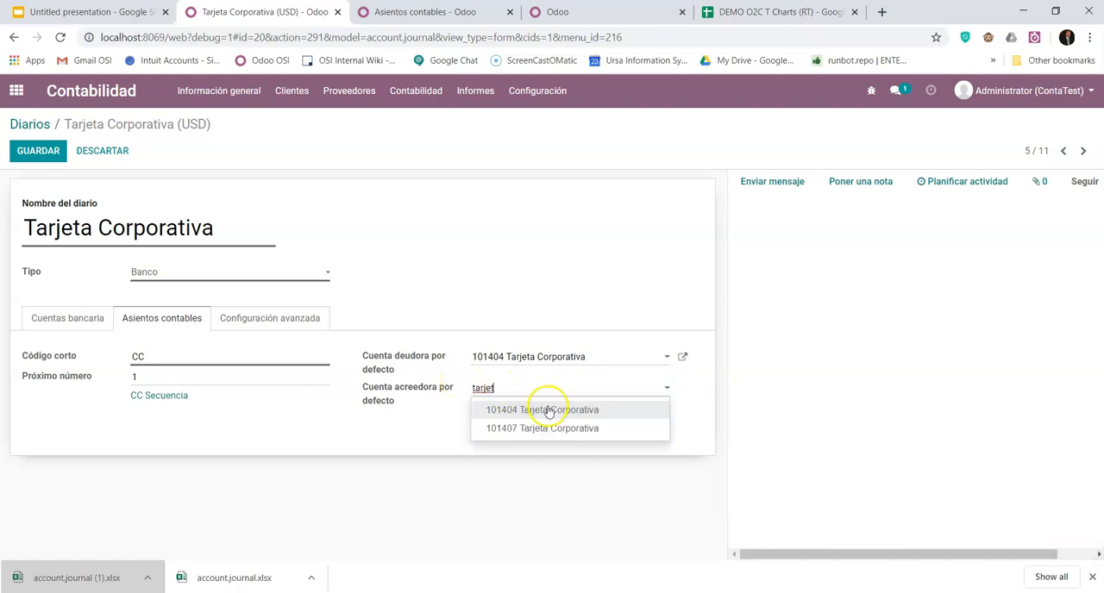
pyautogui.click(549, 410)
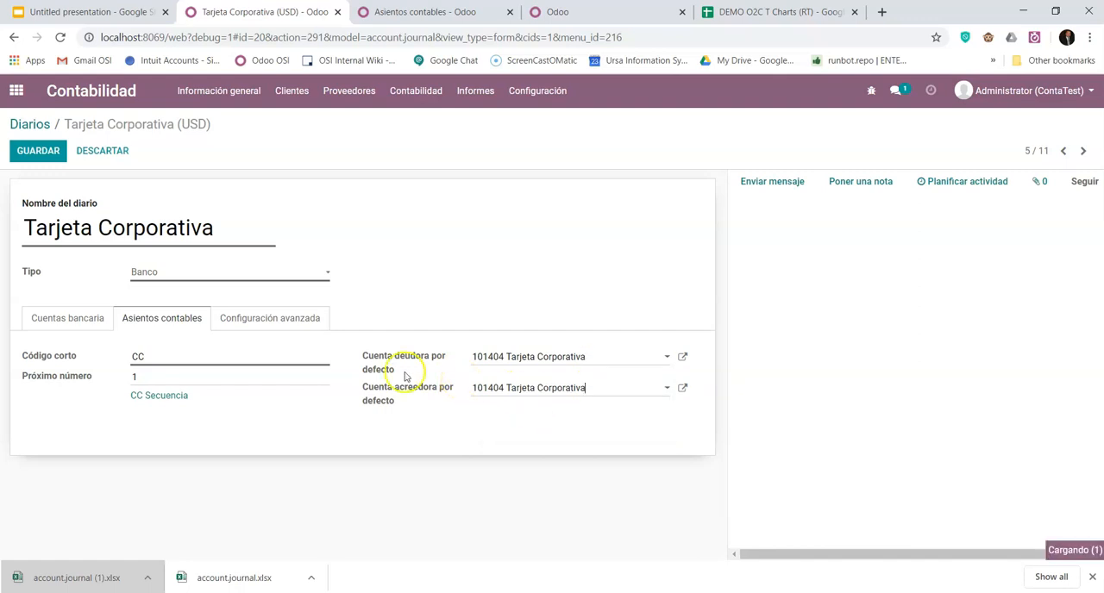
pyautogui.click(60, 150)
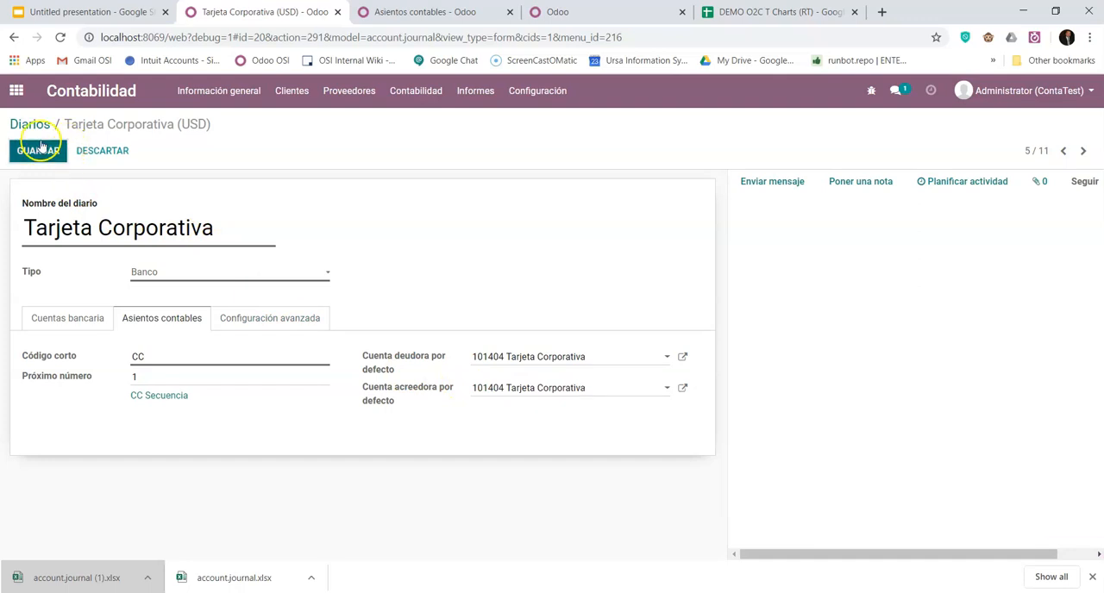
# - Edit the Pagos Paypal journal and set its default debit account to 101403 Paypal
pyautogui.click(1084, 152)
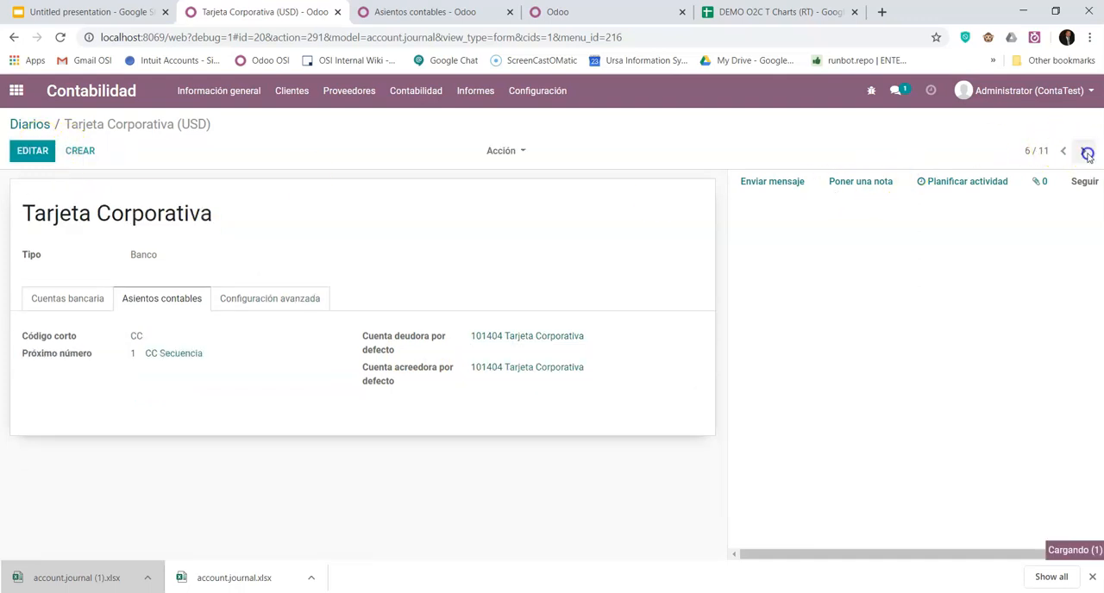
pyautogui.click(30, 150)
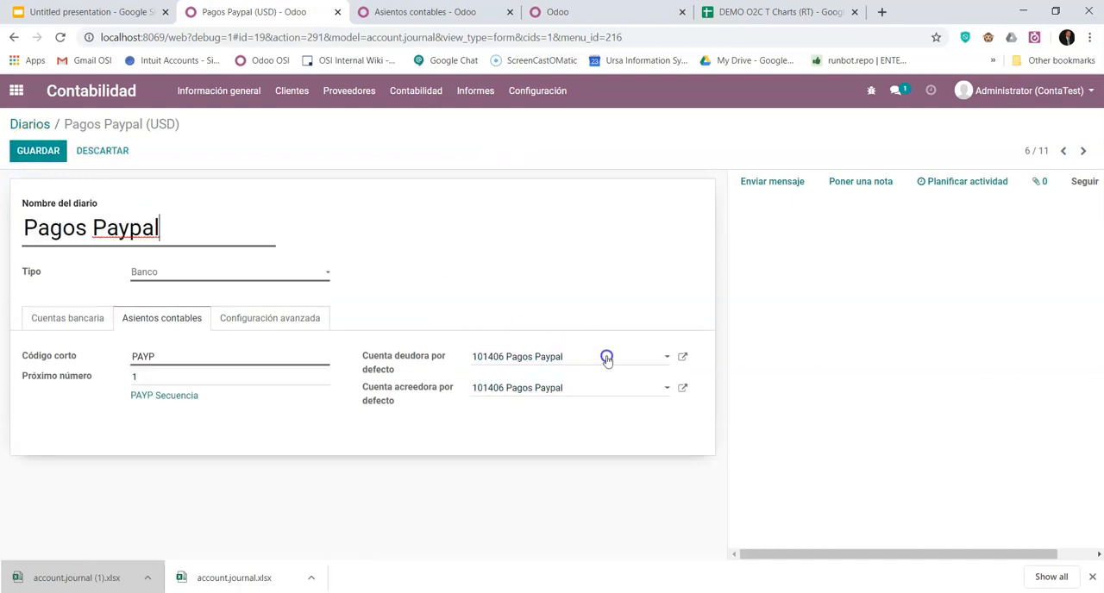
pyautogui.click(606, 360)
pyautogui.moveTo(606, 359); pyautogui.dragTo(435, 360)
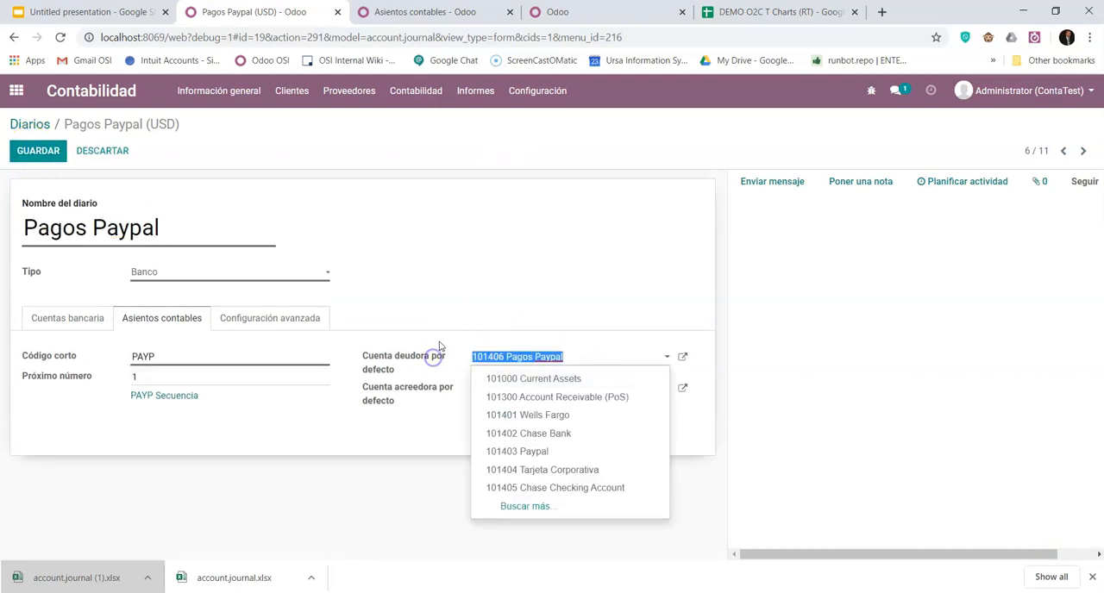
pyautogui.write('pay')
pyautogui.click(448, 345)
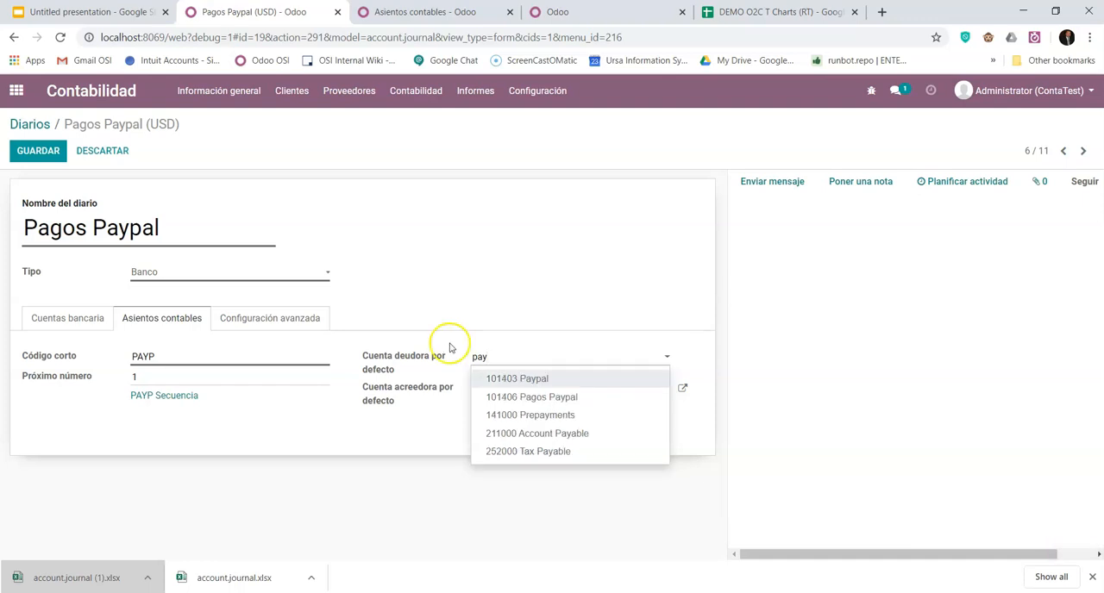
pyautogui.click(518, 379)
# - Set the Pagos Paypal journal's default credit account to 101403 Paypal and save the journal
pyautogui.moveTo(564, 389); pyautogui.dragTo(423, 379)
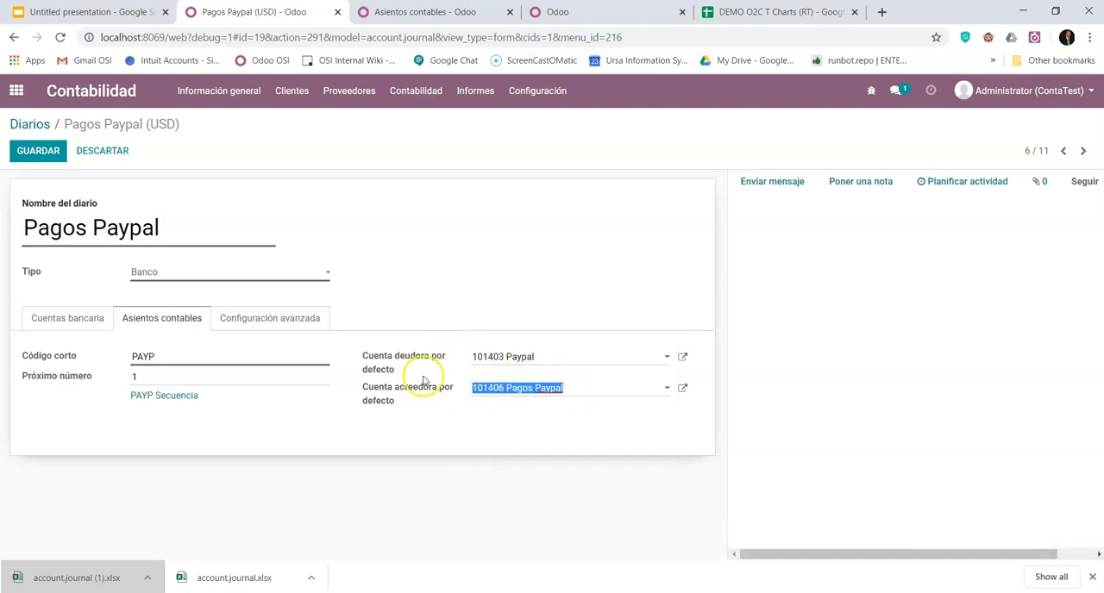
pyautogui.write('pay')
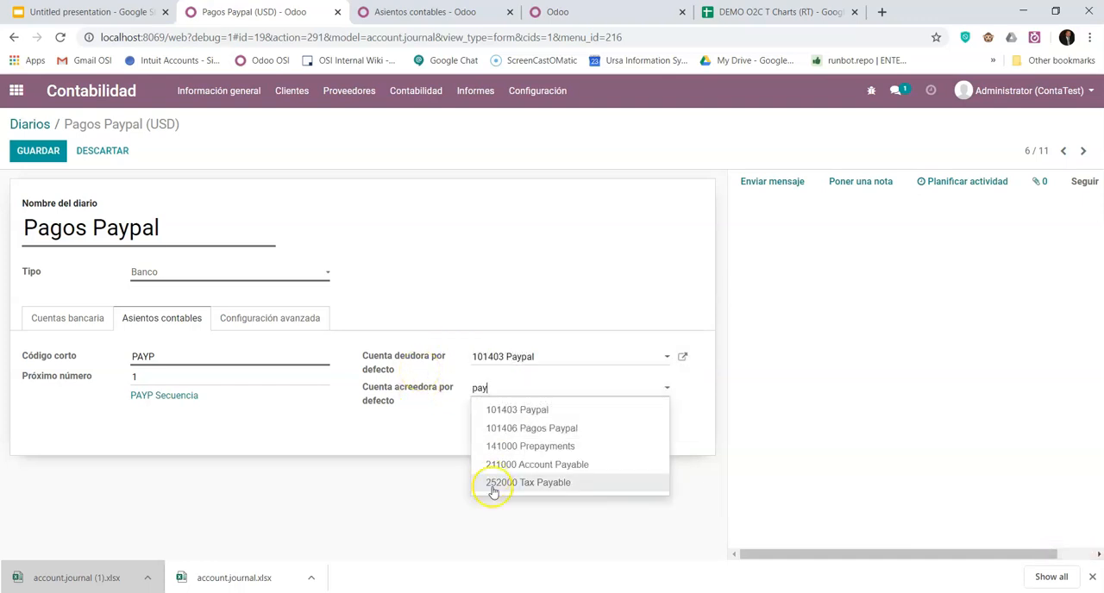
pyautogui.click(539, 410)
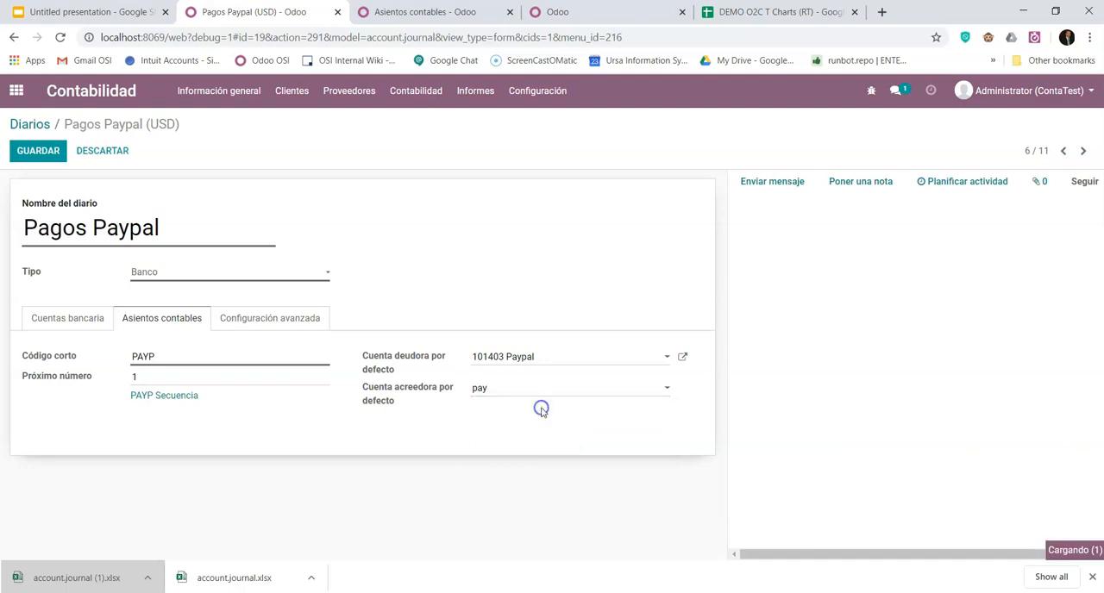
pyautogui.click(39, 151)
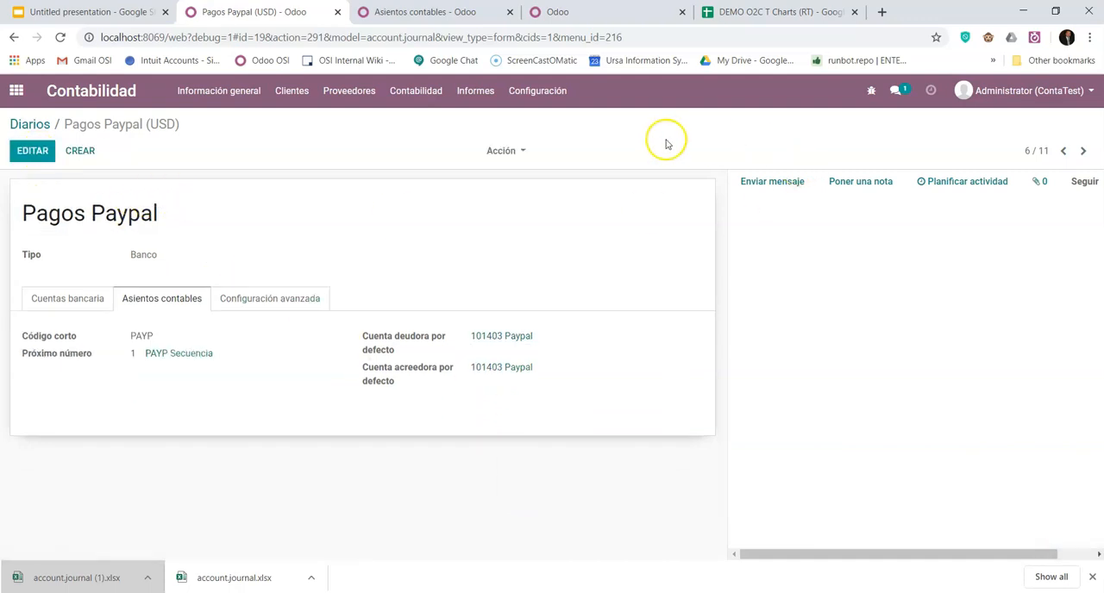
# - Switch to the Asientos contables browser tab and open the Plan contable there
pyautogui.click(418, 13)
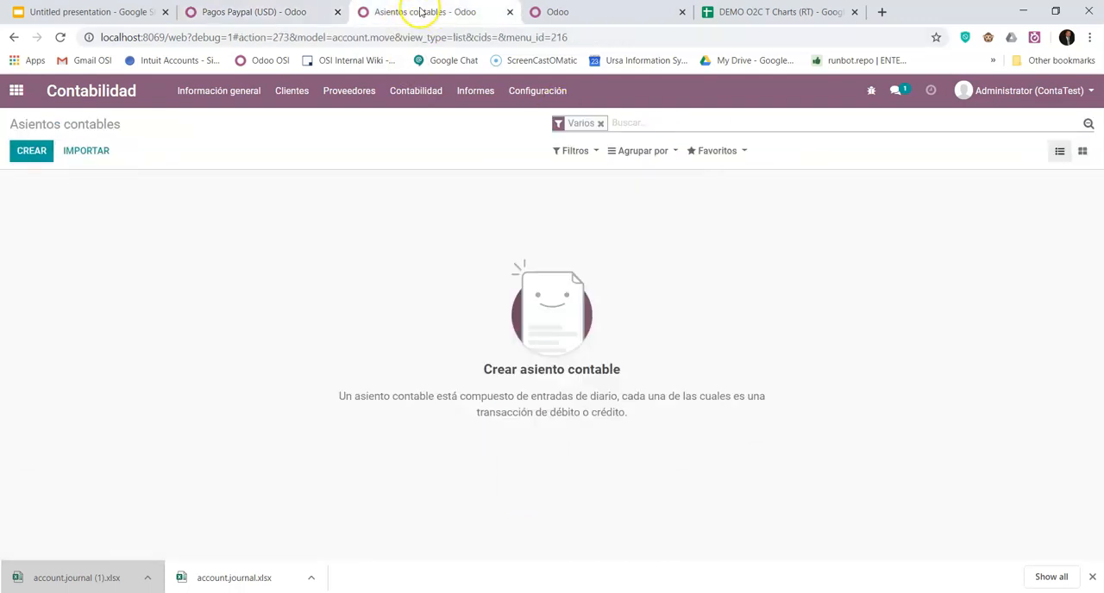
pyautogui.click(531, 90)
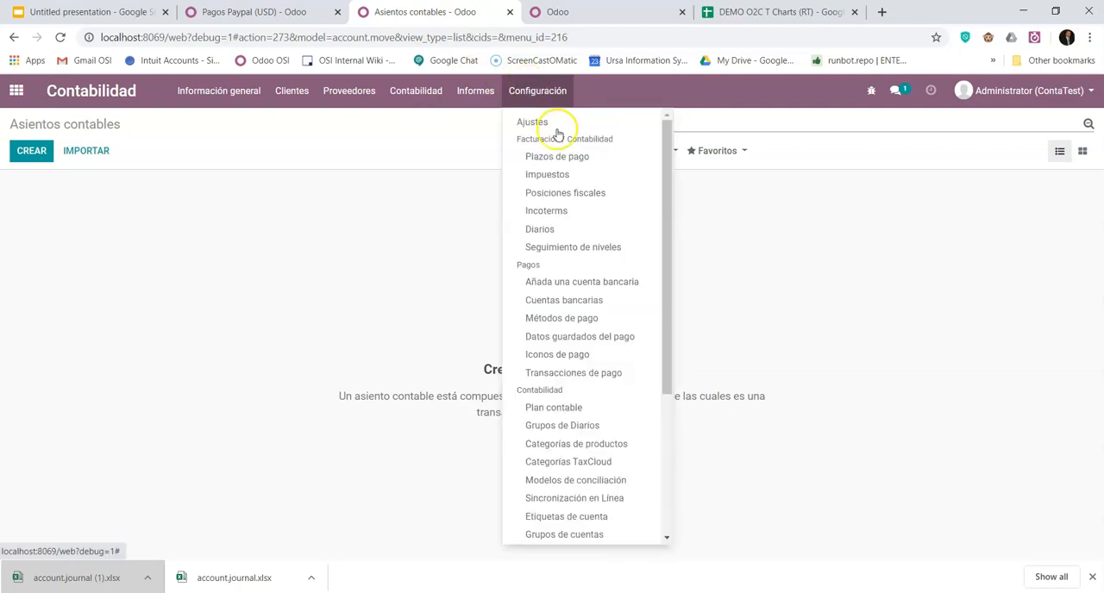
pyautogui.click(573, 412)
pyautogui.click(536, 91)
pyautogui.click(544, 408)
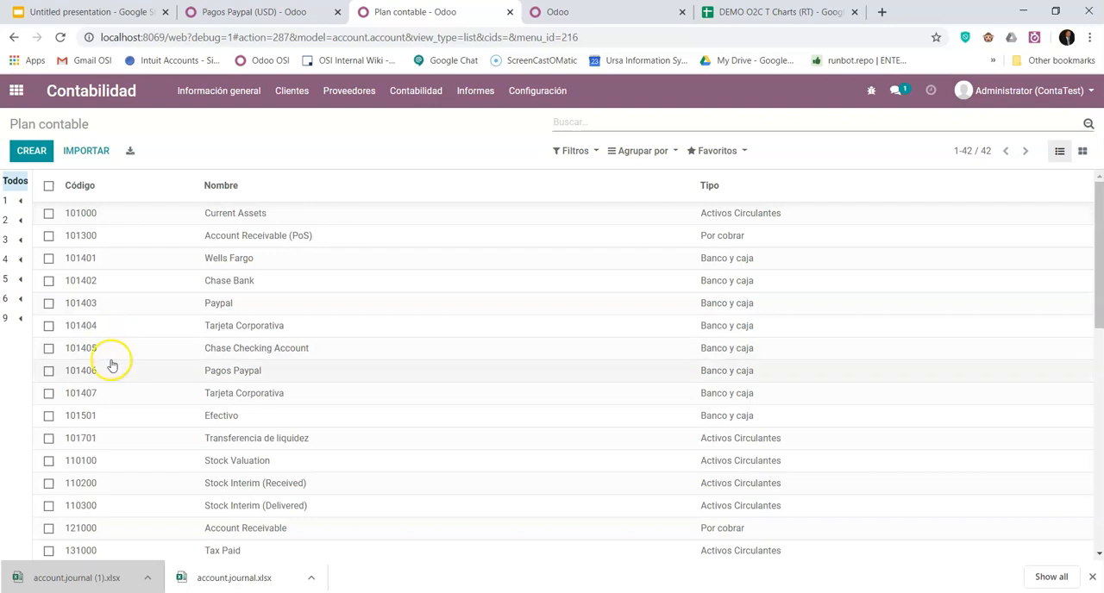
# - Delete the duplicate accounts 101405 Chase Checking Account, 101406 Pagos Paypal and 101407 Tarjeta Corporativa from the chart of accounts
pyautogui.click(49, 370)
pyautogui.click(49, 394)
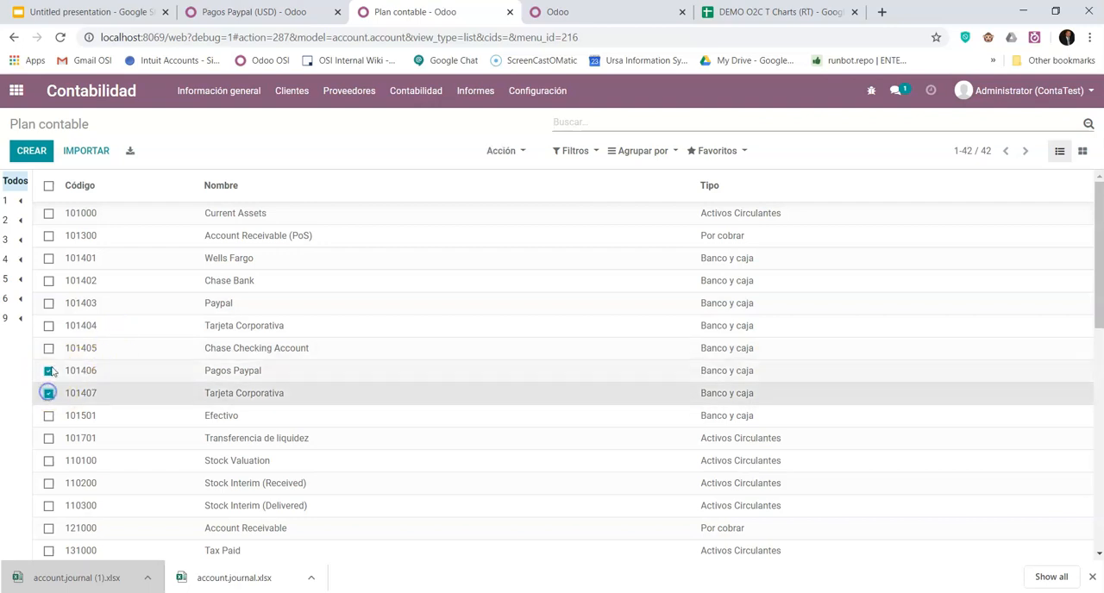
pyautogui.click(48, 348)
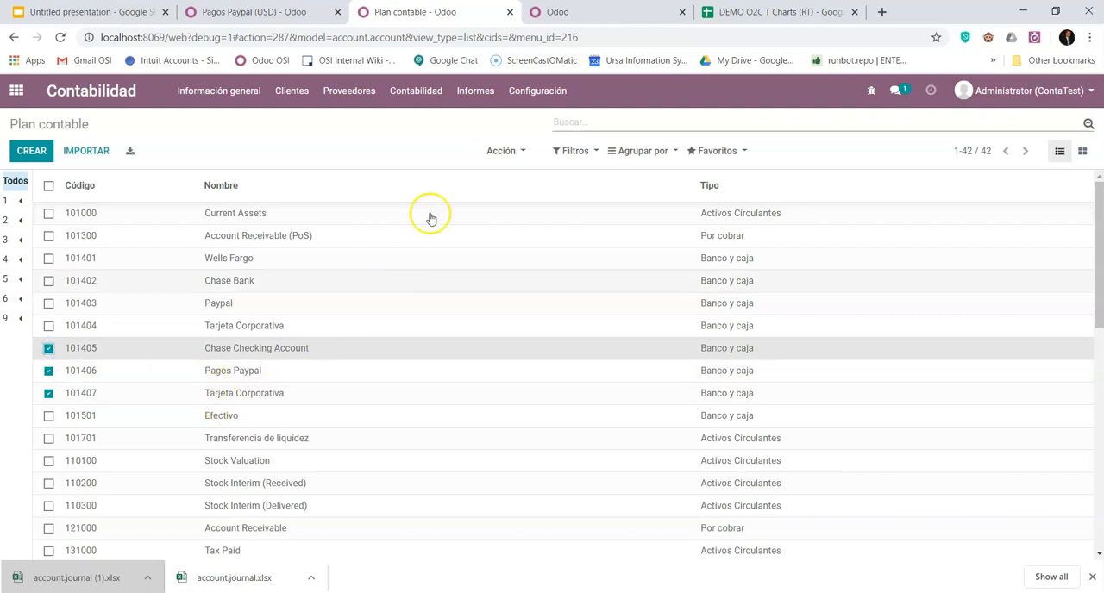
pyautogui.click(510, 151)
pyautogui.click(510, 192)
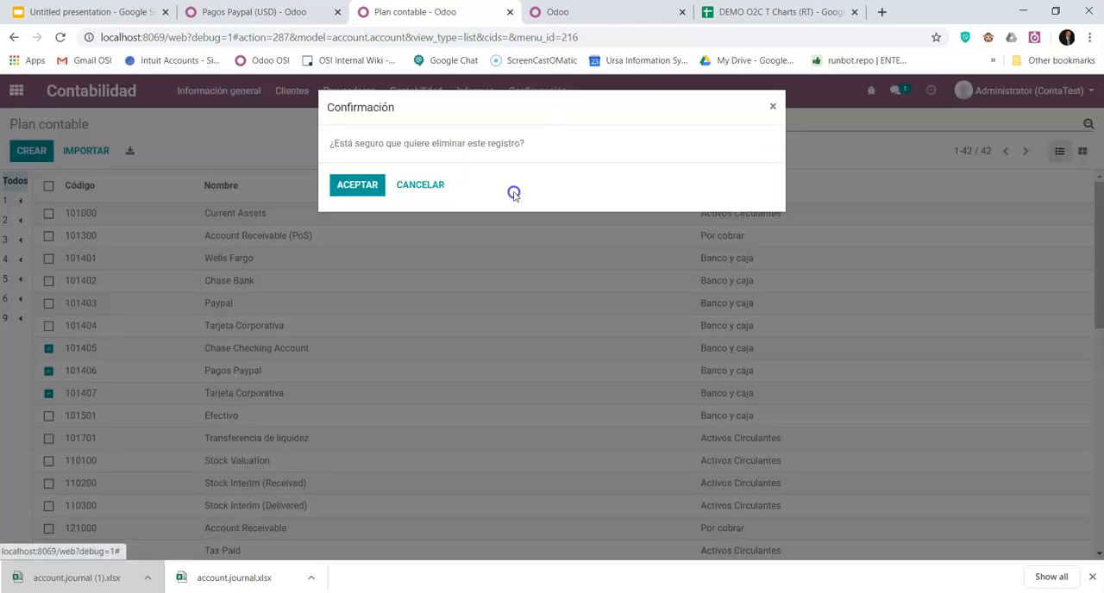
pyautogui.click(354, 184)
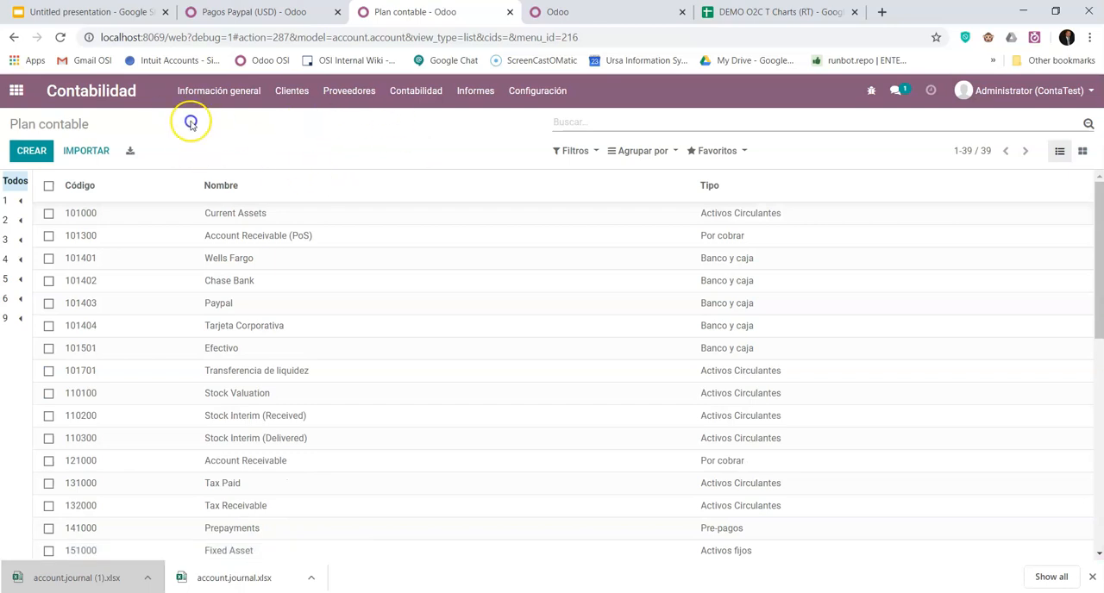
# - Go back to the journals list in the Pagos Paypal browser tab, open the Banco journal and review its settings sections
pyautogui.click(303, 12)
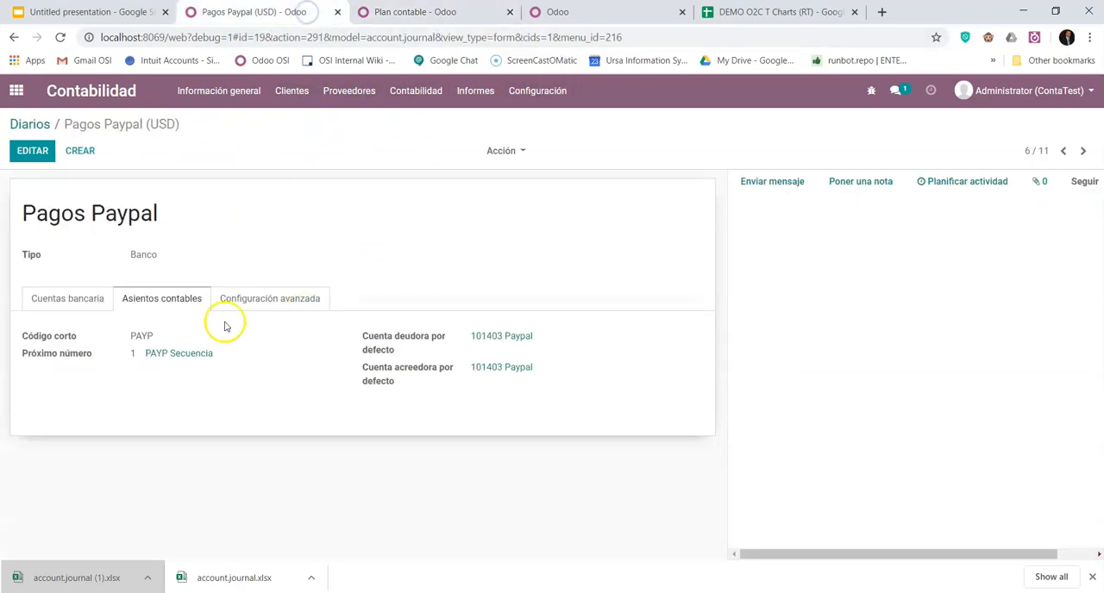
pyautogui.click(34, 126)
pyautogui.click(61, 260)
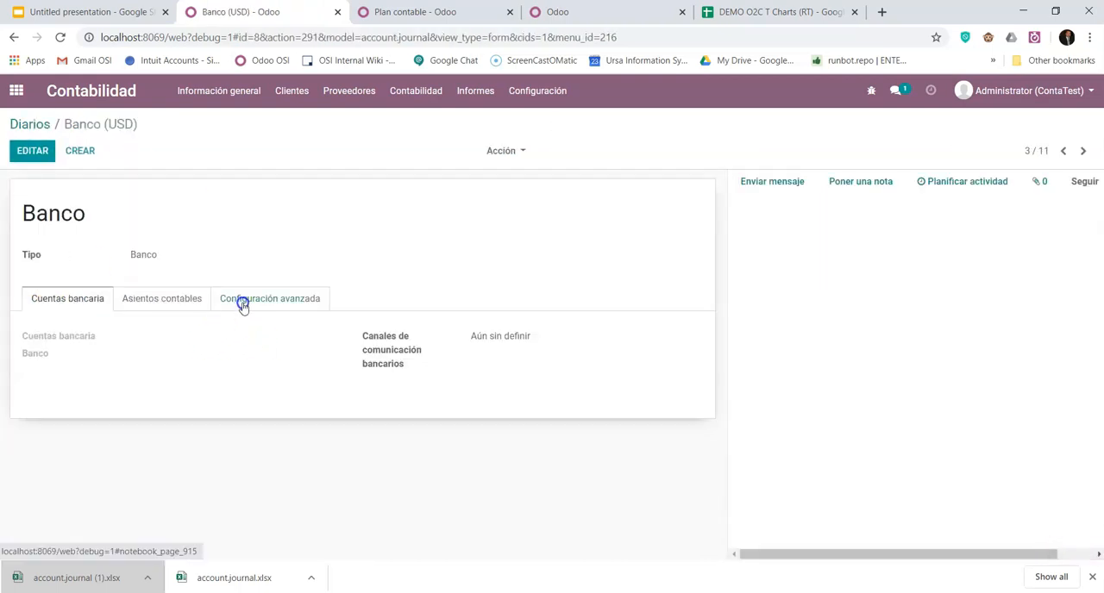
pyautogui.click(243, 303)
pyautogui.click(152, 307)
pyautogui.click(60, 300)
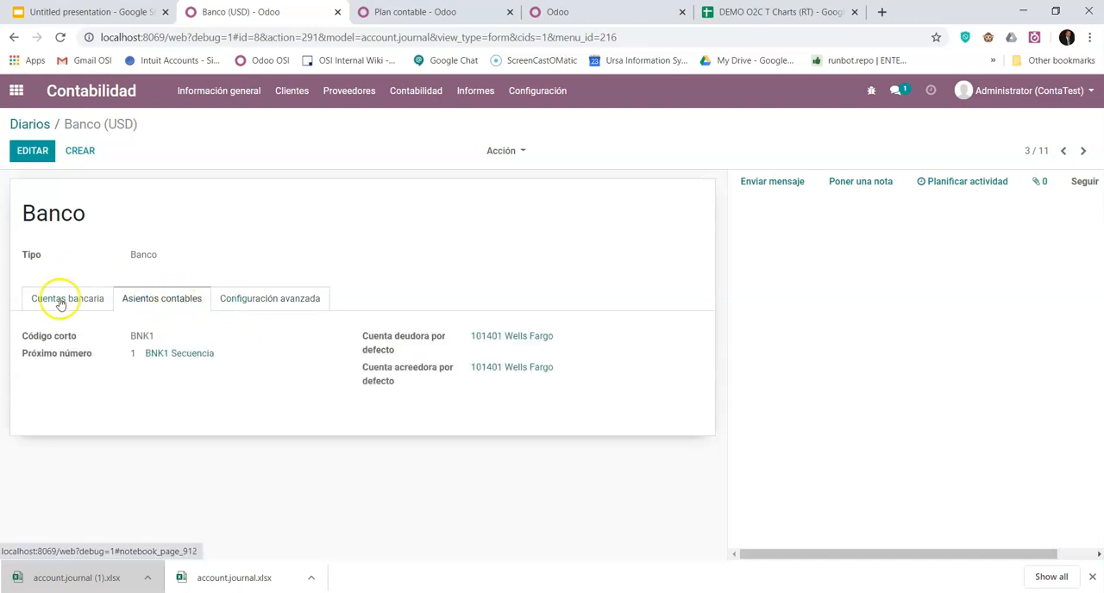
# - Edit the Banco journal and create a new bank named wells fargo as its bank
pyautogui.click(32, 152)
pyautogui.click(157, 377)
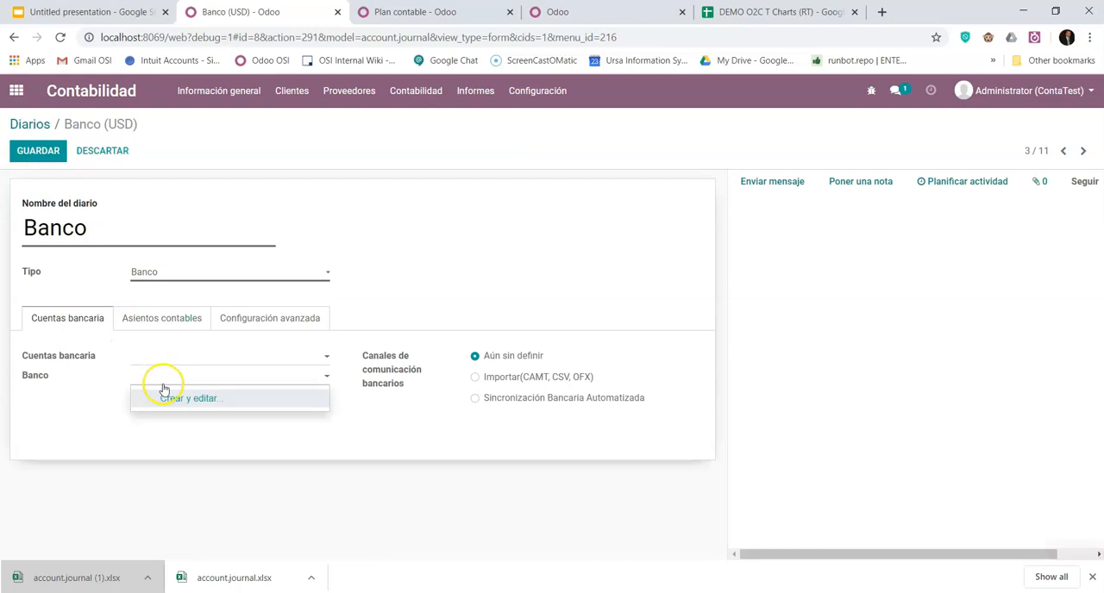
pyautogui.write('wells')
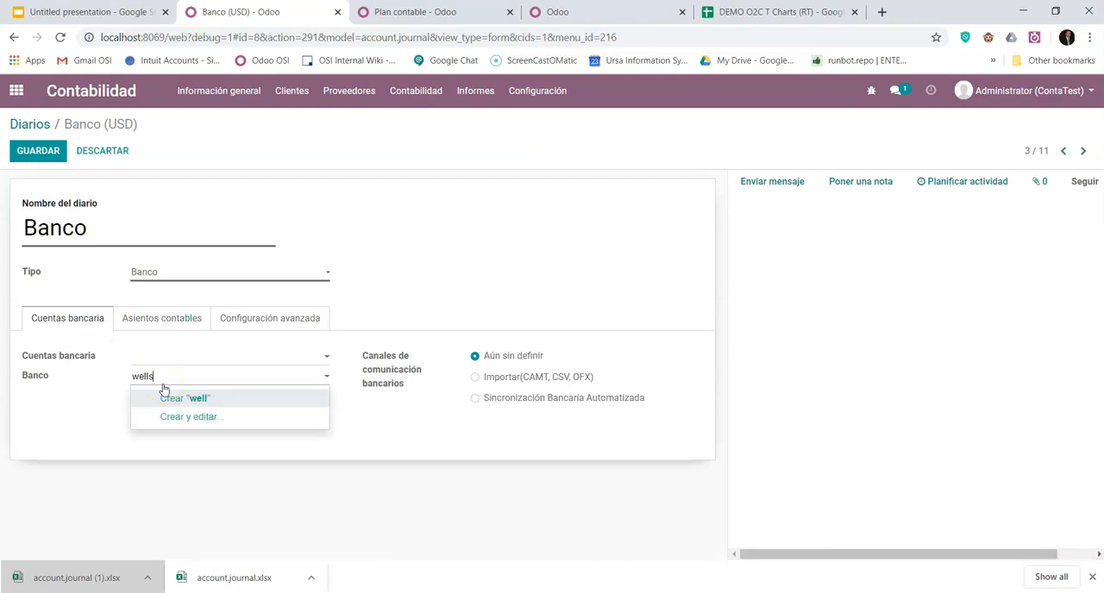
pyautogui.write(' fargo')
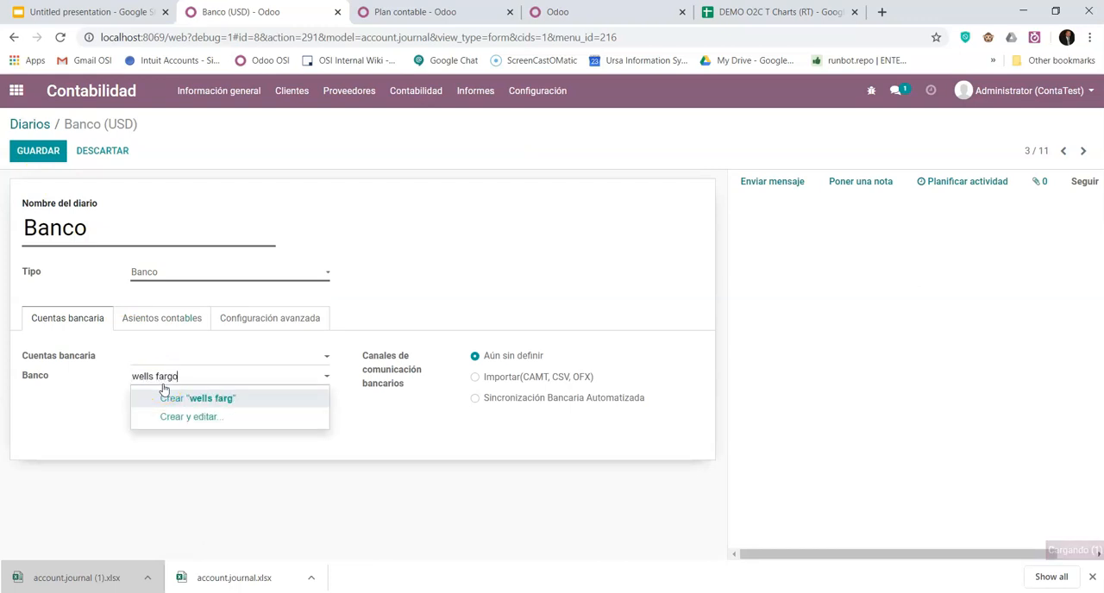
pyautogui.click(212, 402)
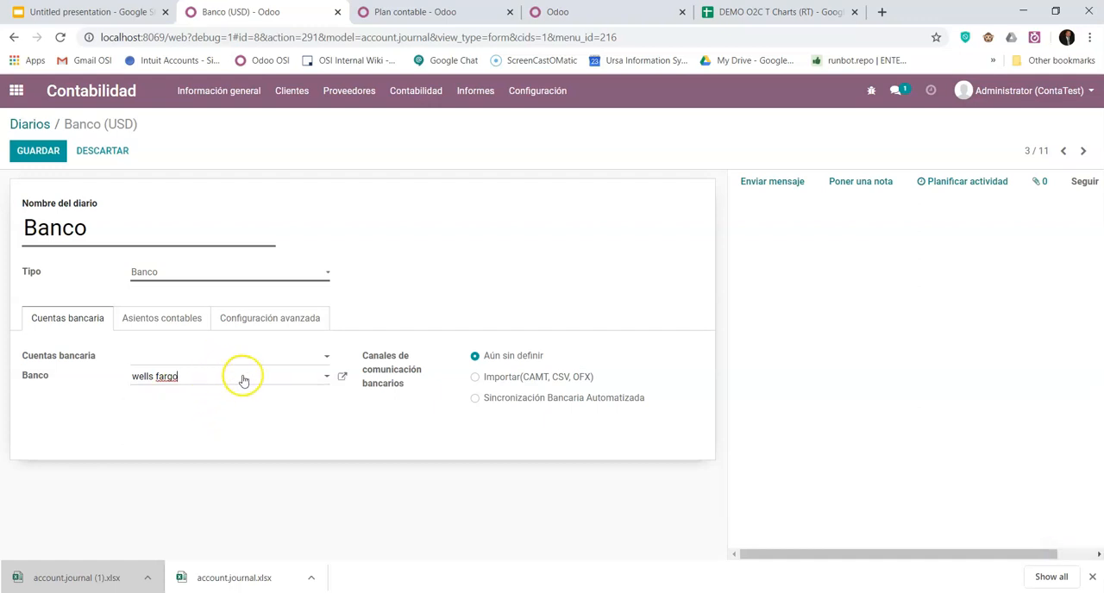
# - Open the wells fargo bank record to review its details and save it without entering anything
pyautogui.click(235, 379)
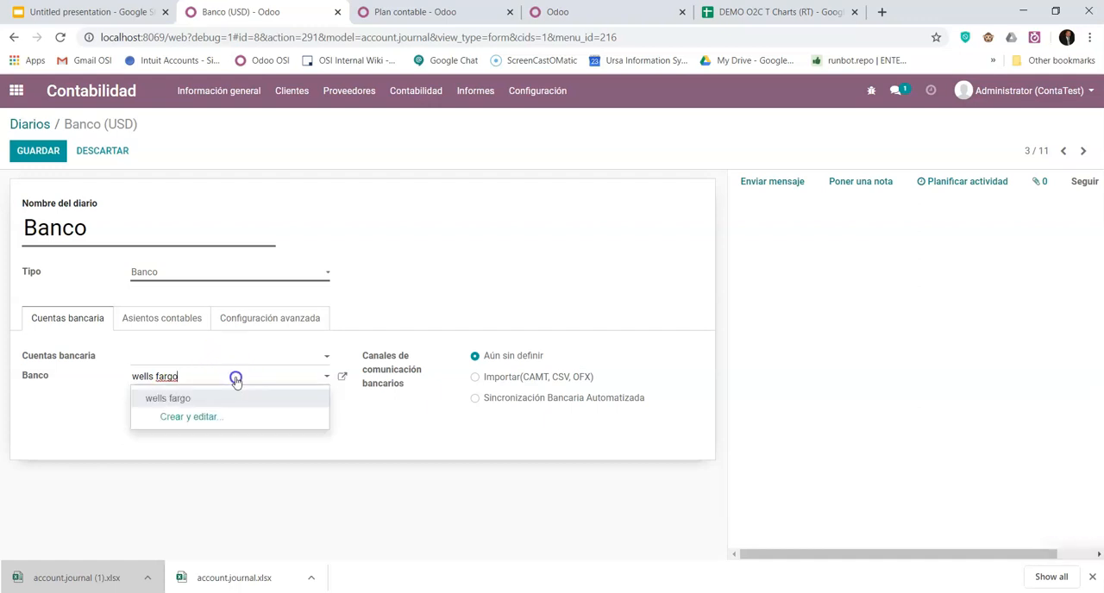
pyautogui.click(338, 375)
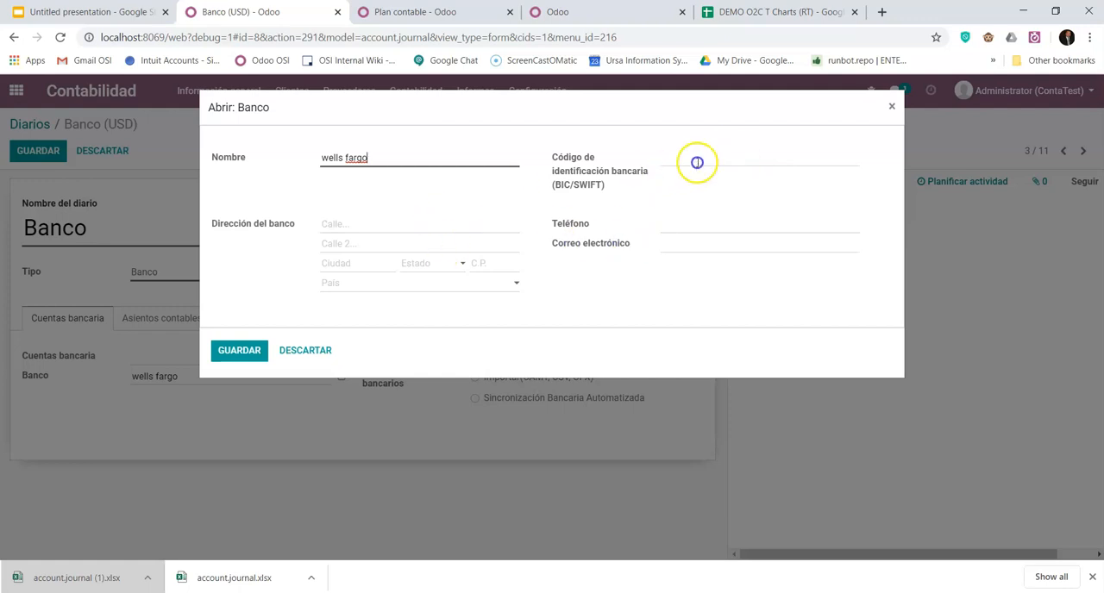
pyautogui.click(243, 352)
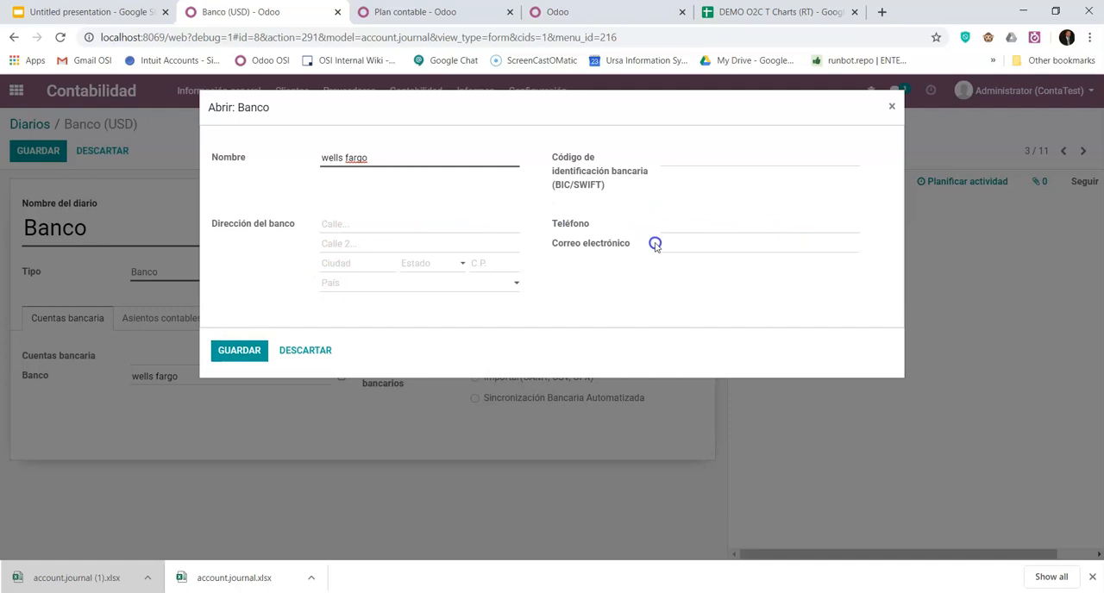
pyautogui.click(240, 350)
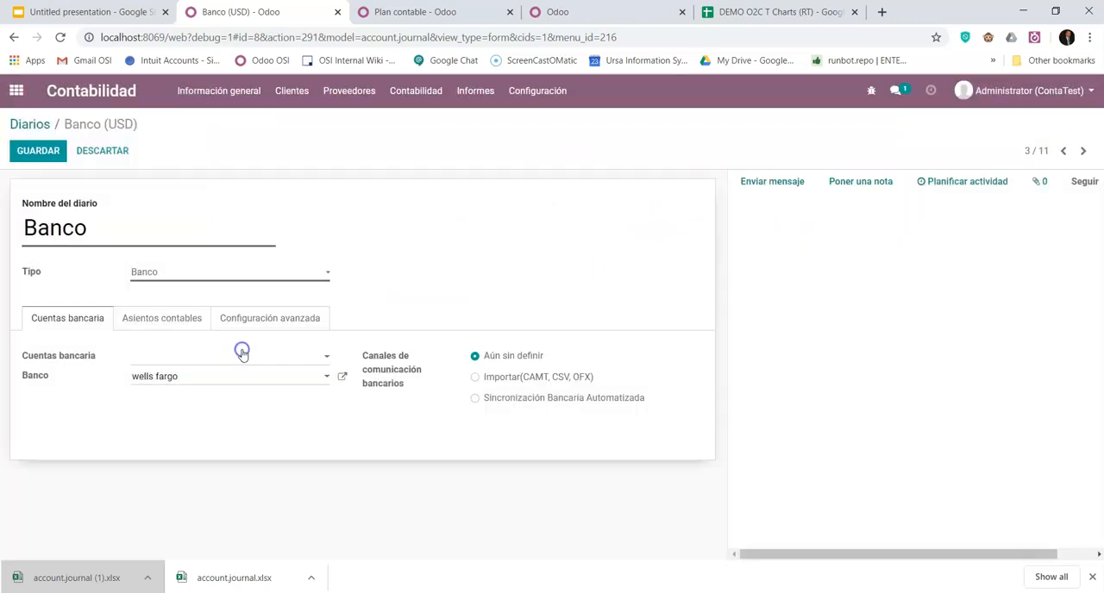
# - Create the Banco journal's bank account by entering its account number, and select wells fargo again as the bank
pyautogui.click(158, 364)
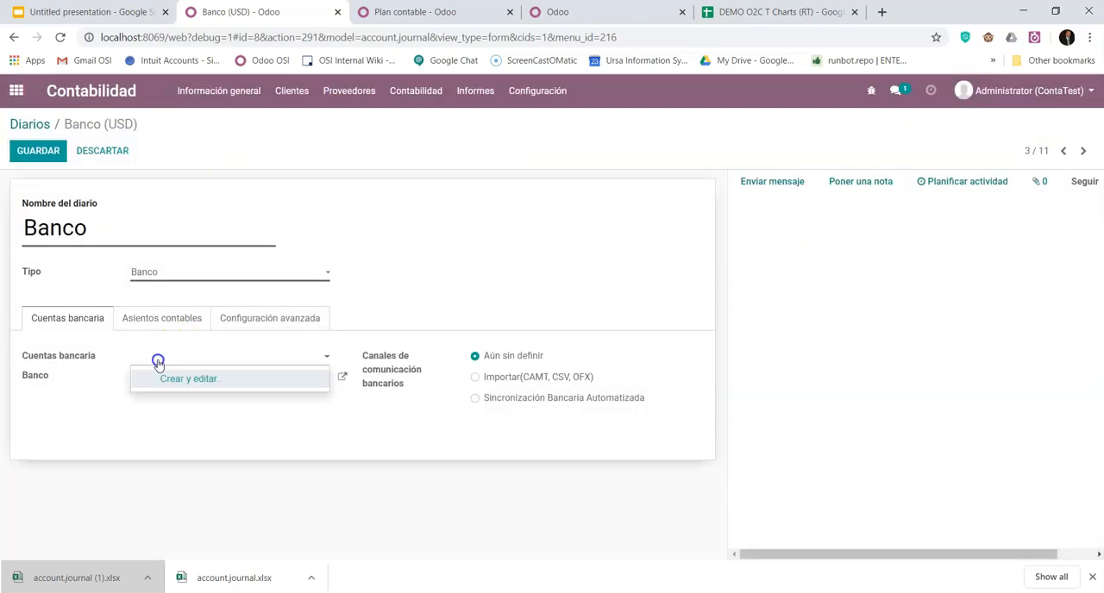
pyautogui.write('23456789')
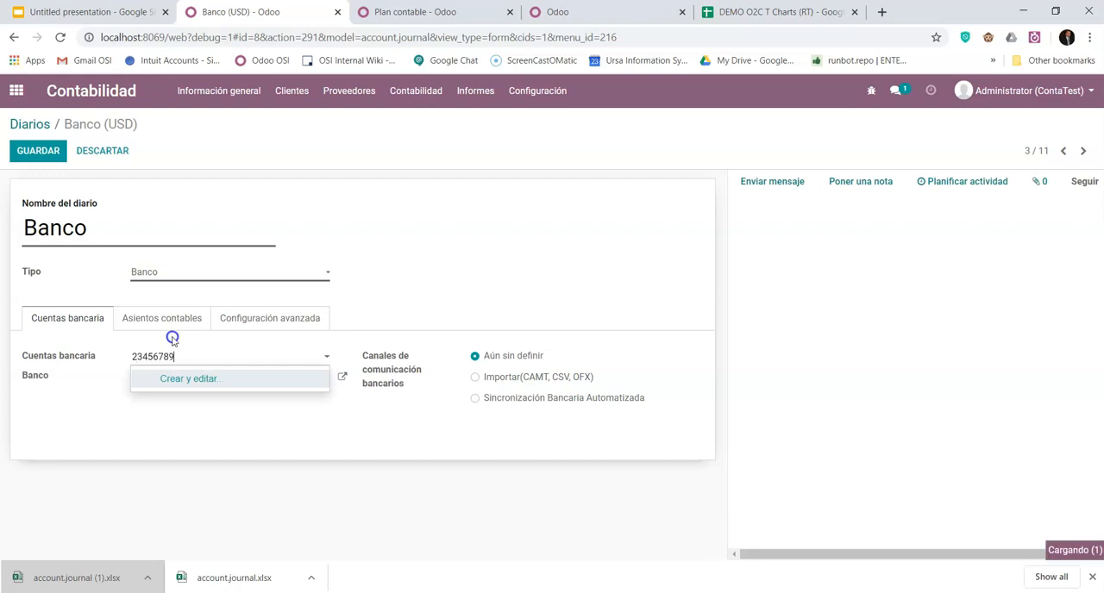
pyautogui.click(57, 267)
pyautogui.click(354, 226)
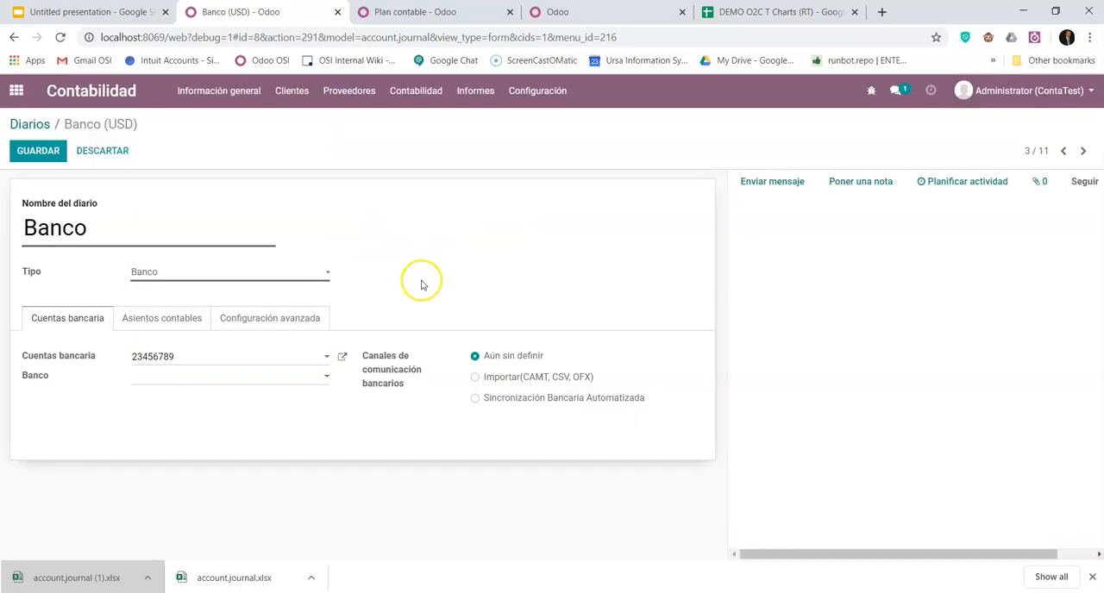
pyautogui.click(245, 380)
pyautogui.write('w')
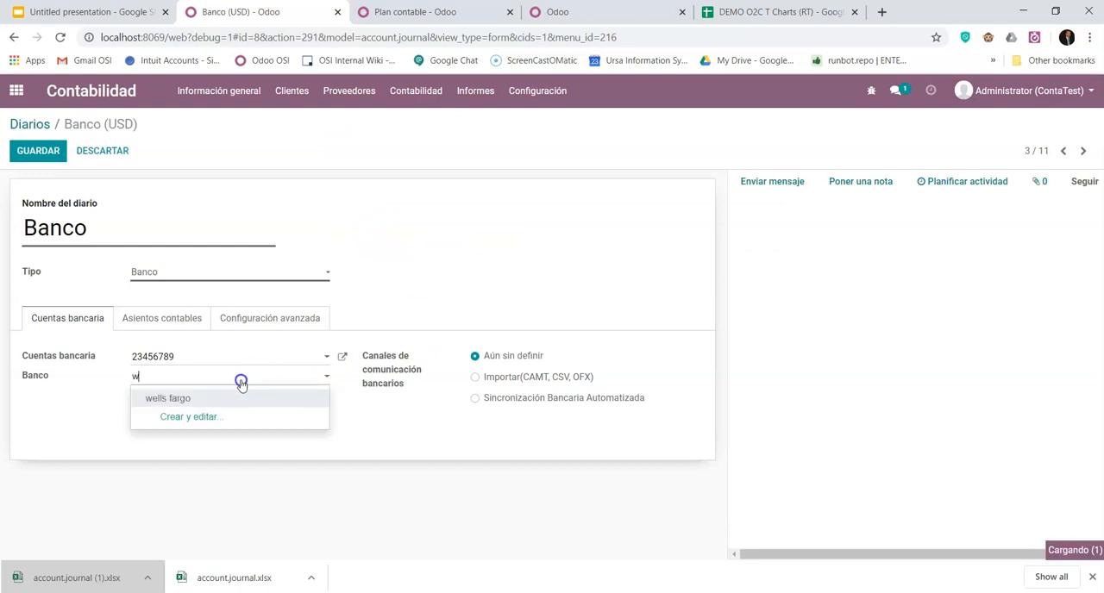
pyautogui.click(204, 397)
# - Set the Banco journal's bank communication channel to Importar(CAMT, CSV, OFX) and save the journal
pyautogui.click(33, 152)
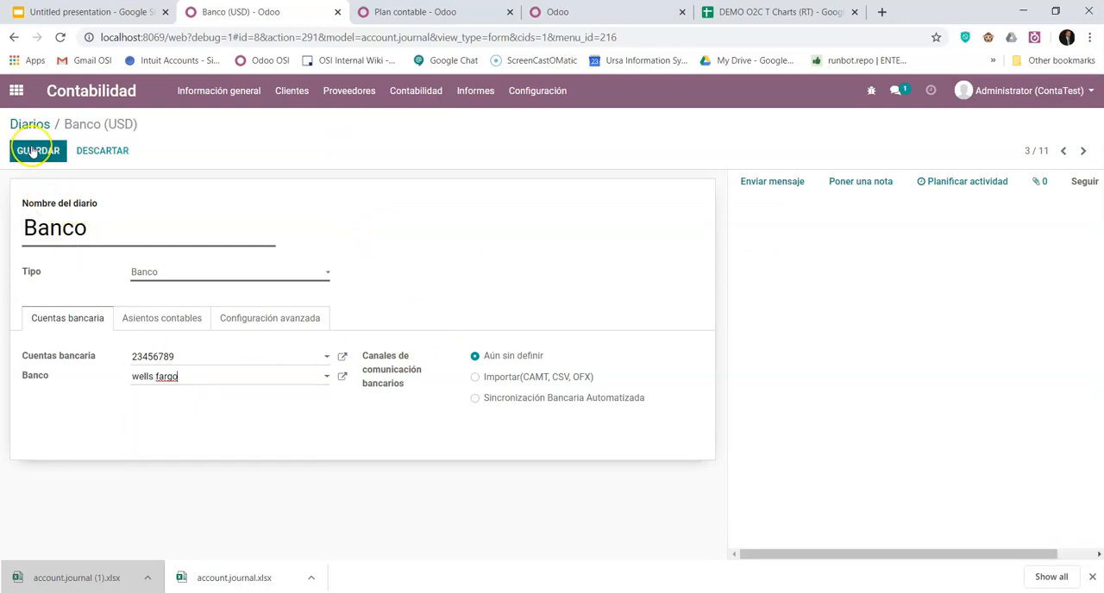
pyautogui.click(476, 379)
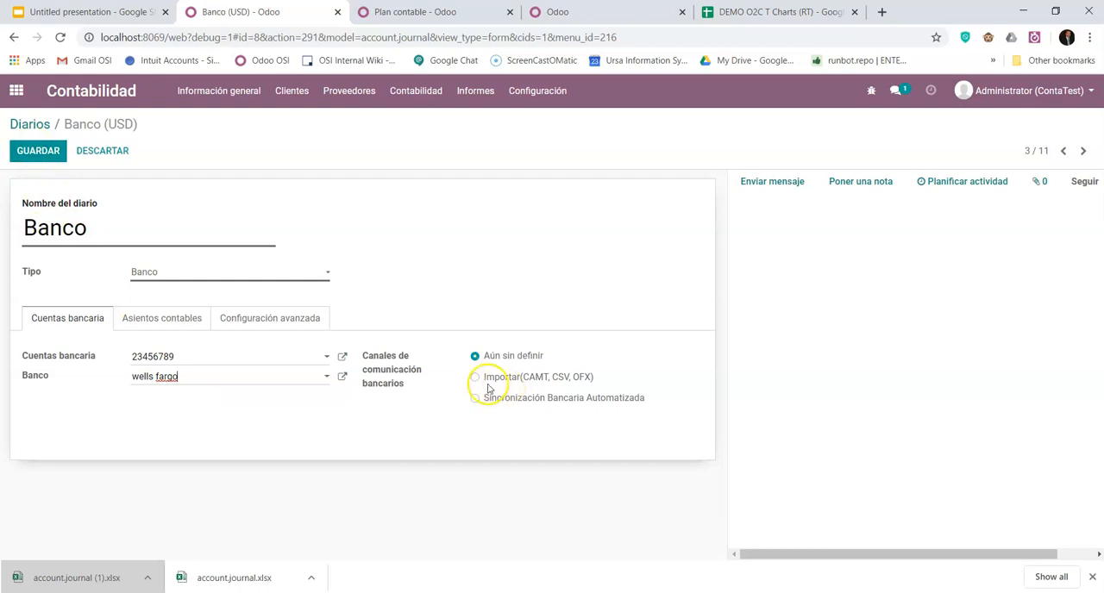
pyautogui.click(534, 372)
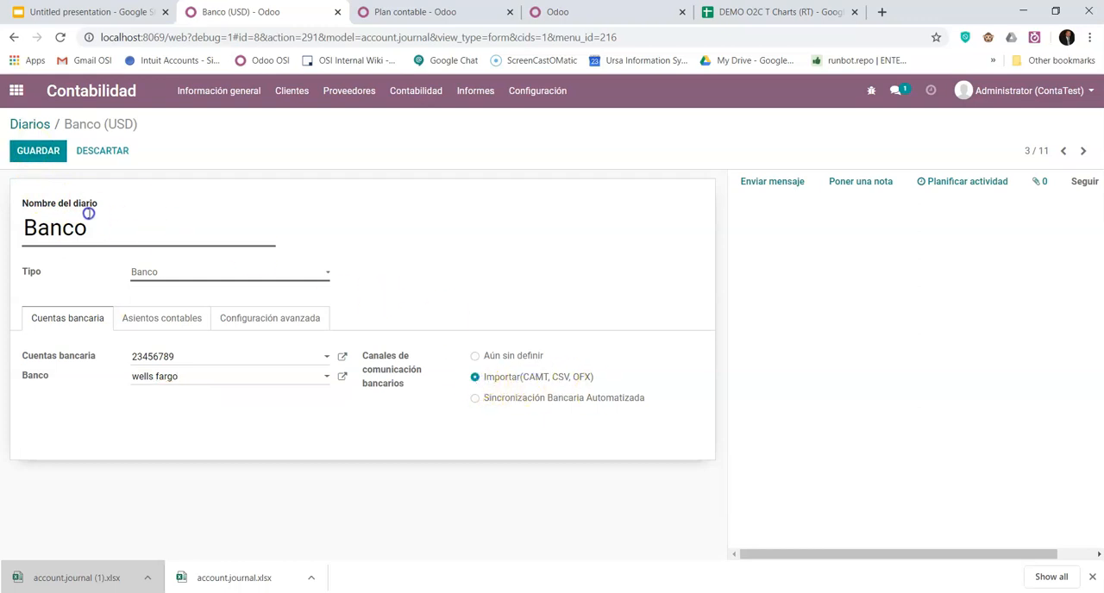
pyautogui.click(35, 145)
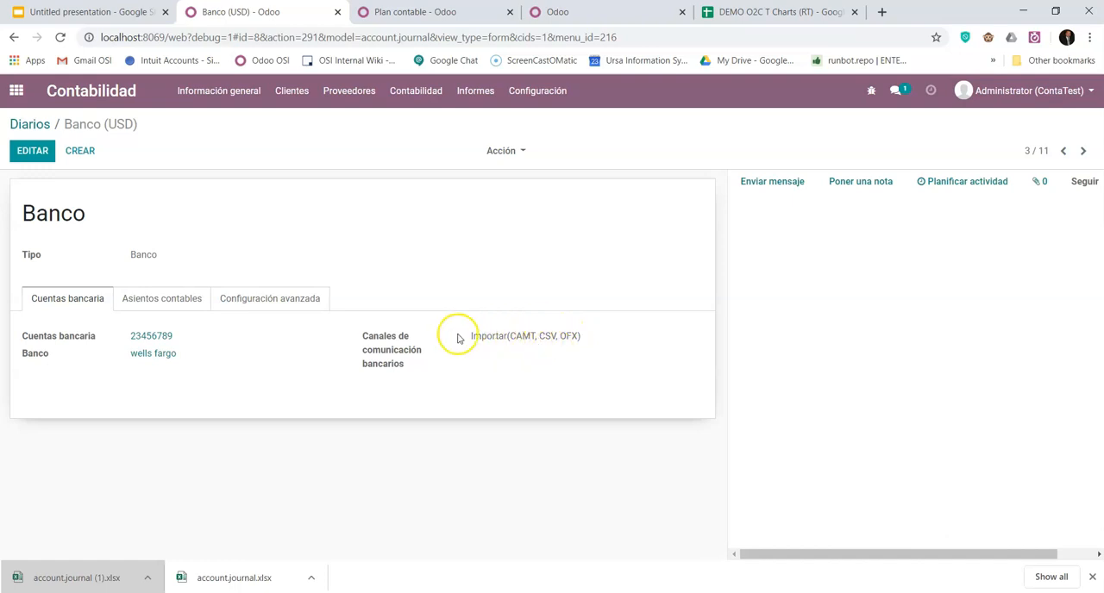
# - Open the Facturas de proveedor journal for editing and go to its FACTURA Secuencia entry sequence
pyautogui.click(40, 126)
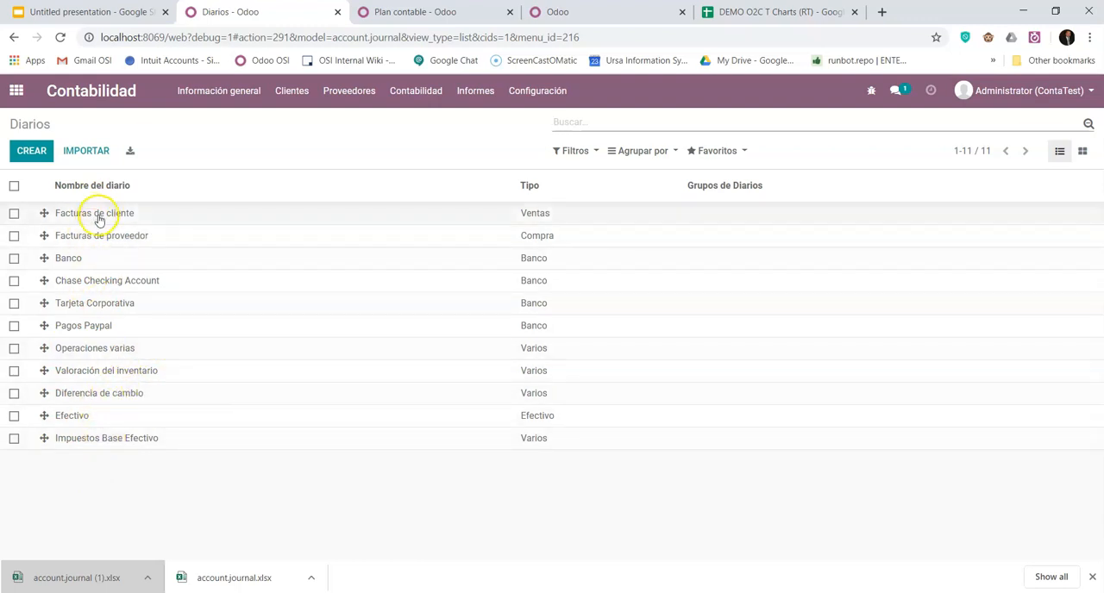
pyautogui.click(117, 240)
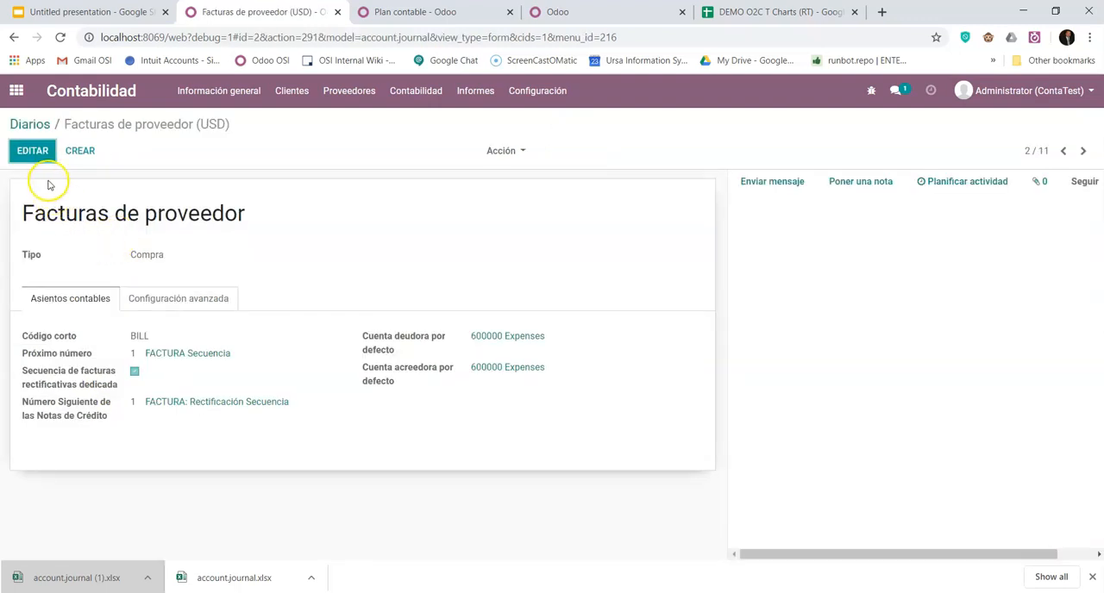
pyautogui.click(33, 153)
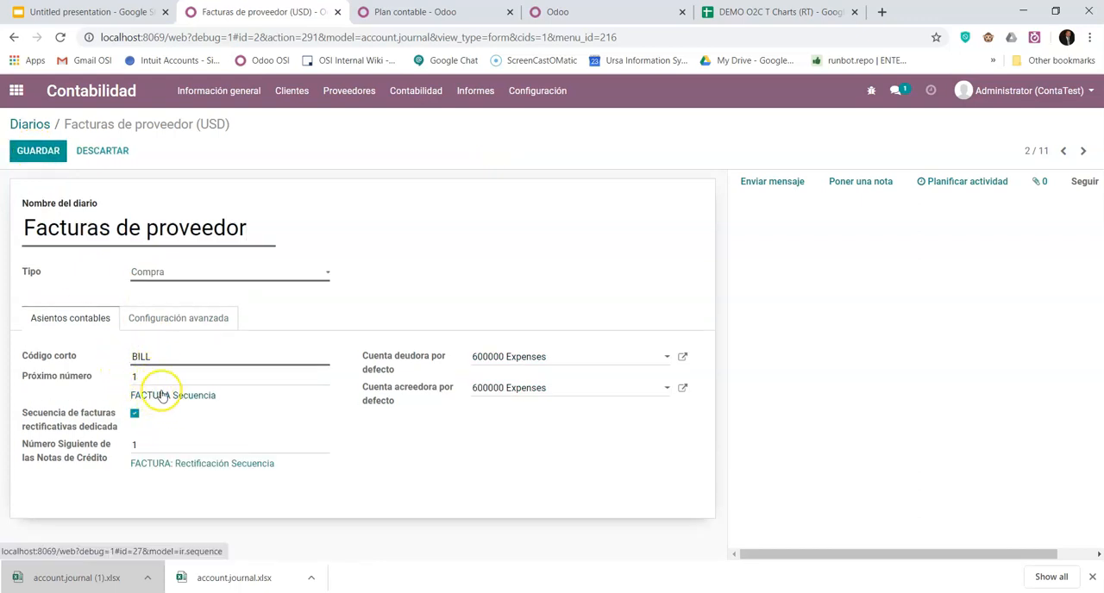
pyautogui.moveTo(162, 399)
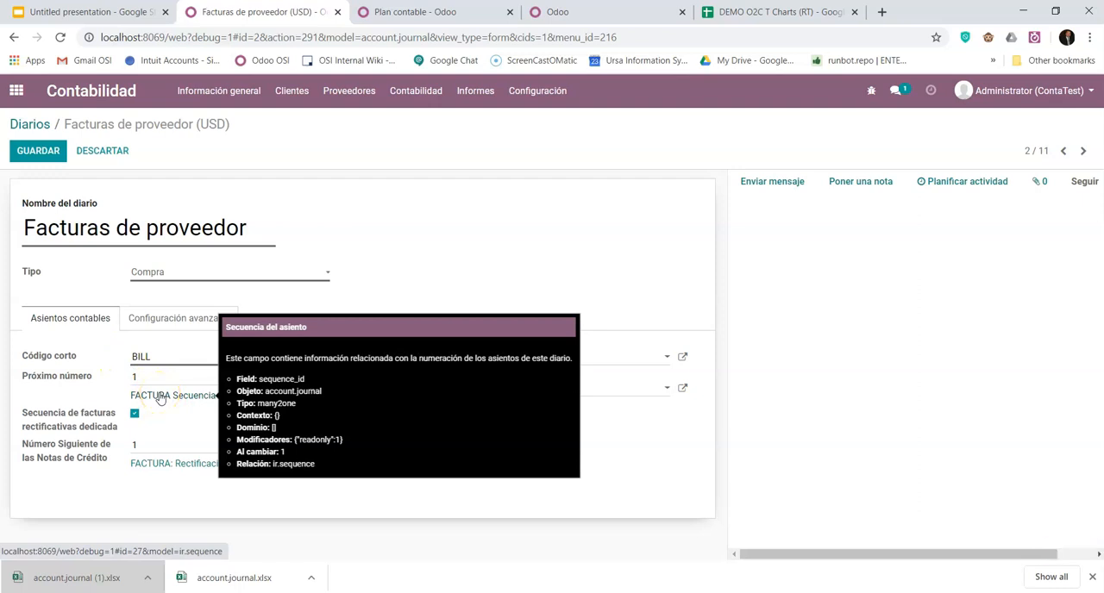
pyautogui.click(159, 397)
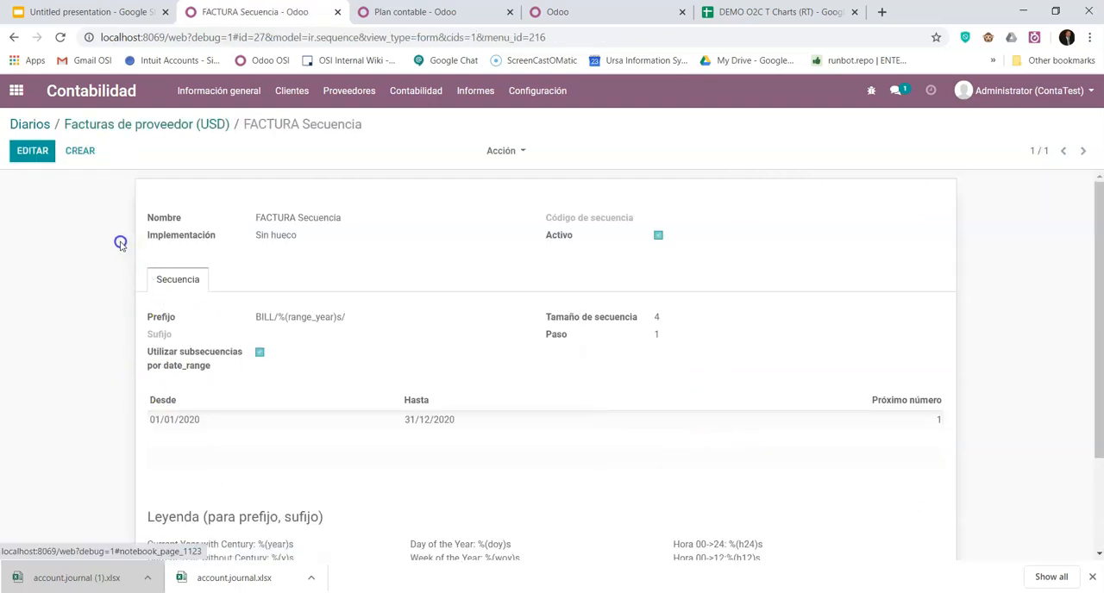
# - Rename the FACTURA Secuencia sequence to BILL Secuencia and save it
pyautogui.click(27, 150)
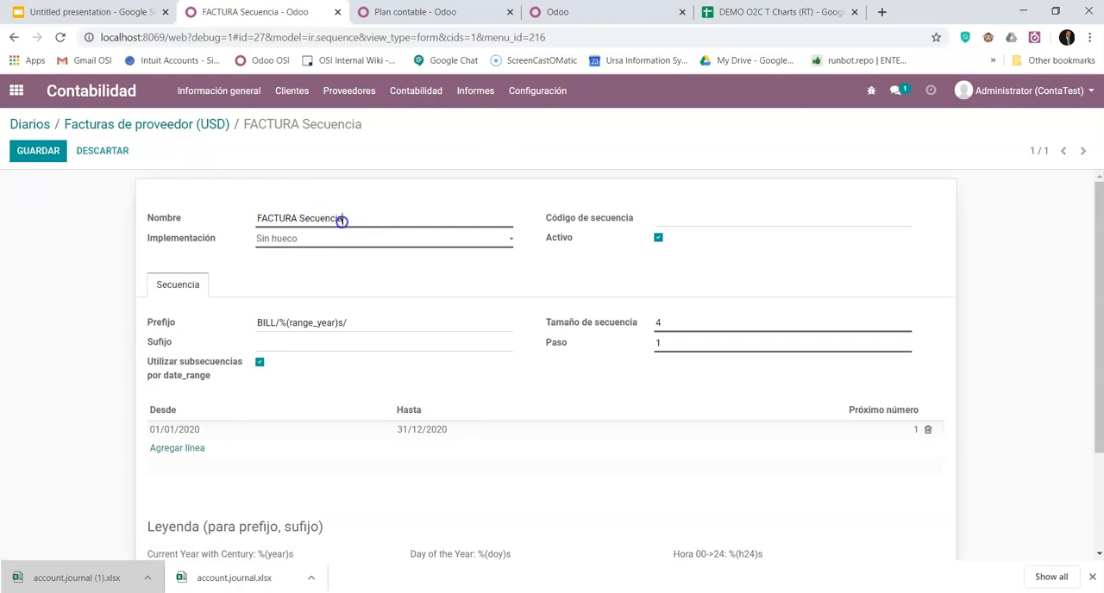
pyautogui.moveTo(296, 216); pyautogui.dragTo(248, 220)
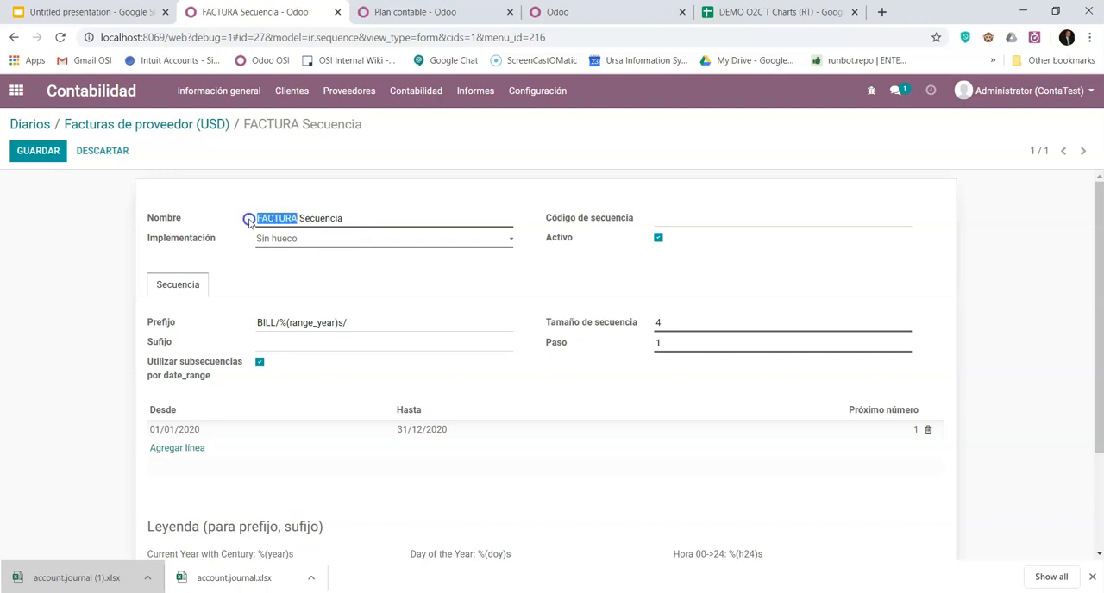
pyautogui.write('b')
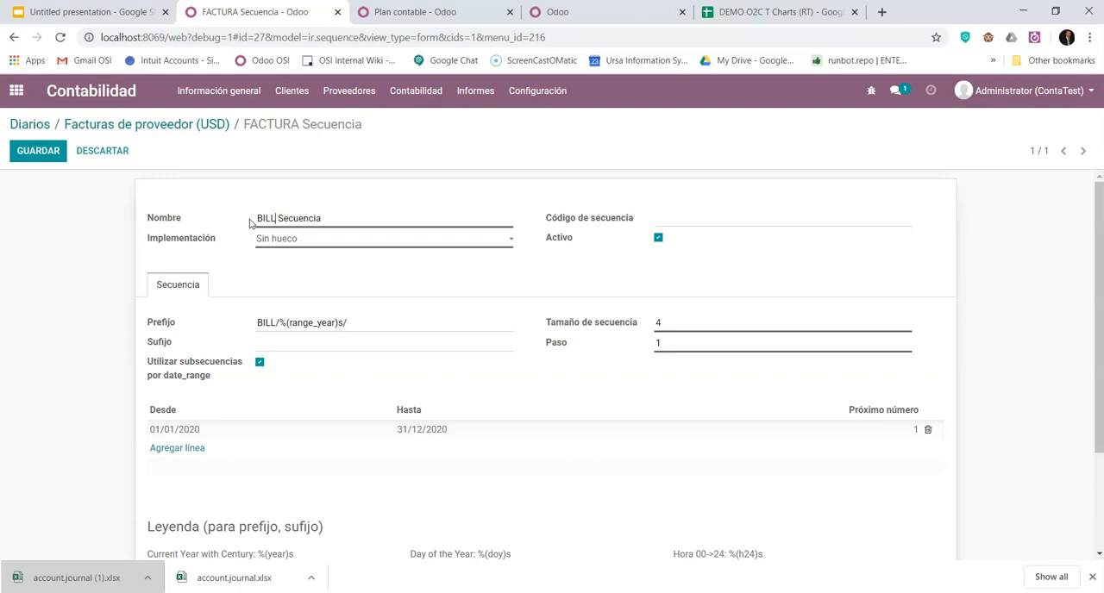
pyautogui.click(54, 154)
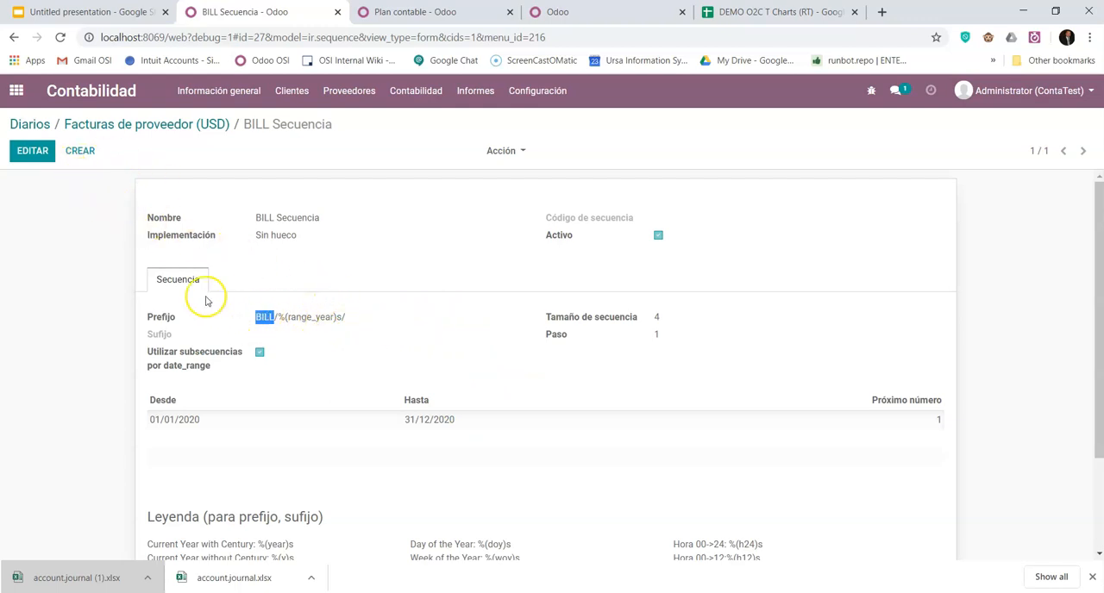
# - Go back through the Facturas de proveedor journal to the journals list and open the Facturas de cliente journal
pyautogui.click(115, 125)
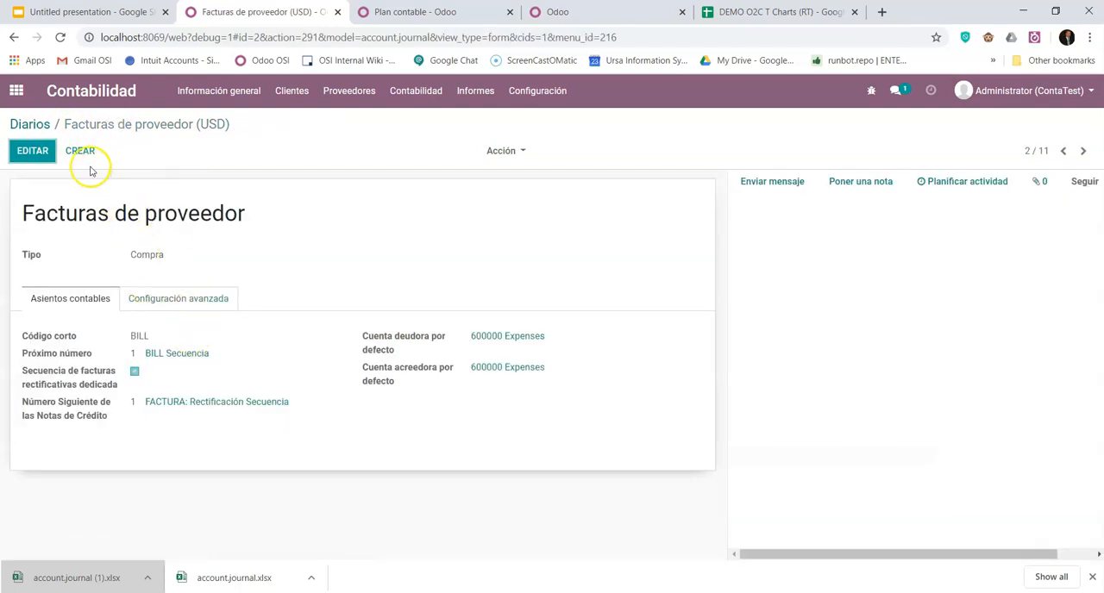
pyautogui.click(47, 126)
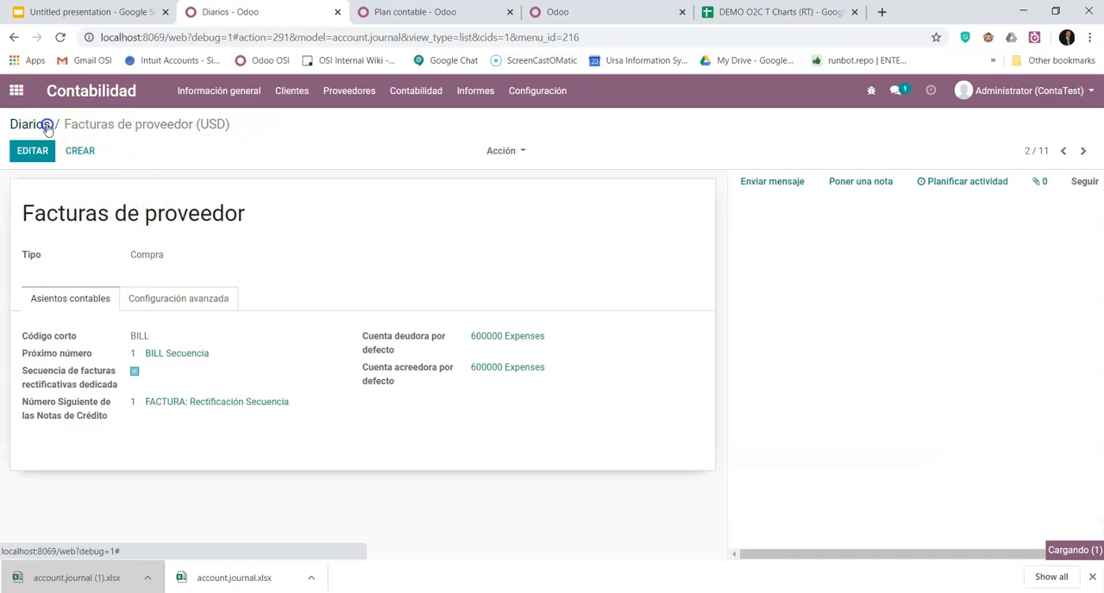
pyautogui.click(110, 212)
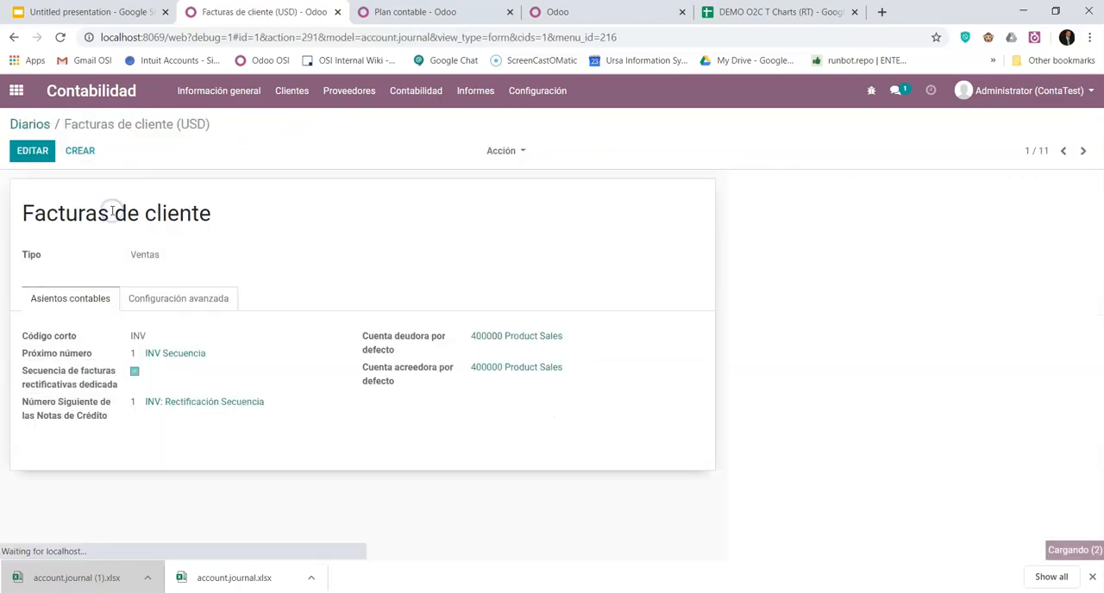
# - Change the Facturas de cliente journal's short code to FAC and save the journal
pyautogui.doubleClick(132, 336)
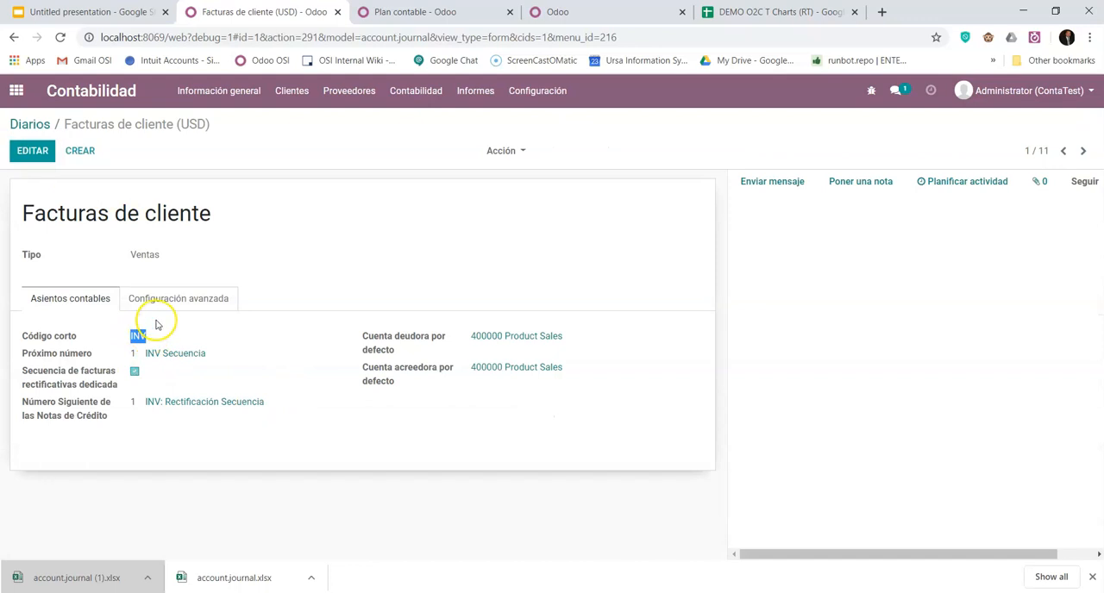
pyautogui.click(30, 149)
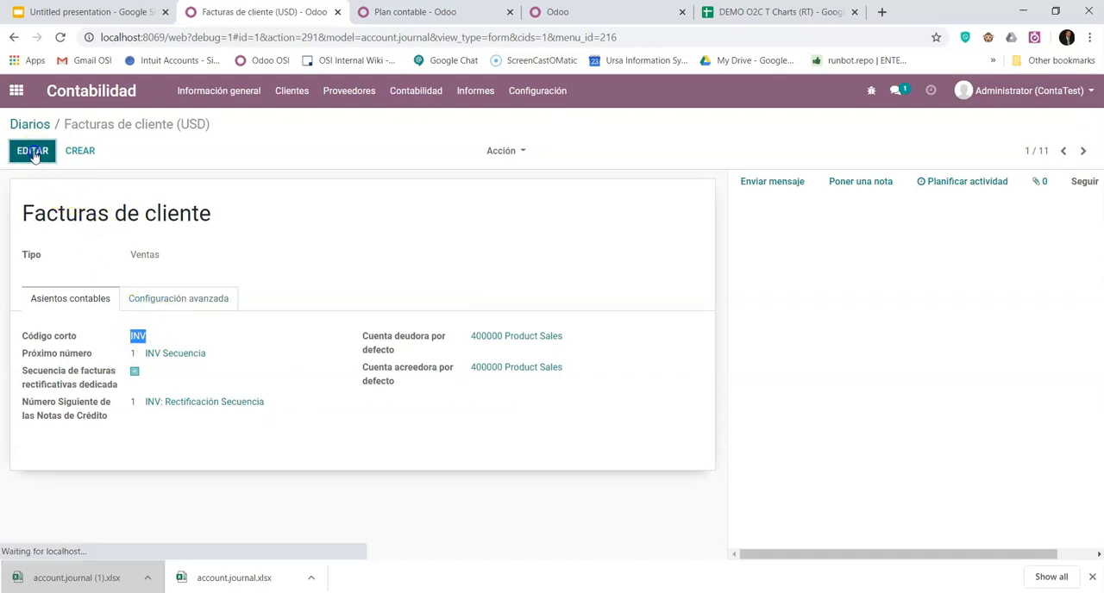
pyautogui.doubleClick(138, 356)
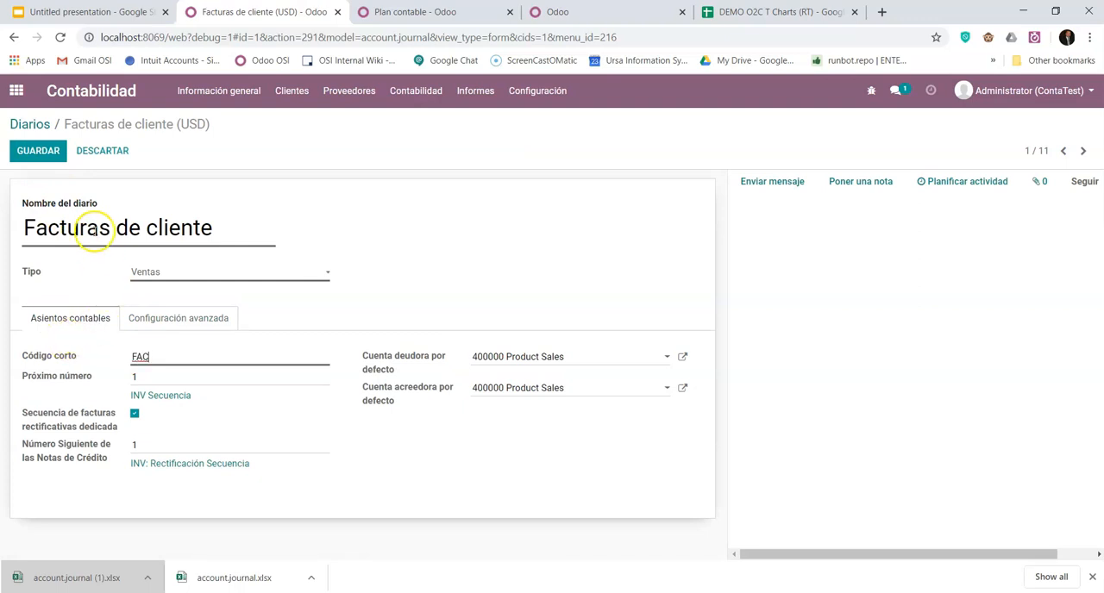
pyautogui.click(50, 152)
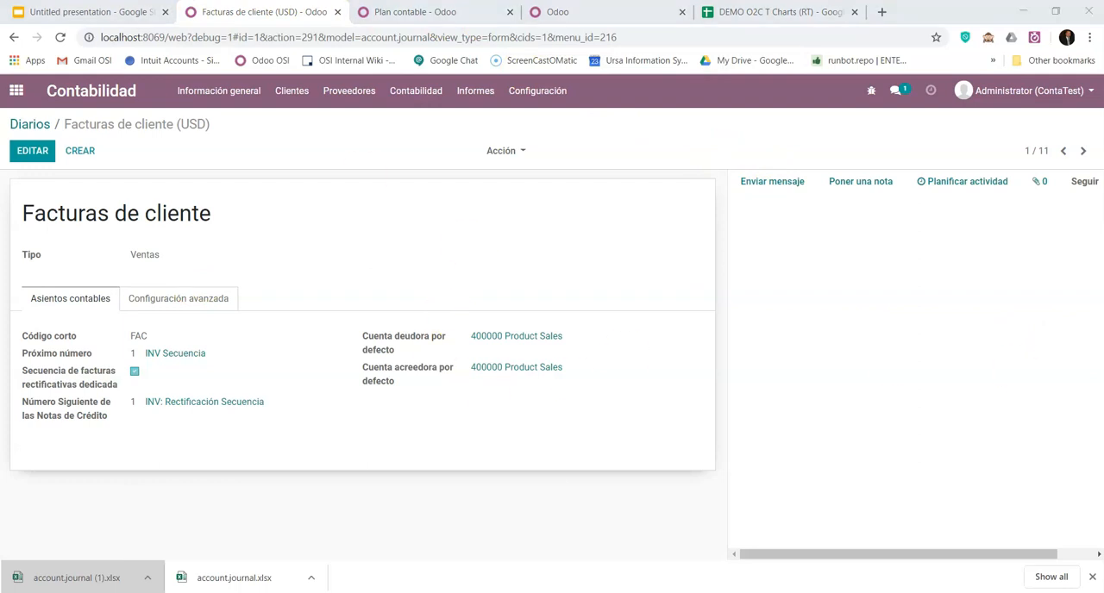
# - Go to the product categories in the Contabilidad configuration and open the All category to review its valuation and account properties
pyautogui.click(17, 93)
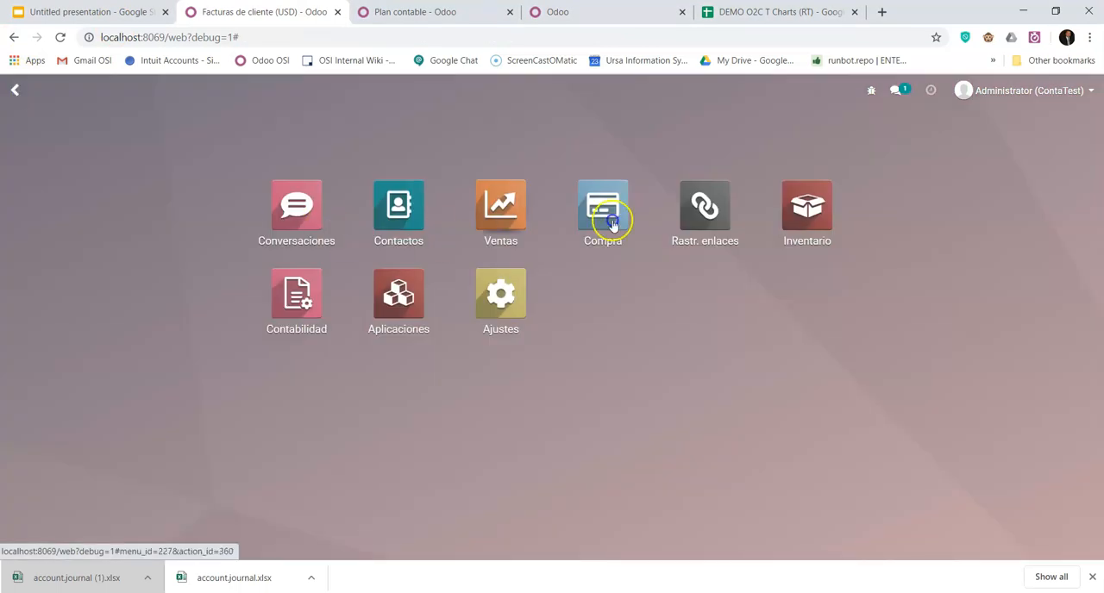
pyautogui.click(286, 306)
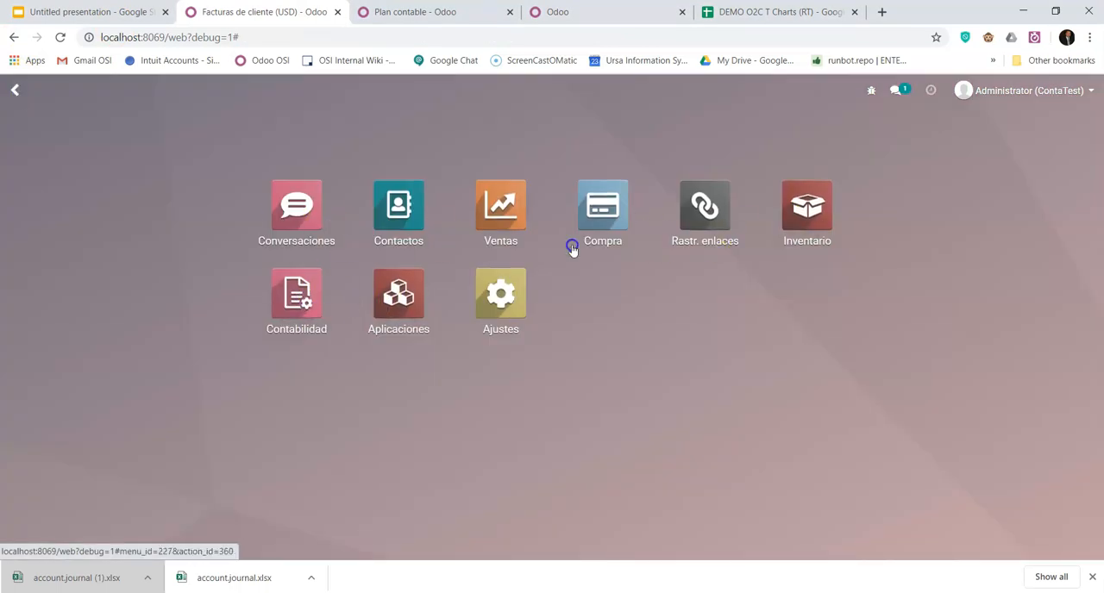
pyautogui.click(313, 296)
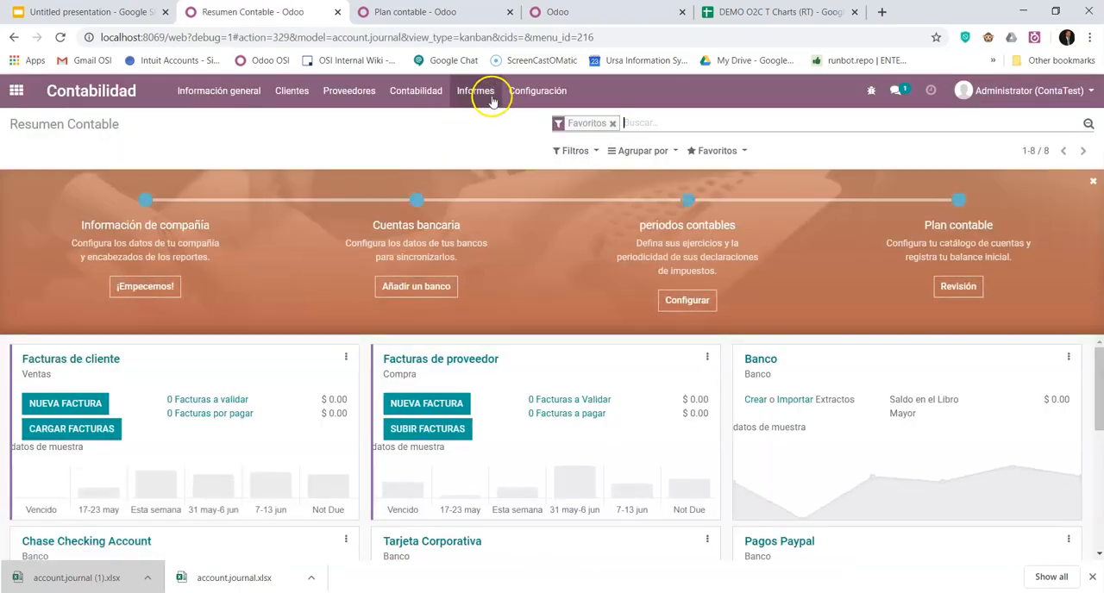
pyautogui.click(534, 93)
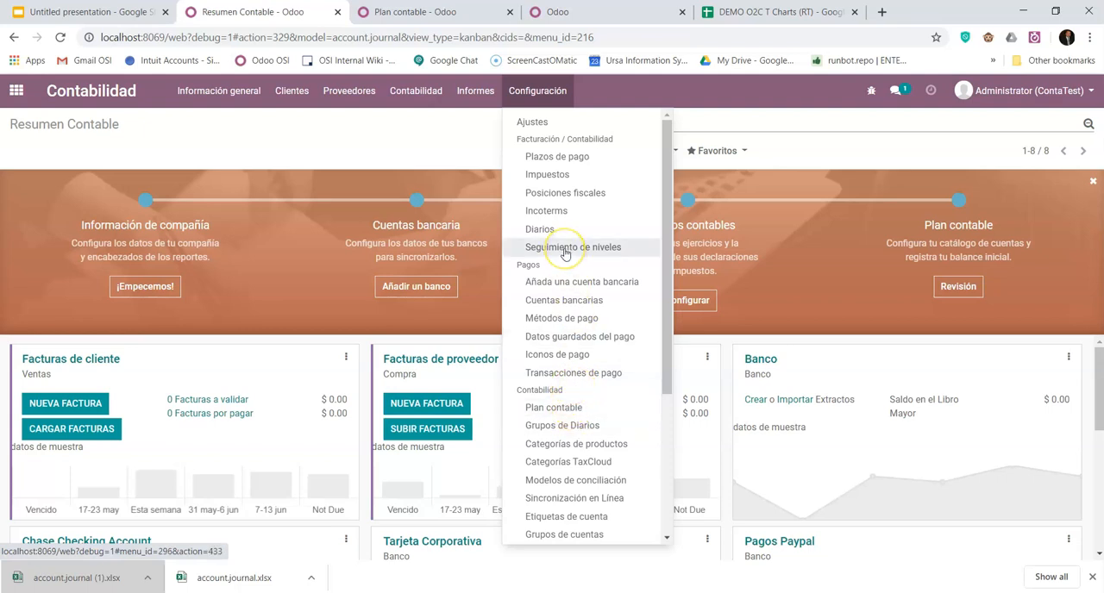
pyautogui.click(600, 444)
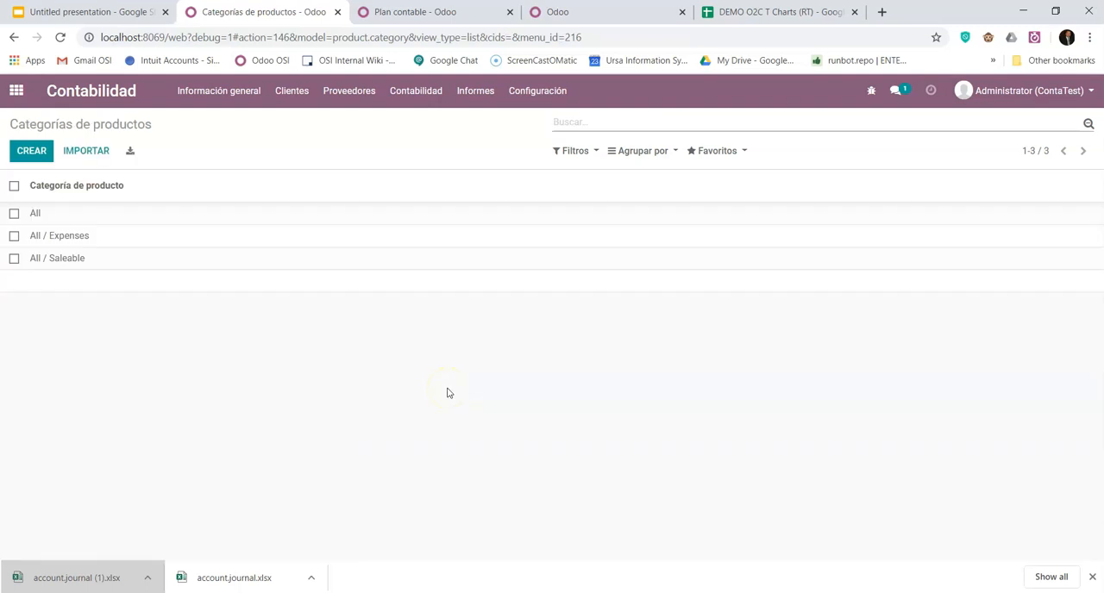
pyautogui.click(36, 215)
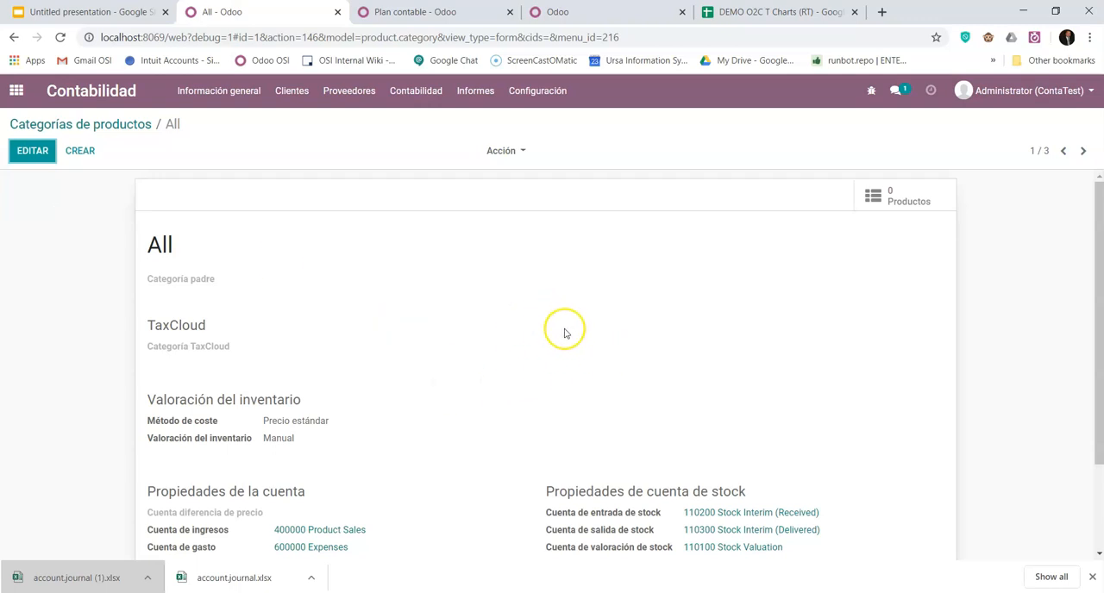
pyautogui.scroll(-2, 616, 345)
pyautogui.scroll(1, 530, 345)
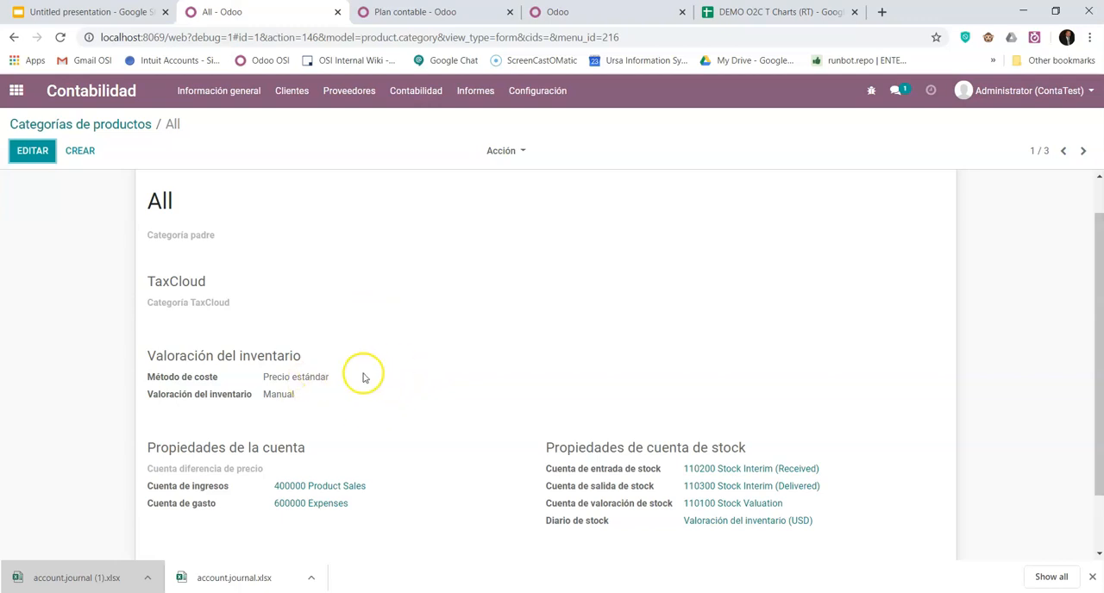
# - Edit the All category, keeping Precio estándar as the costing method and setting the inventory valuation to Automatizado
pyautogui.click(33, 153)
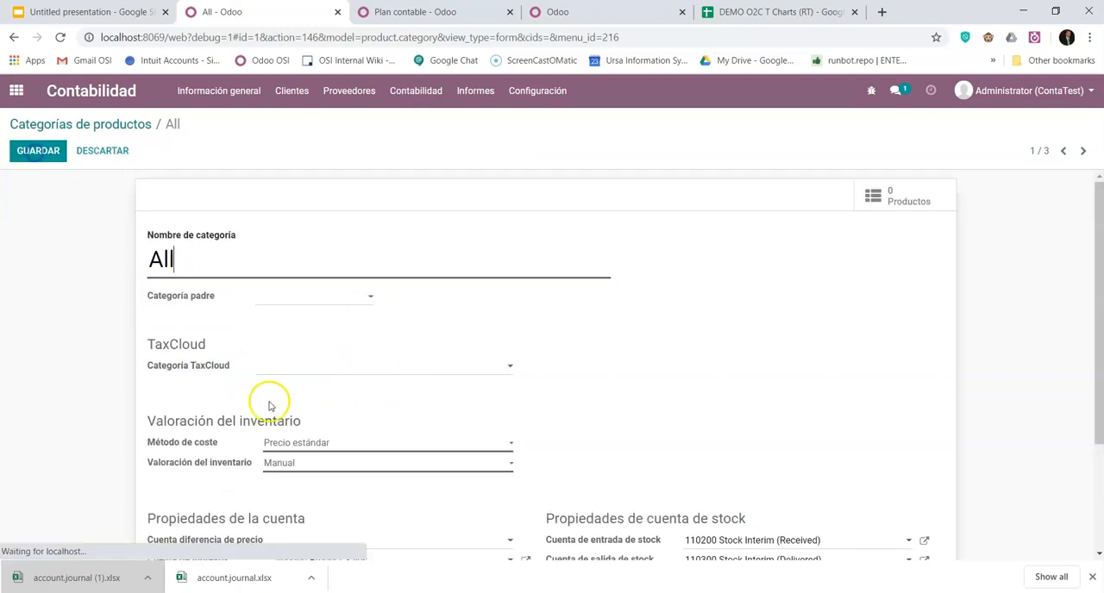
pyautogui.click(374, 443)
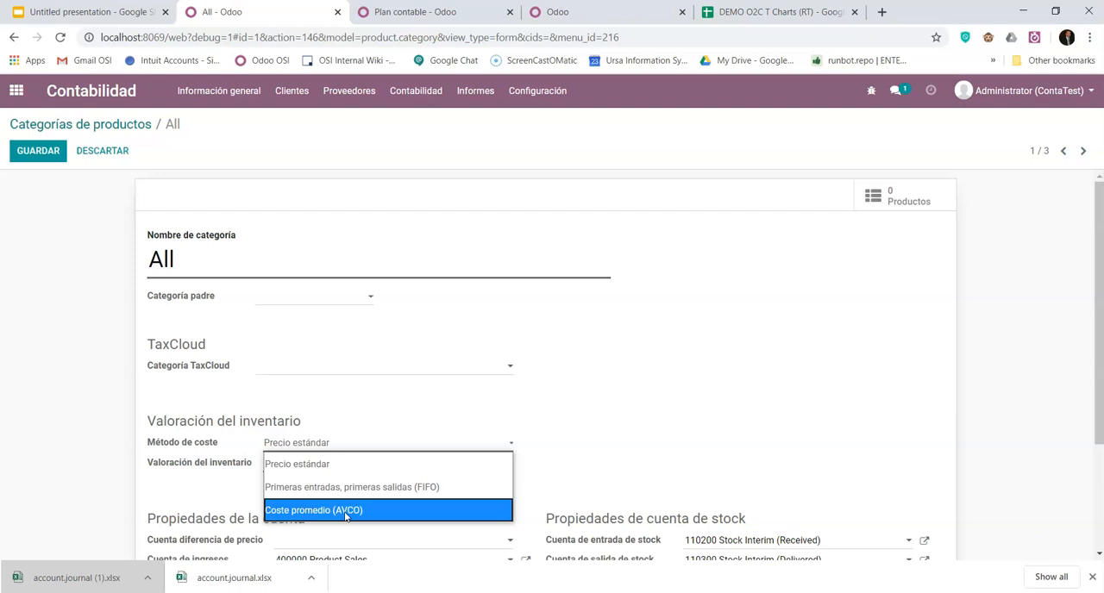
pyautogui.click(328, 466)
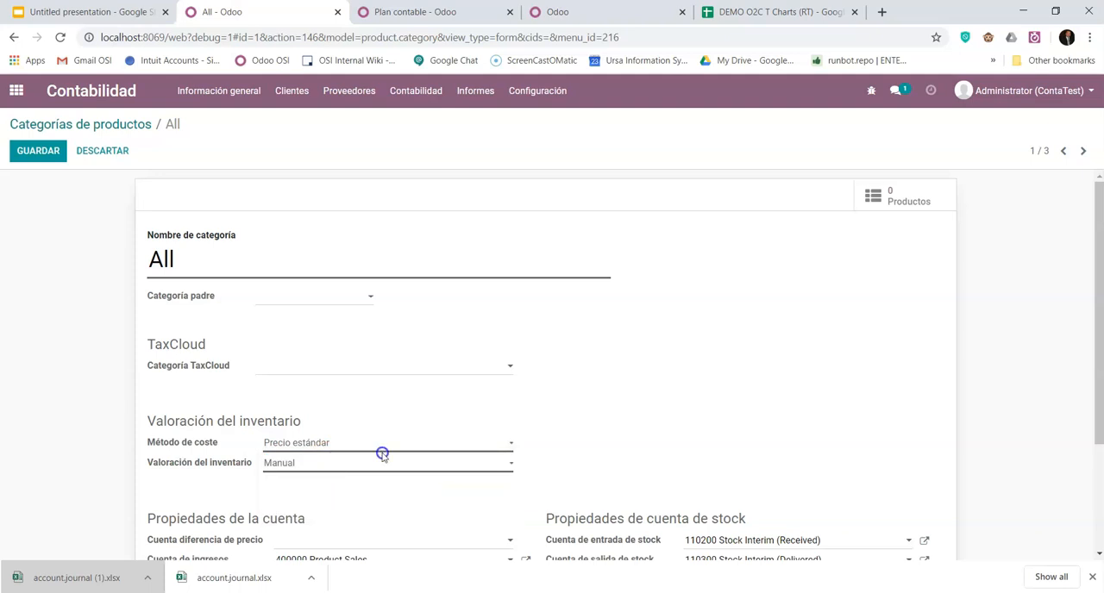
pyautogui.click(345, 471)
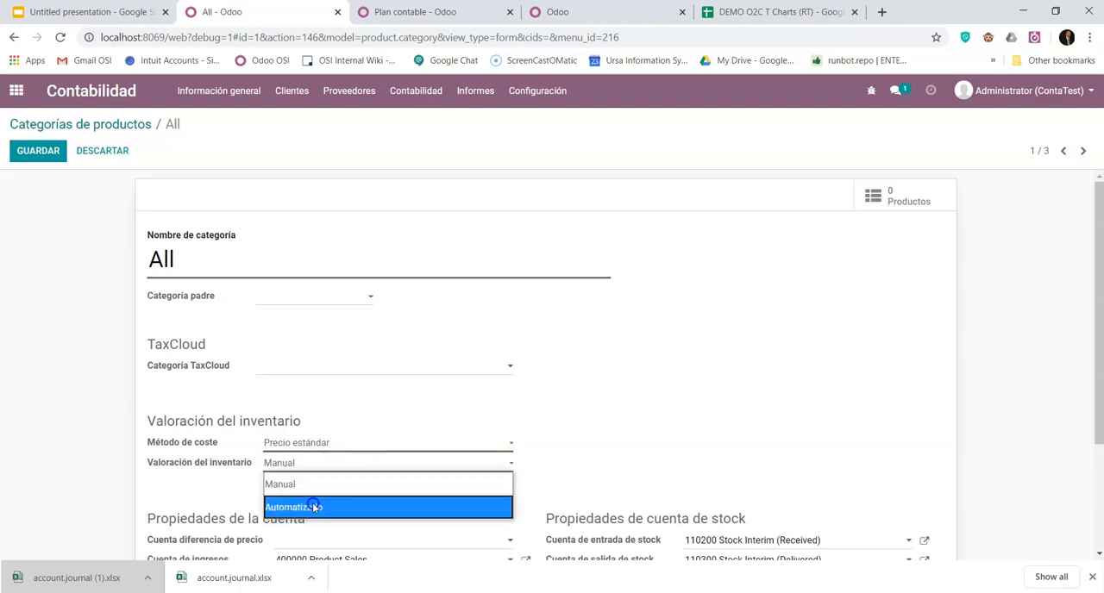
pyautogui.click(303, 506)
pyautogui.click(308, 473)
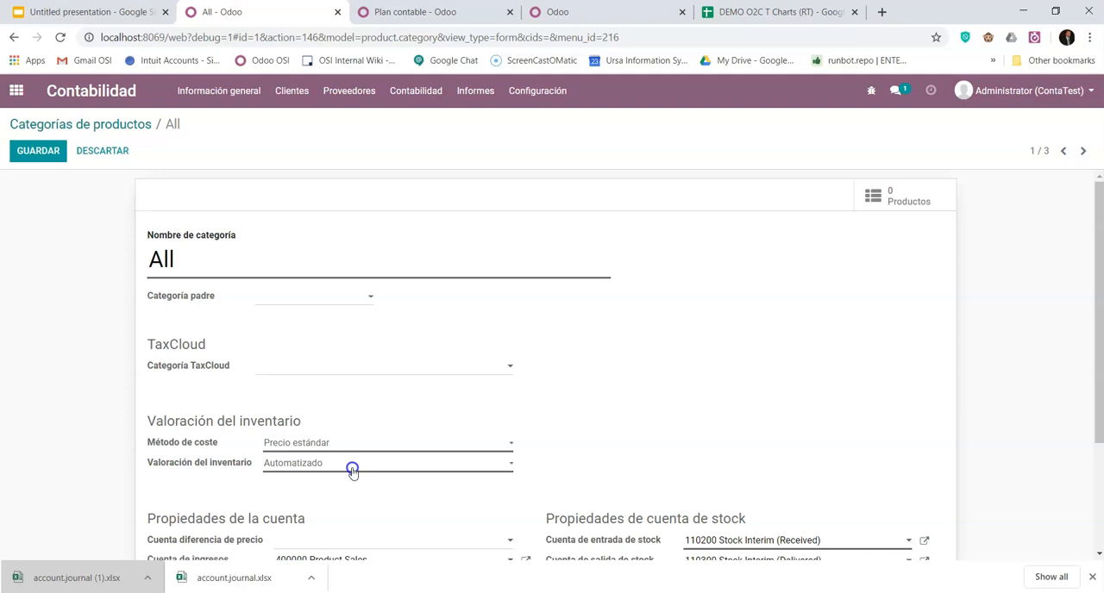
pyautogui.click(353, 465)
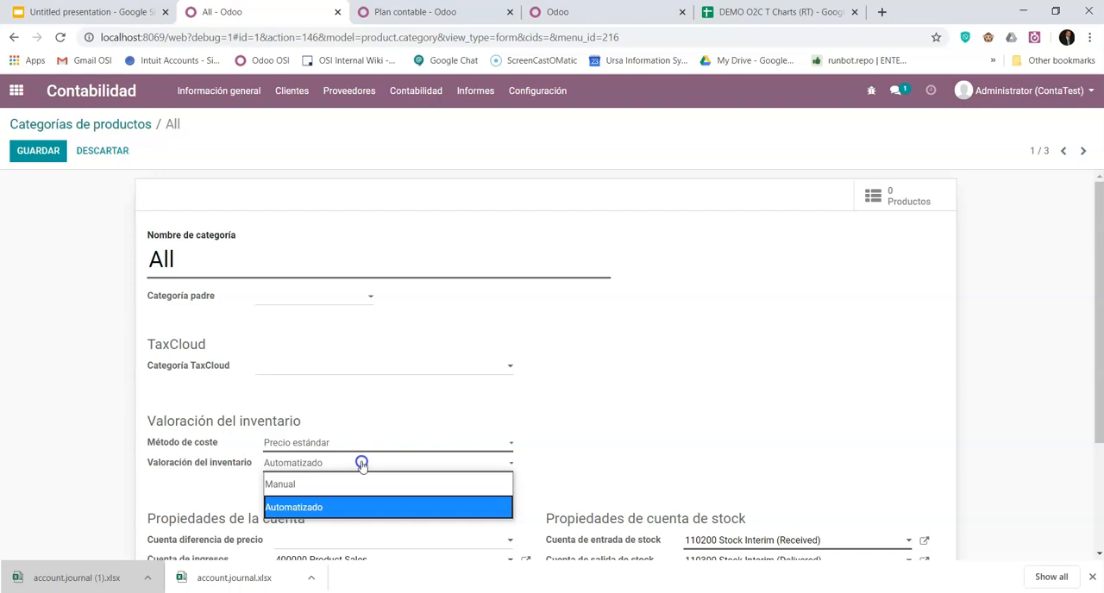
pyautogui.click(333, 508)
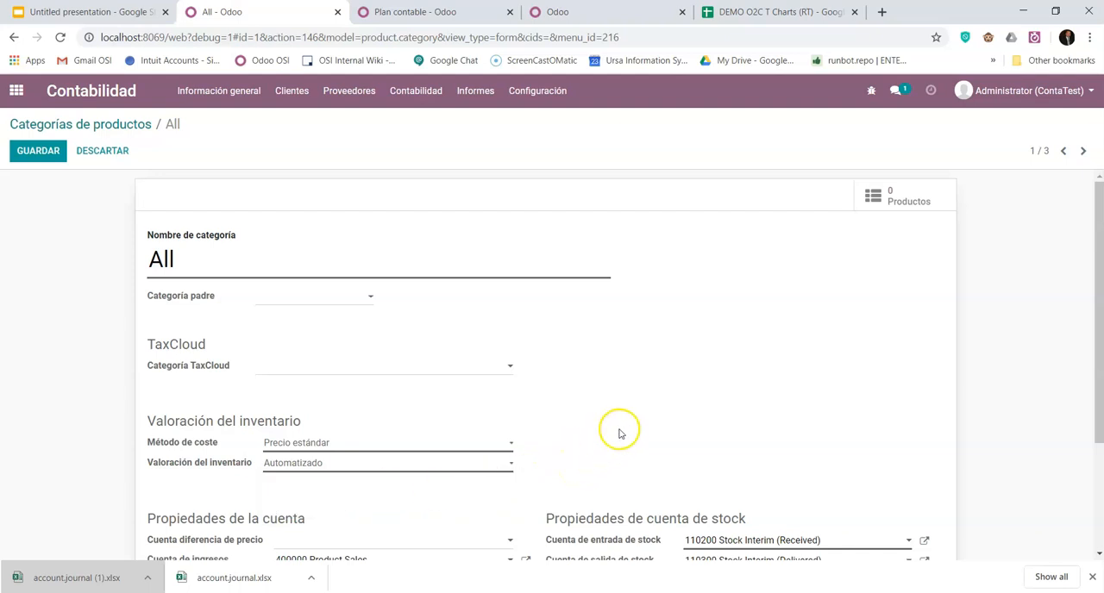
# - Set the All category's expense account (Cuenta de gasto) to 500000 Cost of Goods Sold
pyautogui.scroll(-2, 595, 438)
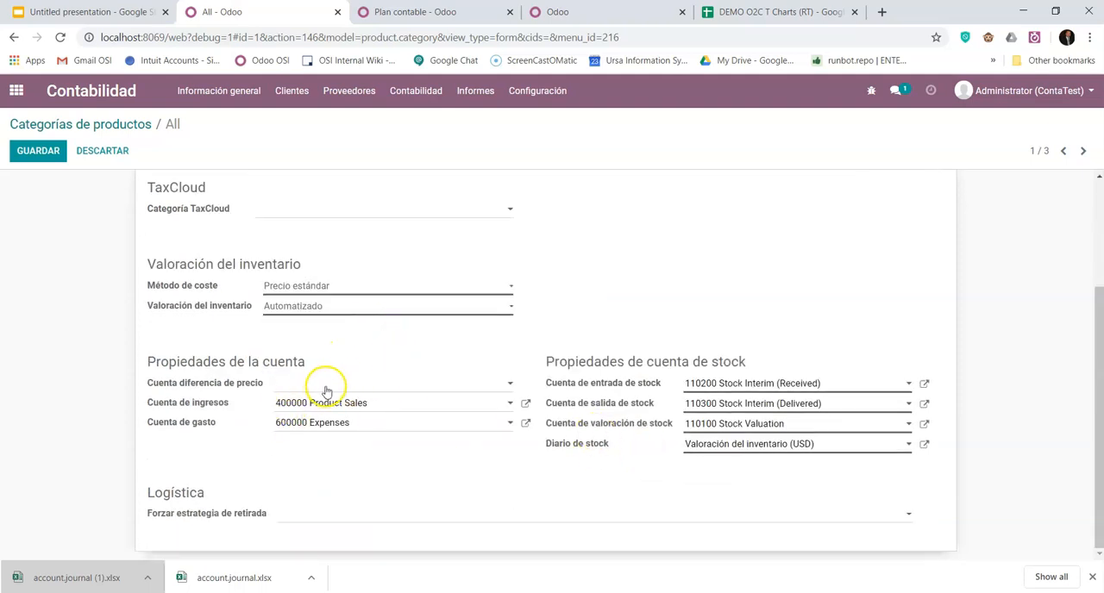
pyautogui.click(378, 423)
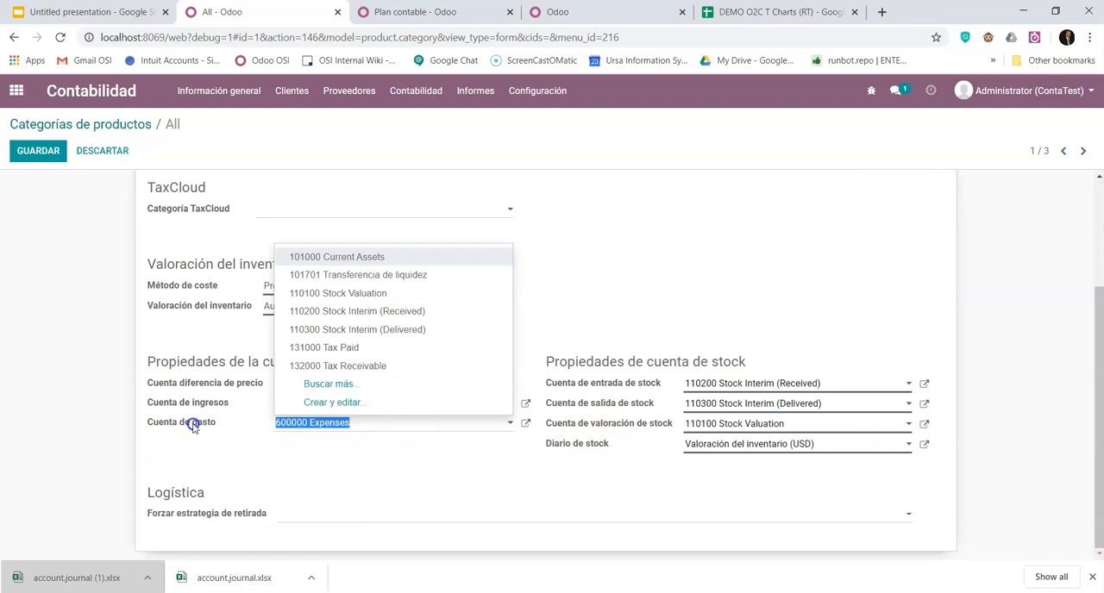
pyautogui.write('co')
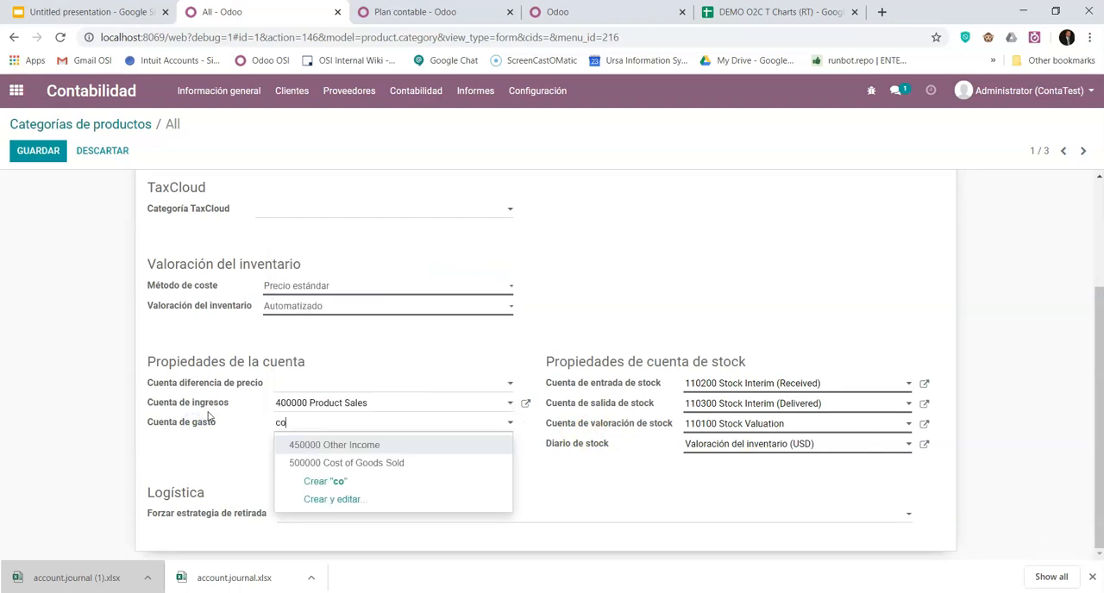
pyautogui.press('Down')
pyautogui.click(374, 461)
# - Set the All category's price difference account (Cuenta diferencia de precio) to 500000 Cost of Goods Sold and save the category
pyautogui.click(336, 385)
pyautogui.write('co')
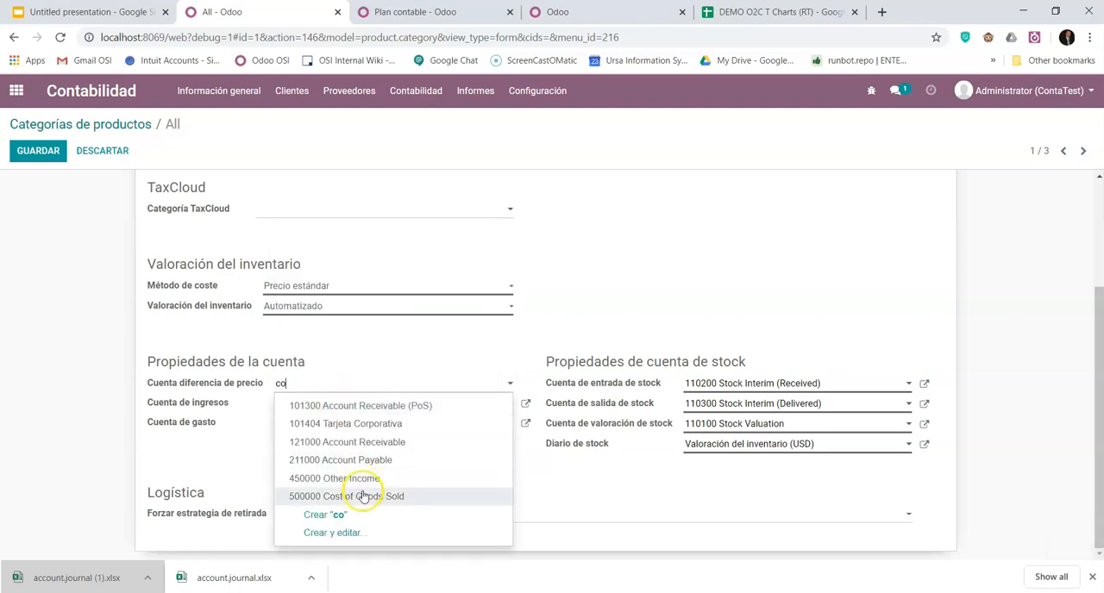
pyautogui.click(363, 492)
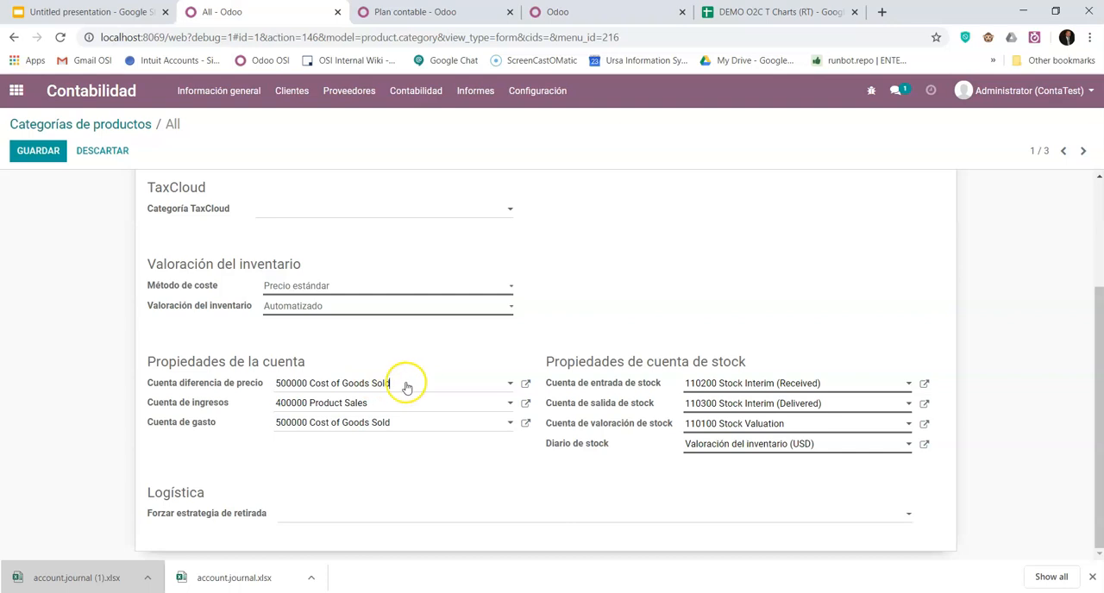
pyautogui.scroll(3, 426, 496)
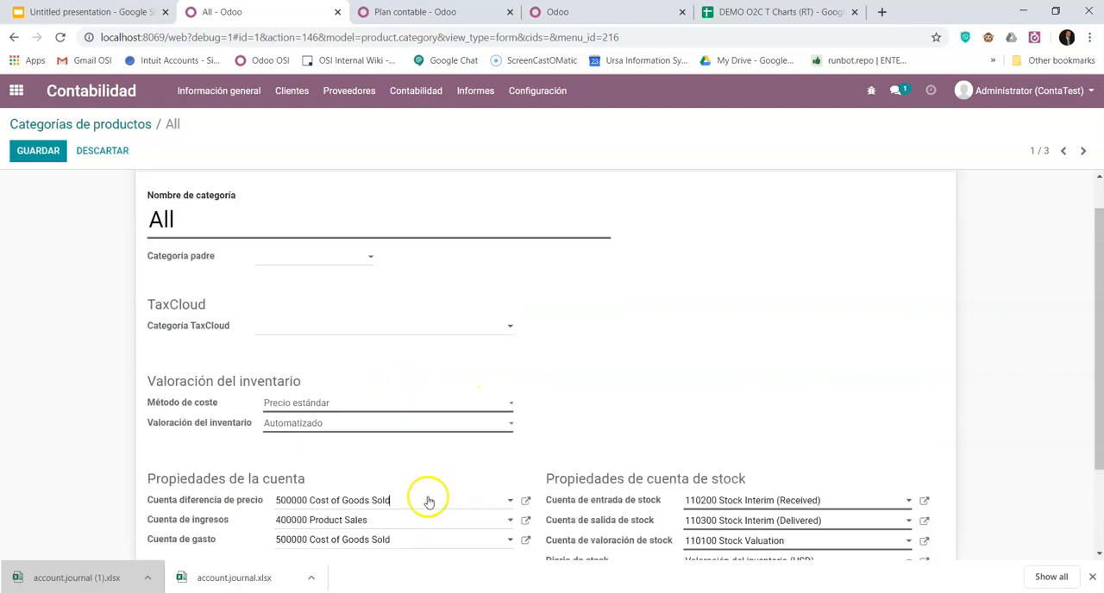
pyautogui.scroll(-3, 402, 539)
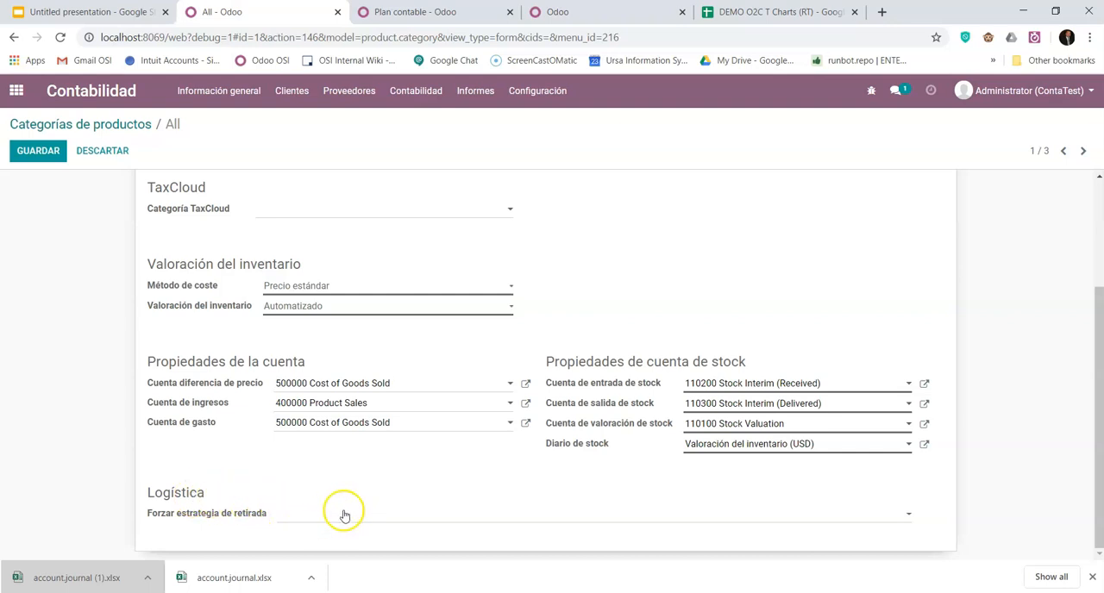
pyautogui.scroll(2, 383, 504)
pyautogui.scroll(-2, 419, 468)
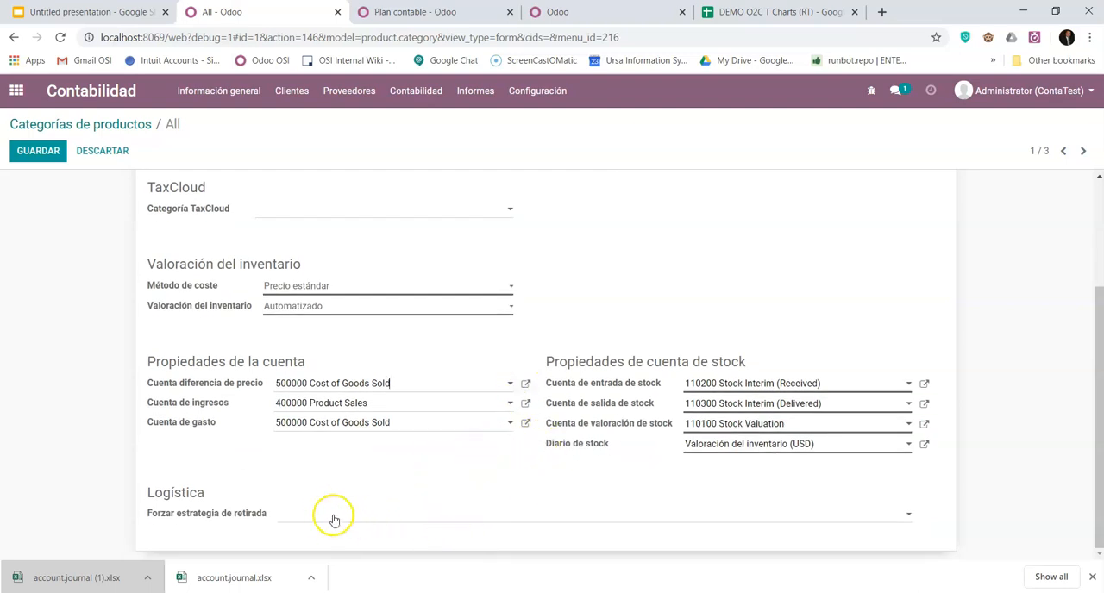
pyautogui.scroll(2, 384, 514)
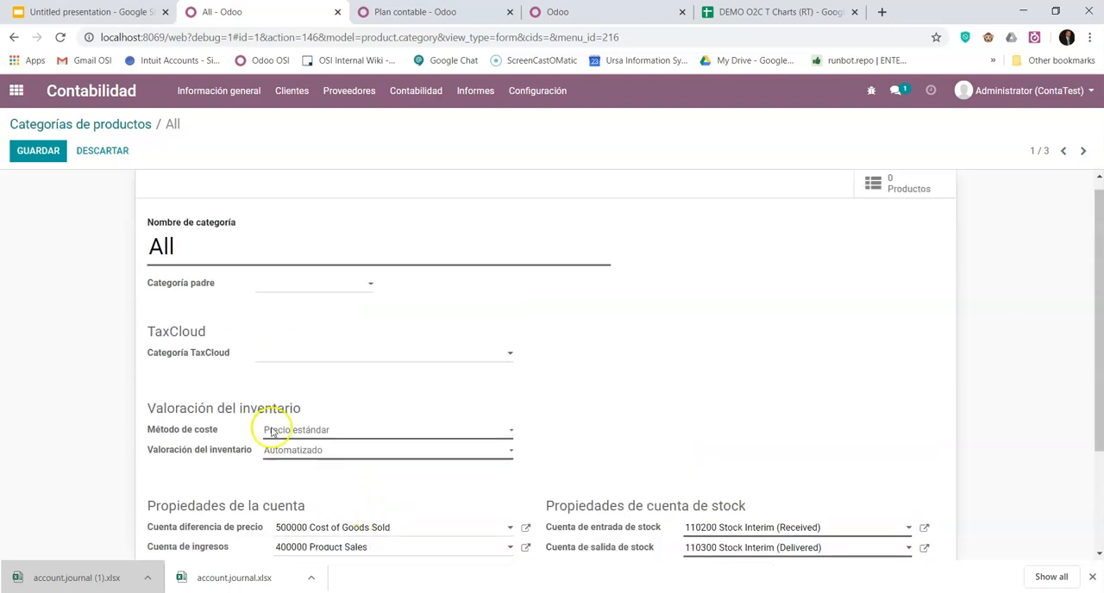
pyautogui.click(44, 156)
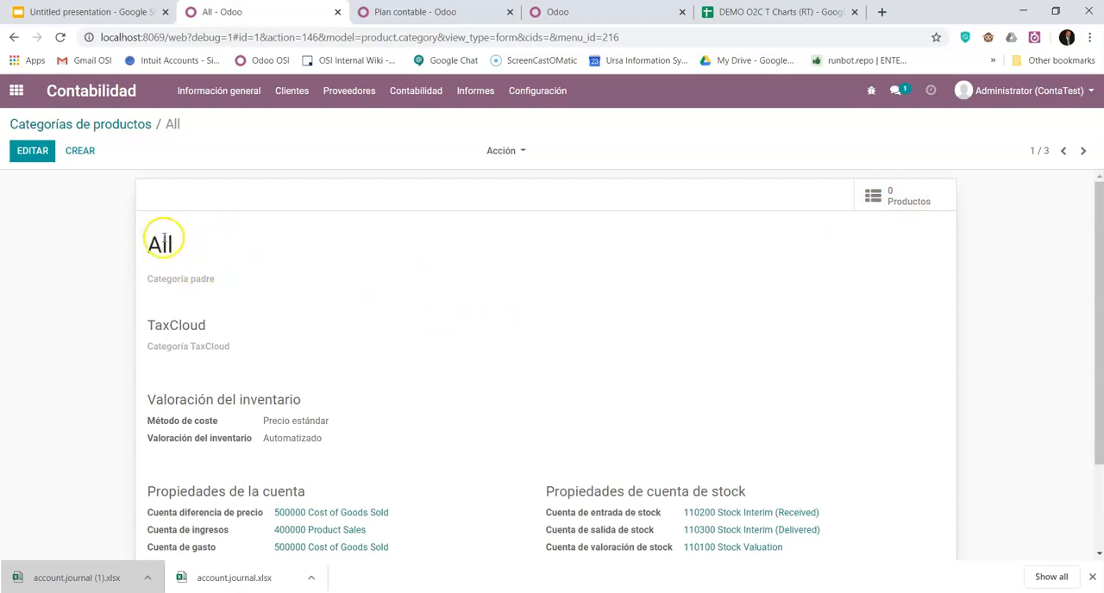
# - Return to the product categories list and reopen the All category to check its valuation, account and stock properties
pyautogui.click(109, 123)
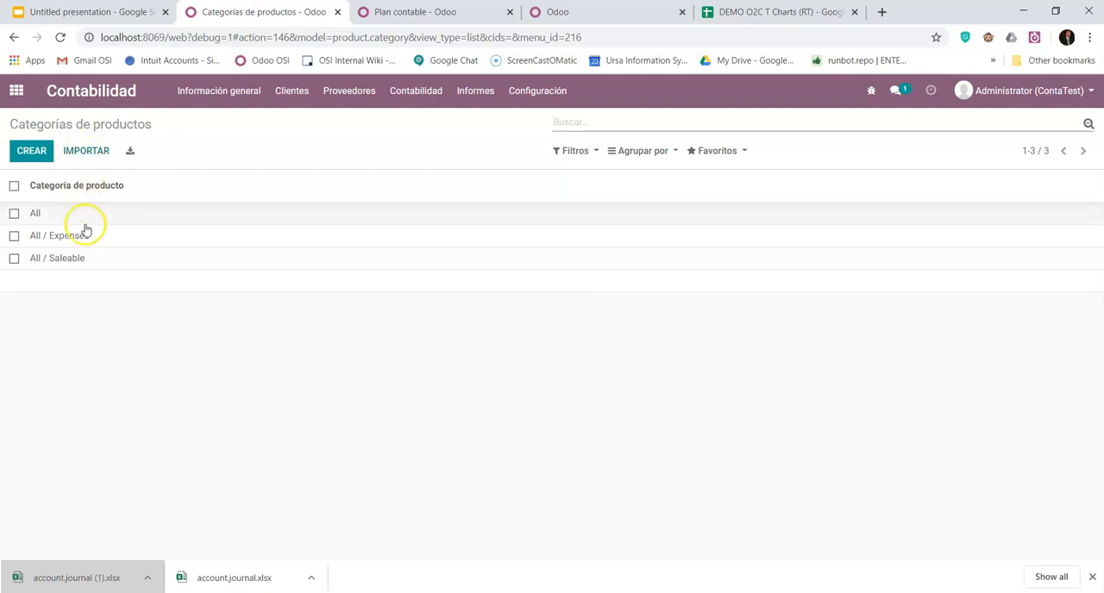
pyautogui.click(35, 215)
pyautogui.scroll(-2, 539, 418)
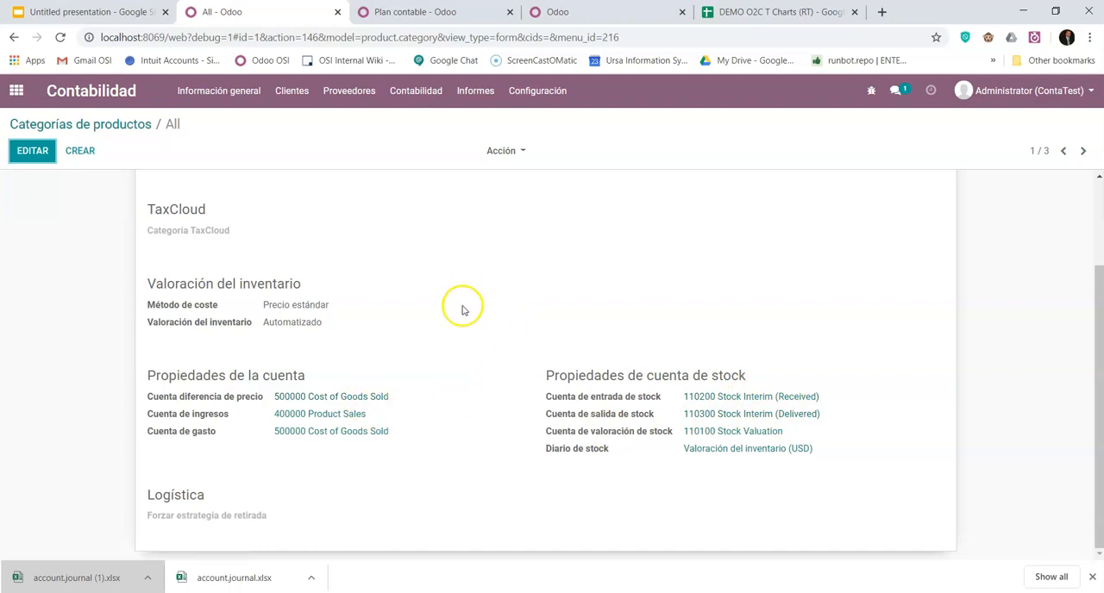
pyautogui.scroll(3, 462, 310)
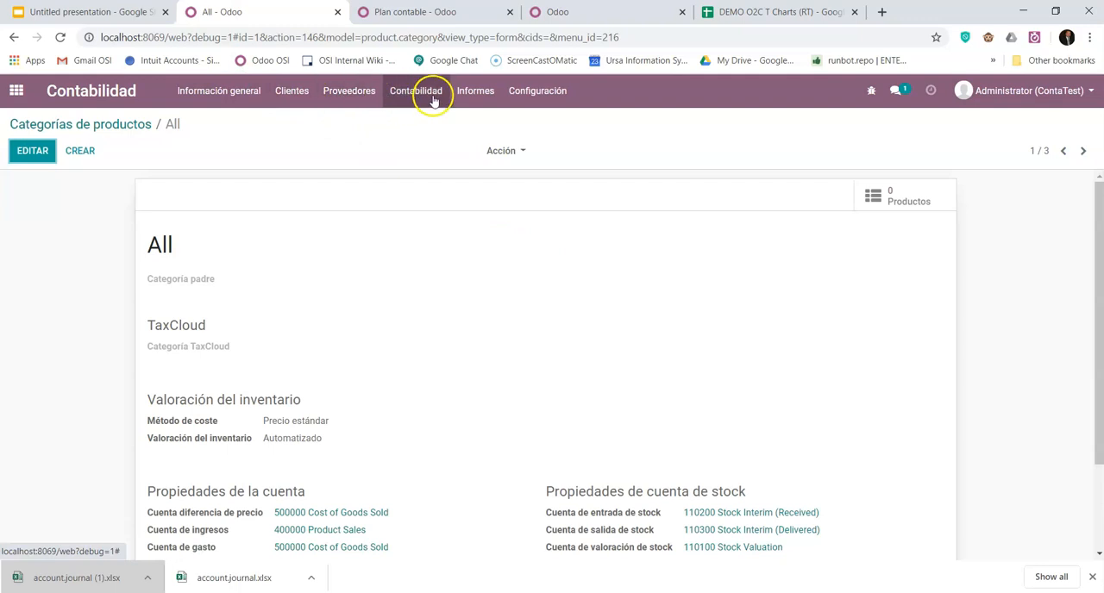
# - Go to the sellable products list for customers in Contabilidad and start a new product record
pyautogui.click(204, 95)
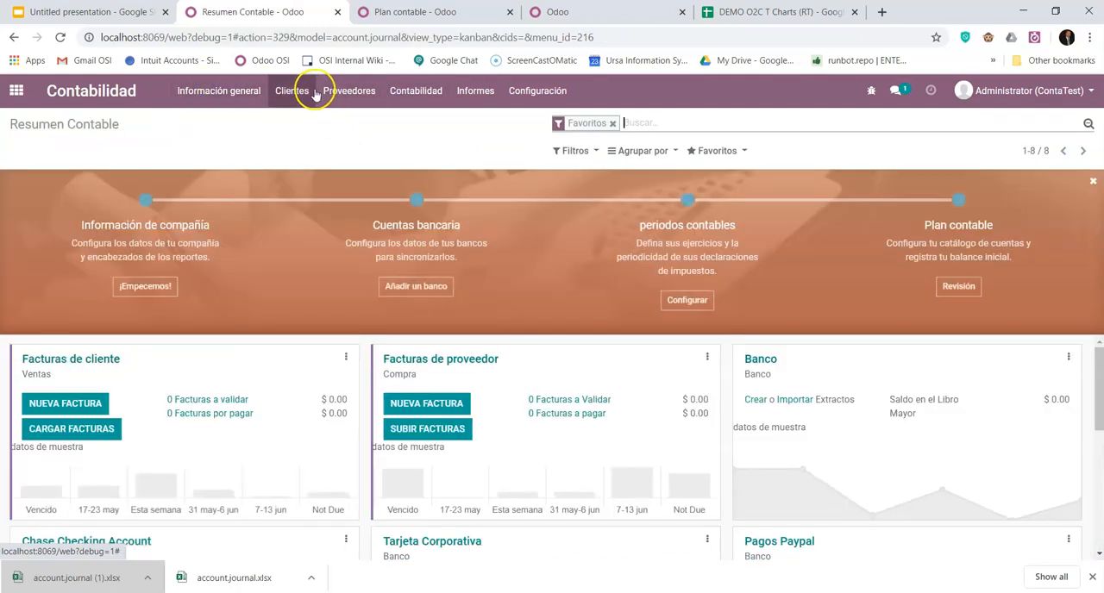
pyautogui.click(293, 90)
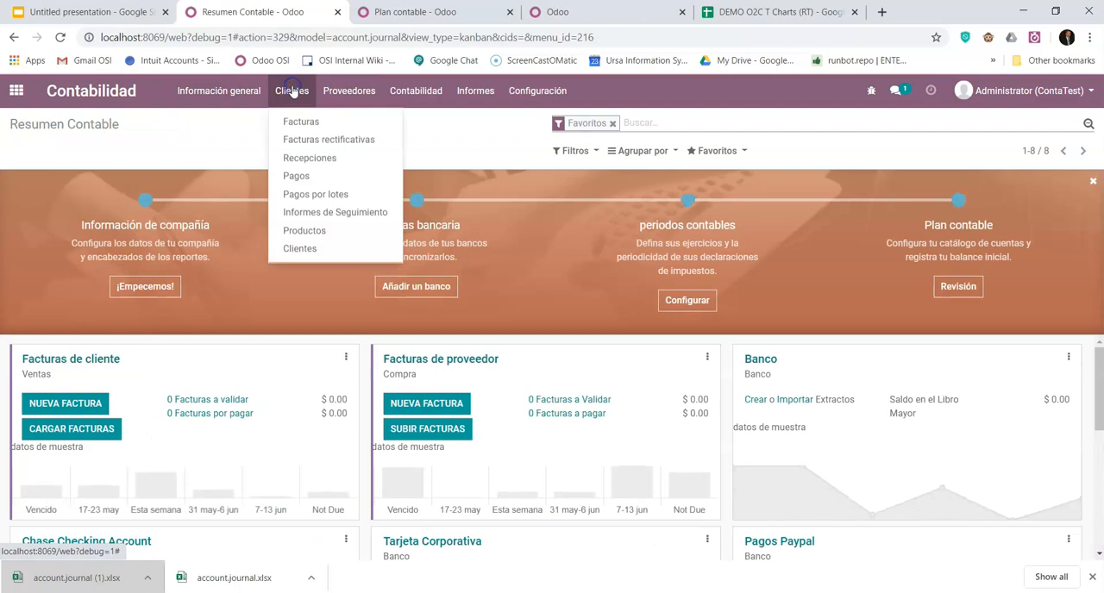
pyautogui.click(300, 248)
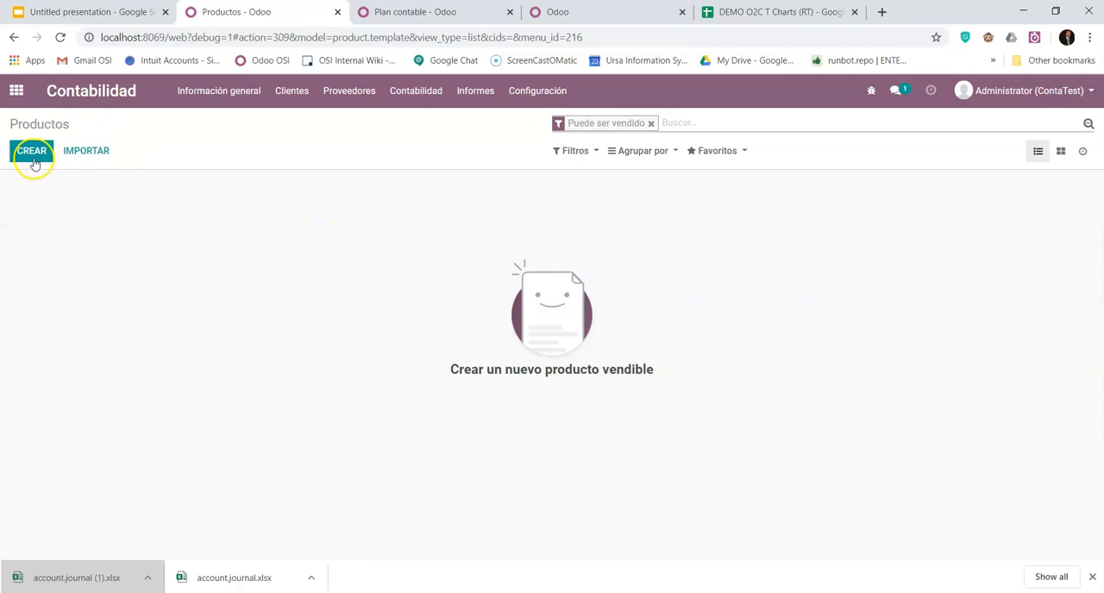
pyautogui.click(31, 151)
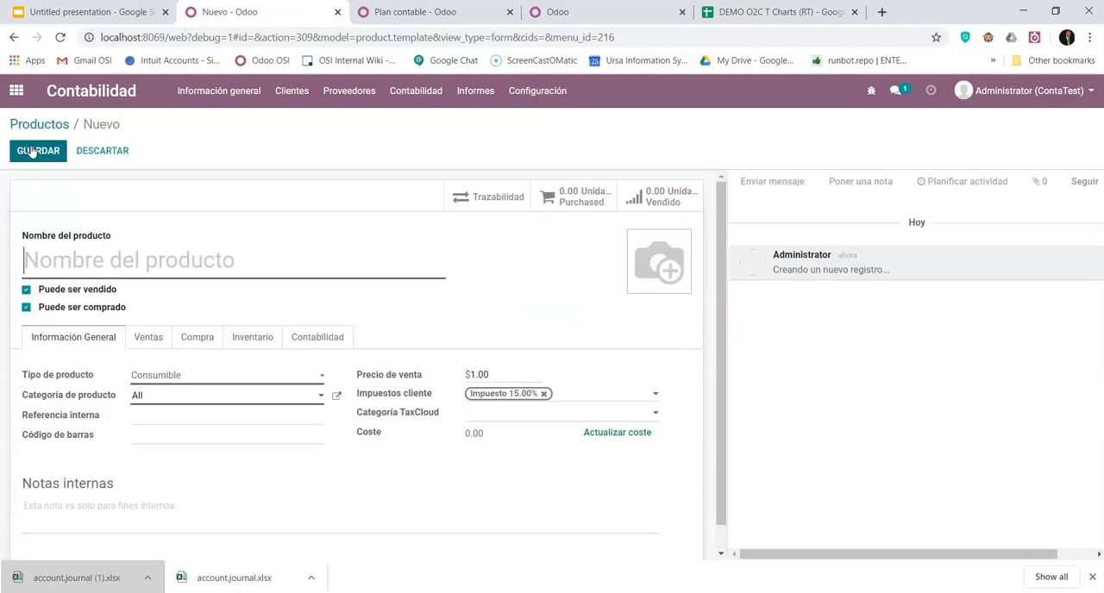
# - Check the new product's category options and its income, expense and price difference account fields, leaving them unchanged
pyautogui.click(163, 396)
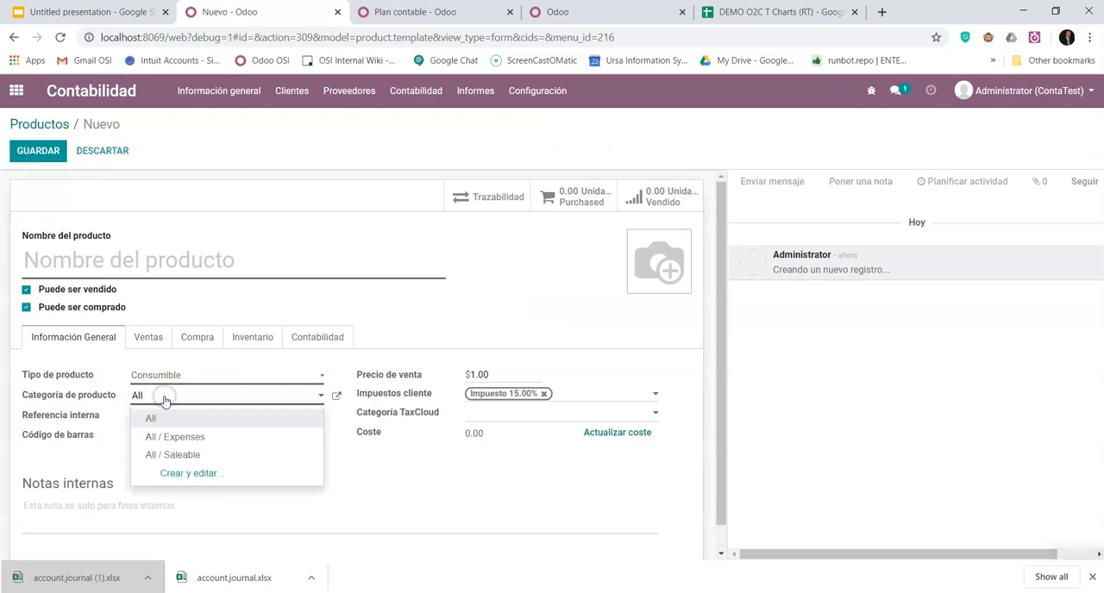
pyautogui.click(166, 391)
pyautogui.click(382, 518)
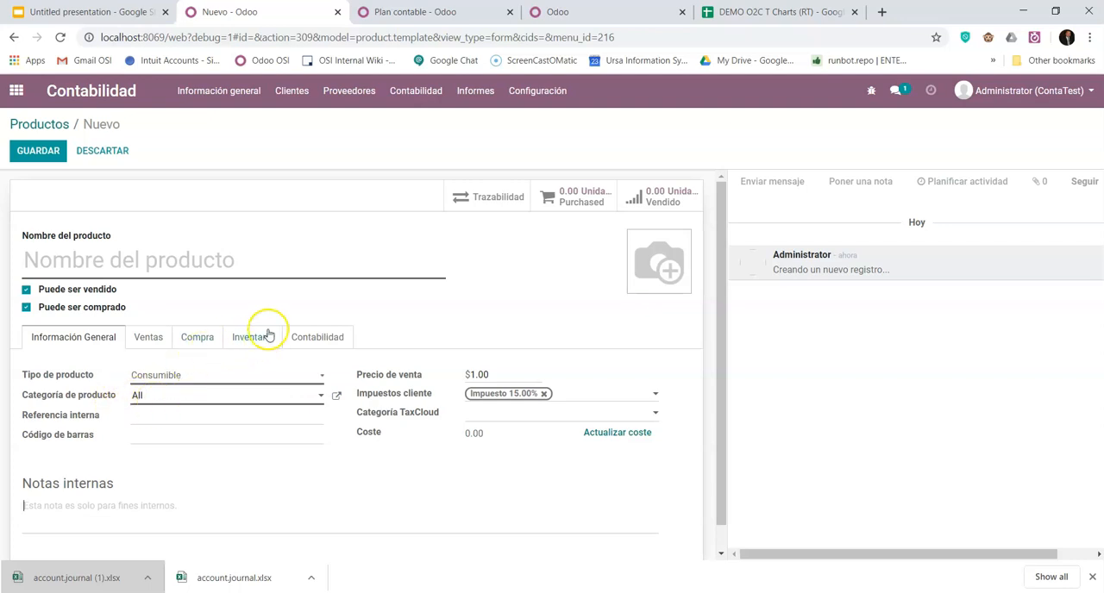
pyautogui.click(316, 337)
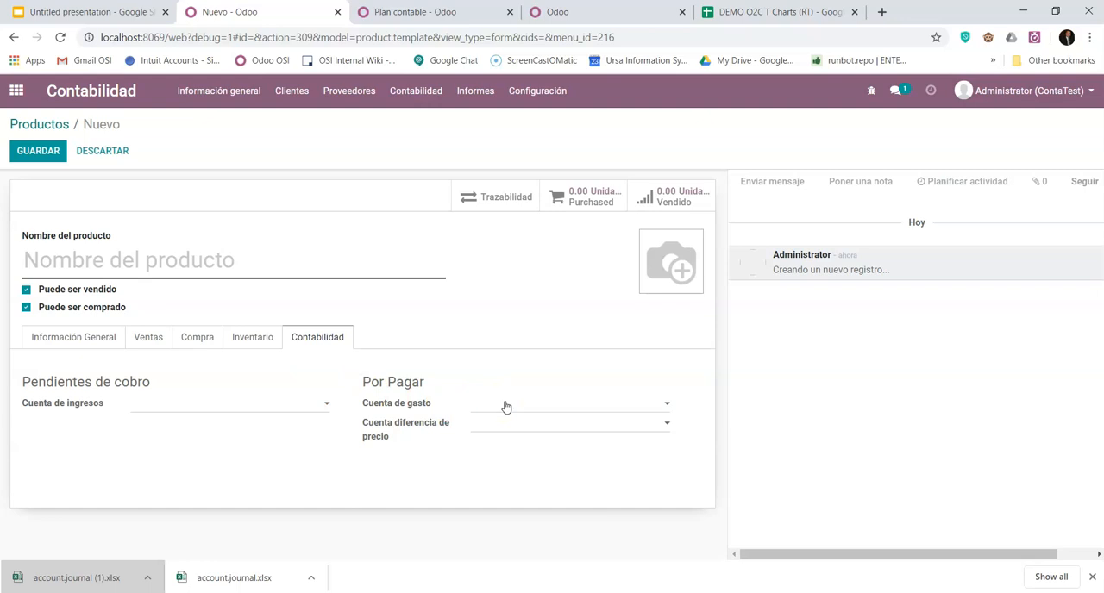
pyautogui.click(89, 343)
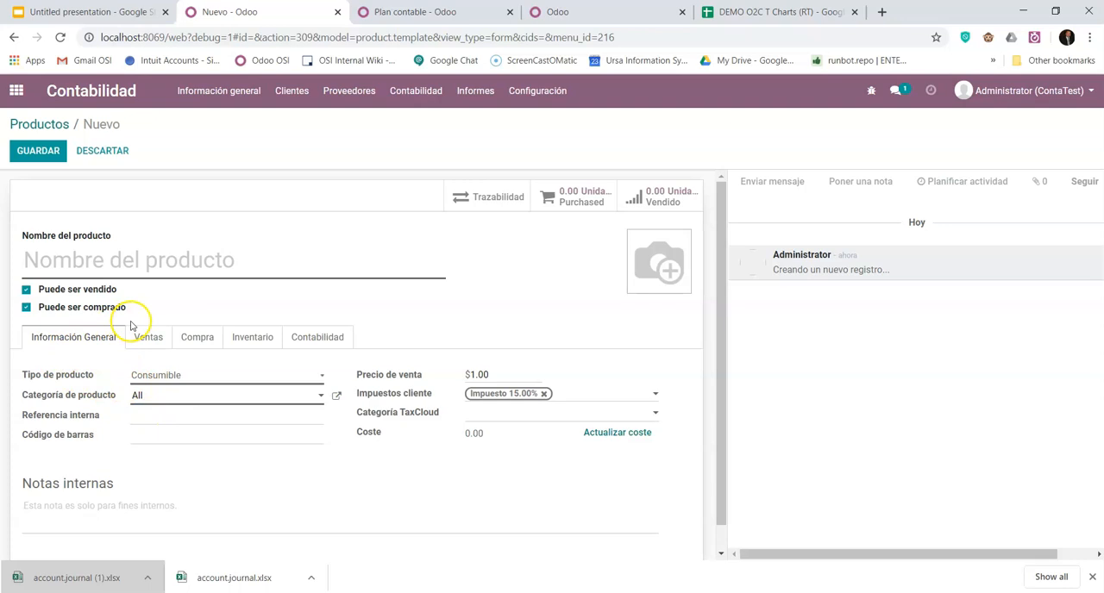
# - Set the new product's type to Almacenable, name it Producto 1 and set its sales price to 100
pyautogui.click(205, 375)
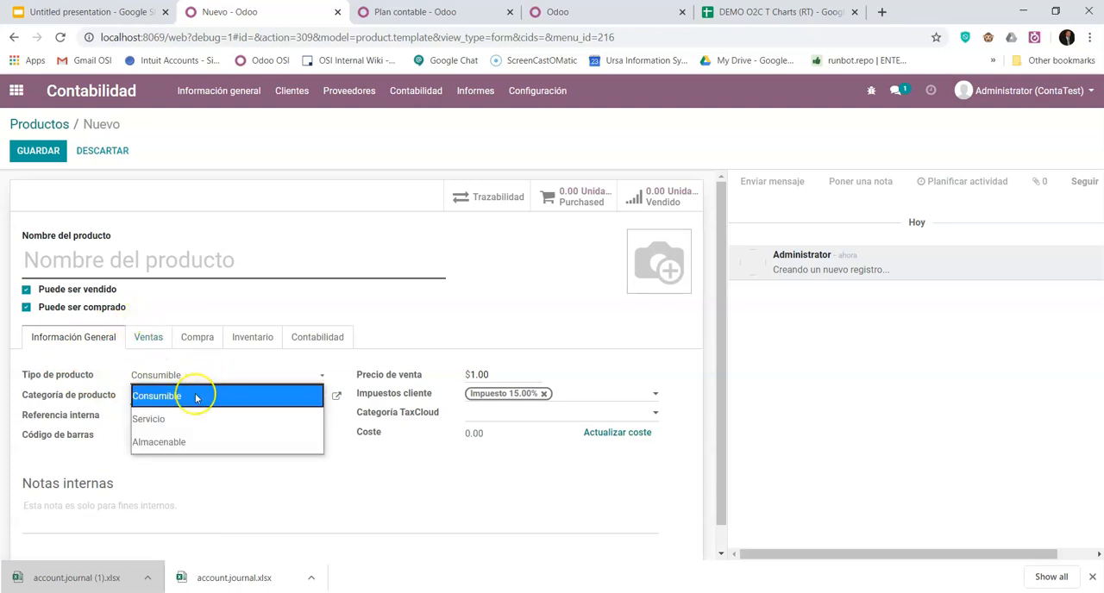
pyautogui.click(173, 441)
pyautogui.click(169, 296)
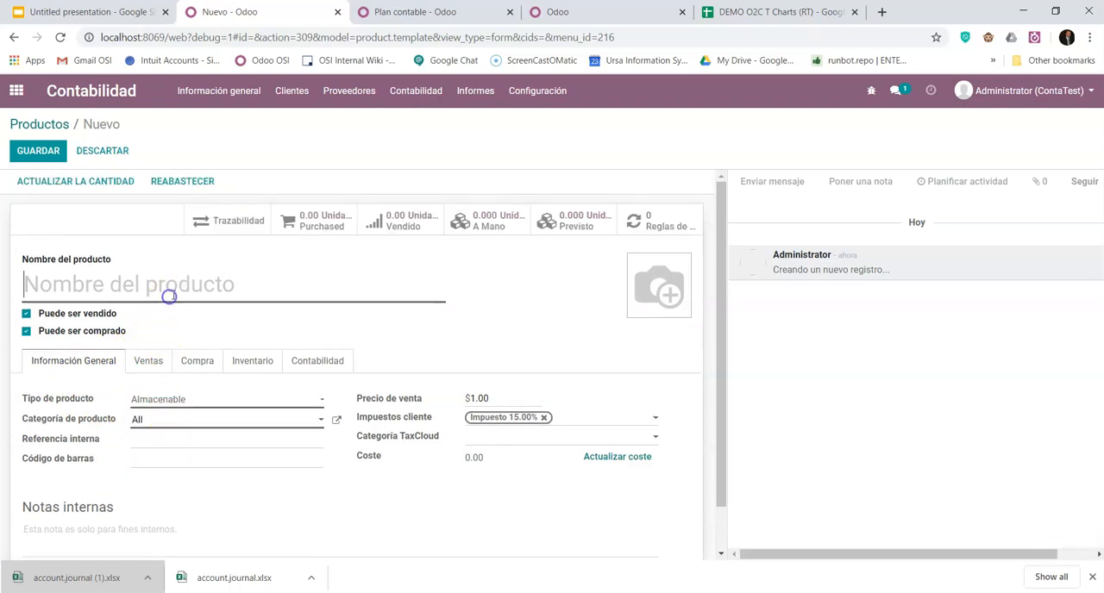
pyautogui.write('Producto 1')
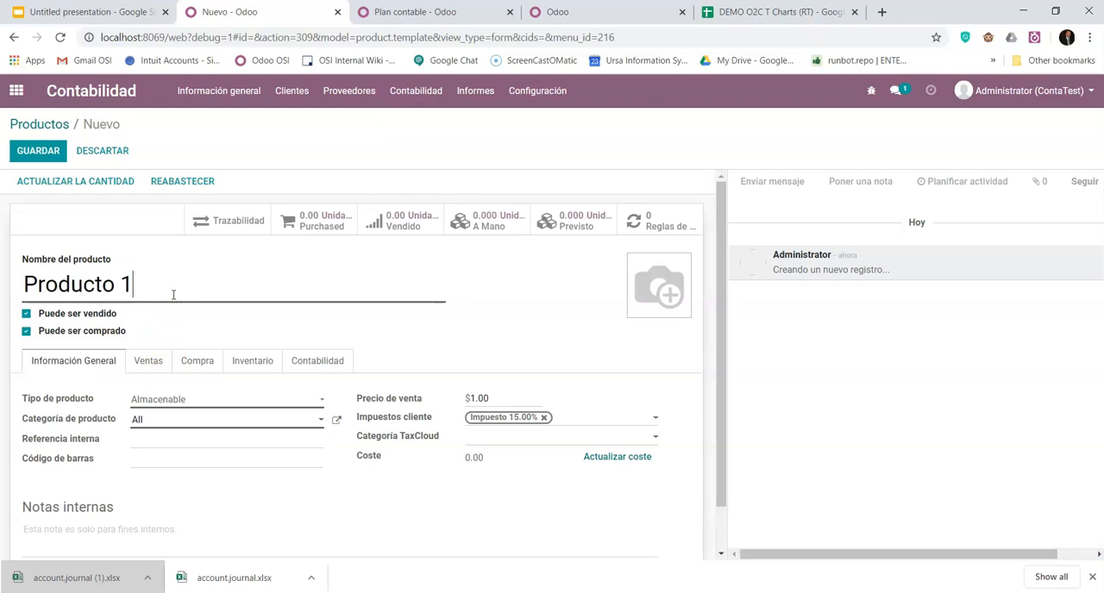
pyautogui.click(191, 399)
pyautogui.click(194, 401)
pyautogui.click(440, 403)
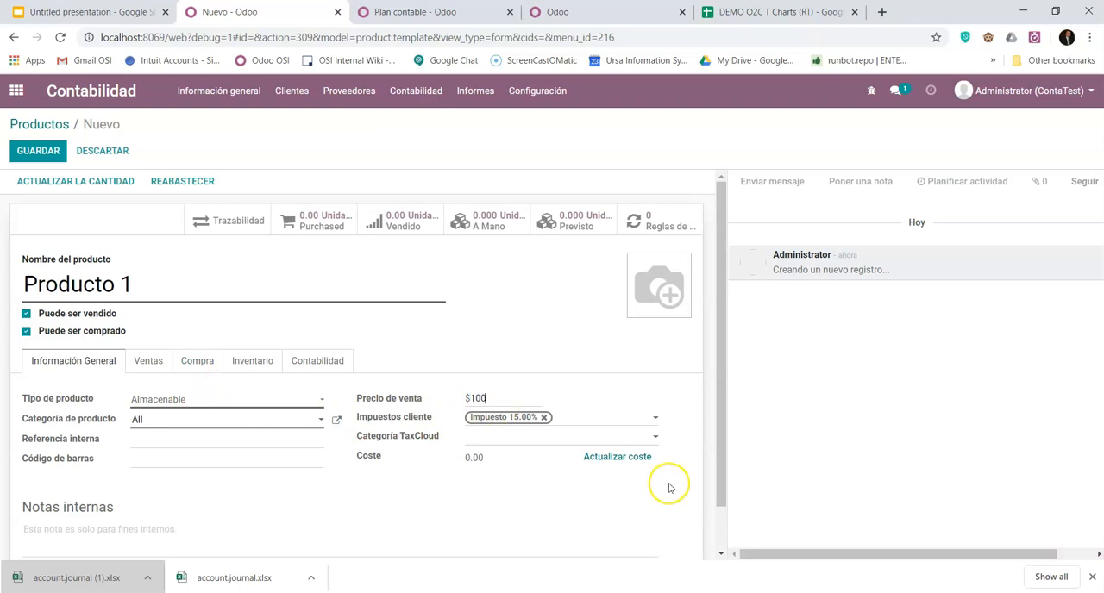
# - Update Producto 1's cost to 50.00 with 500000 Cost of Goods Sold as counterpart account, and save the product
pyautogui.click(610, 460)
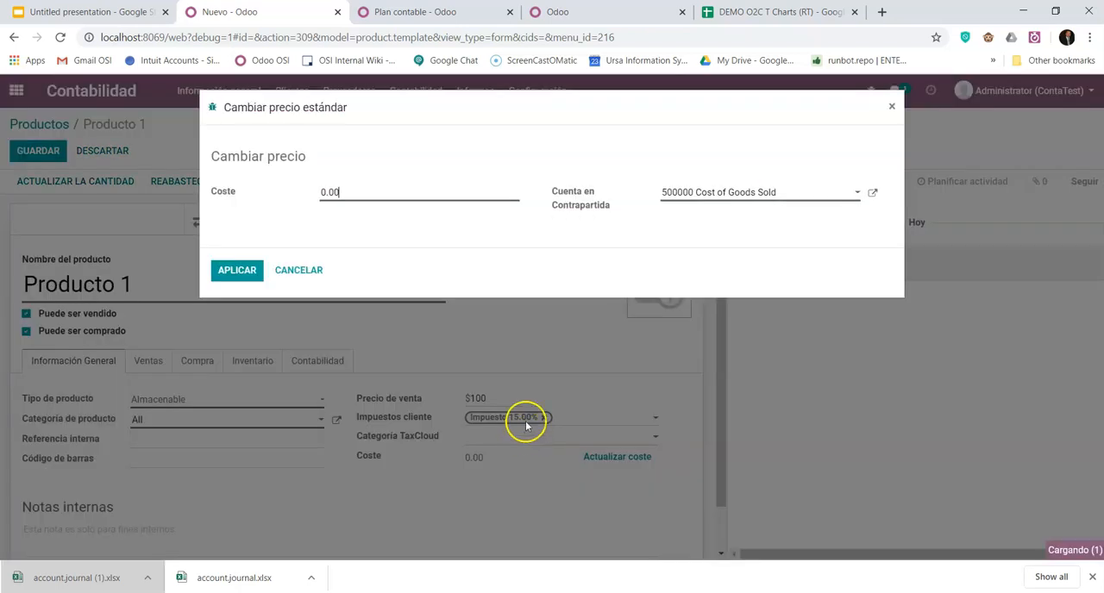
pyautogui.moveTo(348, 191); pyautogui.dragTo(249, 193)
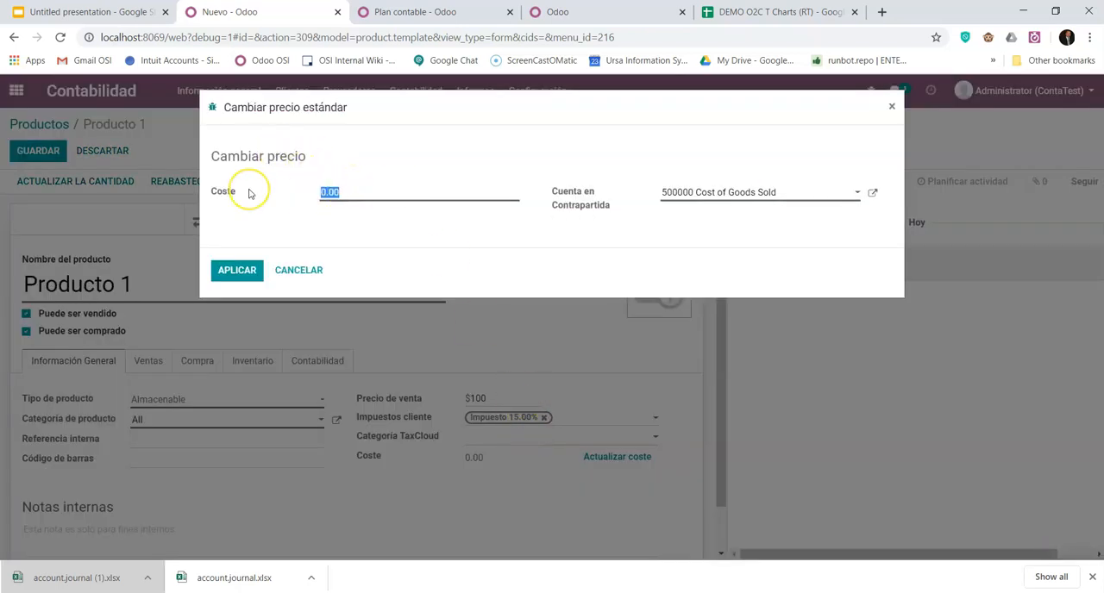
pyautogui.click(234, 270)
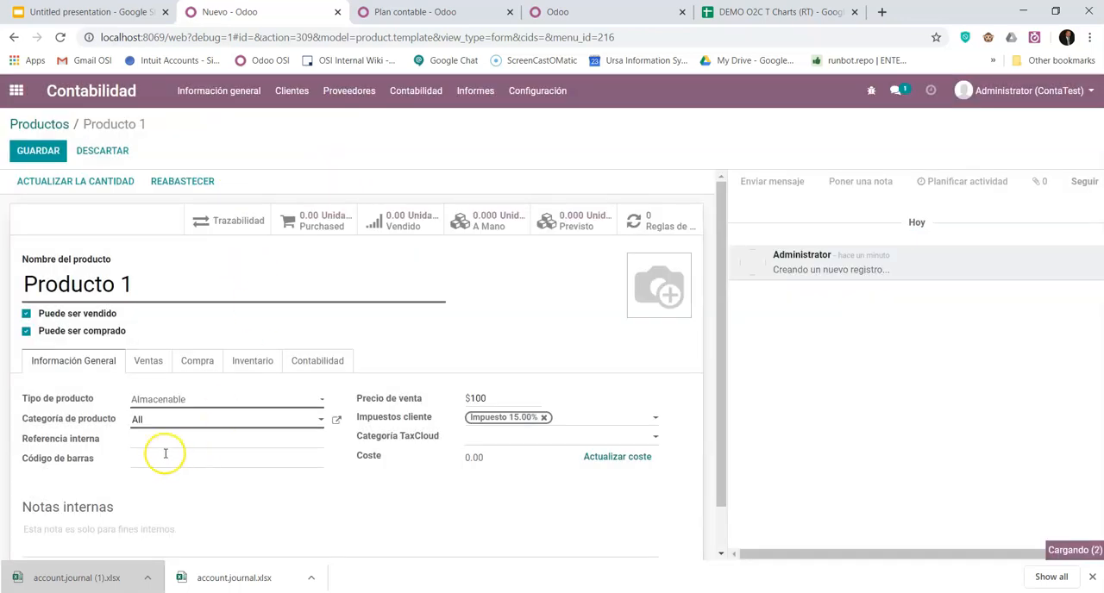
pyautogui.click(41, 153)
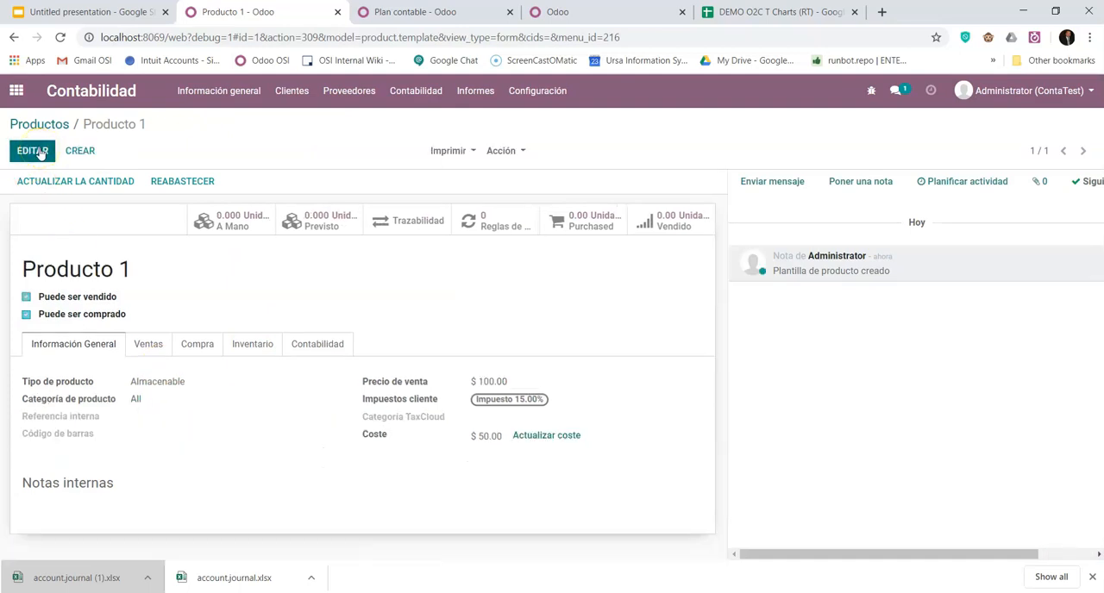
# - Open the All category from Producto 1 and review its inventory valuation, account and stock account properties
pyautogui.click(136, 400)
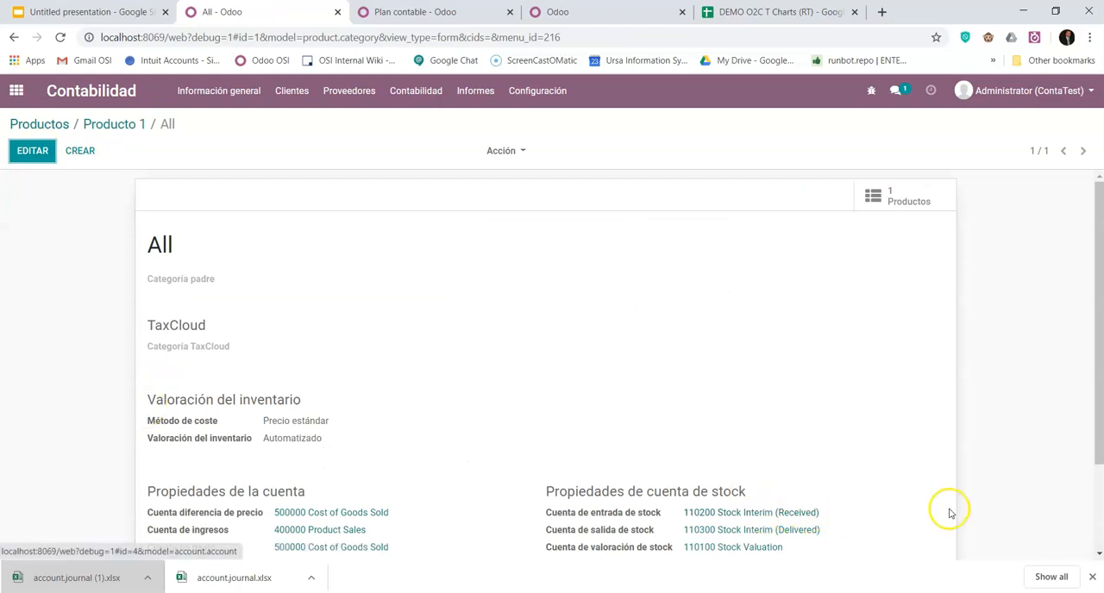
pyautogui.scroll(-2, 905, 517)
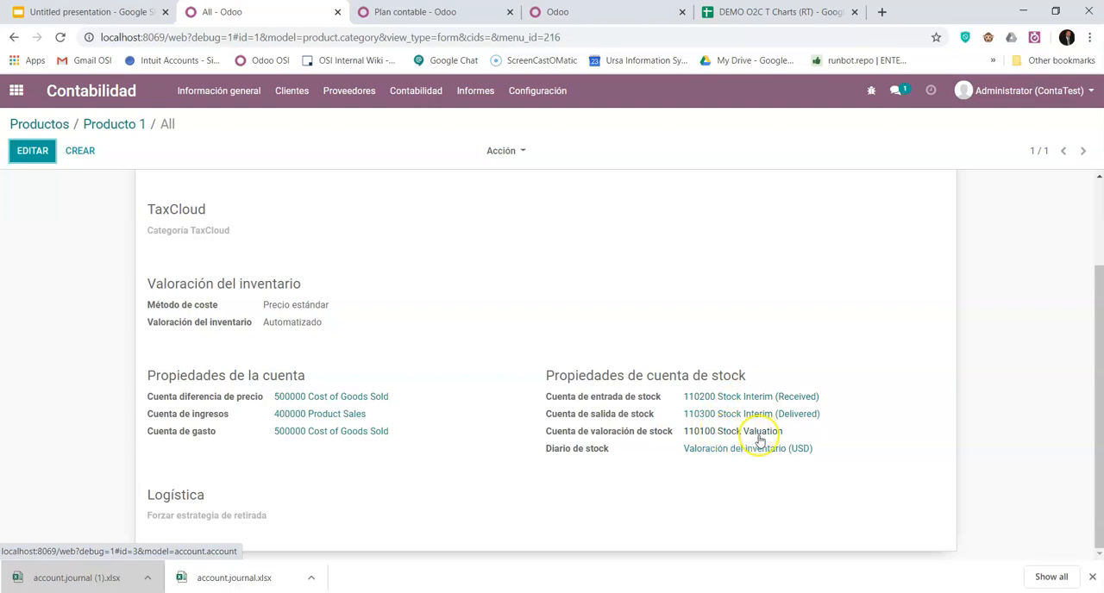
pyautogui.scroll(3, 413, 431)
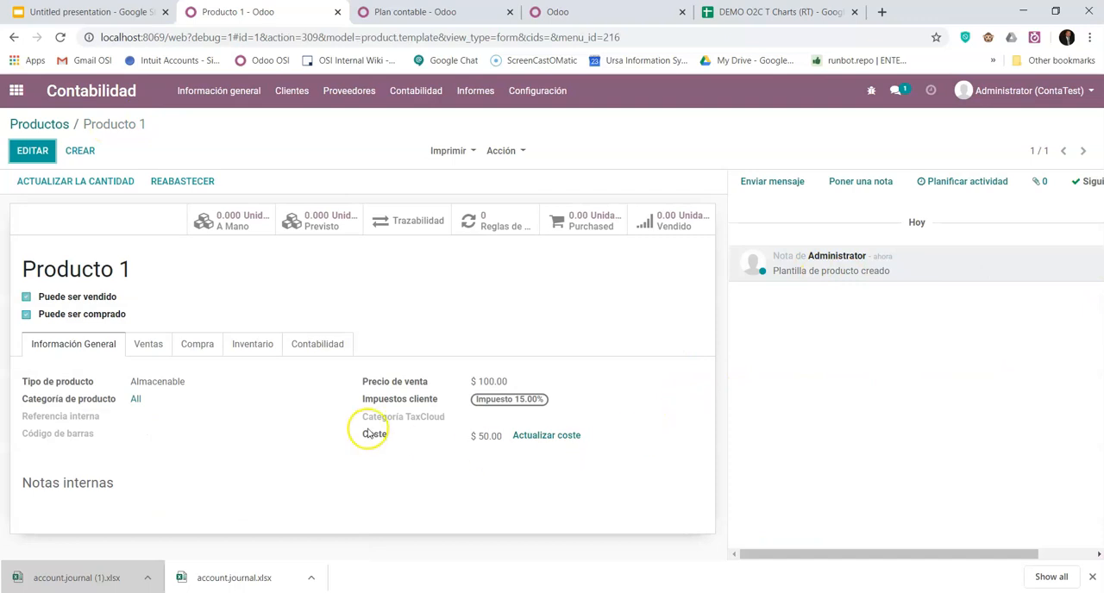
# - Open the All category for editing, check the available costing methods, keep Precio estándar and return to Producto 1
pyautogui.click(136, 398)
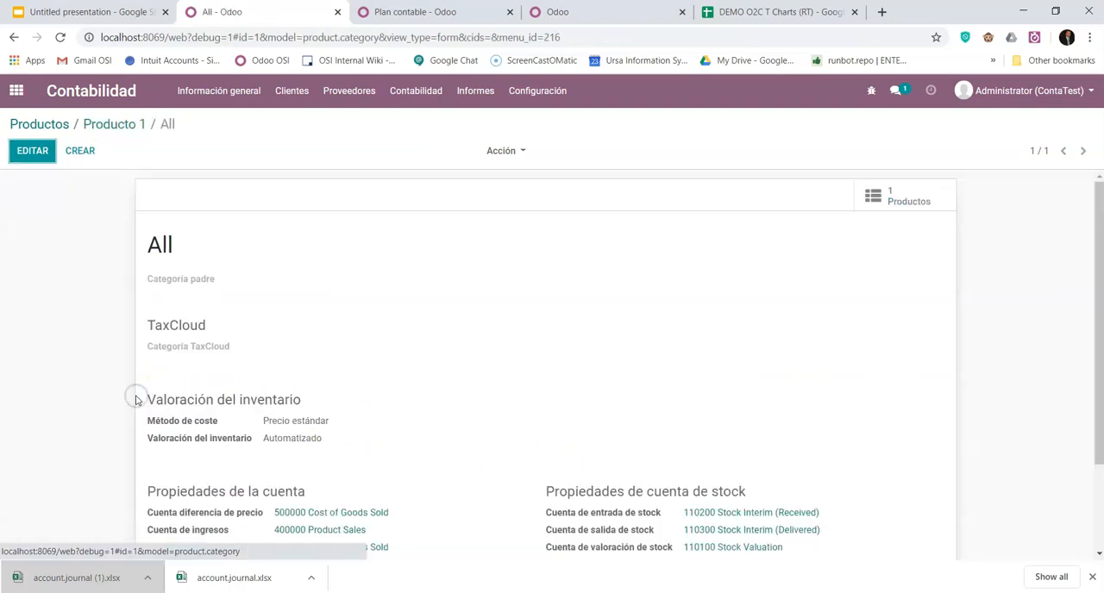
pyautogui.click(32, 150)
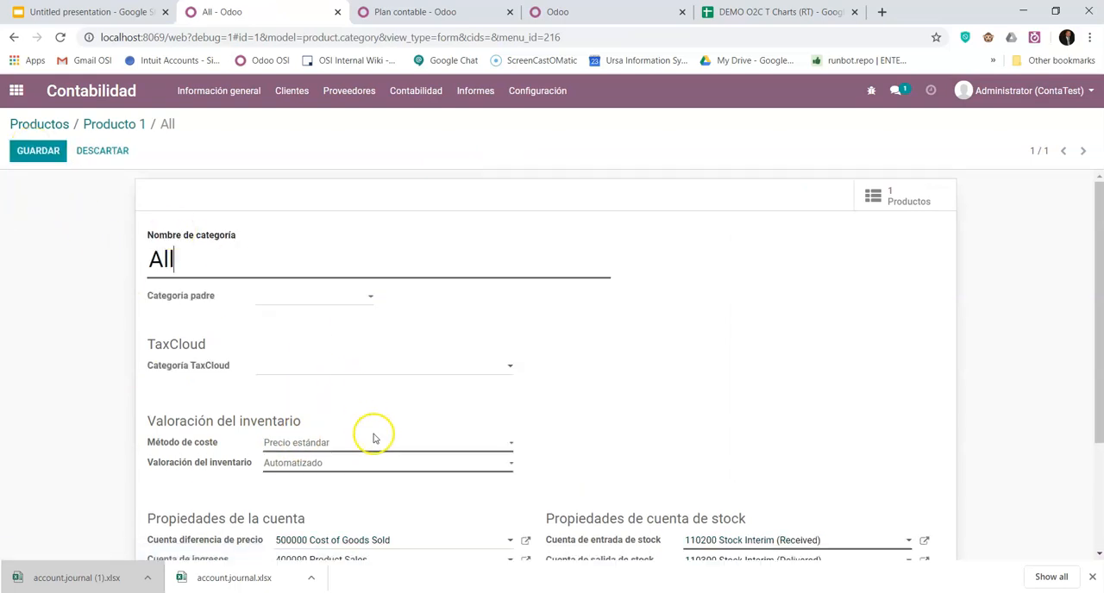
pyautogui.click(372, 442)
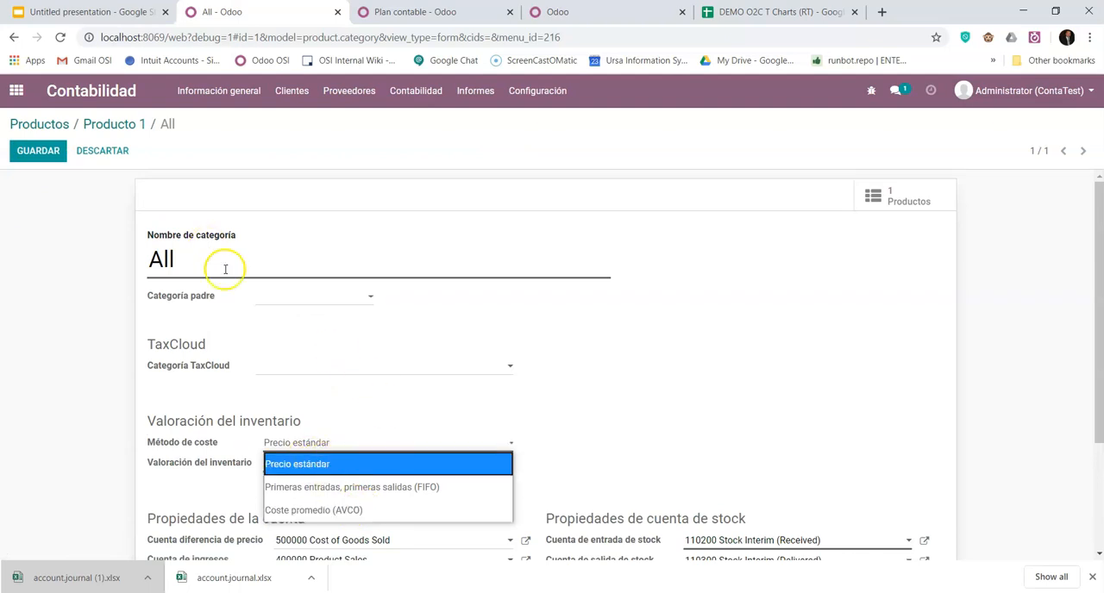
pyautogui.click(343, 465)
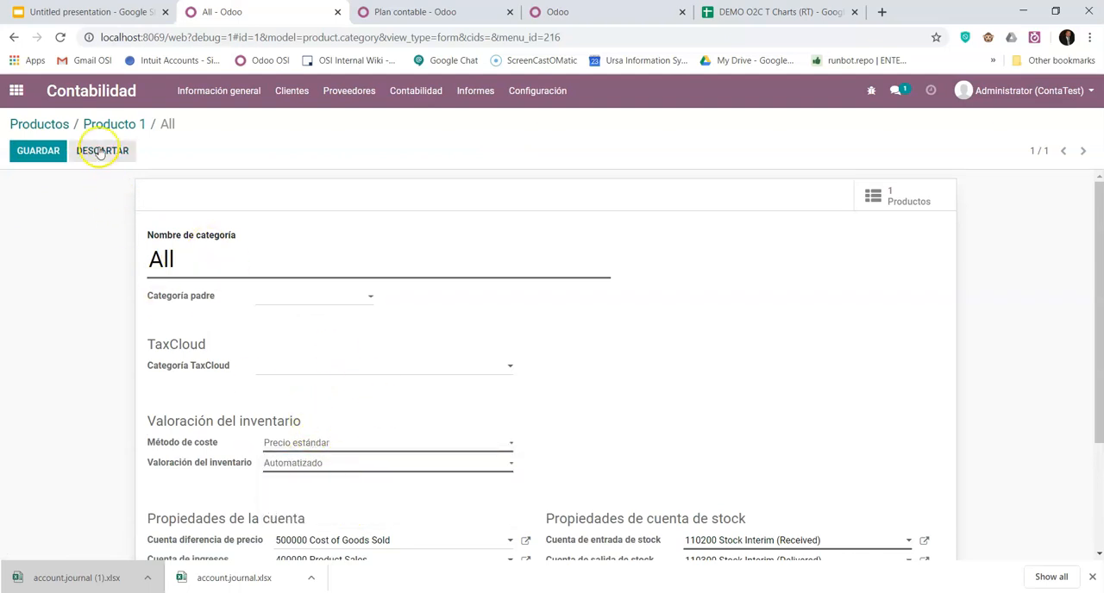
pyautogui.click(126, 128)
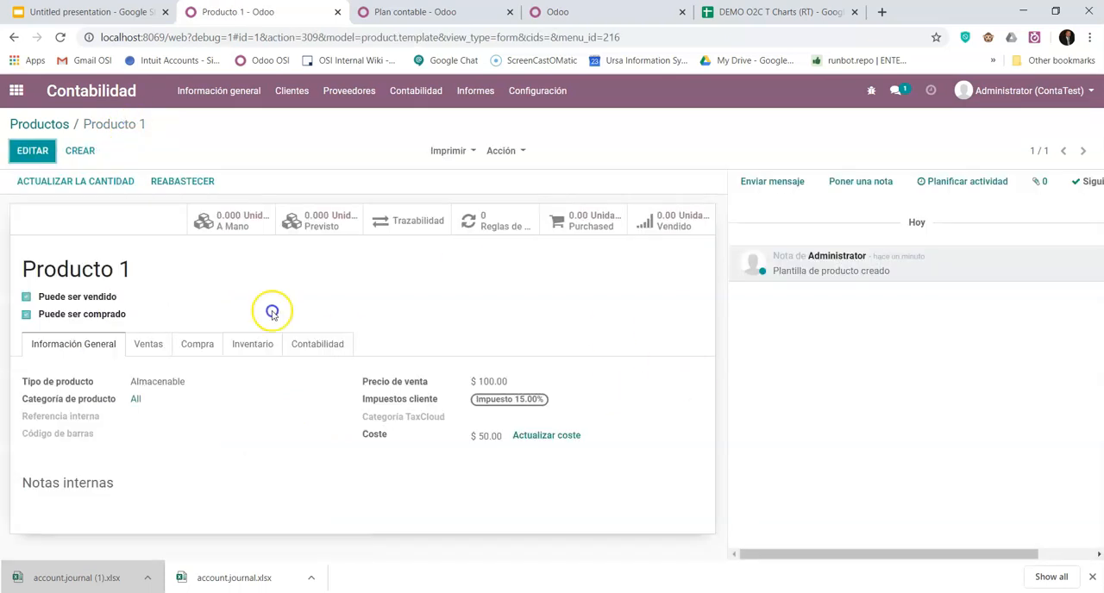
# - Open Producto 1 for editing and check whether its cost field can be edited directly
pyautogui.click(38, 152)
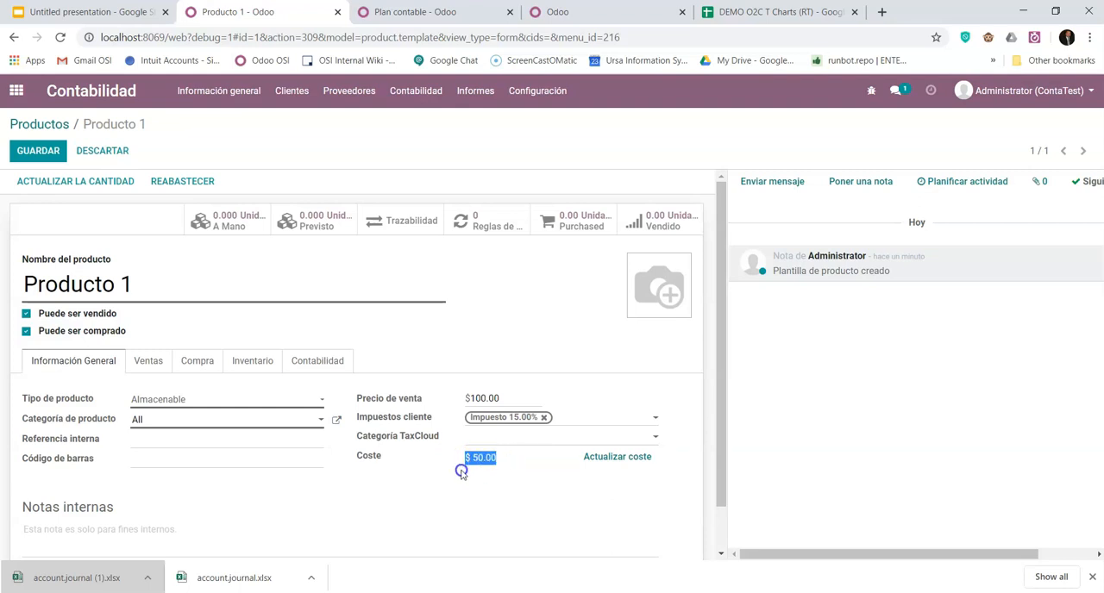
pyautogui.click(504, 460)
pyautogui.click(464, 457)
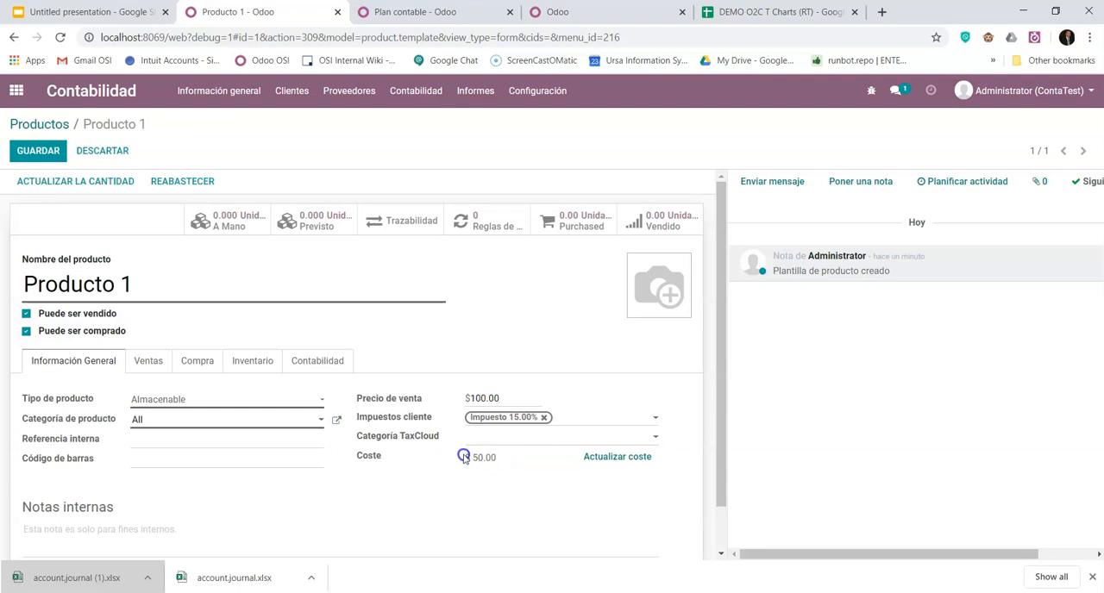
pyautogui.moveTo(464, 457); pyautogui.dragTo(504, 458)
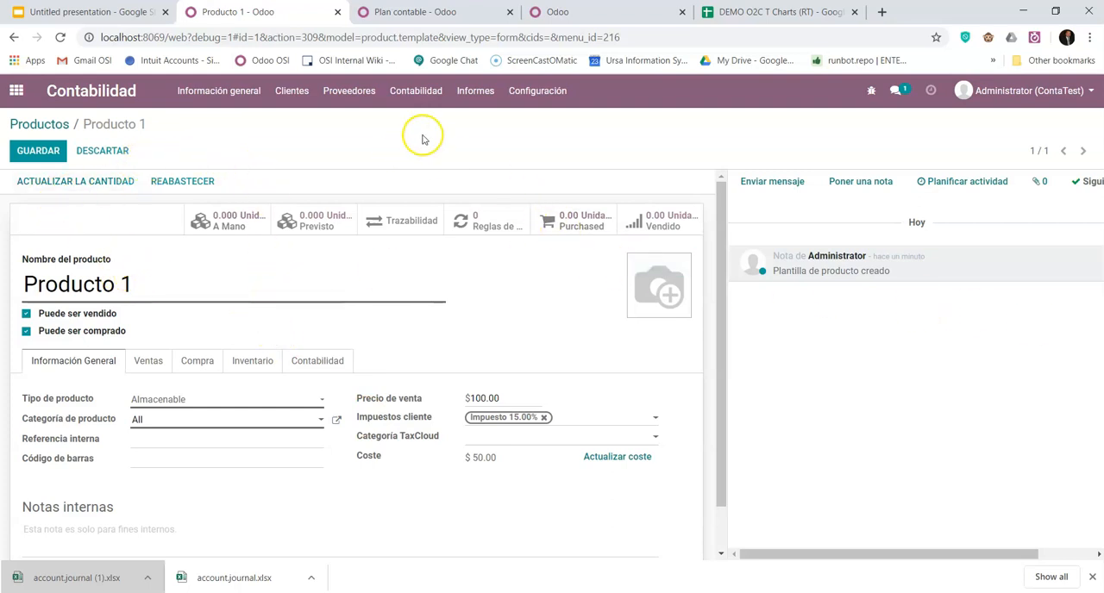
# - Go back to the list of sellable products for customers
pyautogui.click(294, 92)
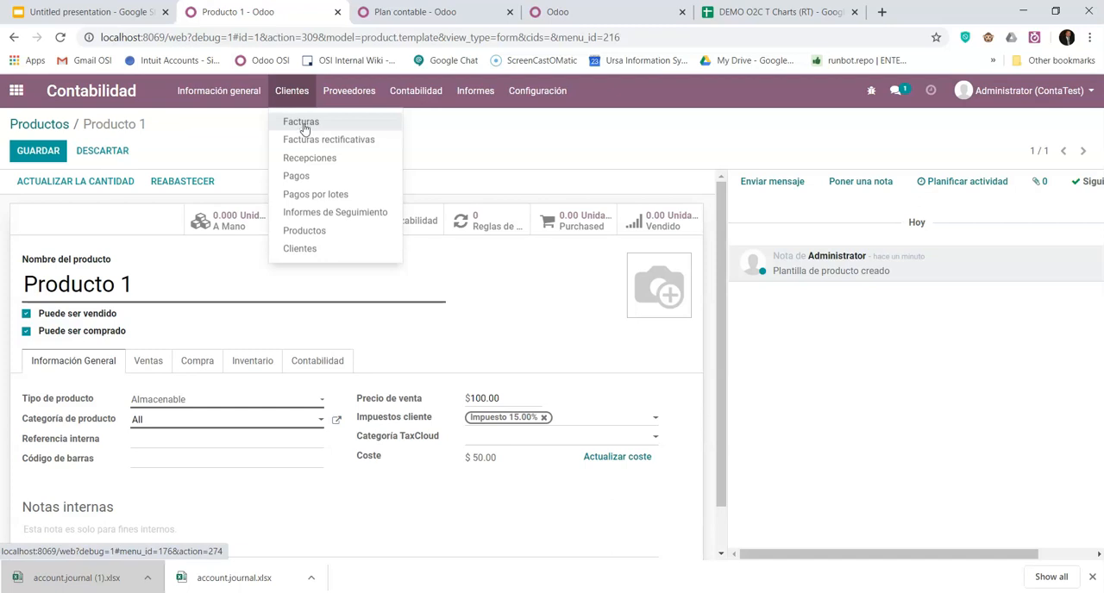
pyautogui.click(300, 231)
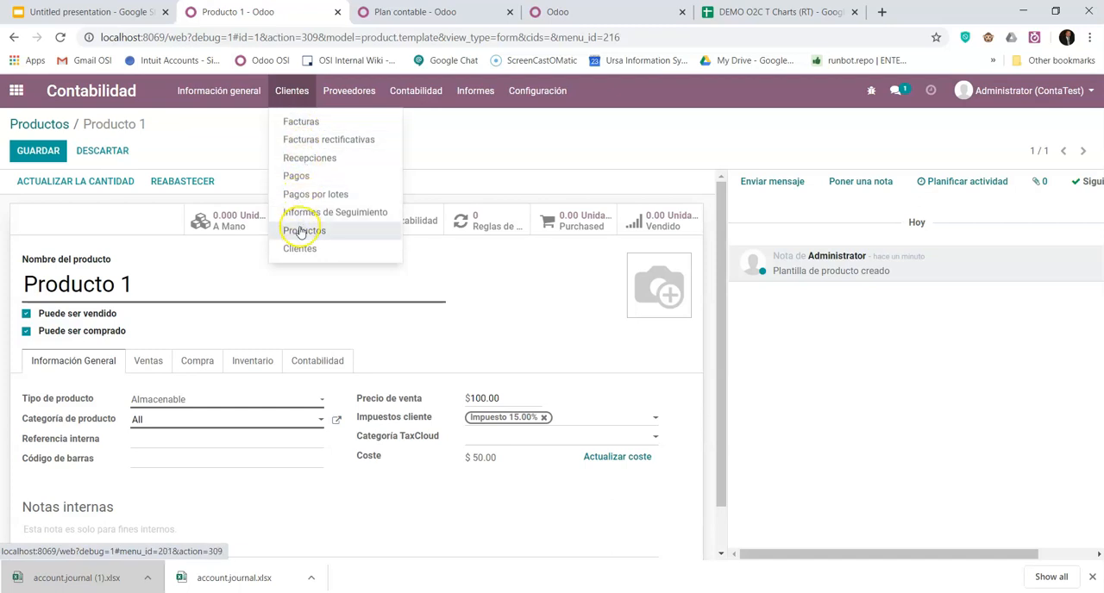
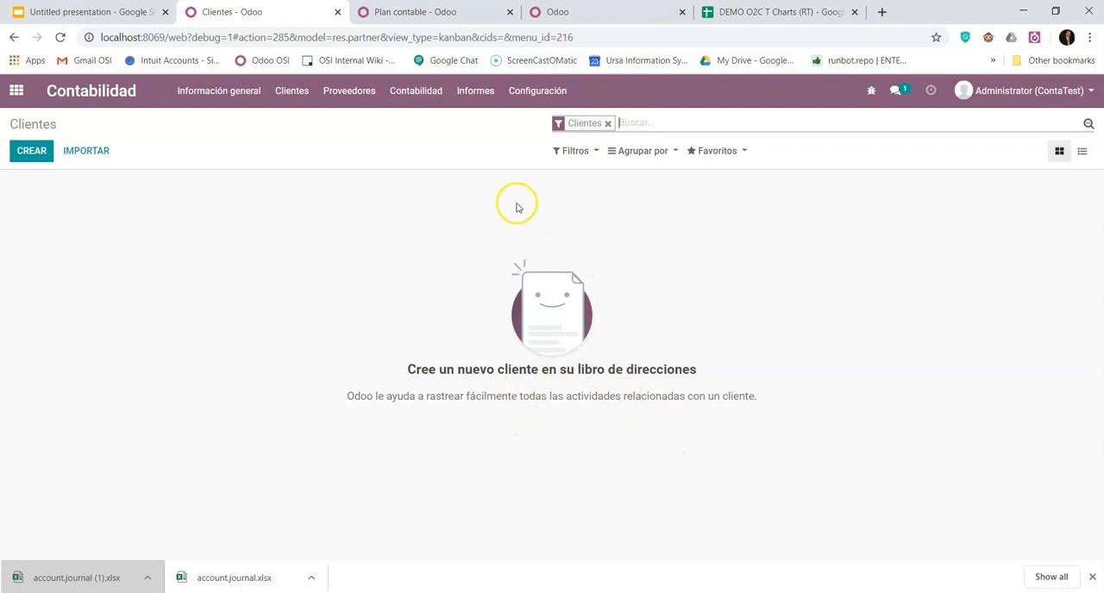
# - Switch to the chart of accounts and group it by account type (Tipo de cuenta)
pyautogui.click(436, 17)
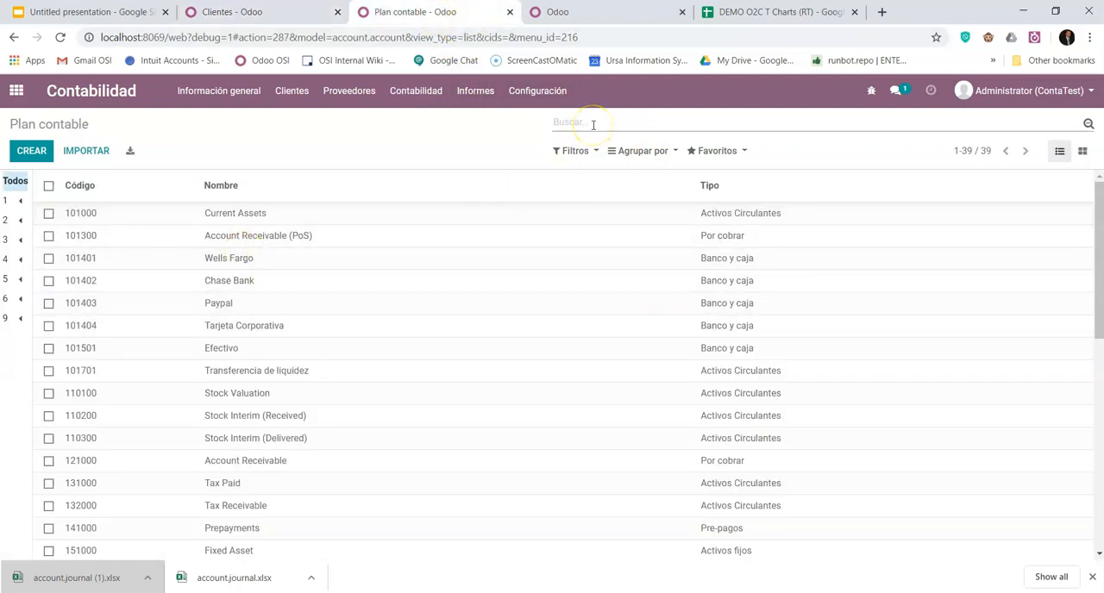
pyautogui.write('recei')
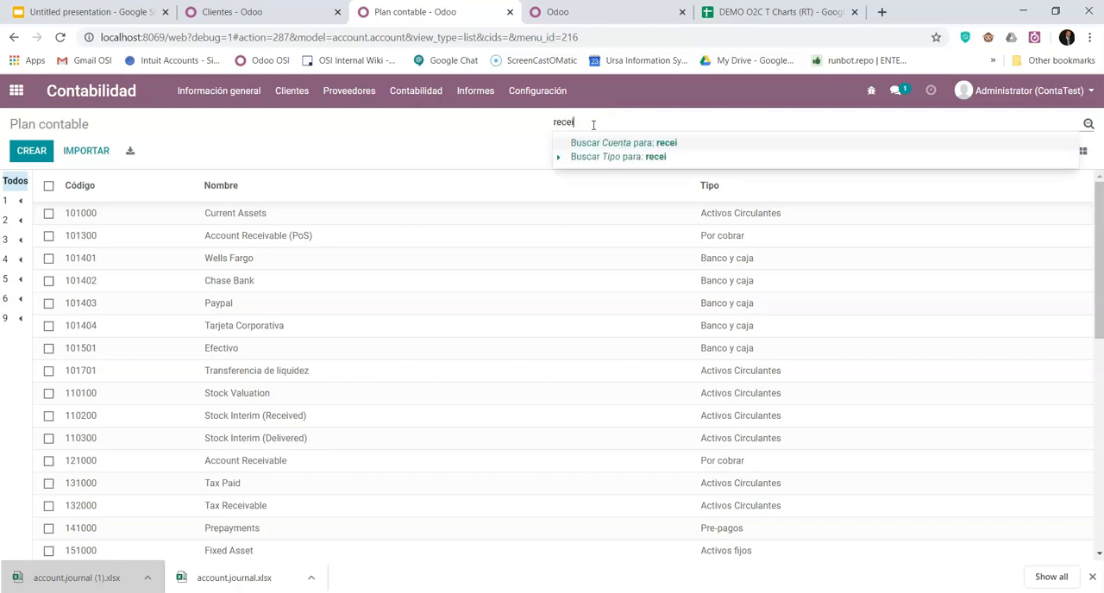
pyautogui.press('BackSpace')
pyautogui.press('BackSpace')
pyautogui.press('BackSpace')
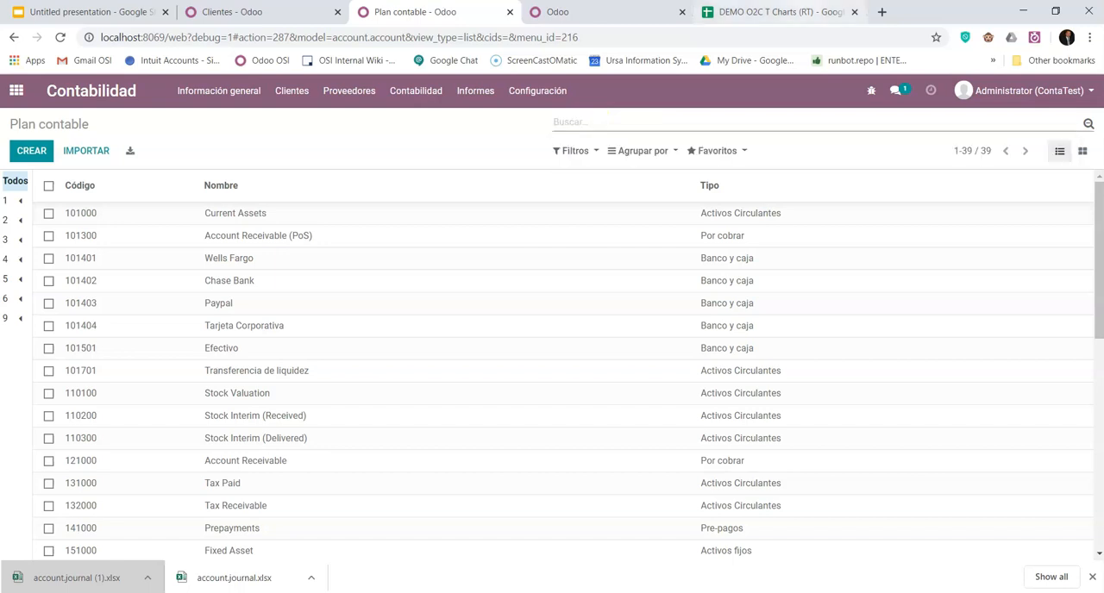
pyautogui.click(644, 154)
pyautogui.click(648, 173)
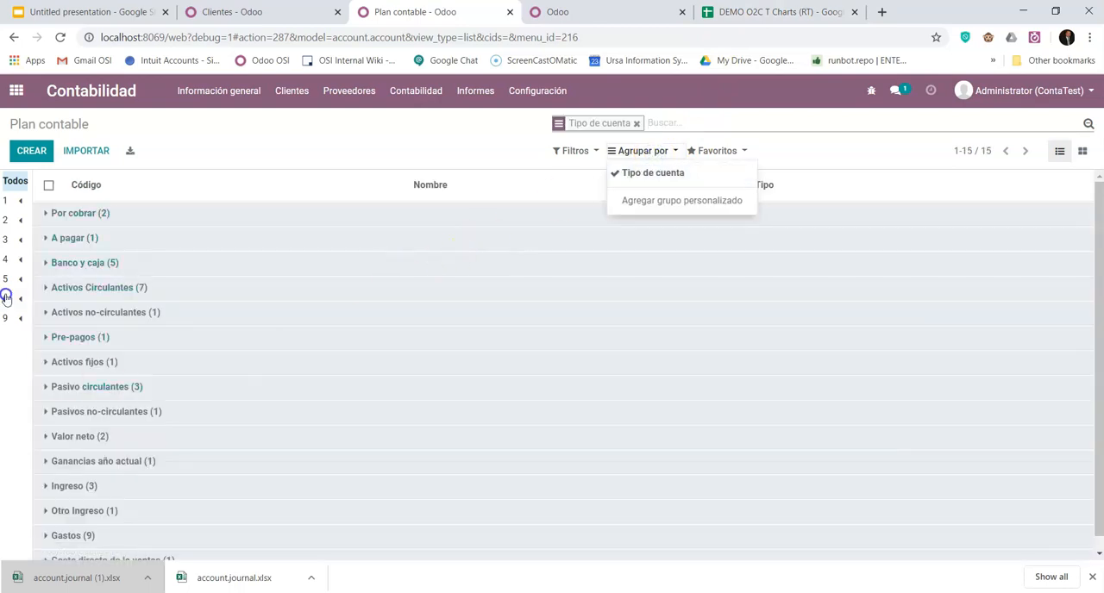
# - Expand the Por cobrar and A pagar groups and review the settings of account 121000 Account Receivable
pyautogui.click(52, 215)
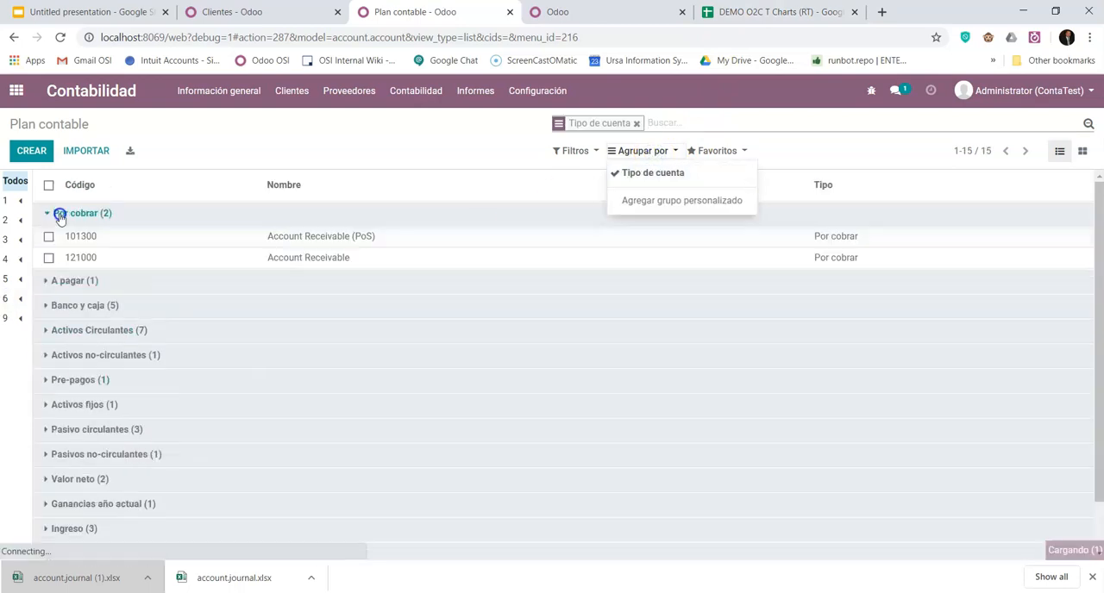
pyautogui.click(72, 289)
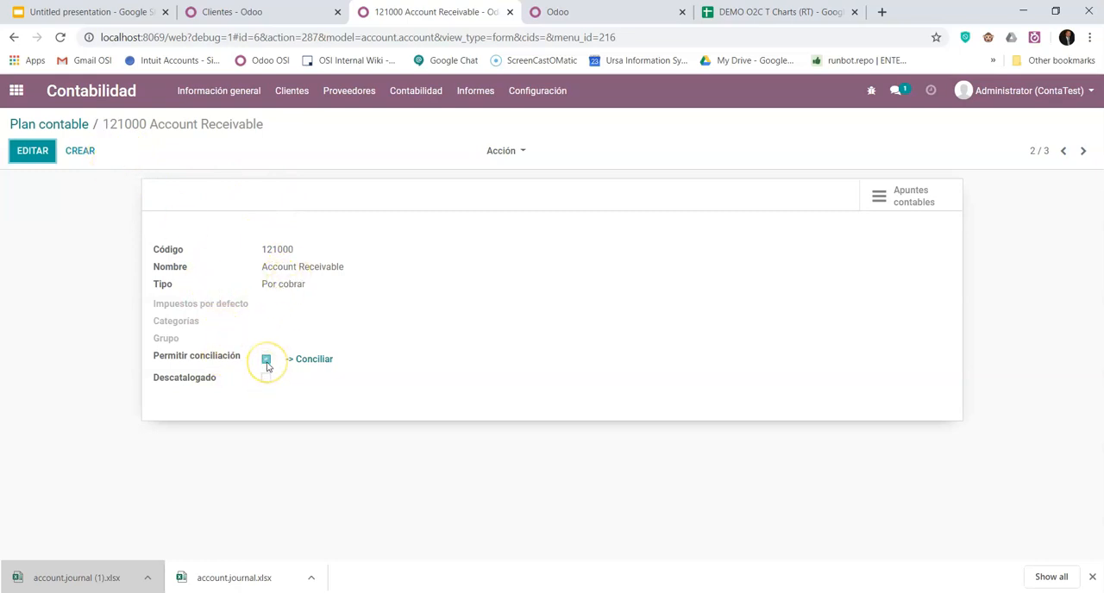
pyautogui.click(291, 11)
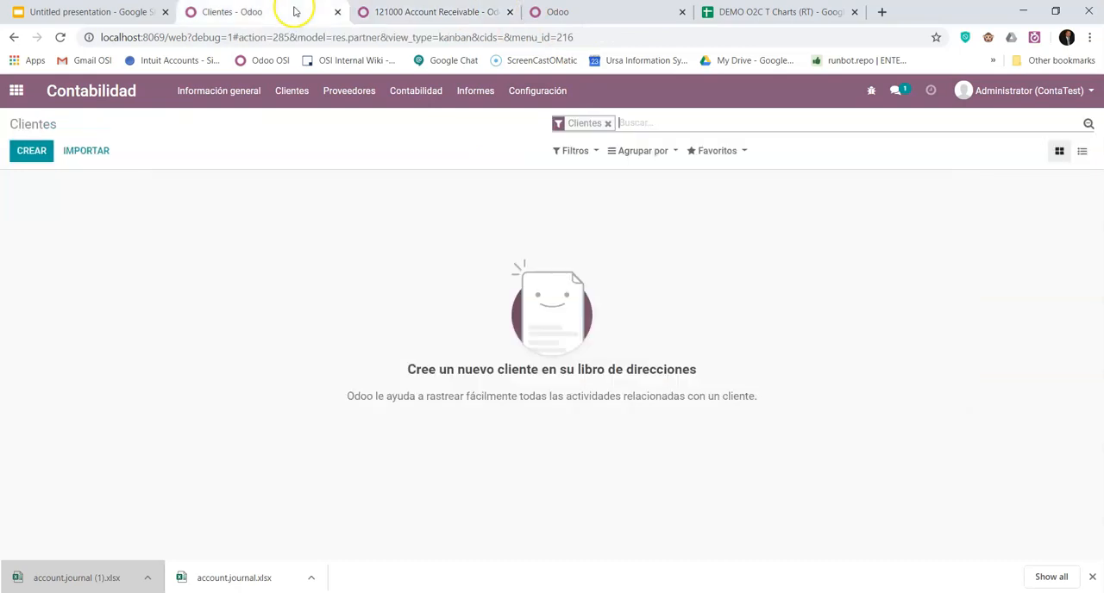
pyautogui.click(425, 14)
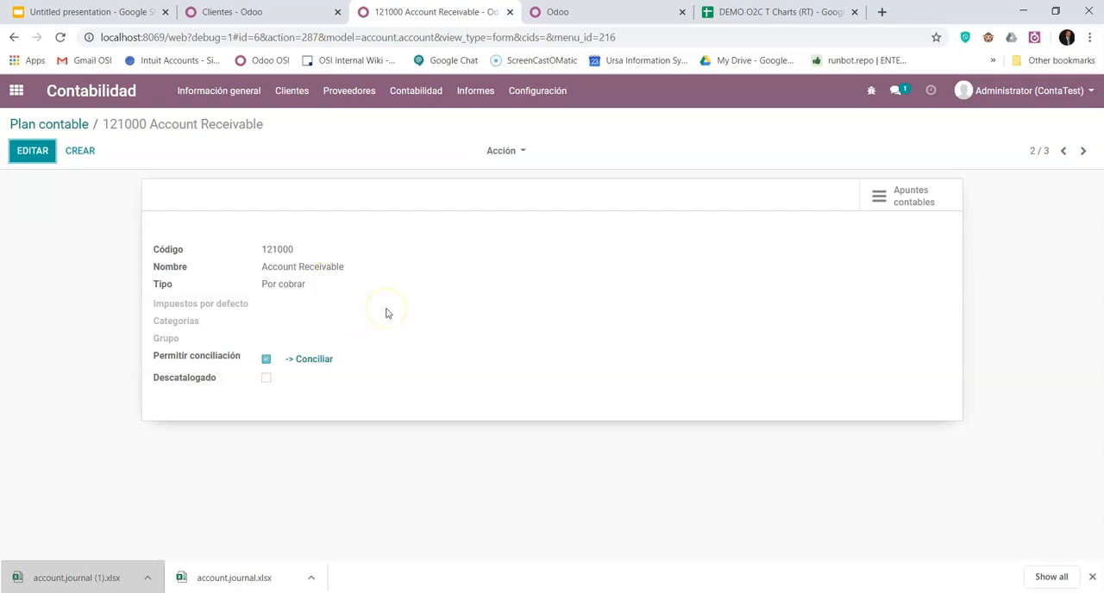
# - Create an individual customer named Cliente and save the record
pyautogui.click(229, 12)
pyautogui.click(49, 152)
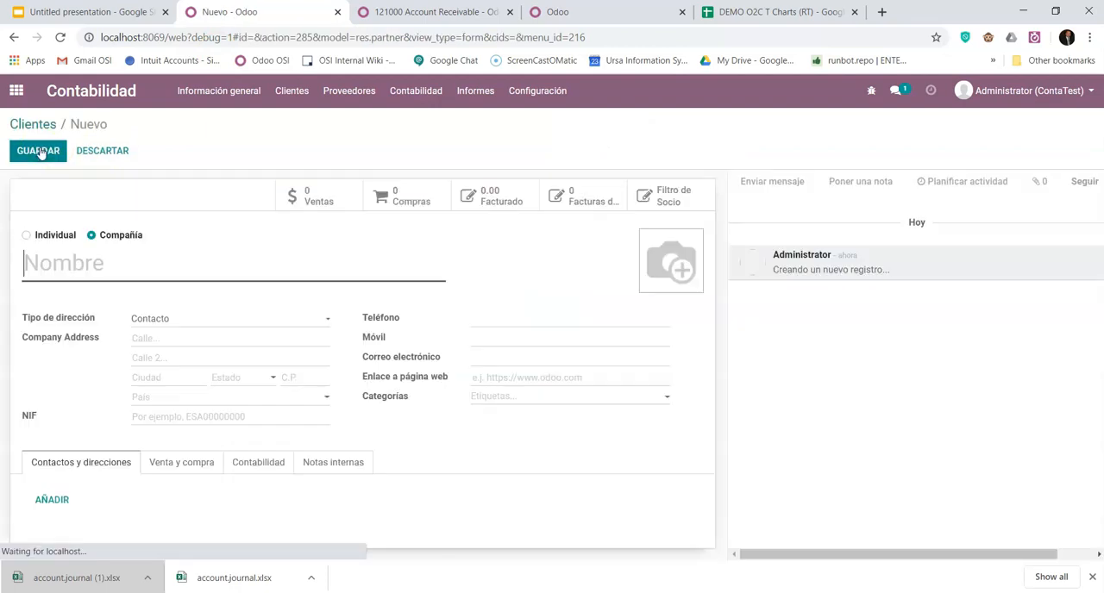
pyautogui.write('Cliente')
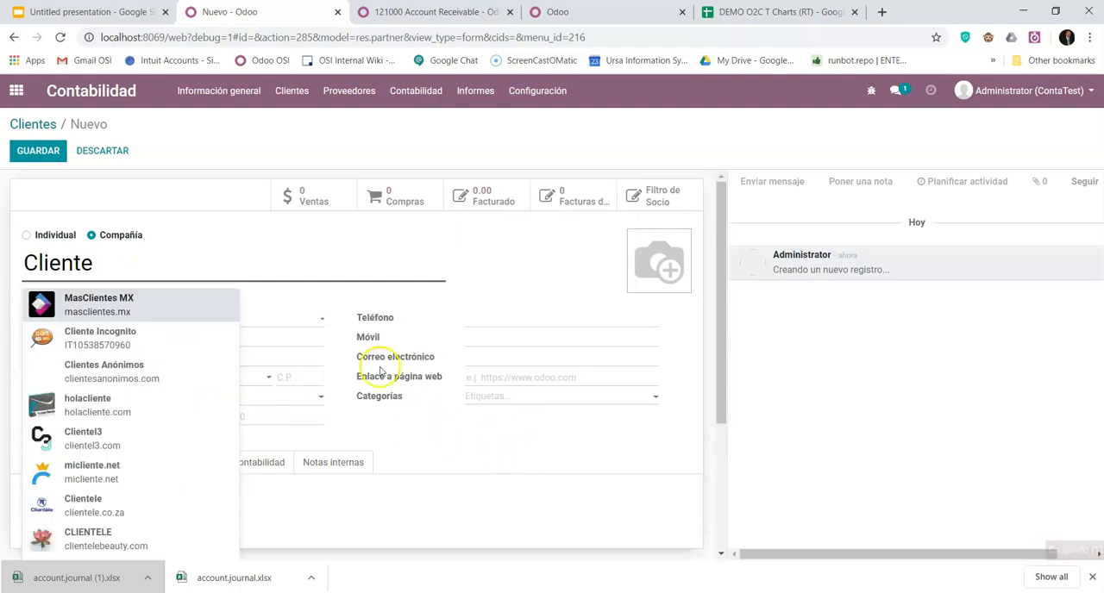
pyautogui.click(31, 202)
pyautogui.click(26, 235)
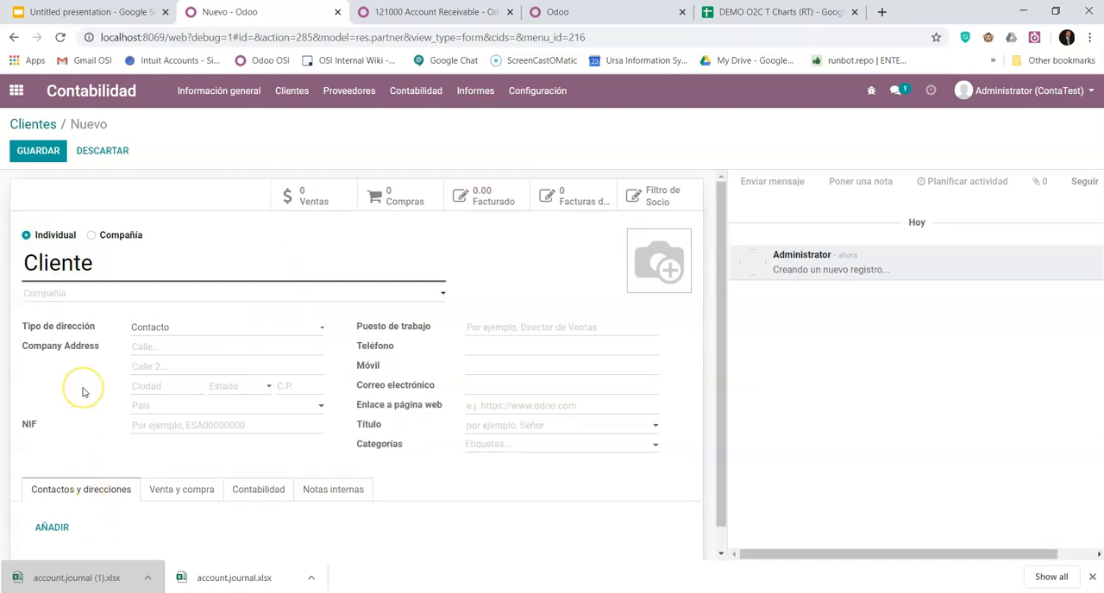
pyautogui.scroll(-1, 84, 392)
pyautogui.scroll(1, 75, 383)
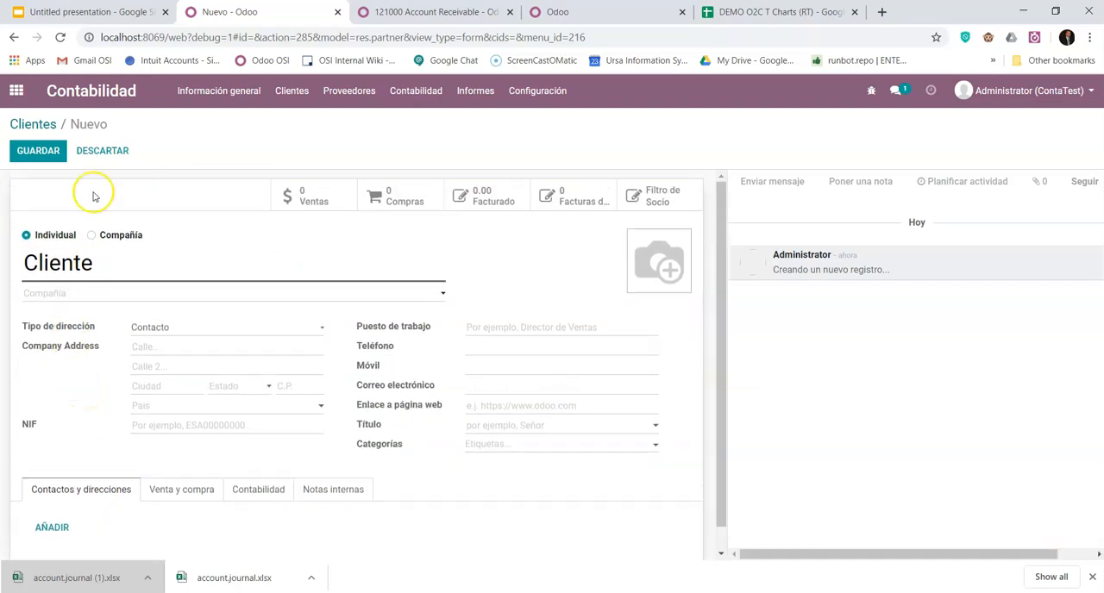
pyautogui.click(45, 151)
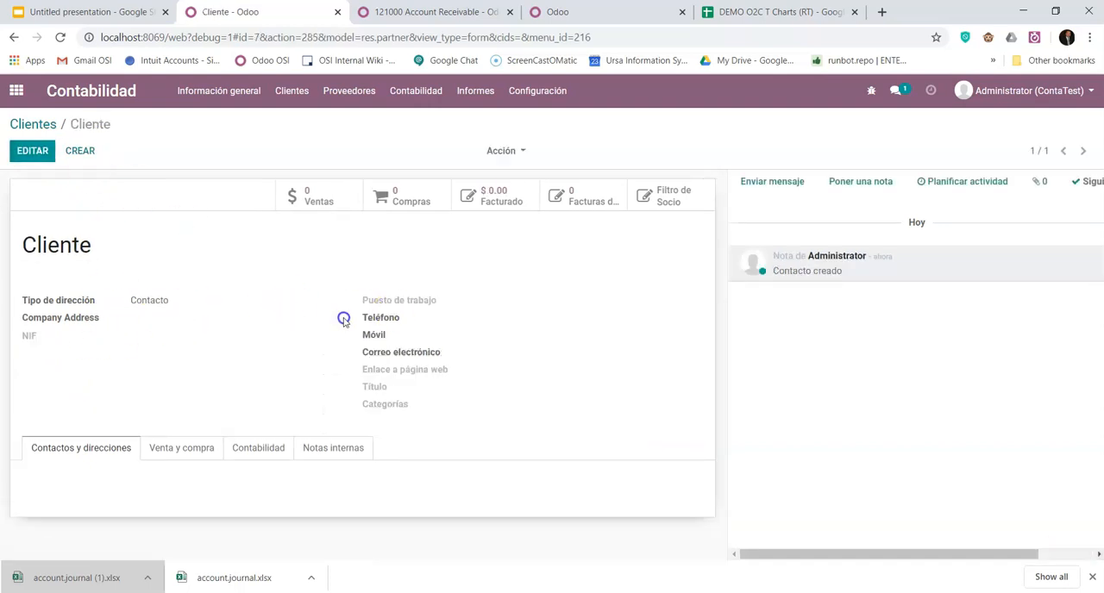
# - Review the default receivable and payable accounts in the accounting details of the customer Cliente
pyautogui.click(259, 447)
pyautogui.scroll(-3, 276, 431)
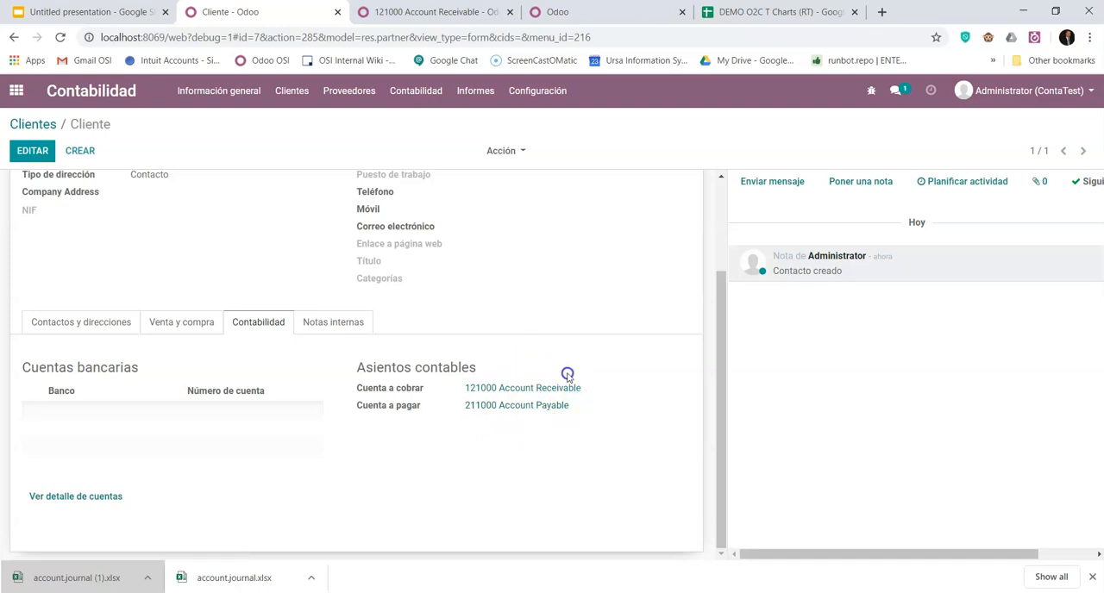
pyautogui.scroll(3, 640, 419)
pyautogui.scroll(-3, 640, 419)
pyautogui.scroll(3, 639, 417)
pyautogui.scroll(-3, 636, 418)
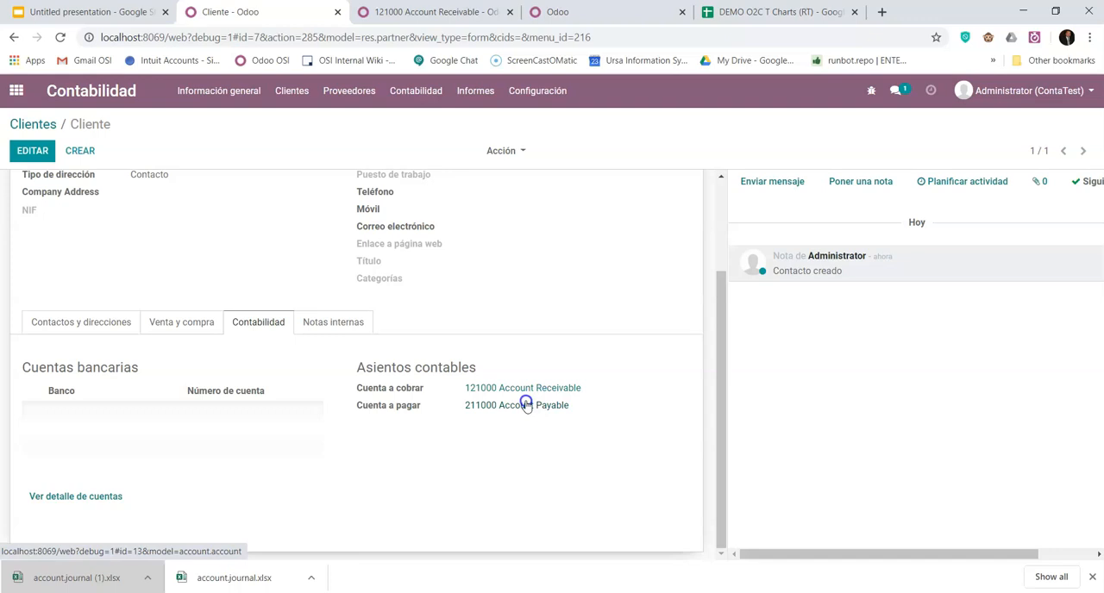
# - Return to the grouped chart of accounts and compare its receivable and payable accounts with those on the customer record
pyautogui.click(415, 6)
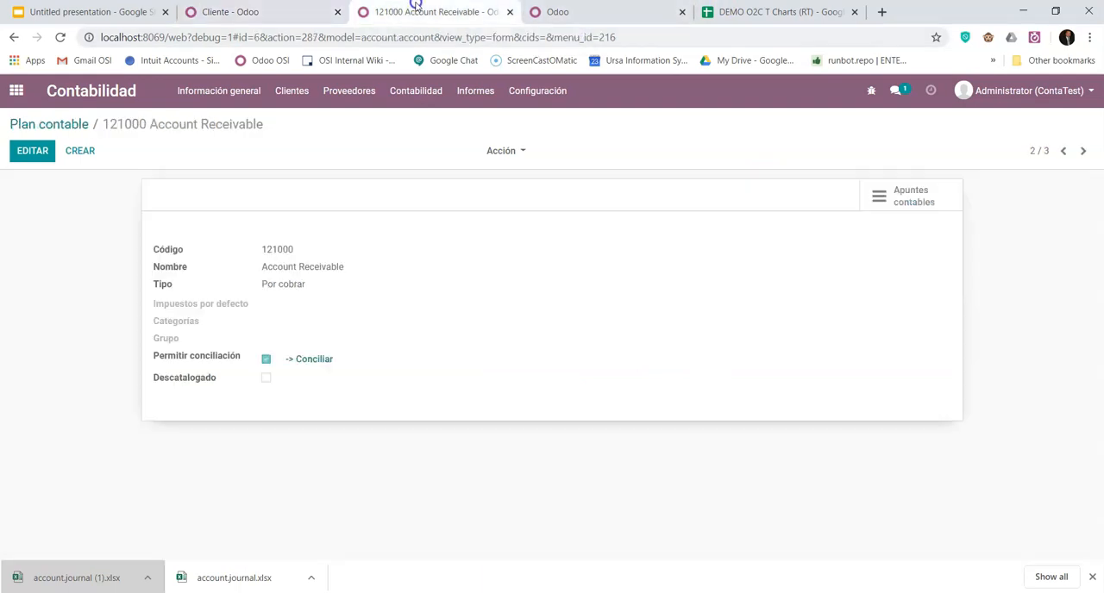
pyautogui.click(77, 125)
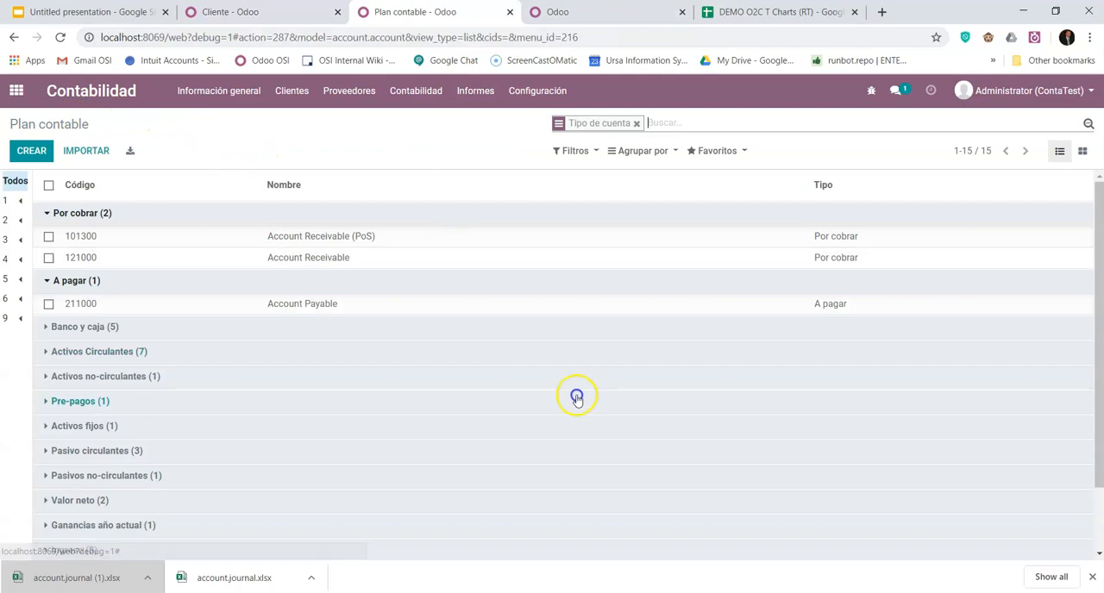
pyautogui.click(259, 12)
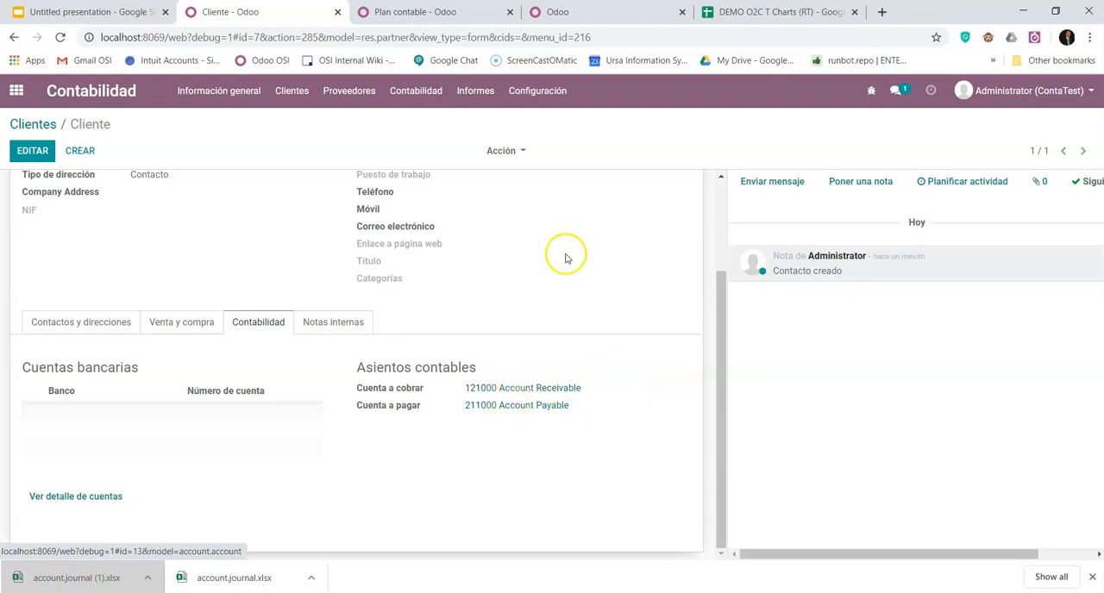
pyautogui.click(439, 14)
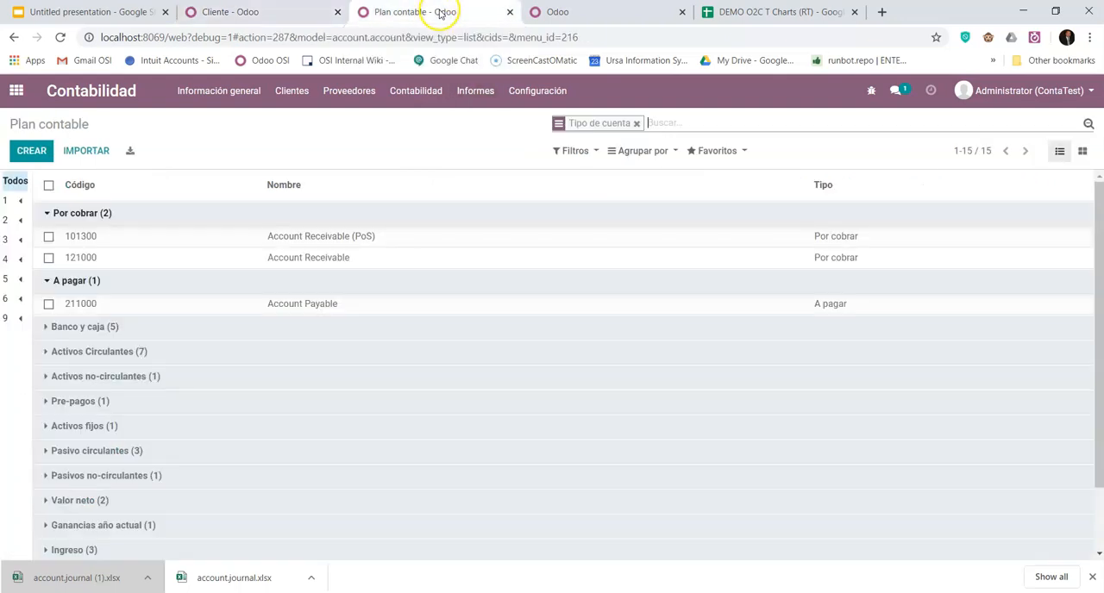
# - Open the company properties list (Propiedades de la compañía) from the technical settings
pyautogui.click(17, 89)
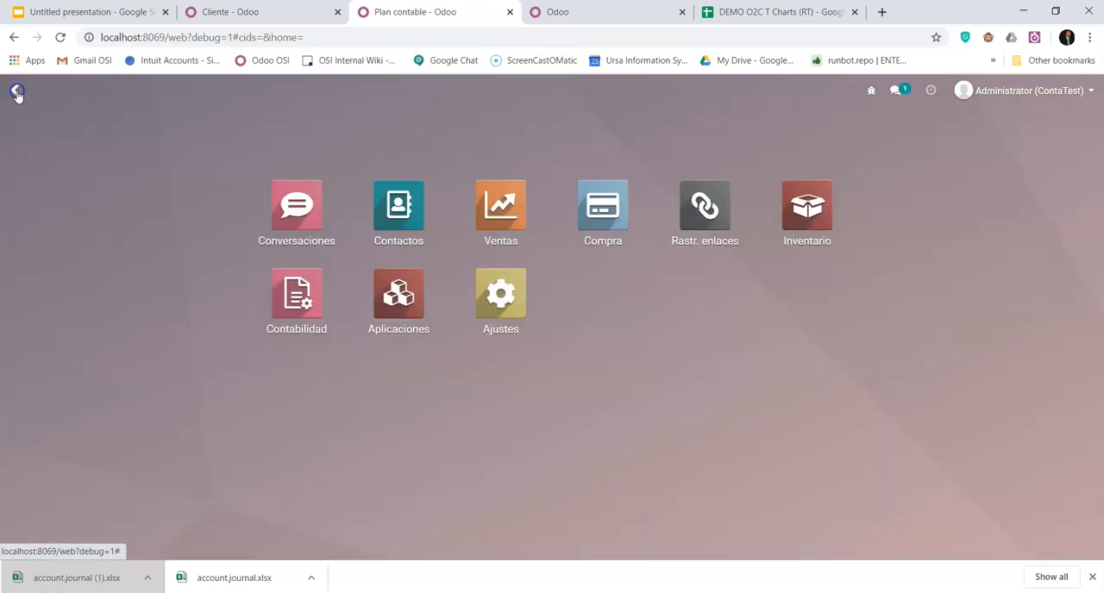
pyautogui.click(499, 296)
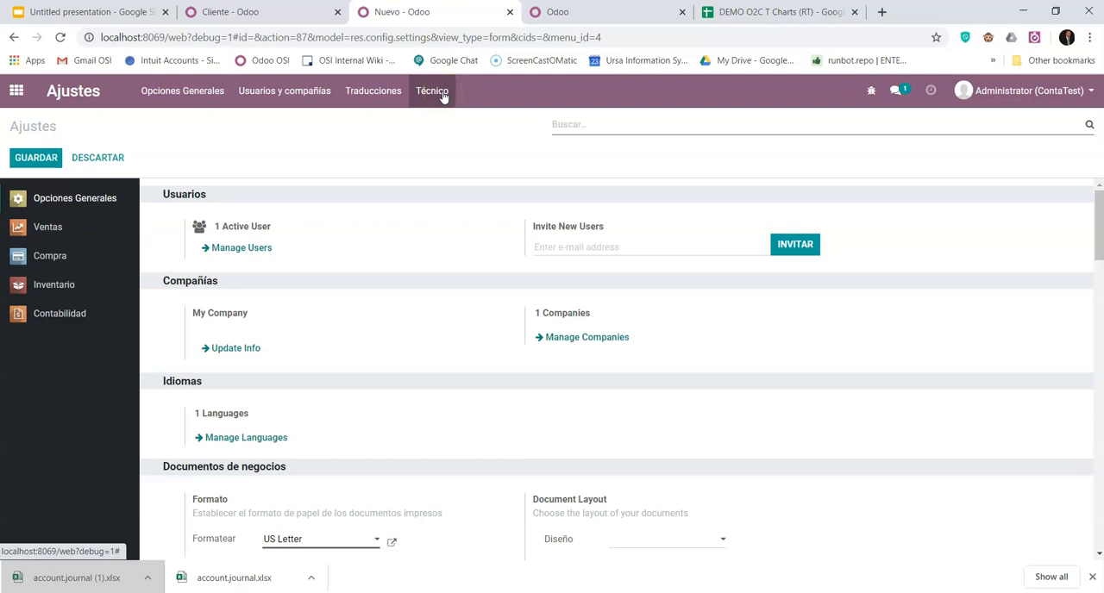
pyautogui.click(443, 96)
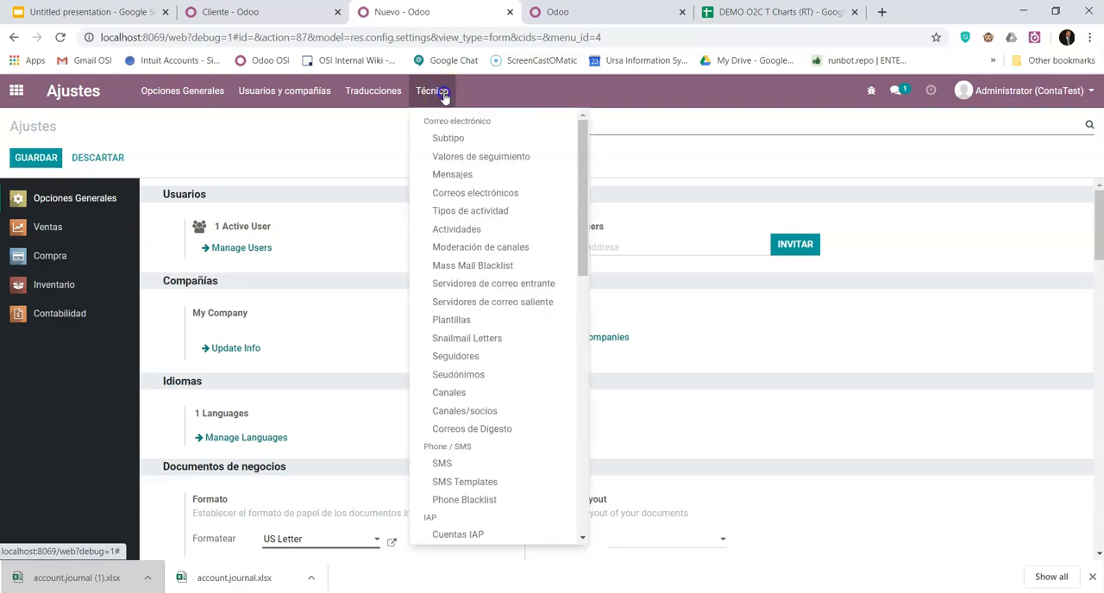
pyautogui.scroll(-4, 484, 376)
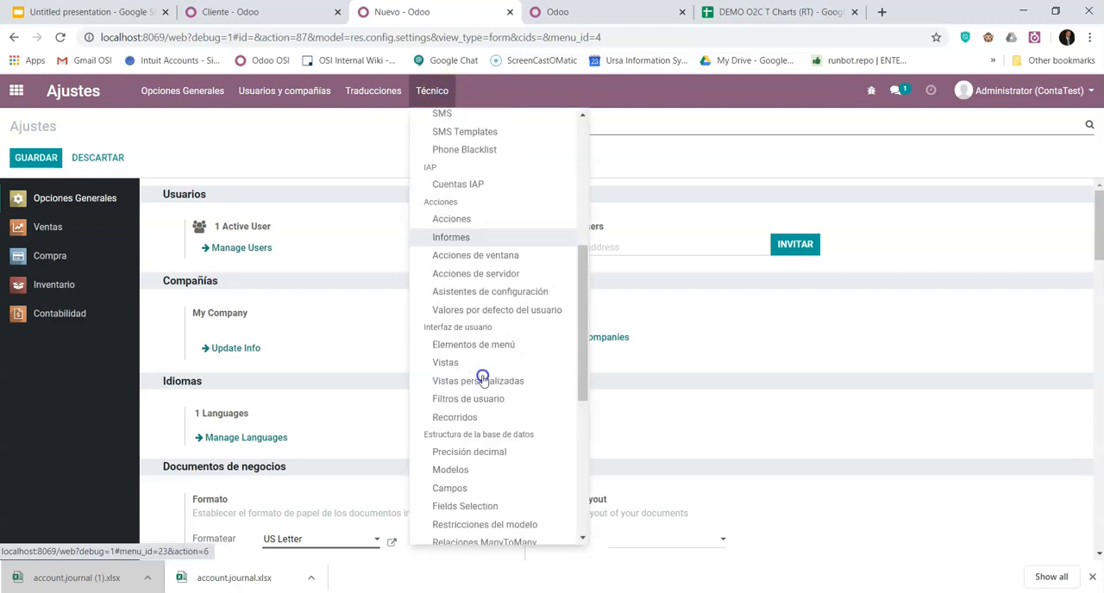
pyautogui.scroll(-4, 497, 458)
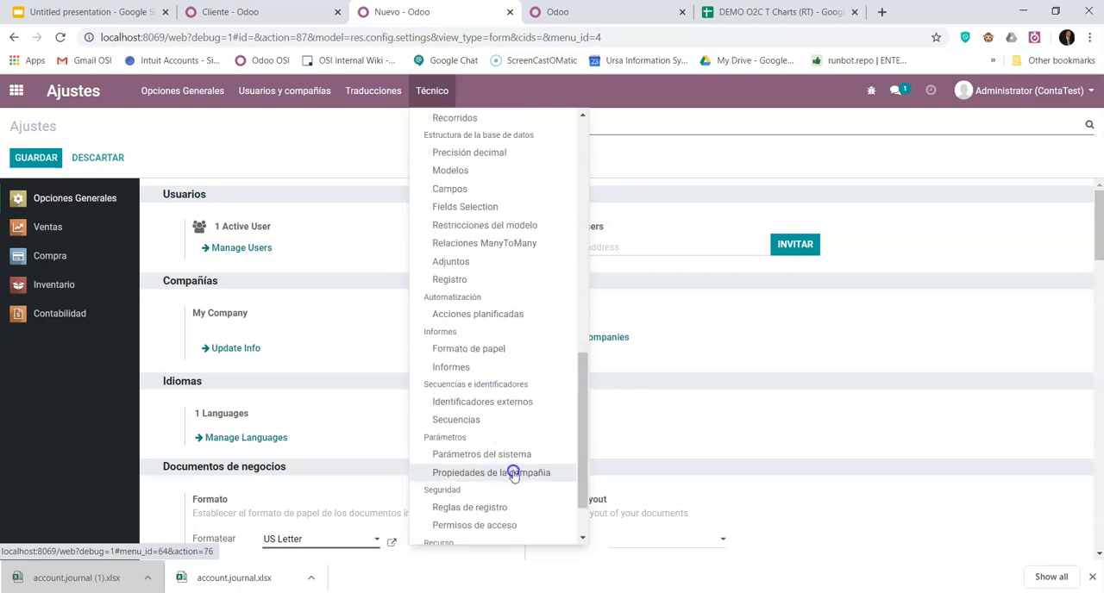
pyautogui.scroll(-2, 513, 475)
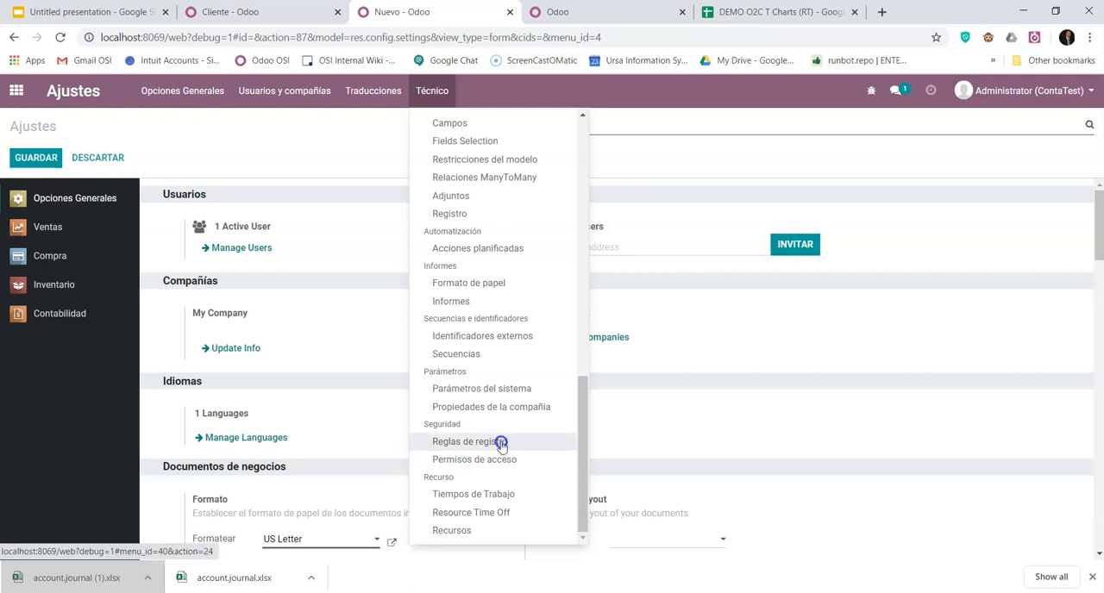
pyautogui.scroll(3, 516, 445)
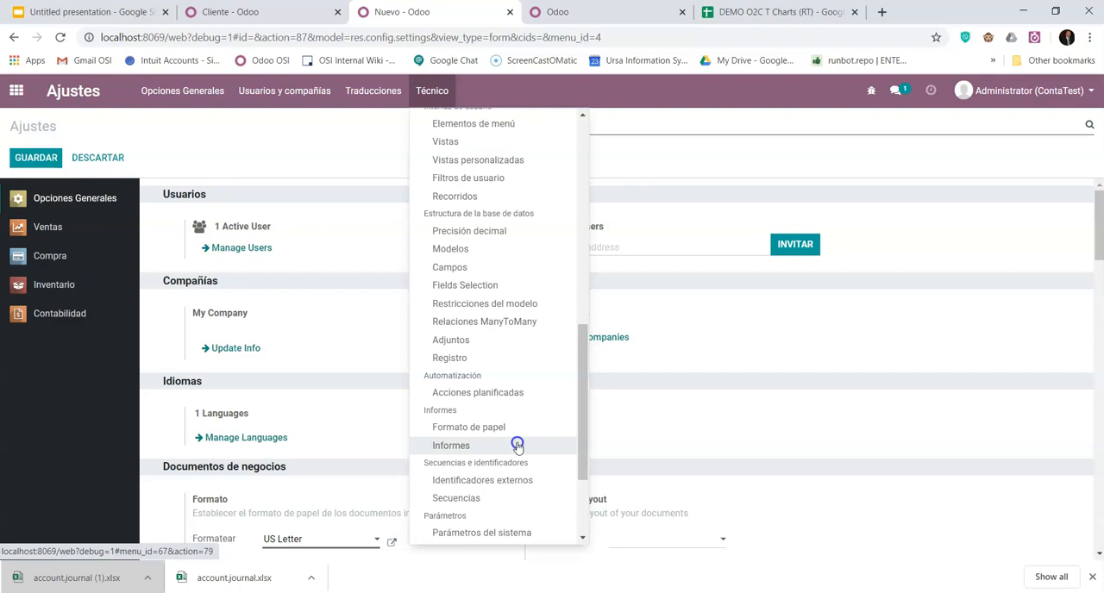
pyautogui.scroll(3, 516, 445)
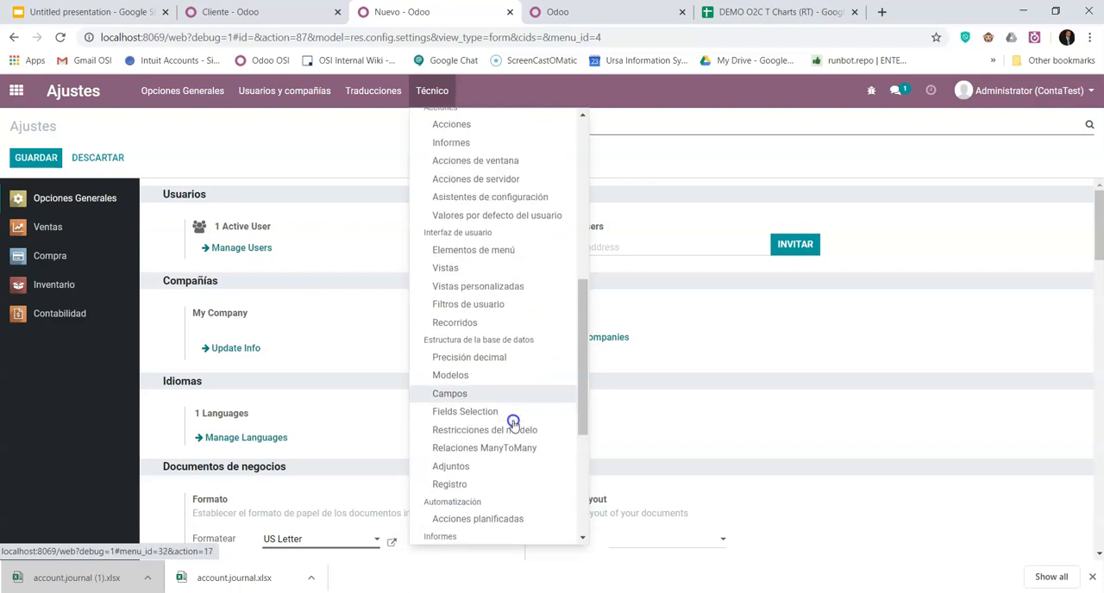
pyautogui.scroll(-6, 513, 421)
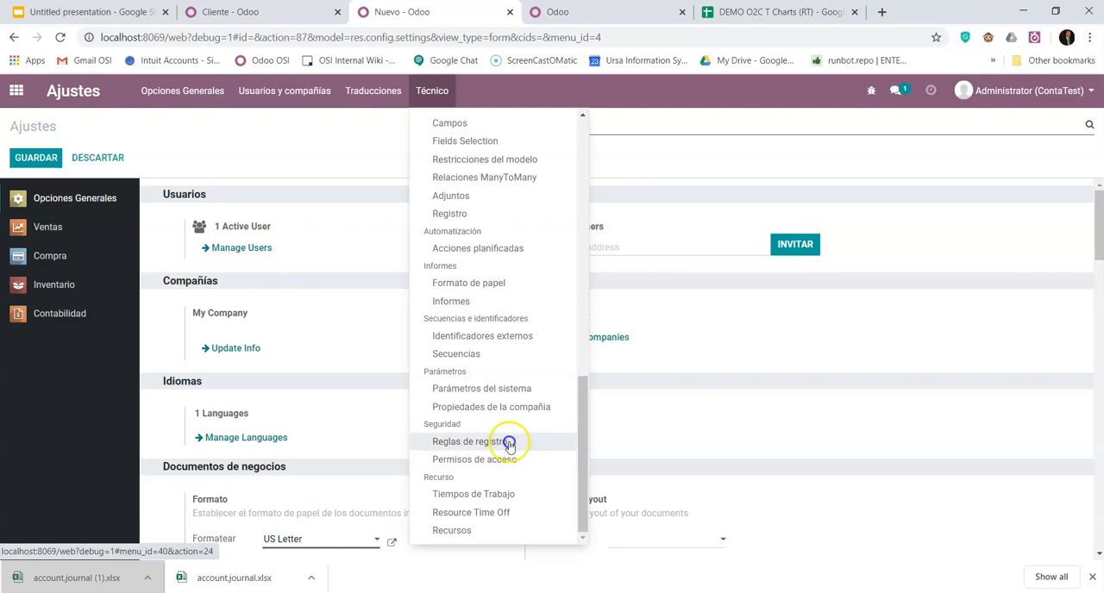
pyautogui.click(503, 409)
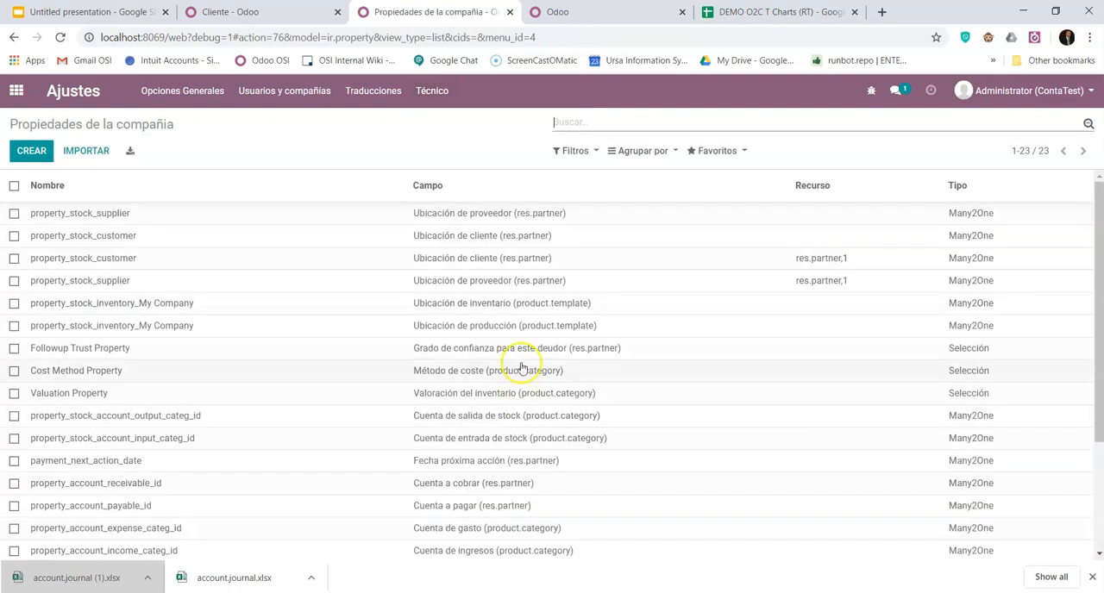
# - Look through the company properties and filter them by the name "account"
pyautogui.scroll(-2, 355, 261)
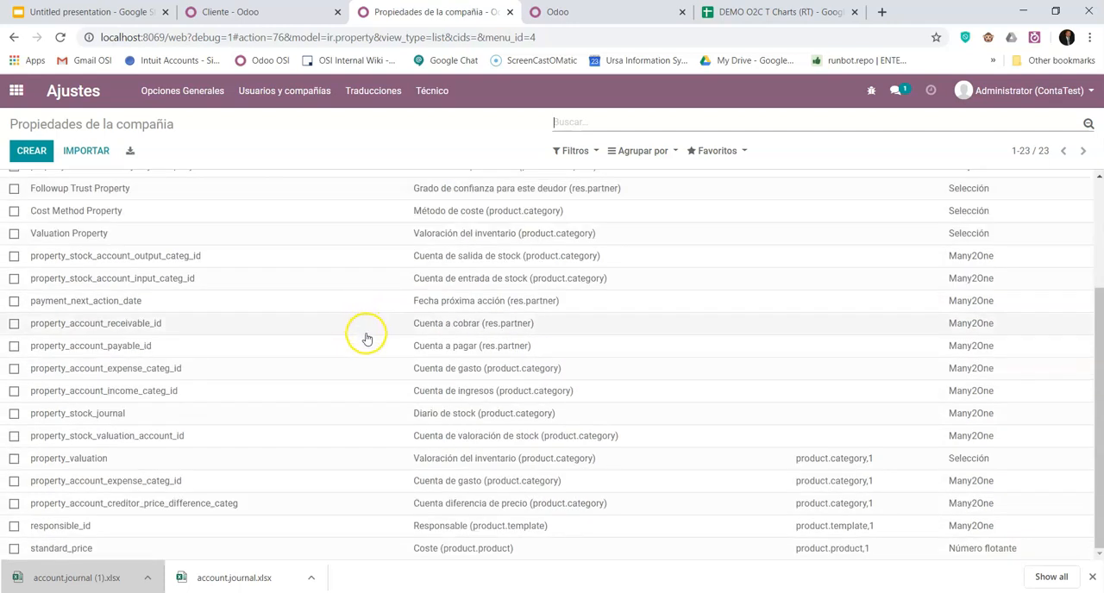
pyautogui.scroll(2, 365, 337)
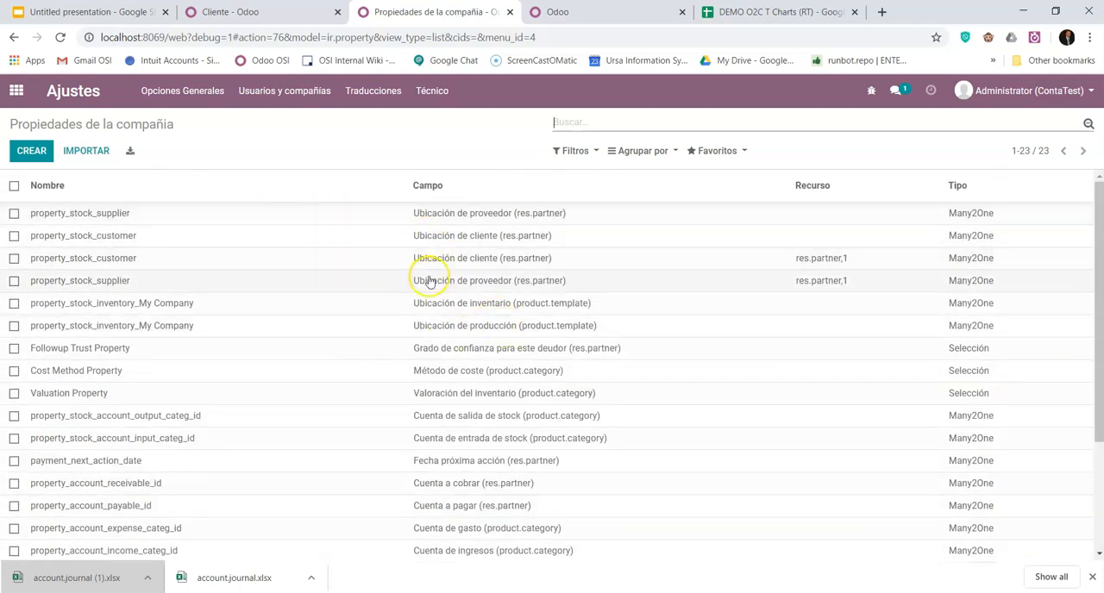
pyautogui.scroll(-2, 414, 276)
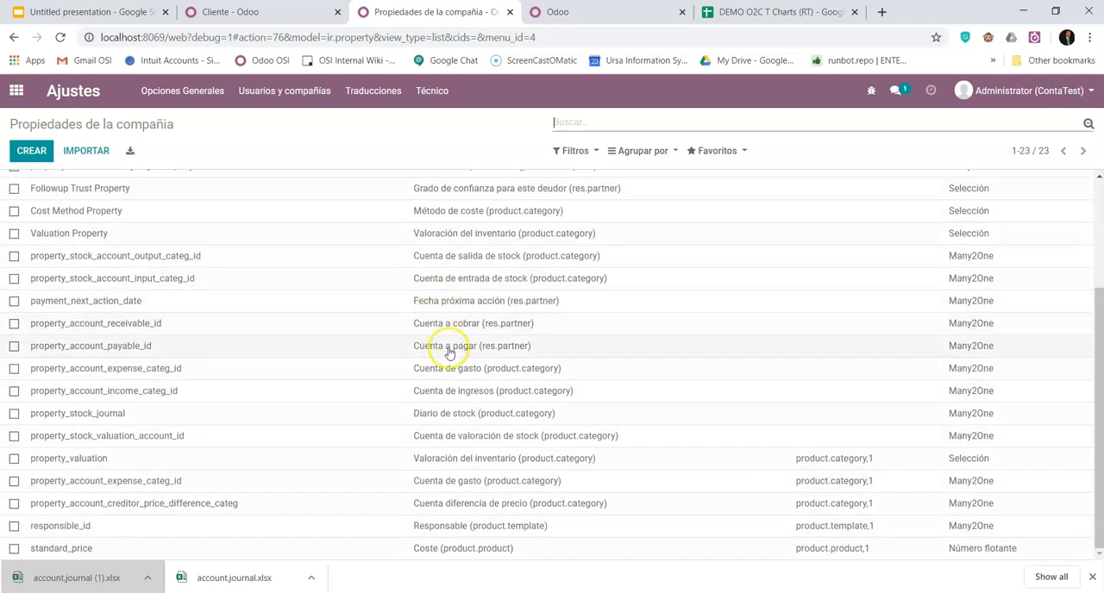
pyautogui.scroll(2, 392, 353)
pyautogui.scroll(1, 399, 347)
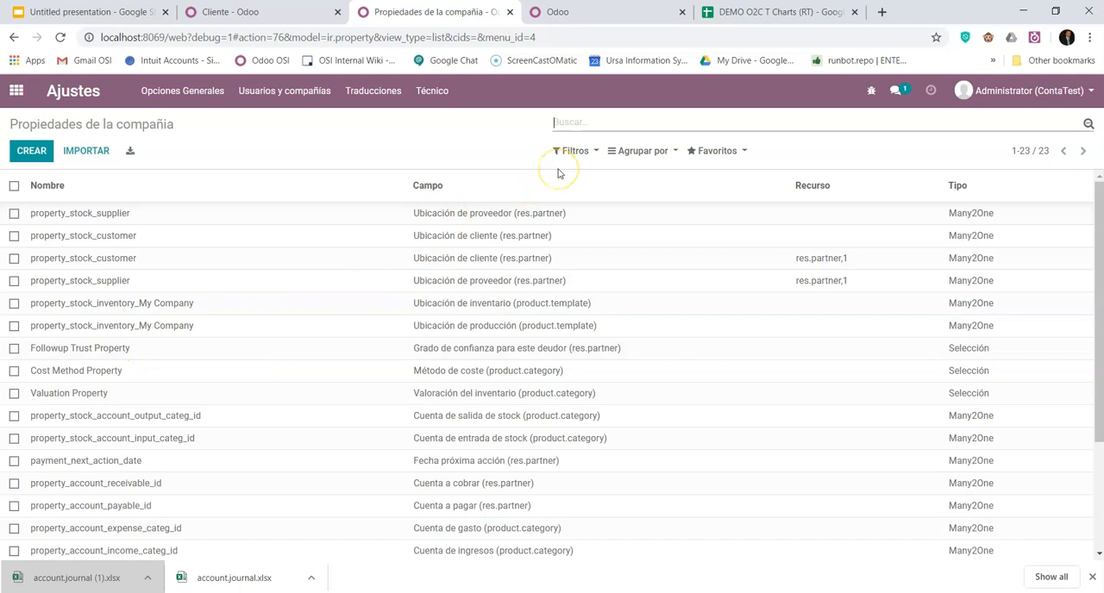
pyautogui.write('account')
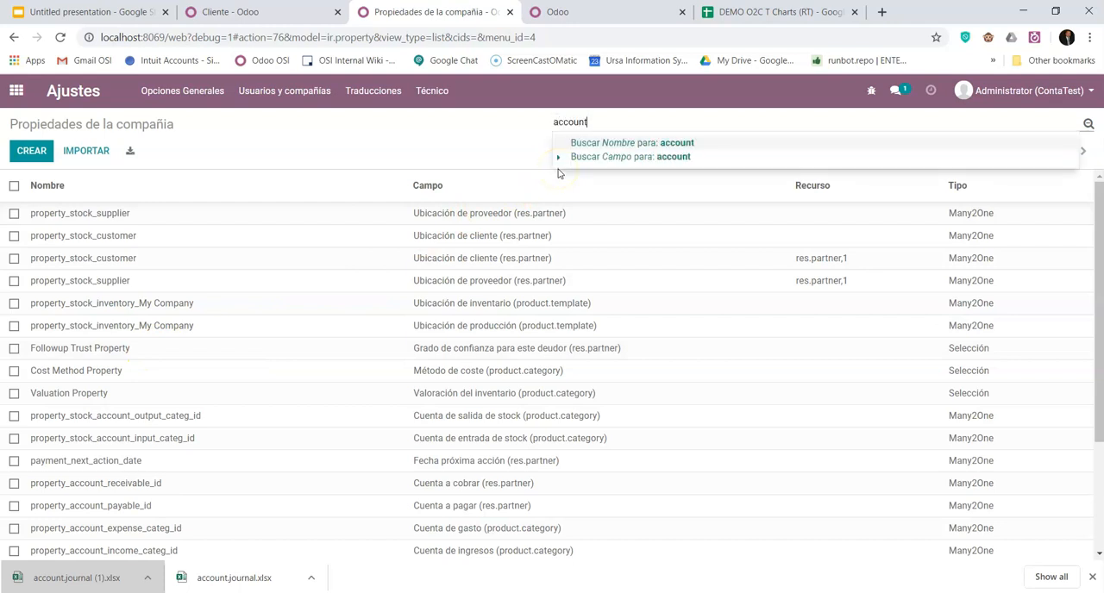
pyautogui.press('Return')
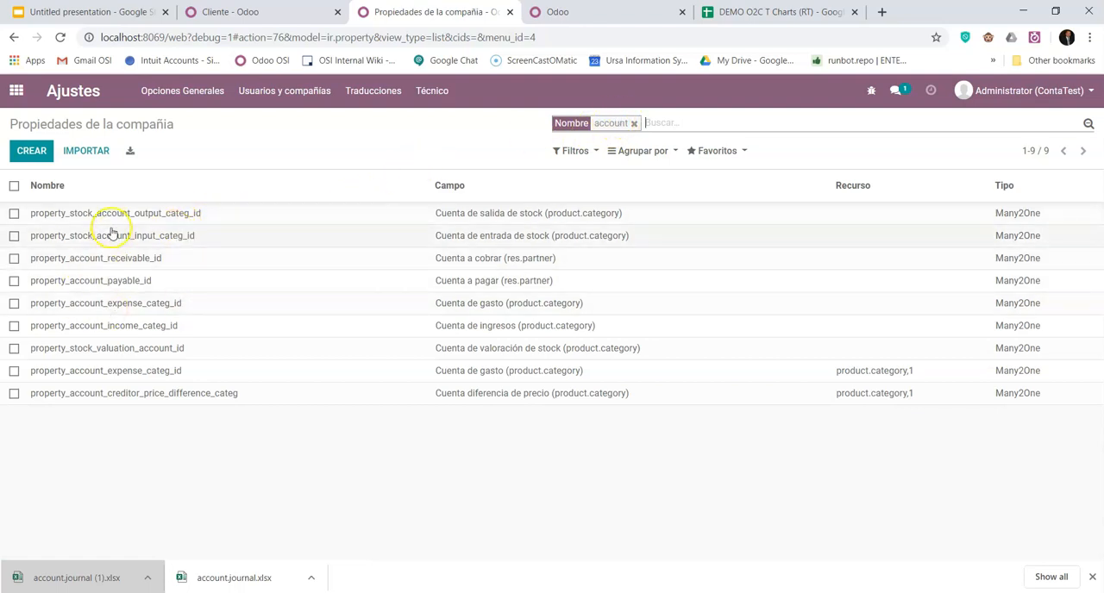
# - Open the company property property_account_receivable_id for editing and examine the account ID in its Valor field
pyautogui.click(14, 259)
pyautogui.click(13, 285)
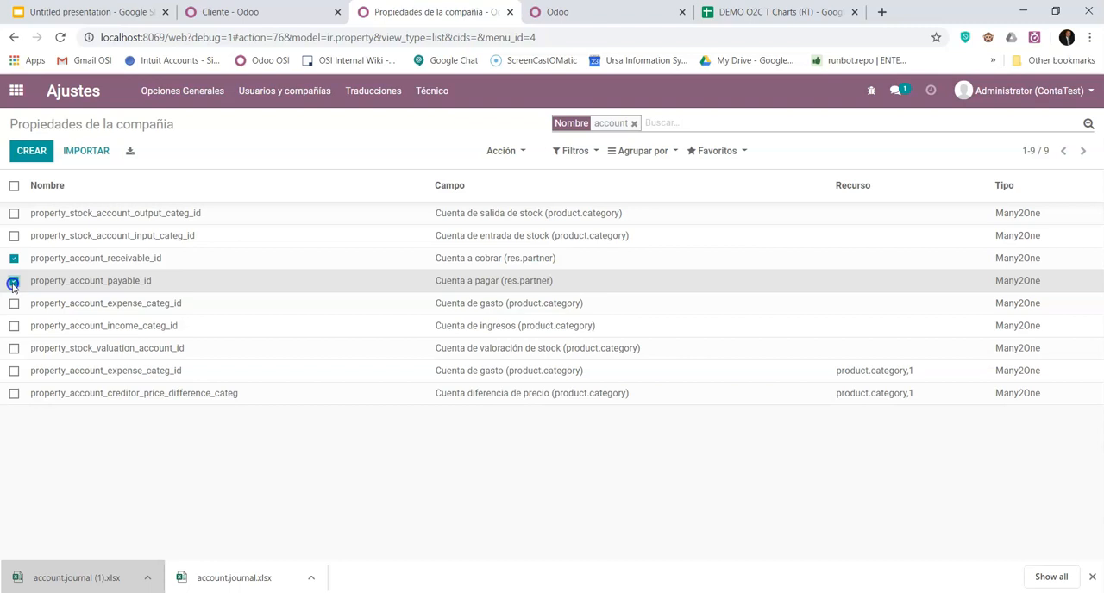
pyautogui.click(97, 259)
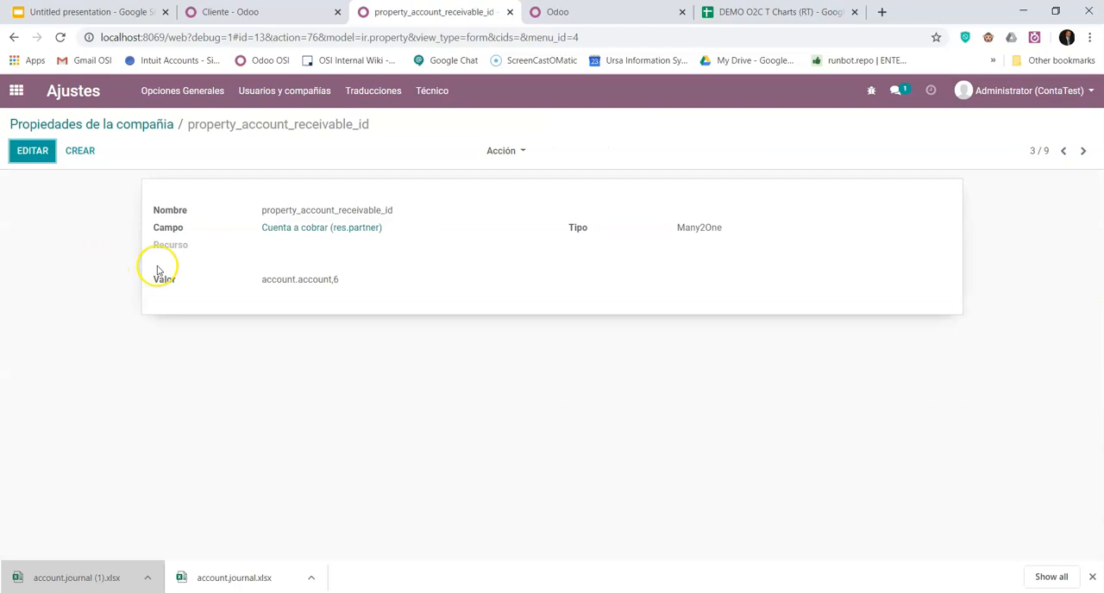
pyautogui.click(33, 152)
pyautogui.moveTo(359, 291); pyautogui.dragTo(256, 291)
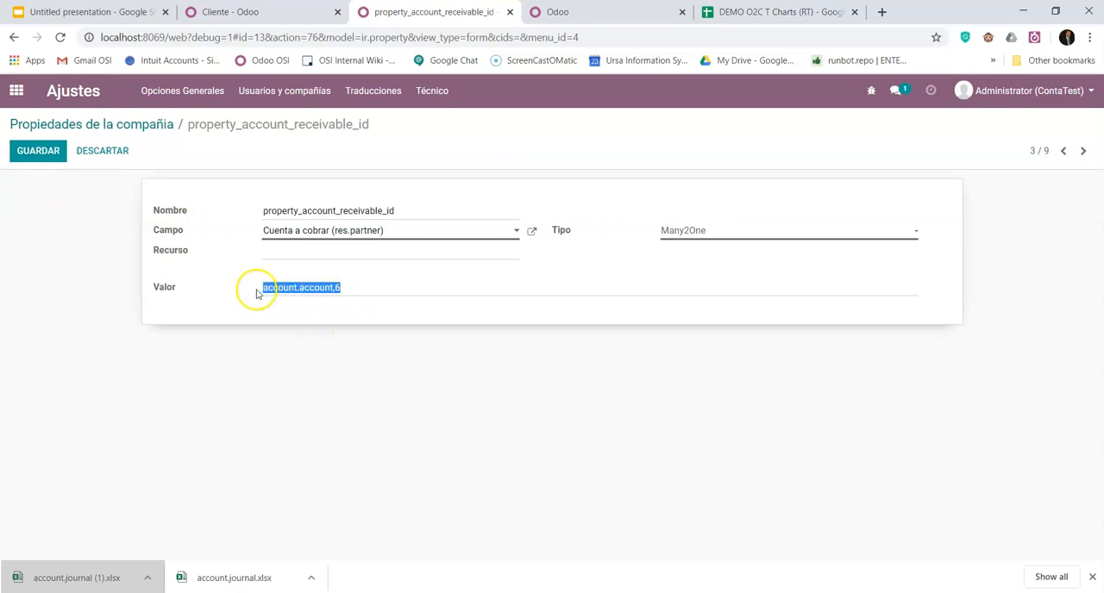
pyautogui.click(346, 286)
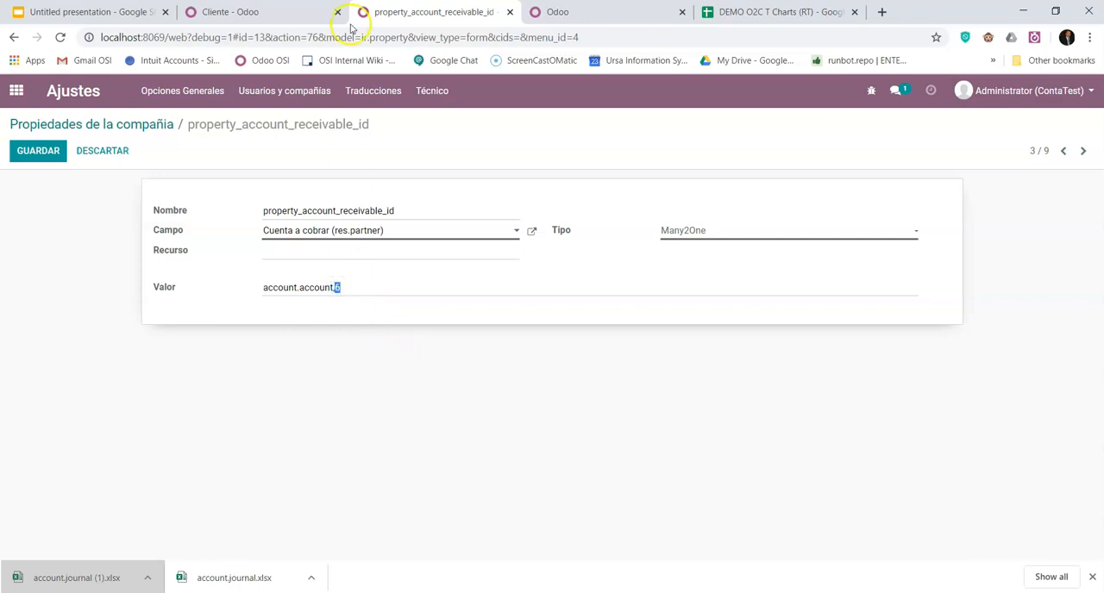
# - Group the chart of accounts by account type, open account 121000 Account Receivable and check its record ID in the URL
pyautogui.click(262, 11)
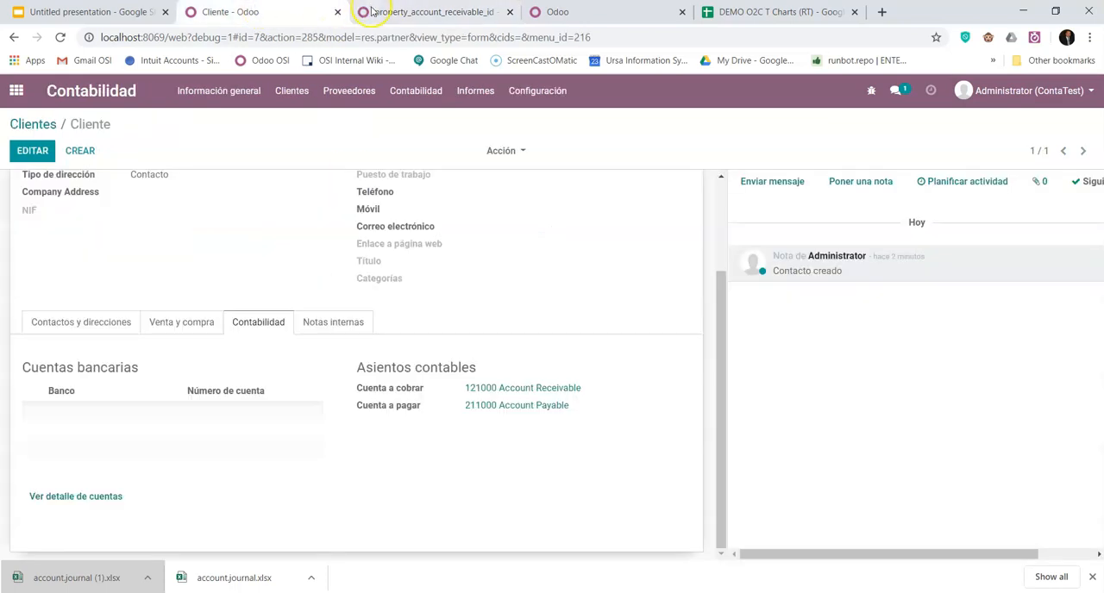
pyautogui.click(371, 10)
pyautogui.click(270, 8)
pyautogui.click(543, 91)
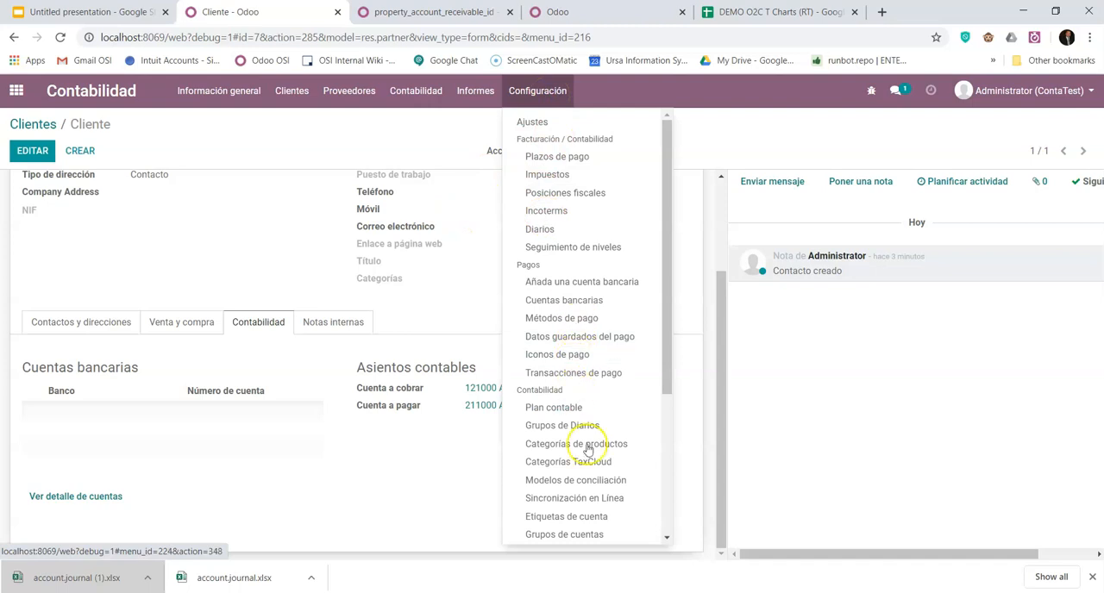
pyautogui.click(572, 409)
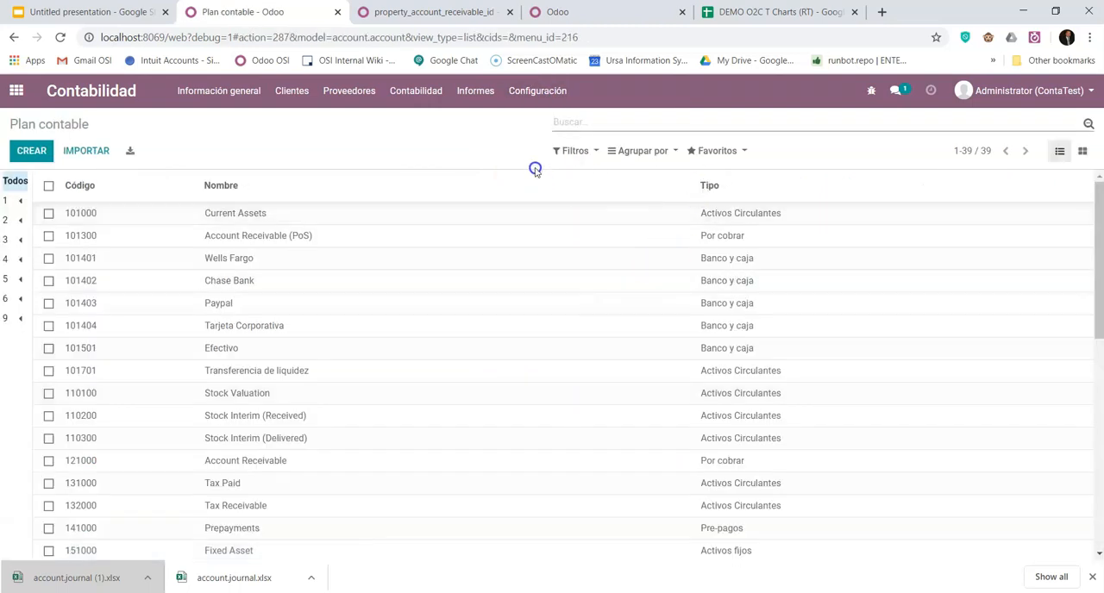
pyautogui.click(627, 149)
pyautogui.click(636, 172)
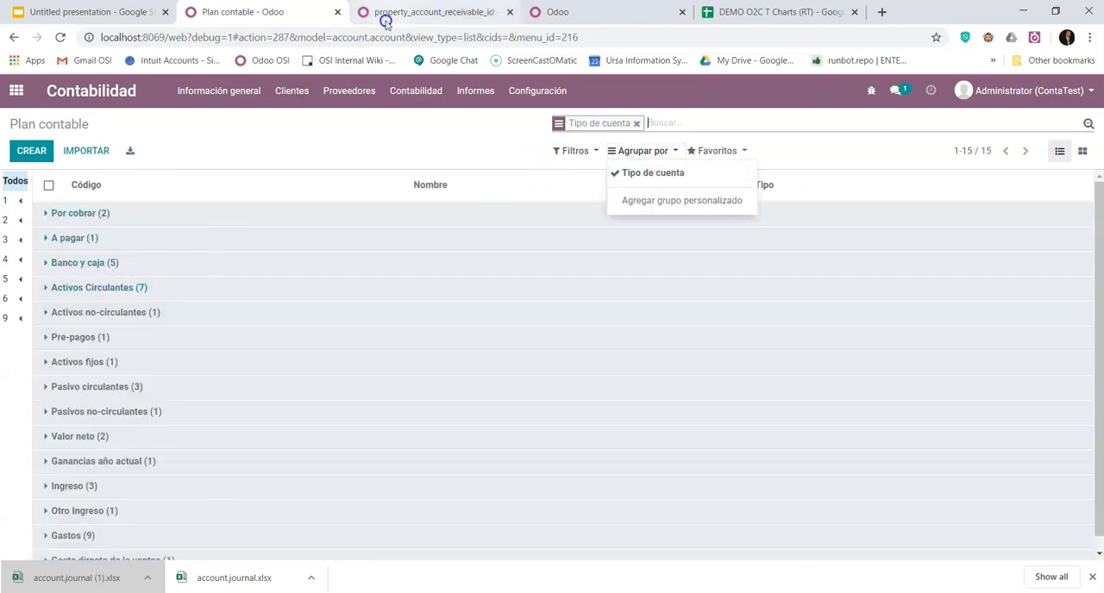
pyautogui.click(86, 213)
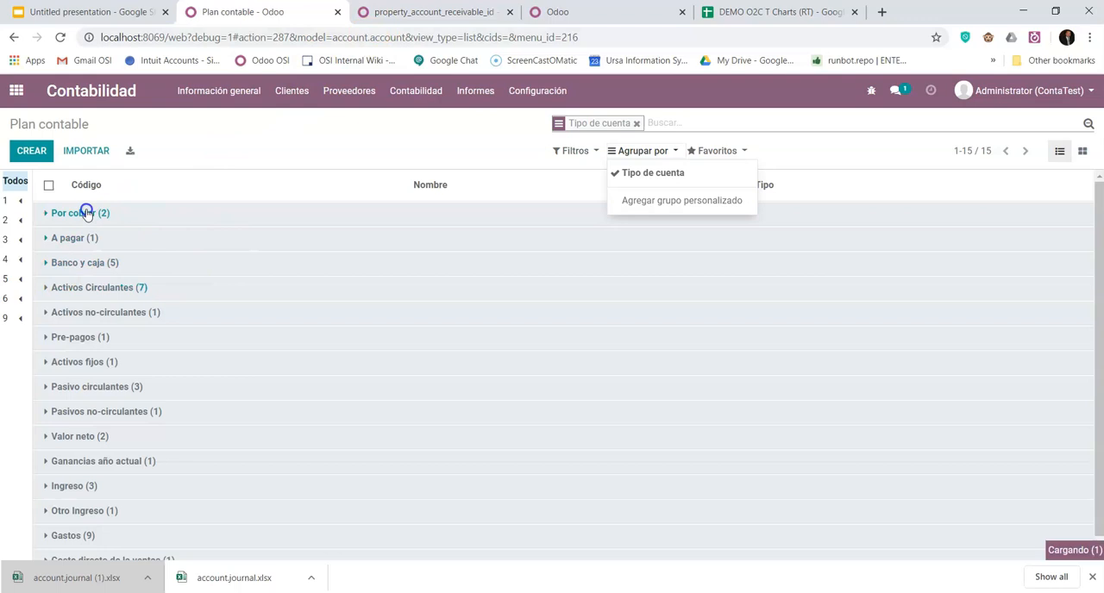
pyautogui.click(300, 259)
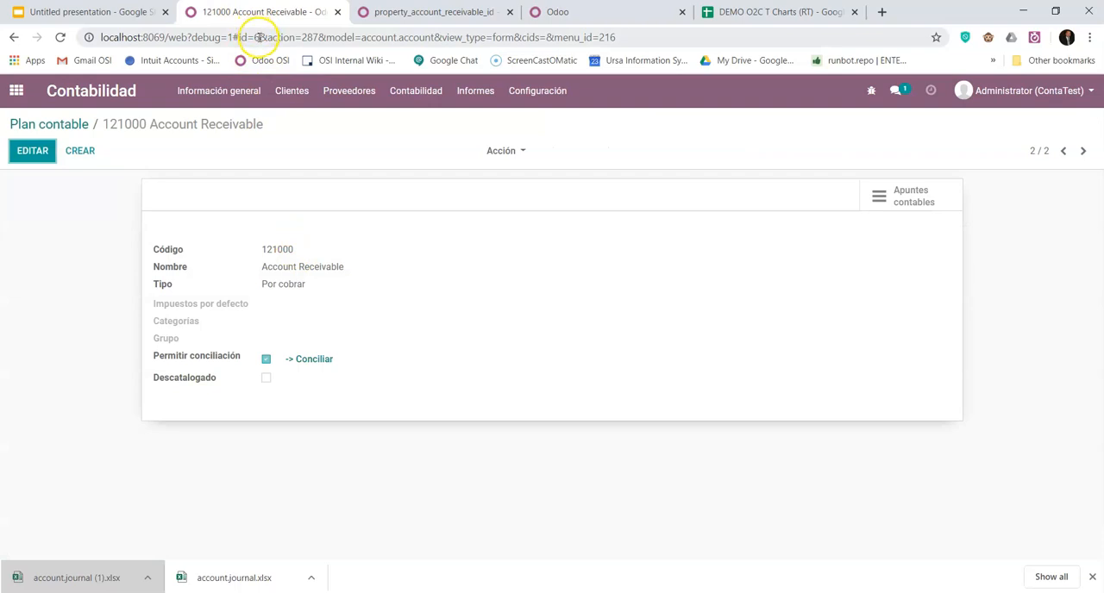
pyautogui.doubleClick(257, 37)
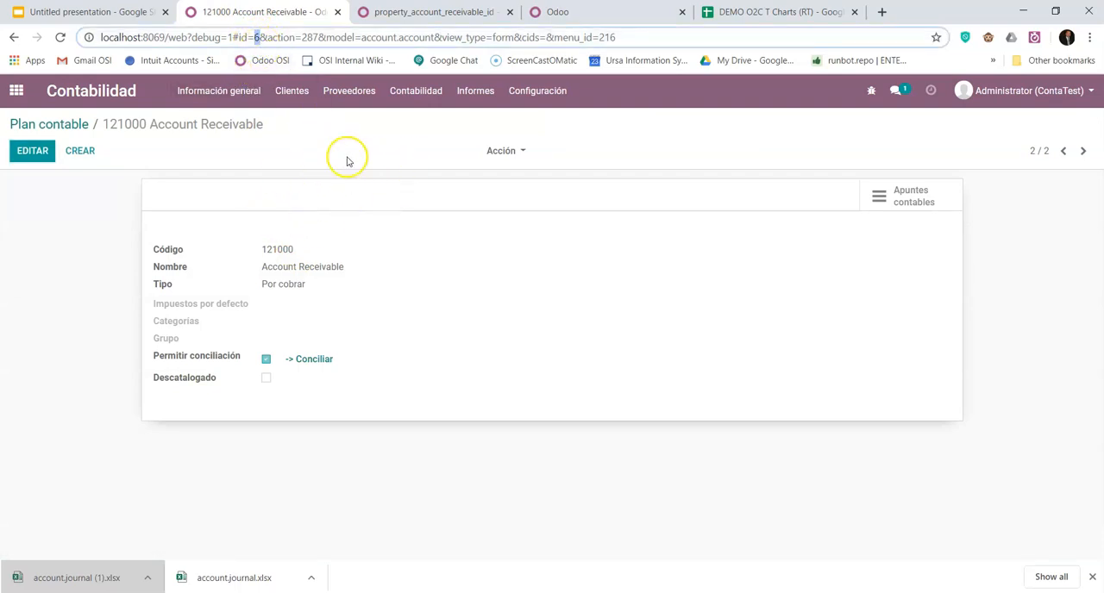
# - Duplicate account 121000 Account Receivable with code 121010-2 and name Account Receivable 2, and save it
pyautogui.click(506, 150)
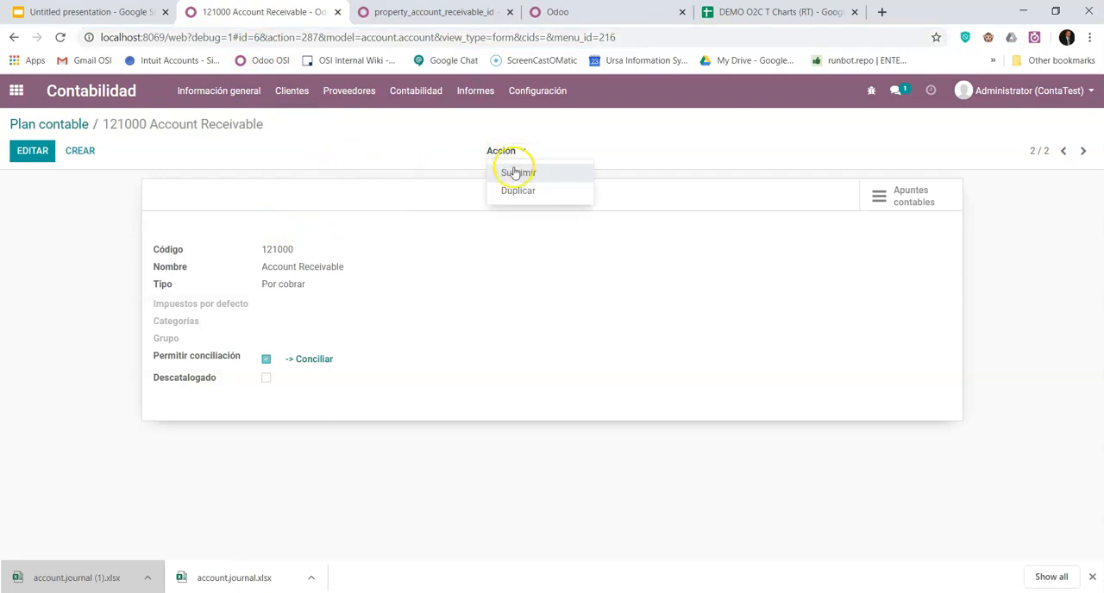
pyautogui.click(517, 188)
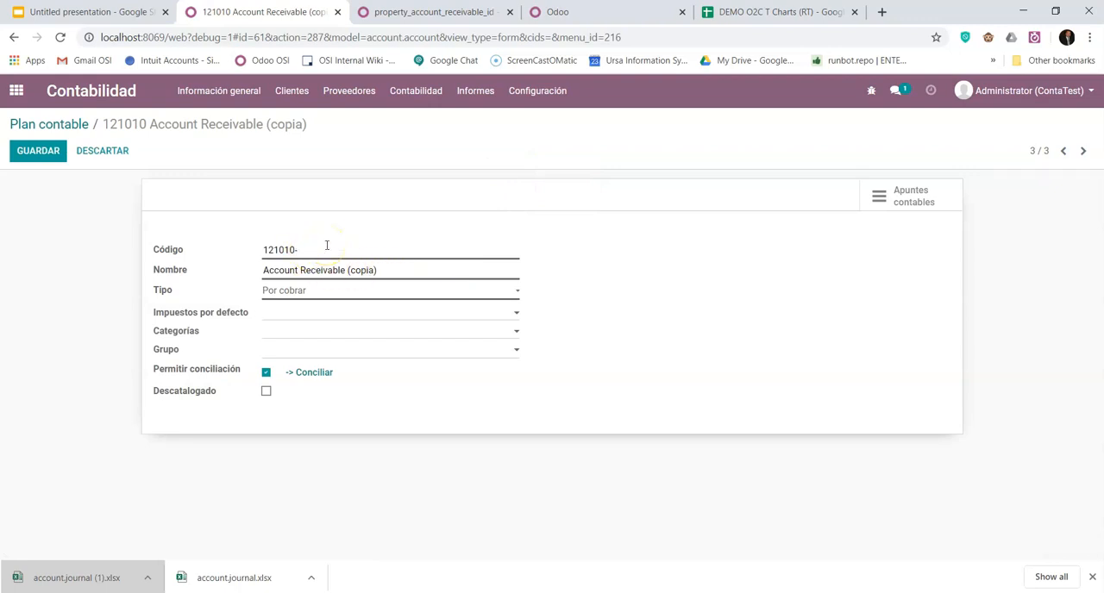
pyautogui.click(383, 270)
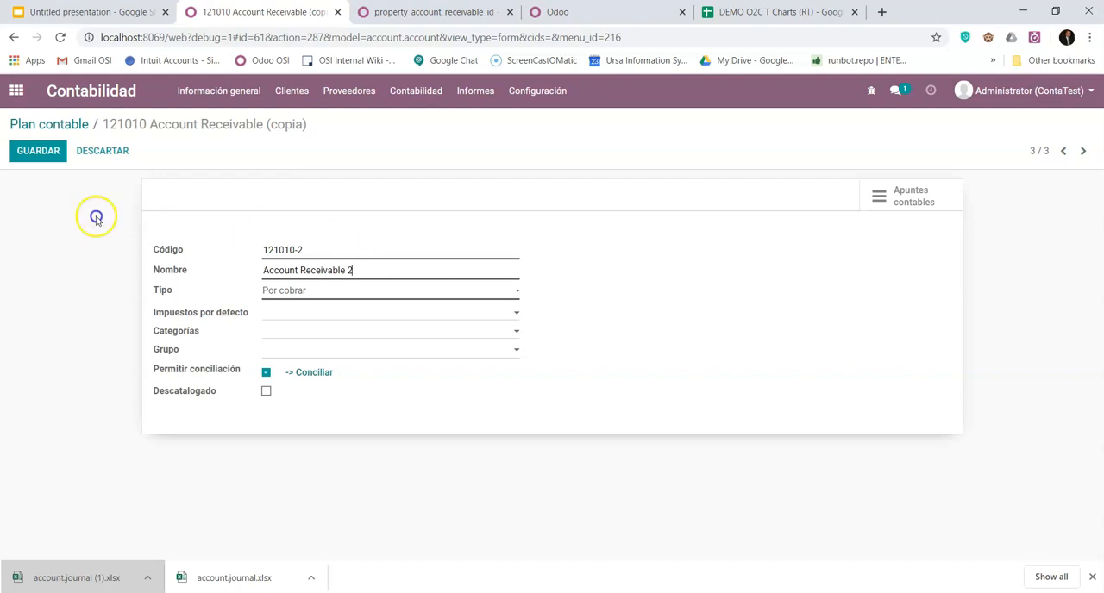
pyautogui.click(51, 153)
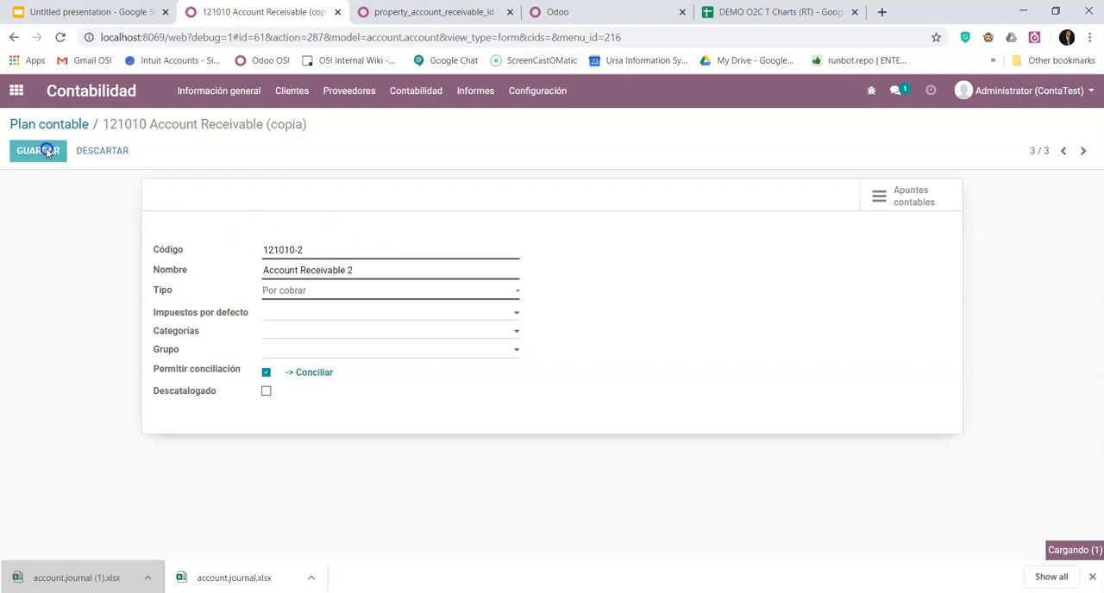
# - Copy the record ID of Account Receivable 2 from the URL and set property_account_receivable_id to account.account,61
pyautogui.doubleClick(257, 37)
pyautogui.rightClick(257, 39)
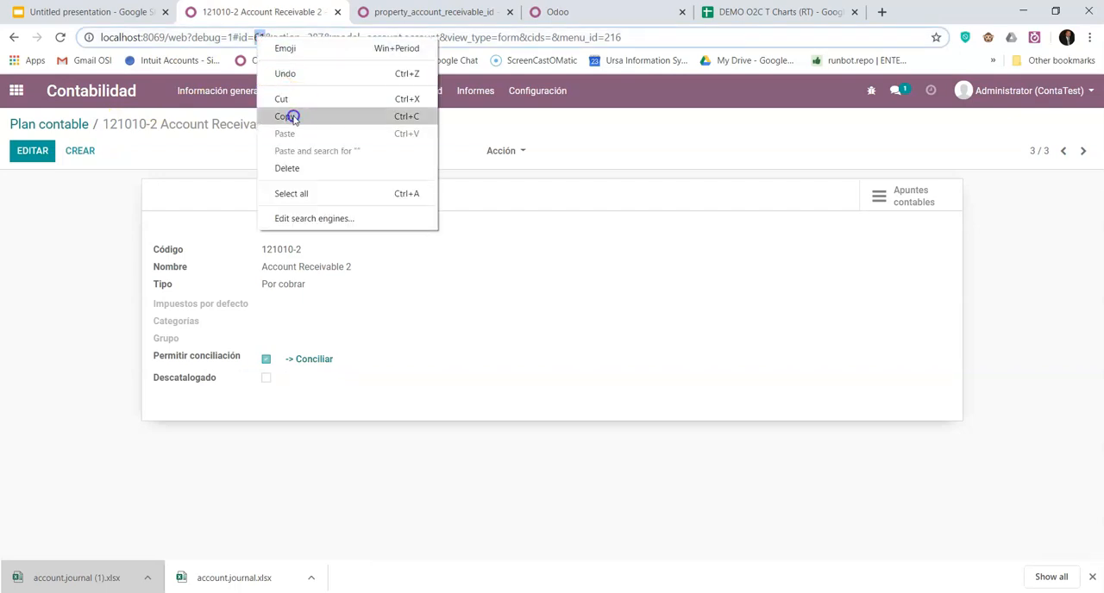
pyautogui.click(288, 117)
pyautogui.click(621, 10)
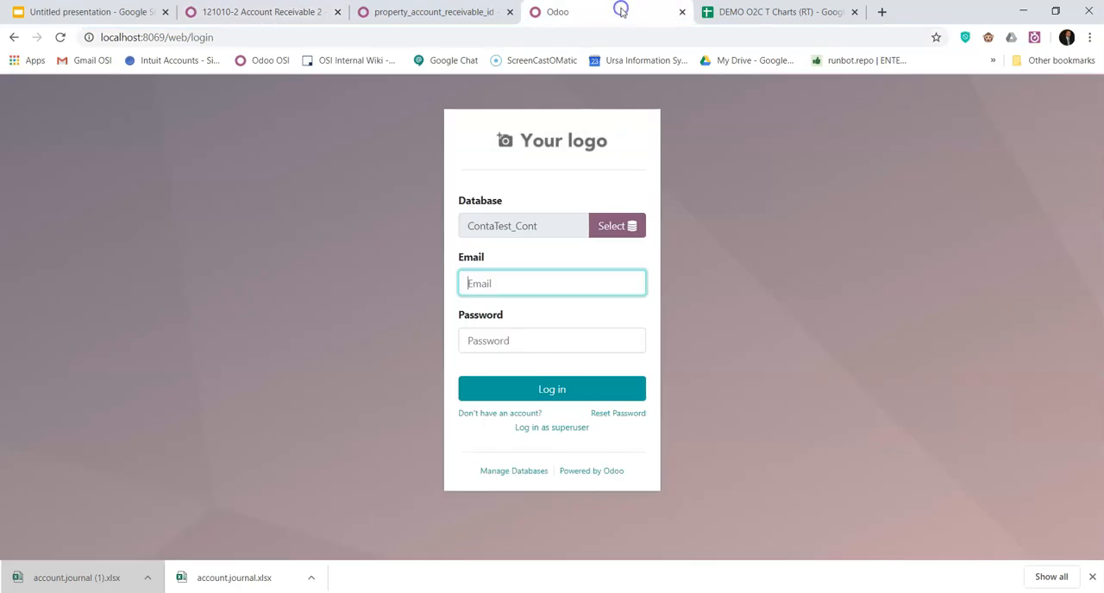
pyautogui.click(468, 11)
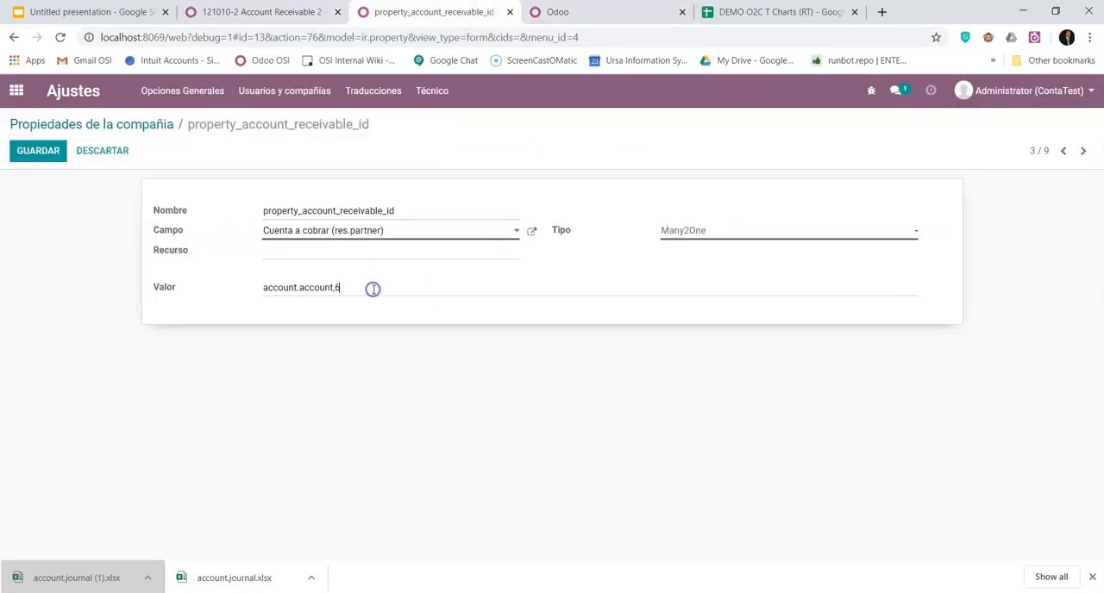
pyautogui.click(41, 152)
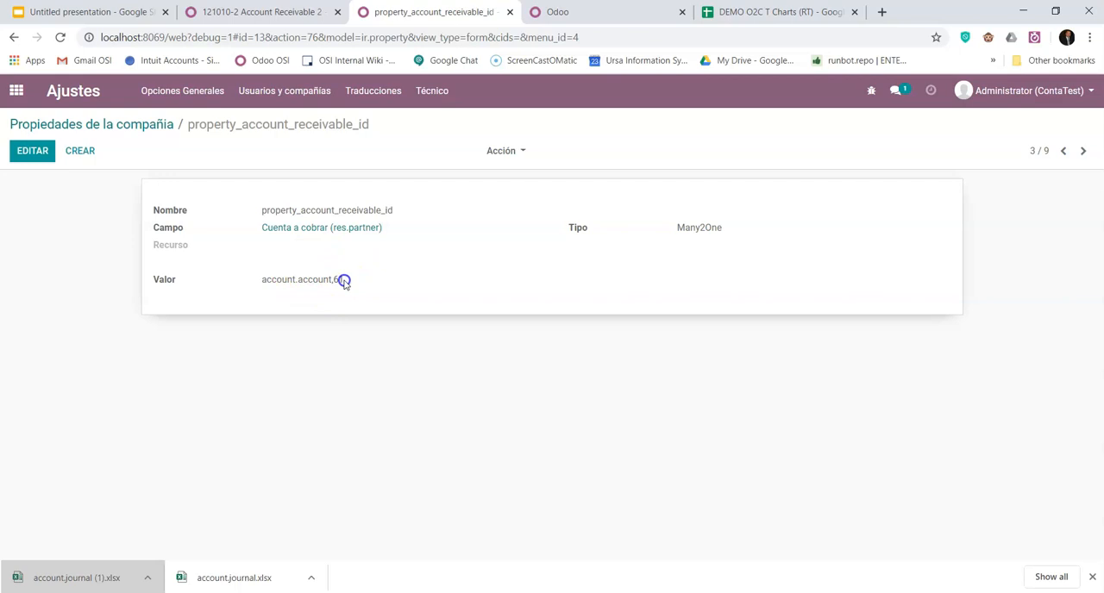
# - Duplicate the customer Cliente as Cliente 2, save it and check the default receivable account in its accounting details
pyautogui.click(291, 13)
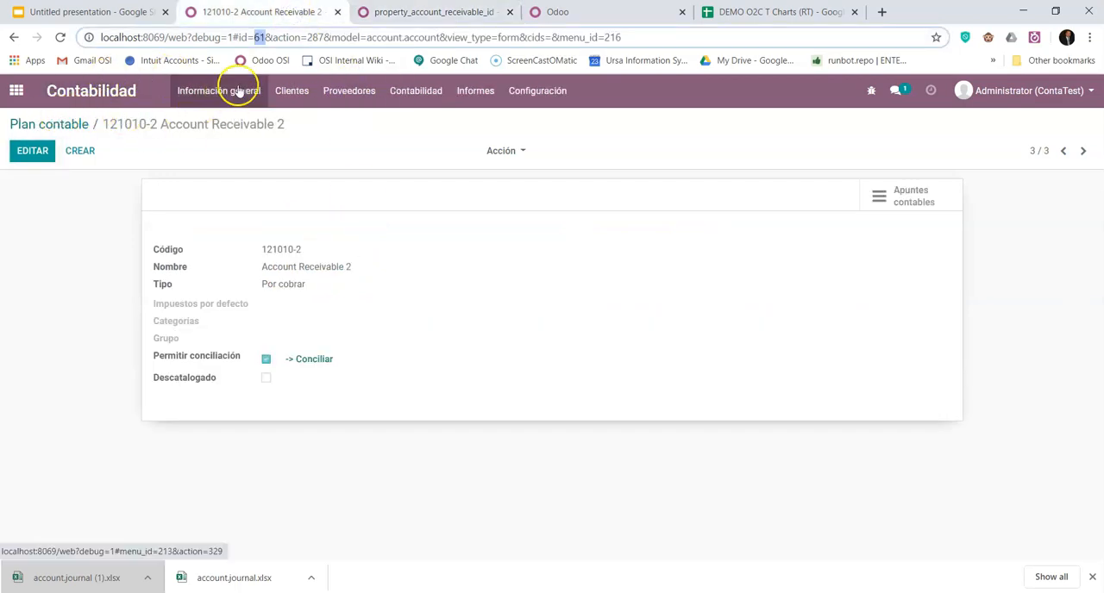
pyautogui.click(294, 91)
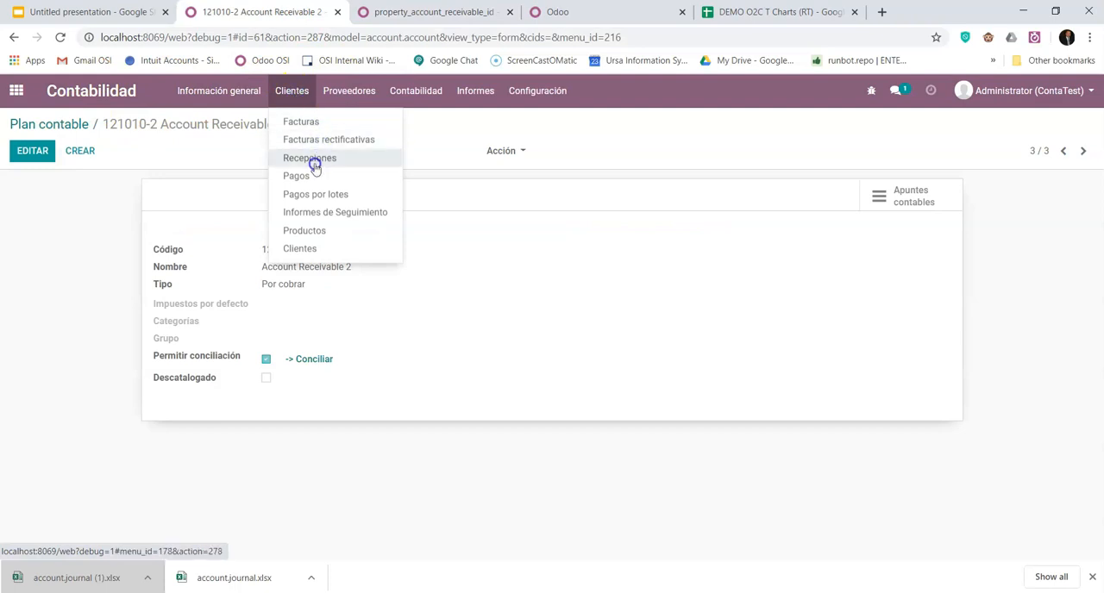
pyautogui.click(299, 249)
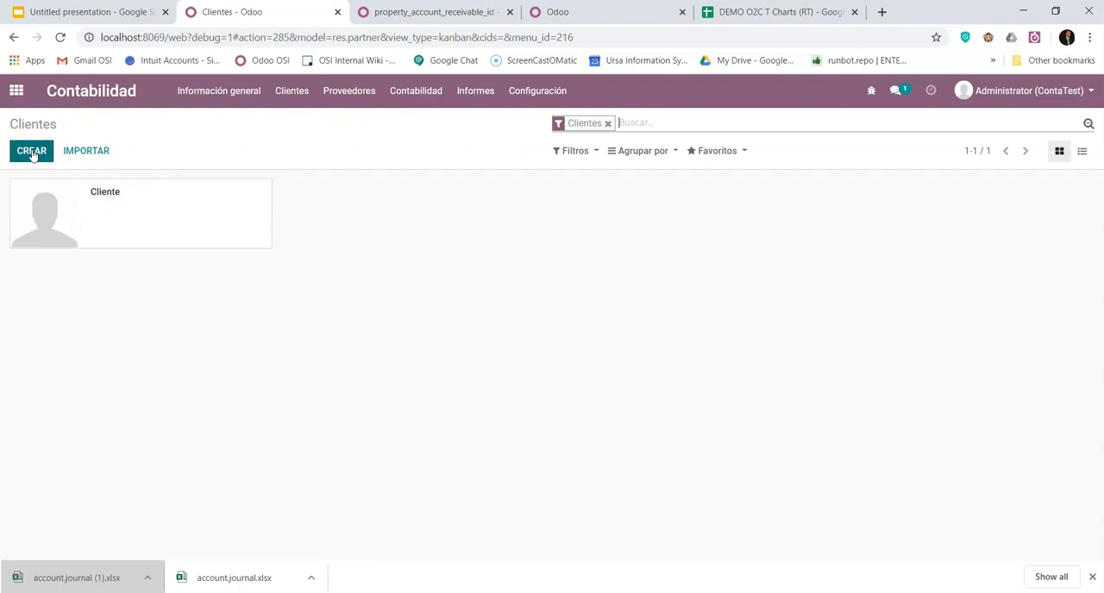
pyautogui.click(192, 215)
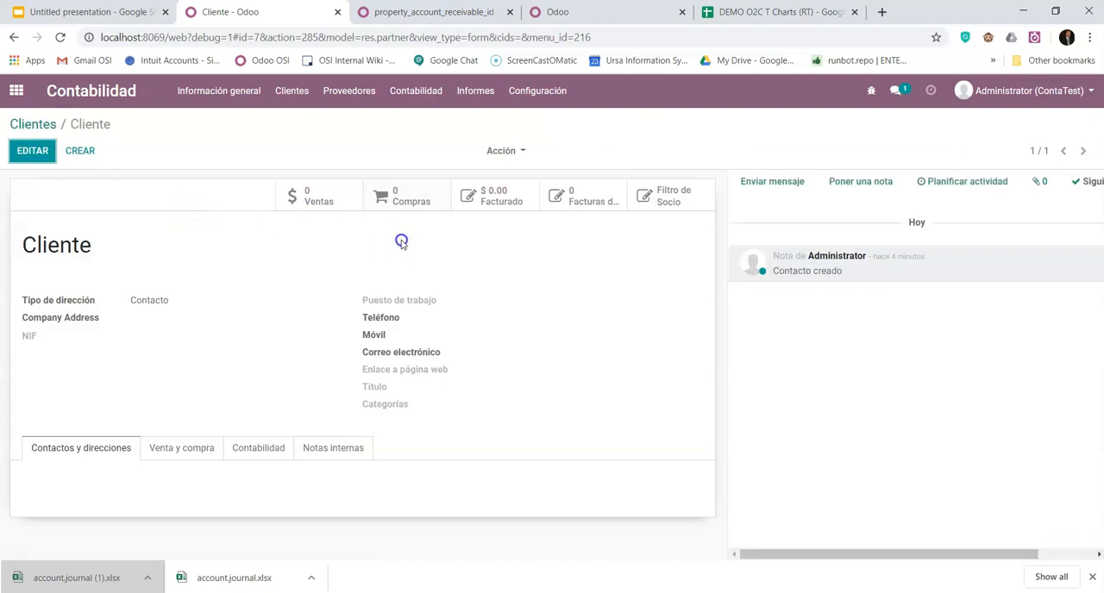
pyautogui.click(509, 150)
pyautogui.click(523, 209)
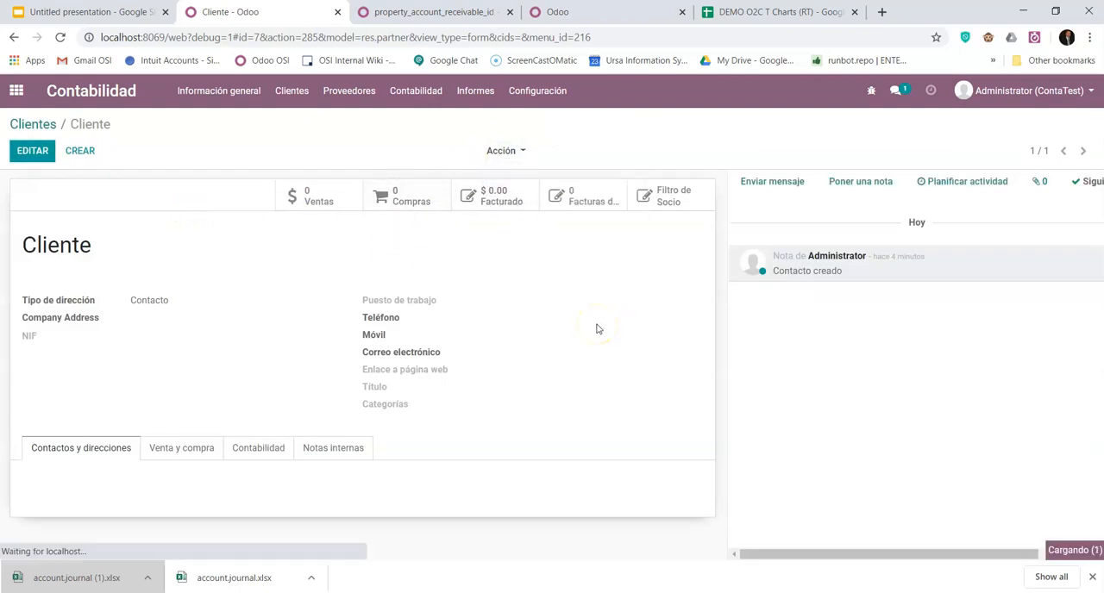
pyautogui.press('BackSpace')
pyautogui.press('BackSpace')
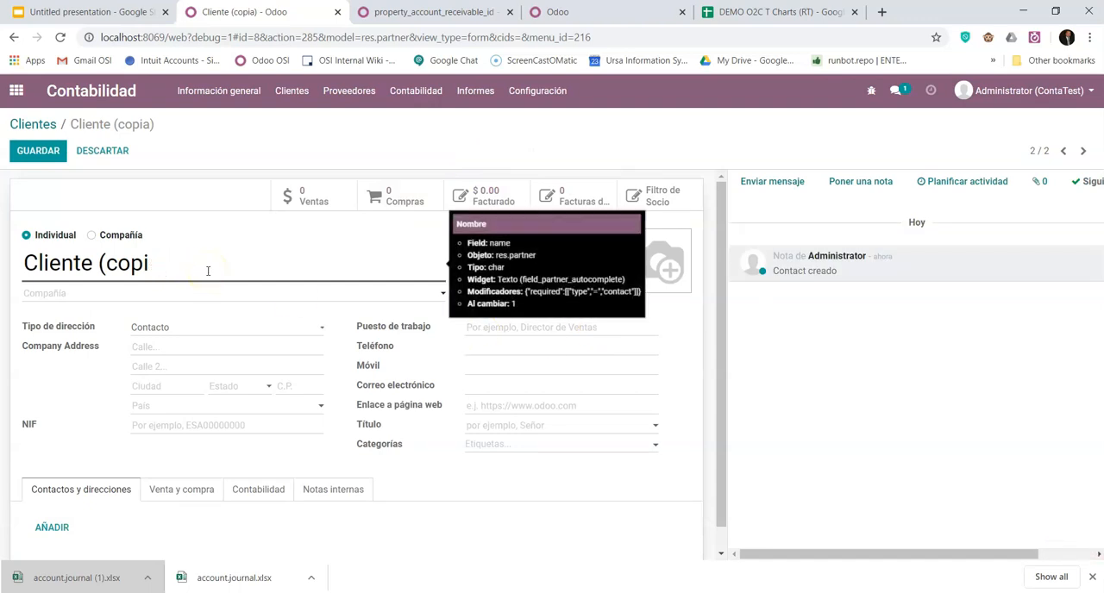
pyautogui.click(38, 151)
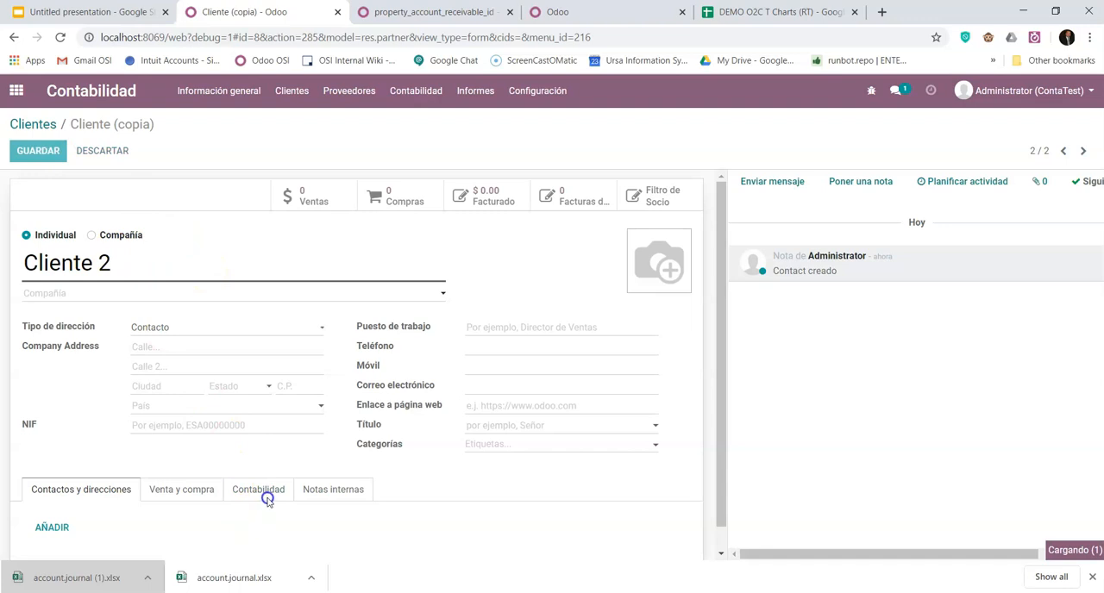
pyautogui.click(264, 450)
pyautogui.scroll(-2, 508, 426)
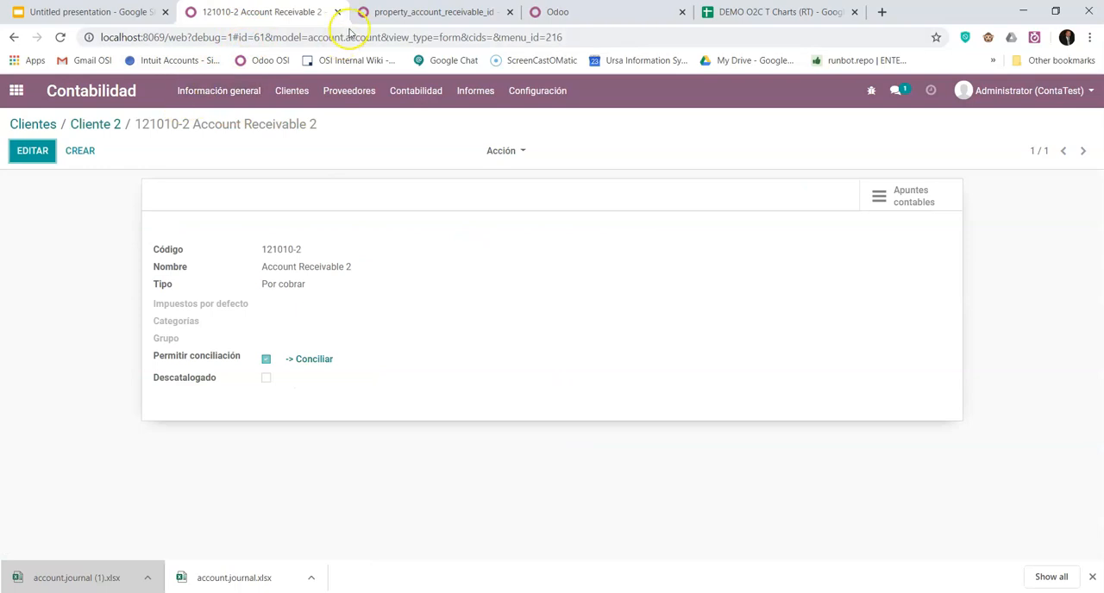
# - Set the value of property_account_receivable_id back to account.account,6 and save the company property
pyautogui.click(395, 12)
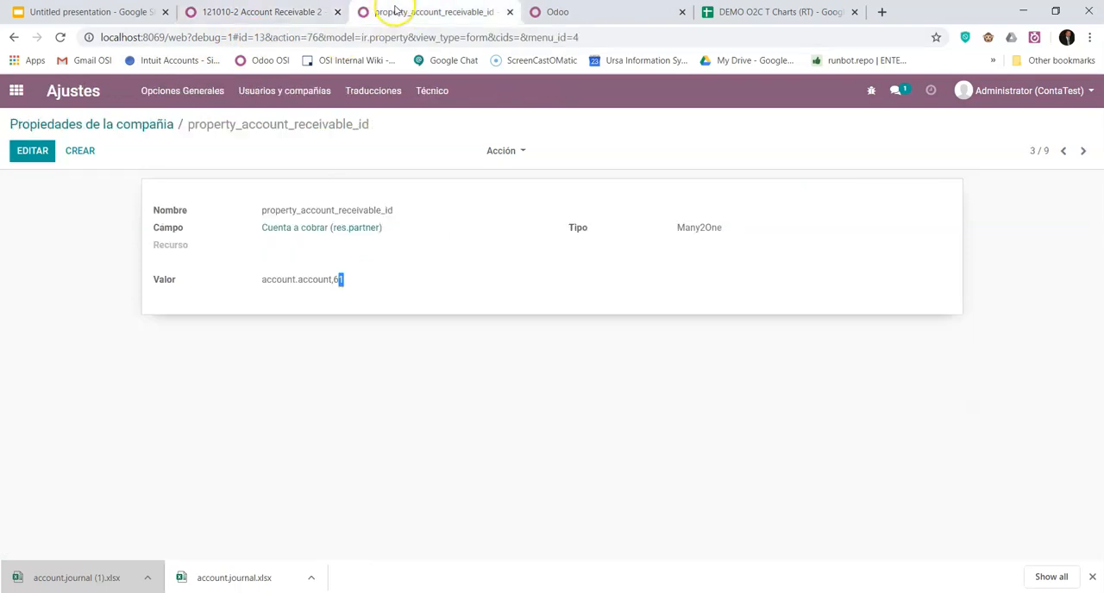
pyautogui.click(35, 153)
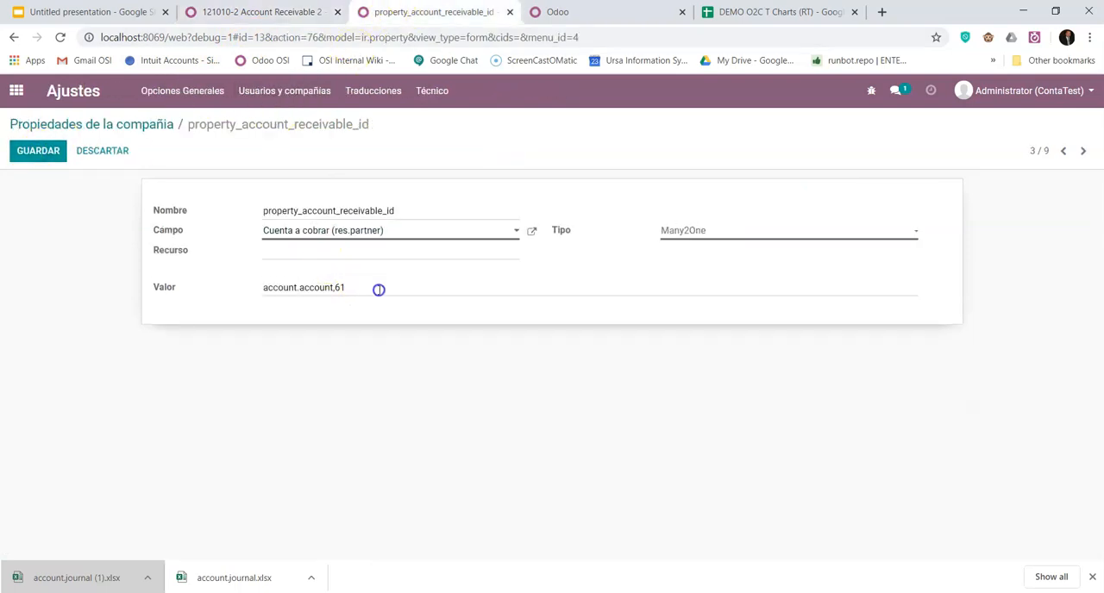
pyautogui.click(38, 152)
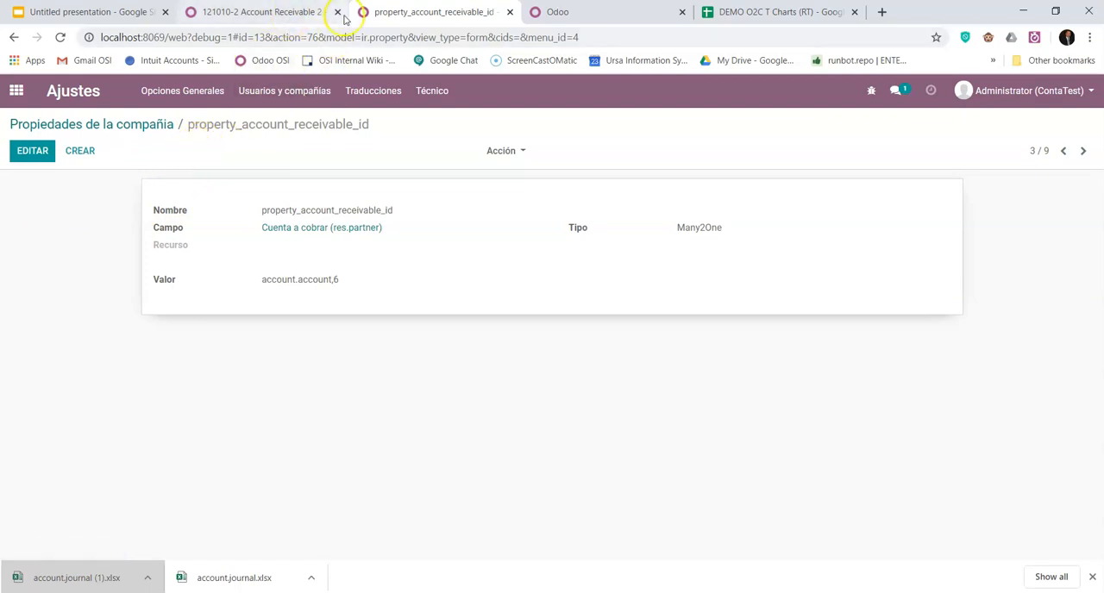
# - Check the account ID in the company property property_account_payable_id and return to the overview of installed apps
pyautogui.click(153, 131)
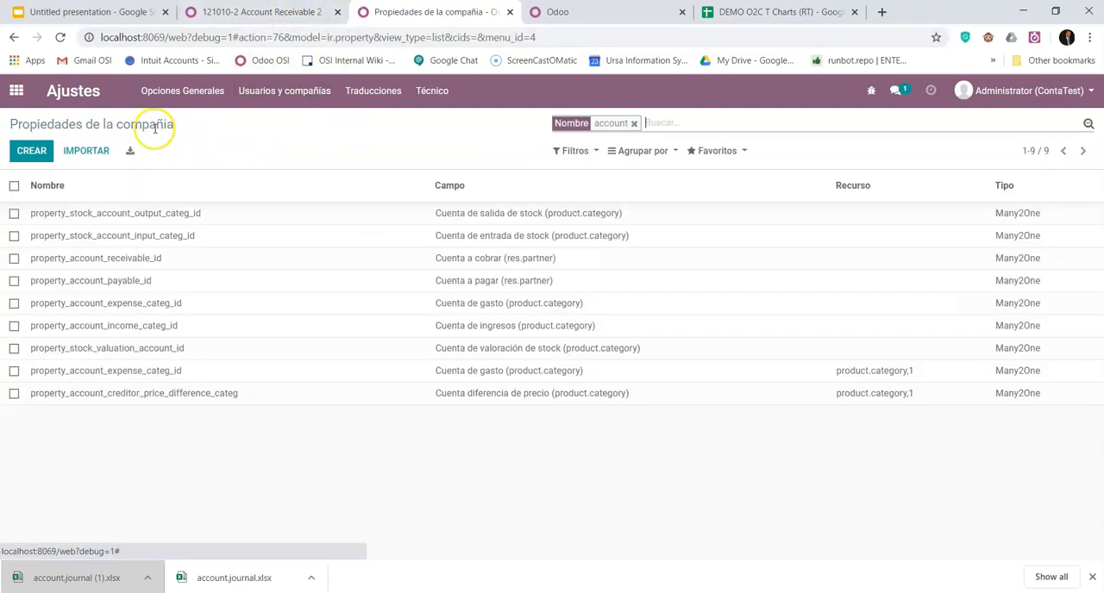
pyautogui.click(93, 281)
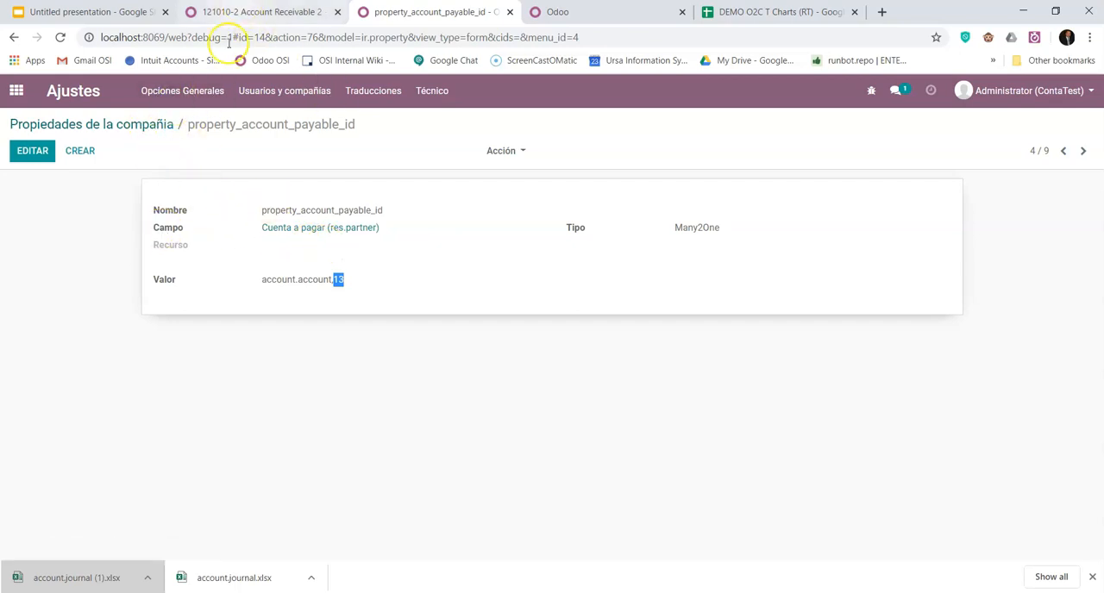
pyautogui.click(128, 124)
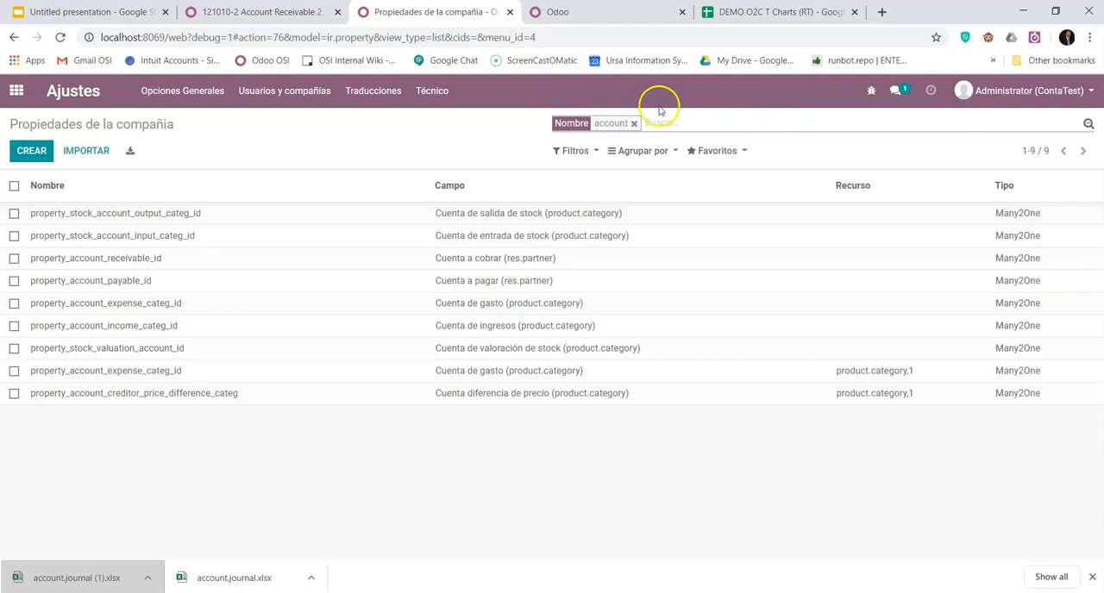
pyautogui.click(16, 92)
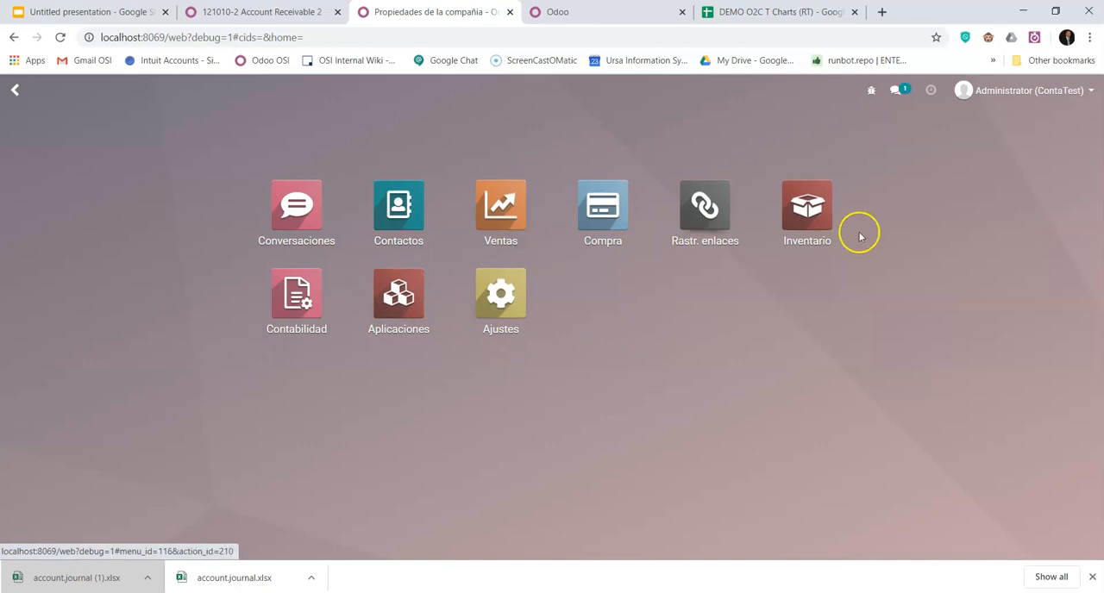
# - Open the sales tax Impuesto 15.00% from the accounting tax configuration and review its invoice and credit note repartition
pyautogui.click(300, 294)
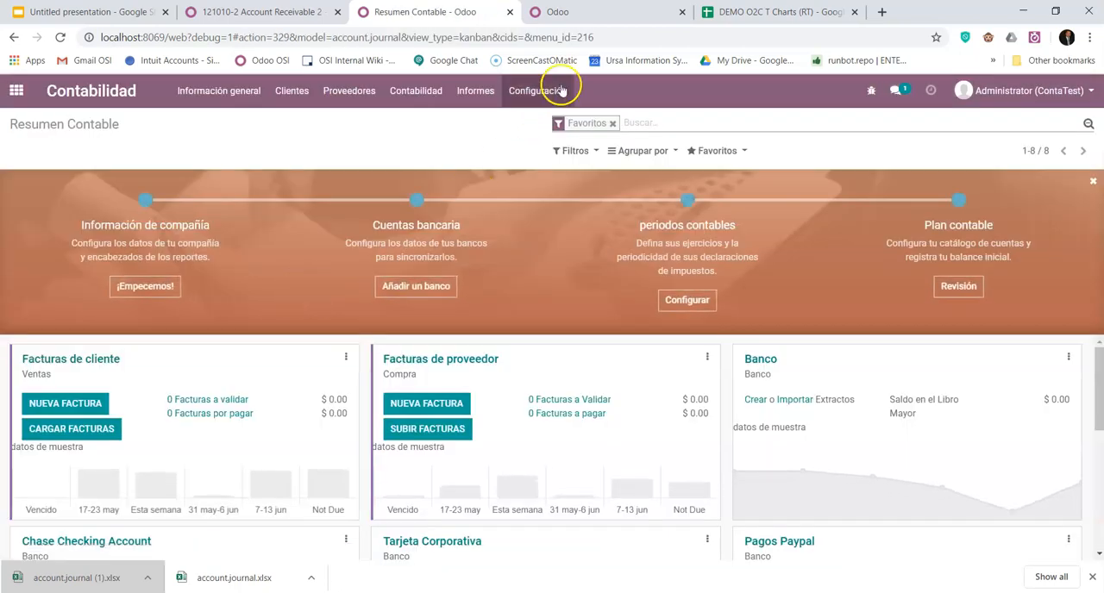
pyautogui.click(548, 93)
pyautogui.click(556, 173)
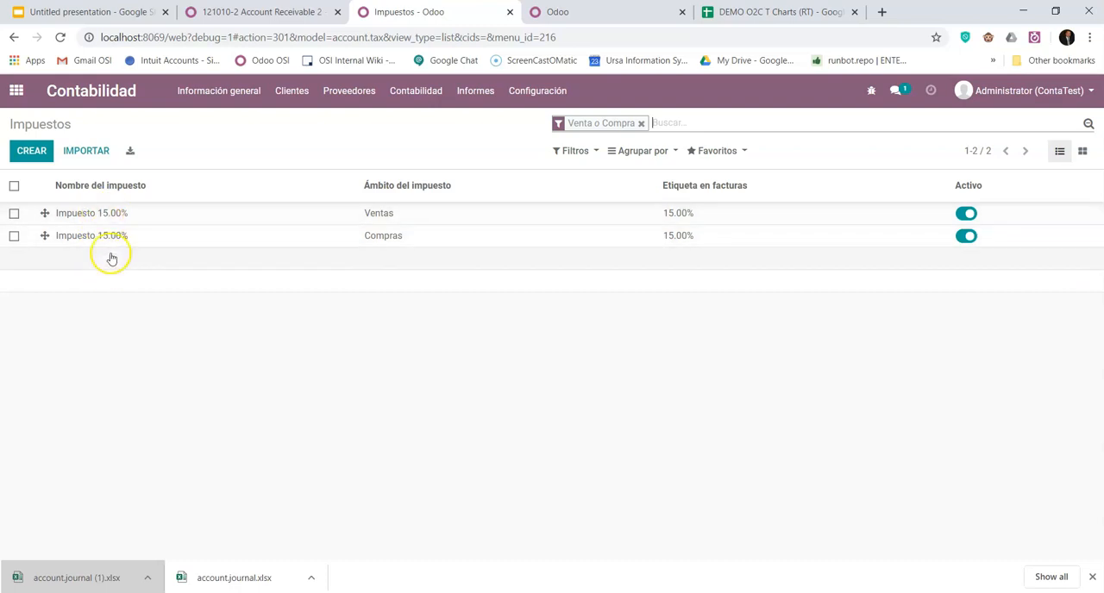
pyautogui.click(90, 216)
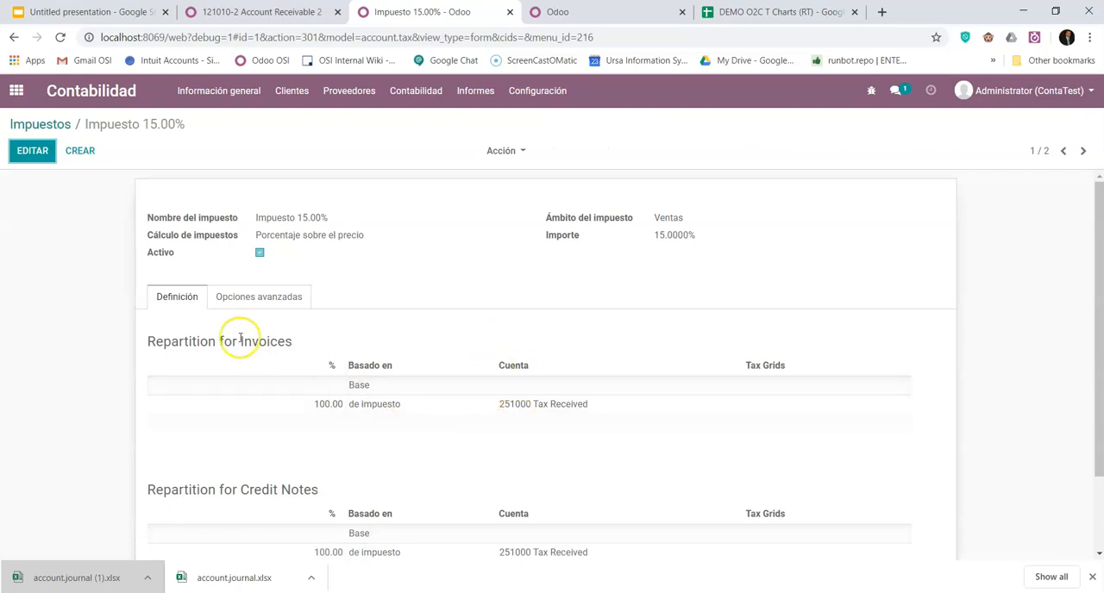
pyautogui.scroll(-1, 488, 309)
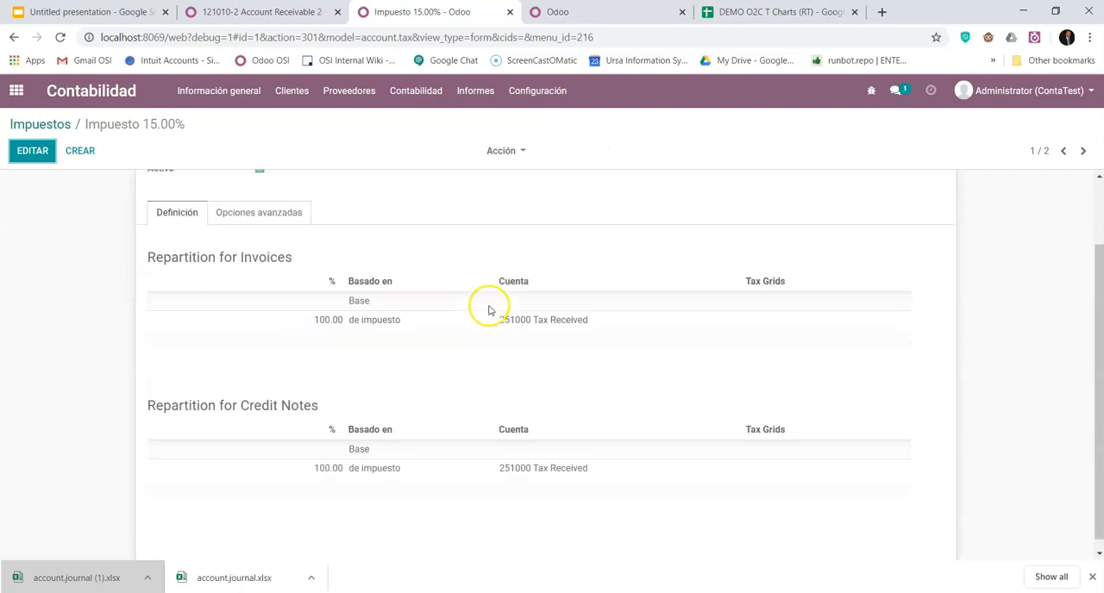
pyautogui.scroll(1, 184, 291)
# - Open the sales tax for editing and examine the accounts on its invoice and credit note repartition lines
pyautogui.click(33, 155)
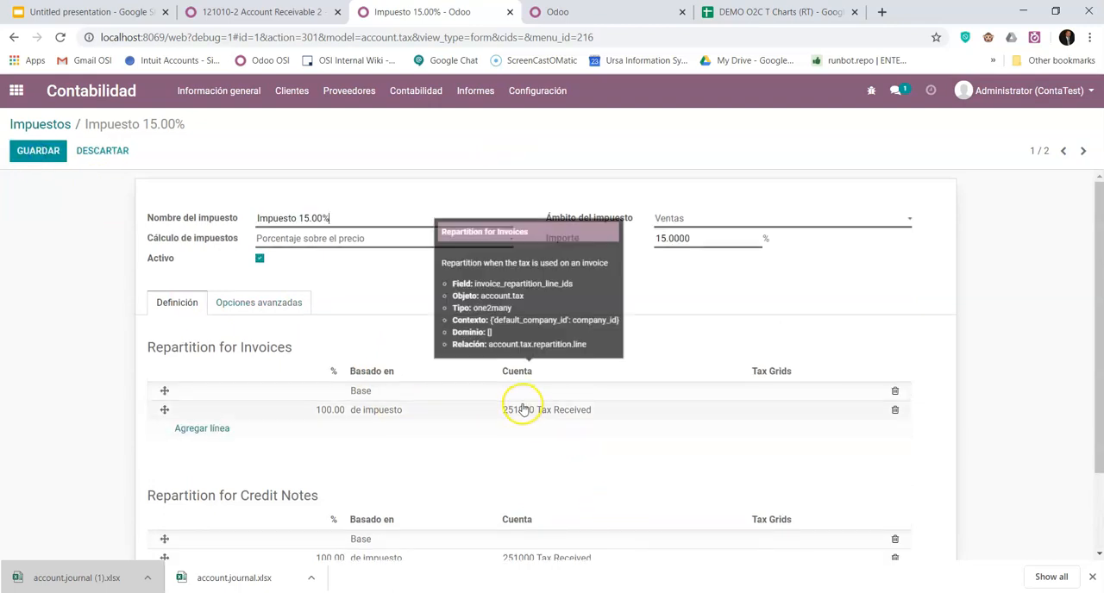
pyautogui.scroll(-1, 613, 435)
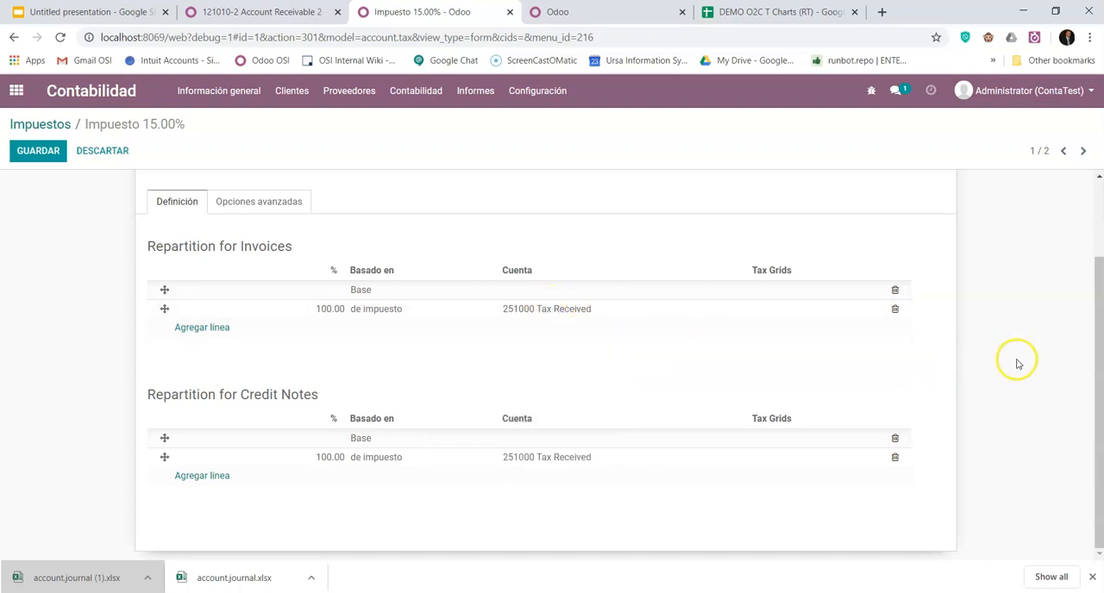
pyautogui.scroll(2, 1007, 384)
pyautogui.scroll(-2, 1009, 385)
pyautogui.scroll(1, 1009, 386)
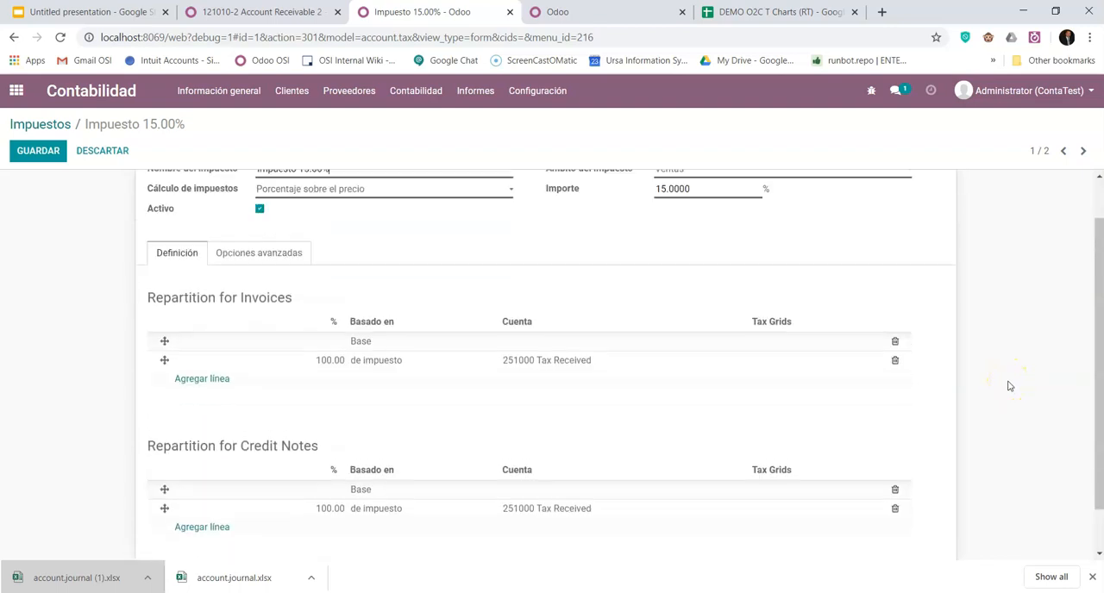
pyautogui.scroll(1, 991, 384)
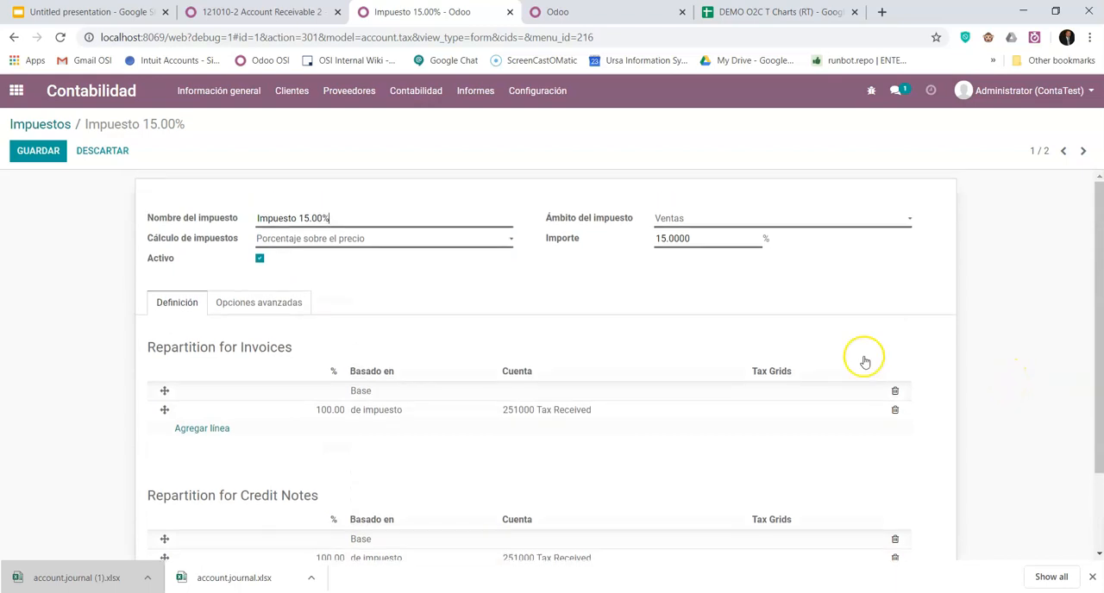
# - Review the tax's amount, scope choices and computation methods, keeping the computation as Porcentaje sobre el precio
pyautogui.moveTo(707, 239); pyautogui.dragTo(633, 236)
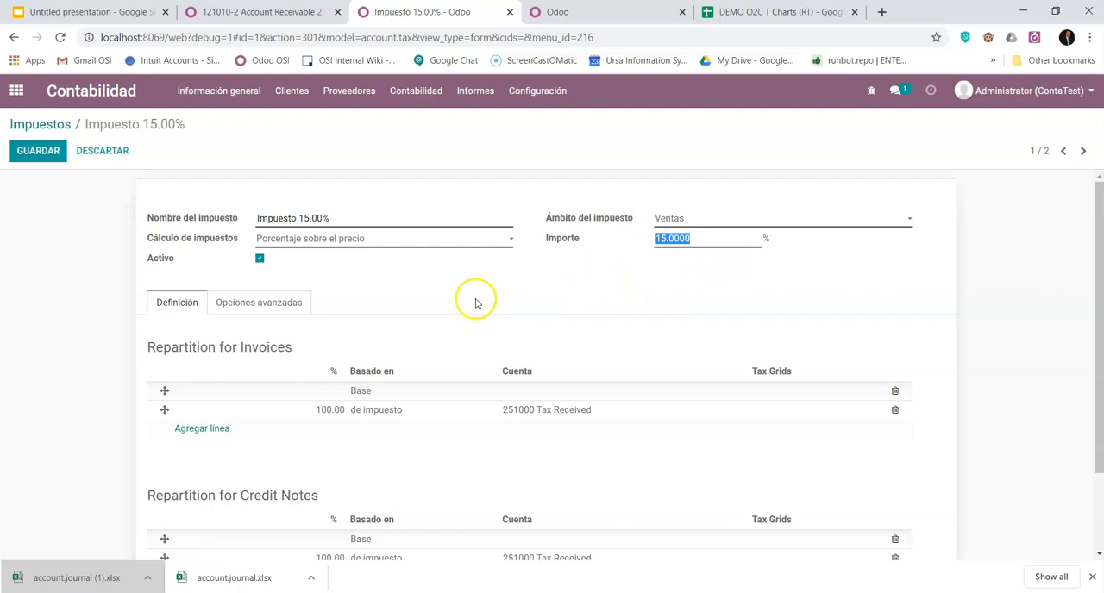
pyautogui.click(699, 220)
pyautogui.click(700, 222)
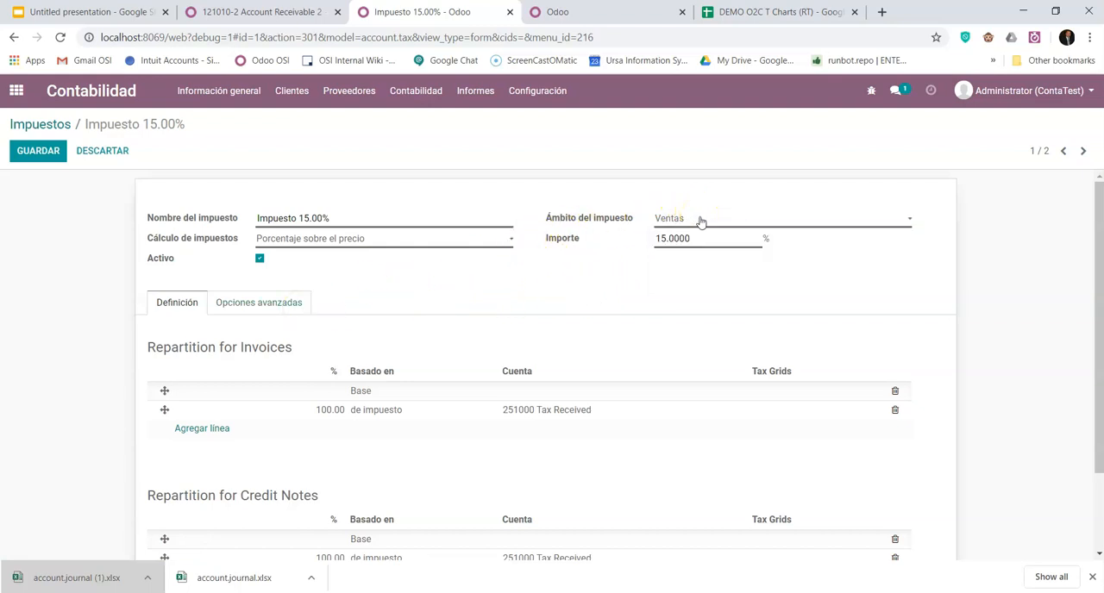
pyautogui.click(700, 222)
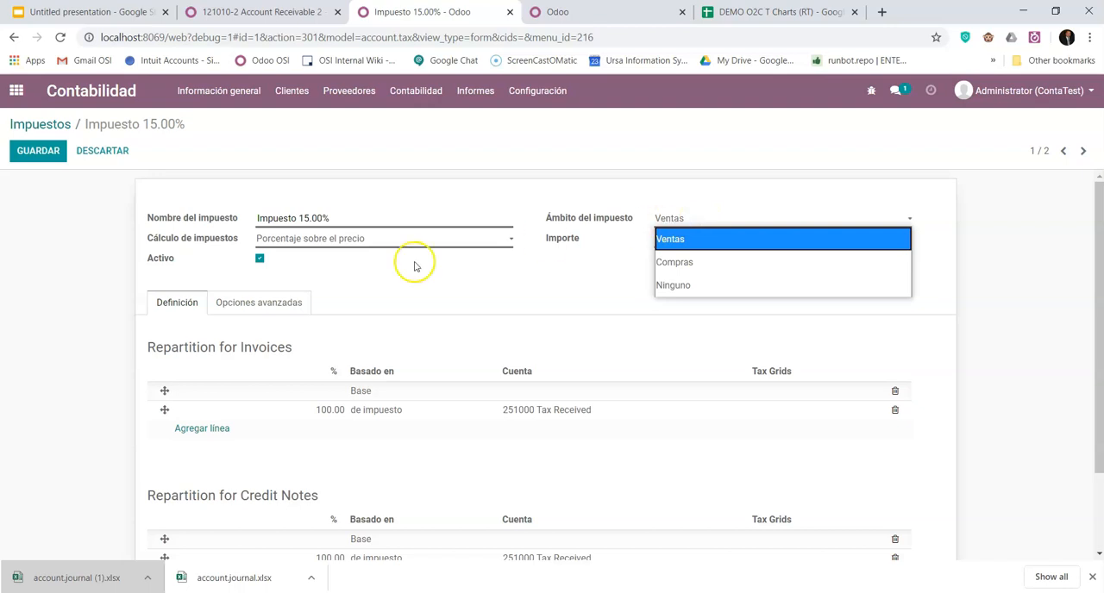
pyautogui.click(379, 288)
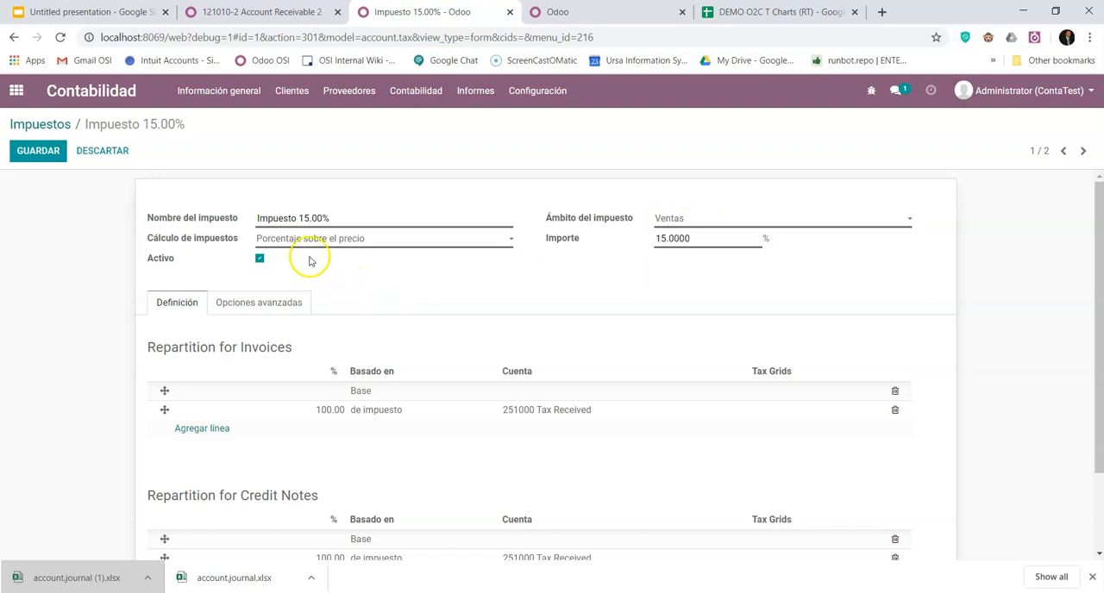
pyautogui.click(369, 242)
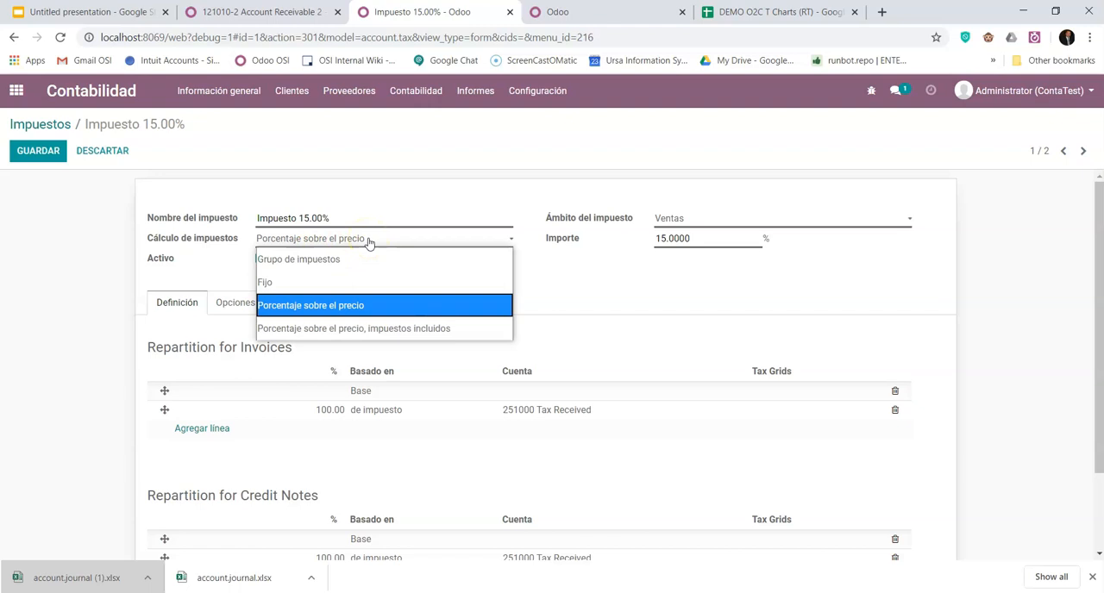
pyautogui.click(354, 304)
# - Review the sales tax's advanced options, save the tax and return to the list of taxes
pyautogui.click(250, 301)
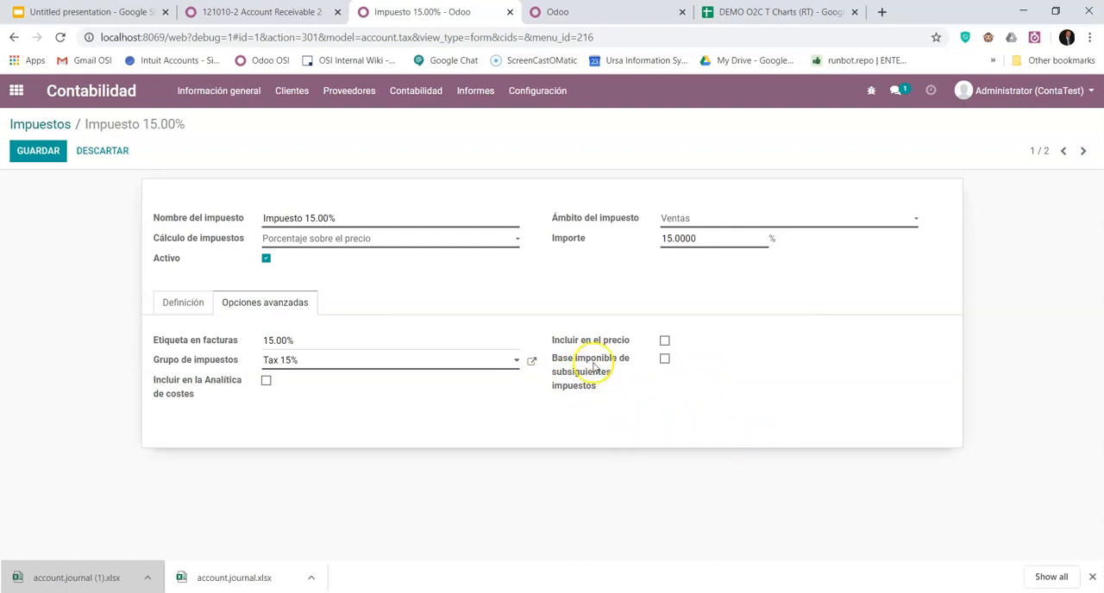
pyautogui.moveTo(650, 366)
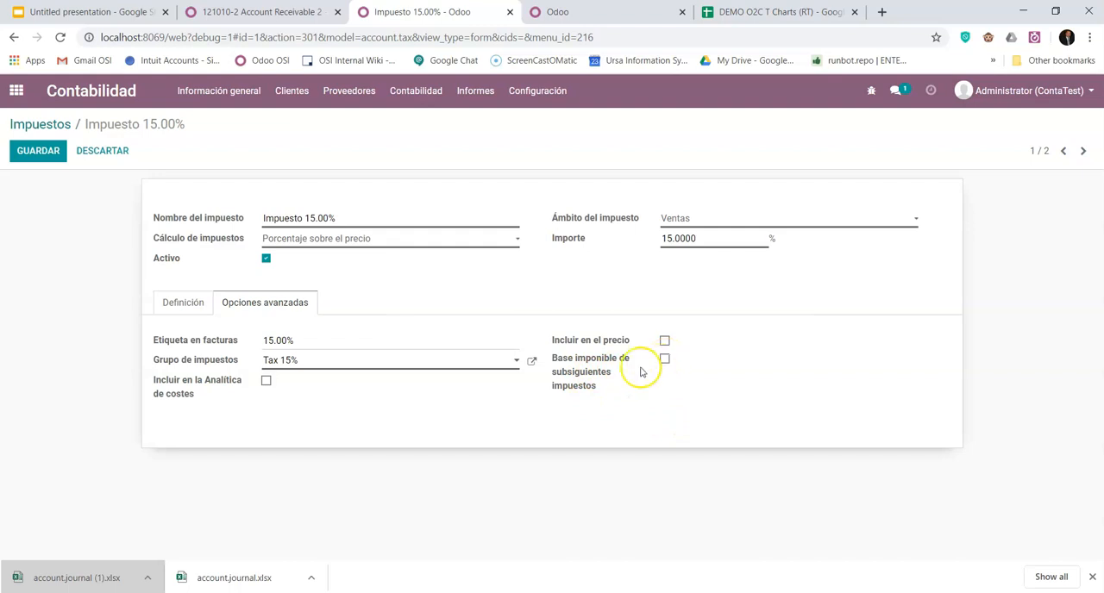
pyautogui.moveTo(630, 382)
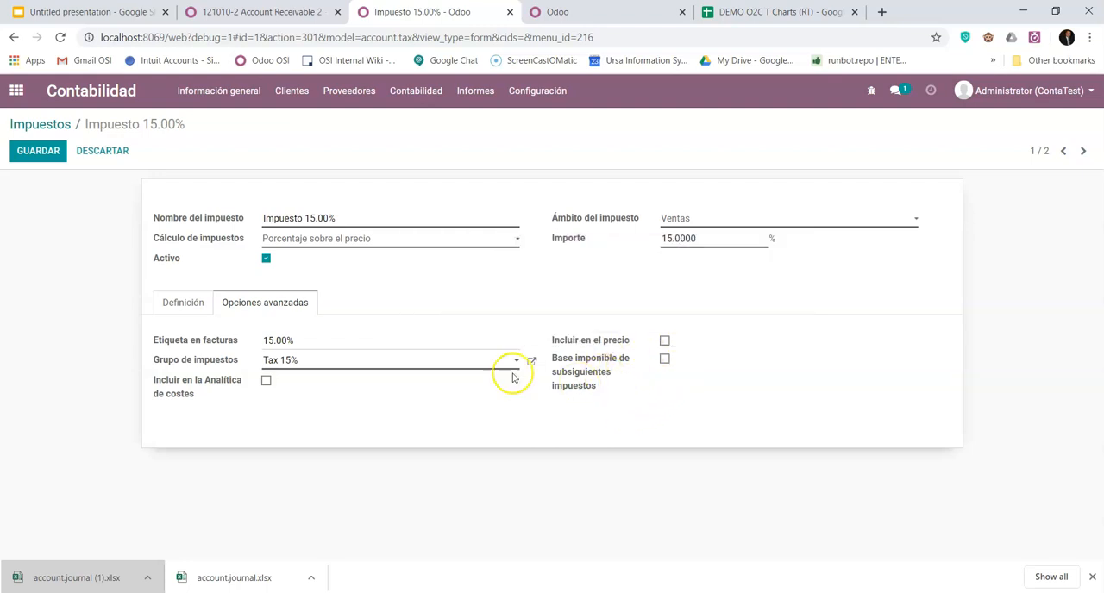
pyautogui.click(183, 304)
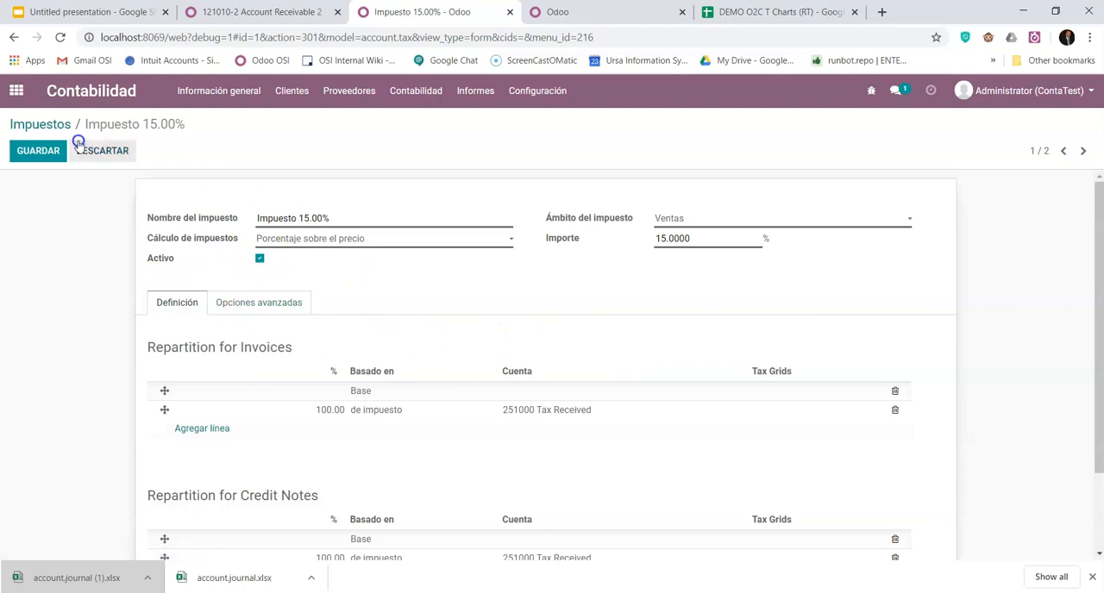
pyautogui.click(38, 151)
pyautogui.click(60, 125)
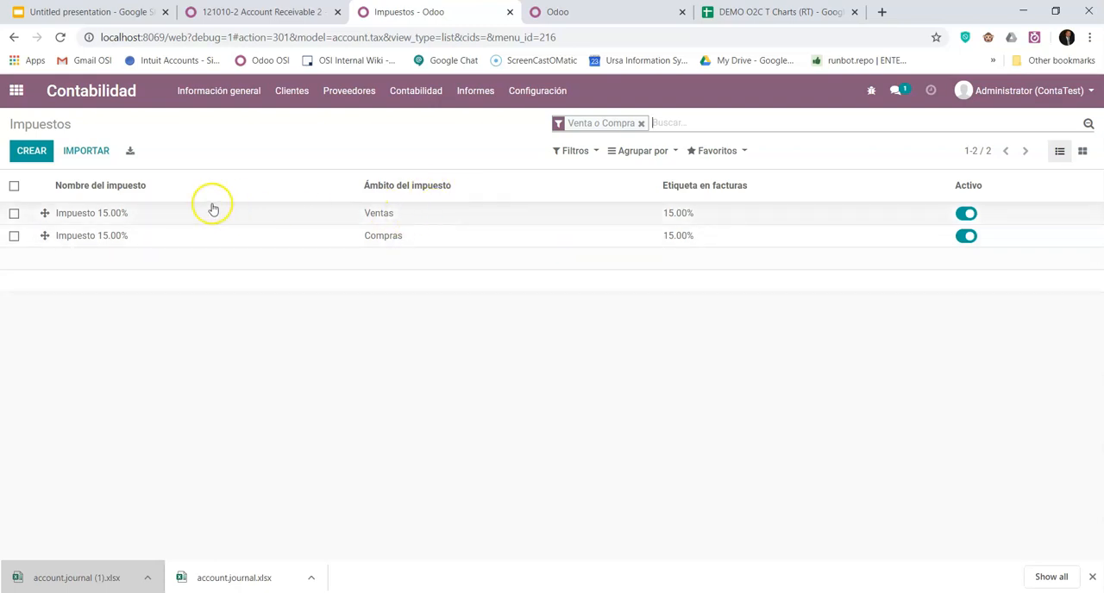
# - Start a new fiscal position named Impuesto 0 and look at its account mapping and tax mapping
pyautogui.click(545, 94)
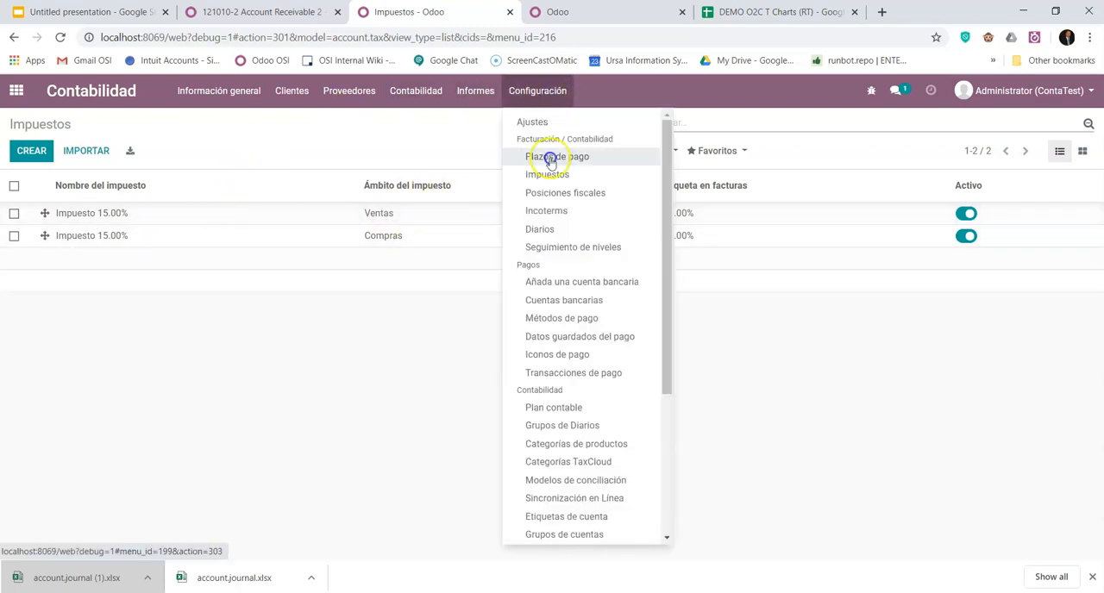
pyautogui.click(525, 190)
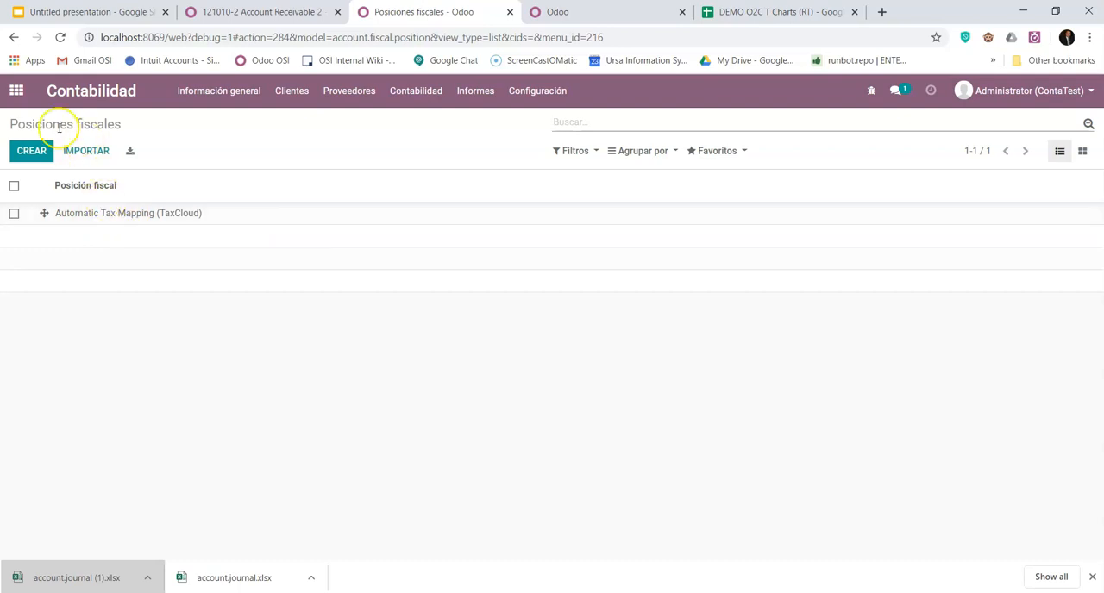
pyautogui.click(38, 152)
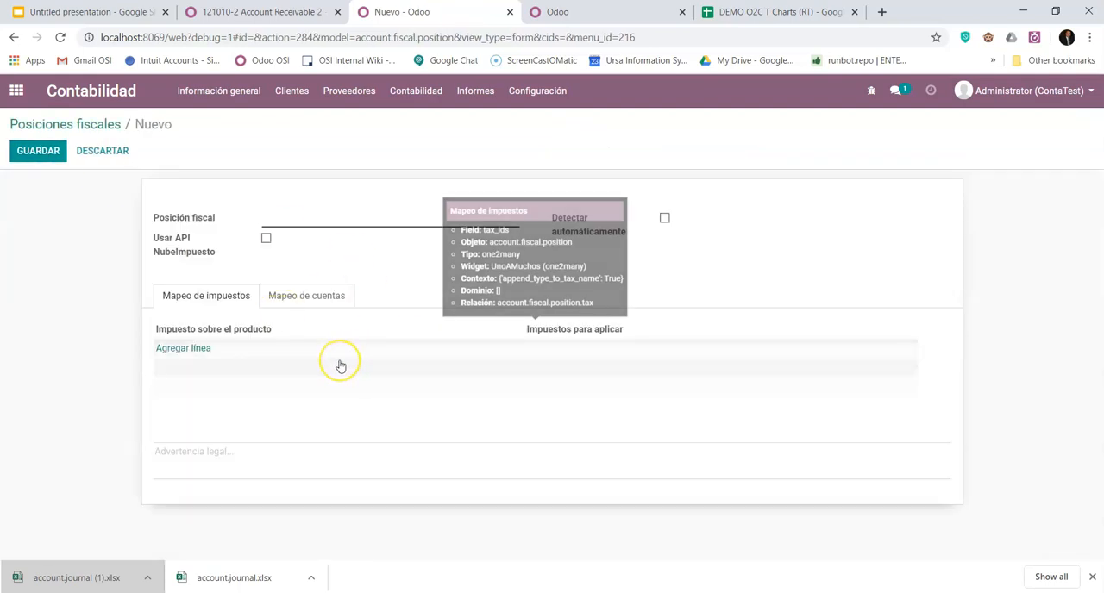
pyautogui.click(327, 307)
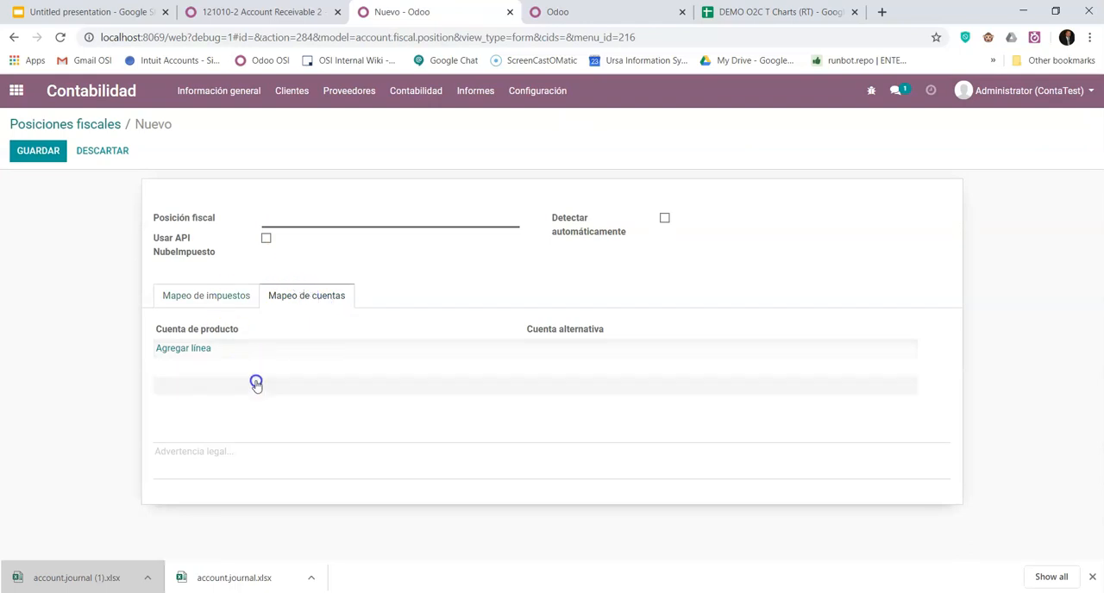
pyautogui.click(214, 305)
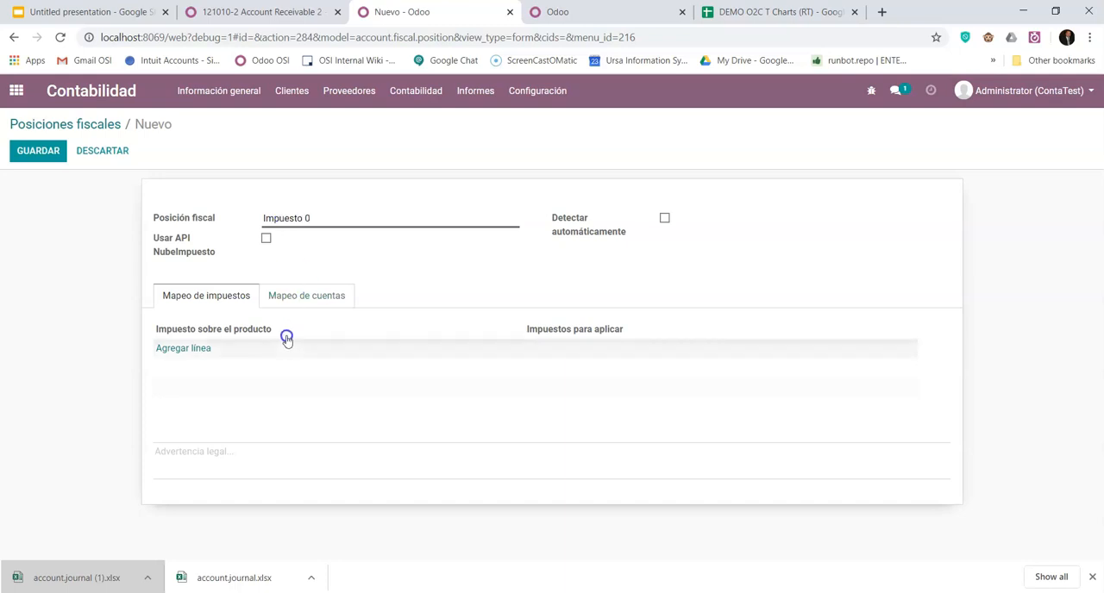
# - Add a tax mapping line with Impuesto 15.00% (Ventas) as the product tax
pyautogui.click(184, 348)
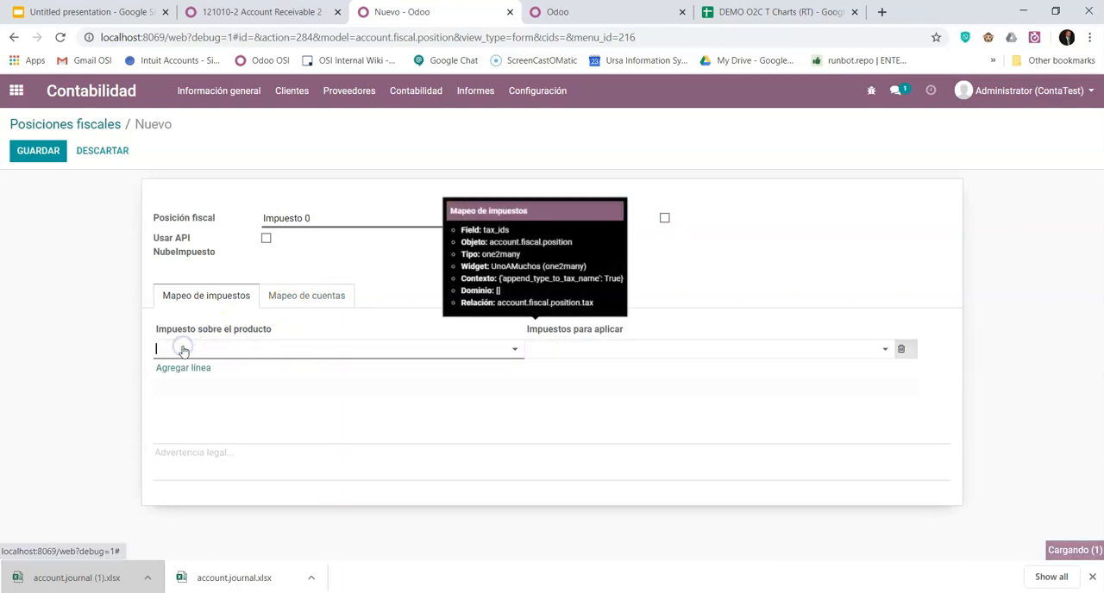
pyautogui.click(184, 349)
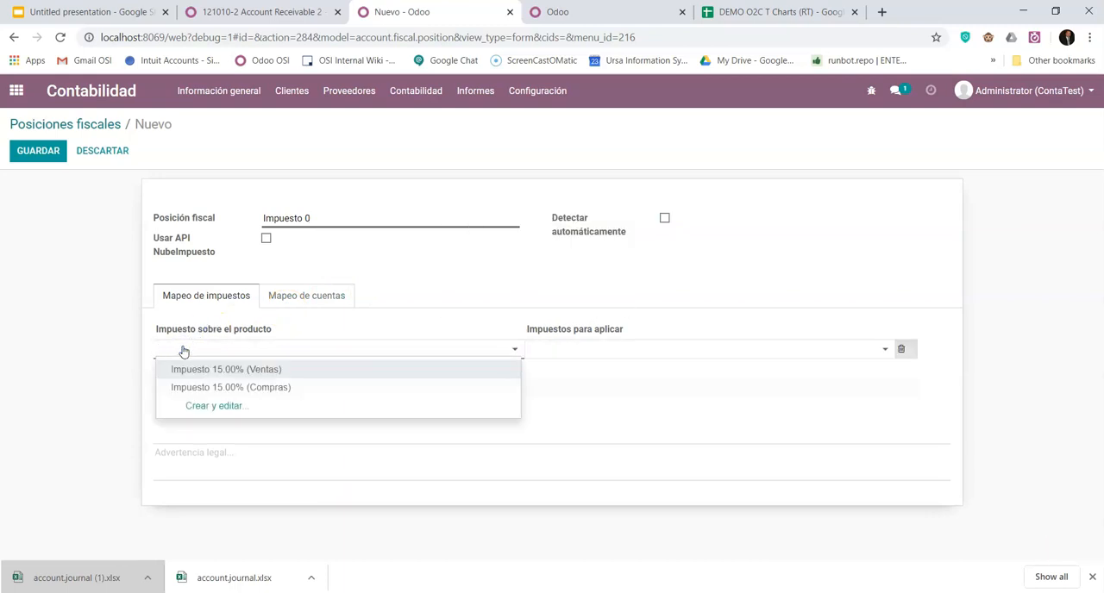
pyautogui.click(239, 373)
# - Create the replacement tax impuesto 0 at 0% for Ventas, with 251000 Tax Received as its invoice repartition account, and save it
pyautogui.click(653, 348)
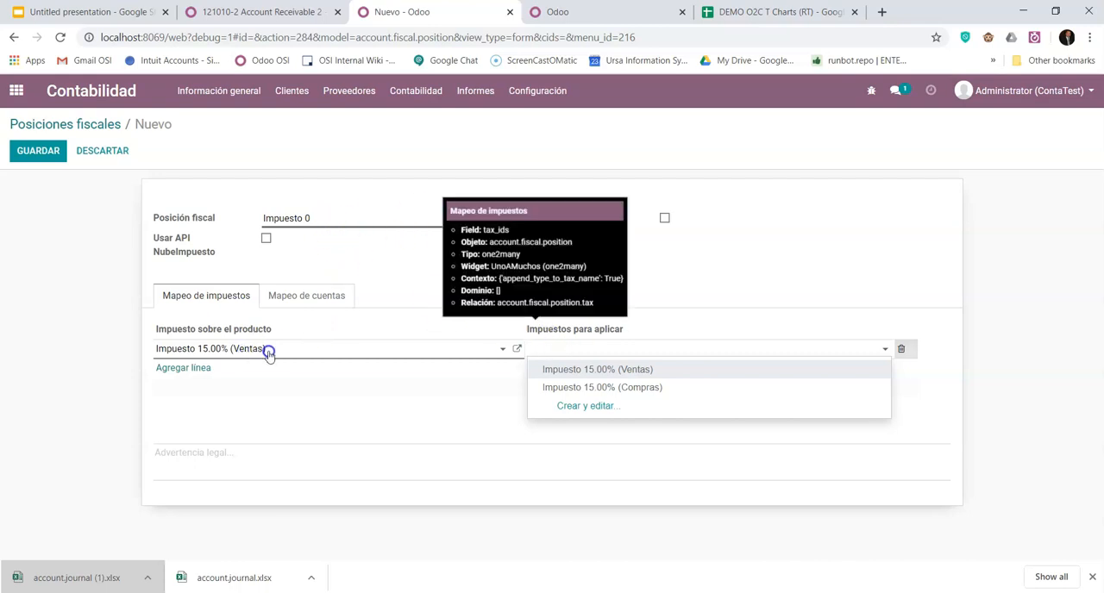
pyautogui.click(584, 405)
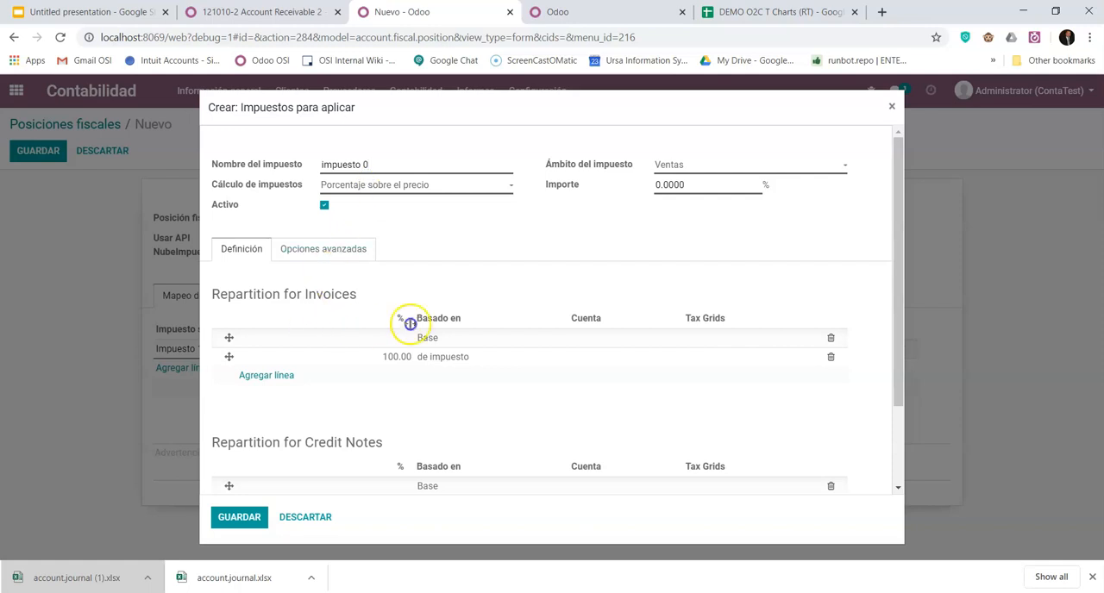
pyautogui.click(599, 359)
pyautogui.write('tax')
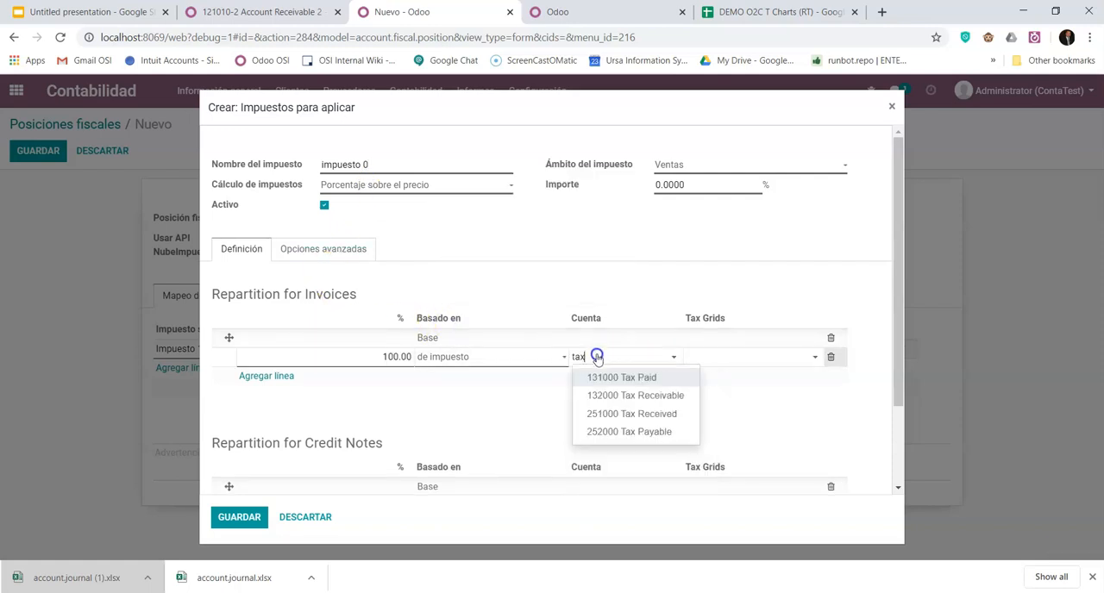
pyautogui.click(638, 413)
pyautogui.scroll(-2, 341, 371)
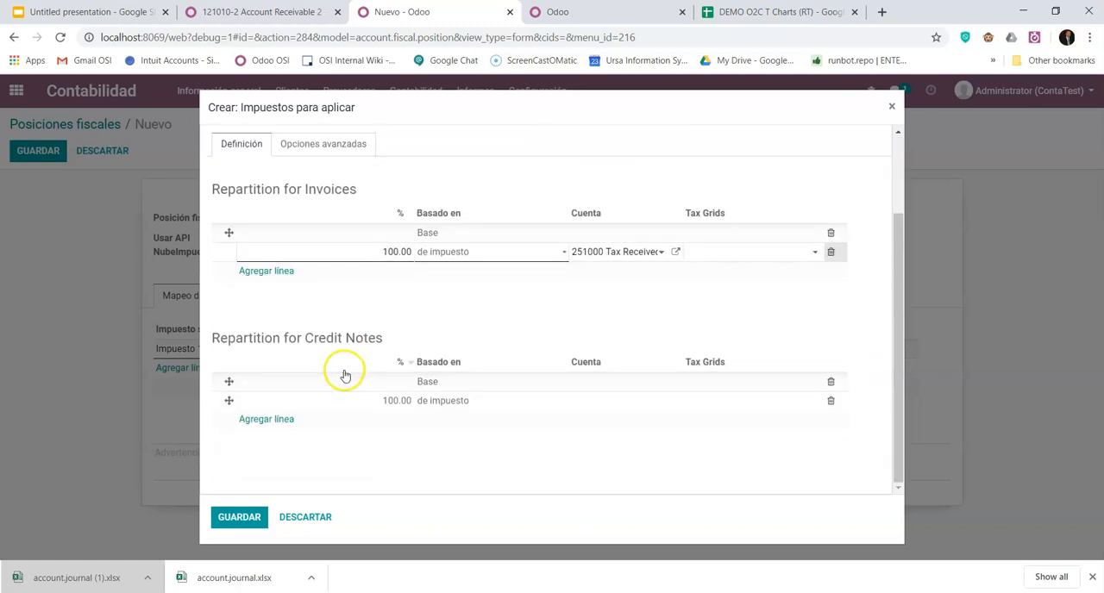
pyautogui.scroll(2, 357, 468)
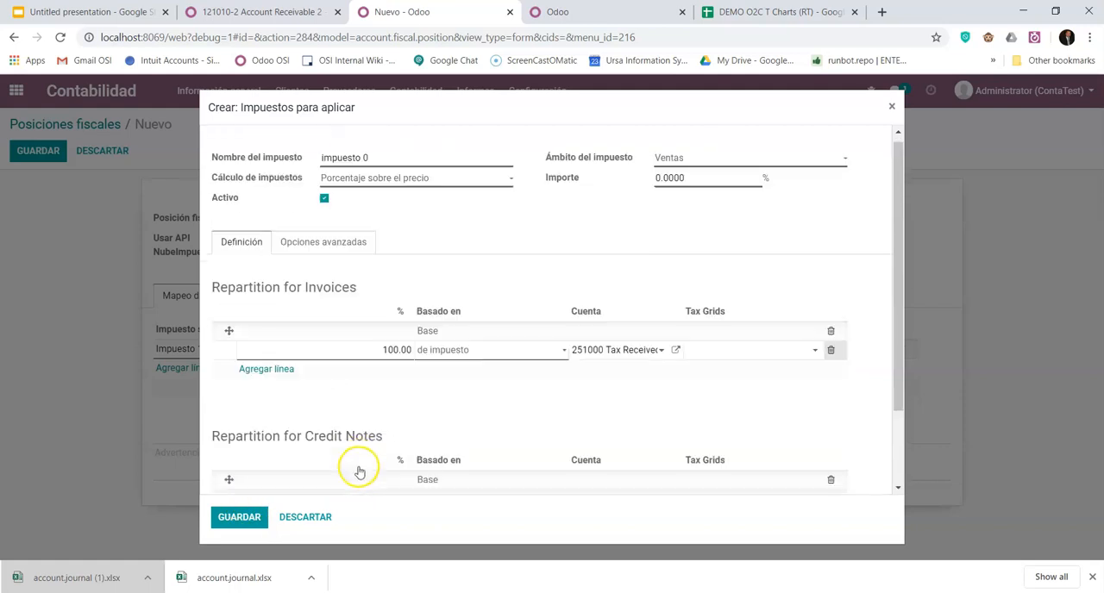
pyautogui.scroll(-2, 413, 336)
pyautogui.click(240, 514)
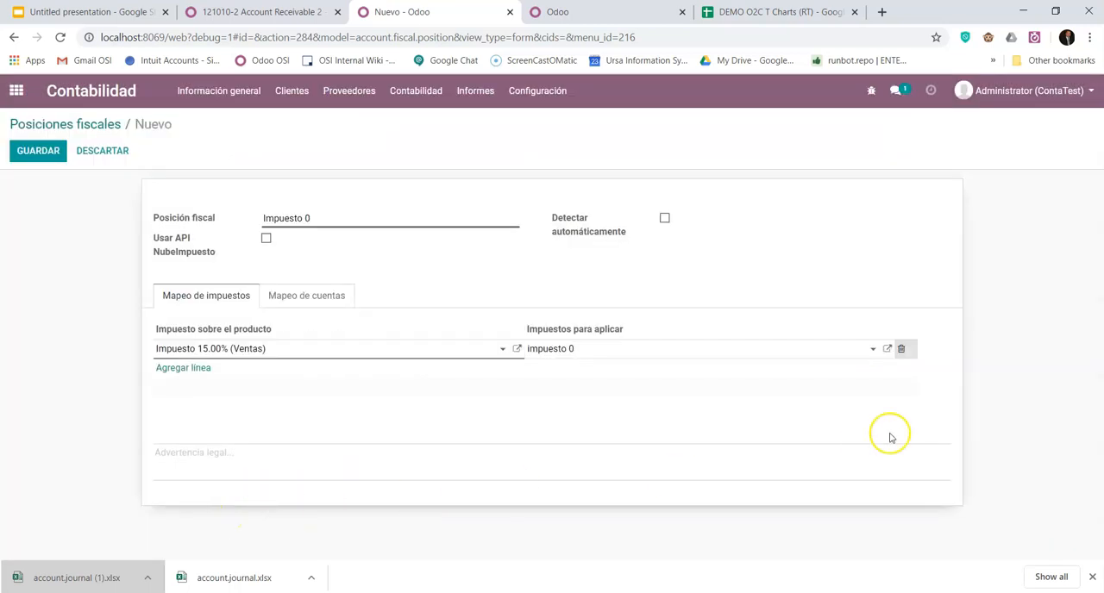
# - Reopen the tax impuesto 0, assign a tax account to its credit note repartition line and save it
pyautogui.click(887, 350)
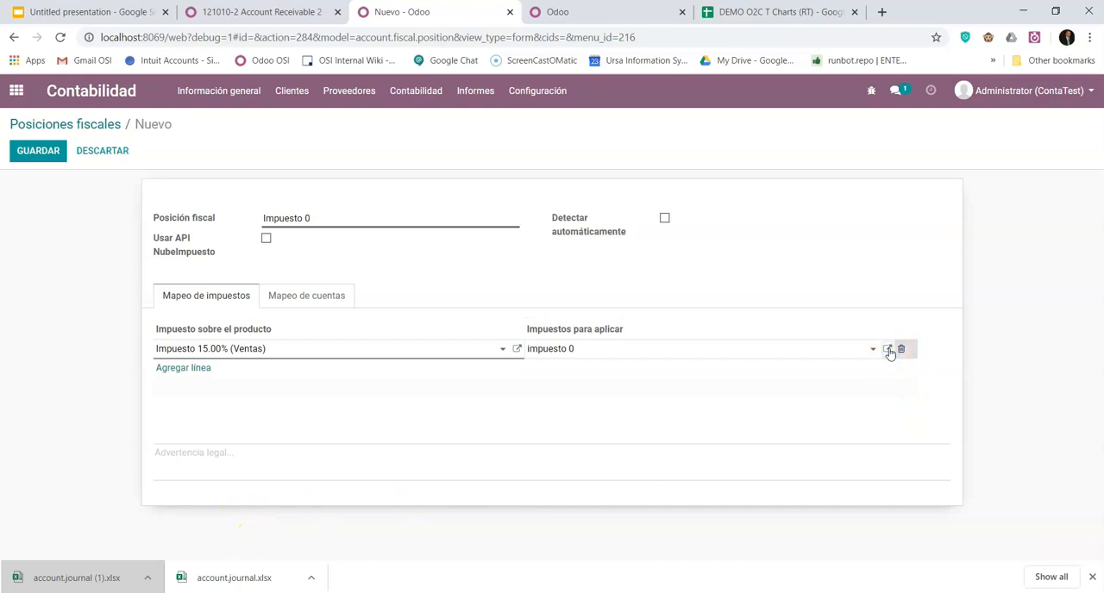
pyautogui.scroll(-1, 552, 420)
pyautogui.scroll(-2, 552, 421)
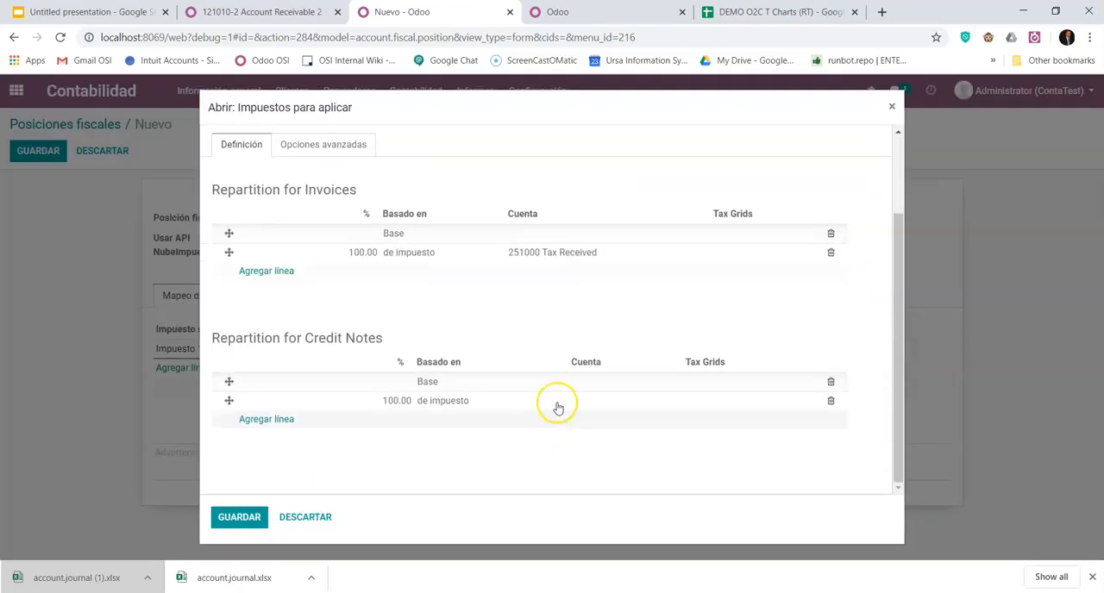
pyautogui.click(570, 402)
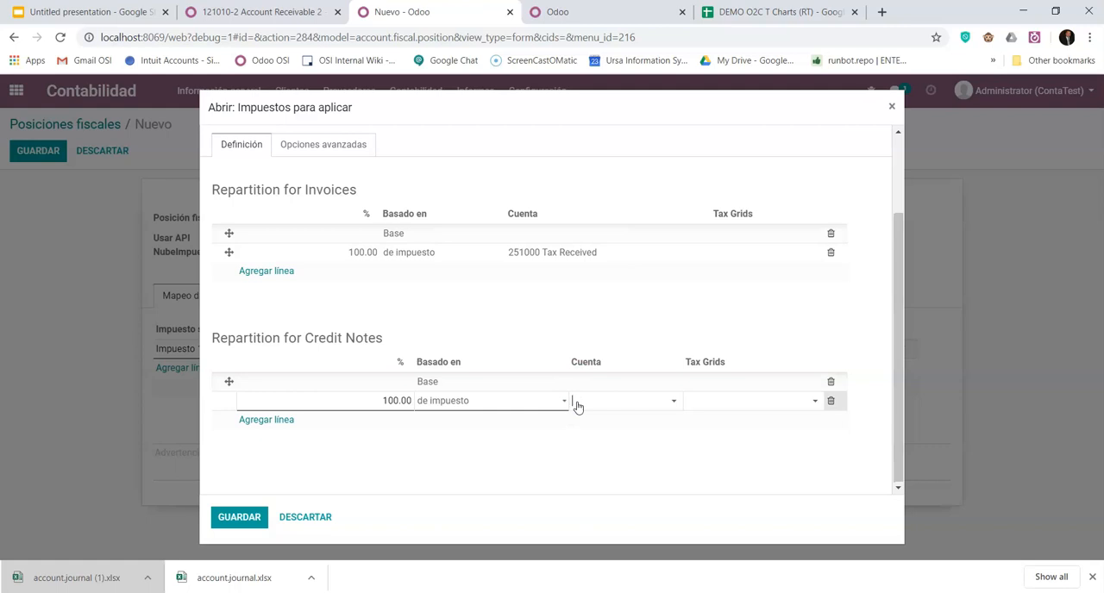
pyautogui.write('tax')
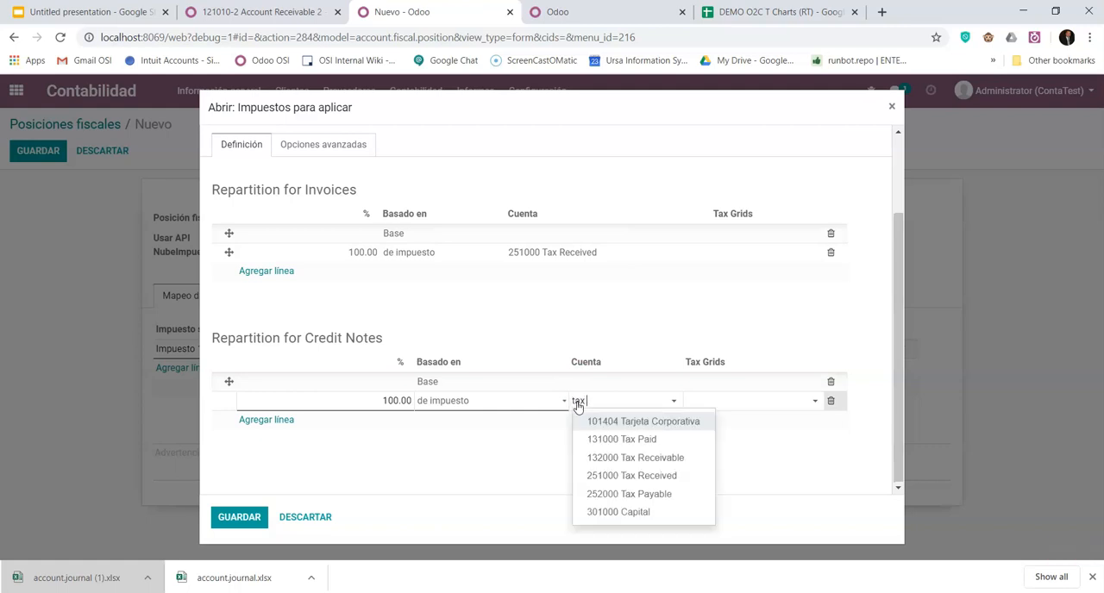
pyautogui.click(698, 457)
pyautogui.click(224, 516)
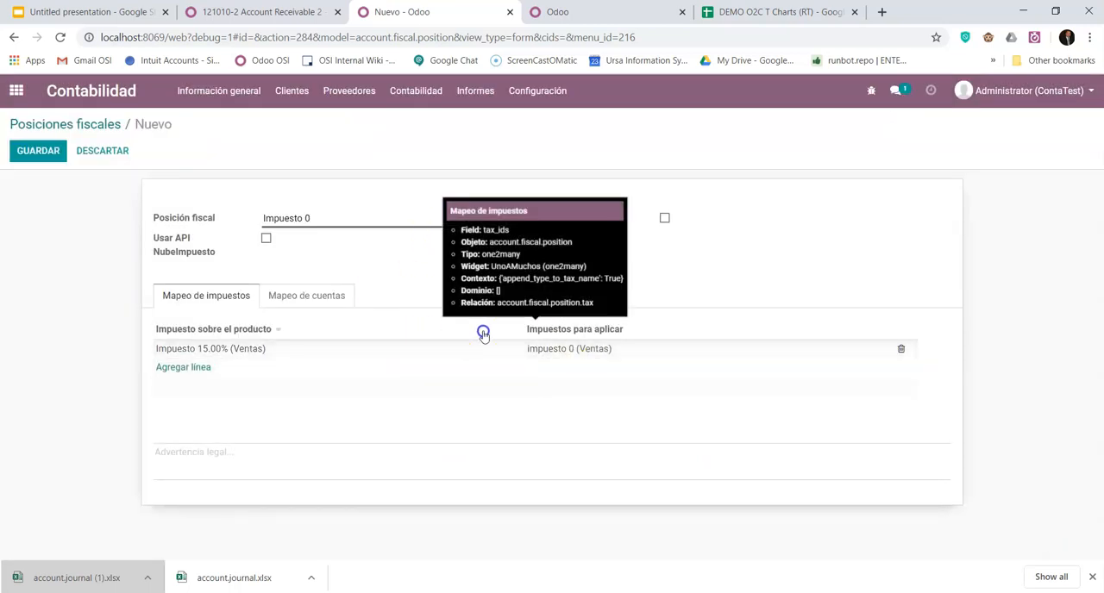
# - Save the fiscal position Impuesto 0, and open customer Cliente 2's record at its Venta y compra settings
pyautogui.click(43, 155)
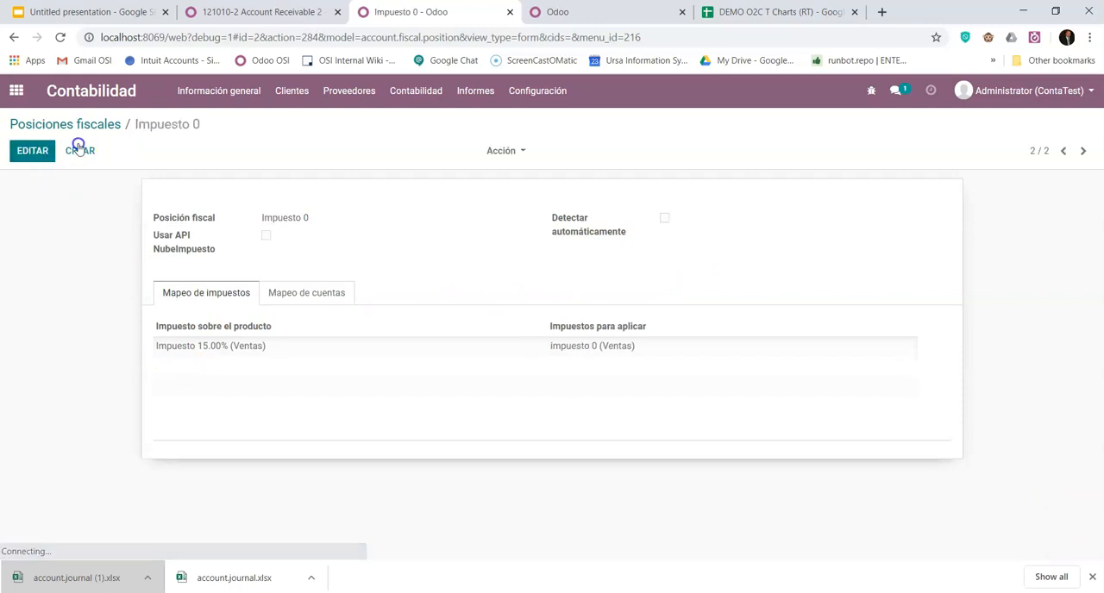
pyautogui.click(279, 12)
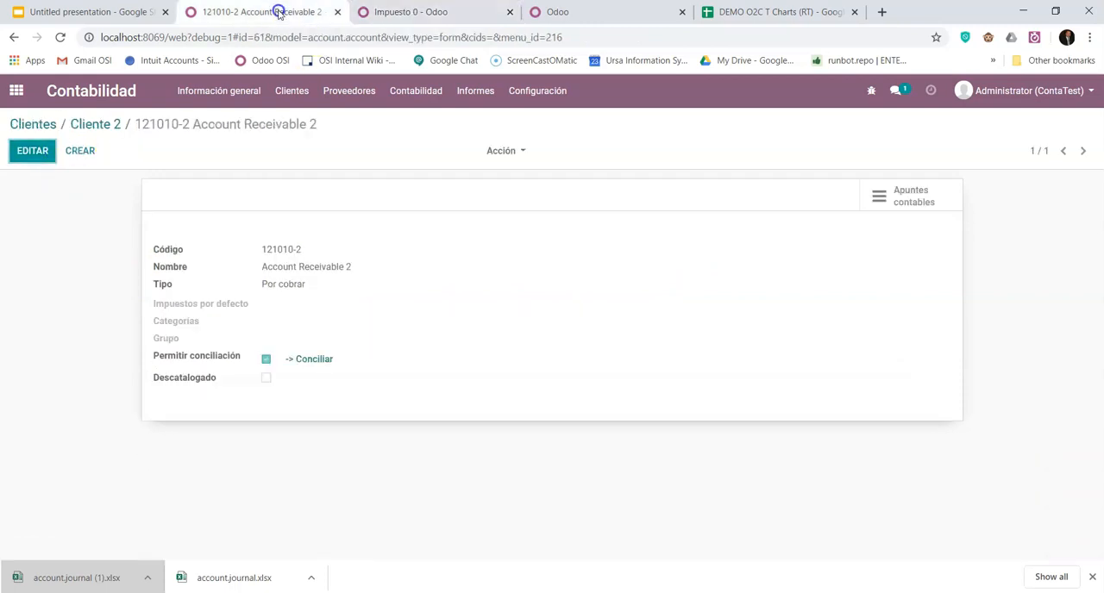
pyautogui.click(107, 124)
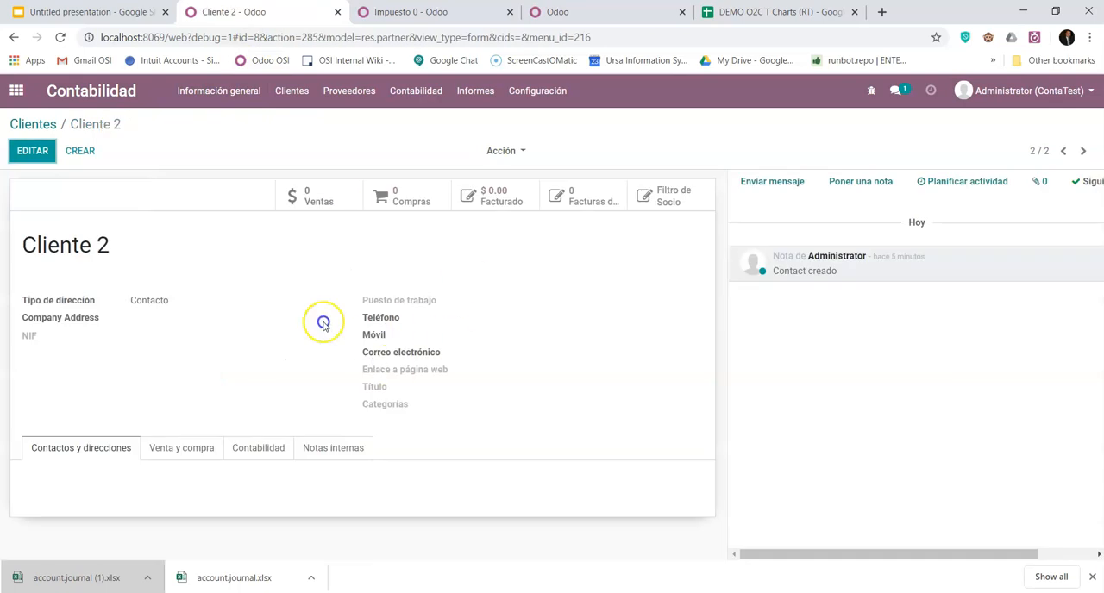
pyautogui.click(254, 457)
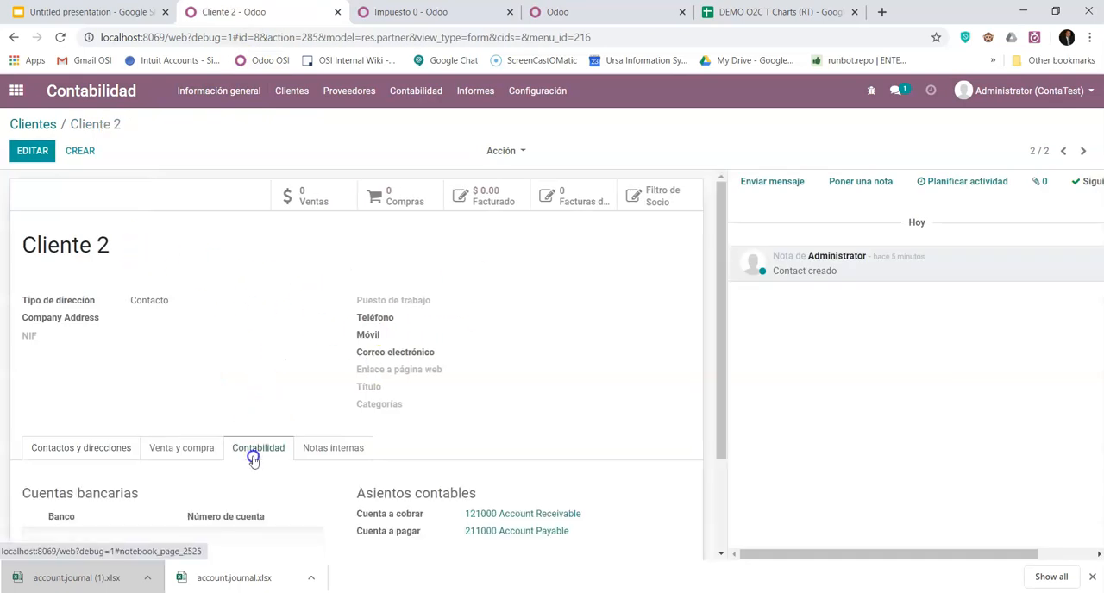
pyautogui.scroll(-2, 198, 353)
pyautogui.click(196, 332)
pyautogui.scroll(-1, 200, 310)
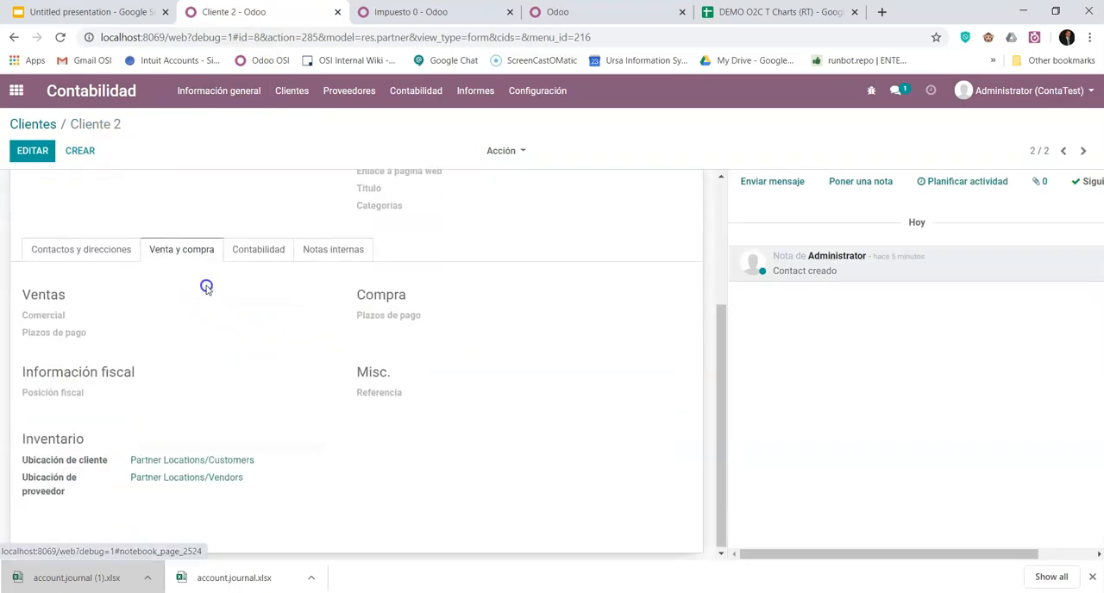
# - Assign the fiscal position Impuesto 0 to customer Cliente 2 and save the record
pyautogui.click(32, 149)
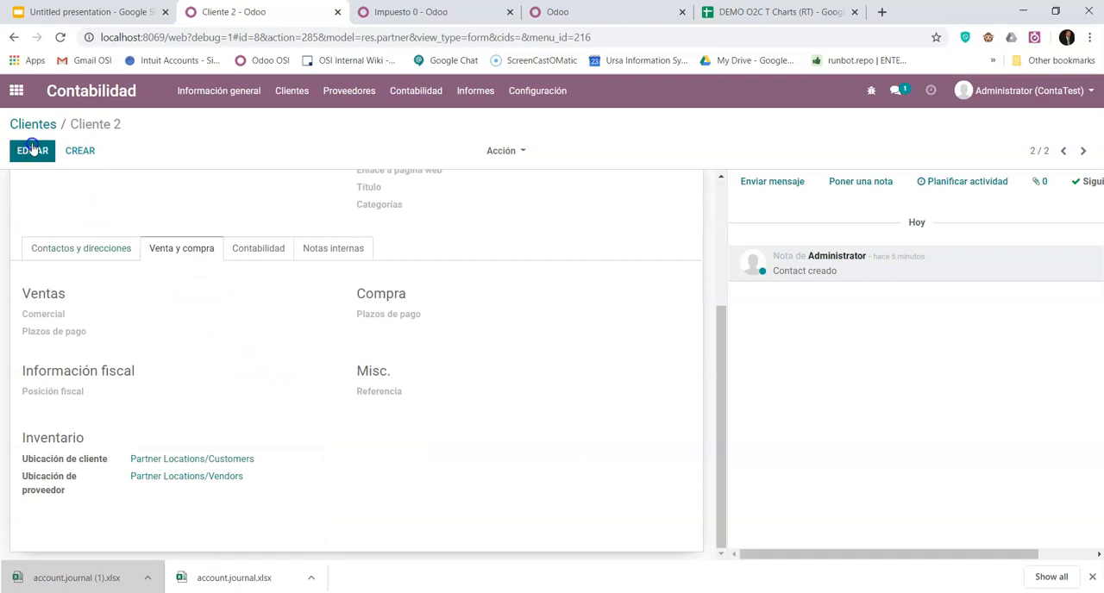
pyautogui.scroll(-3, 121, 441)
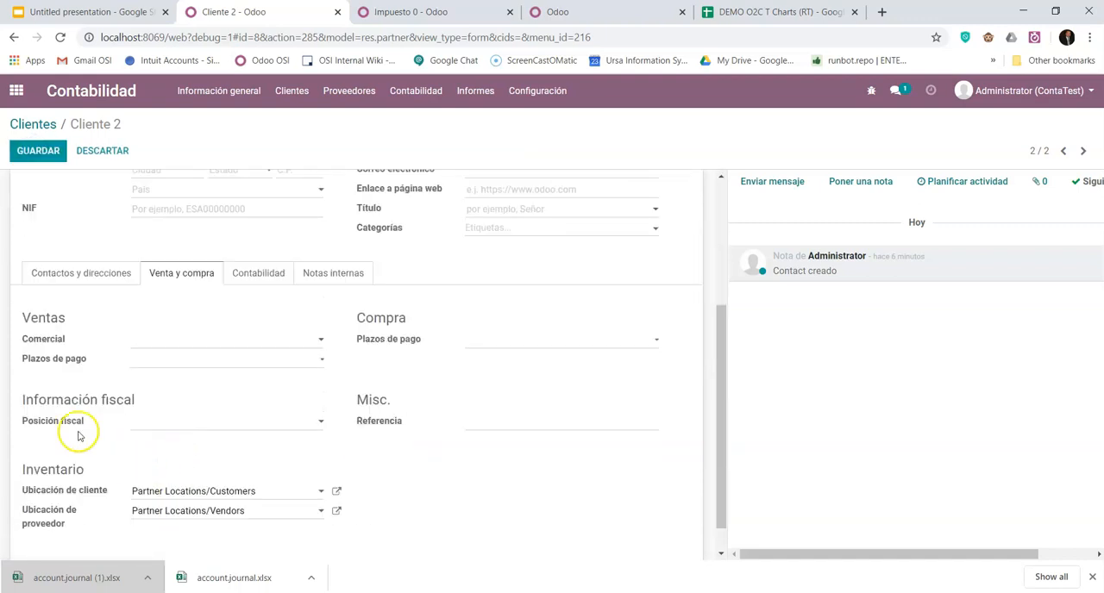
pyautogui.click(207, 422)
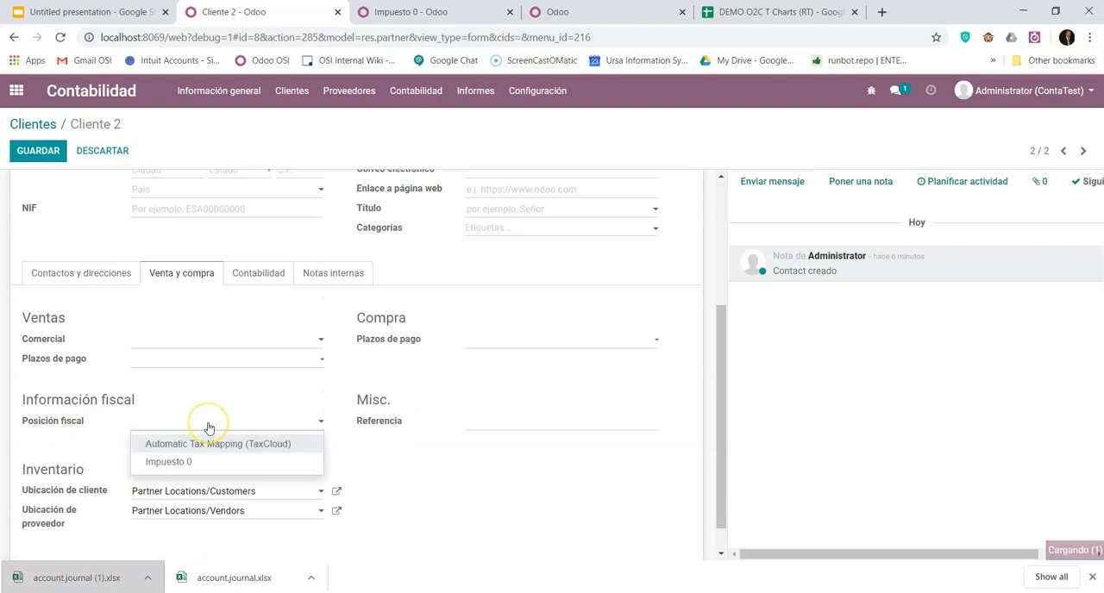
pyautogui.click(169, 461)
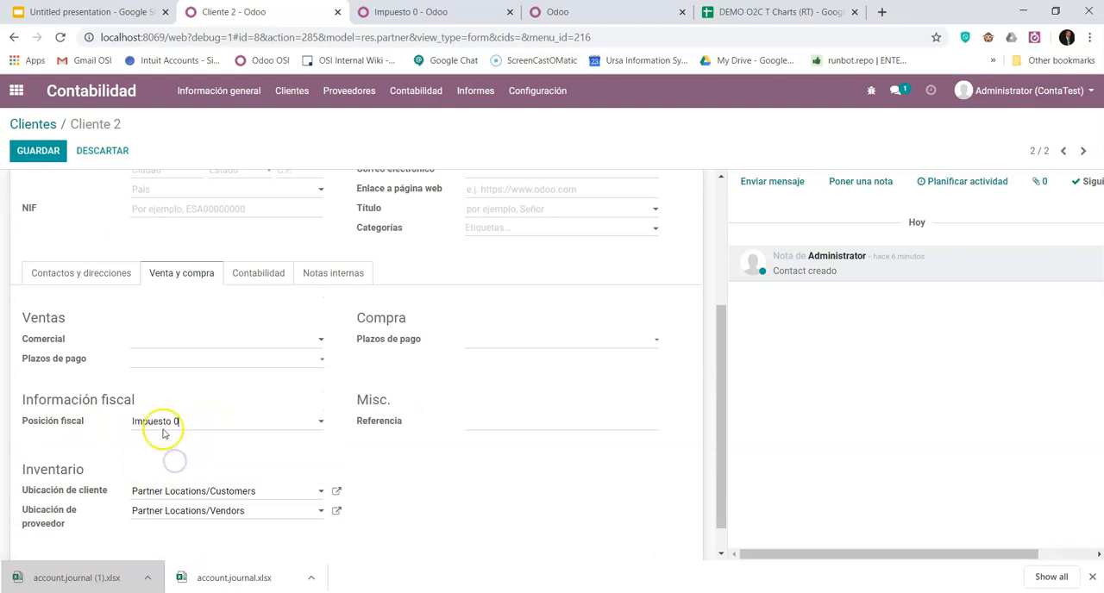
pyautogui.click(52, 150)
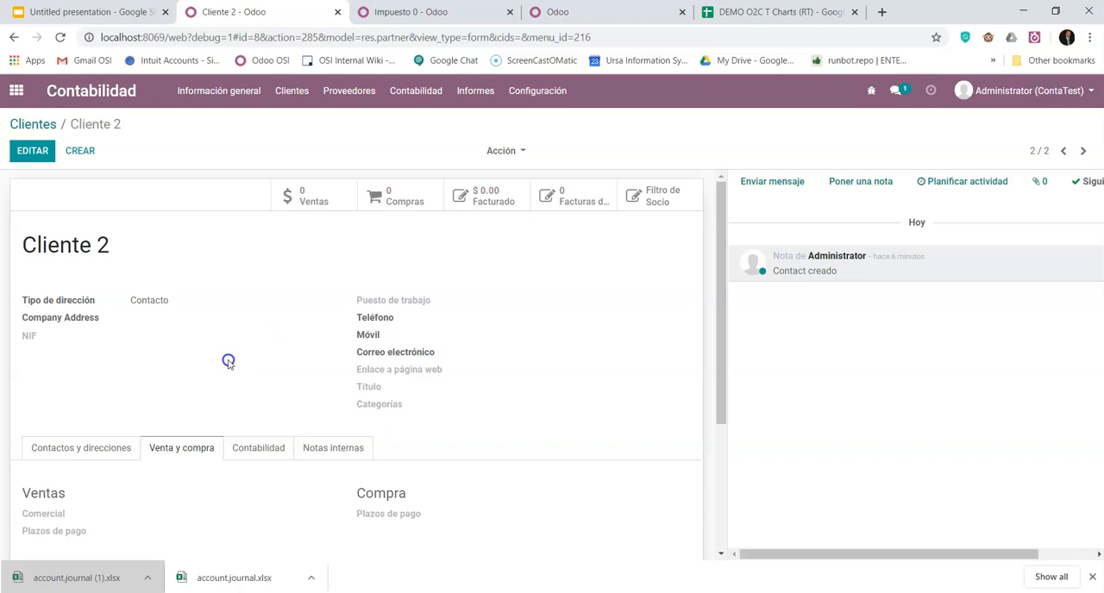
pyautogui.scroll(-2, 272, 362)
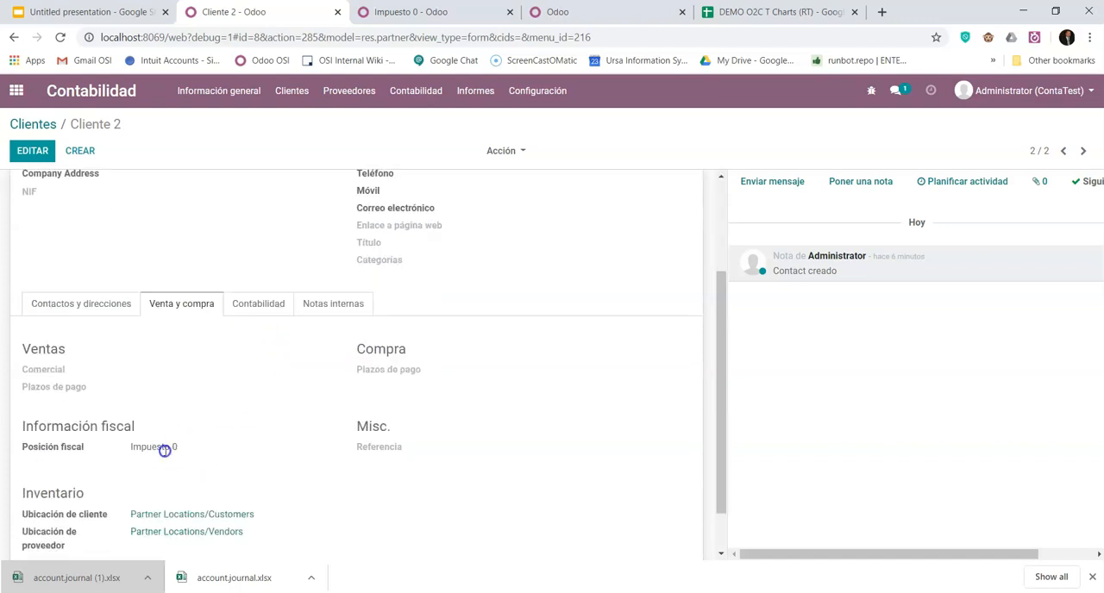
# - Start a new fiscal position named Ventas 2 and add an account mapping line with 400000 Product Sales as the product account
pyautogui.click(402, 12)
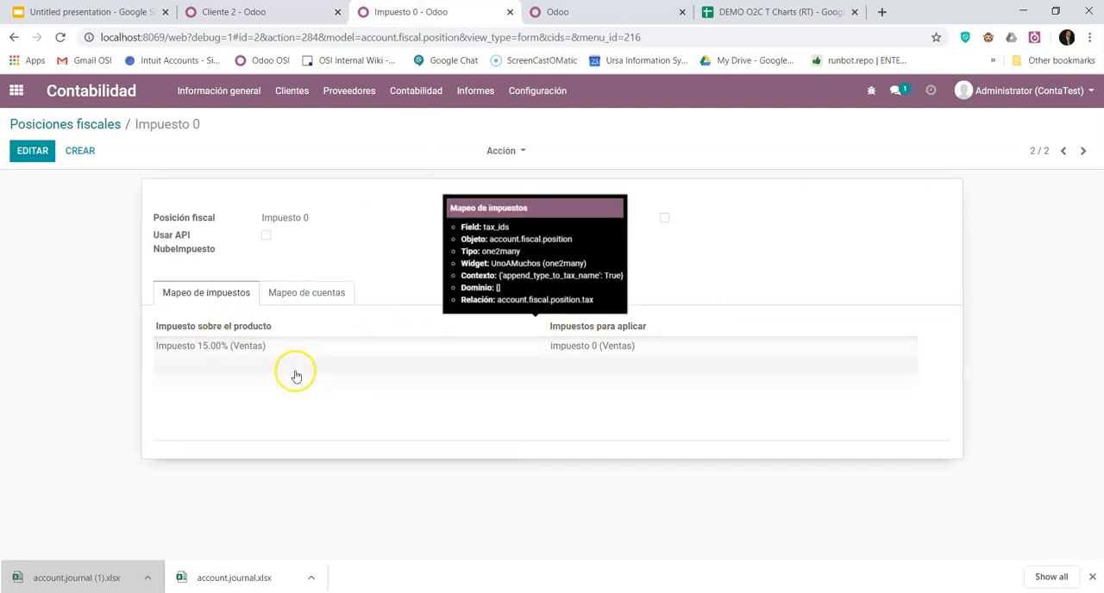
pyautogui.click(81, 152)
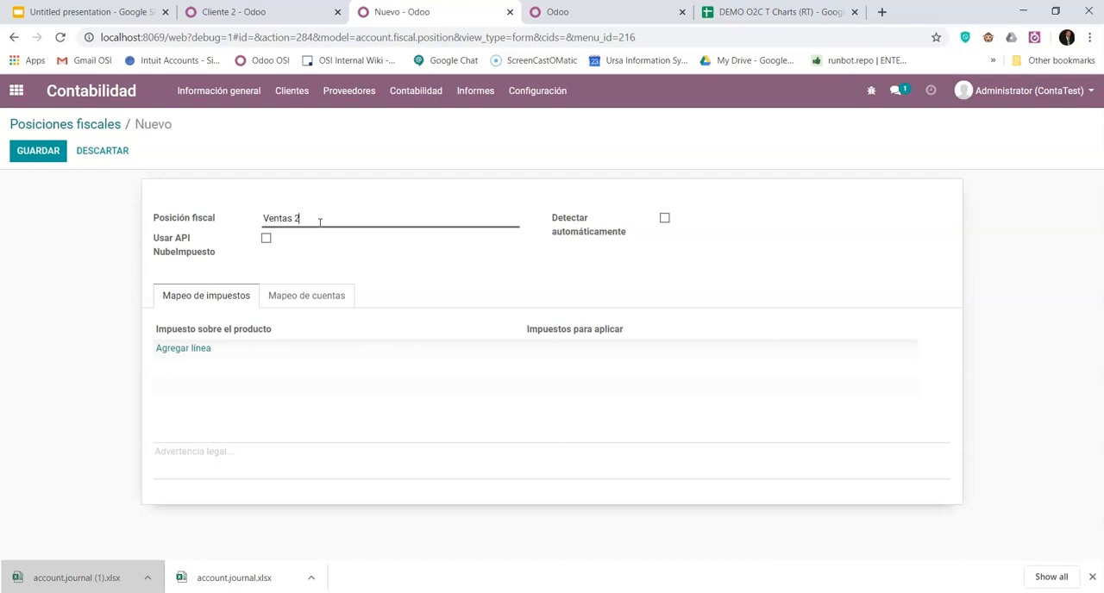
pyautogui.click(304, 298)
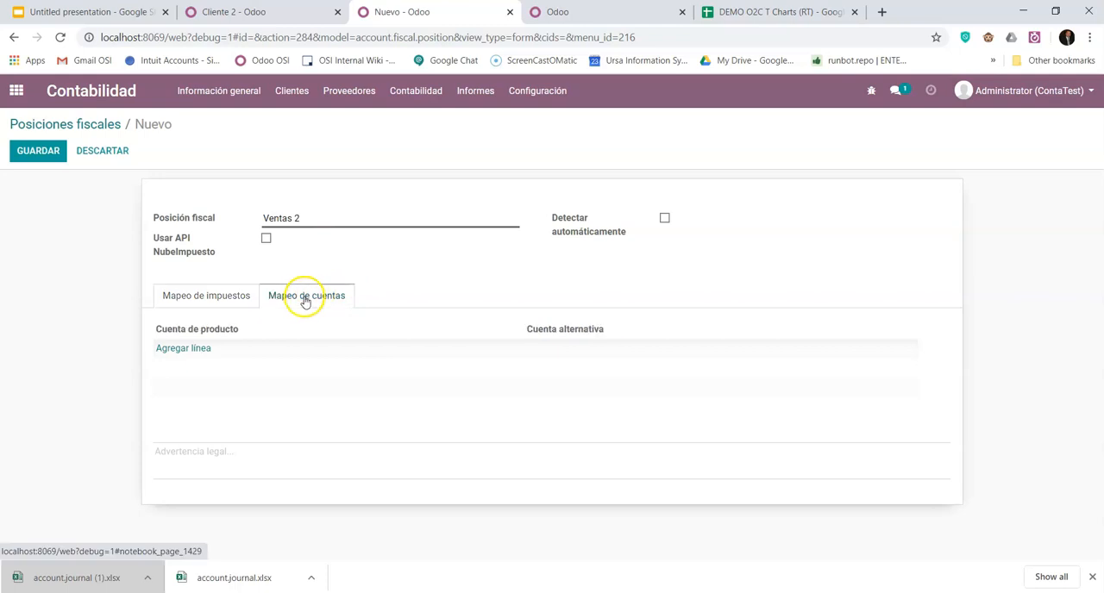
pyautogui.click(183, 350)
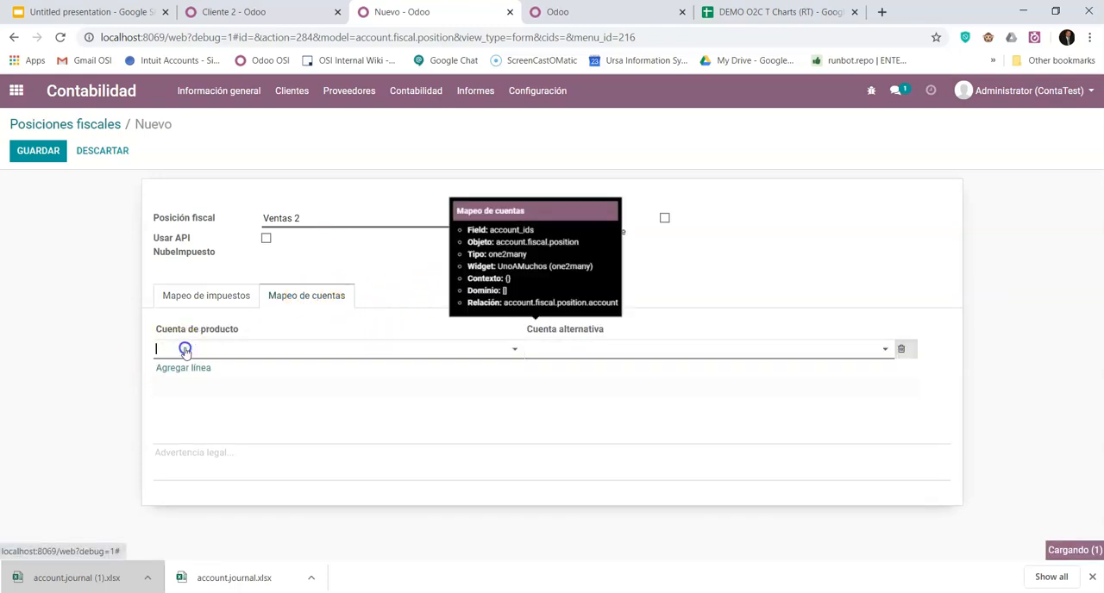
pyautogui.click(186, 349)
pyautogui.write('produc')
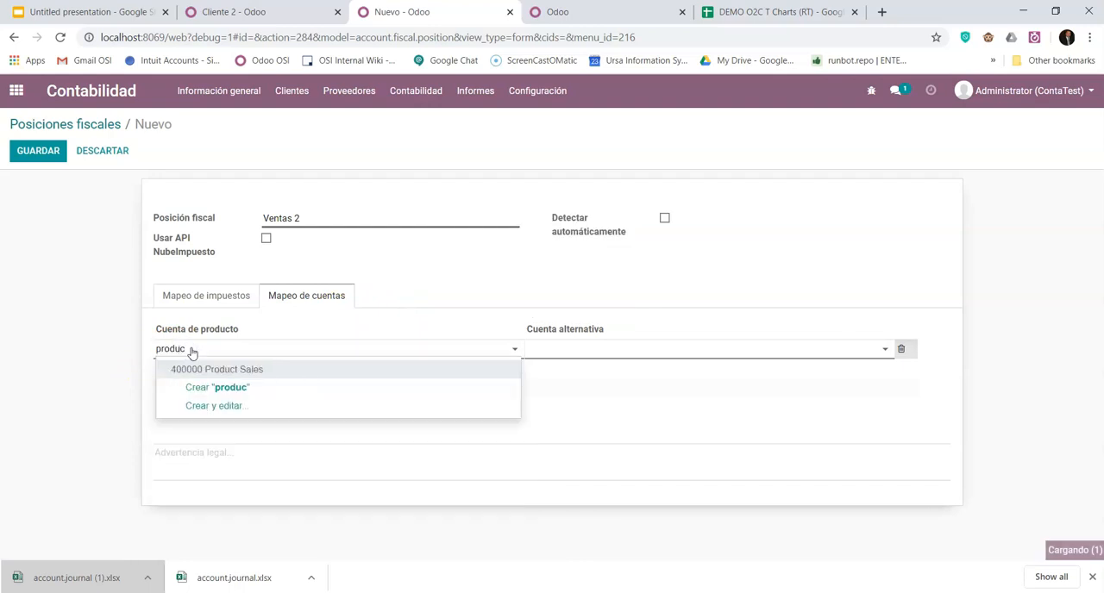
pyautogui.click(215, 368)
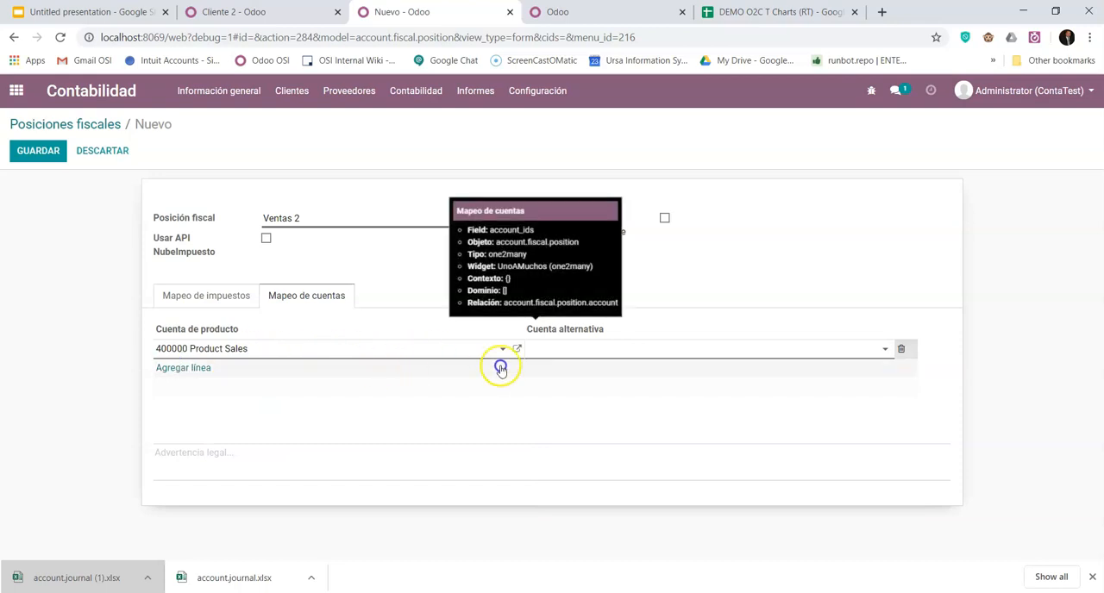
# - Create the alternative account 400001 Product Sales 2 of type Ingreso without default taxes, and save the fiscal position
pyautogui.click(565, 350)
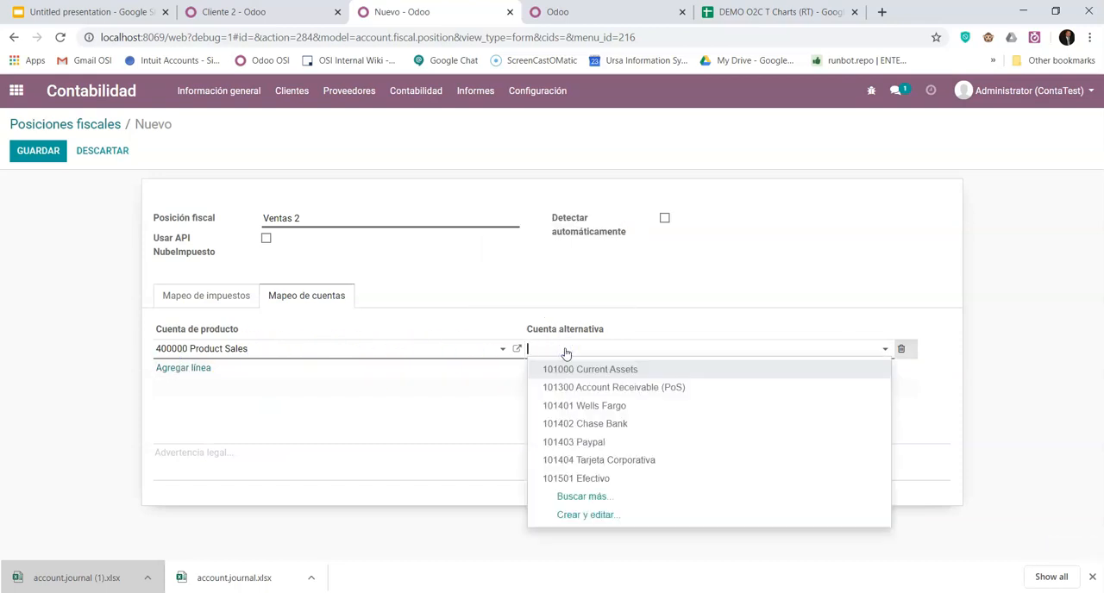
pyautogui.click(597, 517)
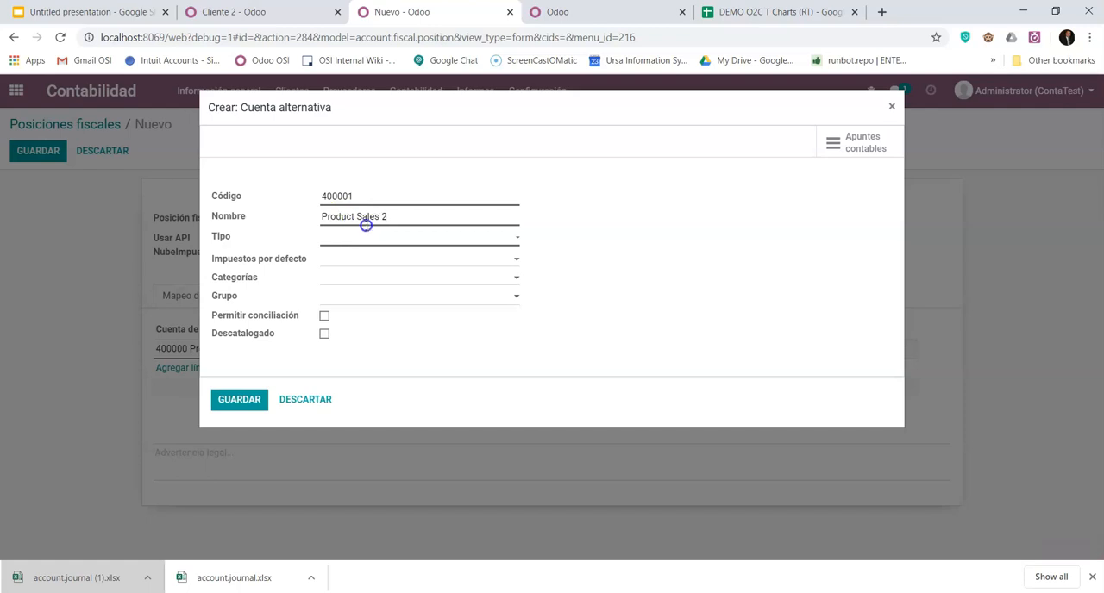
pyautogui.click(354, 237)
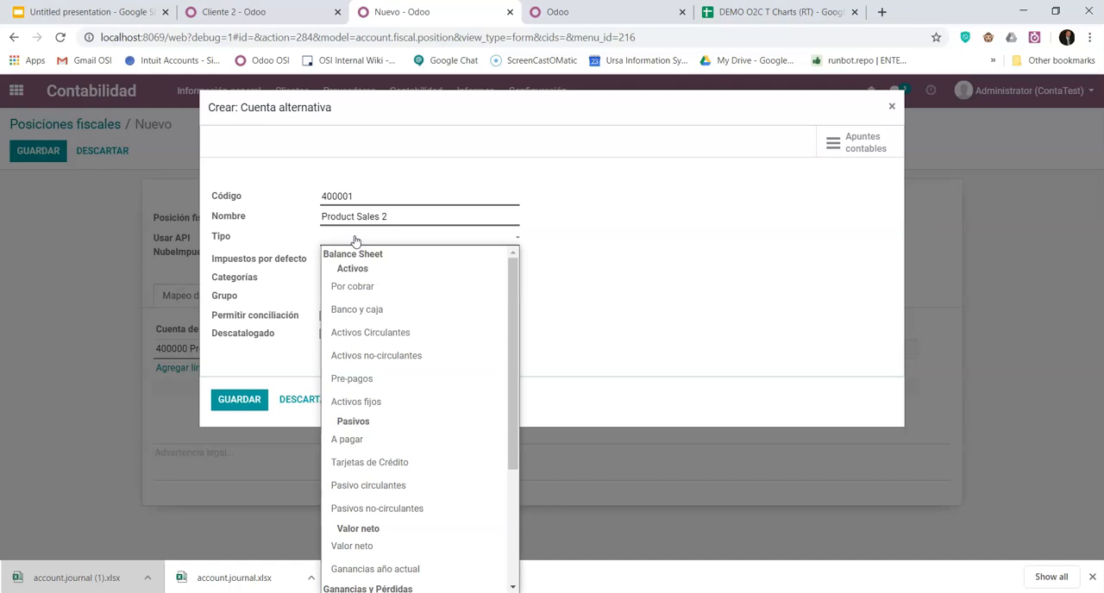
pyautogui.click(355, 240)
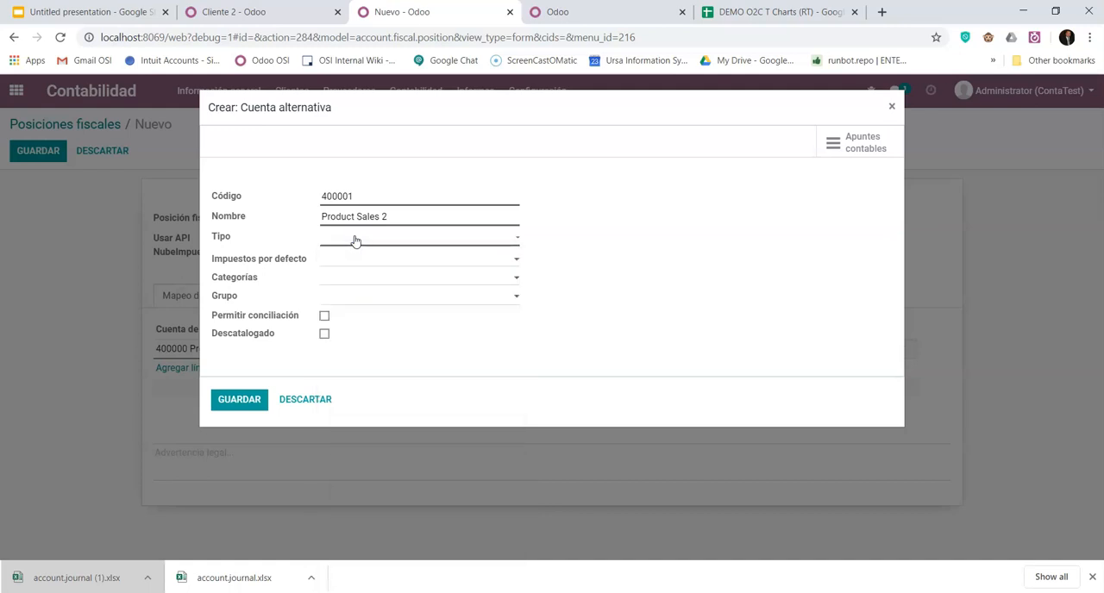
pyautogui.click(354, 241)
pyautogui.press('i')
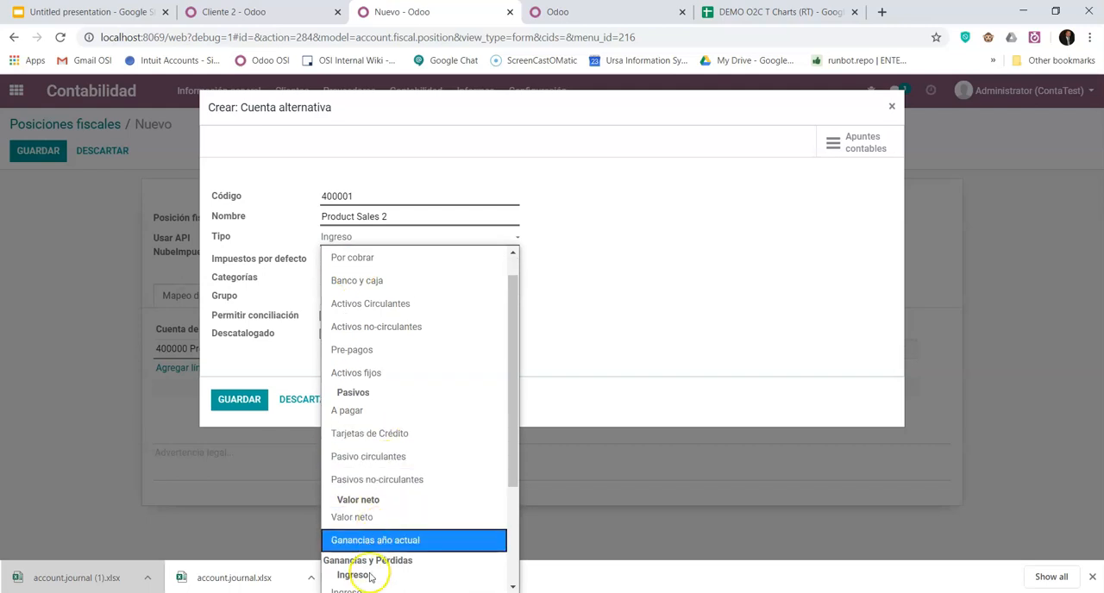
pyautogui.scroll(-2, 370, 576)
pyautogui.click(360, 455)
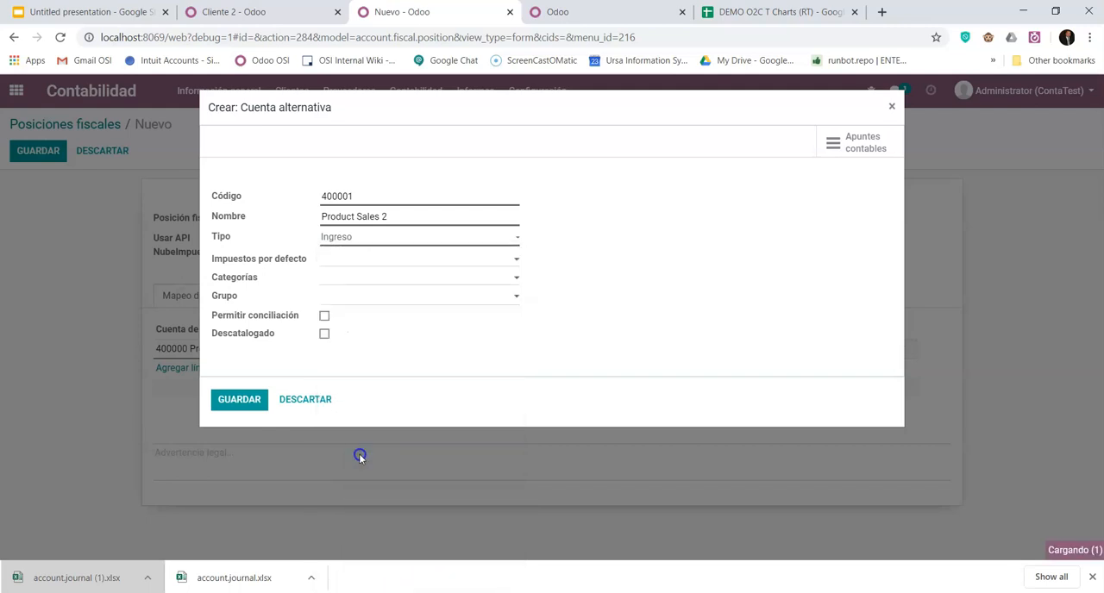
pyautogui.click(362, 286)
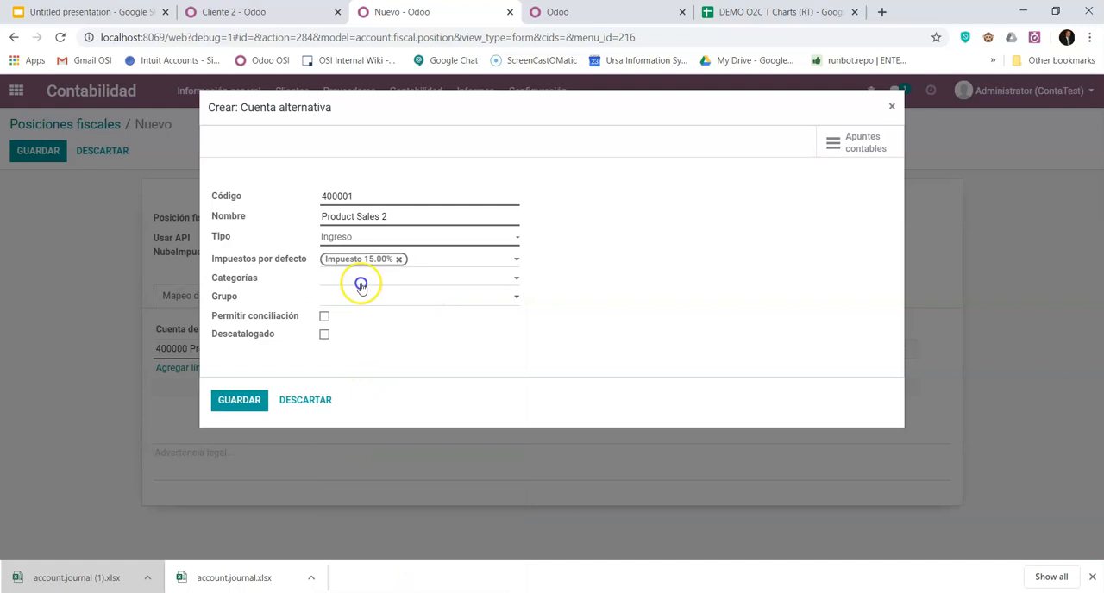
pyautogui.click(398, 260)
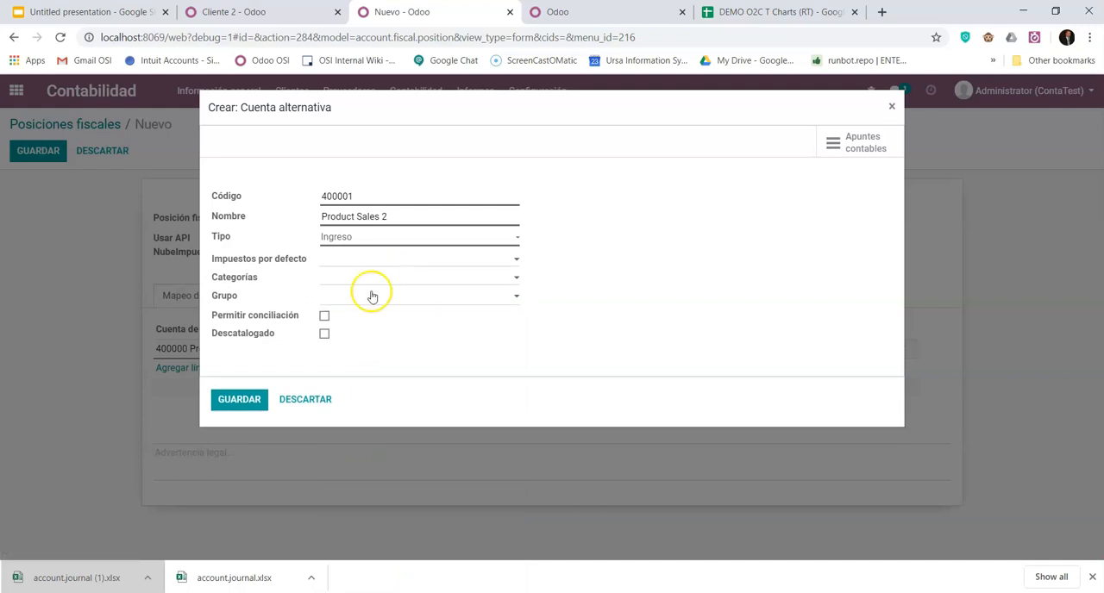
pyautogui.click(235, 397)
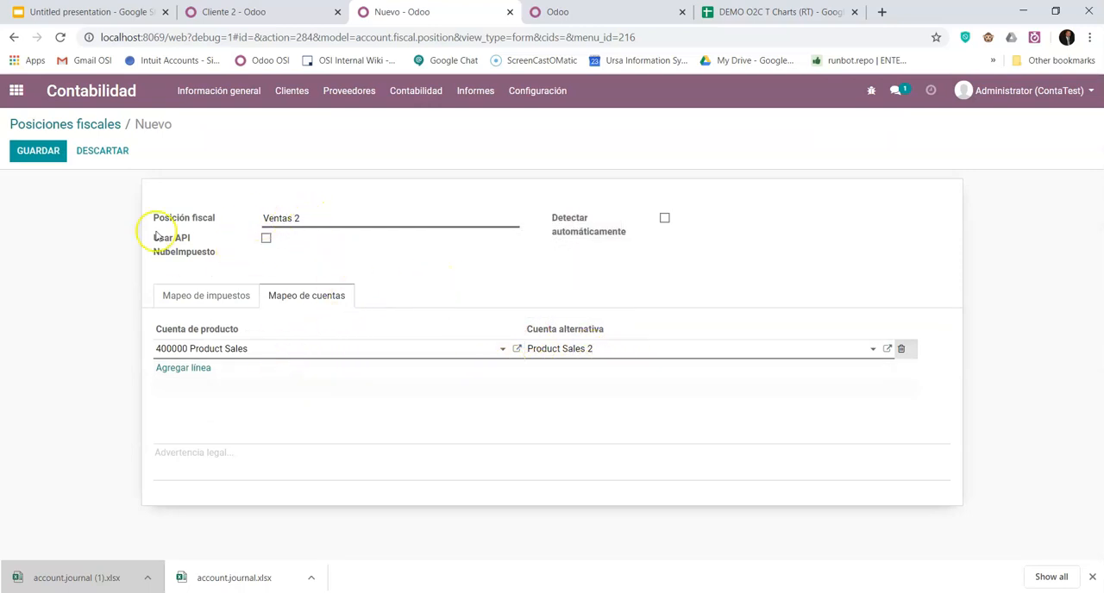
pyautogui.click(42, 151)
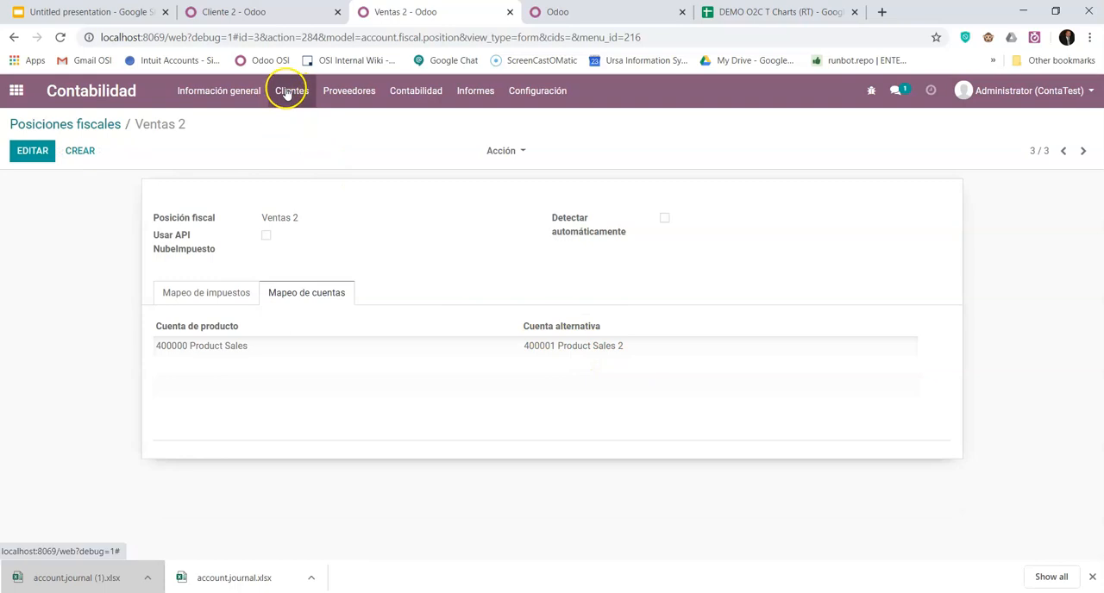
# - Change Cliente 2's fiscal position to Ventas 2, save the customer, and return to the Ventas 2 account mapping
pyautogui.click(274, 12)
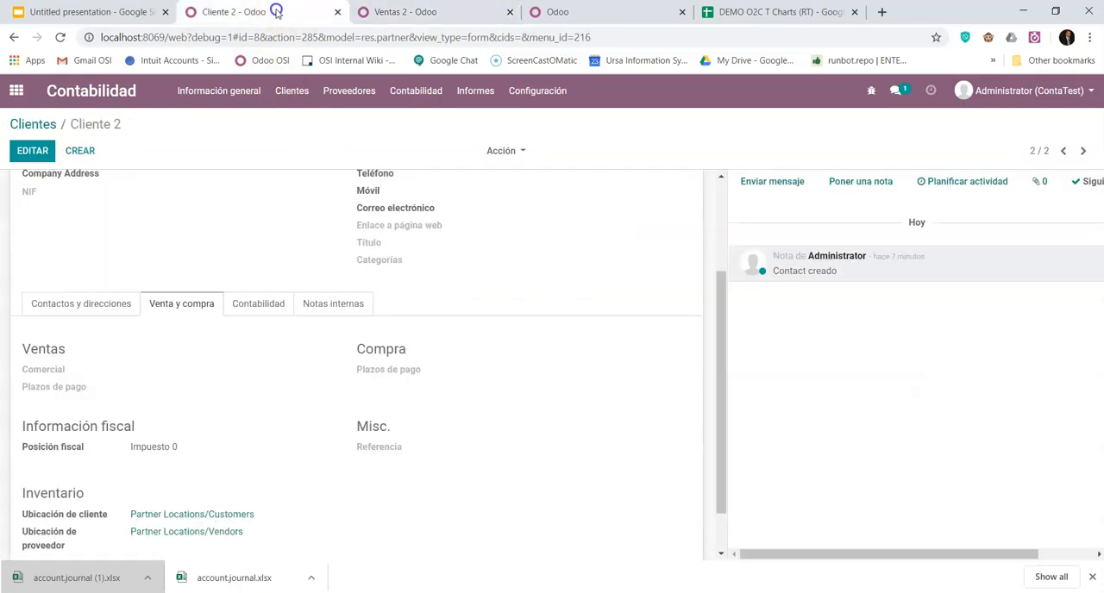
pyautogui.click(32, 151)
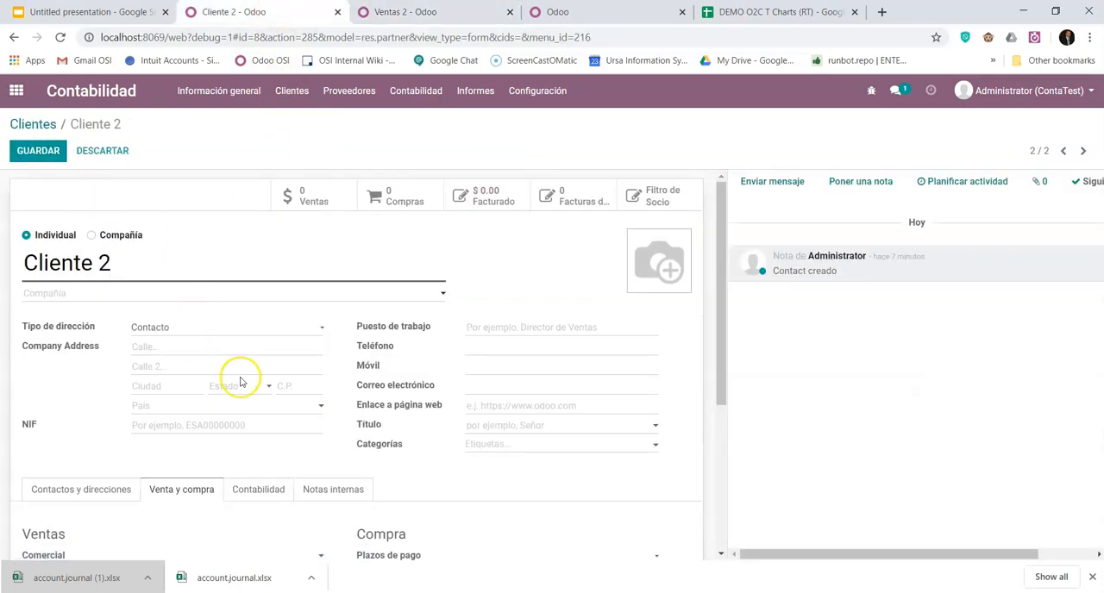
pyautogui.scroll(-3, 240, 382)
pyautogui.click(212, 425)
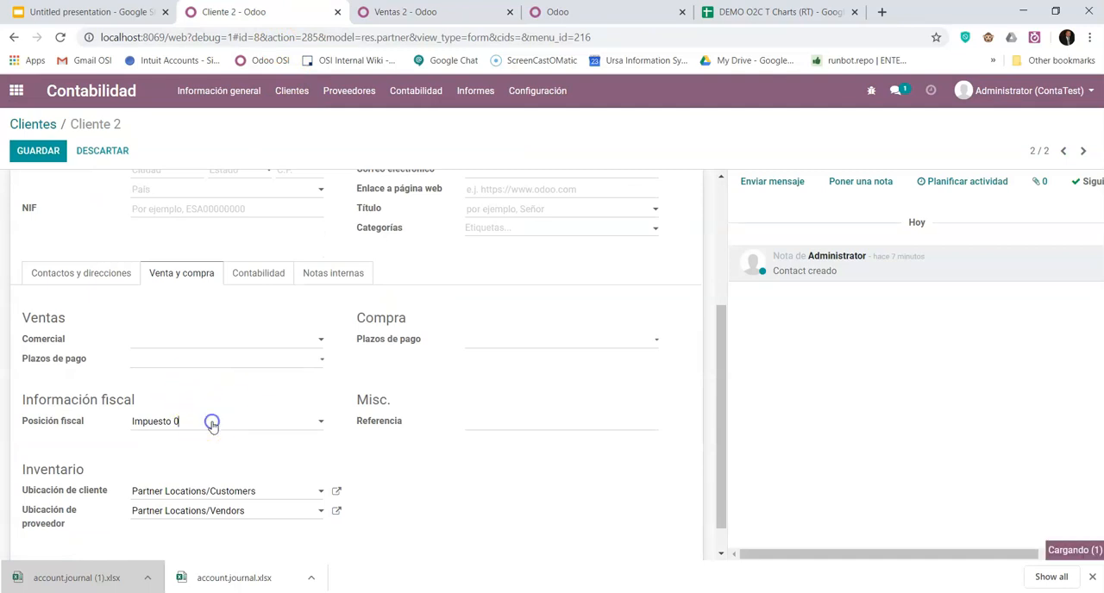
pyautogui.click(171, 480)
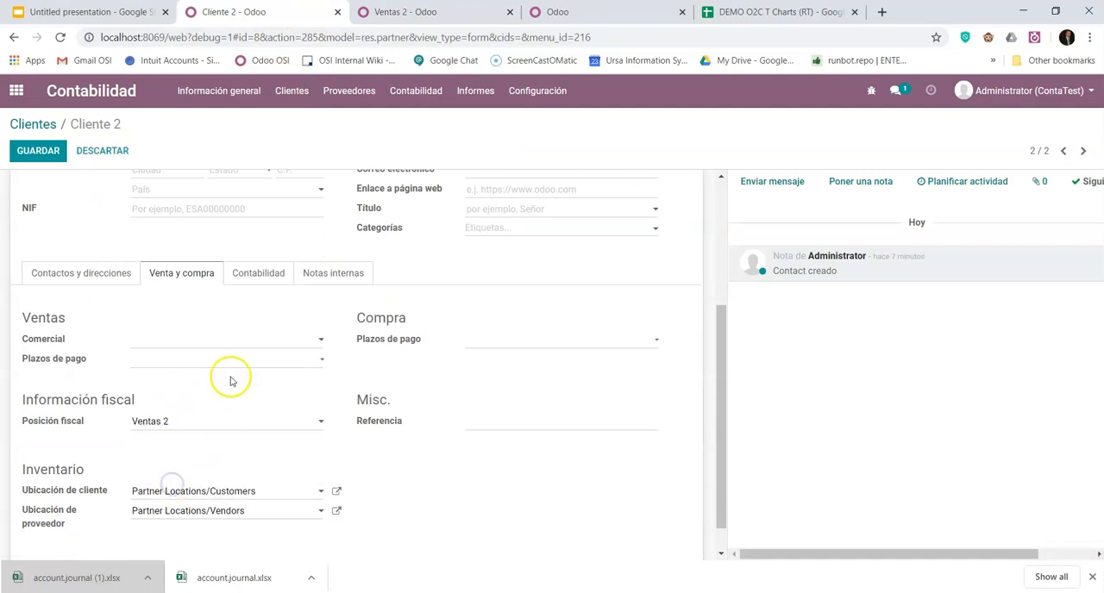
pyautogui.click(34, 152)
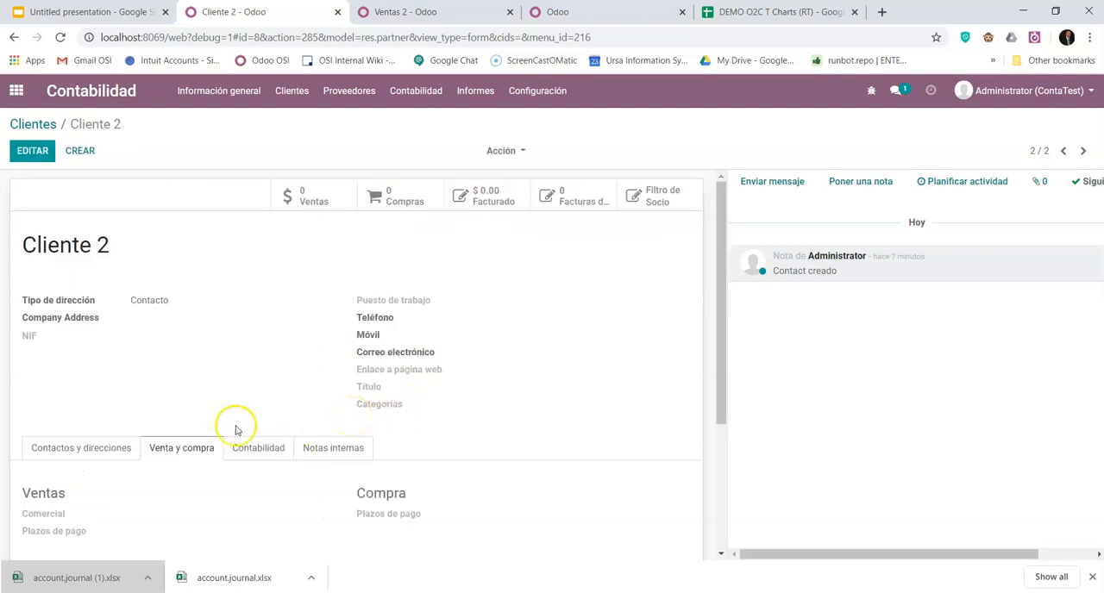
pyautogui.scroll(-3, 216, 422)
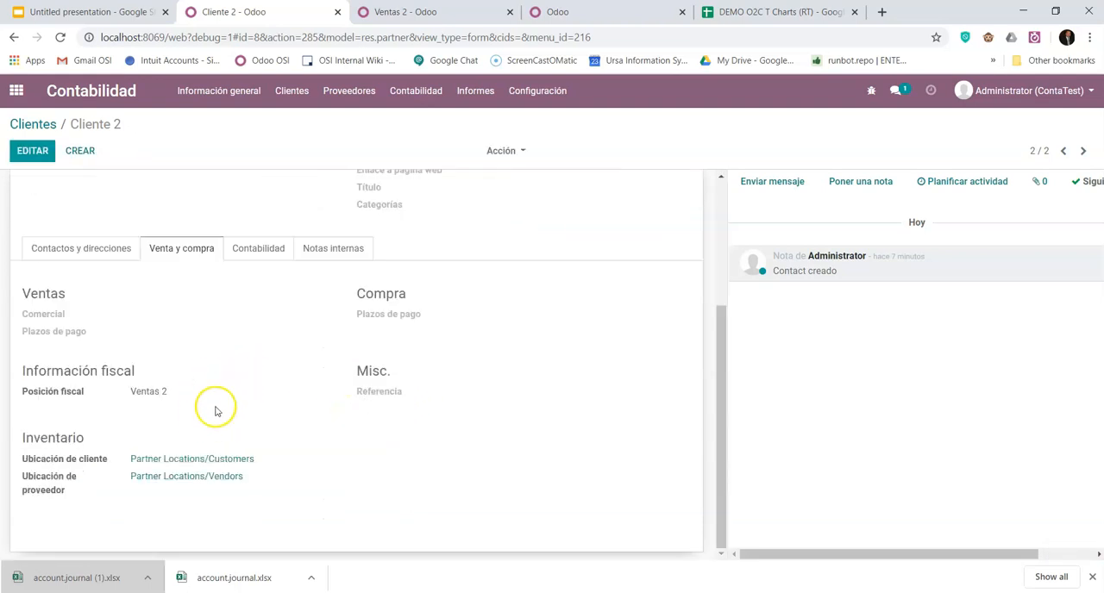
pyautogui.scroll(2, 216, 397)
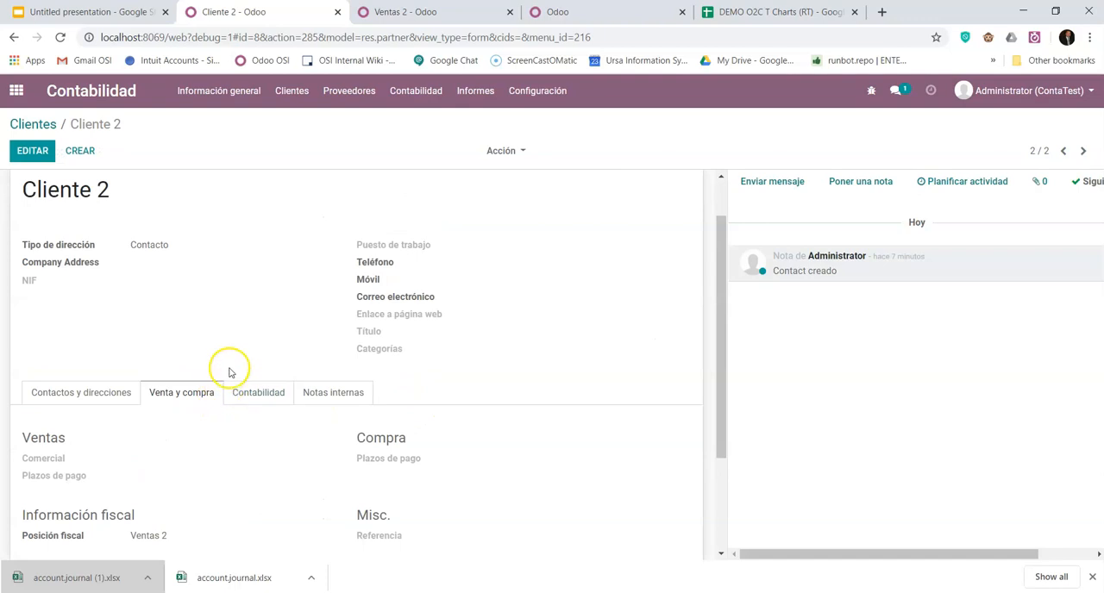
pyautogui.click(410, 9)
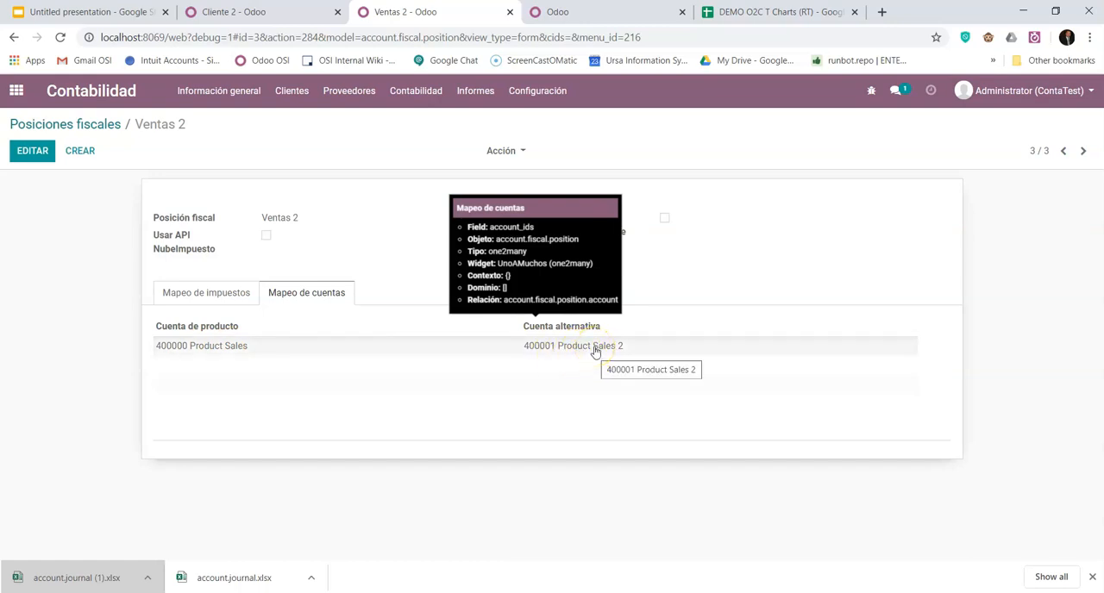
# - Review the Ventas 2 fiscal position assigned on Cliente 2's sales and purchase information
pyautogui.click(254, 17)
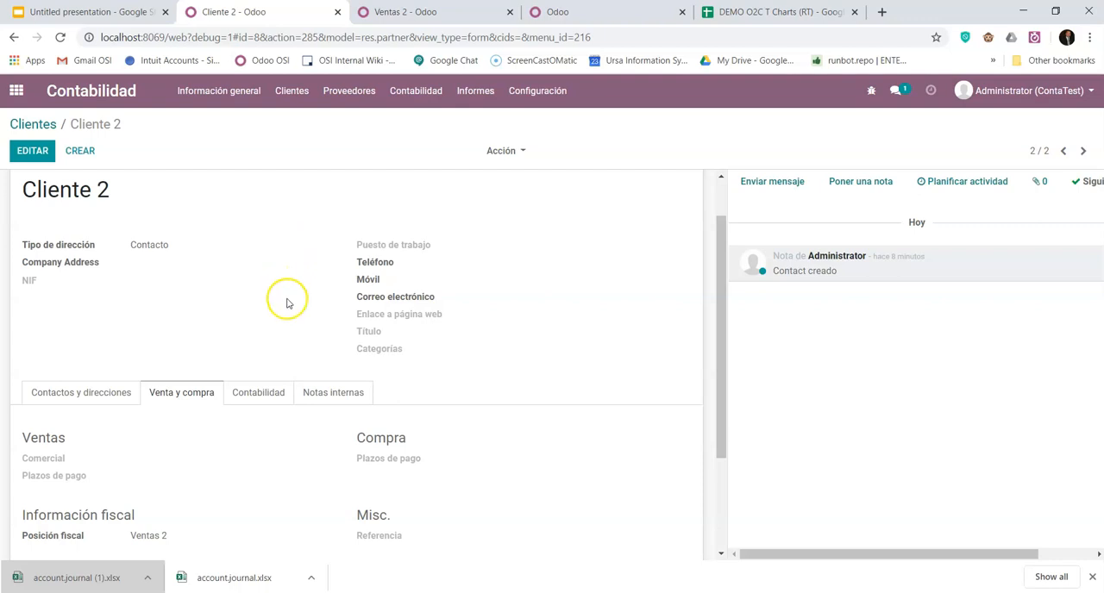
pyautogui.scroll(-1, 287, 299)
pyautogui.scroll(2, 301, 426)
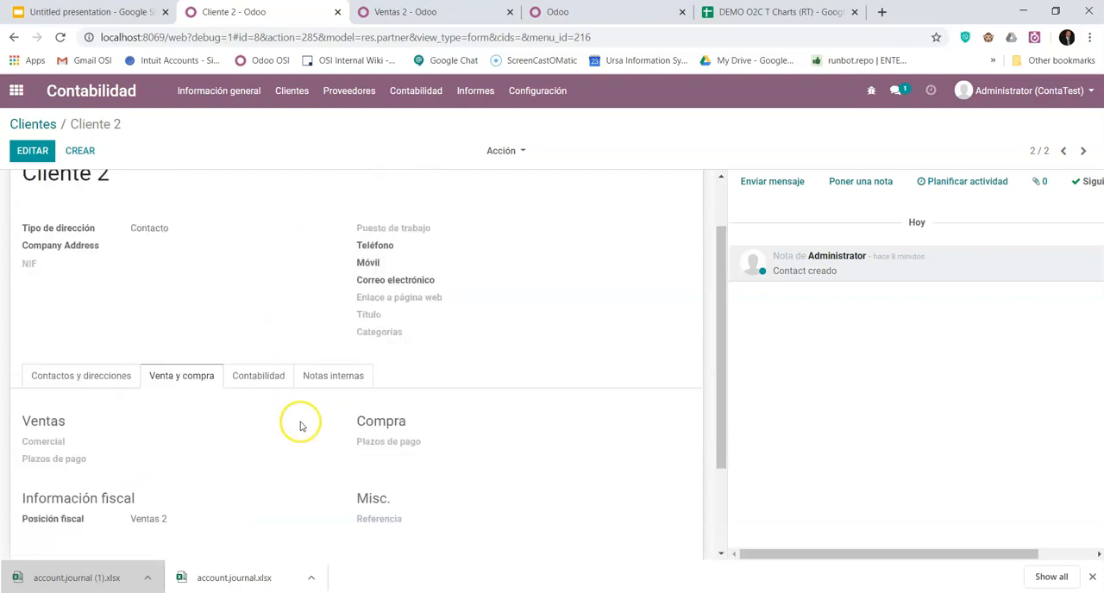
# - Start a new request for quotation in the Compra app and create "proveedor" as its supplier
pyautogui.click(14, 90)
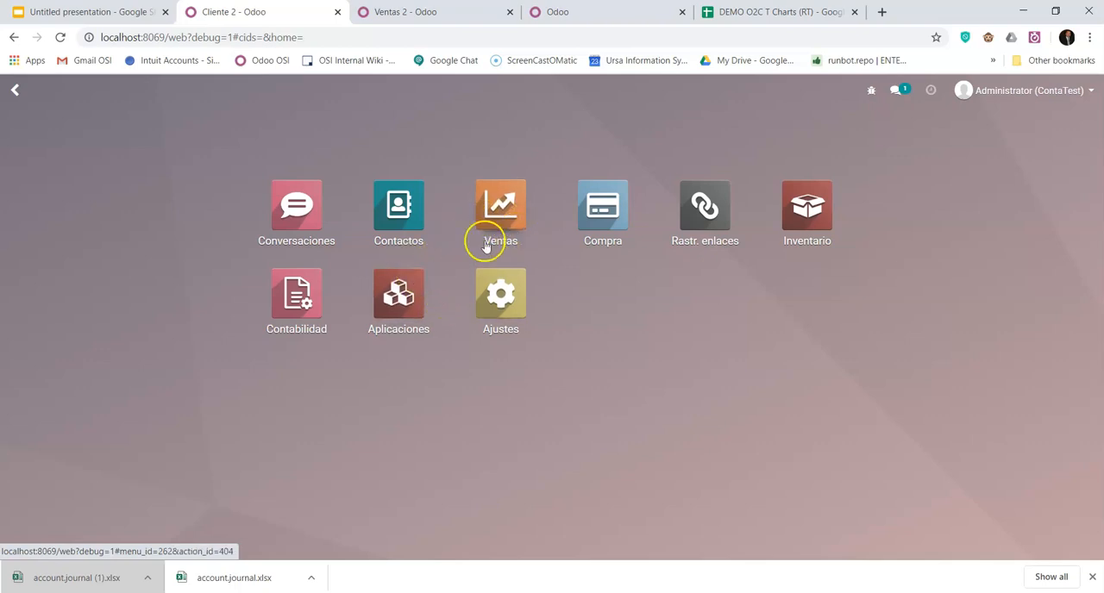
pyautogui.click(579, 217)
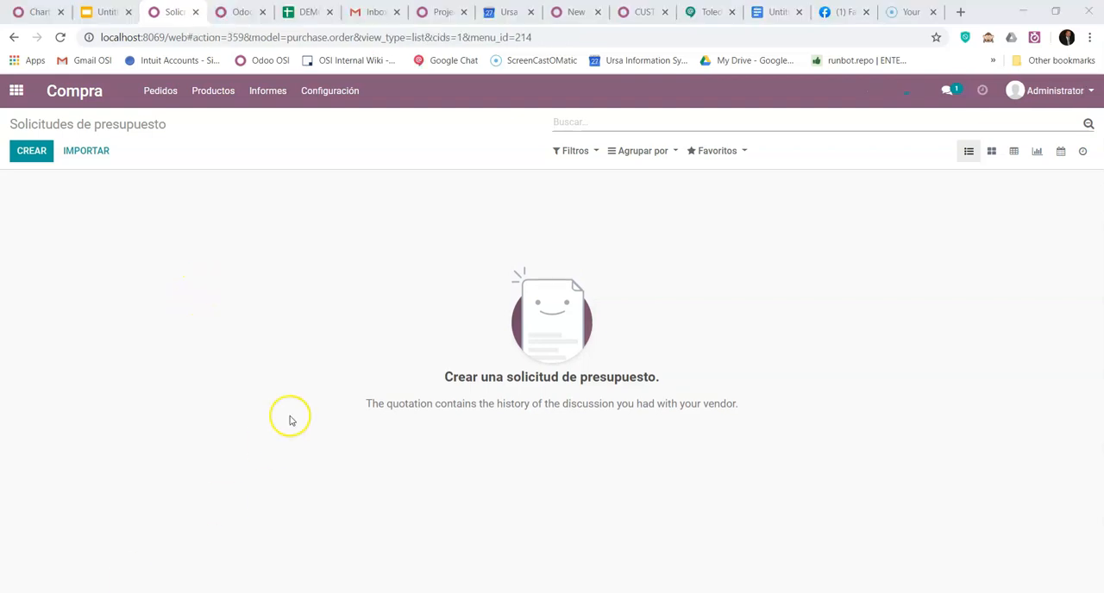
pyautogui.click(221, 94)
pyautogui.click(32, 152)
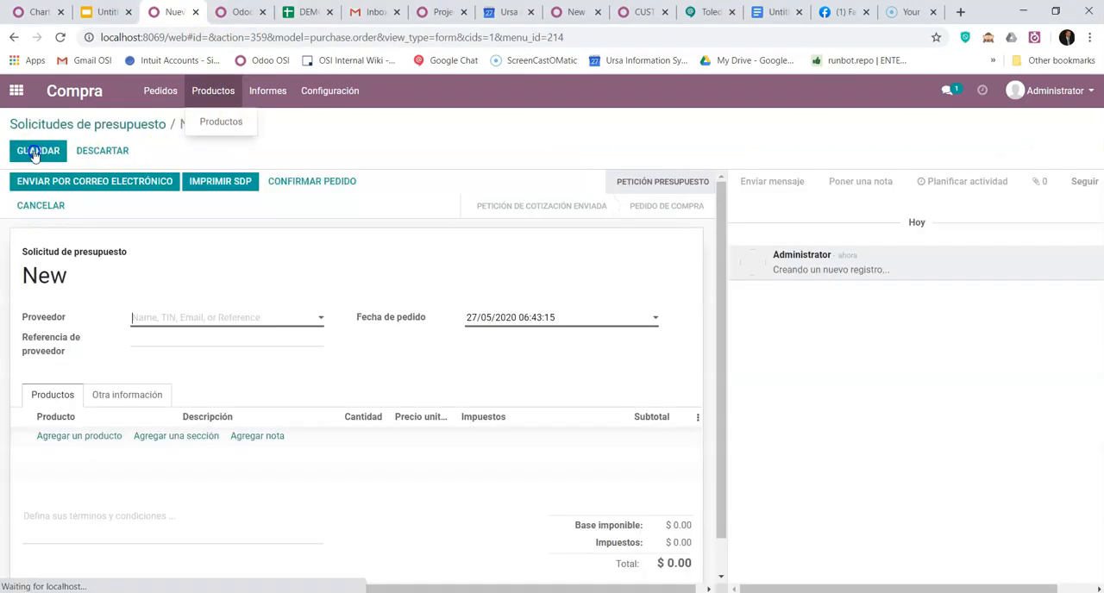
pyautogui.click(190, 354)
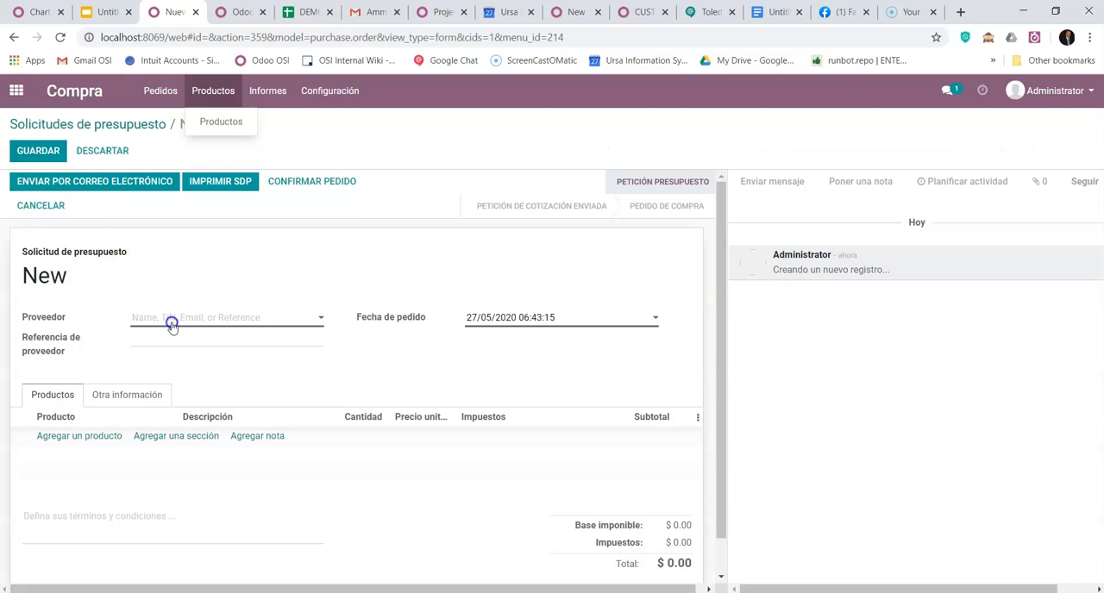
pyautogui.click(169, 320)
pyautogui.write('pr')
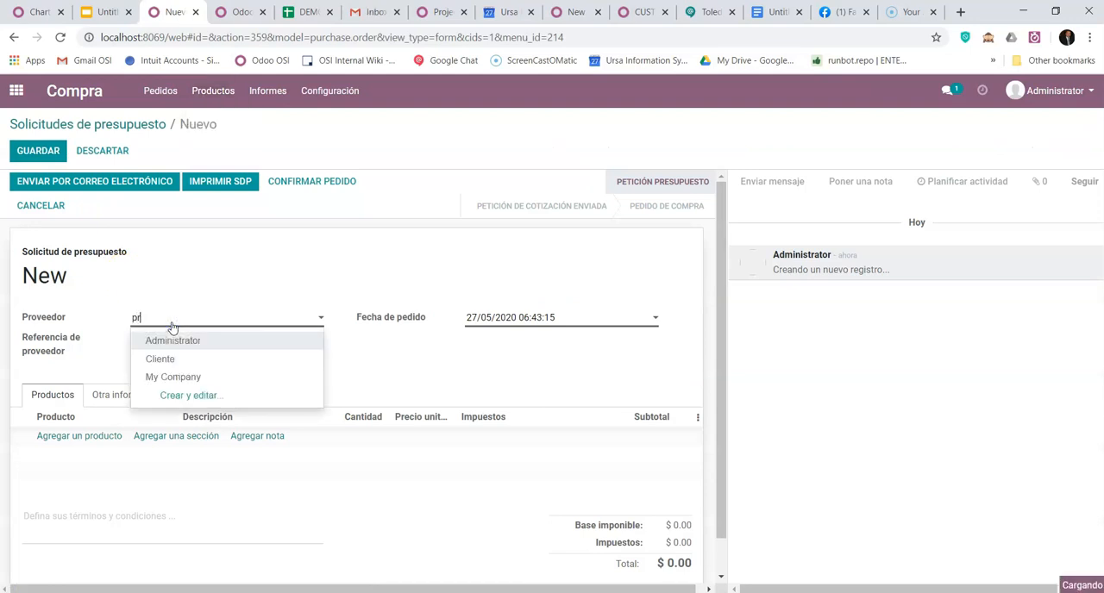
pyautogui.write('oveedor')
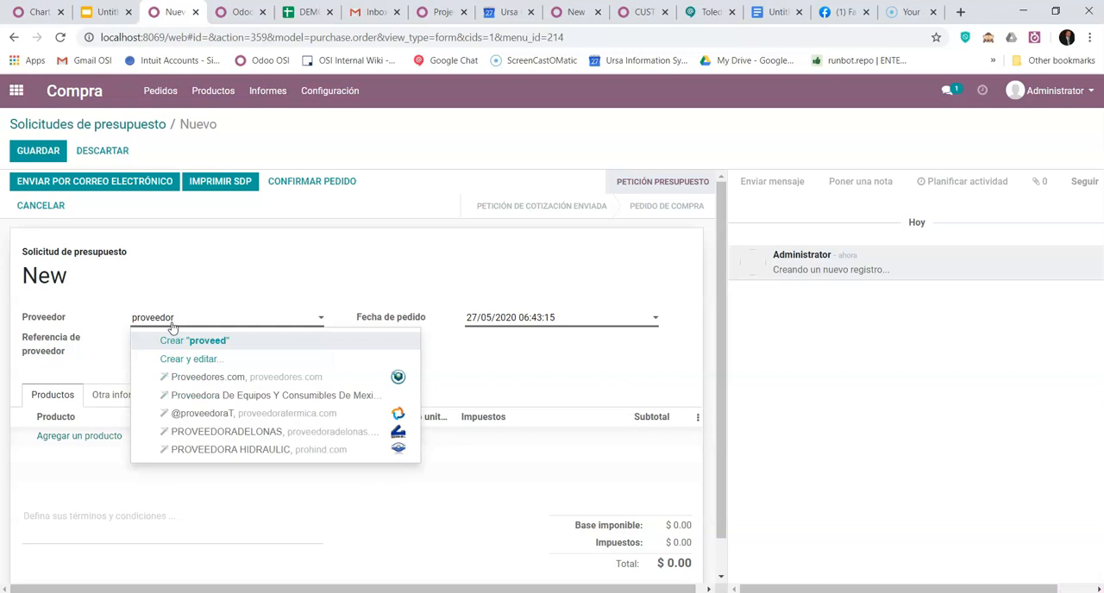
pyautogui.click(198, 341)
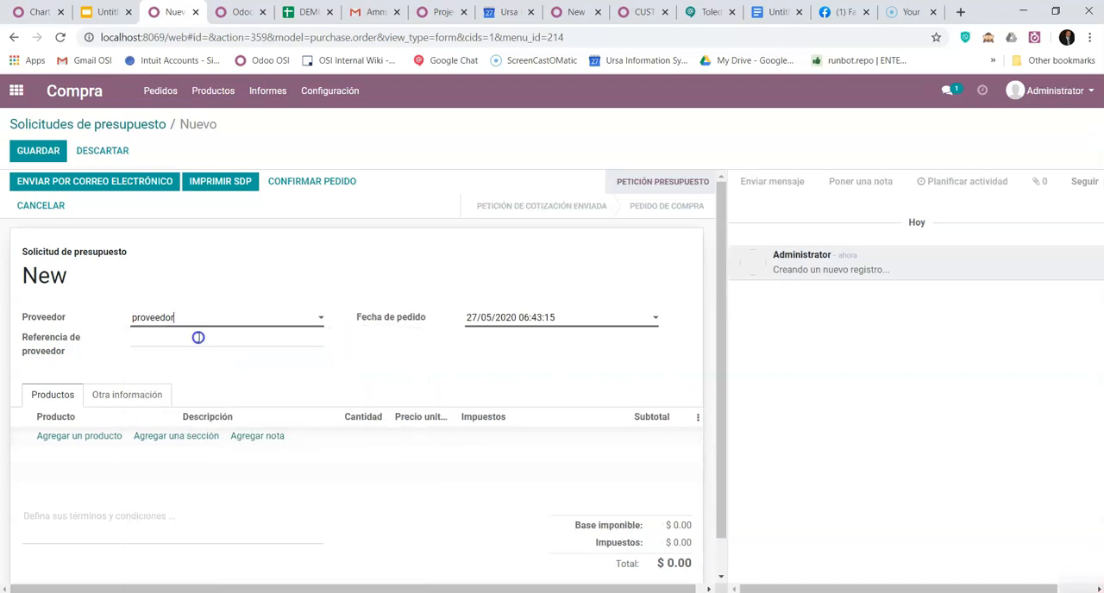
# - Add a line for Producto 1 to the request with quantity 10 and unit price 50
pyautogui.click(79, 436)
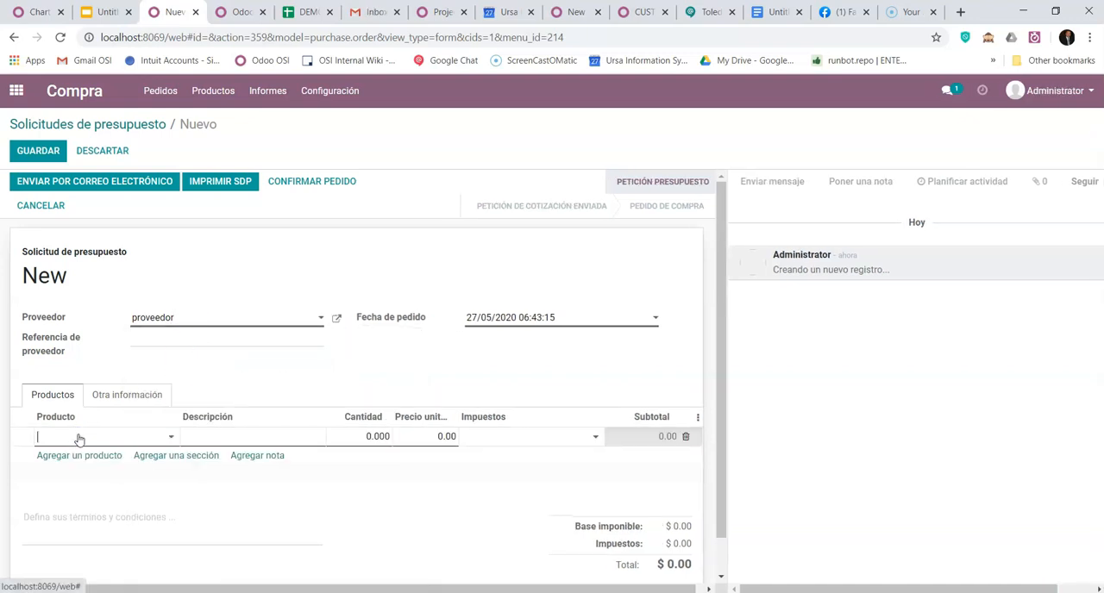
pyautogui.write('produc')
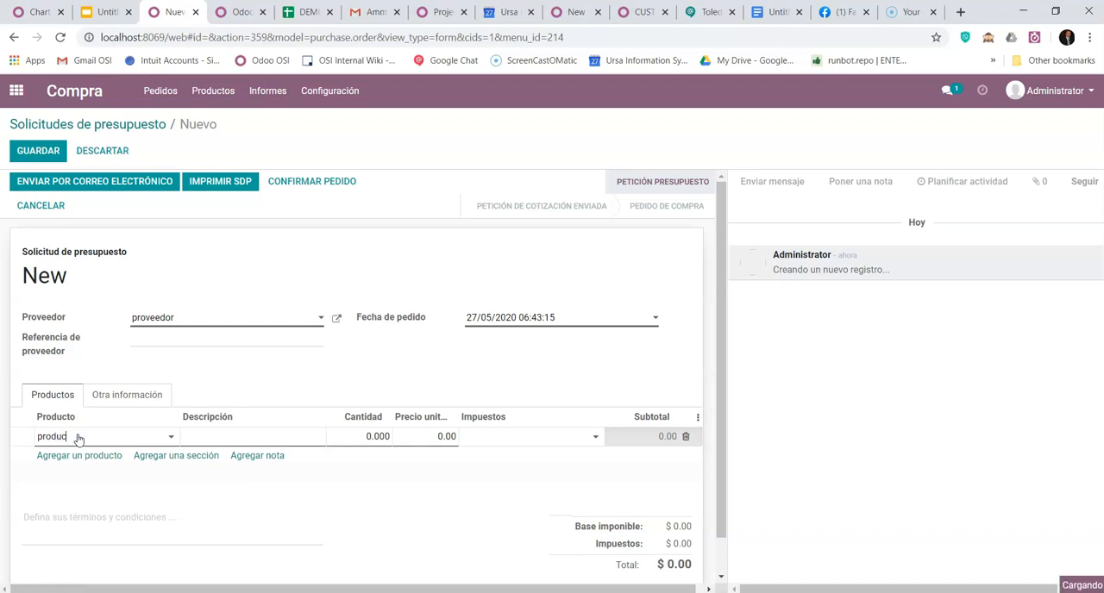
pyautogui.write('to')
pyautogui.click(84, 455)
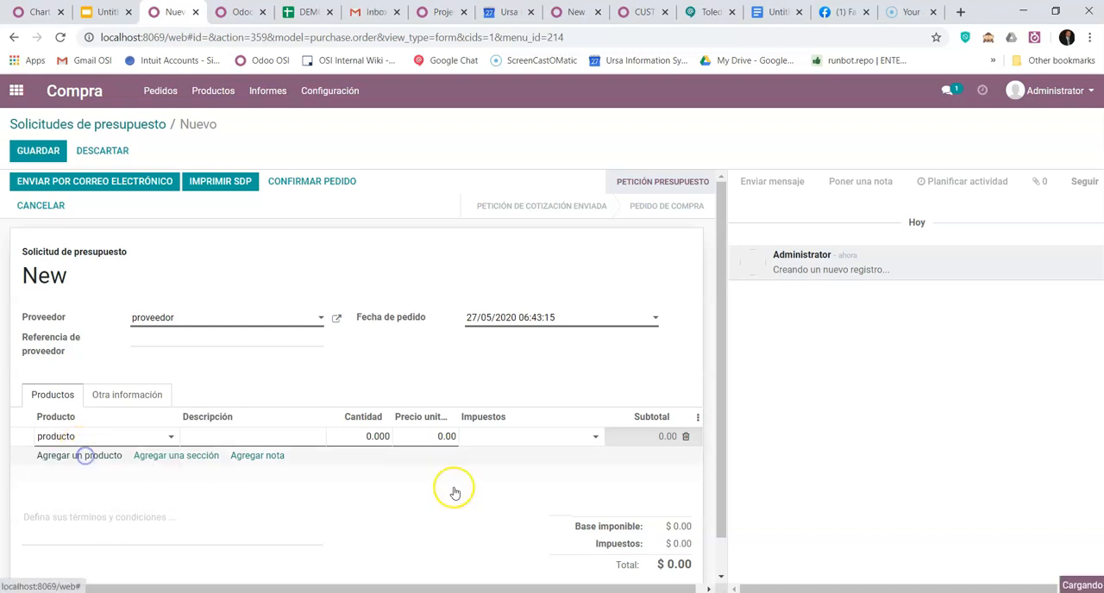
pyautogui.click(365, 438)
pyautogui.write('10')
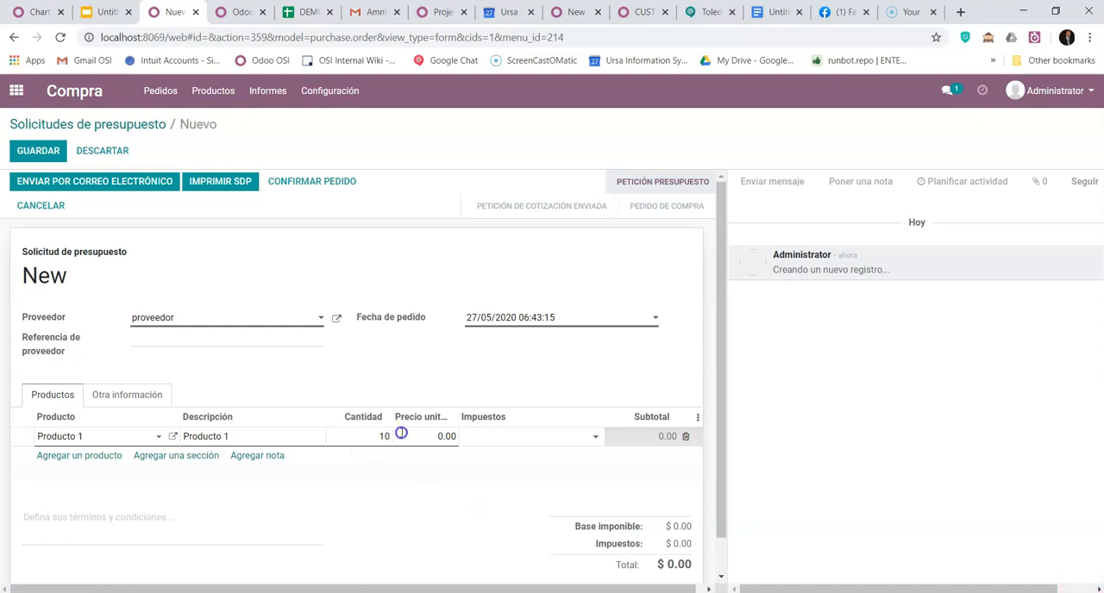
pyautogui.click(400, 434)
pyautogui.write('50')
pyautogui.click(462, 388)
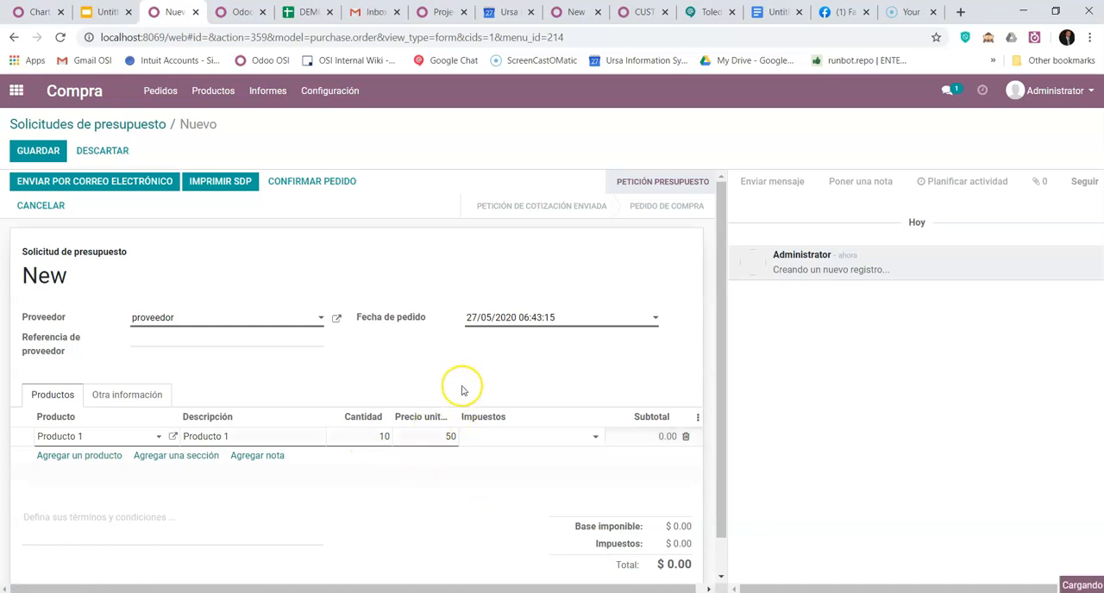
# - Confirm the request for quotation as a purchase order
pyautogui.scroll(-1, 364, 500)
pyautogui.scroll(1, 364, 500)
pyautogui.click(327, 183)
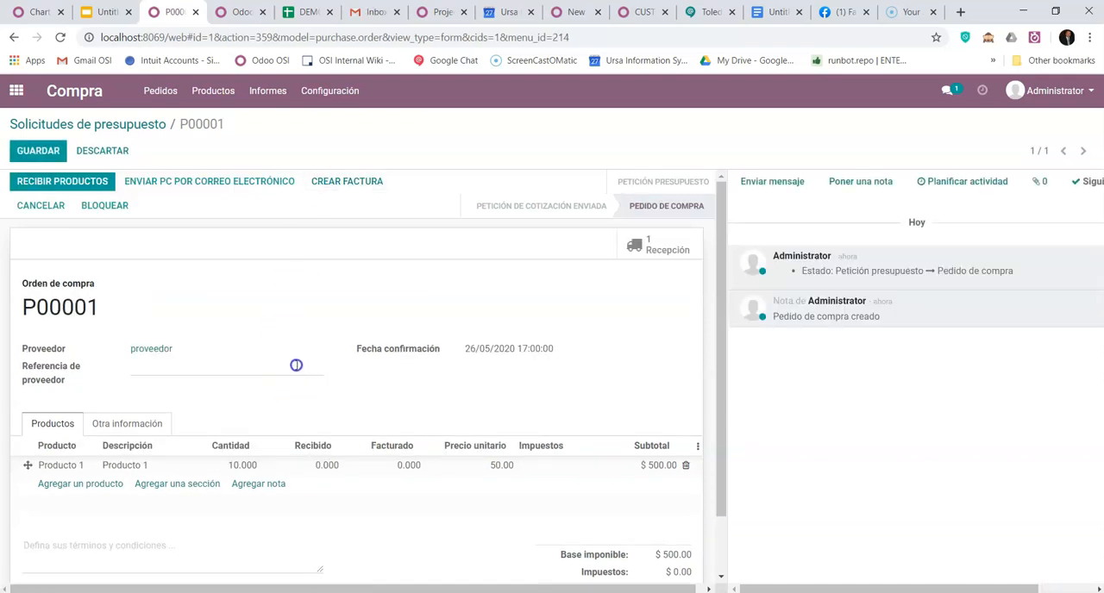
# - Open the All category of Producto 1 from the order line and examine its inventory valuation and stock account properties
pyautogui.click(290, 401)
pyautogui.click(72, 467)
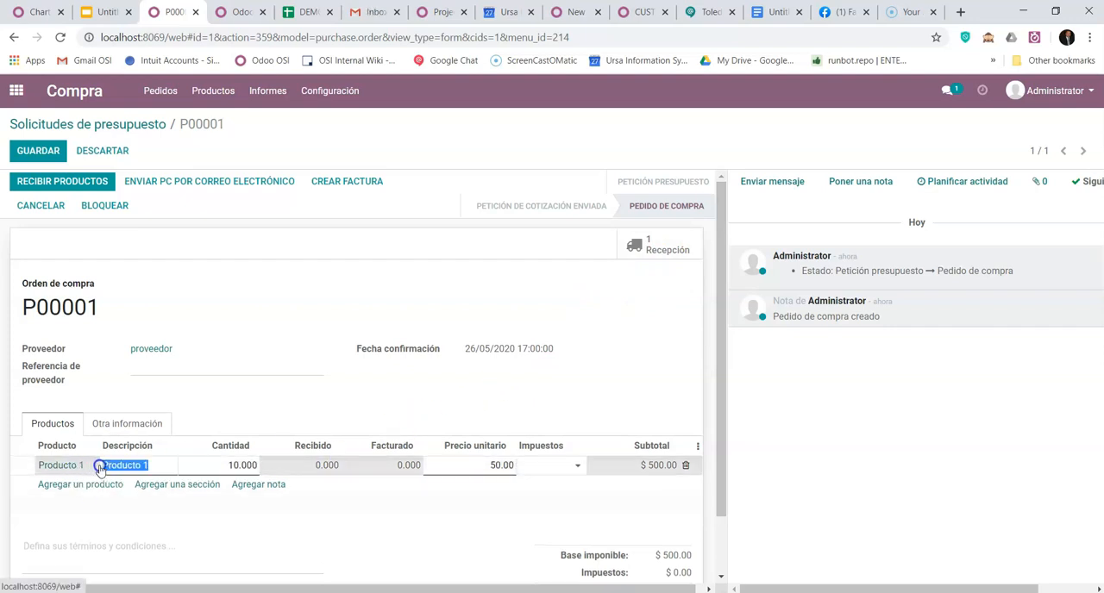
pyautogui.click(47, 465)
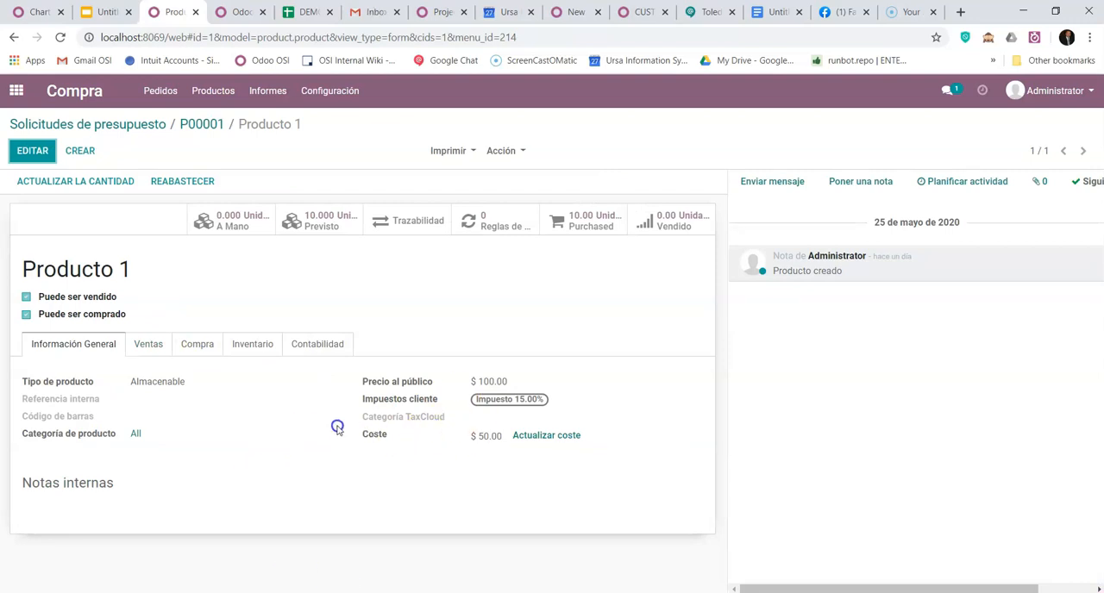
pyautogui.click(137, 438)
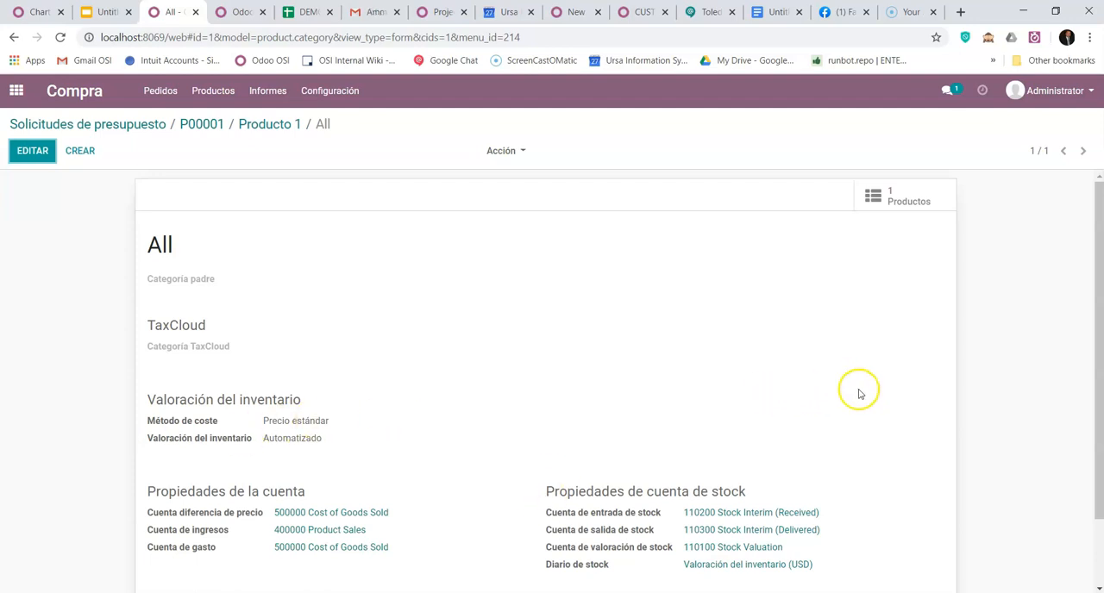
pyautogui.scroll(-1, 860, 398)
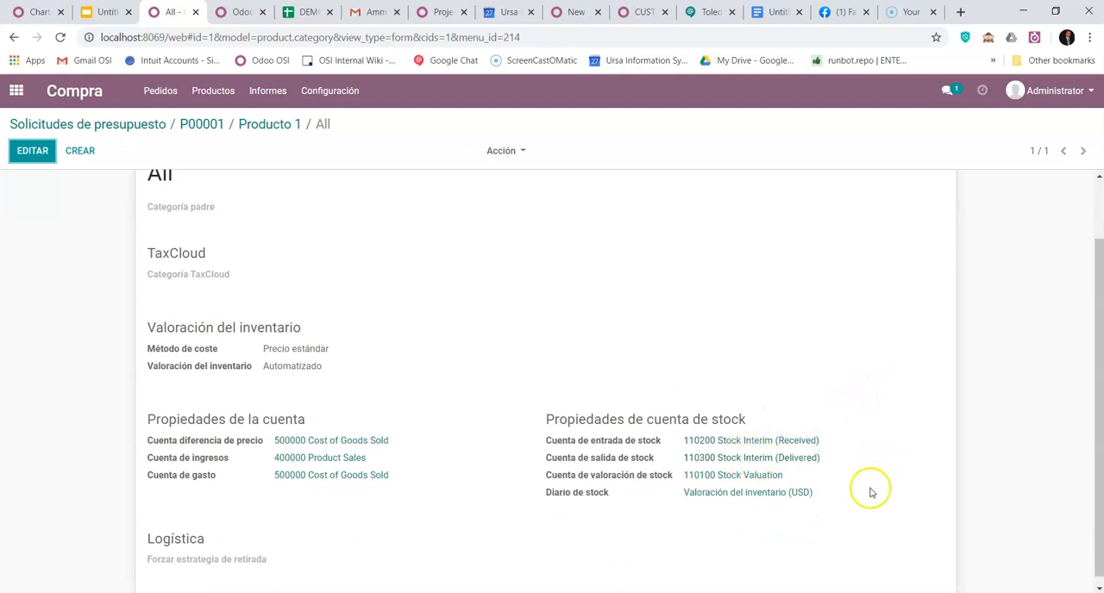
pyautogui.scroll(-1, 916, 447)
pyautogui.scroll(1, 916, 447)
pyautogui.scroll(-1, 916, 446)
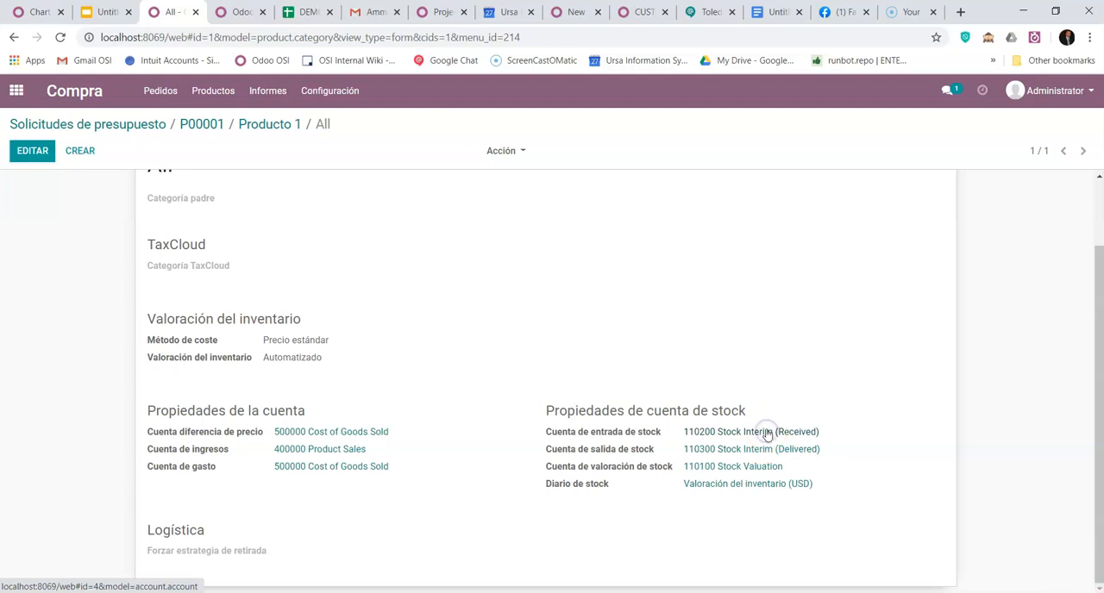
# - Change the category's stock input account, Stock Interim (Received), to type Gastos with code 610200, and save it
pyautogui.click(764, 435)
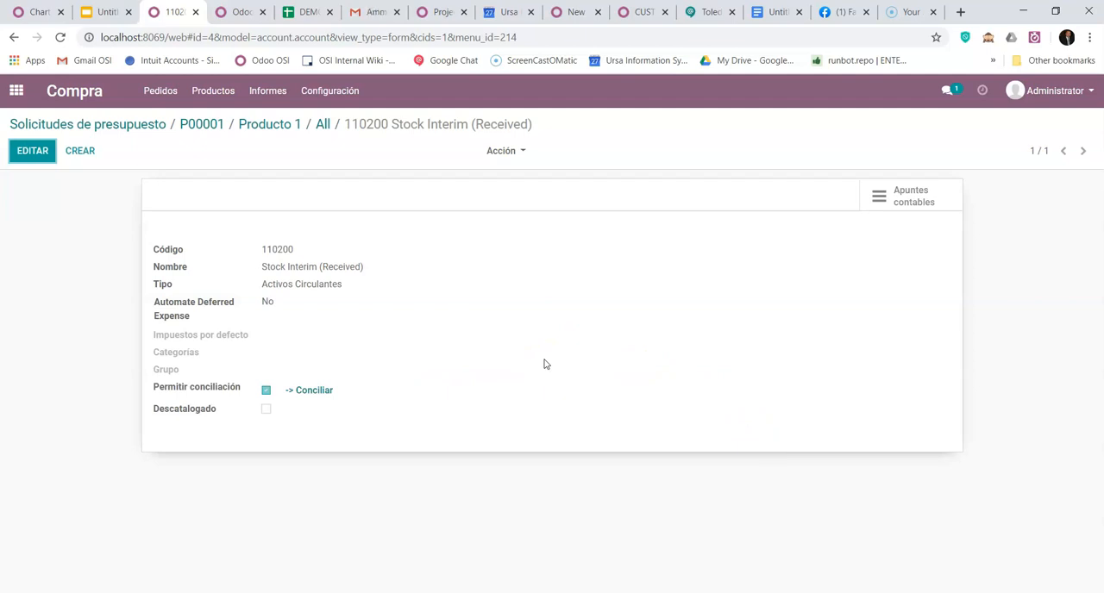
pyautogui.click(45, 160)
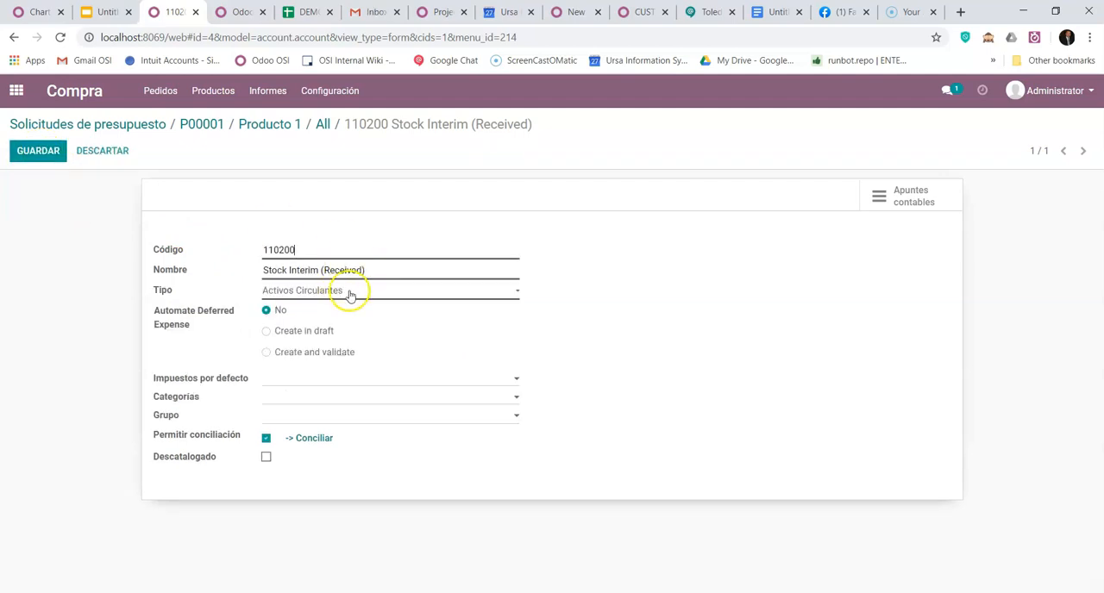
pyautogui.click(352, 292)
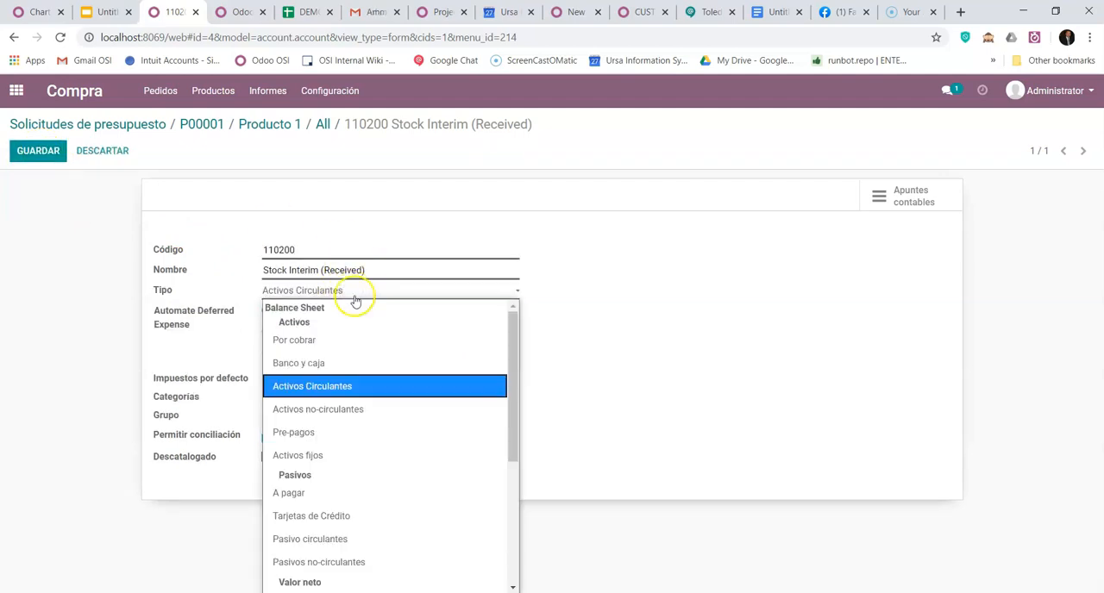
pyautogui.scroll(-5, 374, 438)
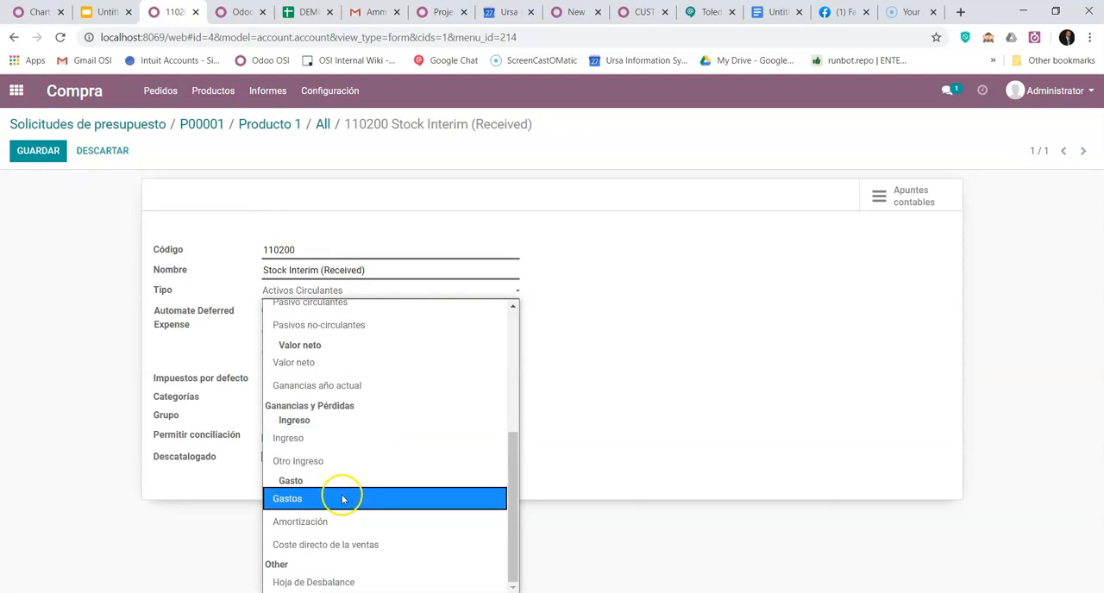
pyautogui.click(342, 499)
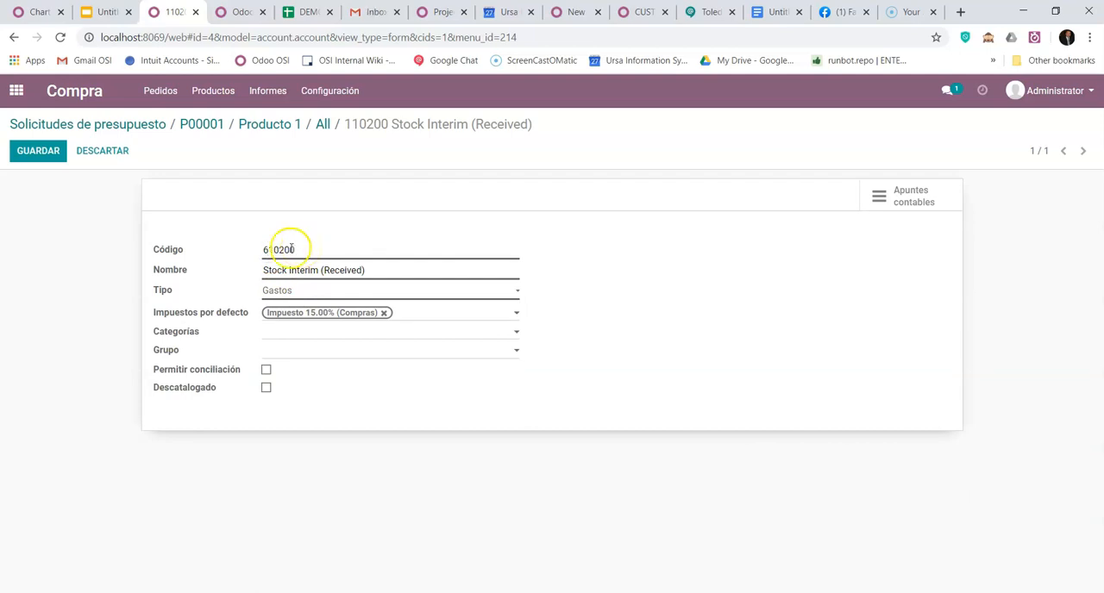
pyautogui.click(35, 152)
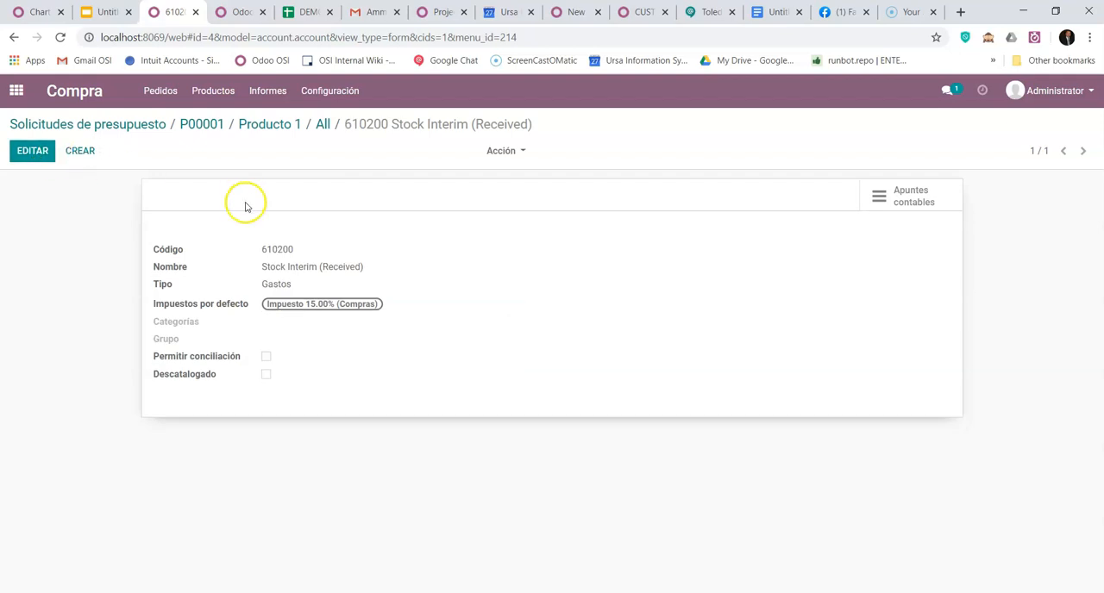
# - Change the stock output account, Stock Interim (Delivered), to type Gastos with code 610300, save it, and return to the All category
pyautogui.click(326, 126)
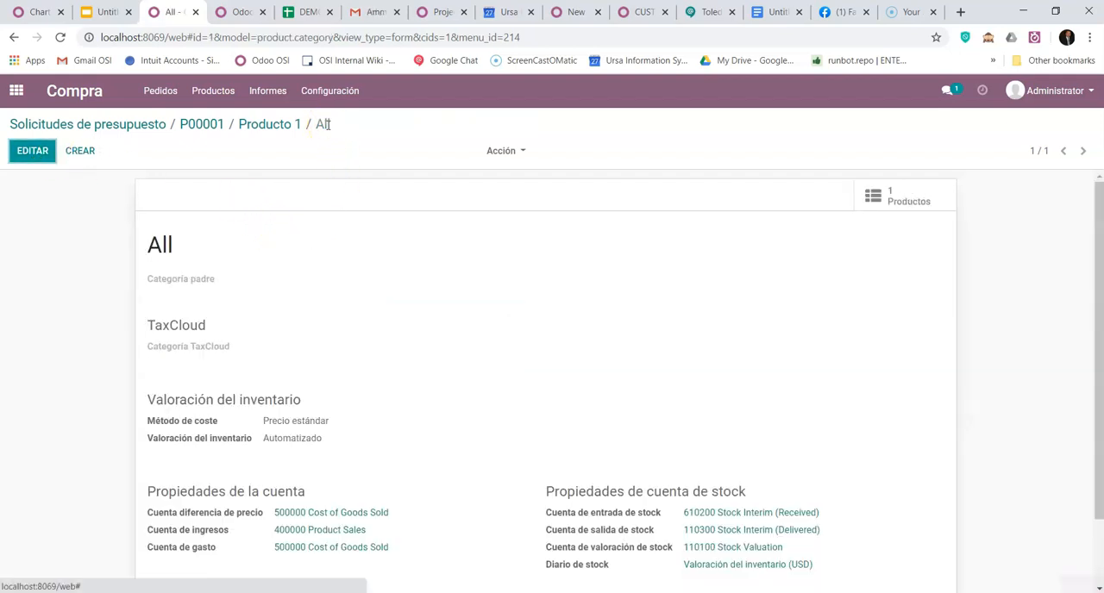
pyautogui.click(748, 530)
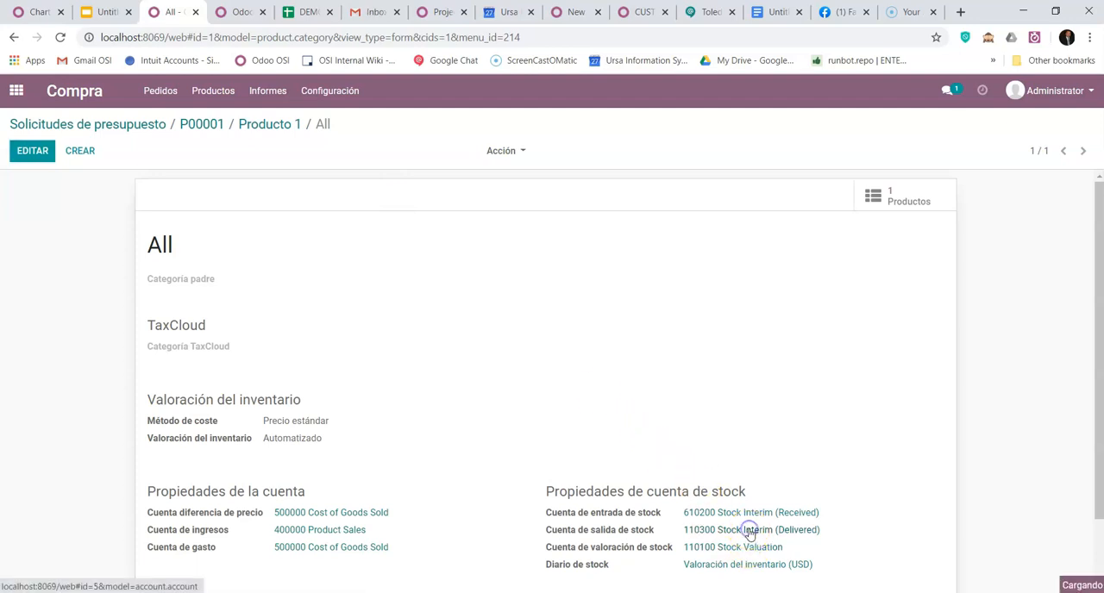
pyautogui.click(31, 152)
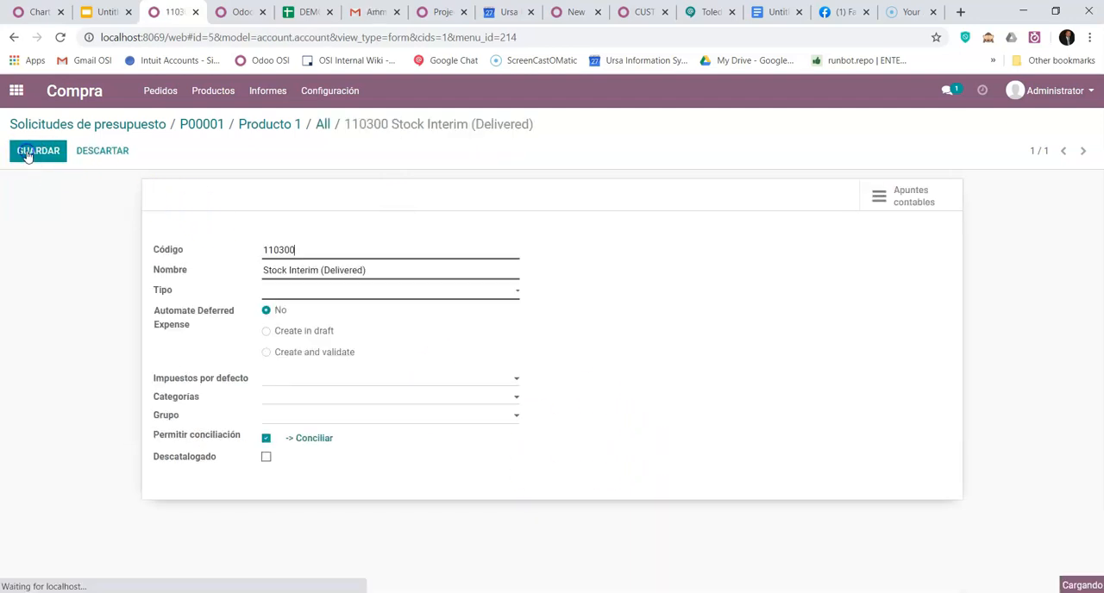
pyautogui.click(361, 292)
pyautogui.scroll(-5, 362, 470)
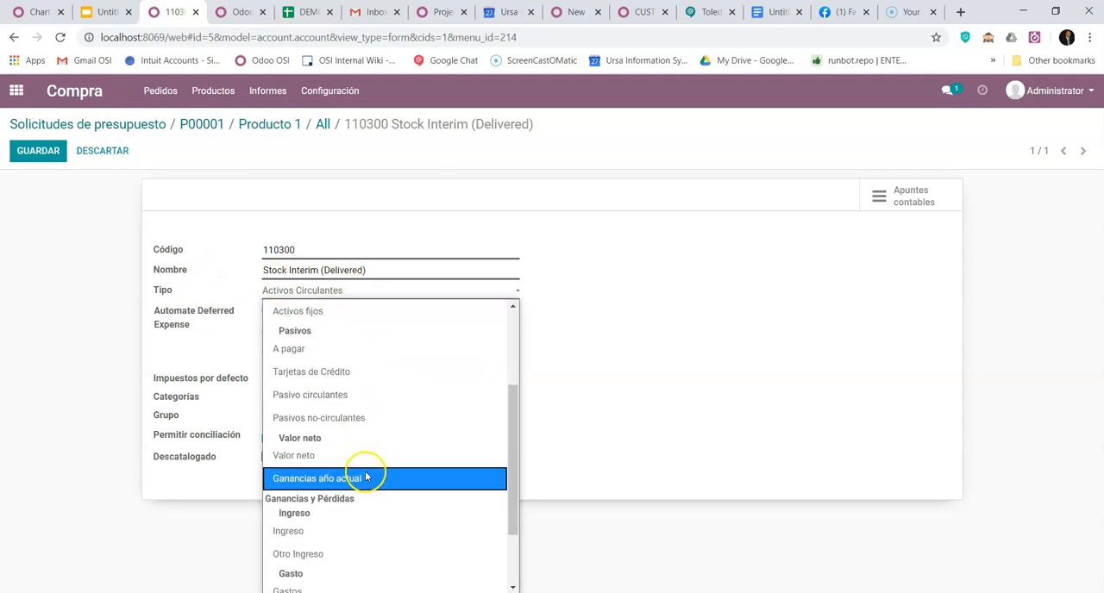
pyautogui.click(287, 498)
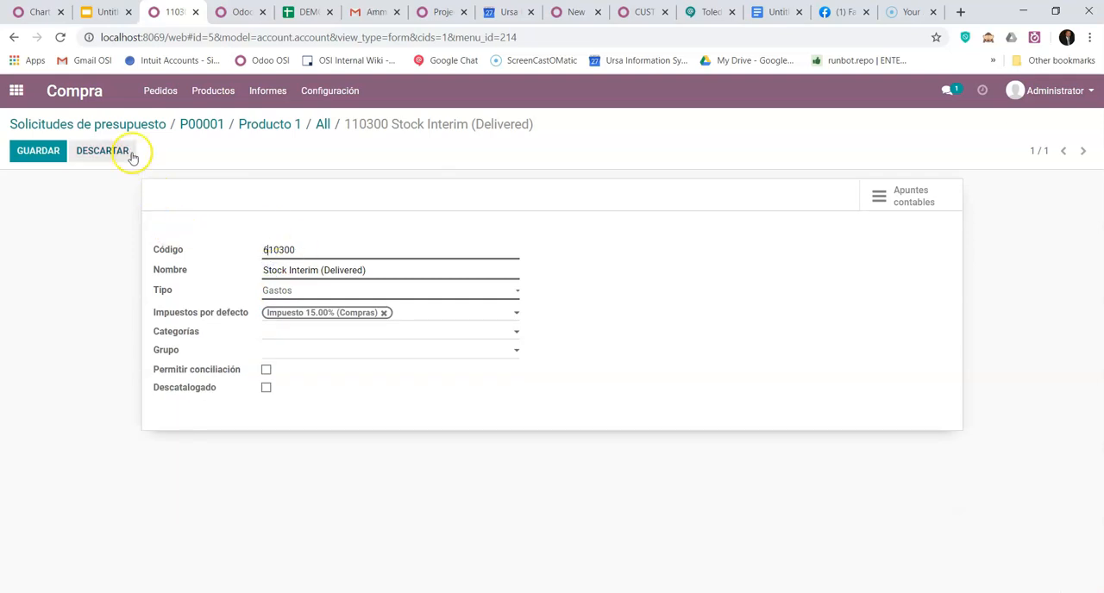
pyautogui.click(49, 153)
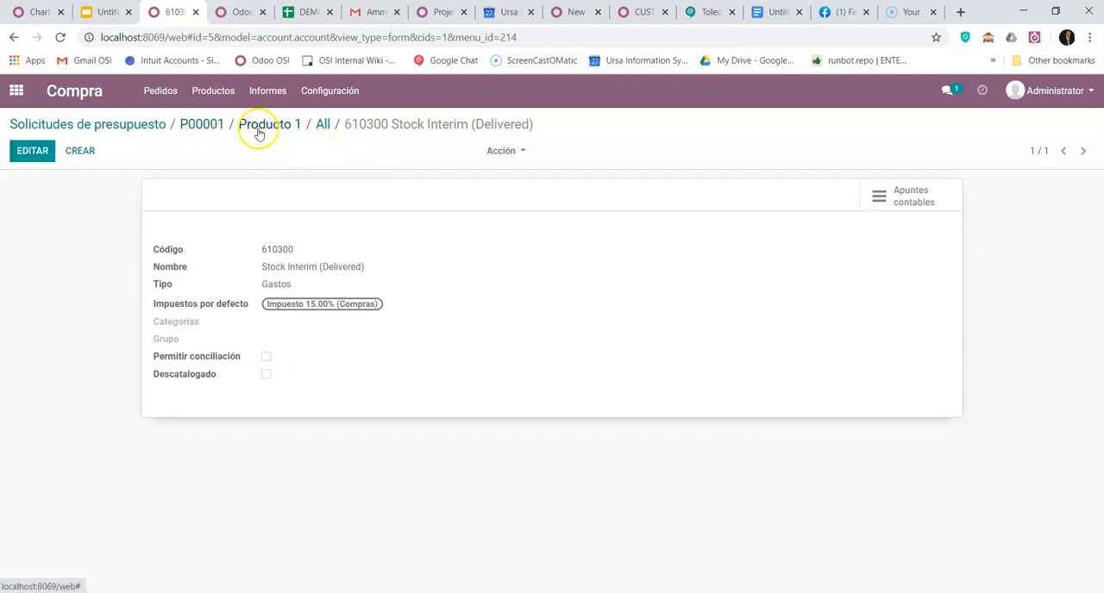
pyautogui.doubleClick(276, 284)
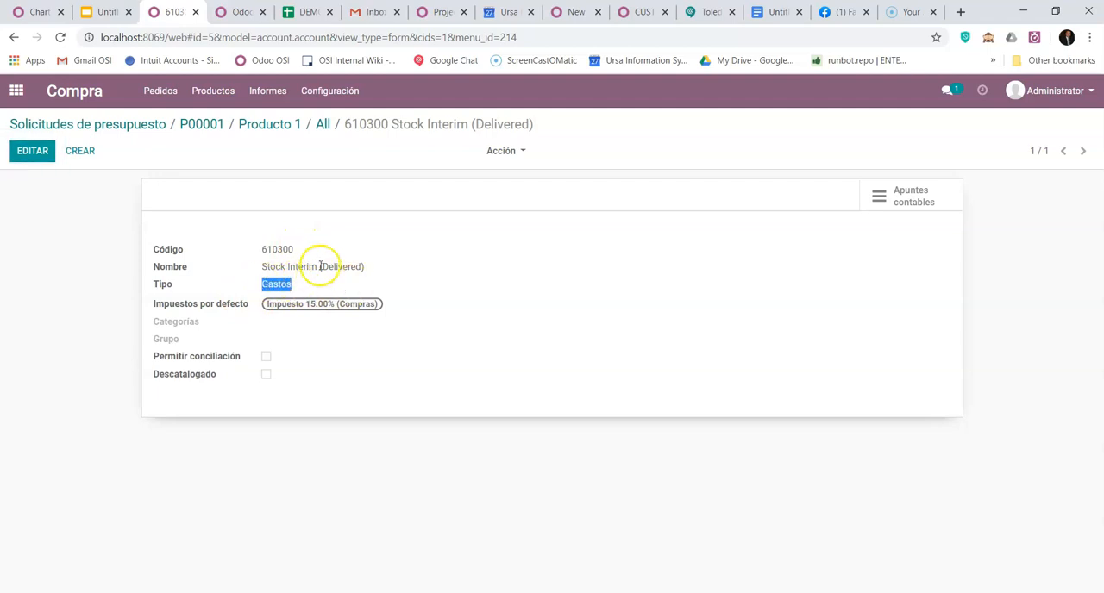
pyautogui.click(322, 124)
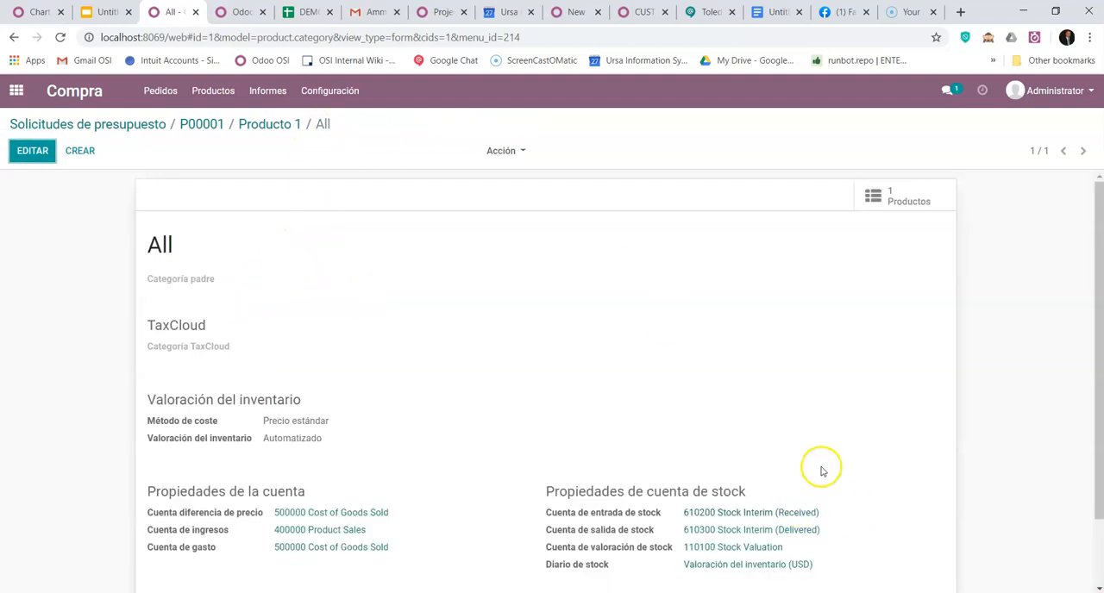
# - Return to purchase order P00001, open its receipt and validate it, applying the immediate transfer of all quantities
pyautogui.scroll(-1, 820, 468)
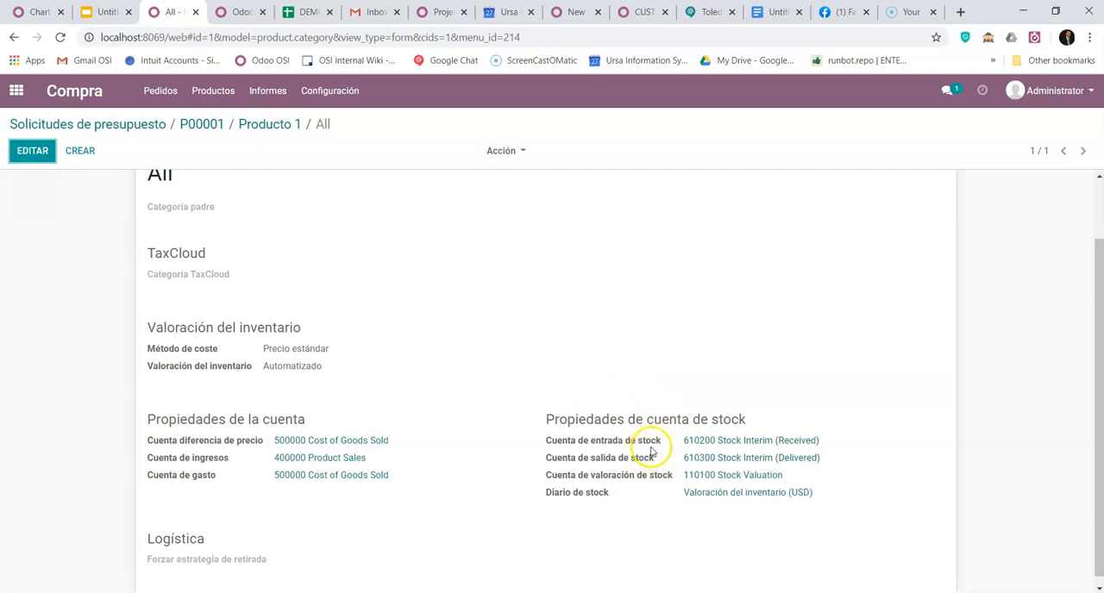
pyautogui.moveTo(653, 450)
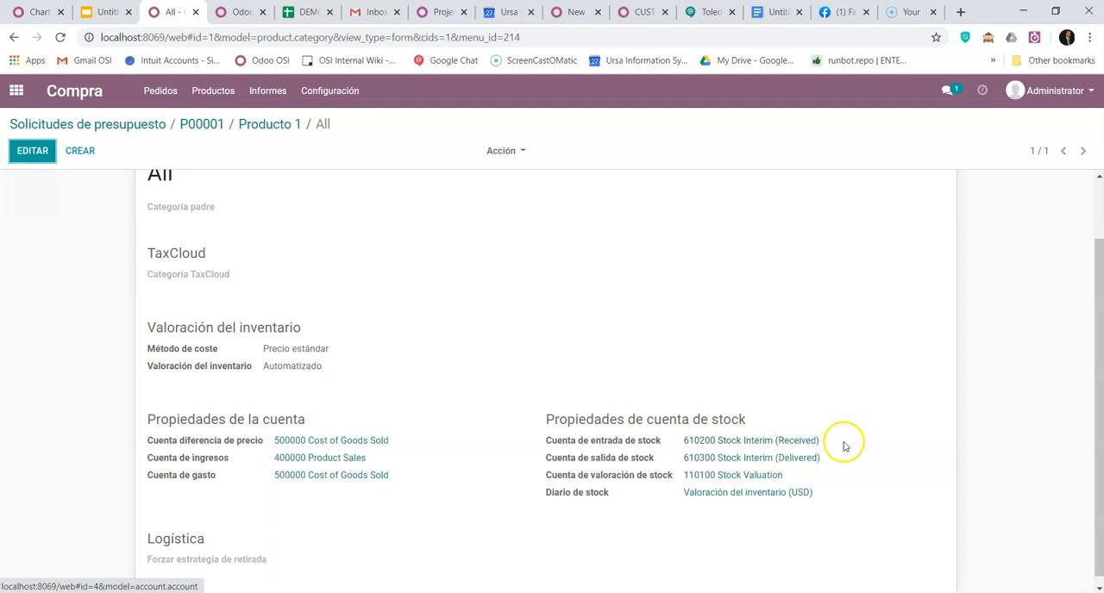
pyautogui.scroll(2, 858, 449)
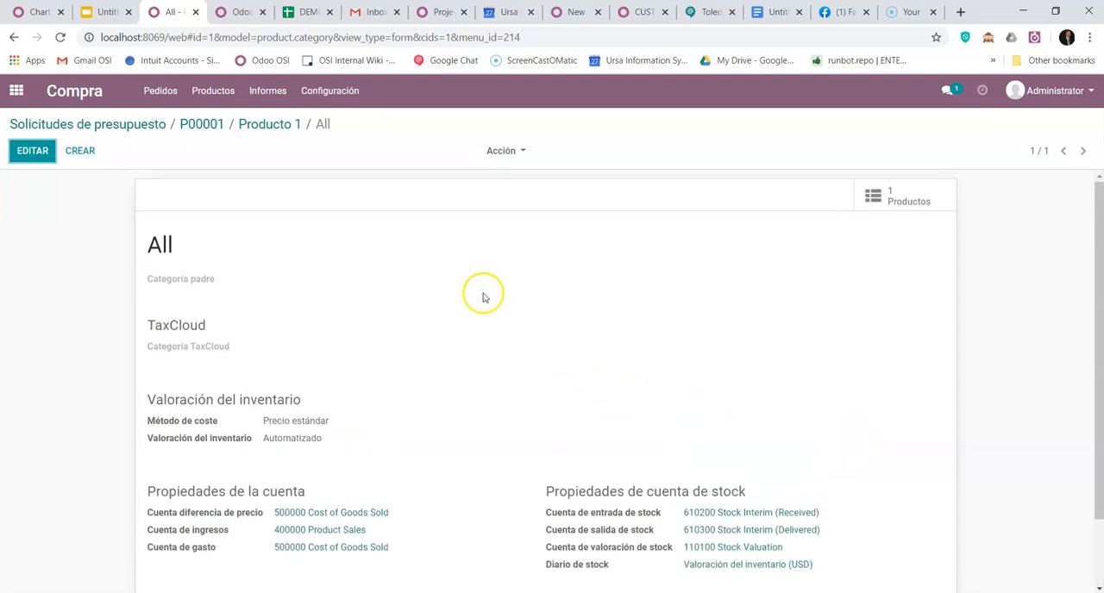
pyautogui.click(214, 124)
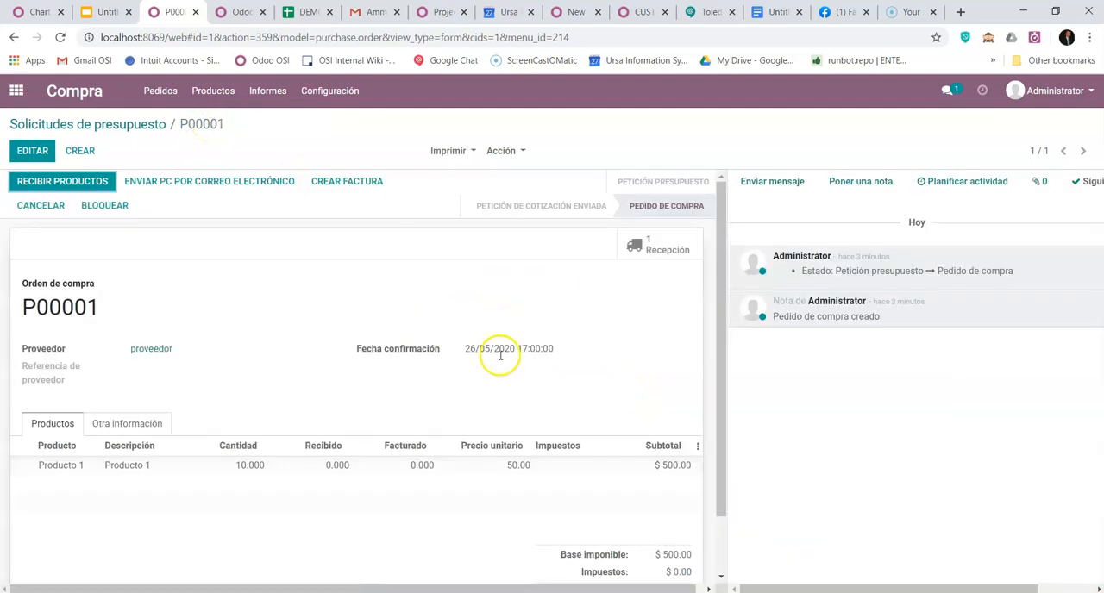
pyautogui.click(645, 245)
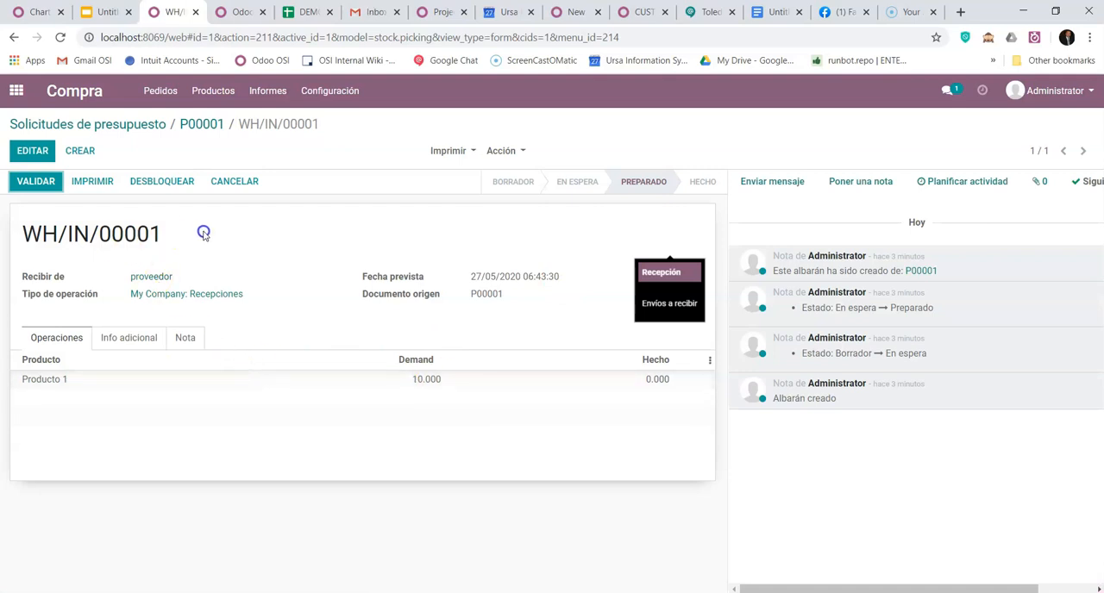
pyautogui.click(40, 183)
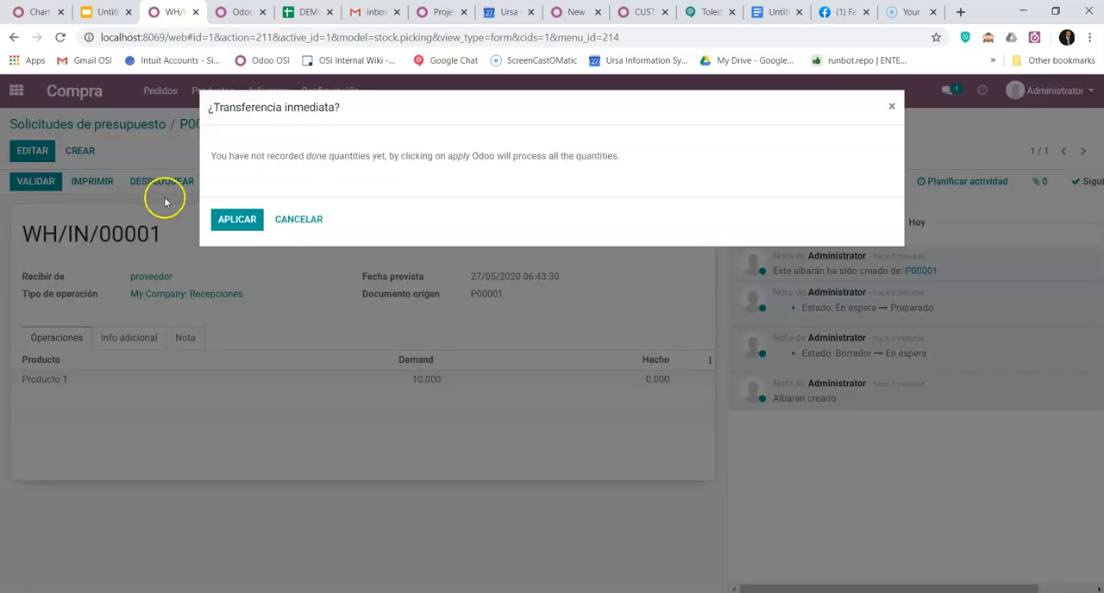
pyautogui.click(235, 219)
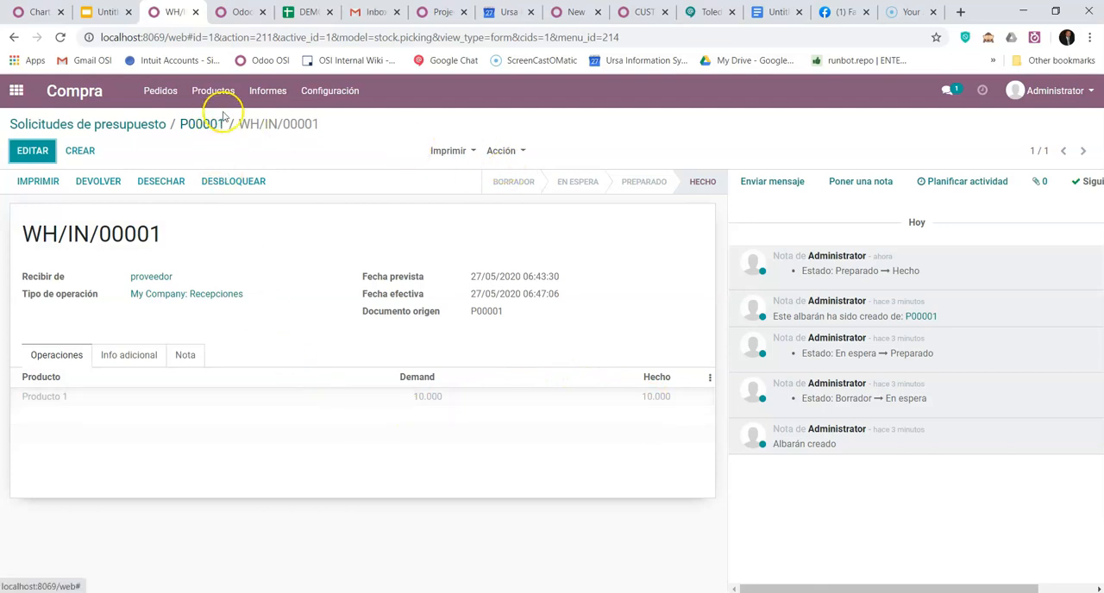
# - Open the accounting journal entries and view the stock valuation entry for receipt WH/IN/00001 of Producto 1
pyautogui.click(231, 12)
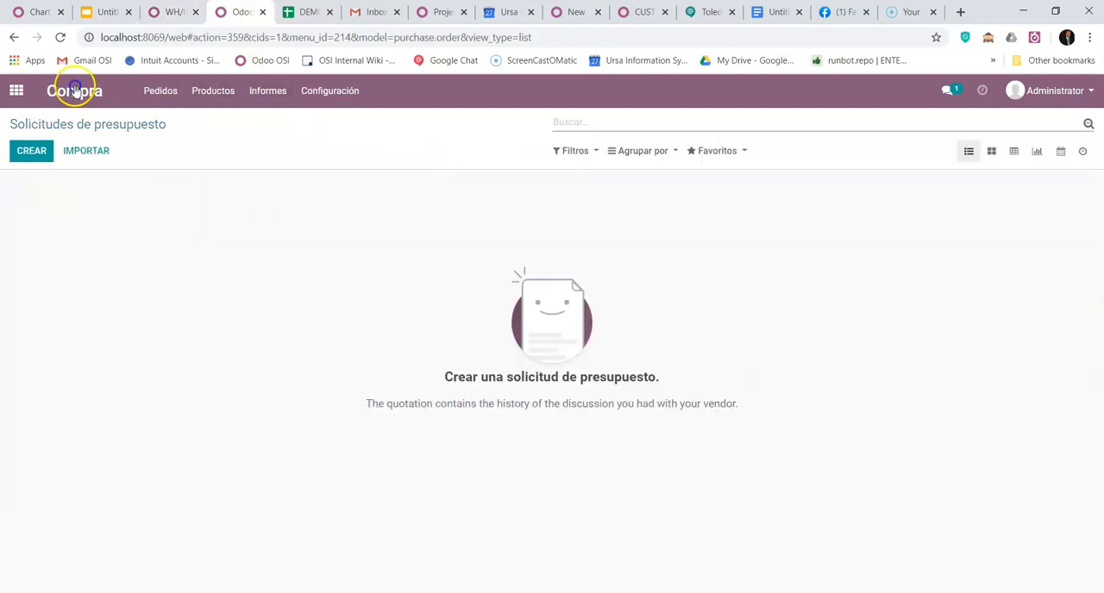
pyautogui.click(16, 89)
pyautogui.click(787, 264)
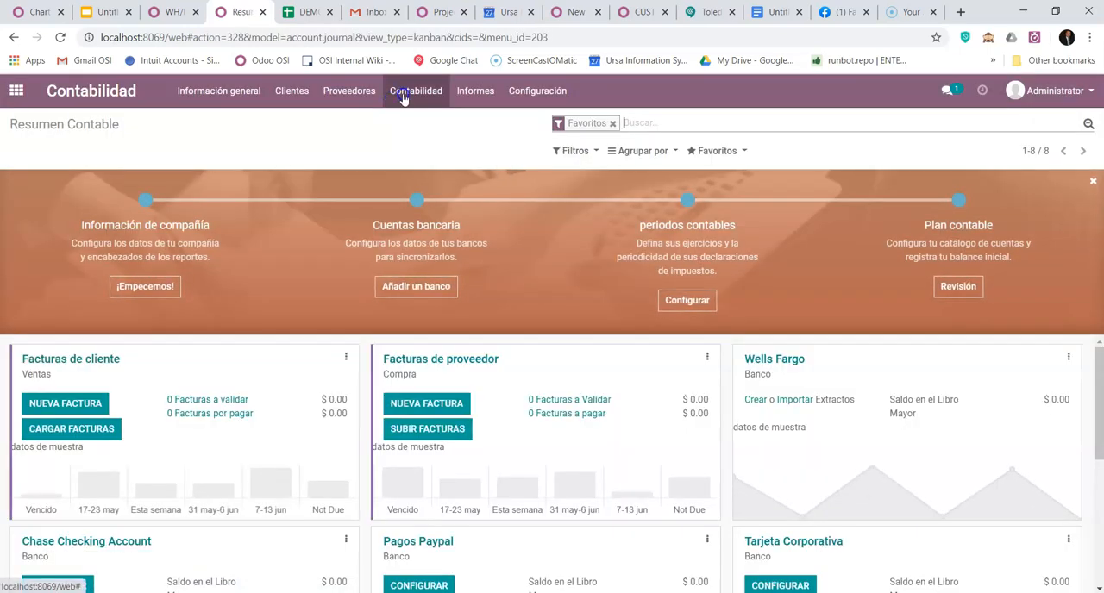
pyautogui.click(416, 90)
pyautogui.click(420, 138)
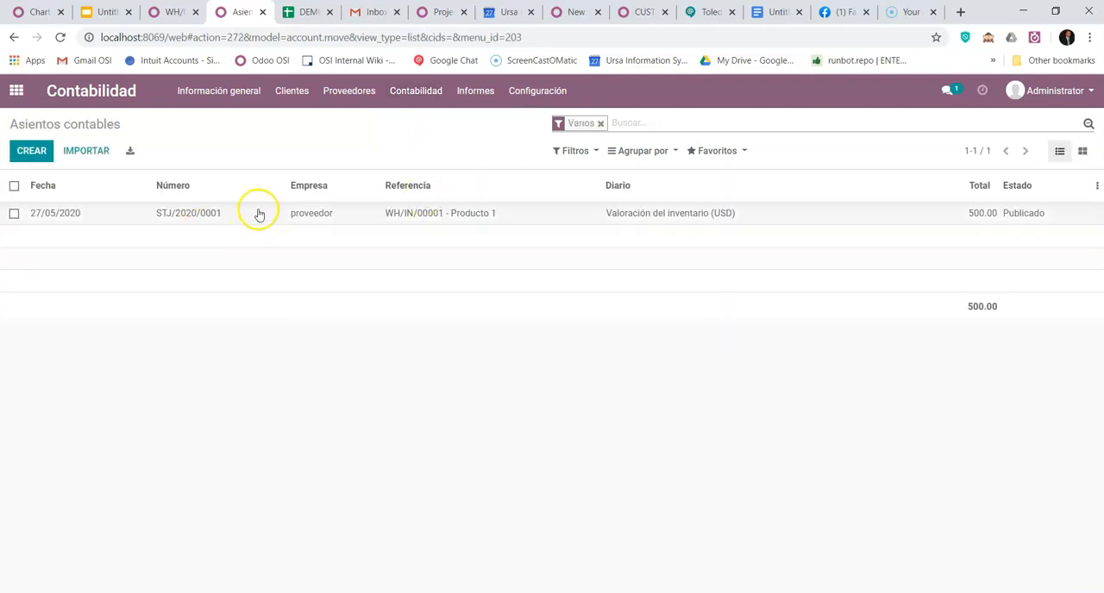
pyautogui.click(219, 216)
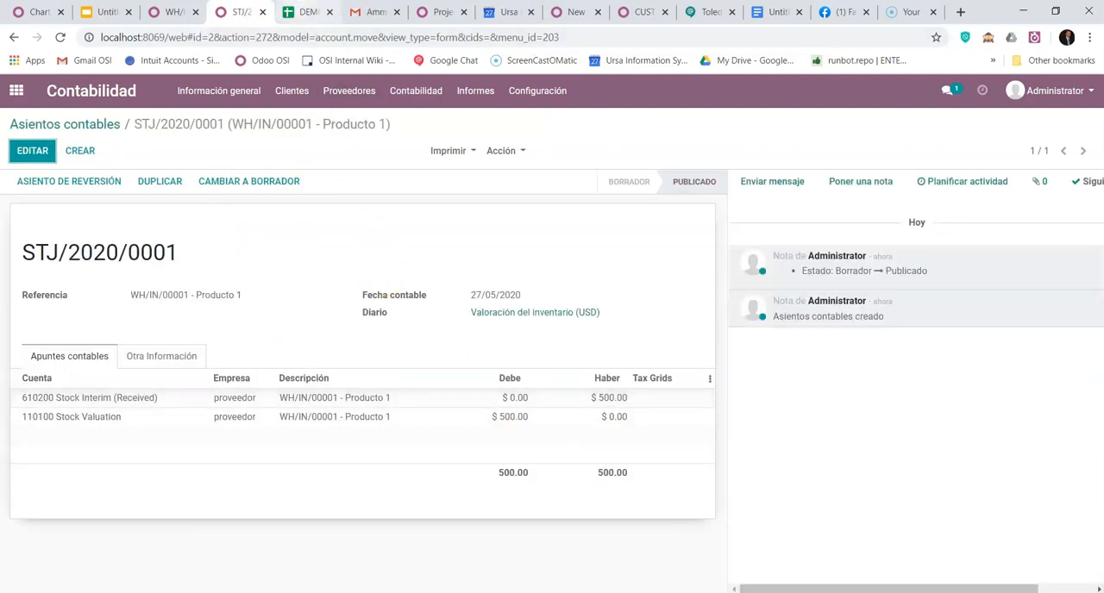
# - Switch to the Google Sheets demo and enter 1 for Recepcion Producto (Compra) in cell B6 of the Venta / Entrega (CONTINENTAL) sheet
pyautogui.click(306, 12)
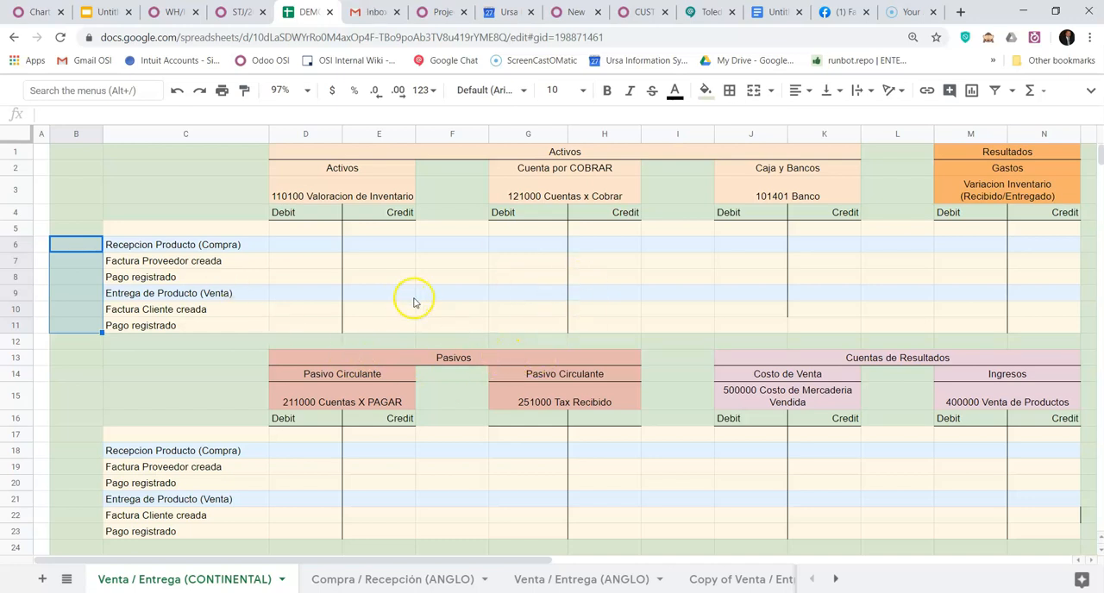
pyautogui.click(85, 251)
pyautogui.write('1')
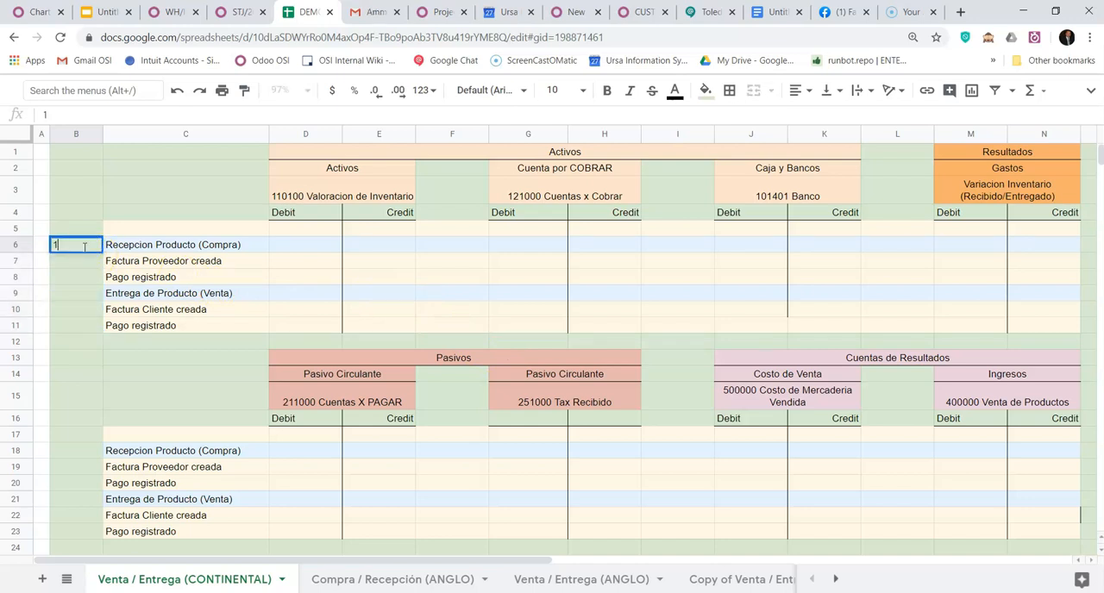
pyautogui.press('Return')
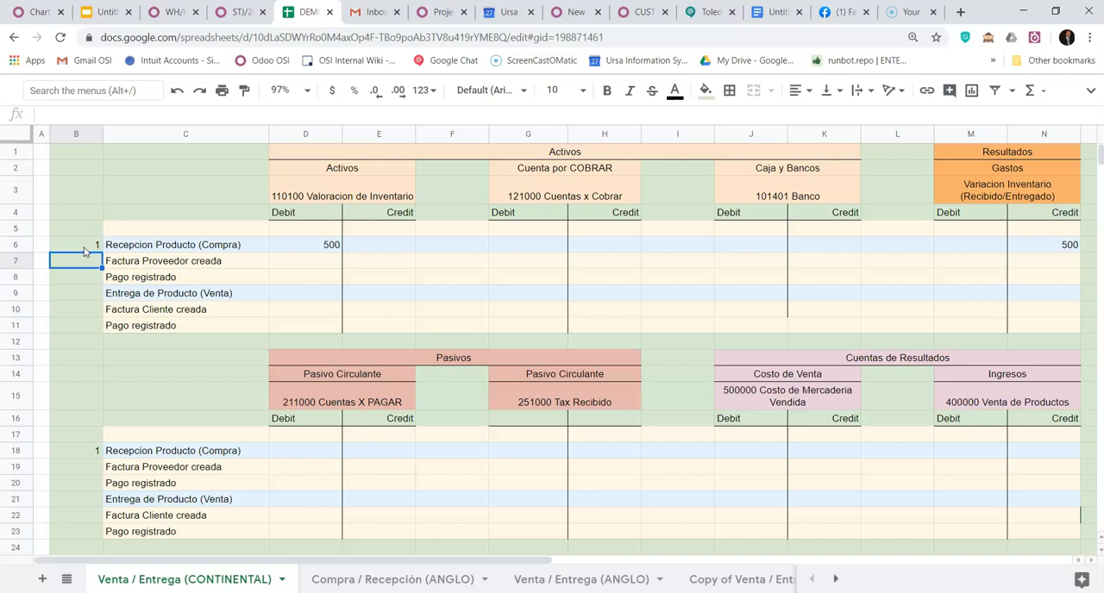
# - Examine the reception row's debit and credit and the Gastos account heading, and compare them with the Odoo journal entry and receipt
pyautogui.click(85, 251)
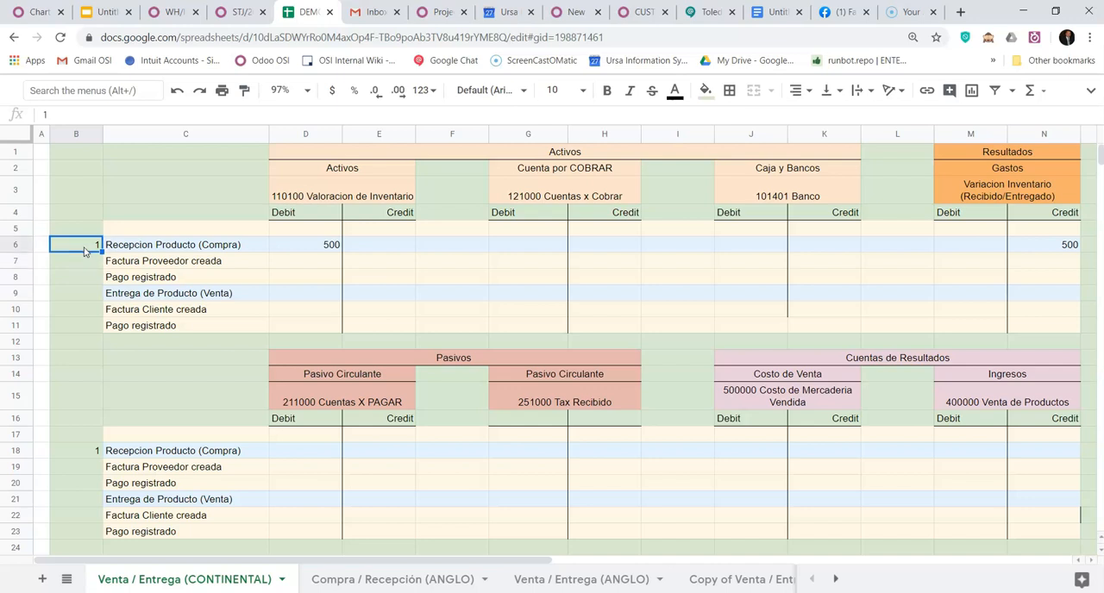
pyautogui.press('Right')
pyautogui.press('Right')
pyautogui.press('Right')
pyautogui.press('Left')
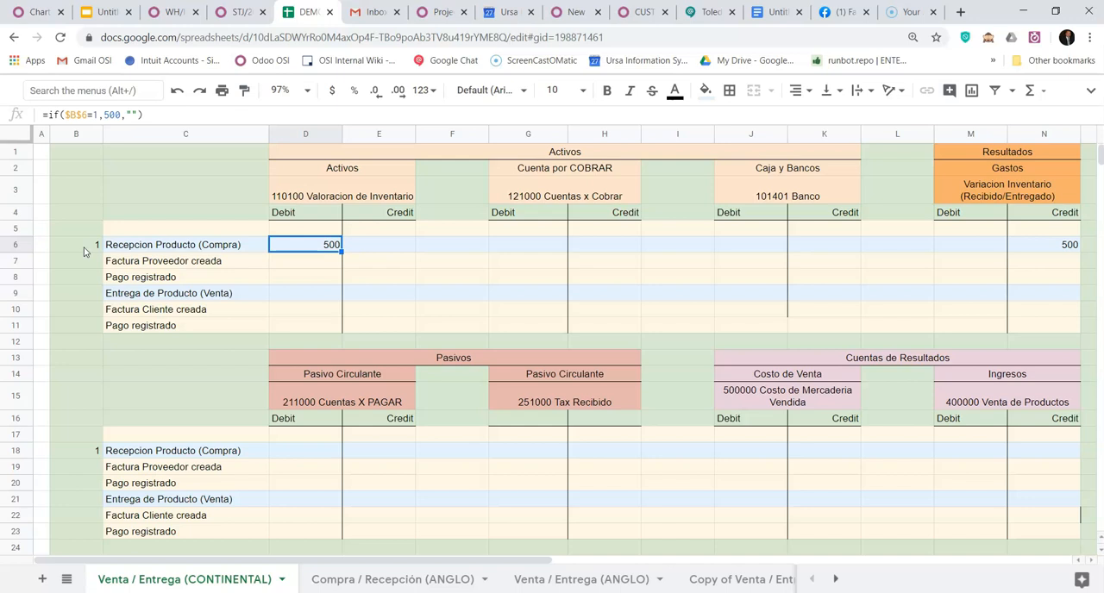
pyautogui.press('Right')
pyautogui.press('Right')
pyautogui.press('Right')
pyautogui.press('Right')
pyautogui.press('Right')
pyautogui.press('Right')
pyautogui.press('Right')
pyautogui.press('Right')
pyautogui.press('Right')
pyautogui.press('Right')
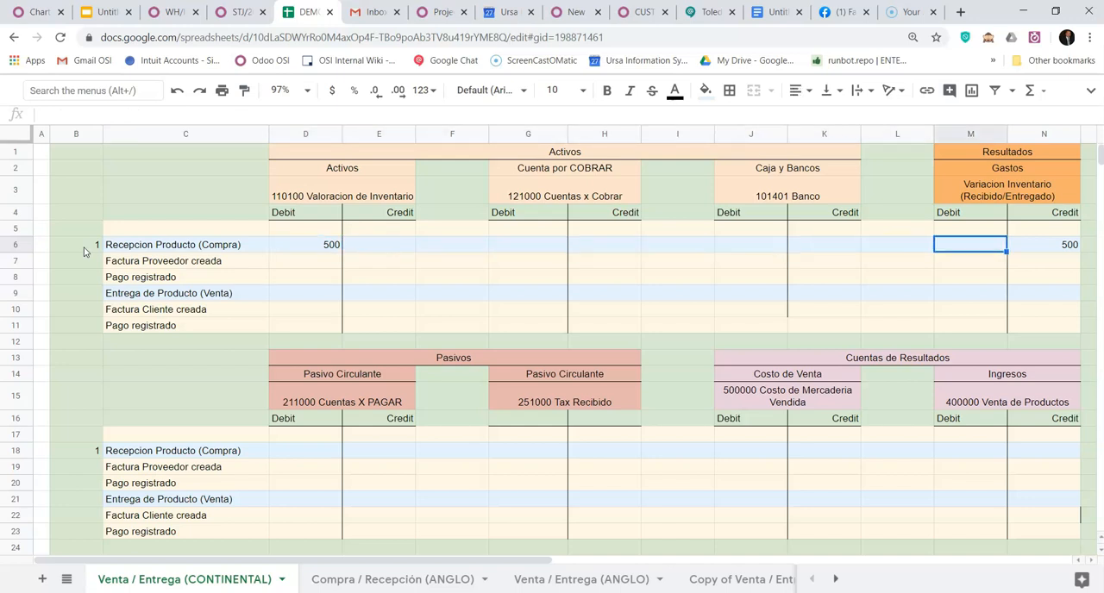
pyautogui.press('Up')
pyautogui.press('Up')
pyautogui.press('Up')
pyautogui.press('Up')
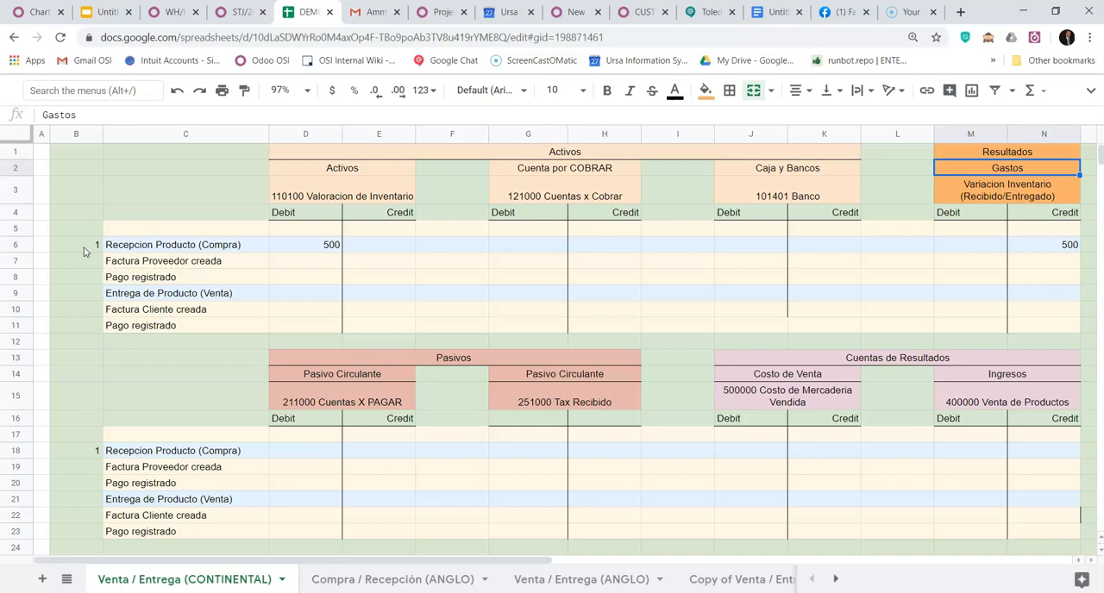
pyautogui.press('Up')
pyautogui.press('Down')
pyautogui.press('Down')
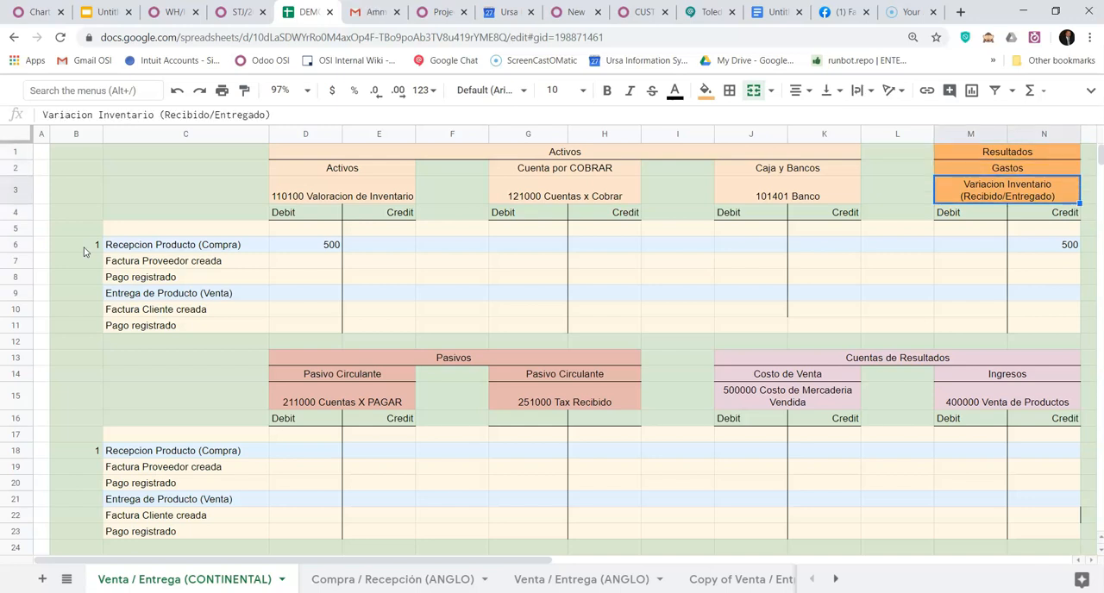
pyautogui.press('Down')
pyautogui.press('Down')
pyautogui.press('Down')
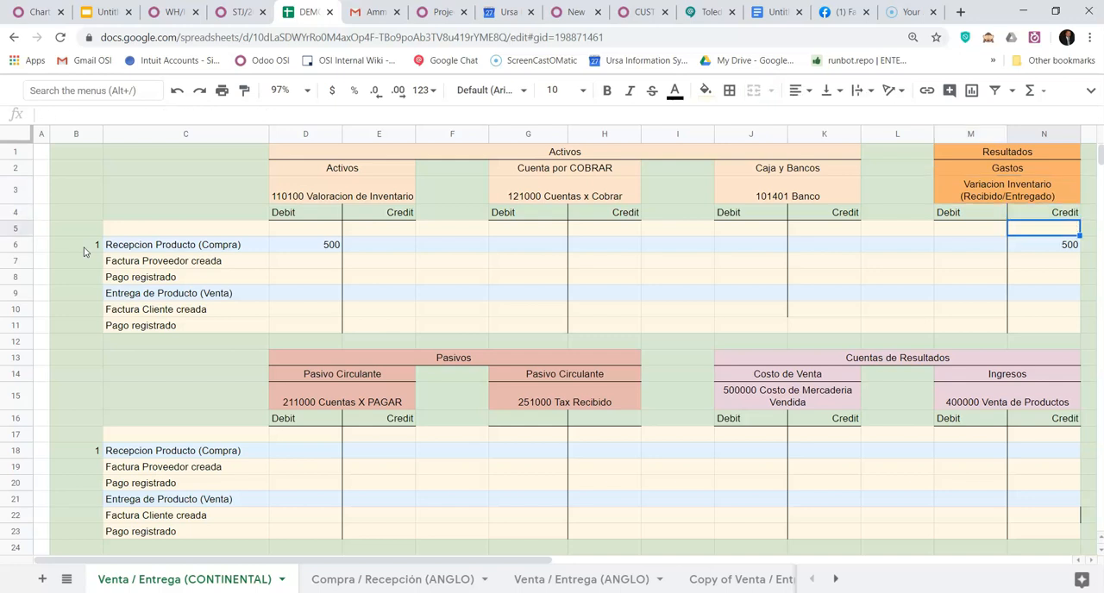
pyautogui.press('Up')
pyautogui.press('Up')
pyautogui.press('Up')
pyautogui.press('Up')
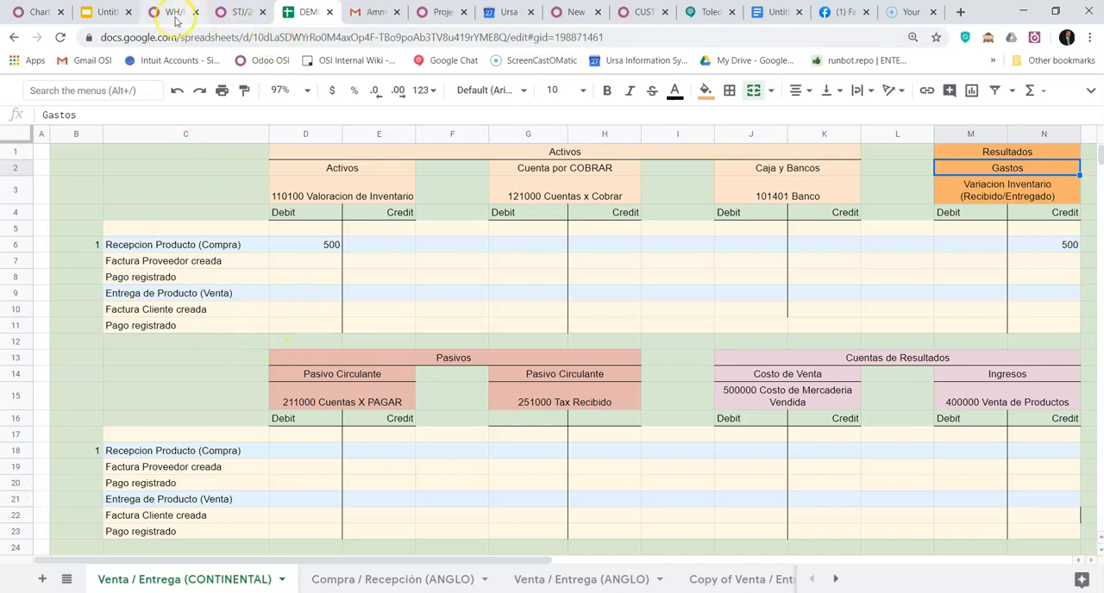
pyautogui.click(242, 12)
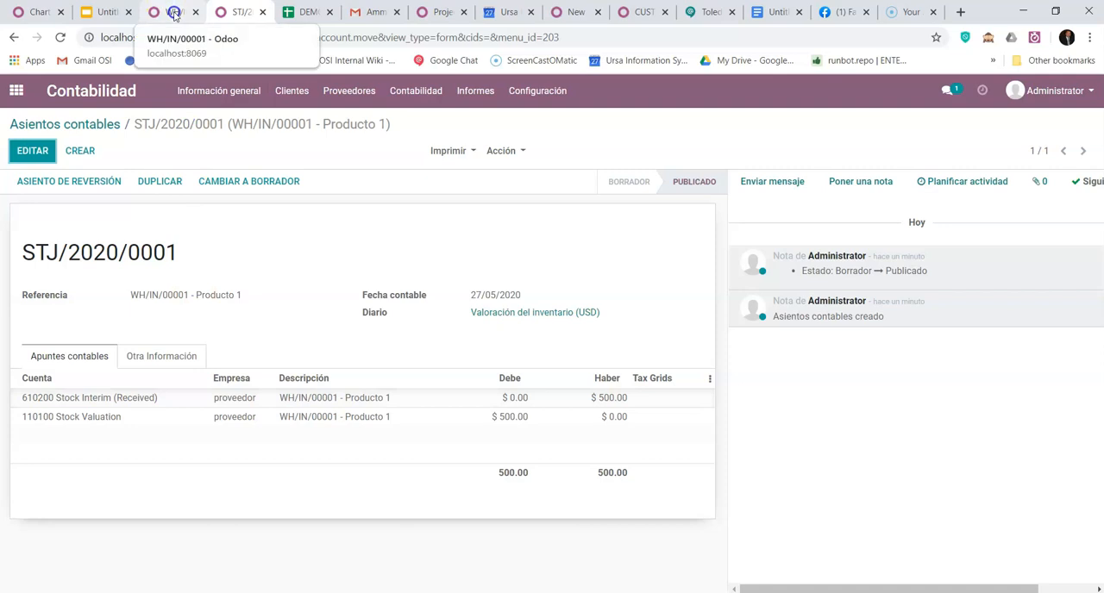
pyautogui.click(174, 15)
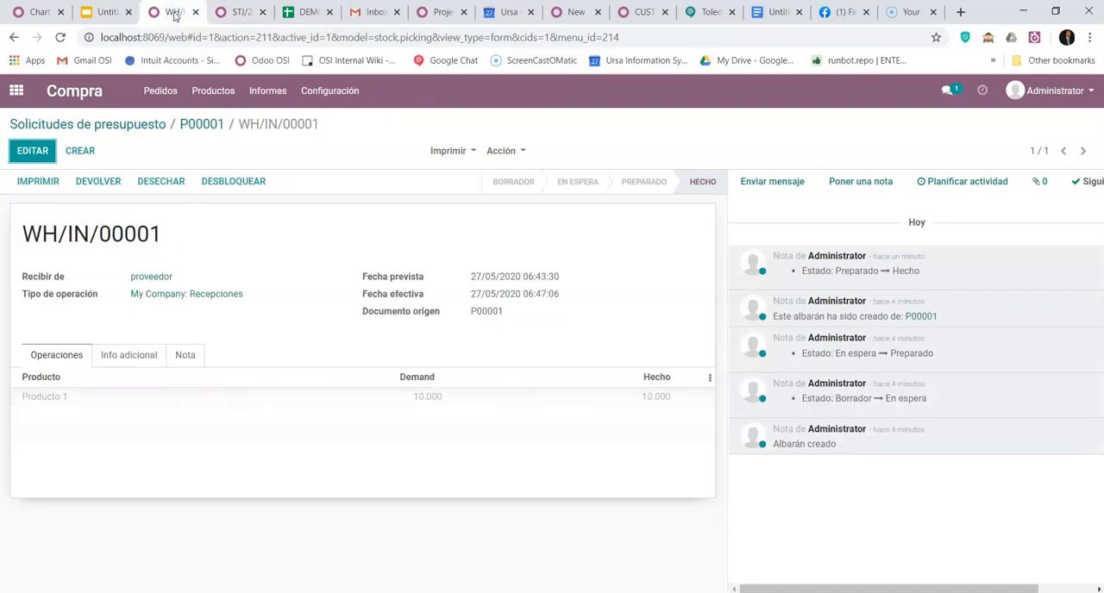
# - In the Compra / Recepción (ANGLO) sheet, set Factura Proveedor creada and Pago registrado to 0 in cells B7 and B8
pyautogui.click(297, 13)
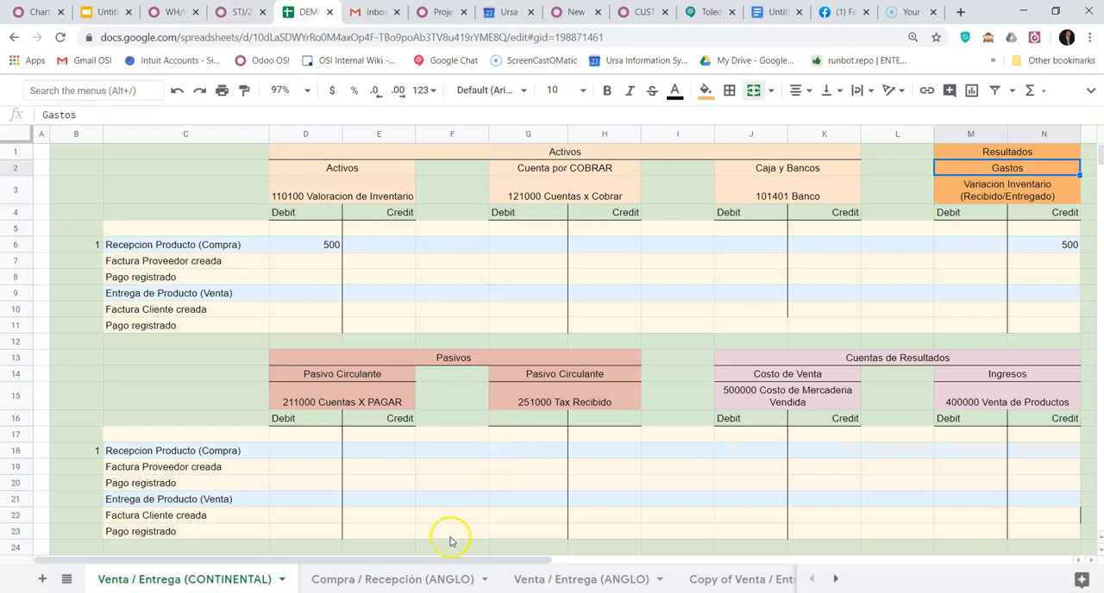
pyautogui.click(387, 578)
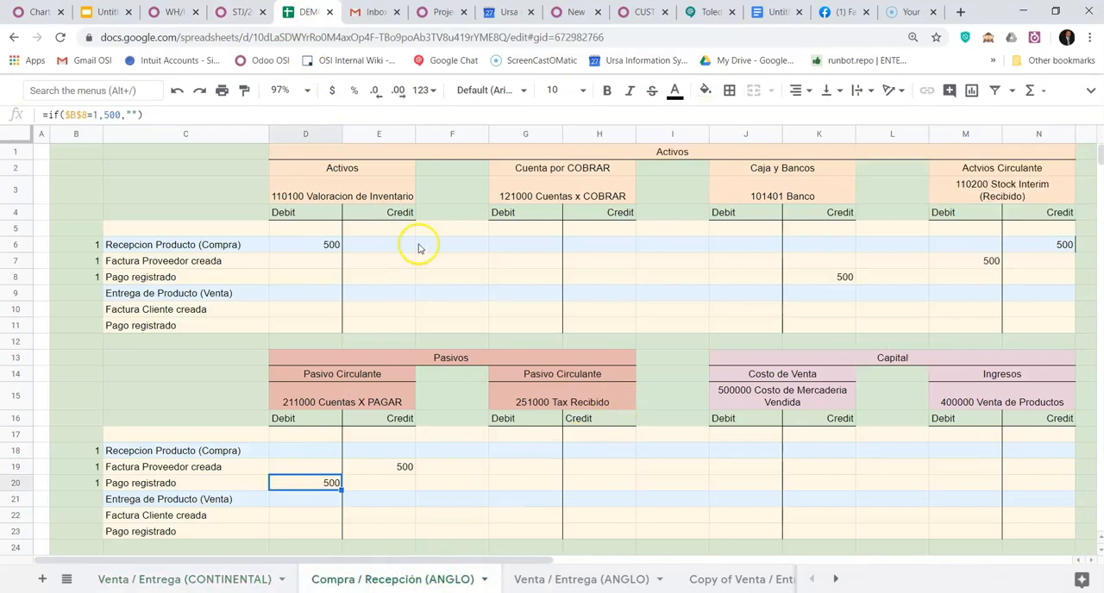
pyautogui.click(95, 262)
pyautogui.write('0')
pyautogui.press('Return')
pyautogui.write('0')
pyautogui.press('Return')
# - Examine the ANGLO sheet's reception row, its inventory valuation debit, its Stock Interim (Recibido) credit and that account's type heading
pyautogui.press('Up')
pyautogui.press('Up')
pyautogui.press('Up')
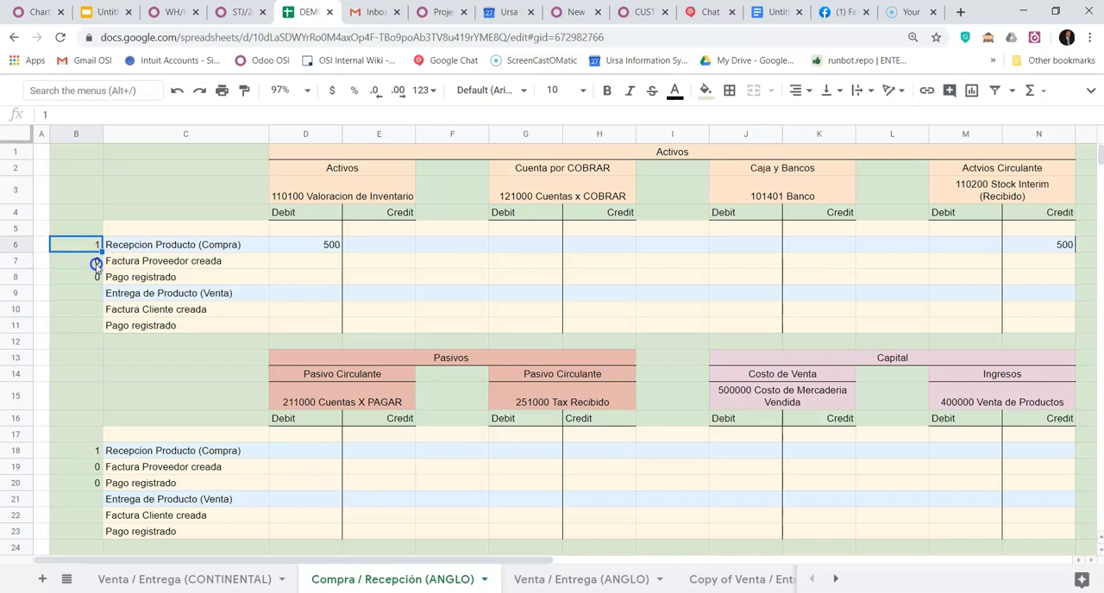
pyautogui.press('Right')
pyautogui.press('Right')
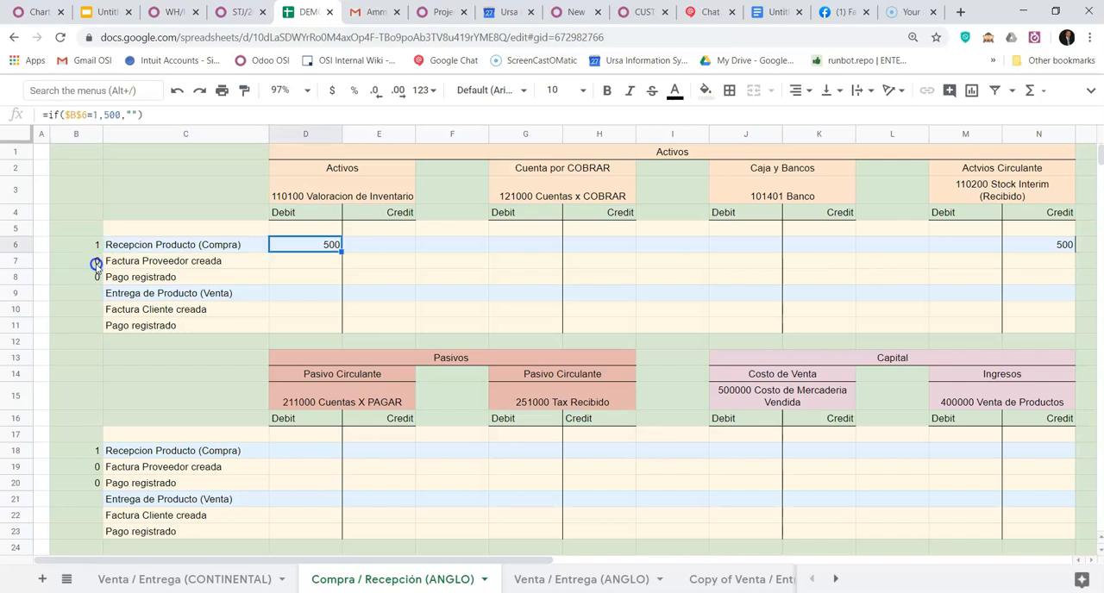
pyautogui.press('Right')
pyautogui.press('Right')
pyautogui.press('Right')
pyautogui.press('Right')
pyautogui.press('Right')
pyautogui.press('Right')
pyautogui.press('Right')
pyautogui.press('Right')
pyautogui.press('Right')
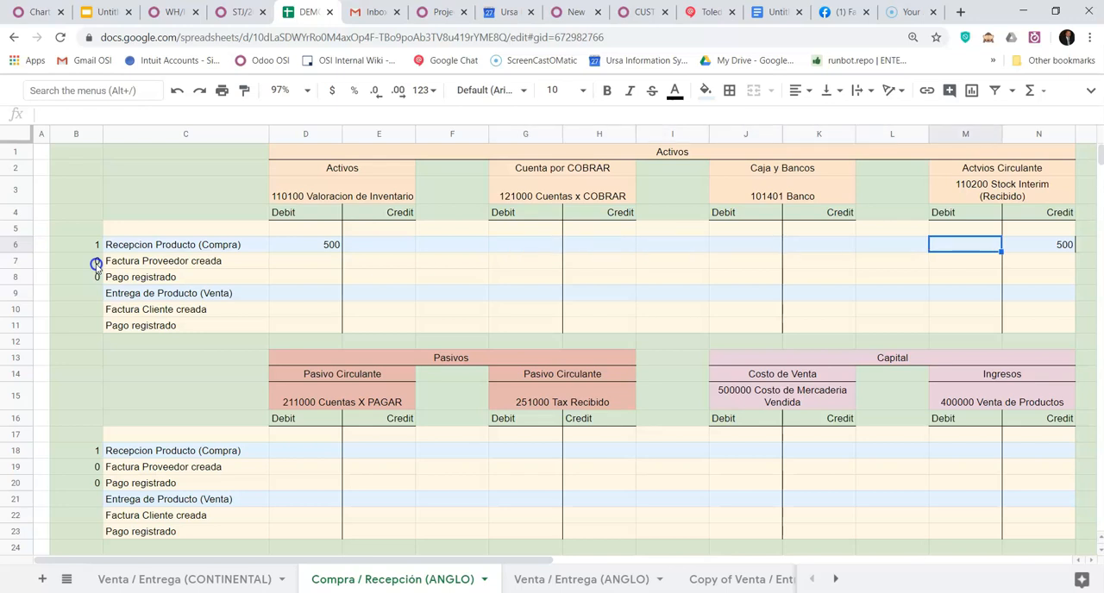
pyautogui.press('Right')
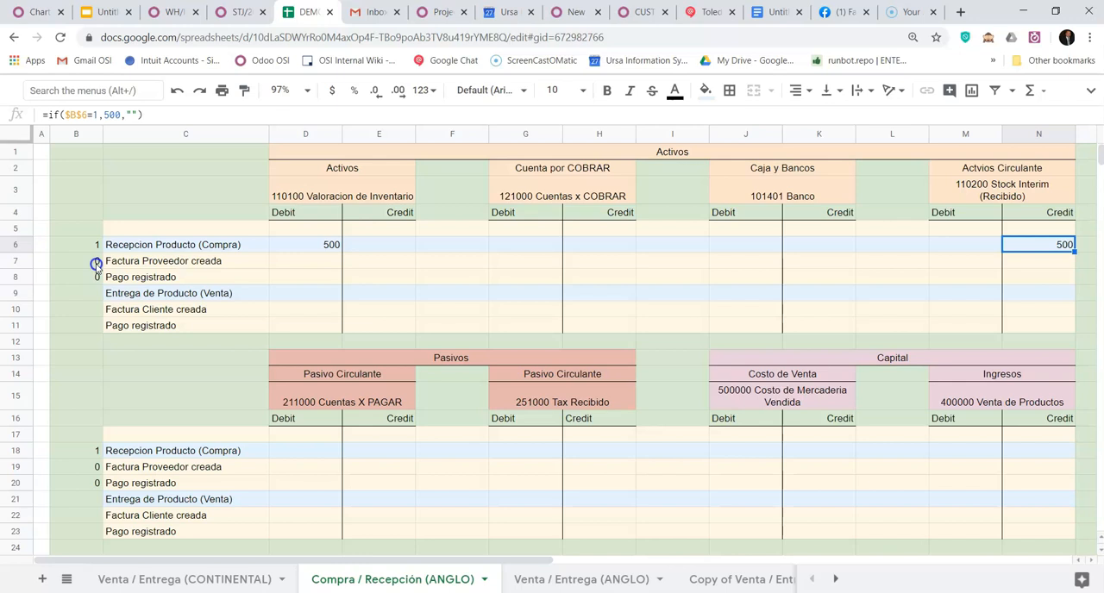
pyautogui.press('Up')
pyautogui.press('Up')
pyautogui.press('Up')
pyautogui.press('Up')
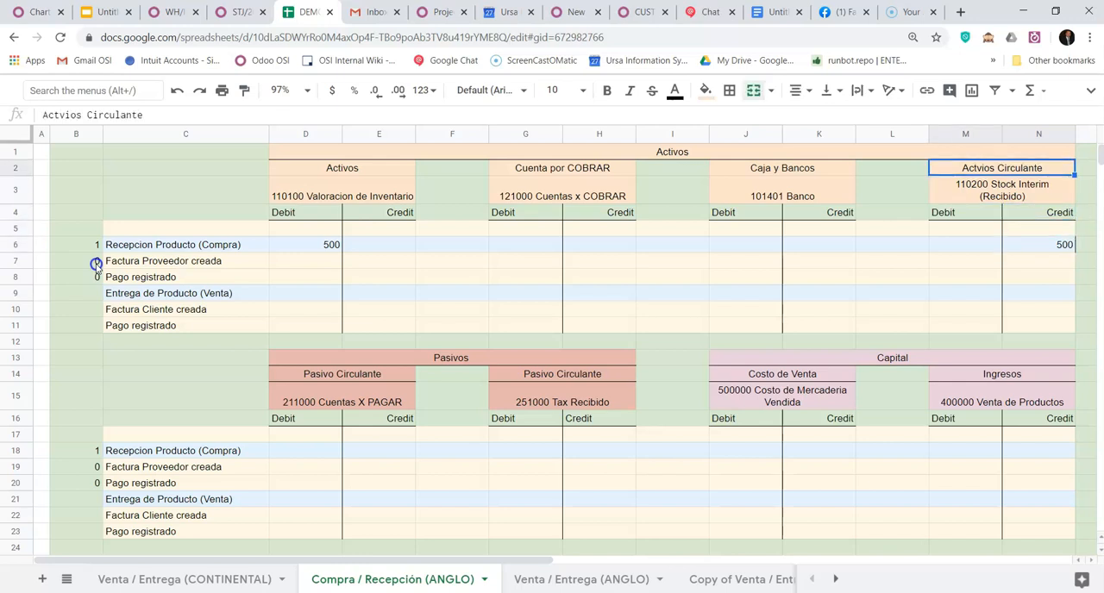
pyautogui.press('Down')
pyautogui.press('Down')
pyautogui.press('Down')
pyautogui.press('Down')
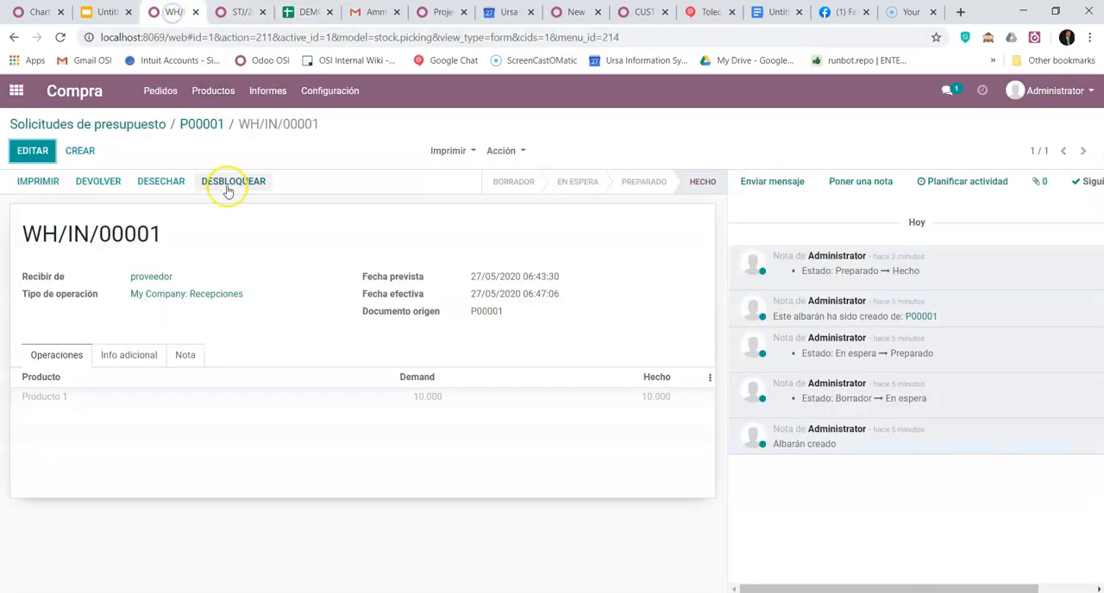
# - Switch back to Odoo, create the vendor bill from purchase order P00001 and display the draft's journal items
pyautogui.click(200, 124)
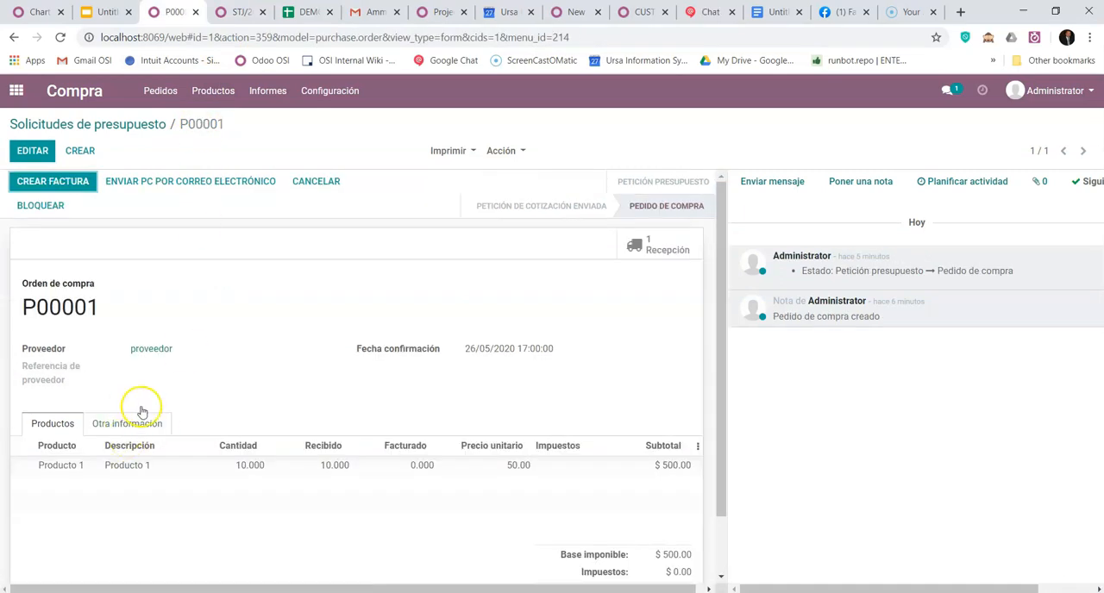
pyautogui.click(65, 183)
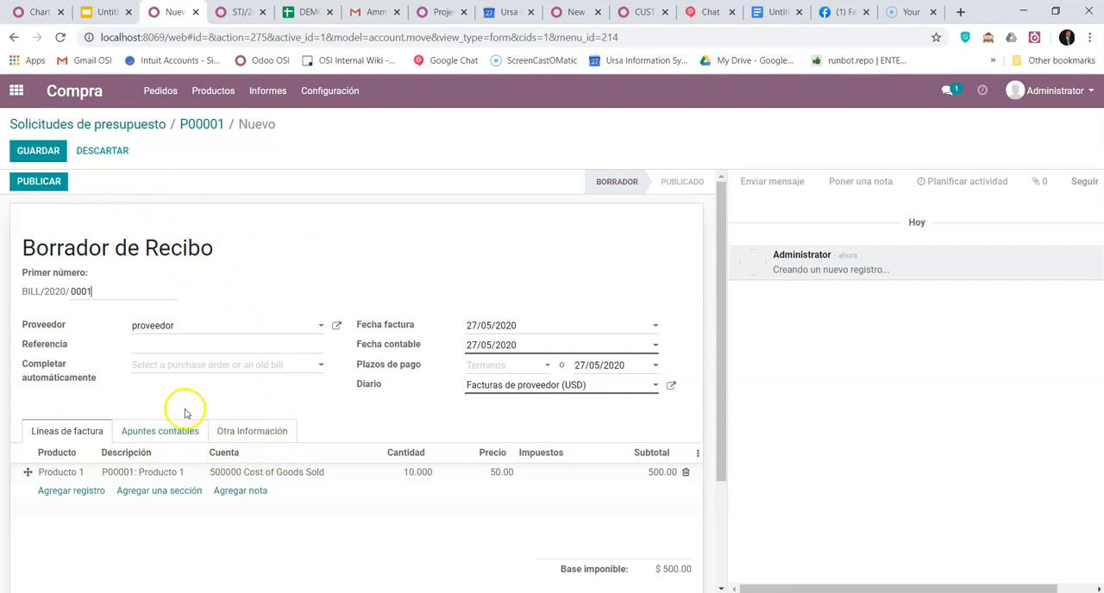
pyautogui.scroll(-2, 204, 397)
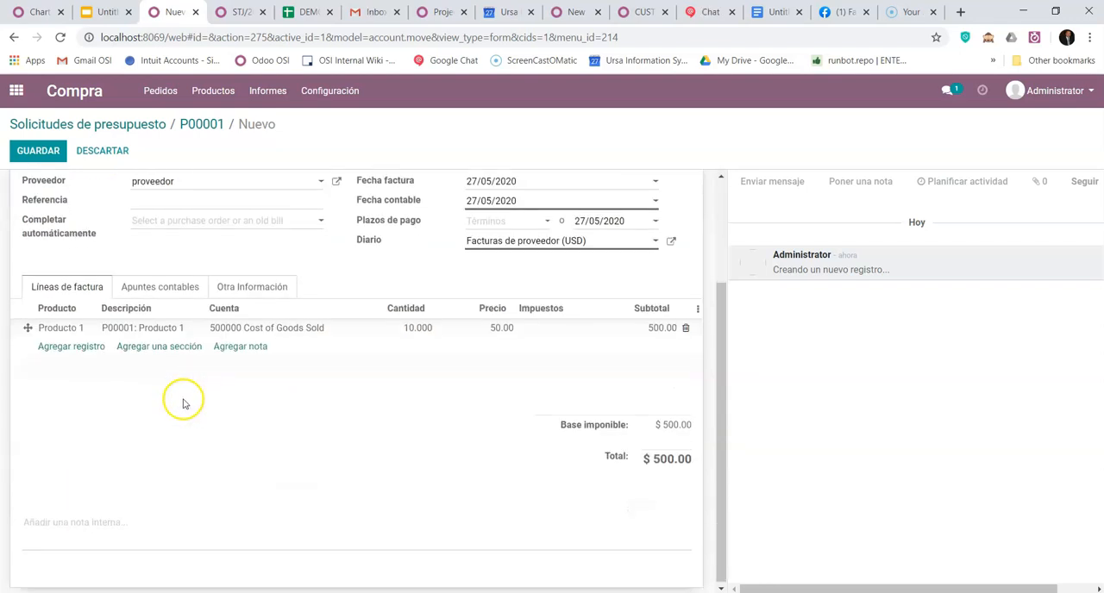
pyautogui.click(173, 288)
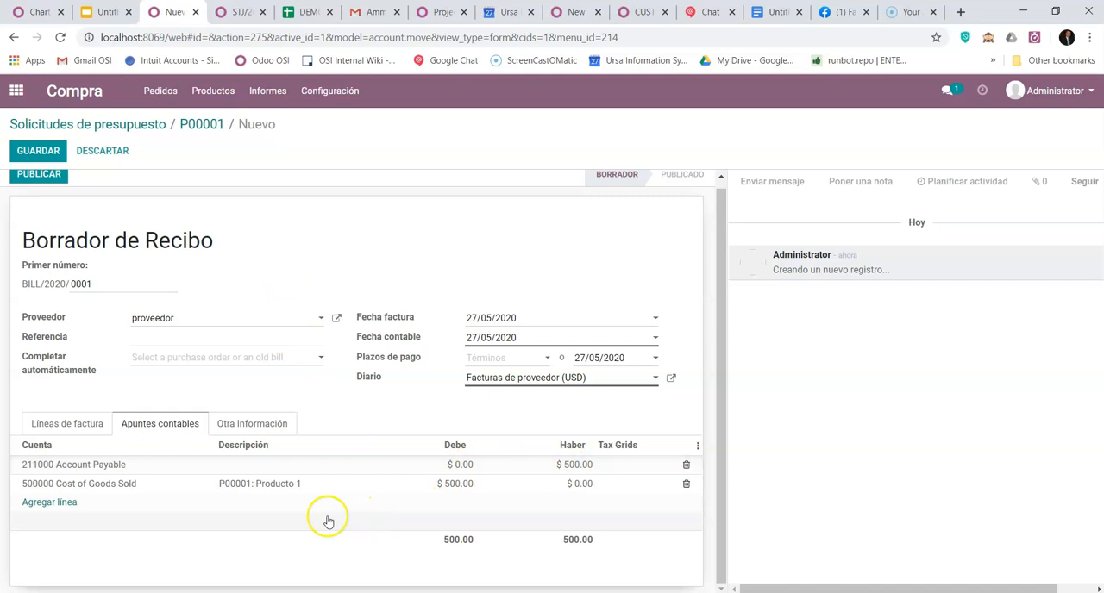
# - Post the draft vendor bill for purchase order P00001
pyautogui.scroll(1, 328, 517)
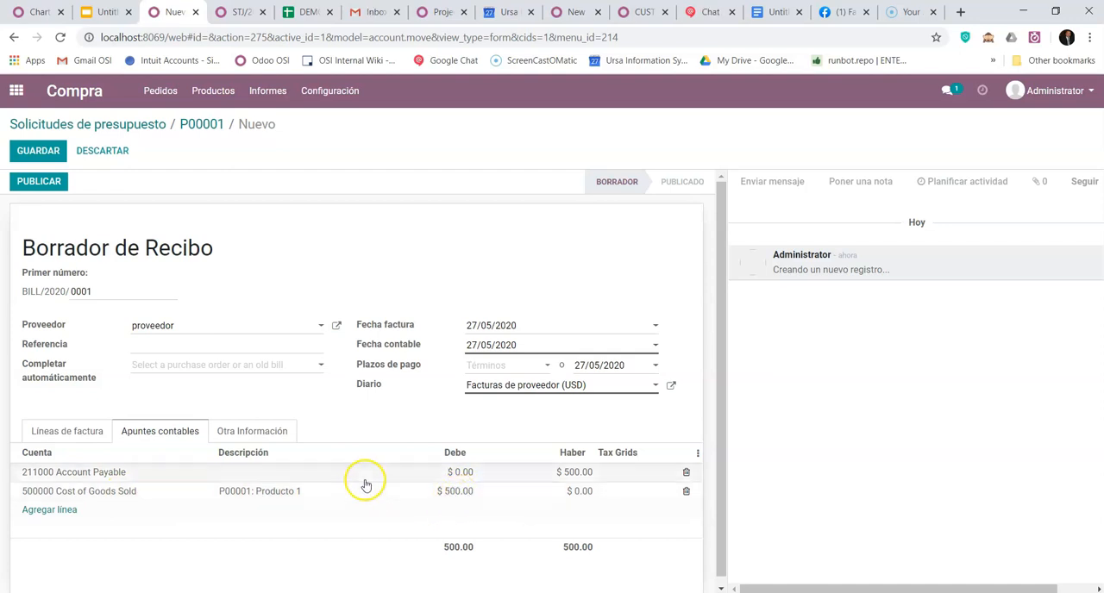
pyautogui.click(39, 182)
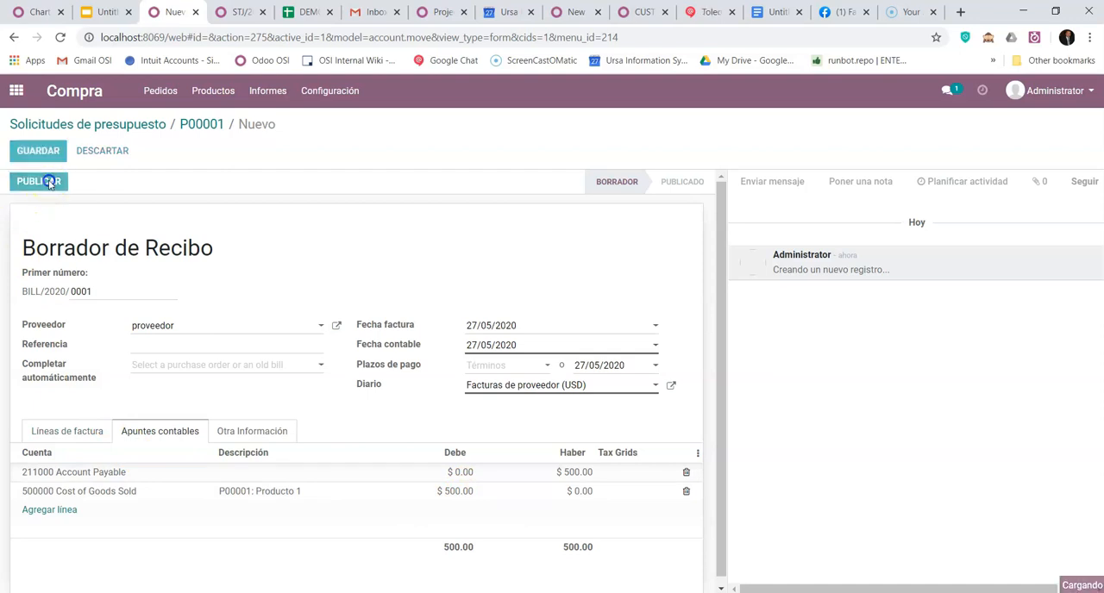
# - Switch to the Google Sheets workbook and set Factura Proveedor creada to 1 in cell B7 of Compra / Recepción (ANGLO)
pyautogui.click(304, 11)
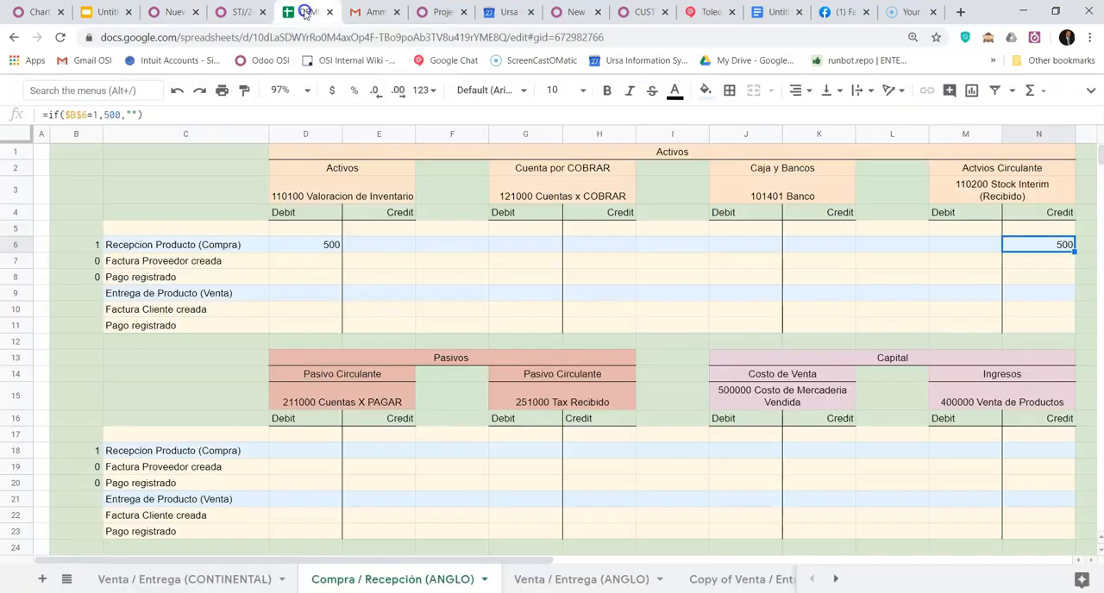
pyautogui.click(96, 262)
pyautogui.write('1')
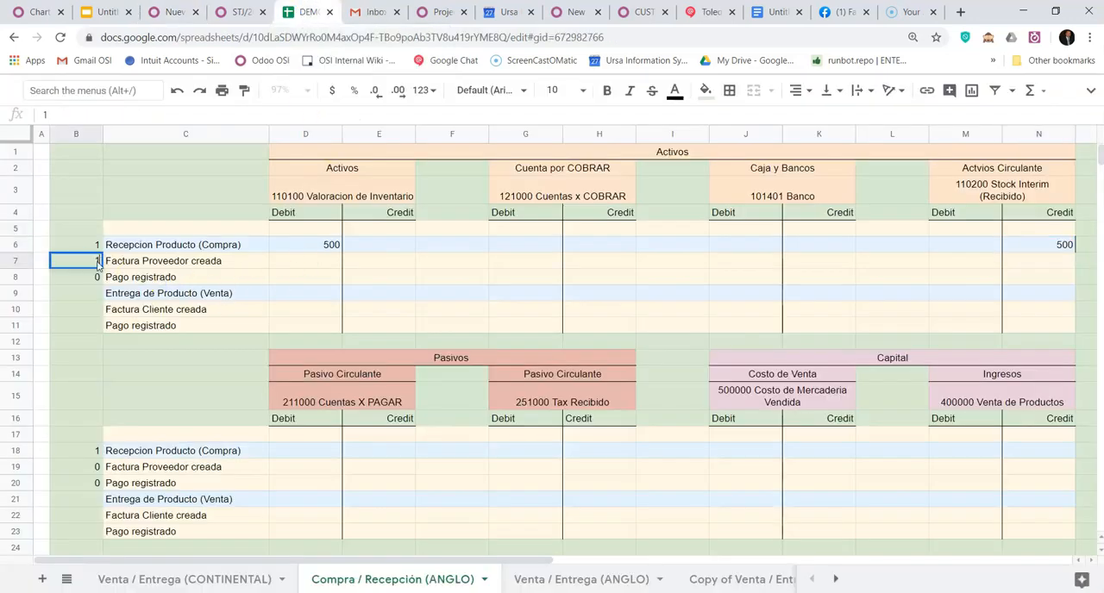
pyautogui.press('Tab')
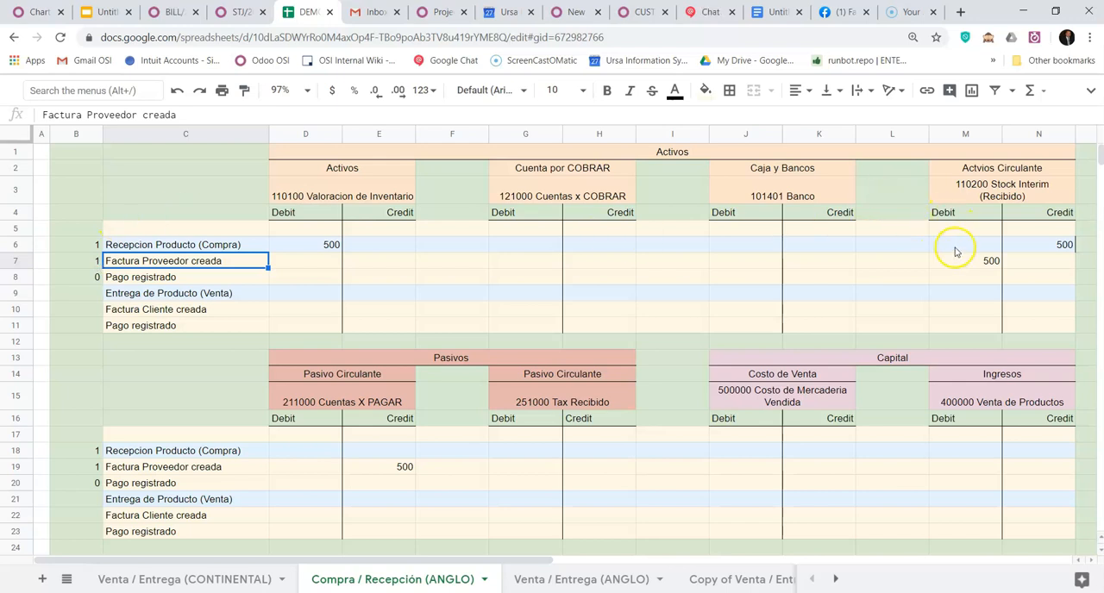
# - In the Venta / Entrega (CONTINENTAL) sheet, set Factura Proveedor creada to 1 in cell B7
pyautogui.click(170, 582)
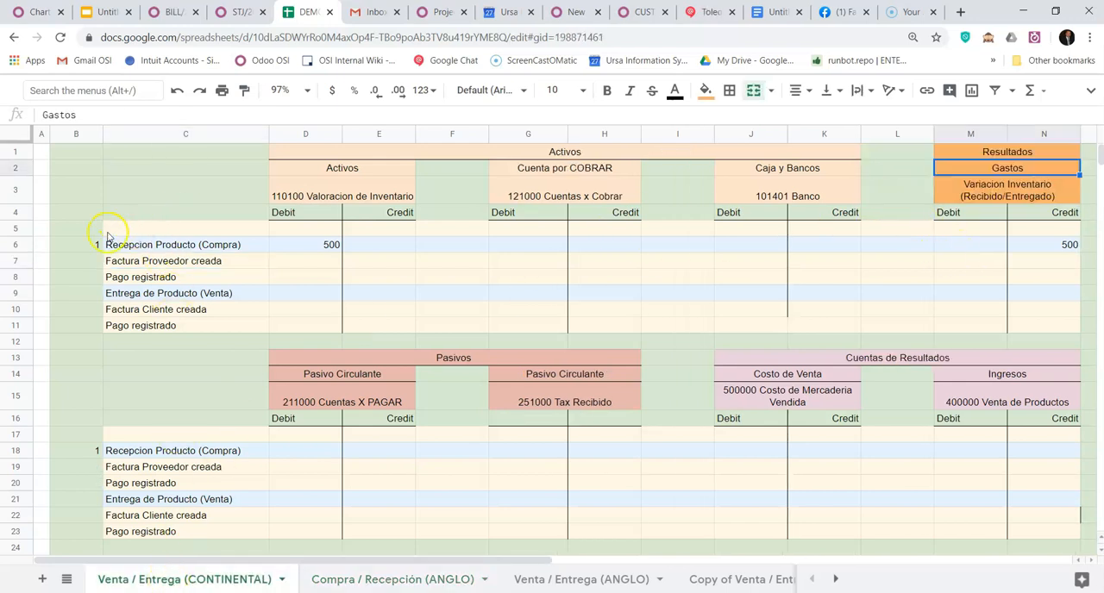
pyautogui.click(86, 265)
pyautogui.write('1')
pyautogui.press('Return')
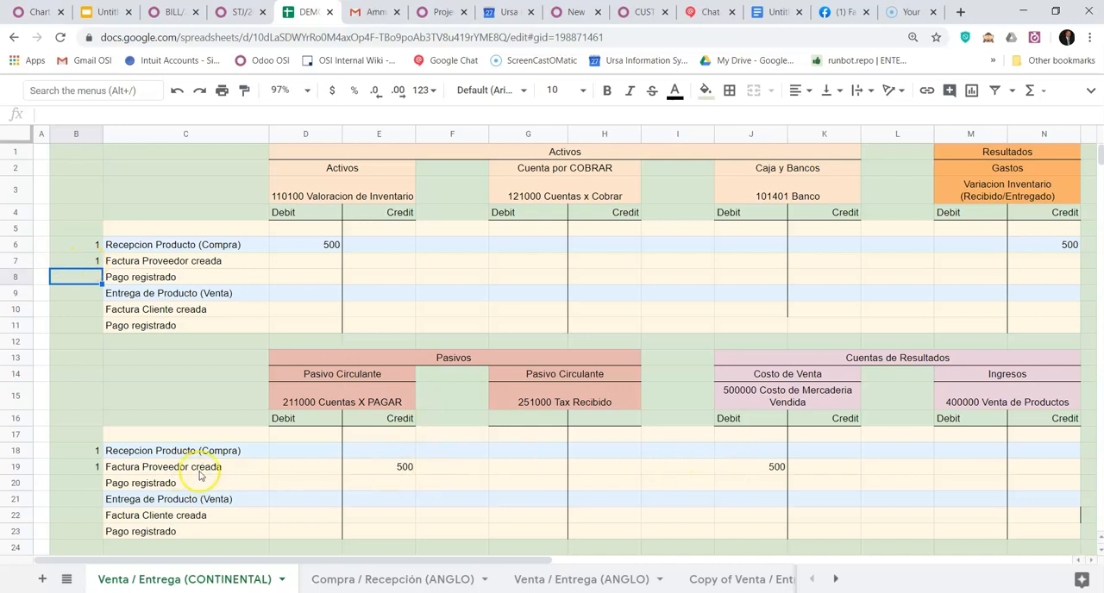
# - Examine the CONTINENTAL sheet's vendor bill row, from the Cuentas X PAGAR credit to the Costo de Mercaderia Vendida debit
pyautogui.click(388, 474)
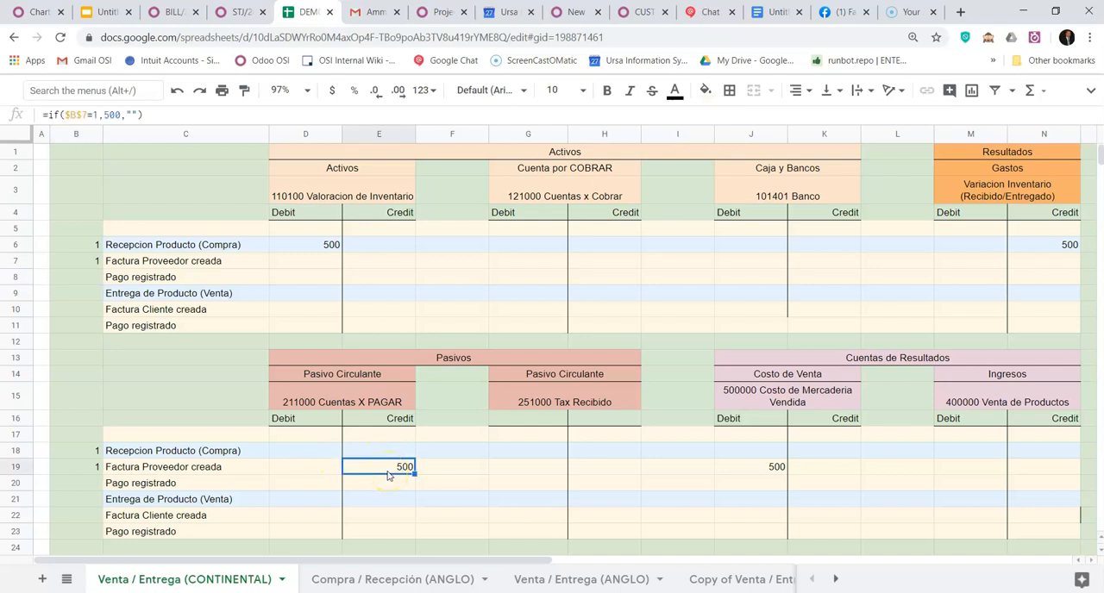
pyautogui.press('Right')
pyautogui.press('Right')
pyautogui.press('Right')
pyautogui.press('Right')
pyautogui.press('Right')
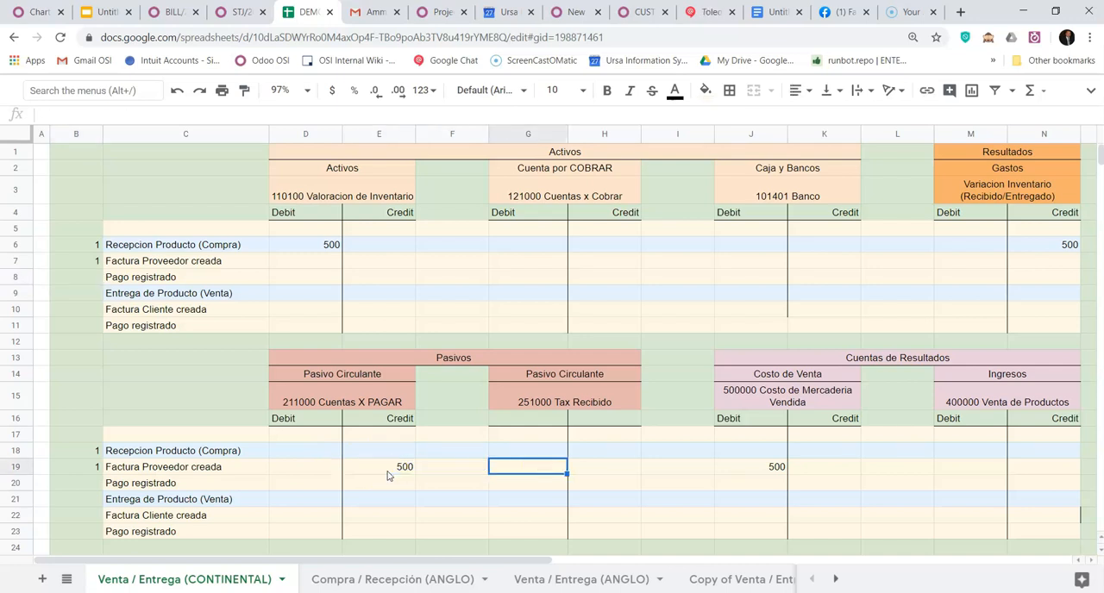
pyautogui.press('Left')
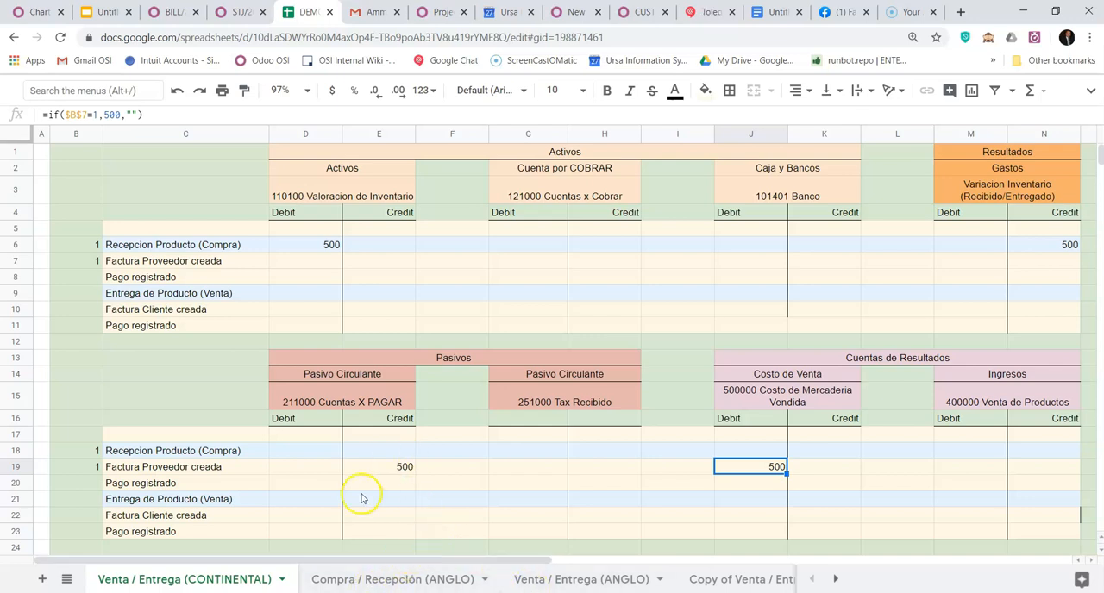
# - In the Compra / Recepción (ANGLO) sheet, compare the vendor bill's Stock Interim (Recibido) debit with the reception's credit
pyautogui.click(385, 580)
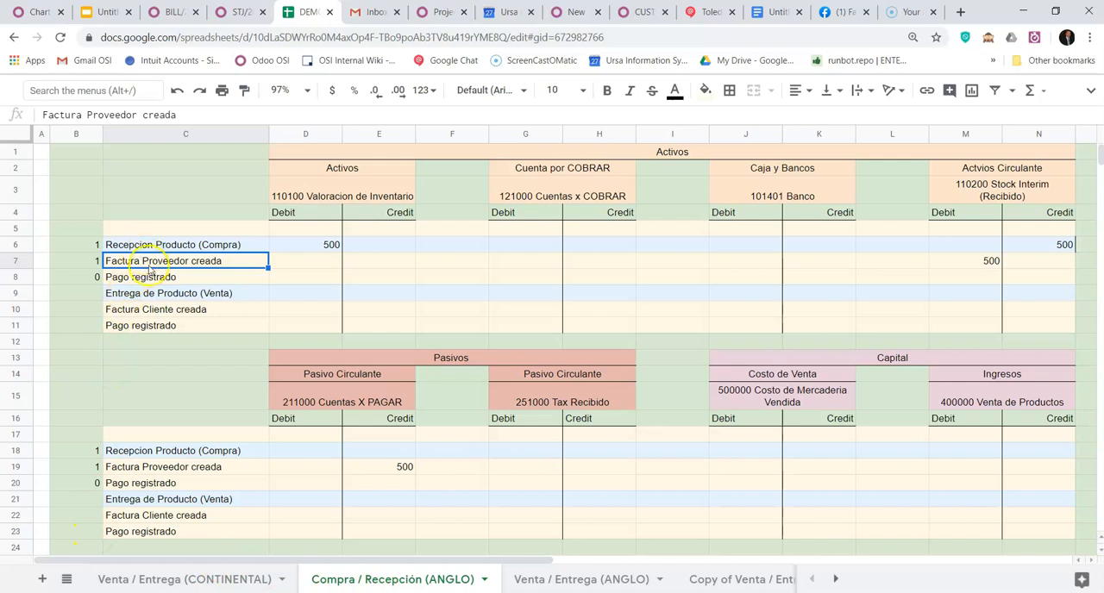
pyautogui.click(992, 263)
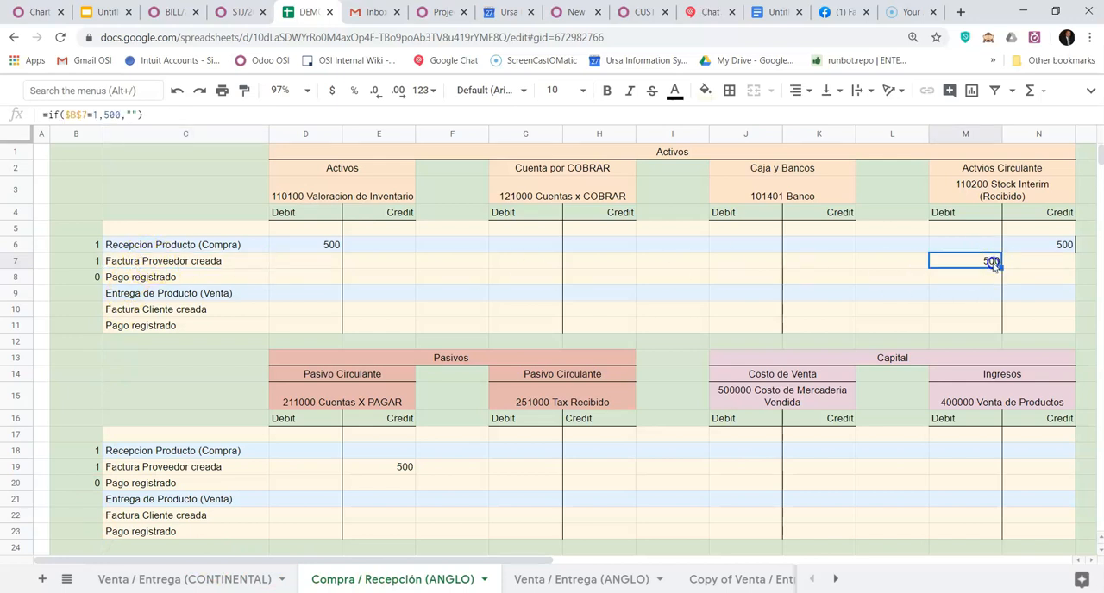
pyautogui.press('Up')
pyautogui.press('Right')
pyautogui.press('Down')
pyautogui.press('Down')
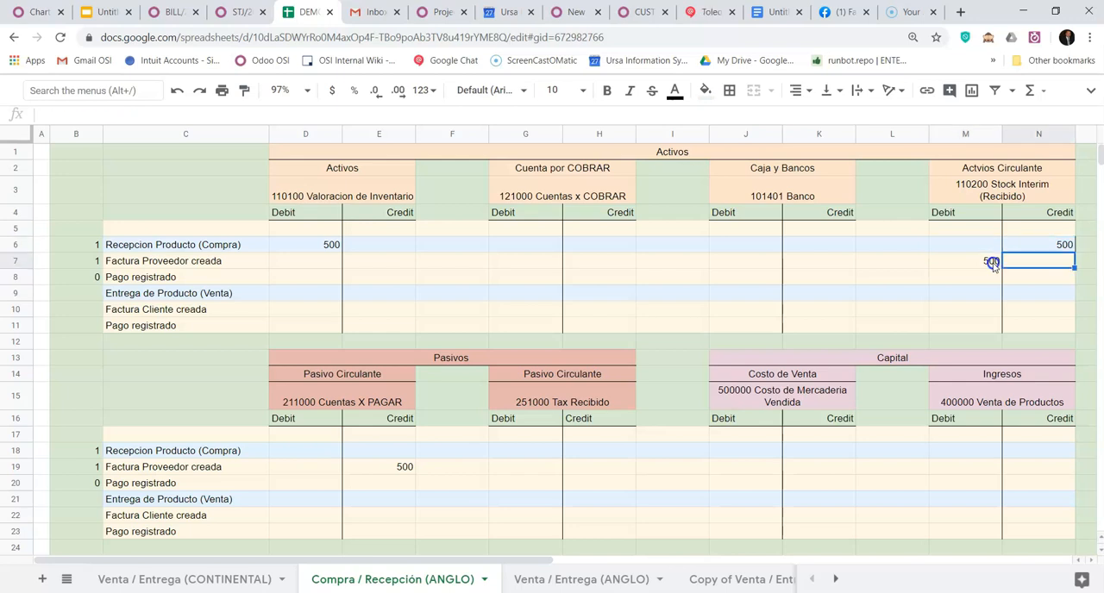
# - Trace the ANGLO vendor bill entry from the Stock Interim (Recibido) debit in M7 to the Cuentas X PAGAR credit in E19
pyautogui.click(991, 263)
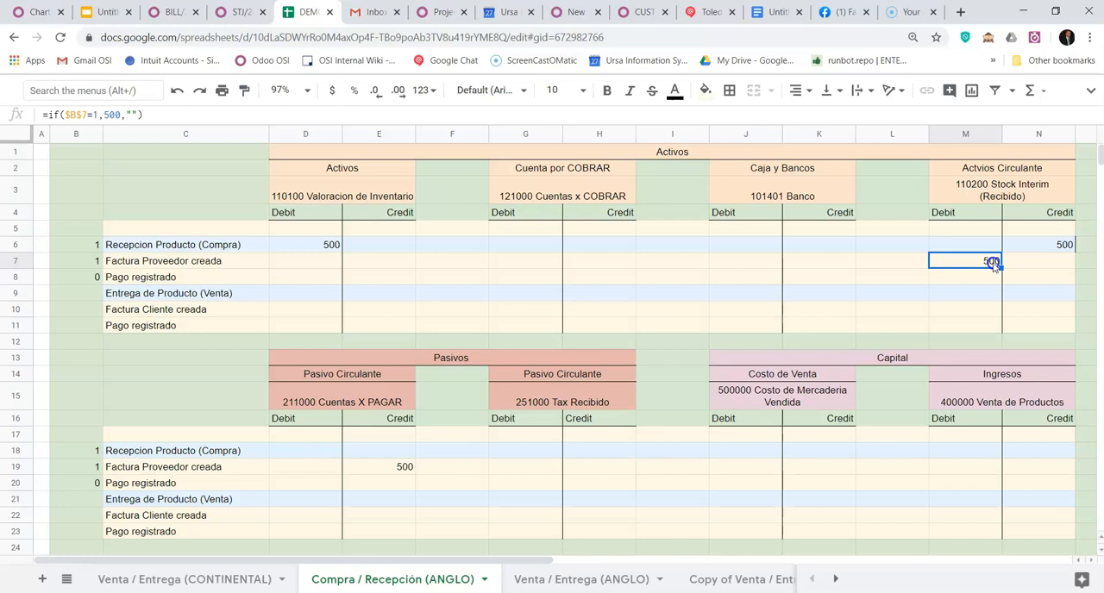
pyautogui.press('Down')
pyautogui.press('Down')
pyautogui.press('Down')
pyautogui.press('Down')
pyautogui.press('Down')
pyautogui.press('Down')
pyautogui.press('Down')
pyautogui.press('Down')
pyautogui.press('Down')
pyautogui.press('Down')
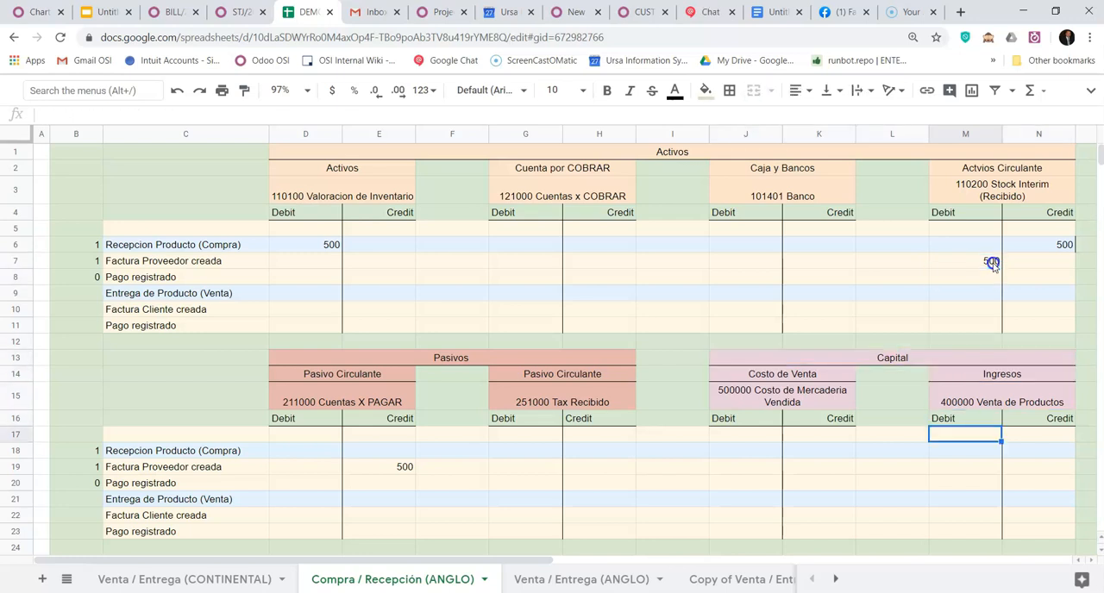
pyautogui.press('Down')
pyautogui.press('Left')
pyautogui.press('Left')
pyautogui.press('Left')
pyautogui.press('Left')
pyautogui.press('Left')
pyautogui.press('Left')
pyautogui.press('Left')
pyautogui.press('Left')
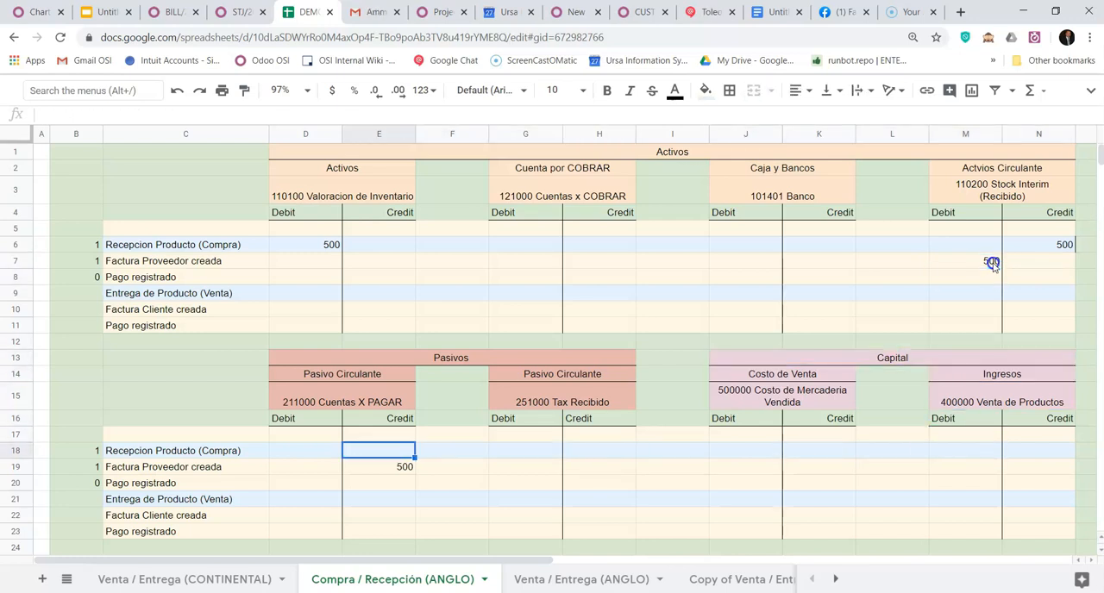
pyautogui.press('Down')
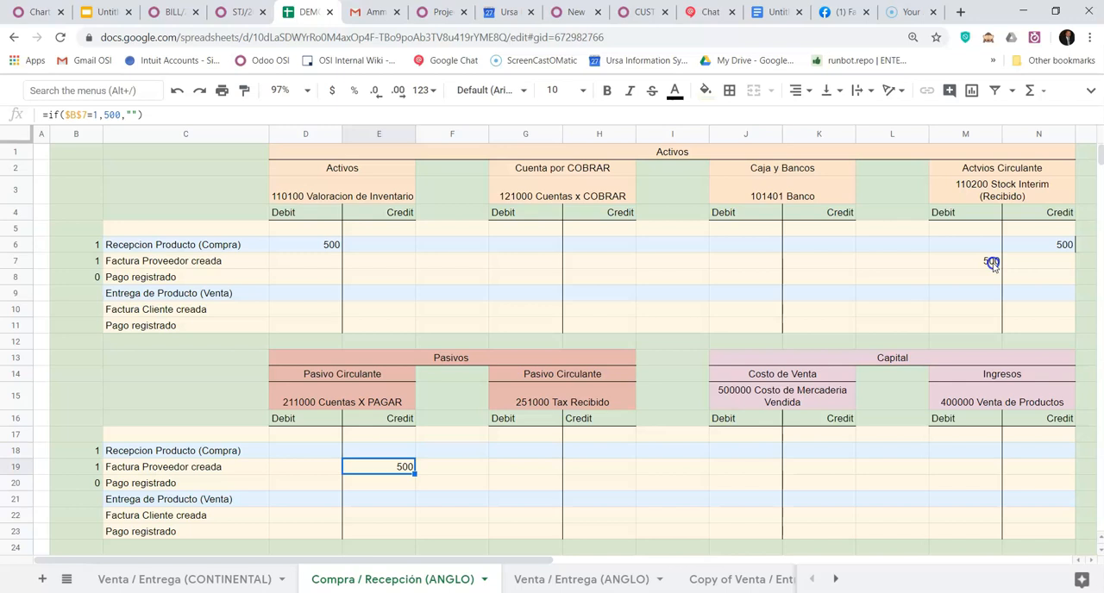
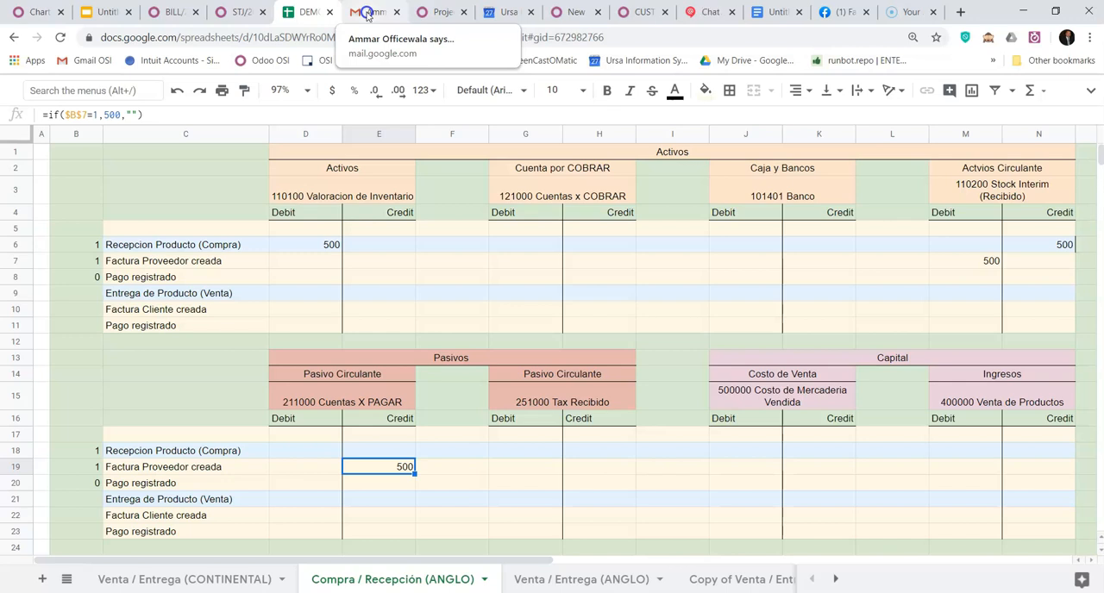
# - In Odoo, register and validate the $500.00 payment of vendor bill BILL/2020/0001 with the Wells Fargo (USD) journal
pyautogui.click(366, 12)
pyautogui.click(235, 12)
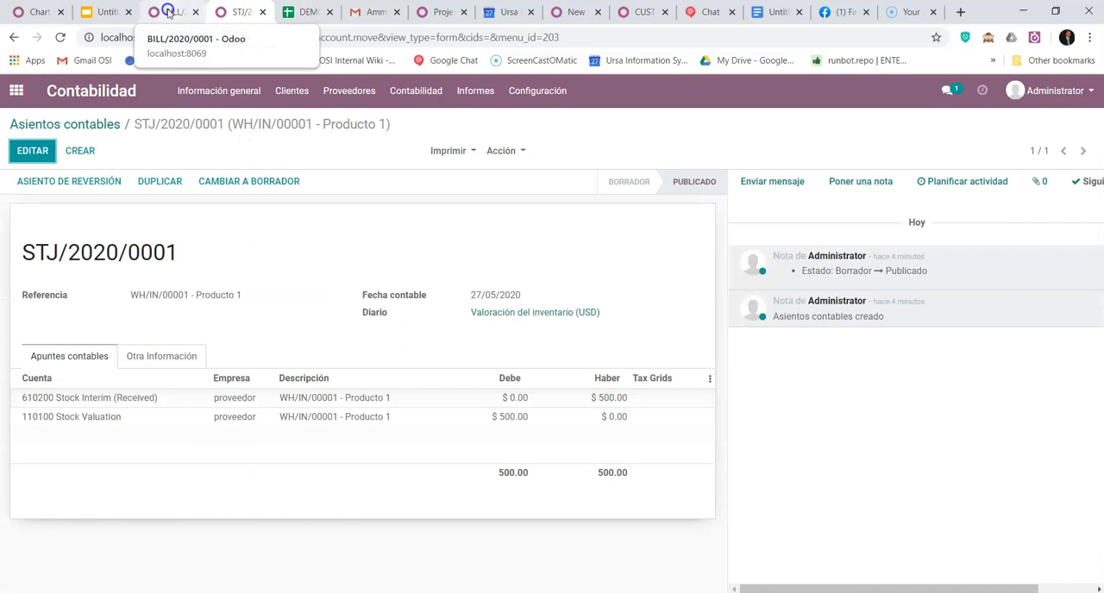
pyautogui.click(169, 12)
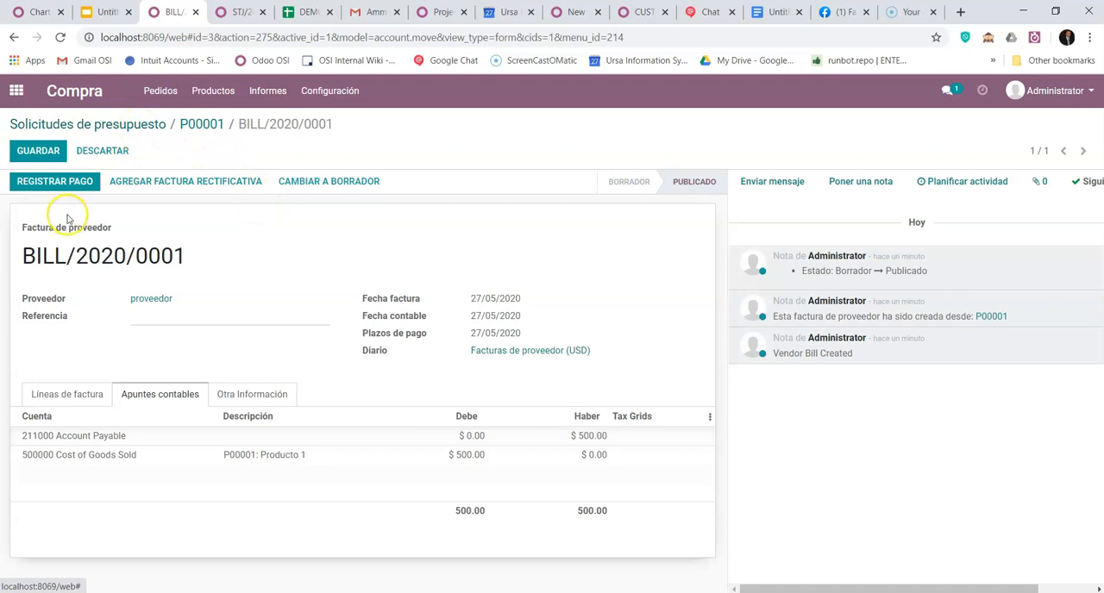
pyautogui.click(76, 187)
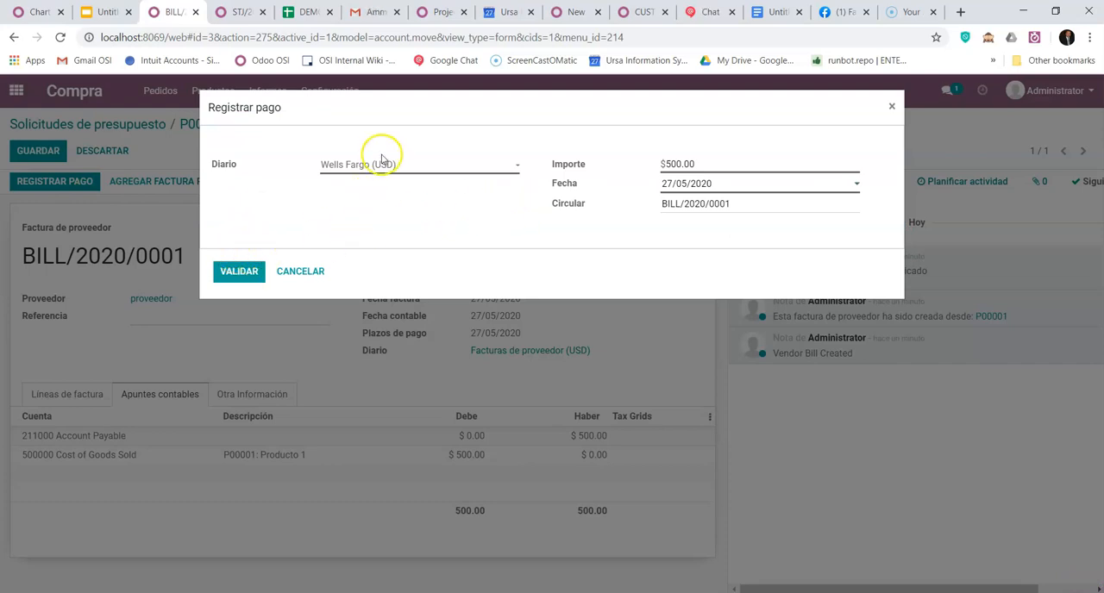
pyautogui.click(246, 273)
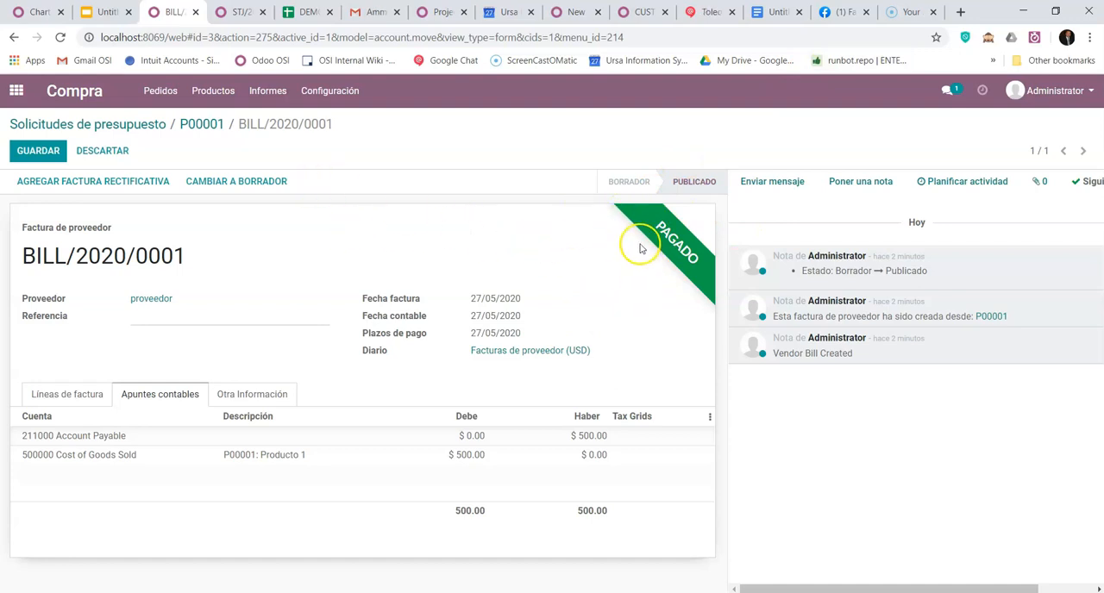
# - Remove the Varios filter from the accounting entries list and open the bank payment entry BNK1/2020/0001
pyautogui.click(232, 14)
pyautogui.click(108, 128)
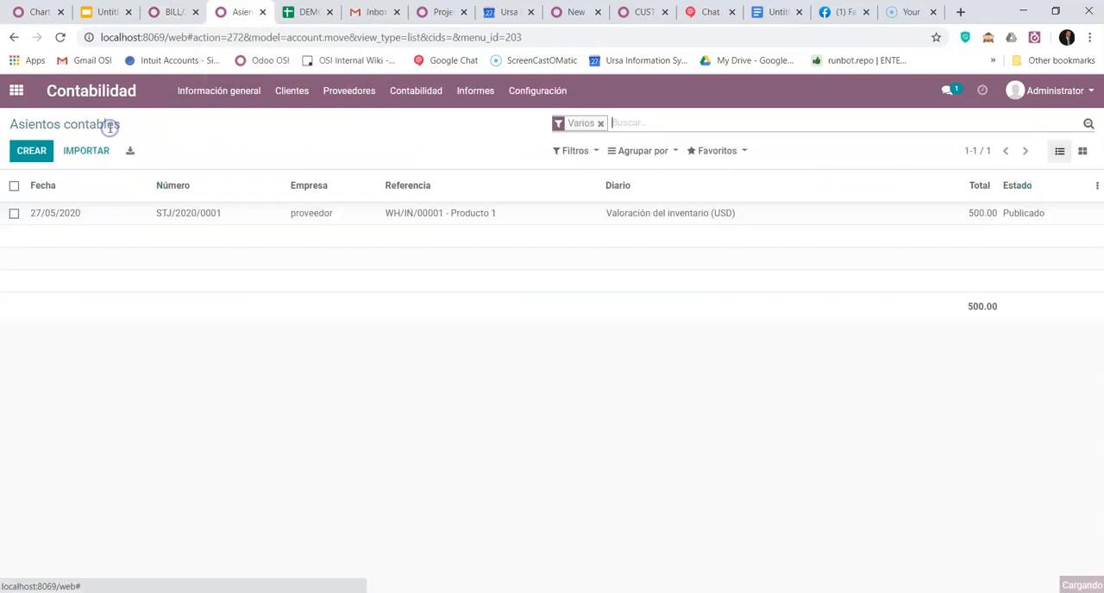
pyautogui.click(600, 123)
pyautogui.click(530, 257)
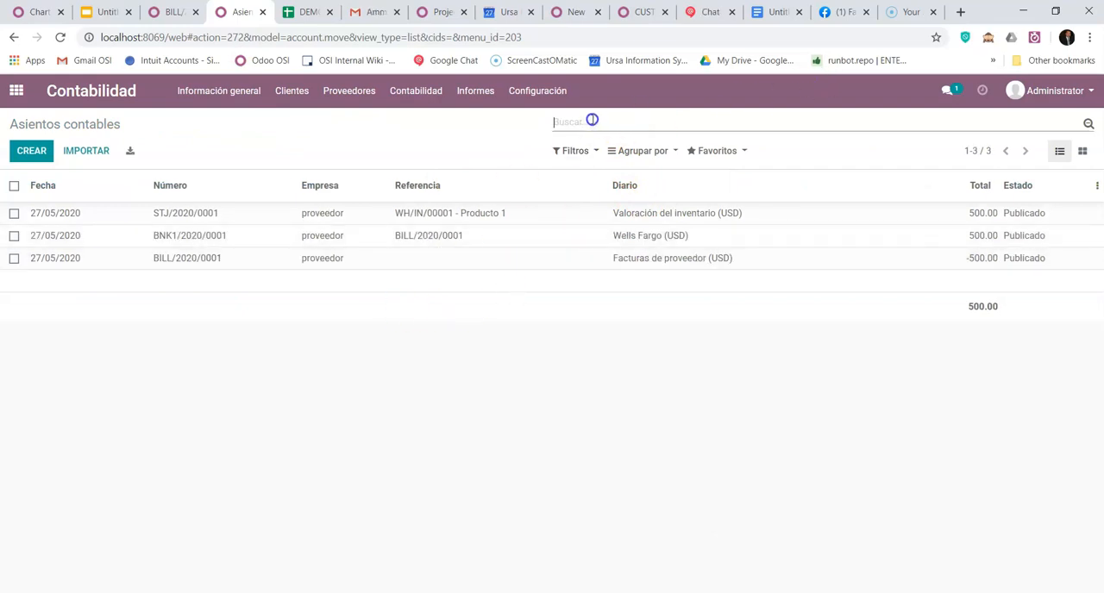
pyautogui.click(191, 238)
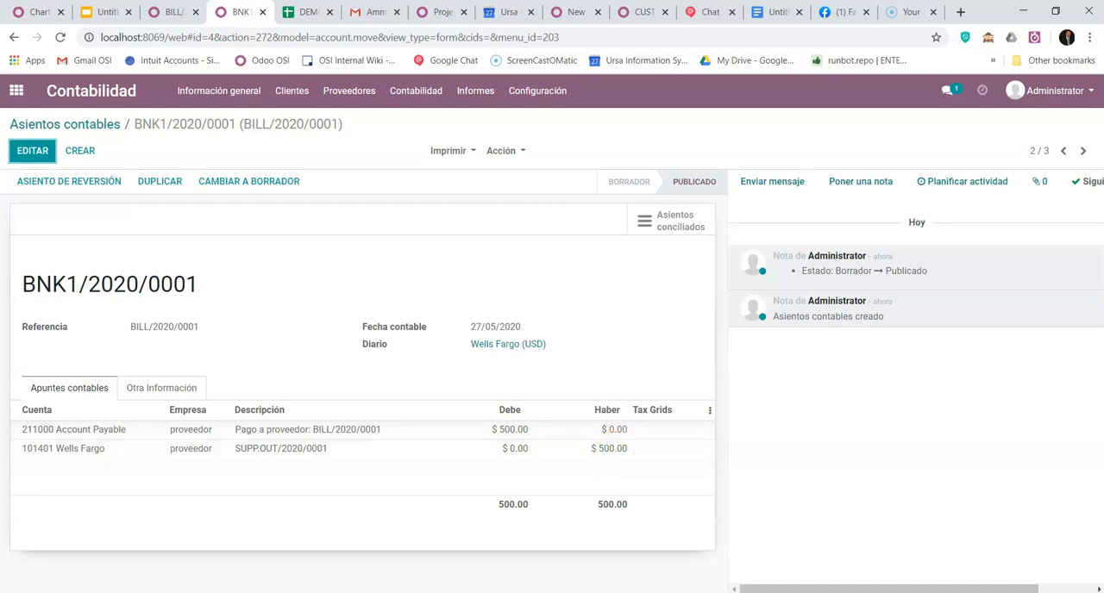
# - In the Venta / Entrega (CONTINENTAL) sheet in Google Sheets, set Pago registrado to 1 in cell B8
pyautogui.click(291, 12)
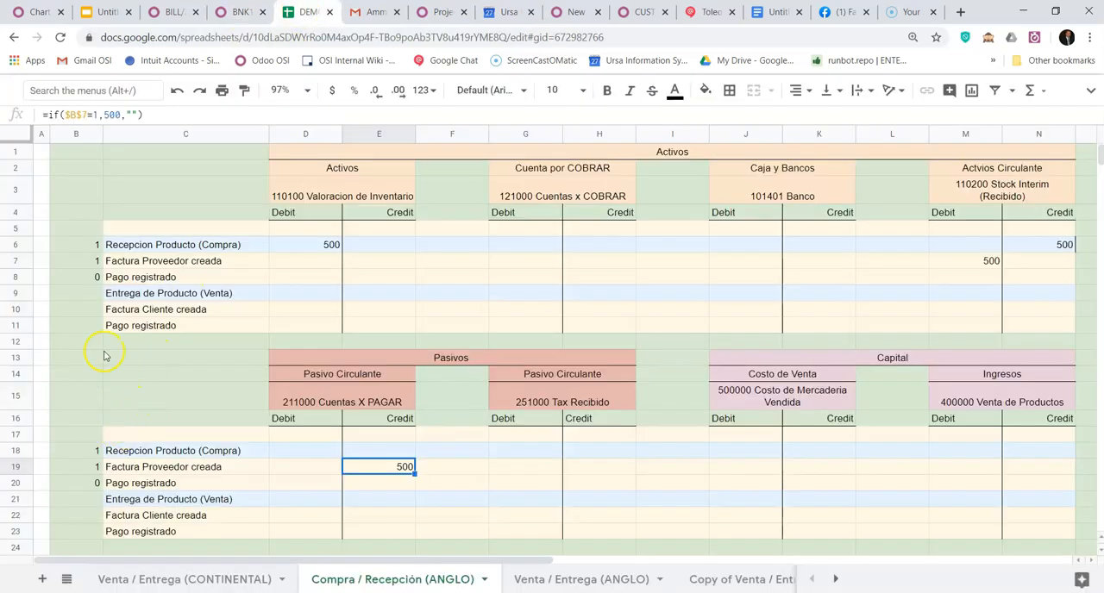
pyautogui.click(155, 581)
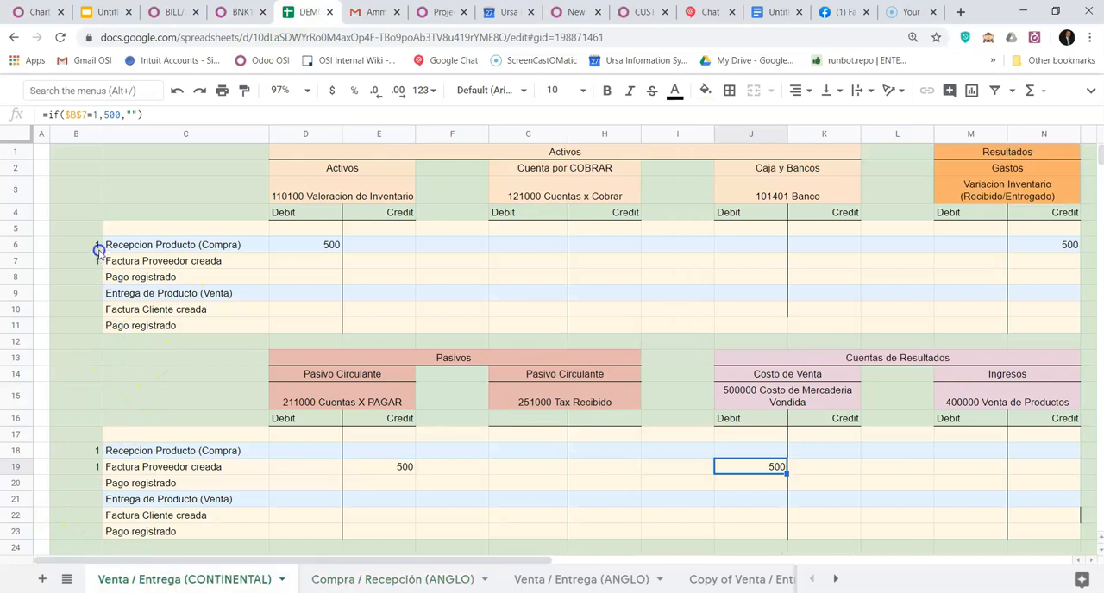
pyautogui.click(97, 278)
pyautogui.write('1')
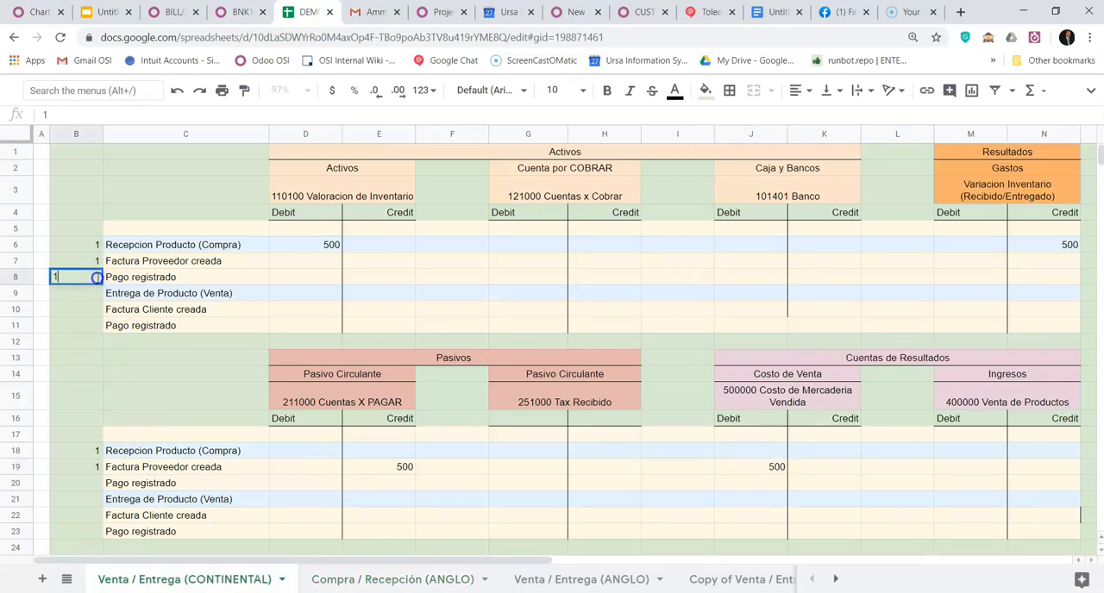
pyautogui.press('Tab')
pyautogui.press('Tab')
# - Trace the CONTINENTAL payment entry between the Cuentas X PAGAR debit in D20 and the Banco credit in K8
pyautogui.press('Down')
pyautogui.press('Down')
pyautogui.press('Down')
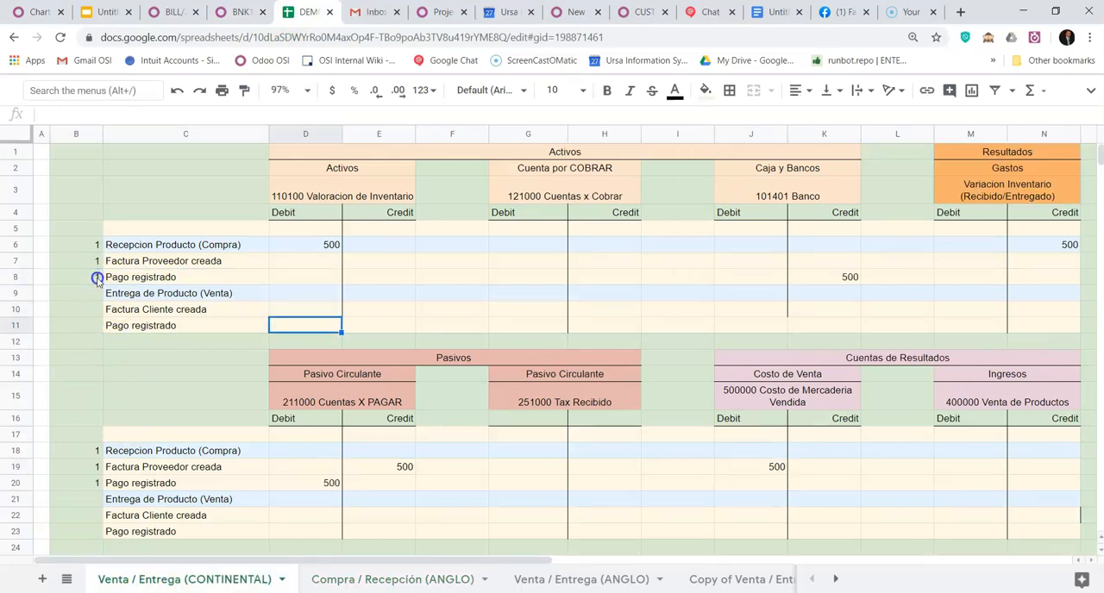
pyautogui.press('Up')
pyautogui.press('Up')
pyautogui.press('Up')
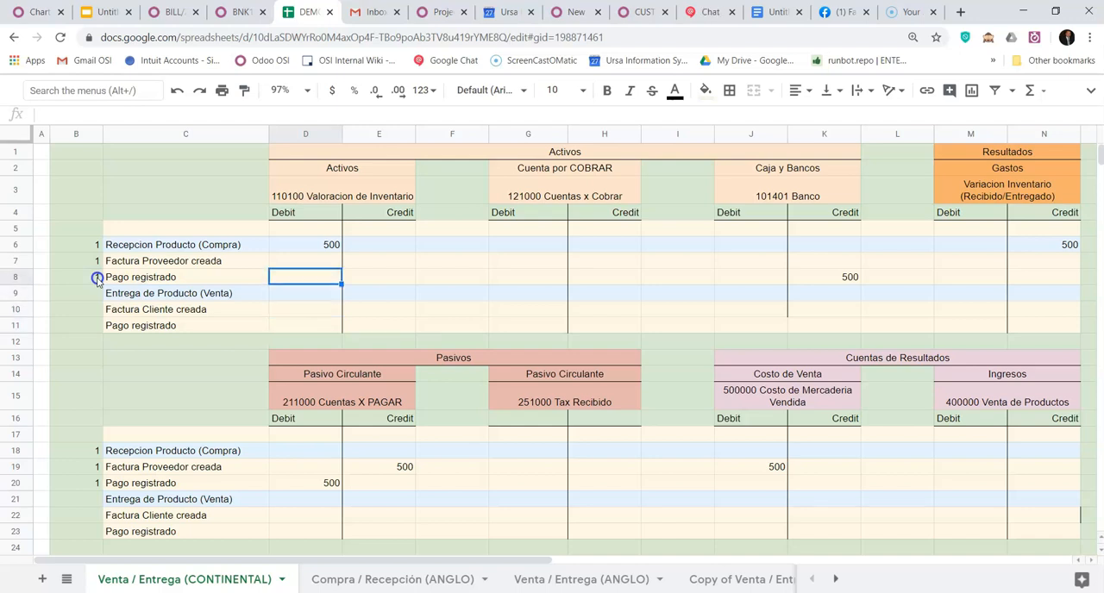
pyautogui.press('Down')
pyautogui.press('Down')
pyautogui.press('Down')
pyautogui.press('Down')
pyautogui.press('Down')
pyautogui.press('Down')
pyautogui.press('Down')
pyautogui.press('Down')
pyautogui.press('Down')
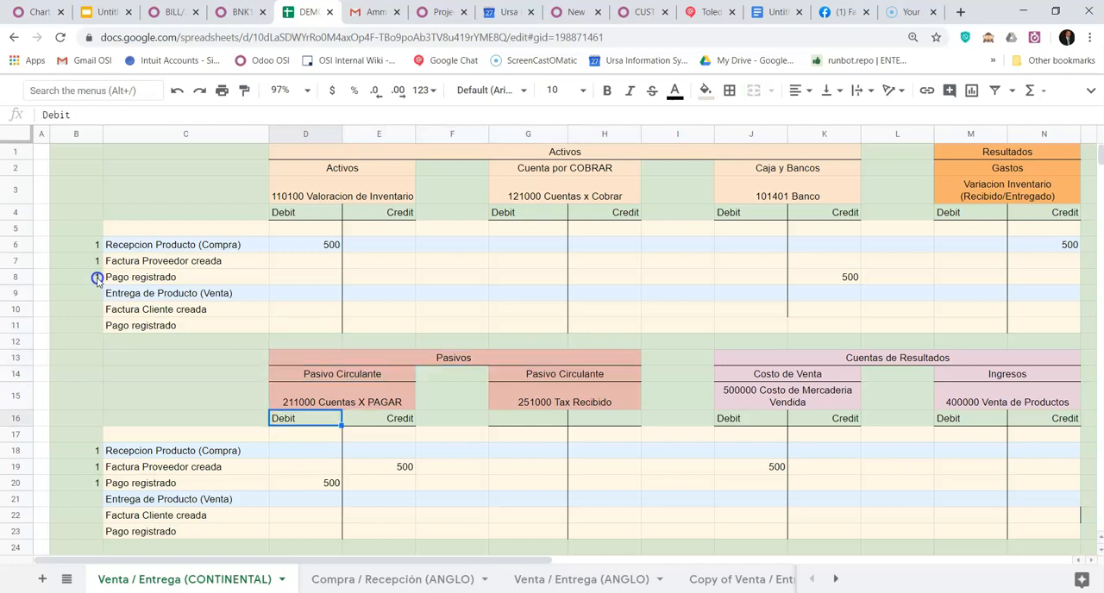
pyautogui.press('Down')
pyautogui.press('Down')
pyautogui.press('Down')
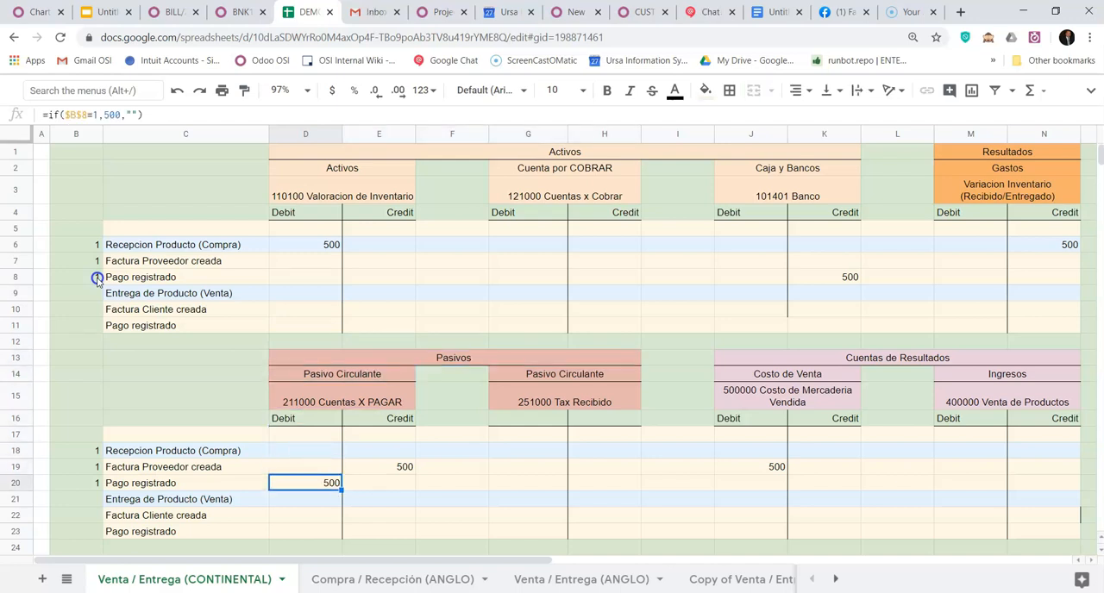
pyautogui.click(832, 277)
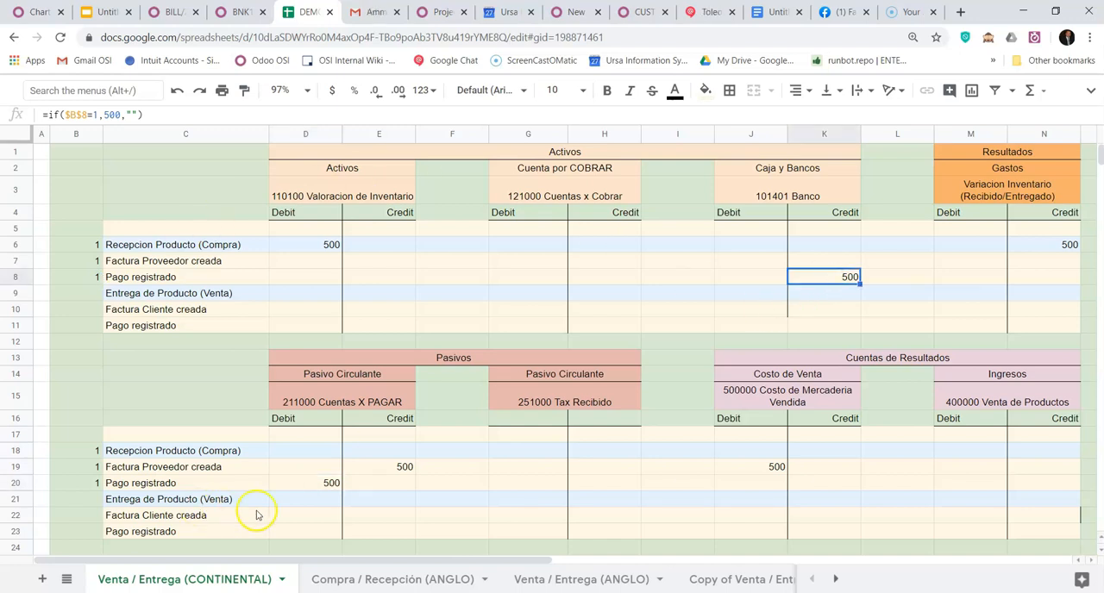
pyautogui.click(319, 484)
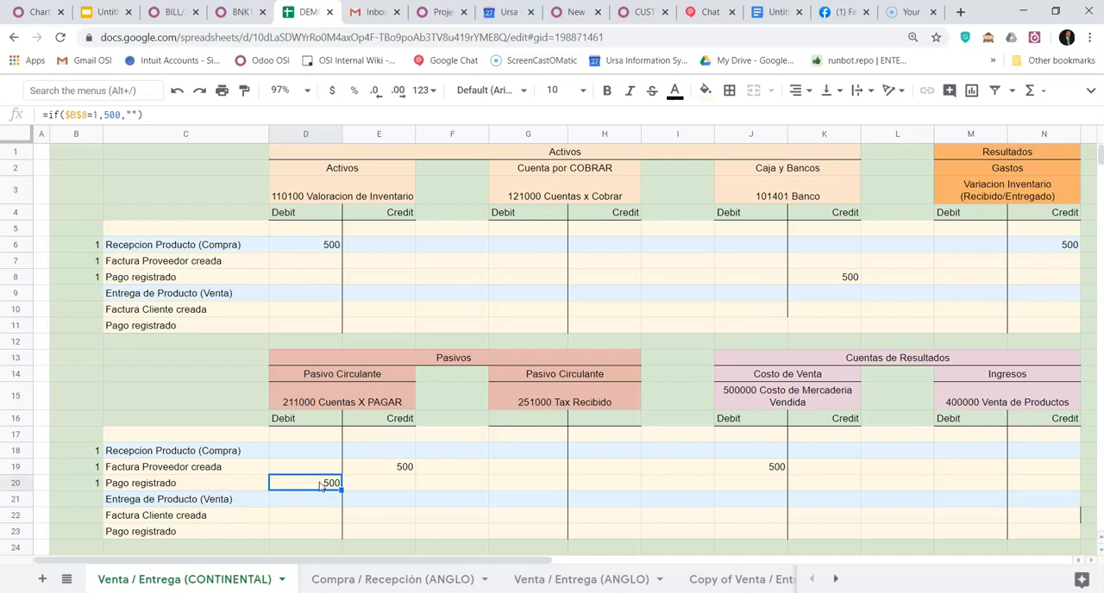
pyautogui.click(826, 278)
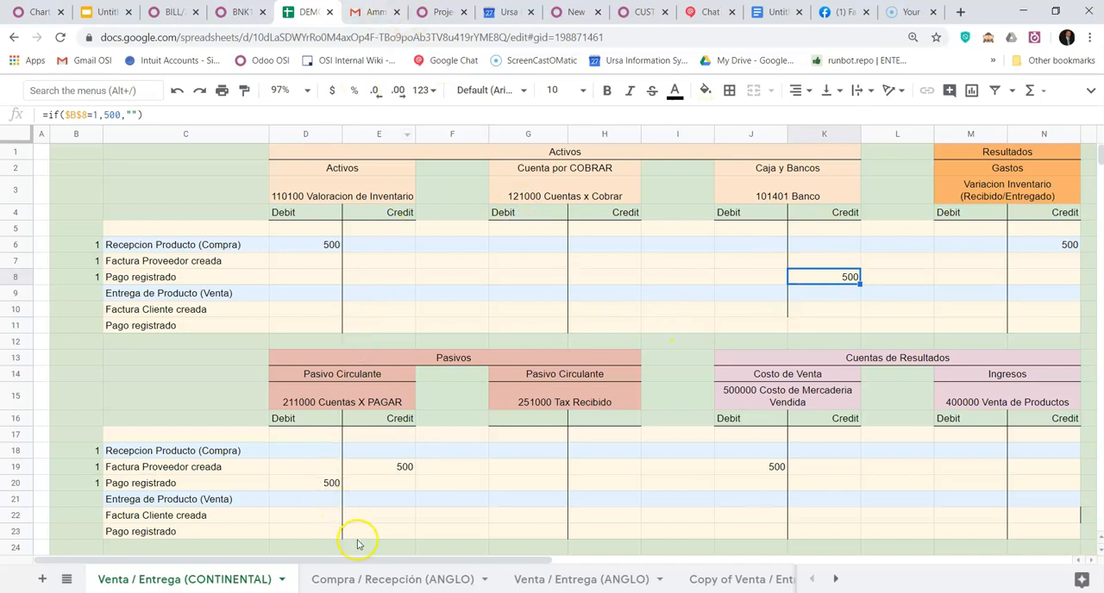
# - In the Compra / Recepción (ANGLO) sheet, set Pago registrado to 1 in cell B8
pyautogui.click(404, 580)
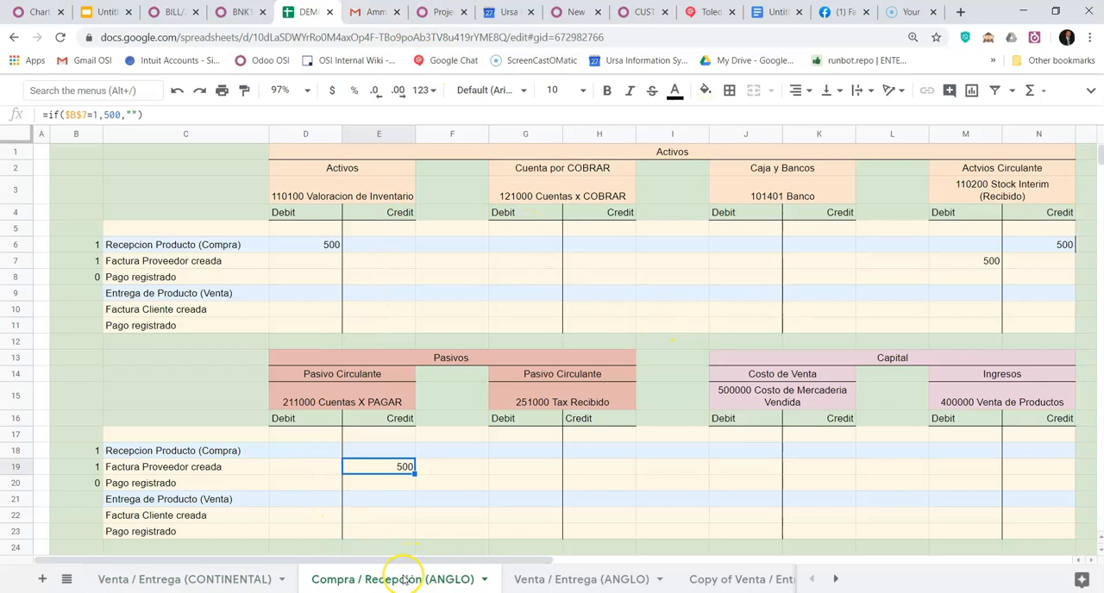
pyautogui.click(93, 278)
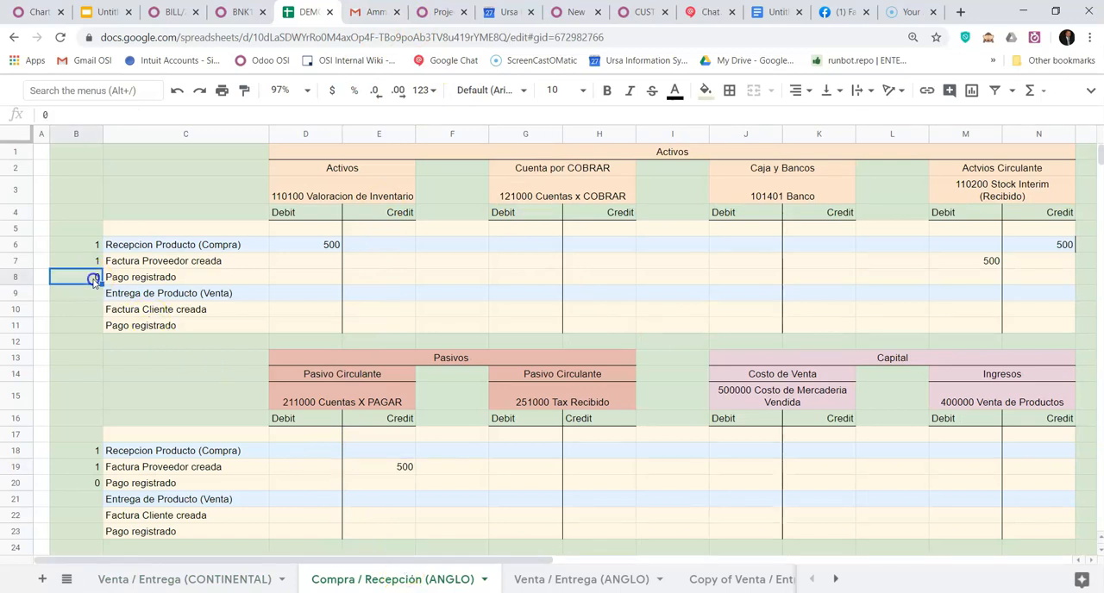
pyautogui.write('1')
pyautogui.press('Return')
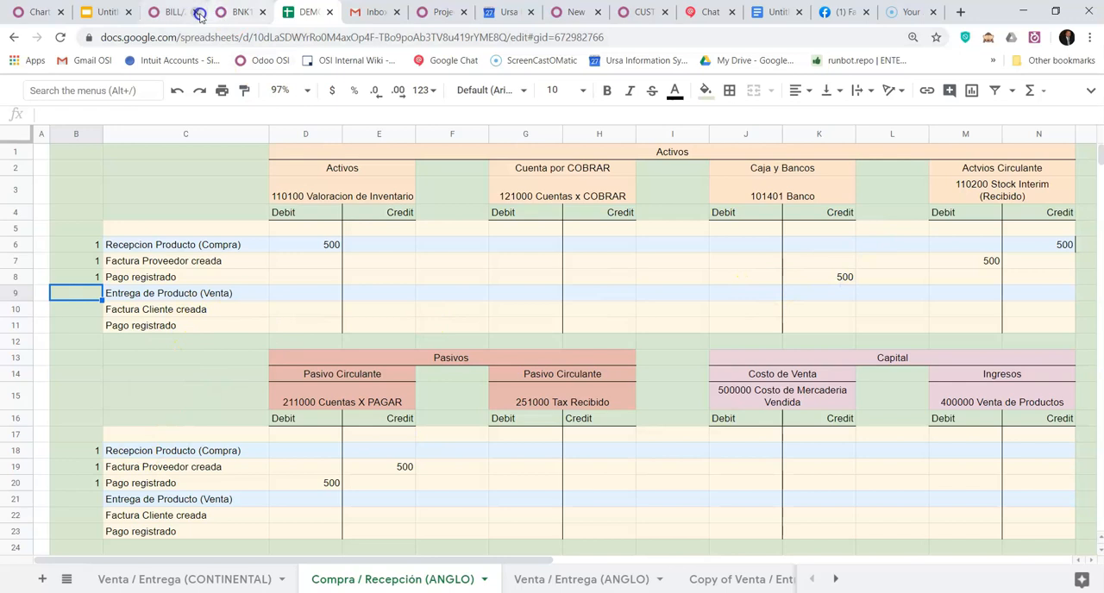
# - Switch to Odoo and open the Ventas app's quotations from the paid vendor bill
pyautogui.click(173, 12)
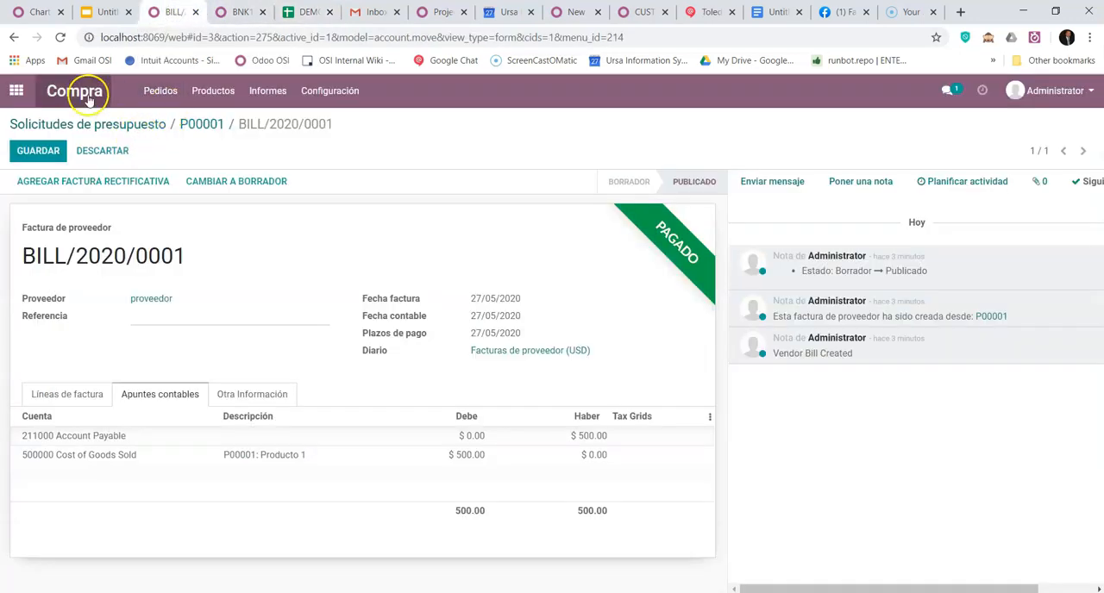
pyautogui.click(19, 90)
pyautogui.click(520, 222)
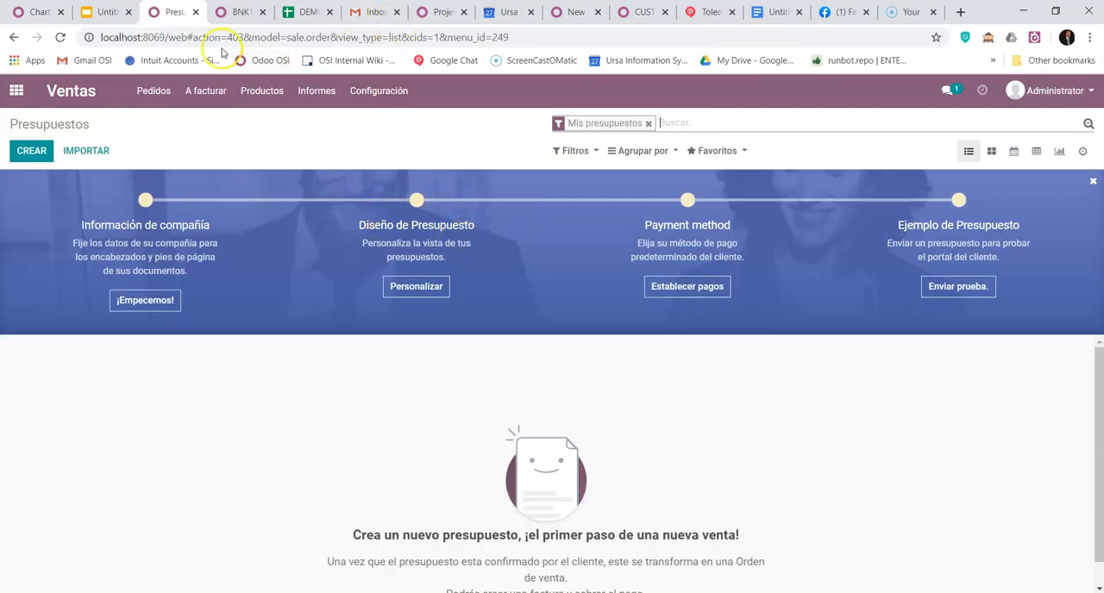
# - Review the BNK1/2020/0001 payment entry against the ANGLO and CONTINENTAL accounting sheets
pyautogui.click(238, 12)
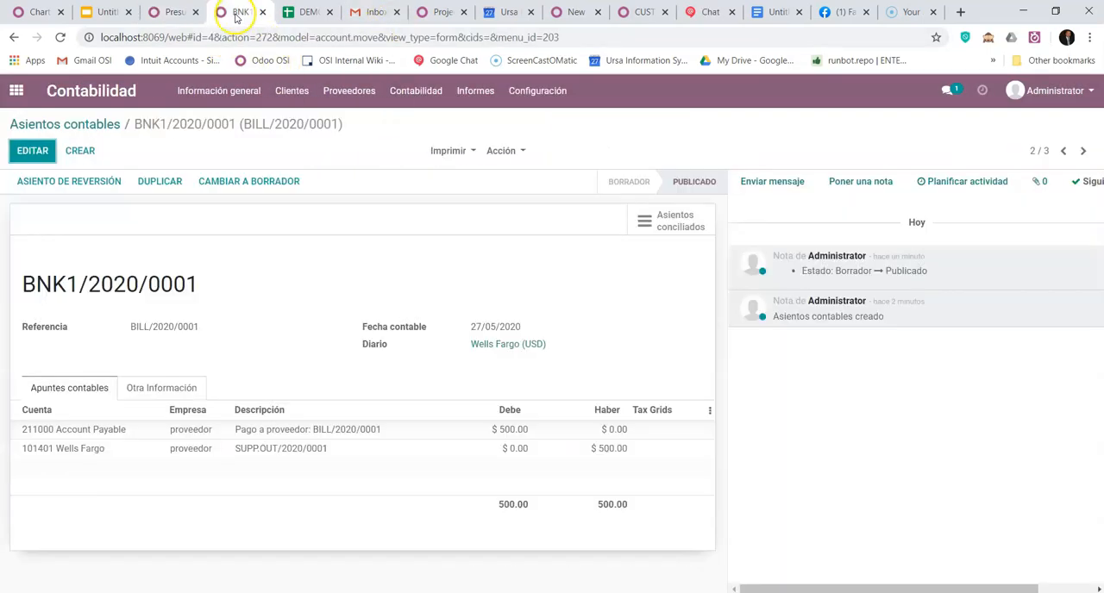
pyautogui.click(304, 12)
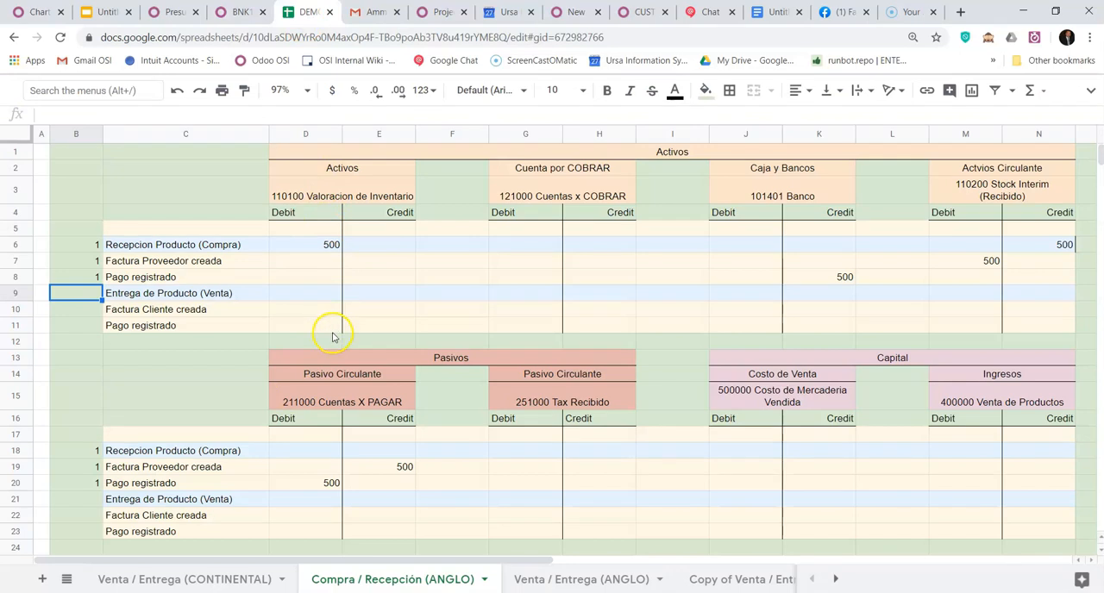
pyautogui.click(207, 584)
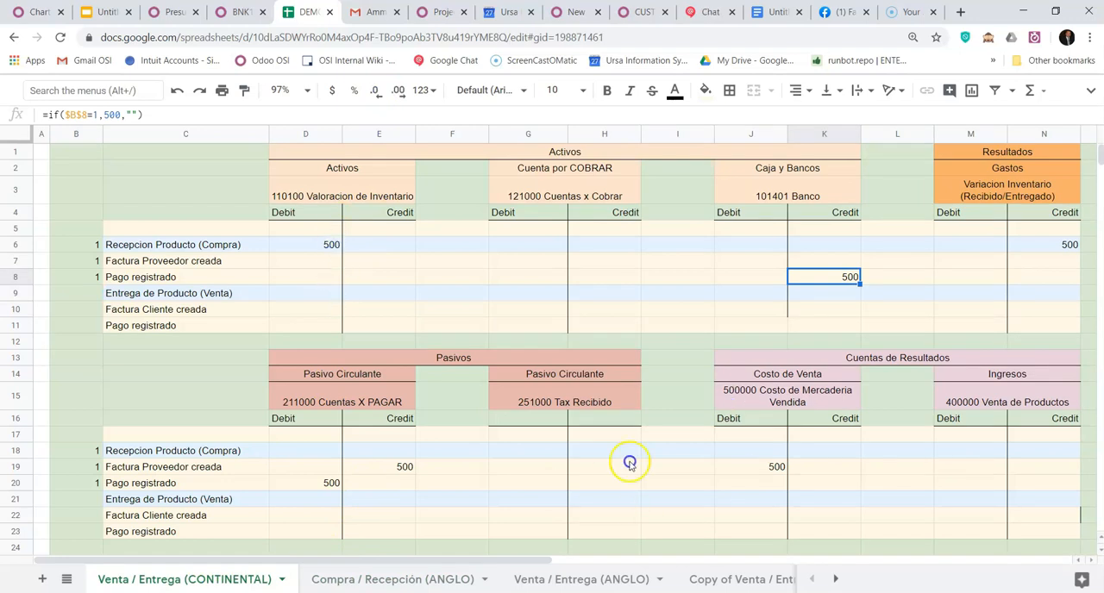
# - Create a new sales quotation in Odoo for the customer Cliente
pyautogui.click(170, 14)
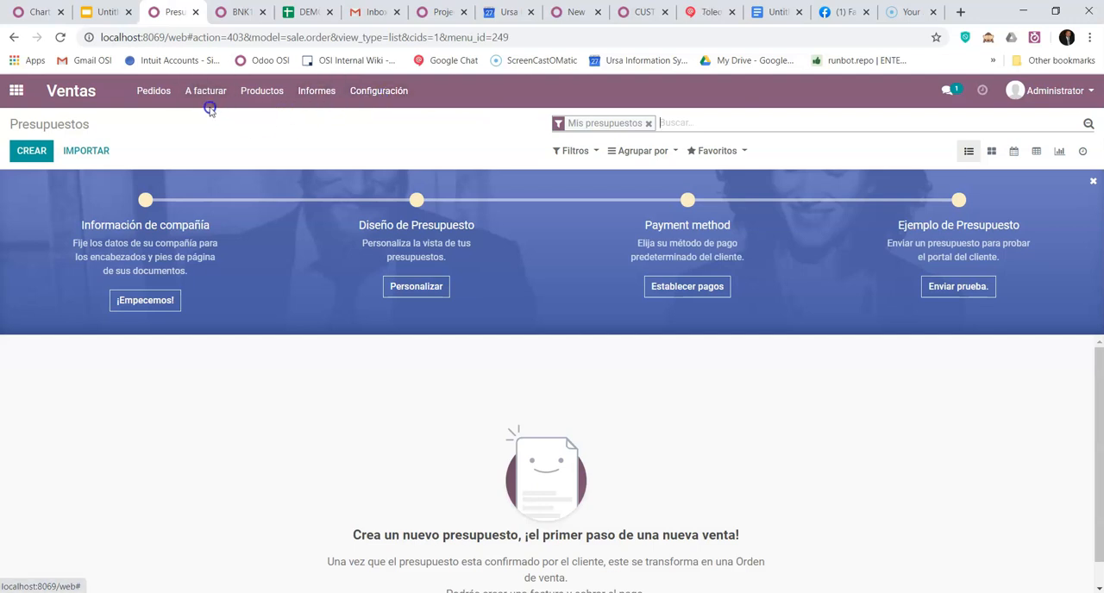
pyautogui.click(45, 152)
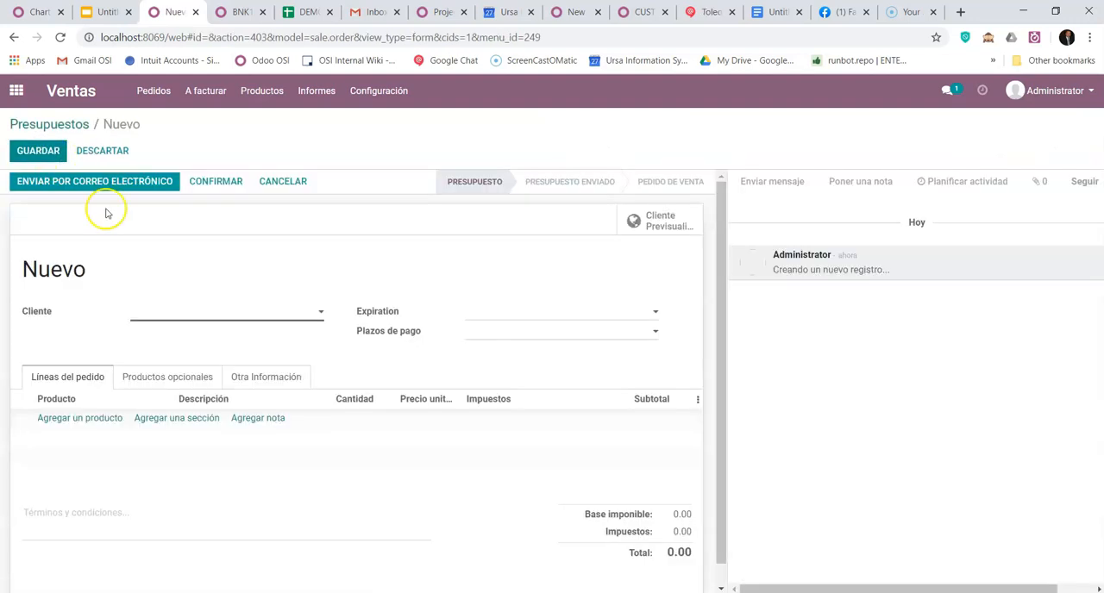
pyautogui.click(156, 307)
pyautogui.write('cliente')
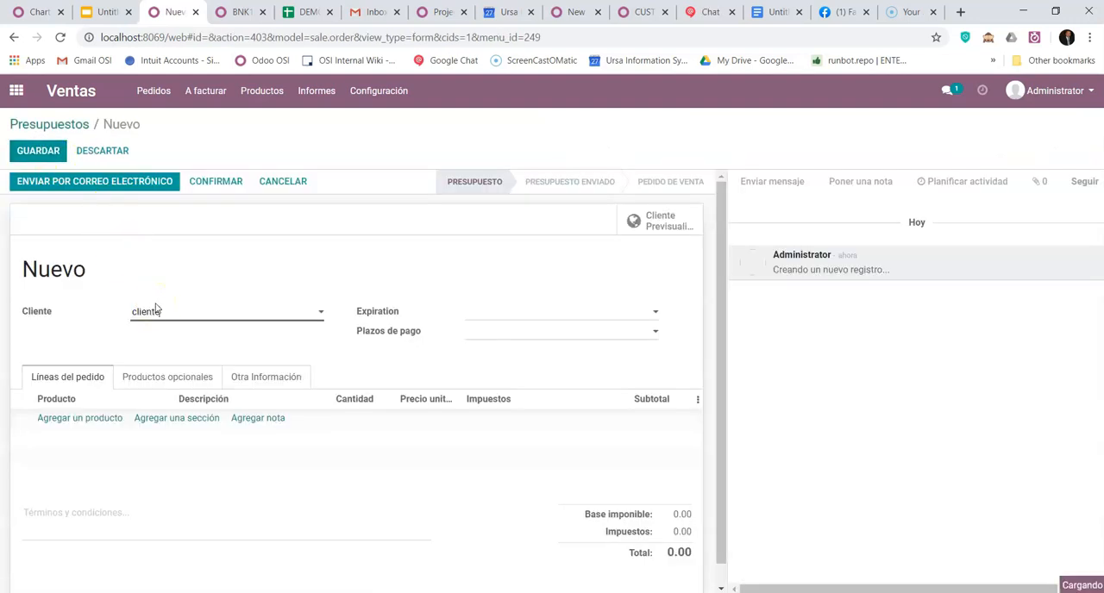
pyautogui.click(167, 336)
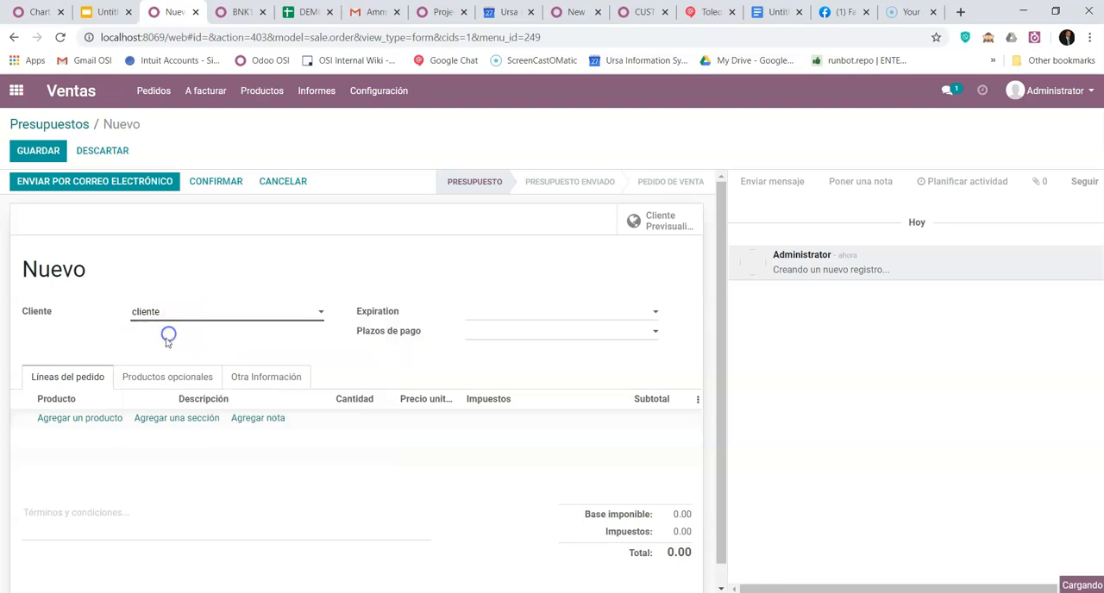
# - Add an order line for Producto 1 with a quantity of 6 to the quotation
pyautogui.click(89, 419)
pyautogui.write('produ')
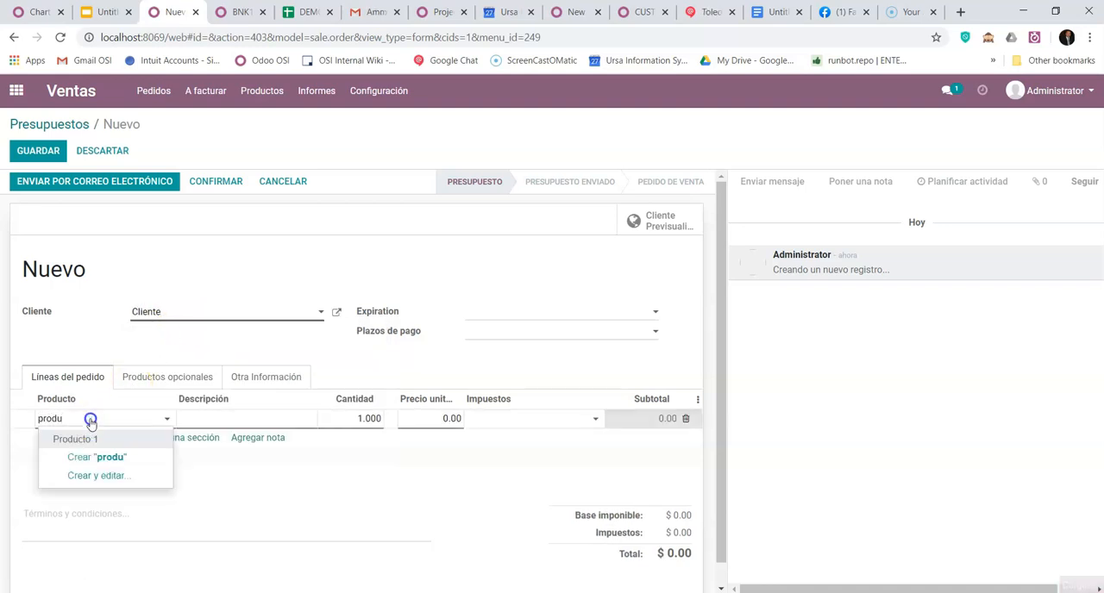
pyautogui.click(88, 439)
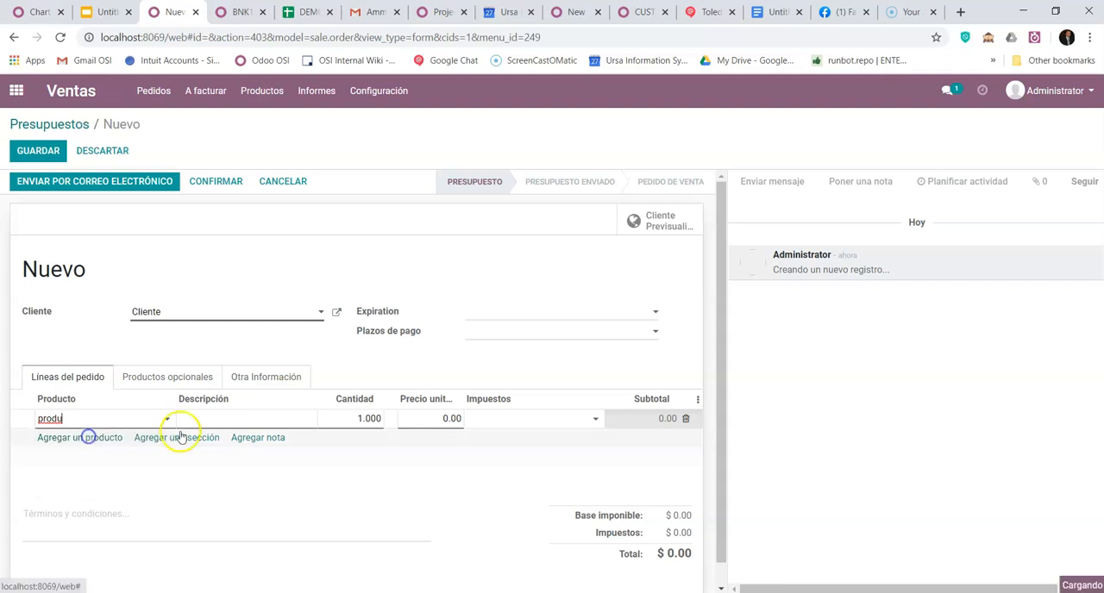
pyautogui.click(355, 419)
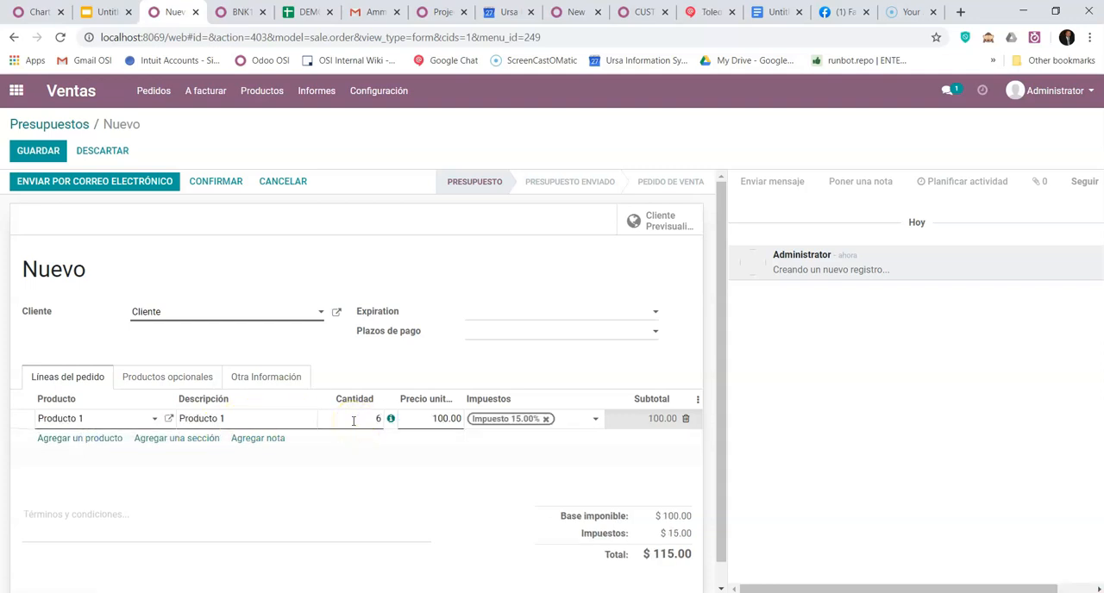
pyautogui.click(486, 375)
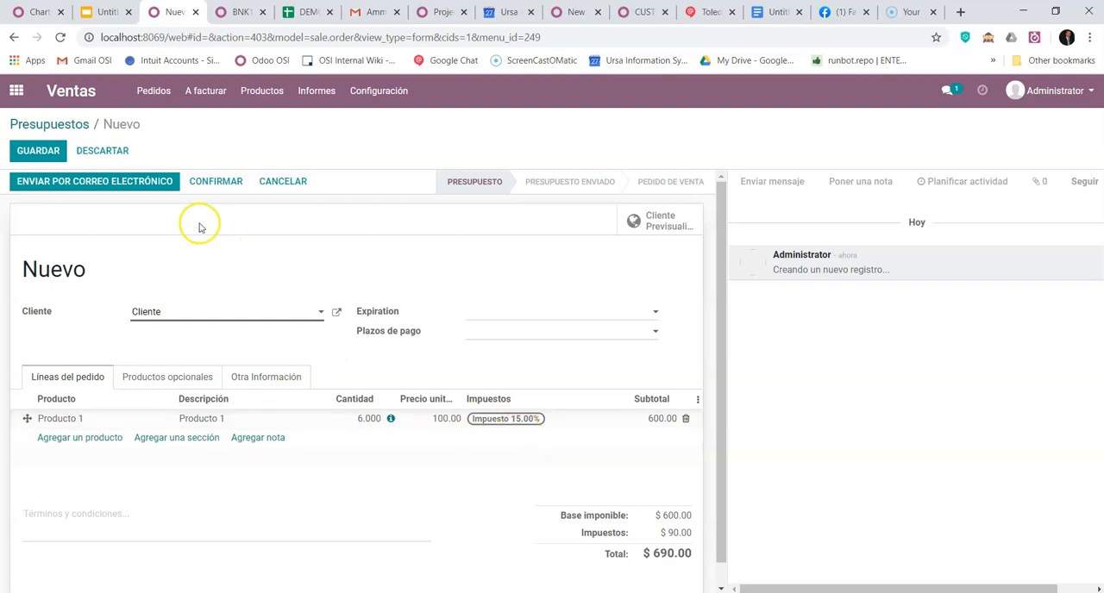
# - Confirm the quotation as a sales order and open its delivery
pyautogui.click(231, 179)
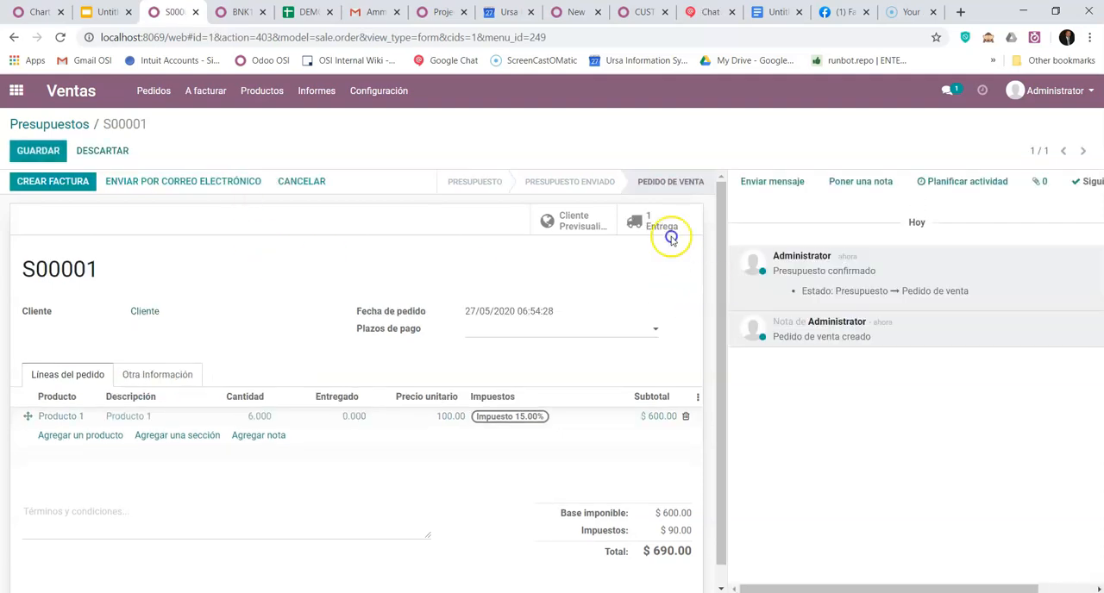
pyautogui.click(655, 224)
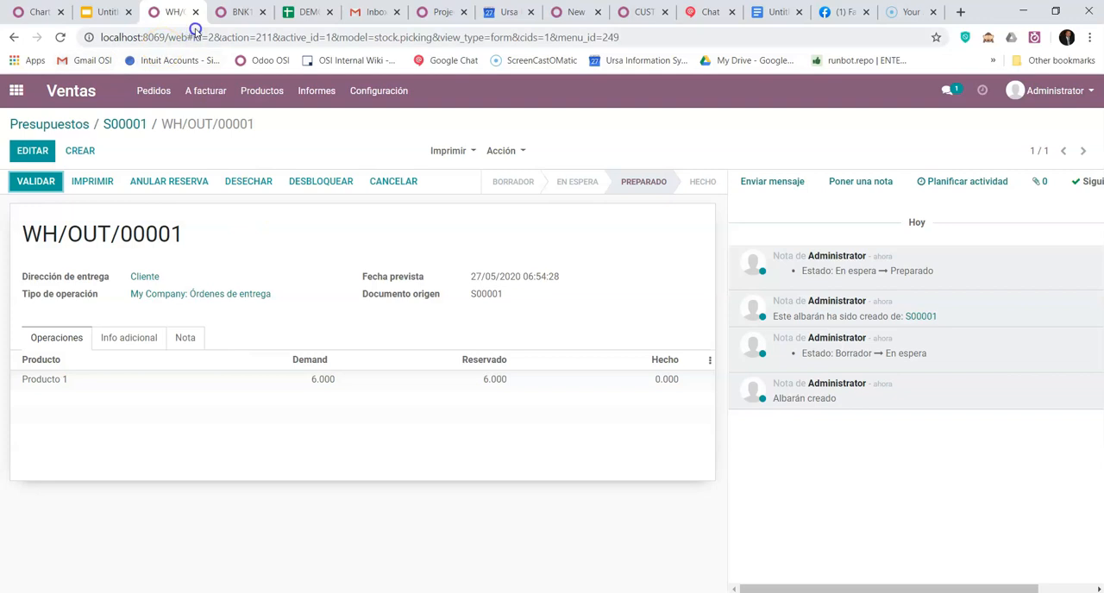
# - Check the journal entries list, and validate delivery WH/OUT/00001 as an immediate transfer of all quantities
pyautogui.click(238, 12)
pyautogui.click(92, 124)
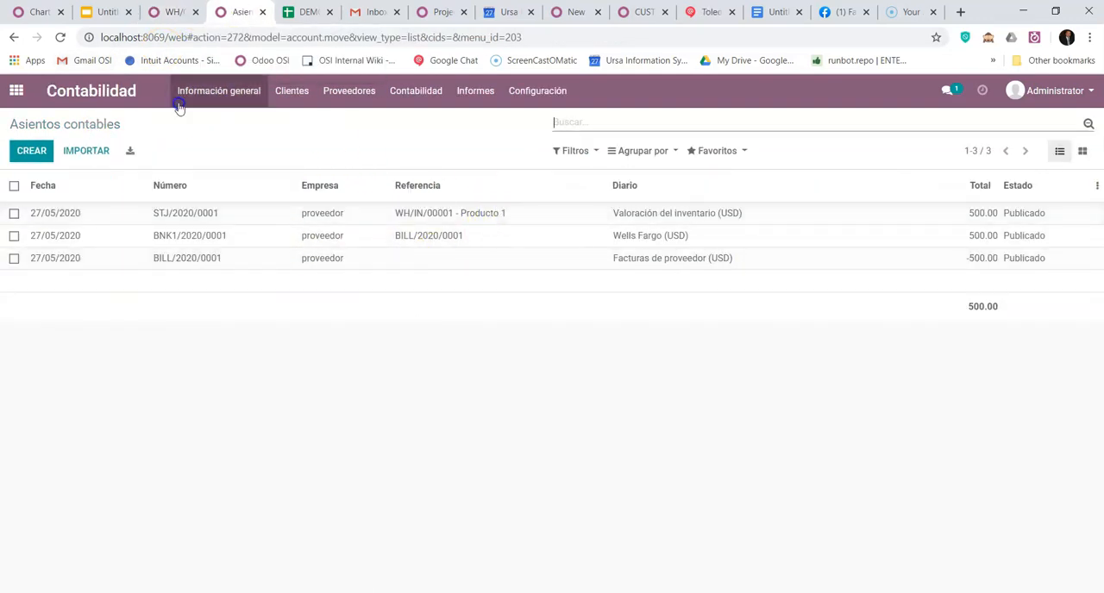
pyautogui.click(172, 12)
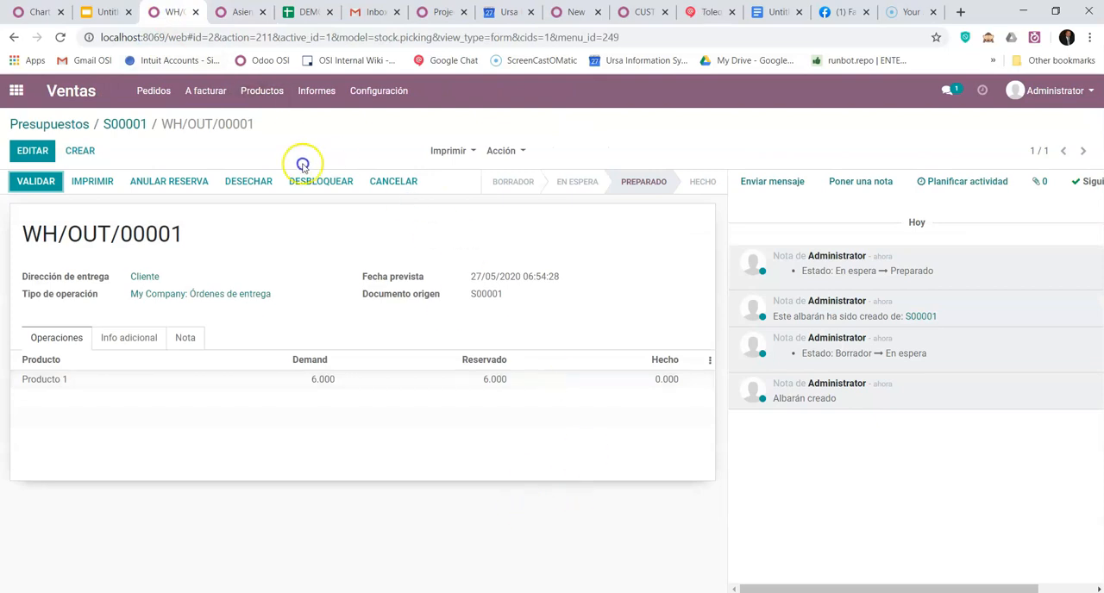
pyautogui.click(37, 180)
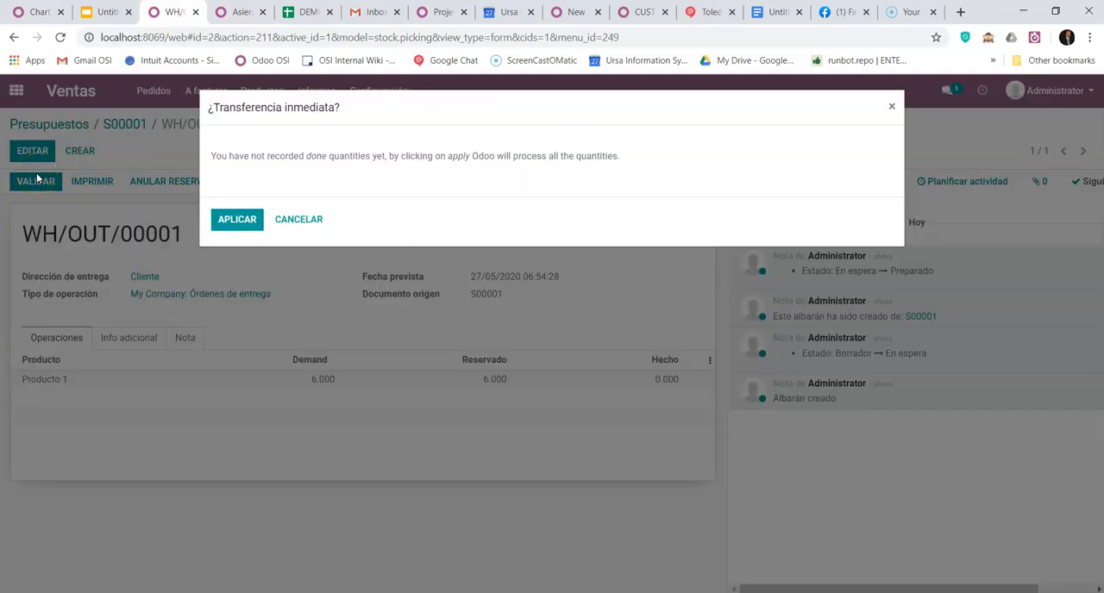
pyautogui.click(235, 221)
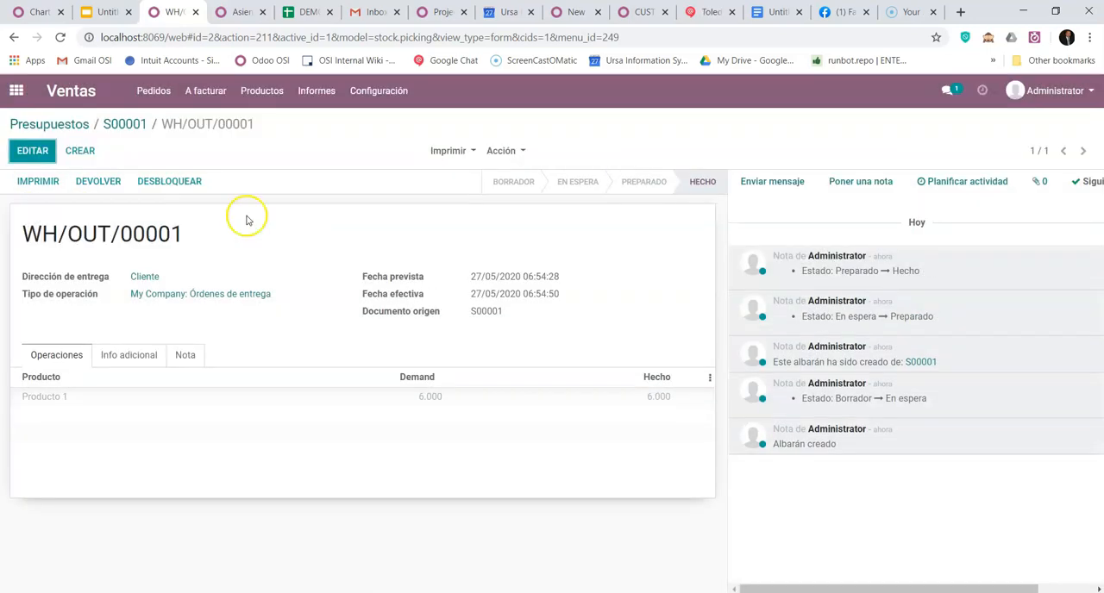
# - Reload the journal entries without the Varios filter and open entry STJ/2020/0002 for WH/OUT/00001
pyautogui.click(241, 12)
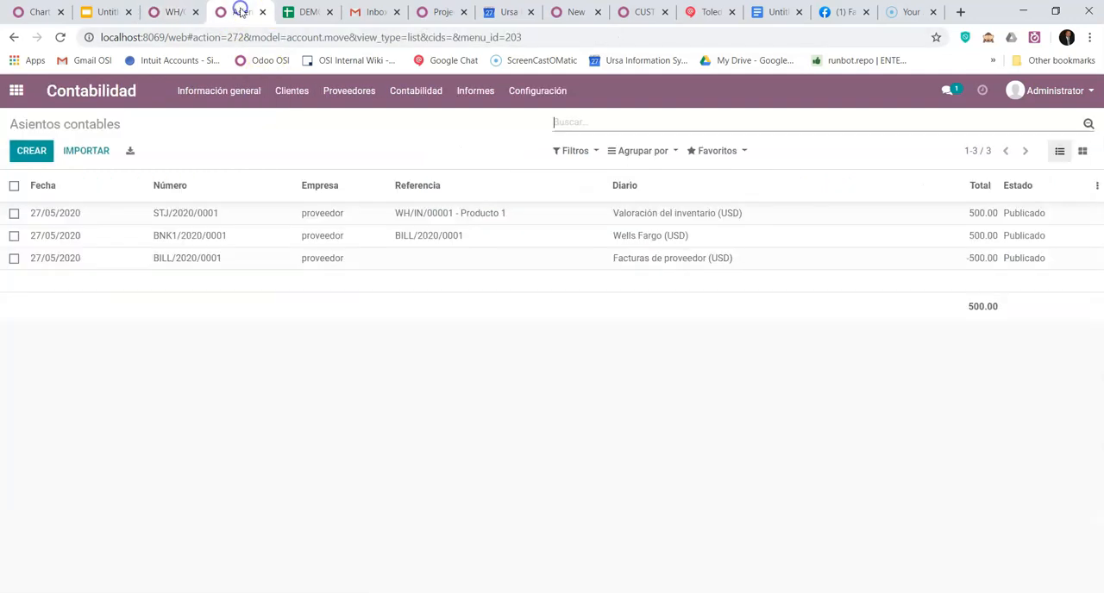
pyautogui.click(63, 37)
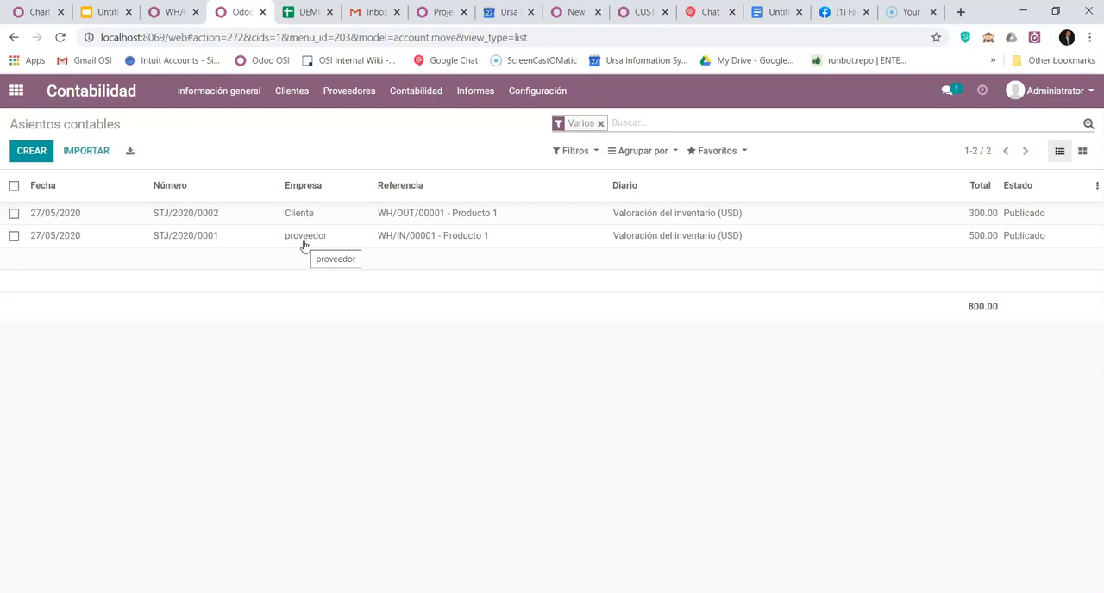
pyautogui.click(601, 124)
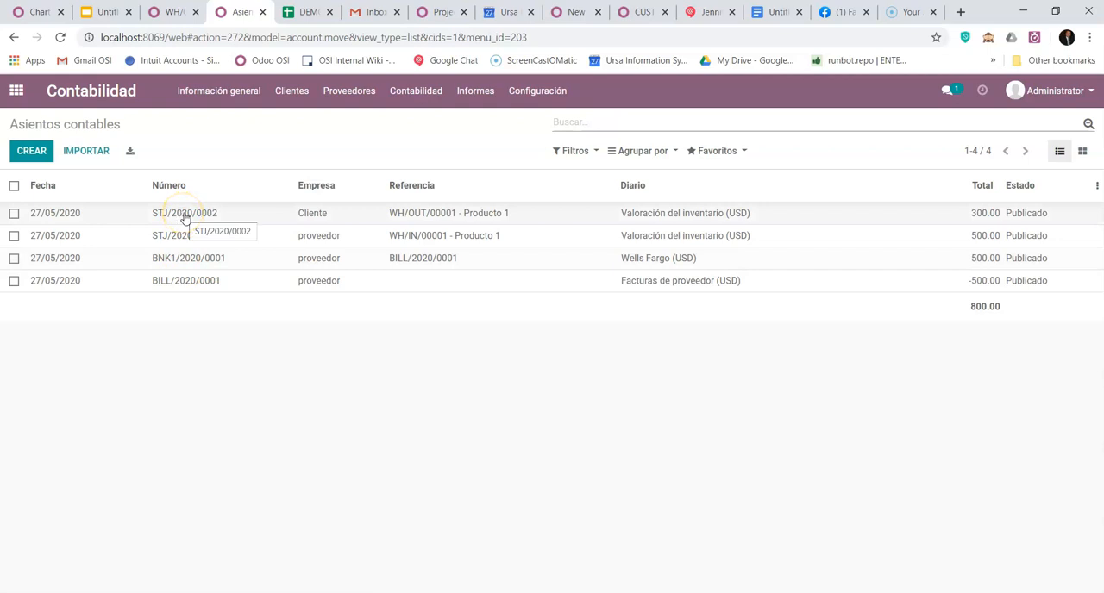
pyautogui.click(984, 213)
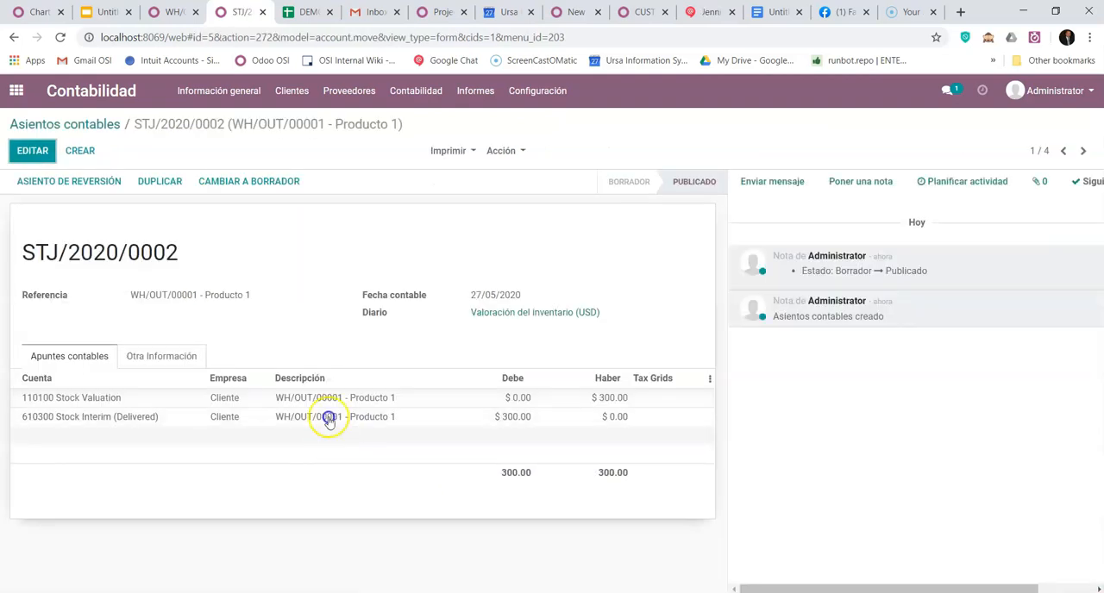
# - Flag Entrega de Producto (Venta) with 1 in the upper block of the CONTINENTAL sheet and inspect its inventory and expense amounts
pyautogui.click(302, 16)
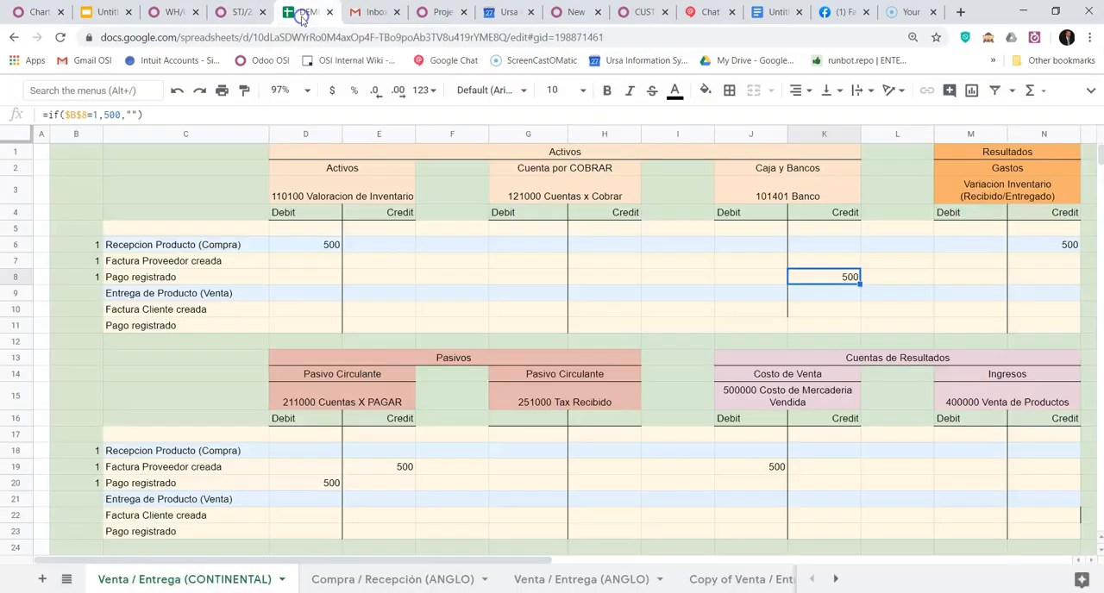
pyautogui.click(93, 295)
pyautogui.write('1')
pyautogui.press('Return')
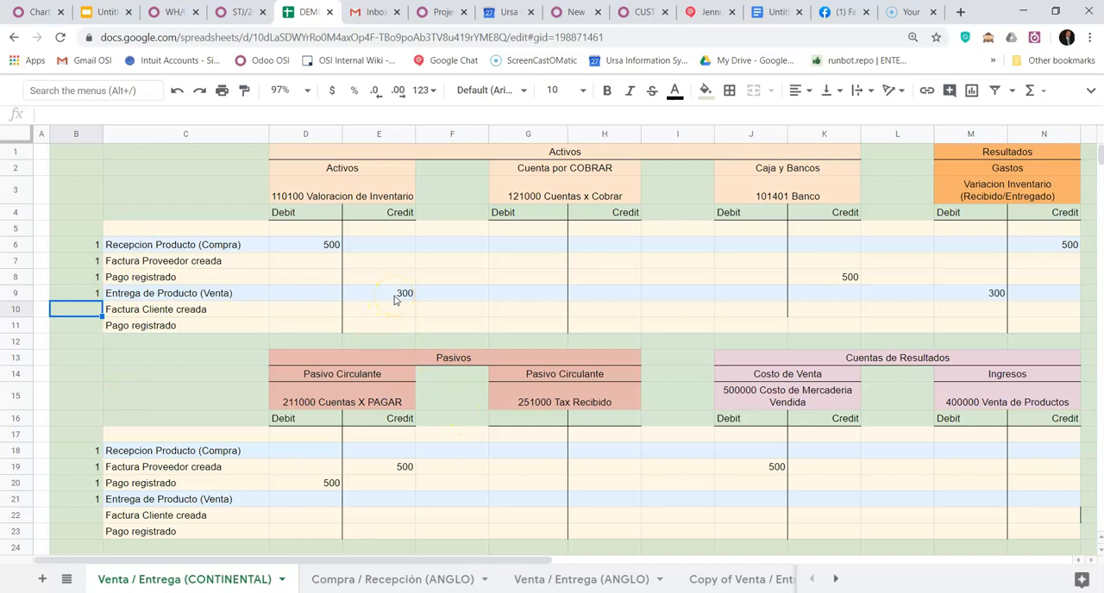
pyautogui.click(394, 296)
pyautogui.click(988, 297)
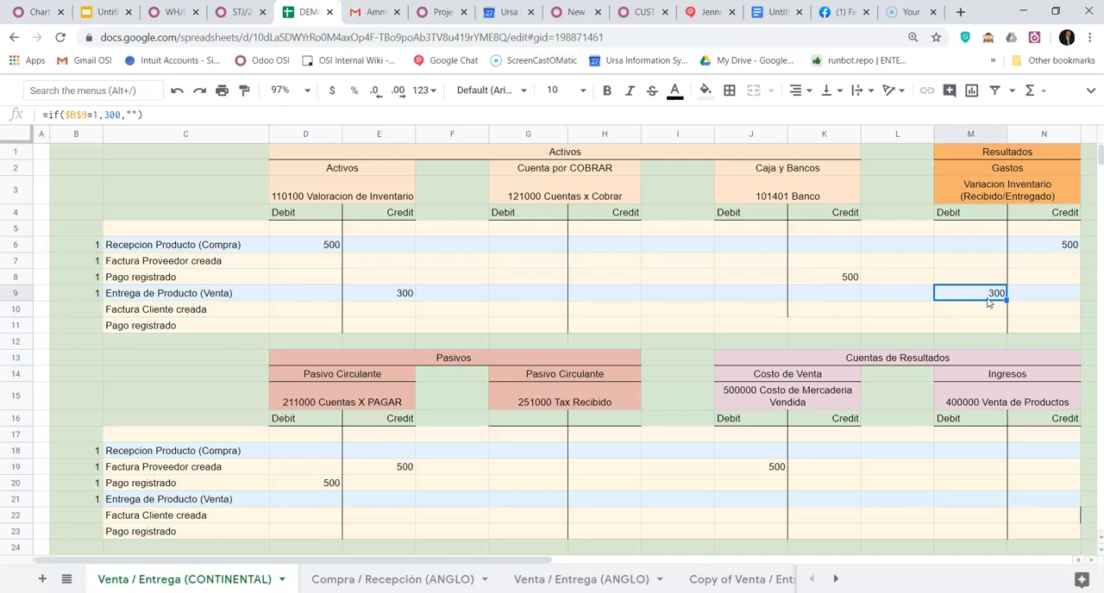
# - Flag Entrega de Producto (Venta) with 1 in cell B9 of the Compra / Recepción (ANGLO) sheet
pyautogui.click(402, 582)
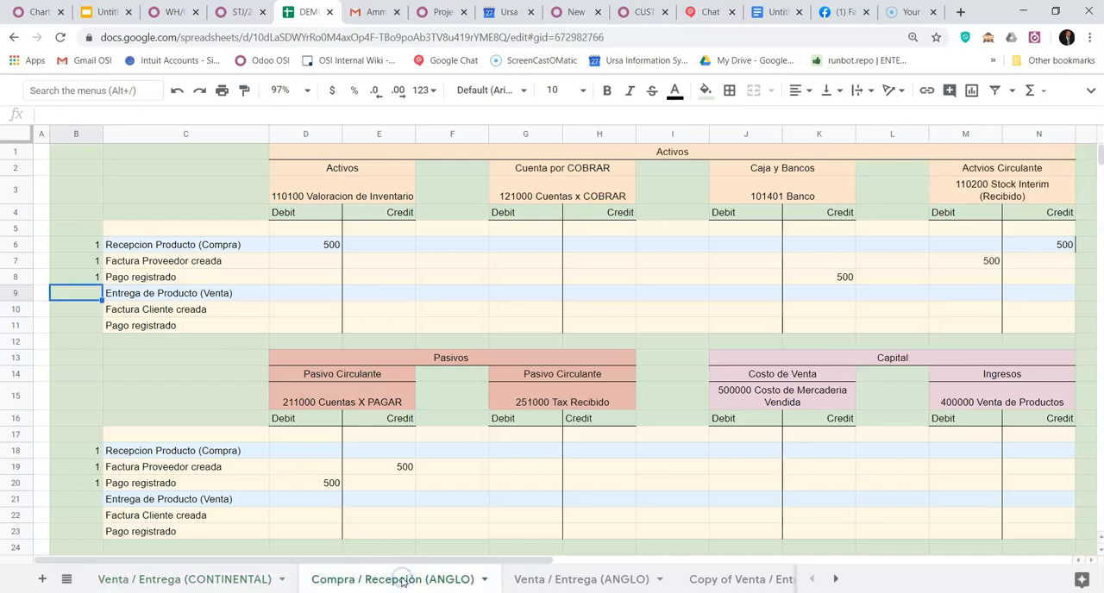
pyautogui.write('1')
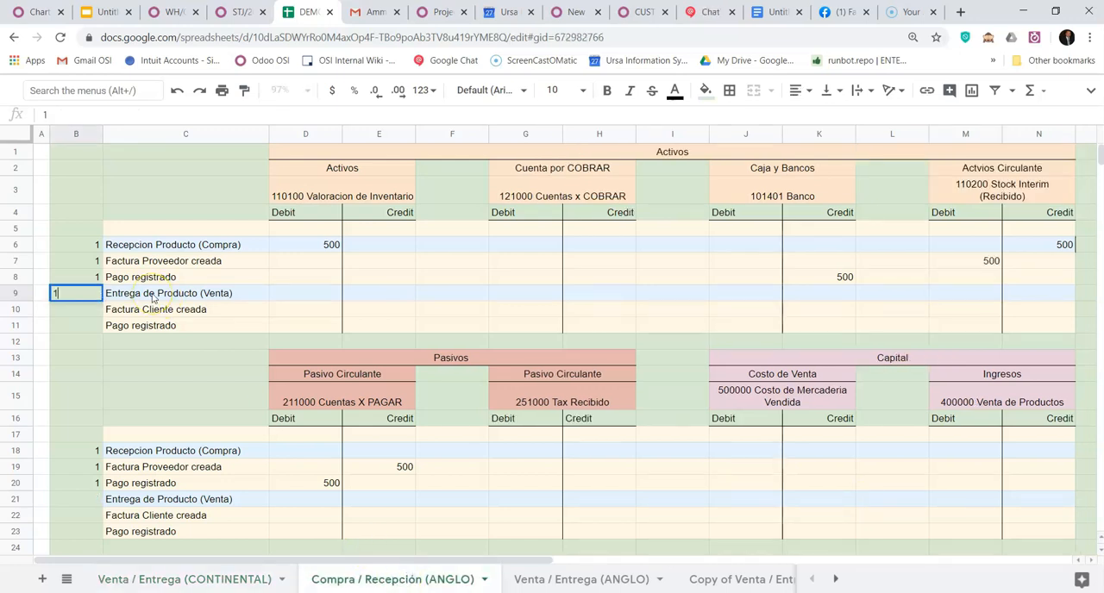
pyautogui.press('Return')
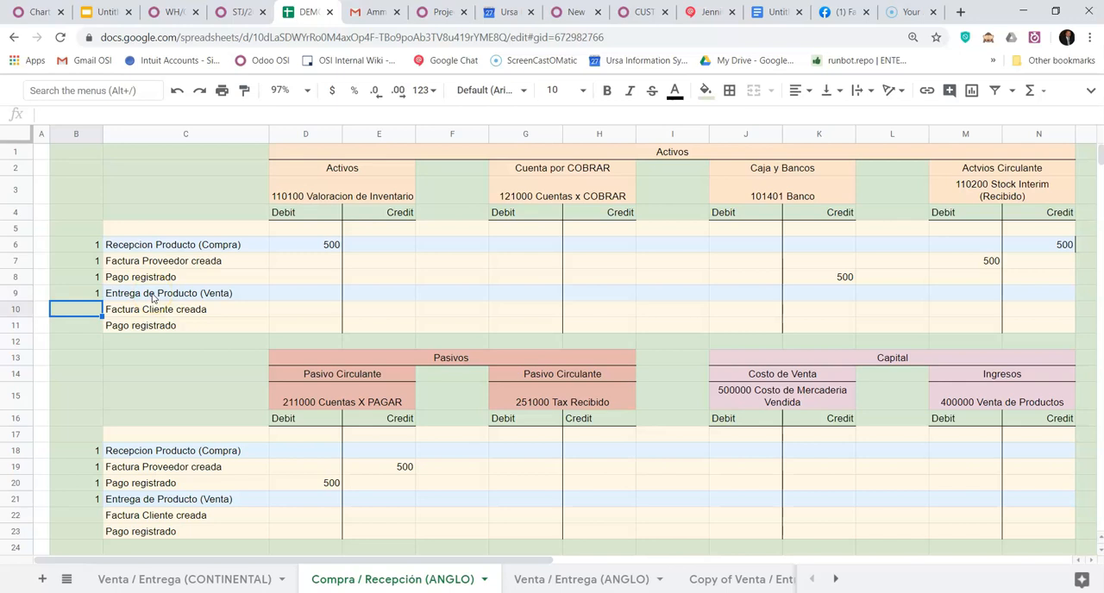
# - Flag Entrega de Producto (Venta) with 1 in cells B21 and B9 of the Venta / Entrega (ANGLO) sheet
pyautogui.click(575, 579)
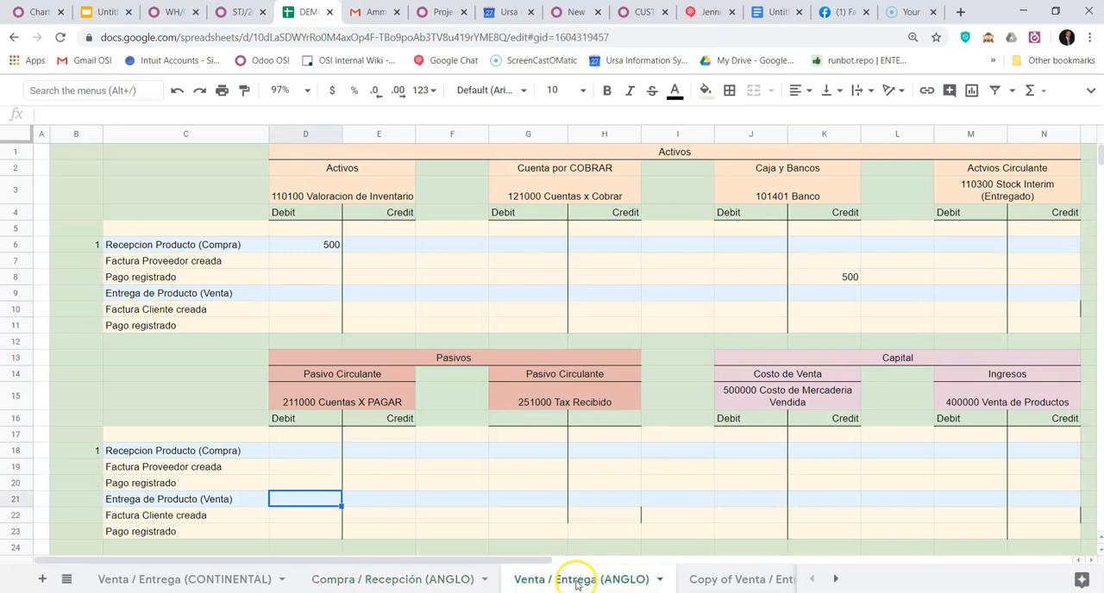
pyautogui.click(89, 502)
pyautogui.write('1')
pyautogui.press('Return')
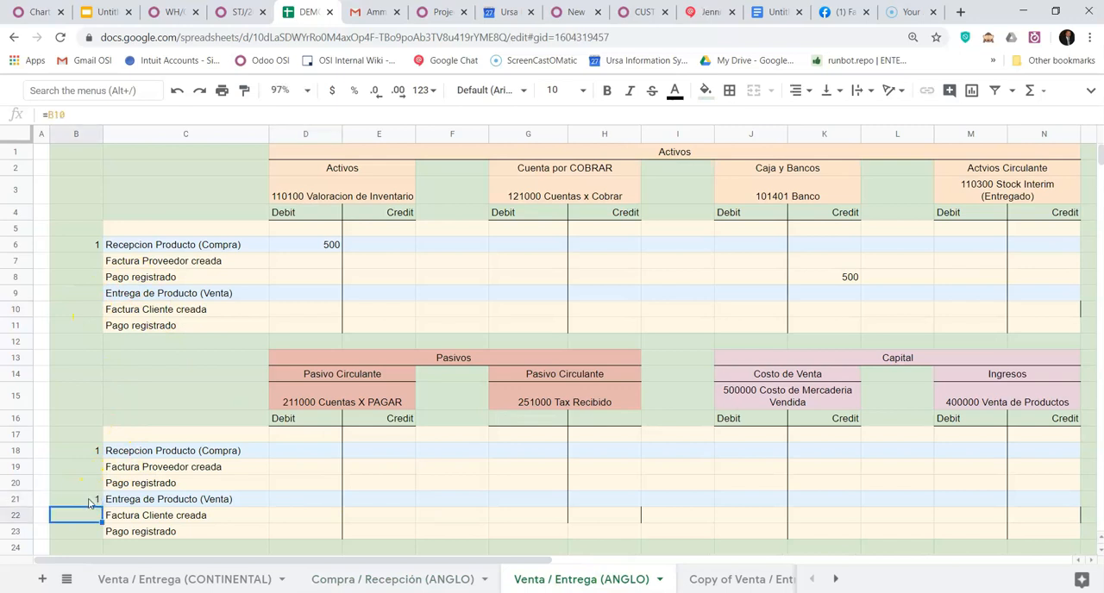
pyautogui.press('Up')
pyautogui.press('Up')
pyautogui.press('Up')
pyautogui.press('Up')
pyautogui.press('Up')
pyautogui.press('Up')
pyautogui.press('Up')
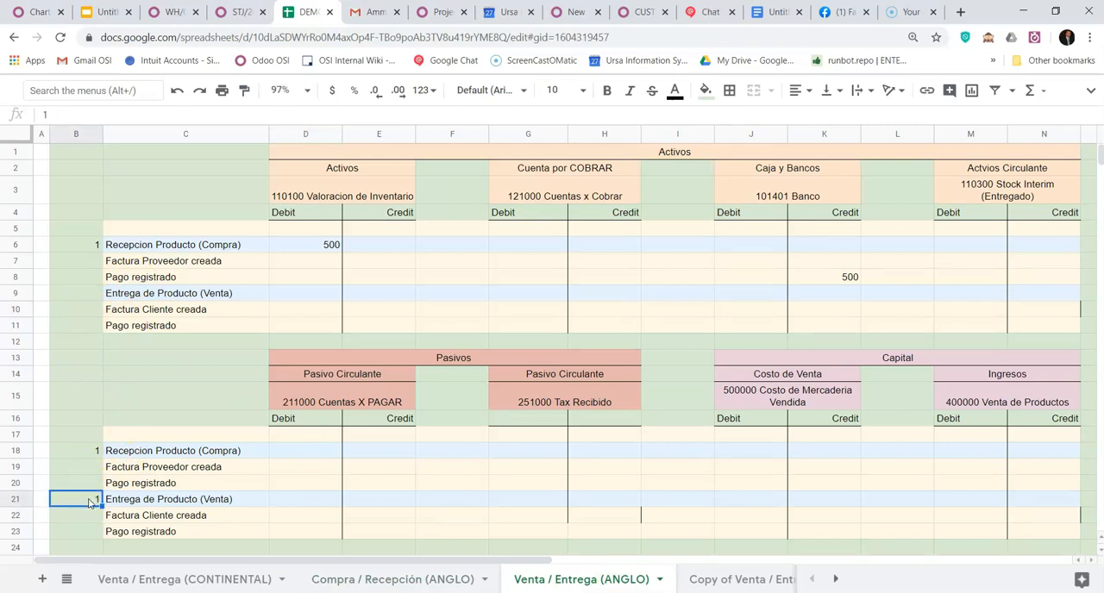
pyautogui.press('Up')
pyautogui.press('Up')
pyautogui.write('1')
pyautogui.press('Return')
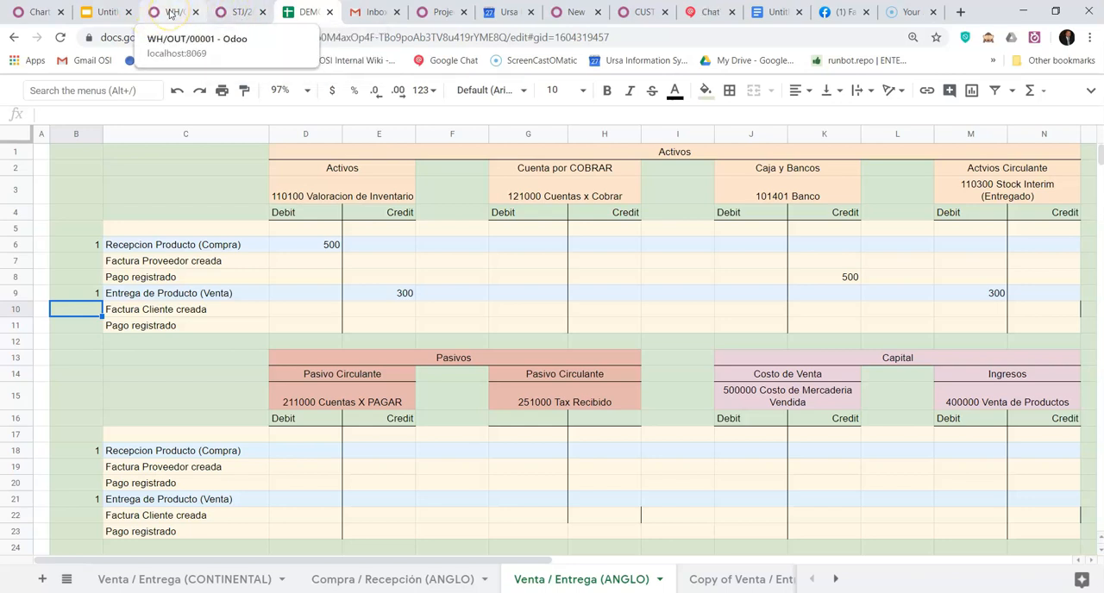
# - Return to sales order S00001 in Odoo and create its draft customer invoice
pyautogui.click(173, 12)
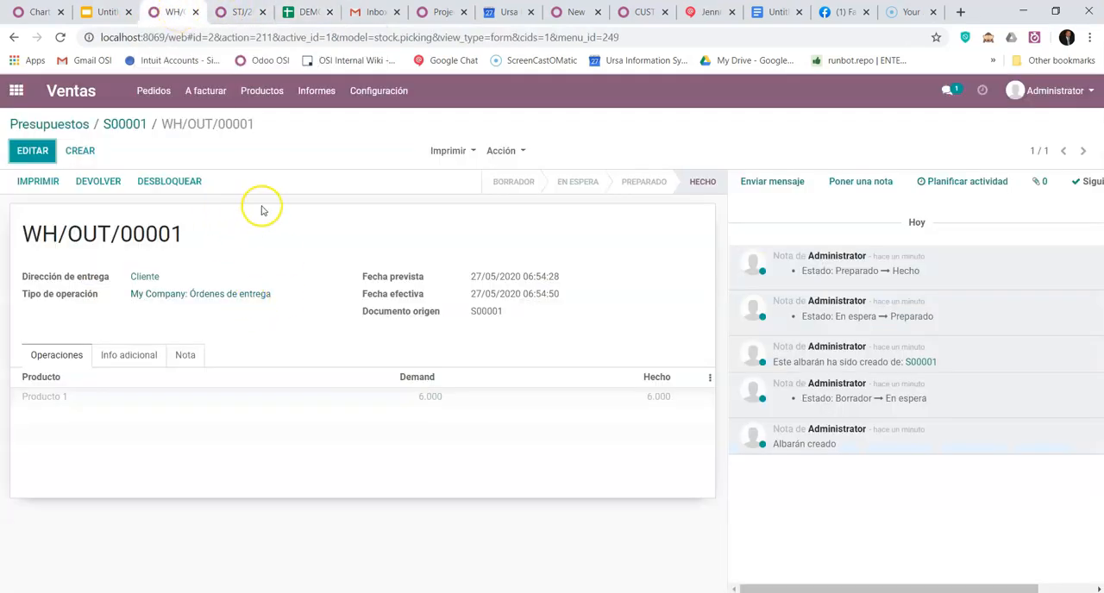
pyautogui.click(127, 126)
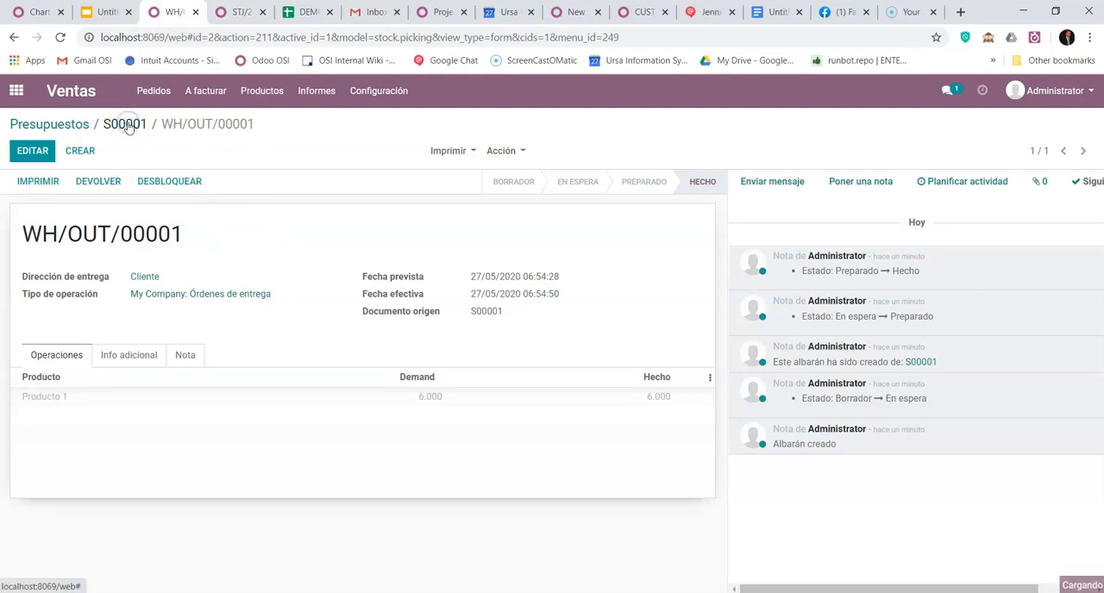
pyautogui.click(69, 181)
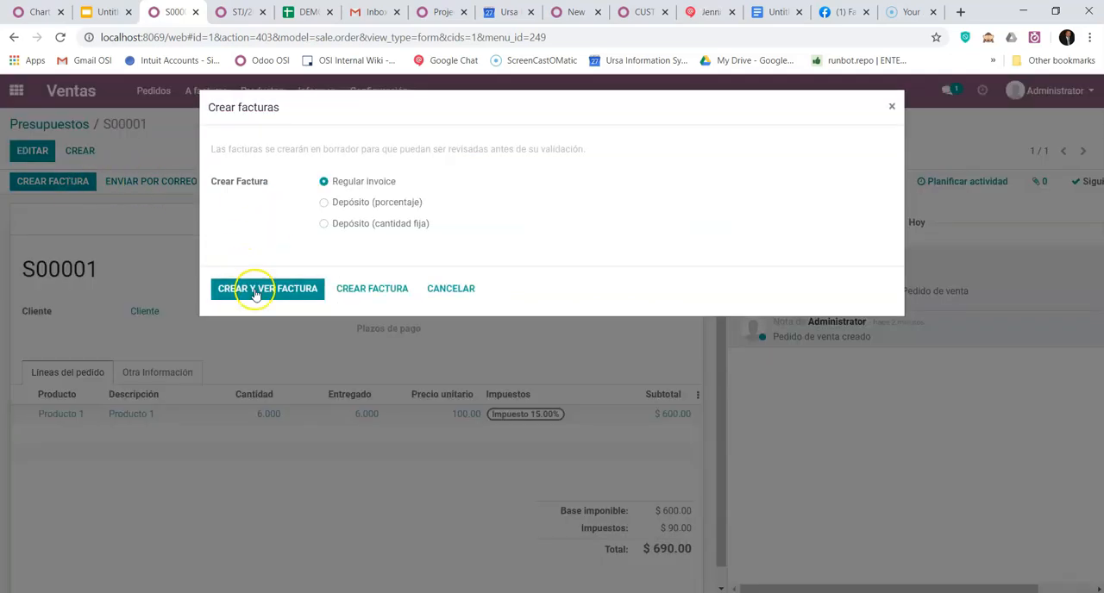
pyautogui.click(255, 293)
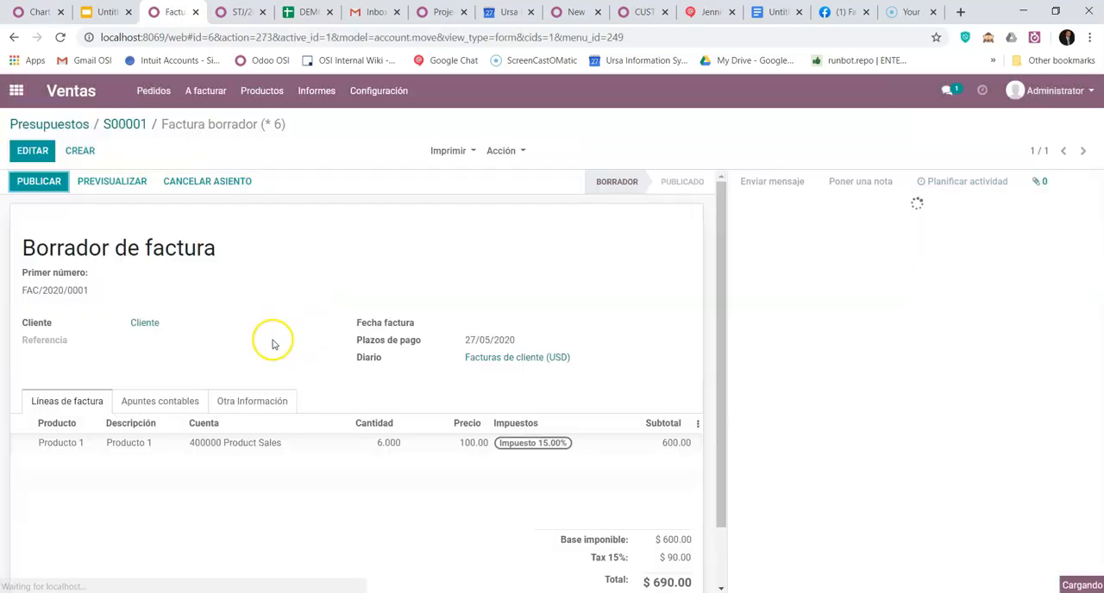
# - Review the draft invoice's journal items and post the customer invoice
pyautogui.click(168, 400)
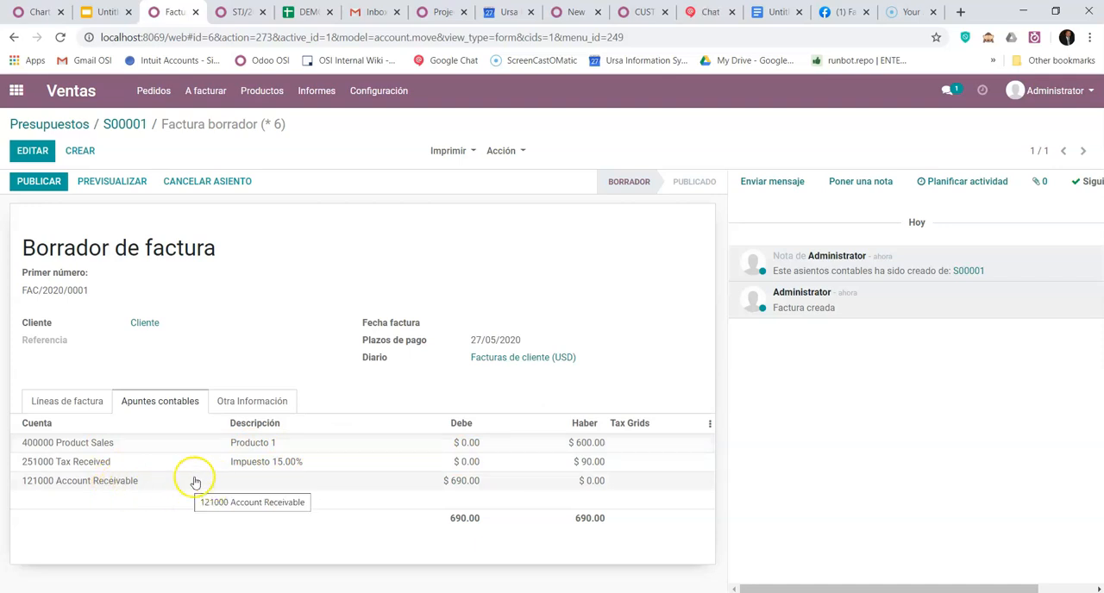
pyautogui.click(43, 190)
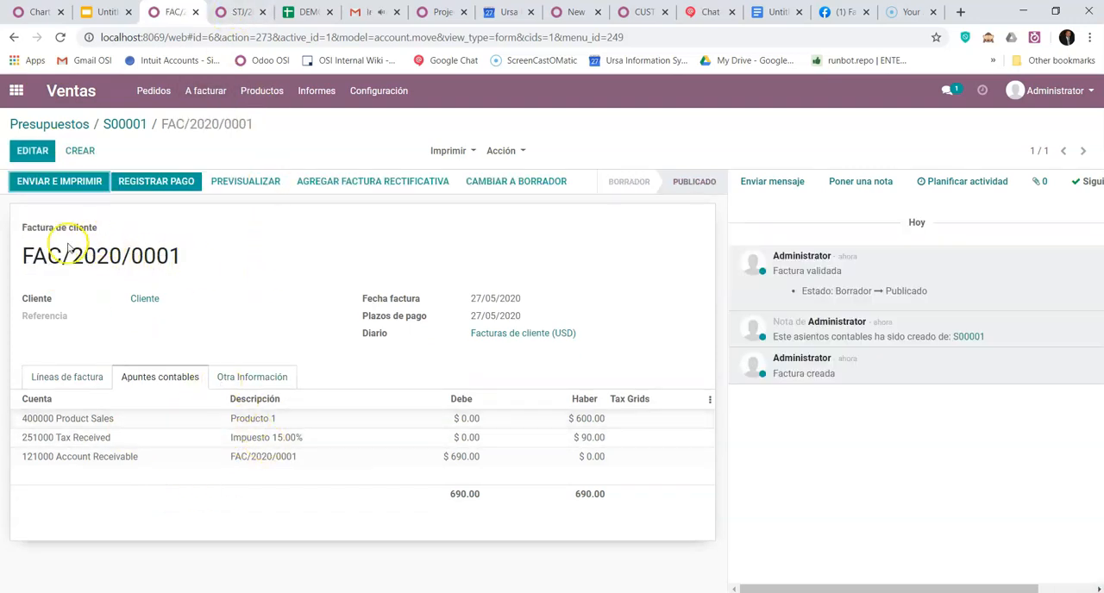
pyautogui.moveTo(144, 256); pyautogui.dragTo(173, 256)
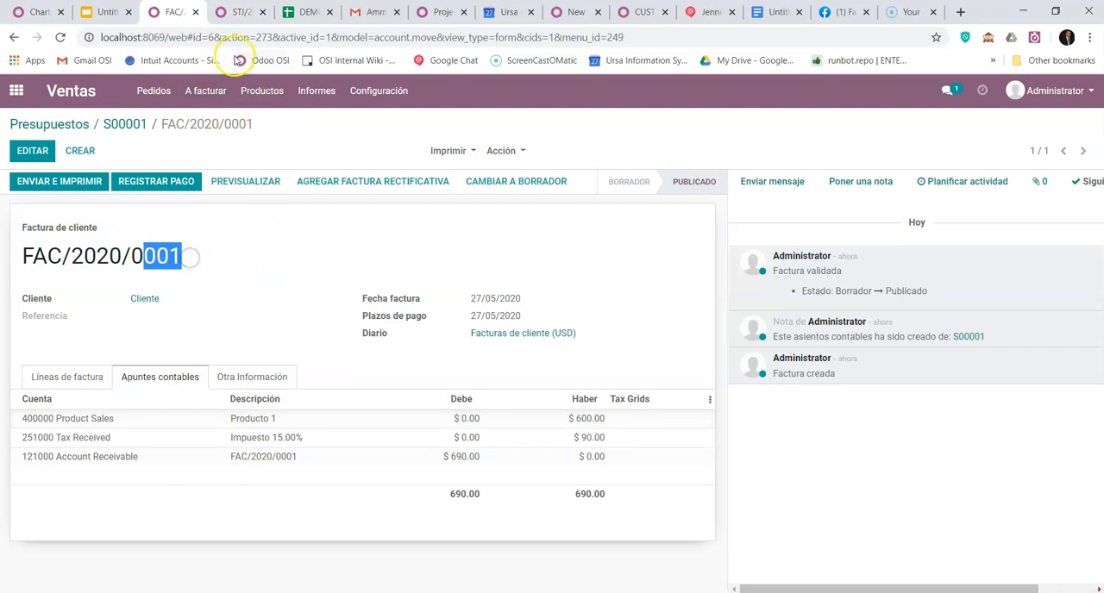
# - Flag Factura Cliente creada with 1 in B10 of the CONTINENTAL sheet and inspect its receivable, tax and income formulas
pyautogui.click(241, 12)
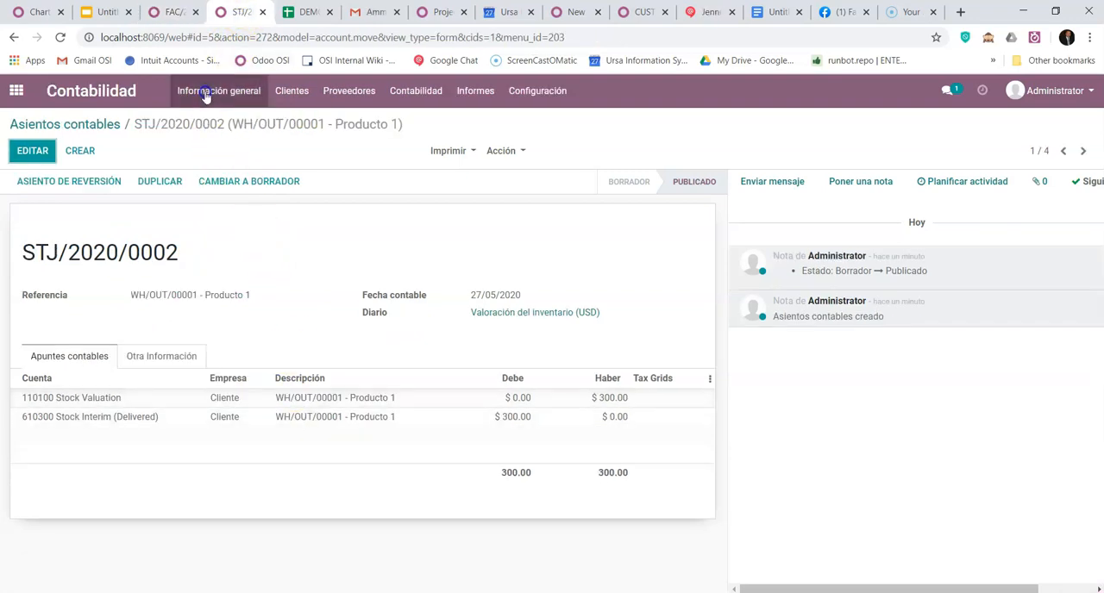
pyautogui.click(300, 12)
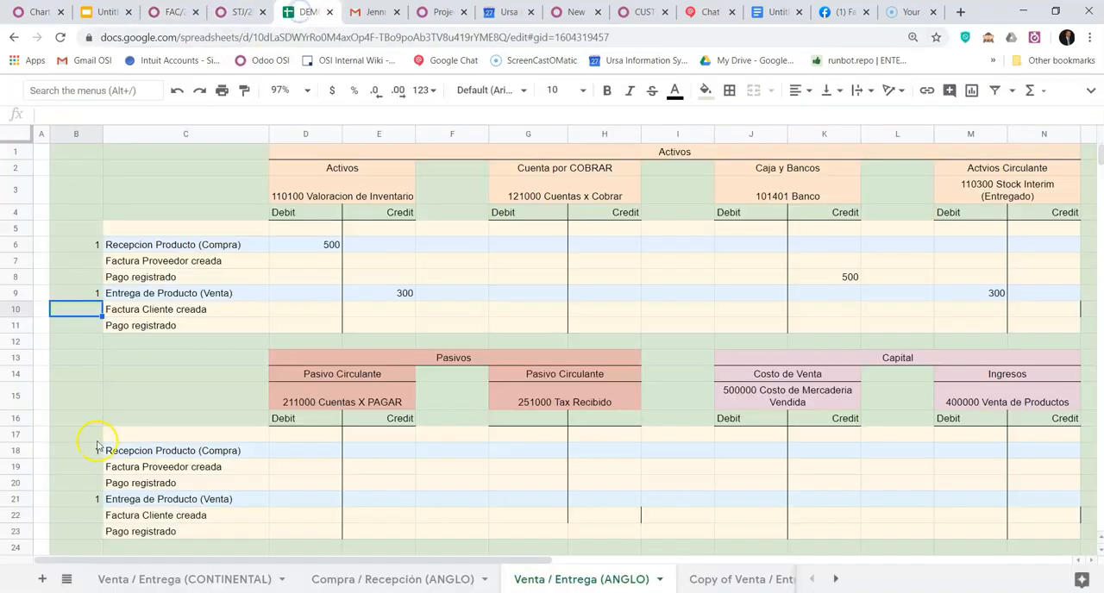
pyautogui.click(158, 580)
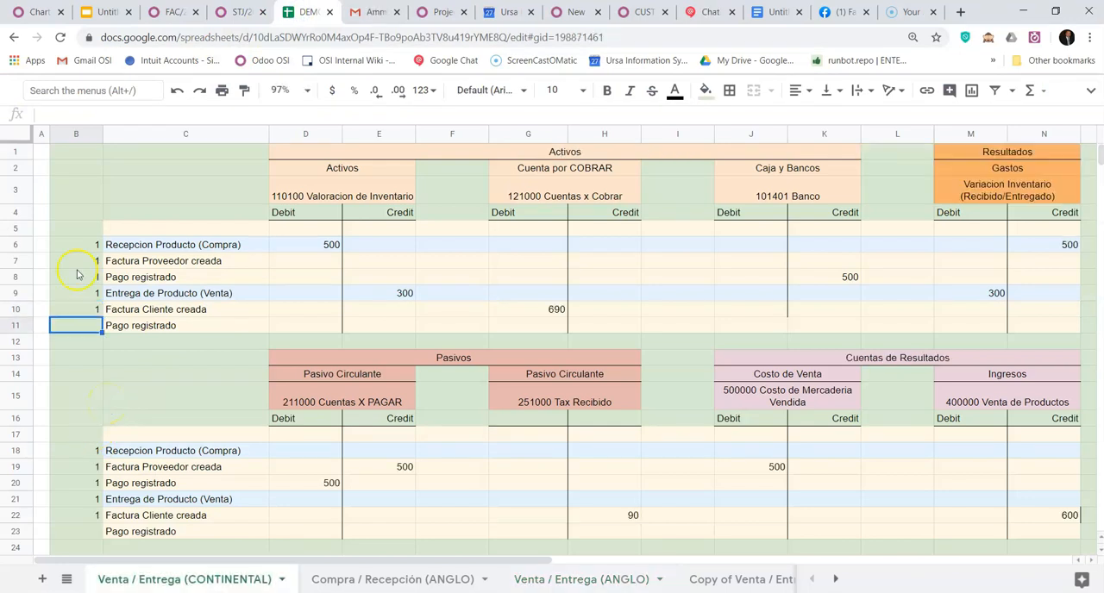
pyautogui.click(540, 313)
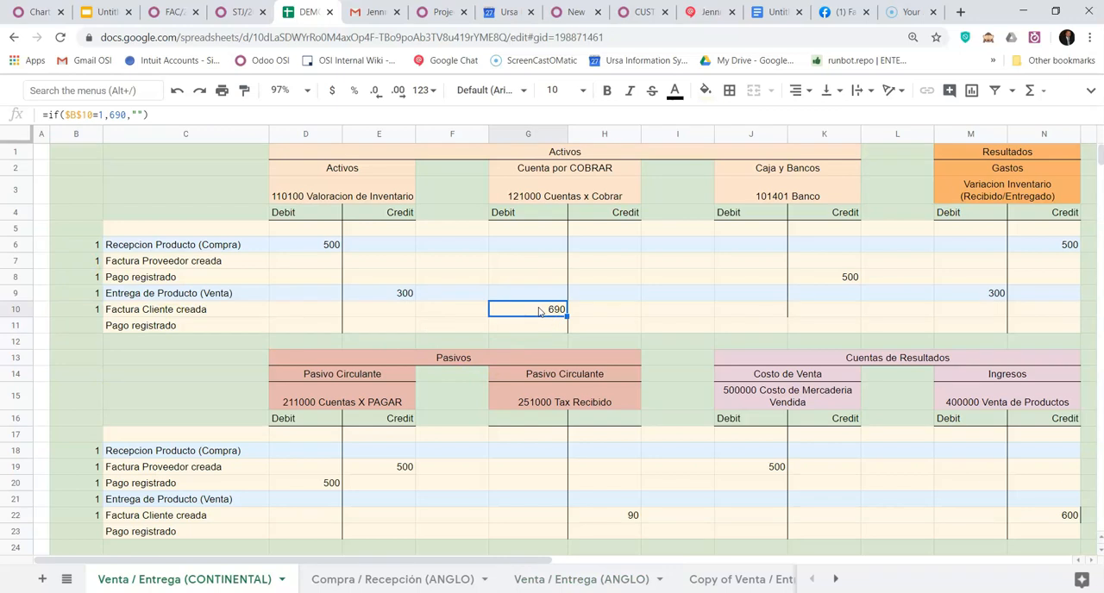
pyautogui.press('Down')
pyautogui.press('Down')
pyautogui.press('Down')
pyautogui.press('Down')
pyautogui.press('Down')
pyautogui.press('Down')
pyautogui.press('Down')
pyautogui.press('Down')
pyautogui.press('Down')
pyautogui.press('Down')
pyautogui.press('Down')
pyautogui.press('Down')
pyautogui.press('Right')
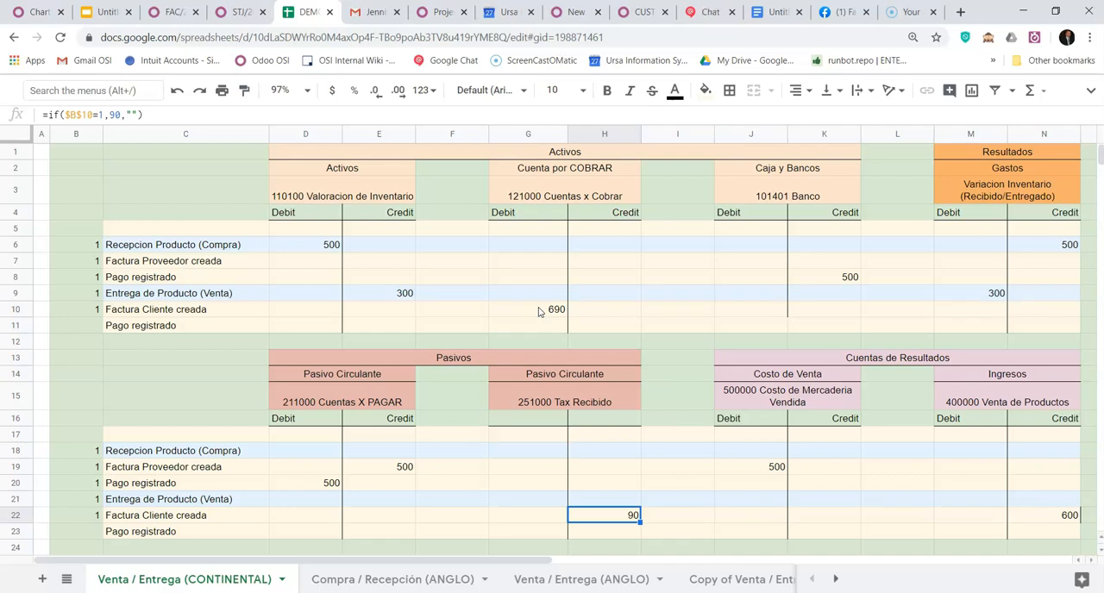
pyautogui.press('Right')
pyautogui.press('Right')
pyautogui.press('Right')
pyautogui.press('Right')
pyautogui.press('Right')
pyautogui.press('Right')
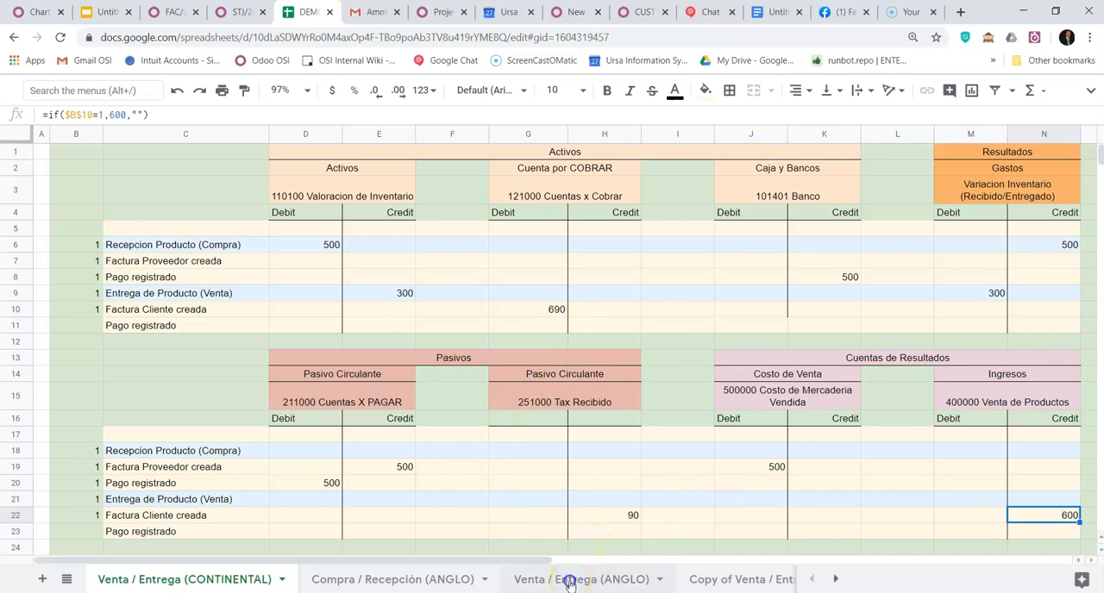
# - Flag Factura Cliente creada with 1 in B10 of the Venta / Entrega (ANGLO) sheet and inspect its interim stock and cost of sales formulas
pyautogui.click(569, 584)
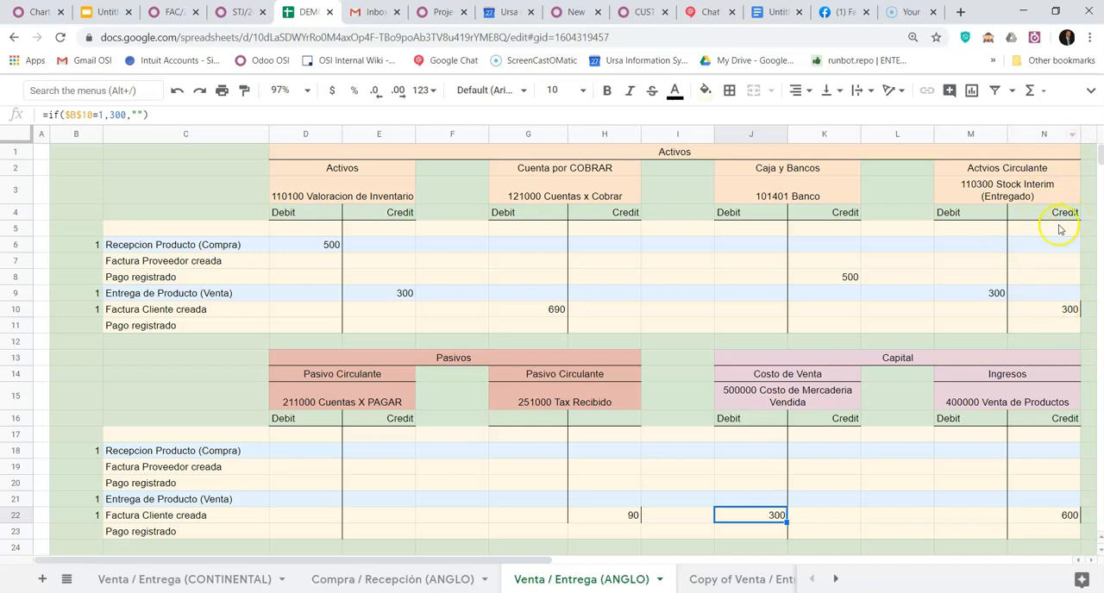
pyautogui.click(1069, 309)
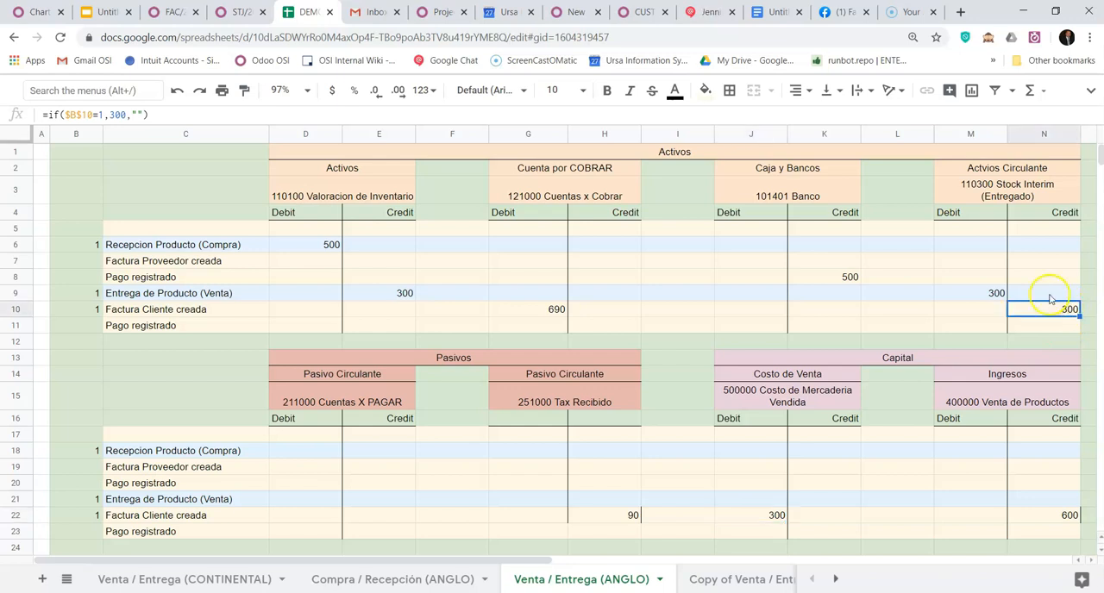
pyautogui.click(759, 518)
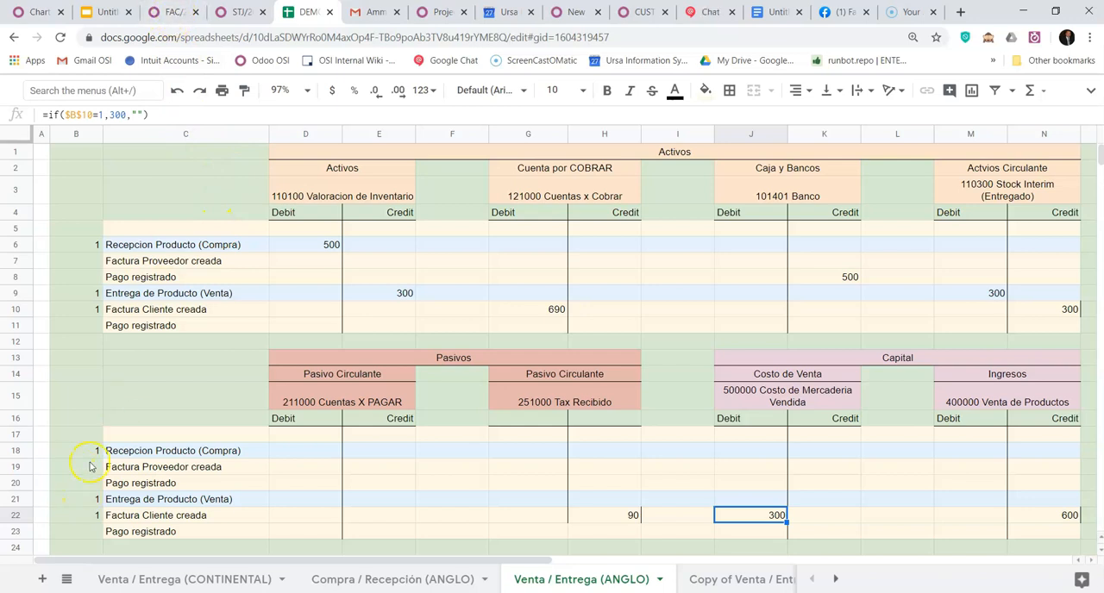
# - Flag Pago registrado with 1 in B11 of the Venta / Entrega (CONTINENTAL) sheet and inspect the bank debit formula in J11
pyautogui.click(97, 328)
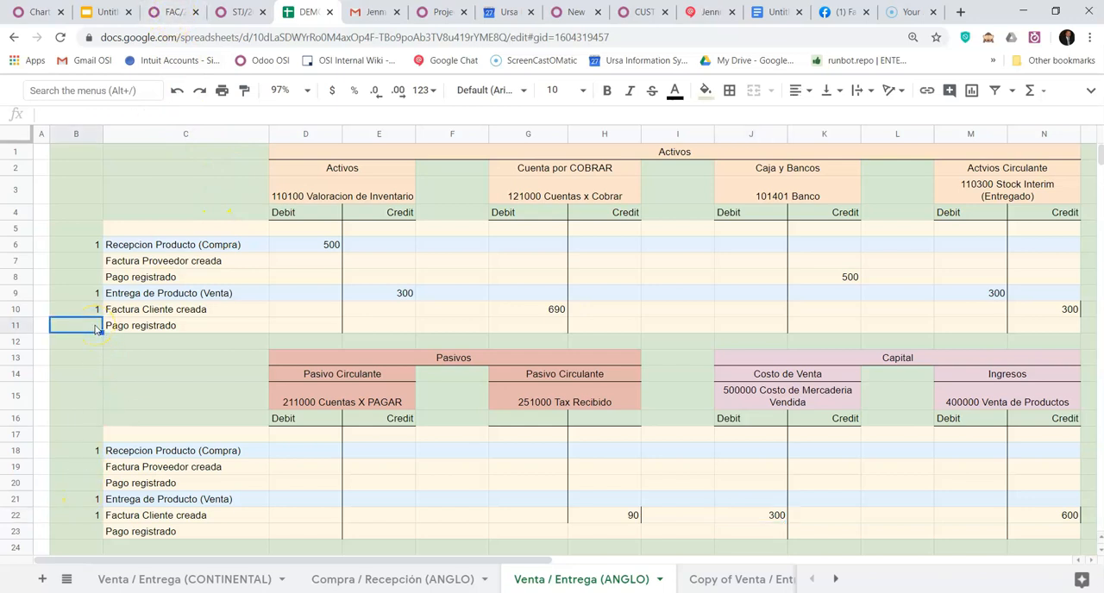
pyautogui.click(177, 580)
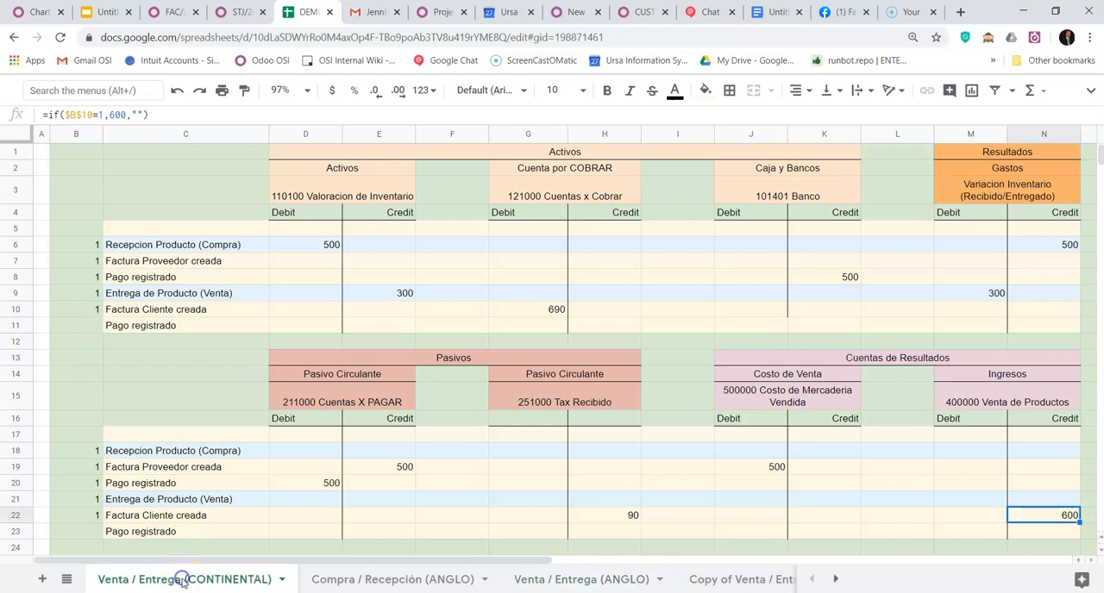
pyautogui.click(91, 330)
pyautogui.write('1')
pyautogui.press('Return')
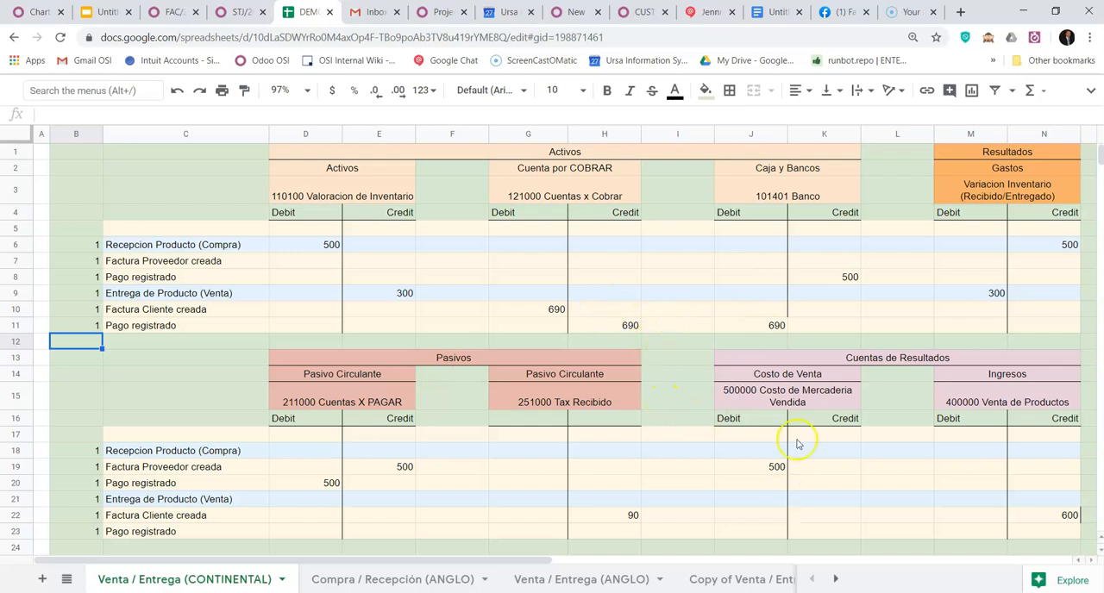
pyautogui.click(770, 327)
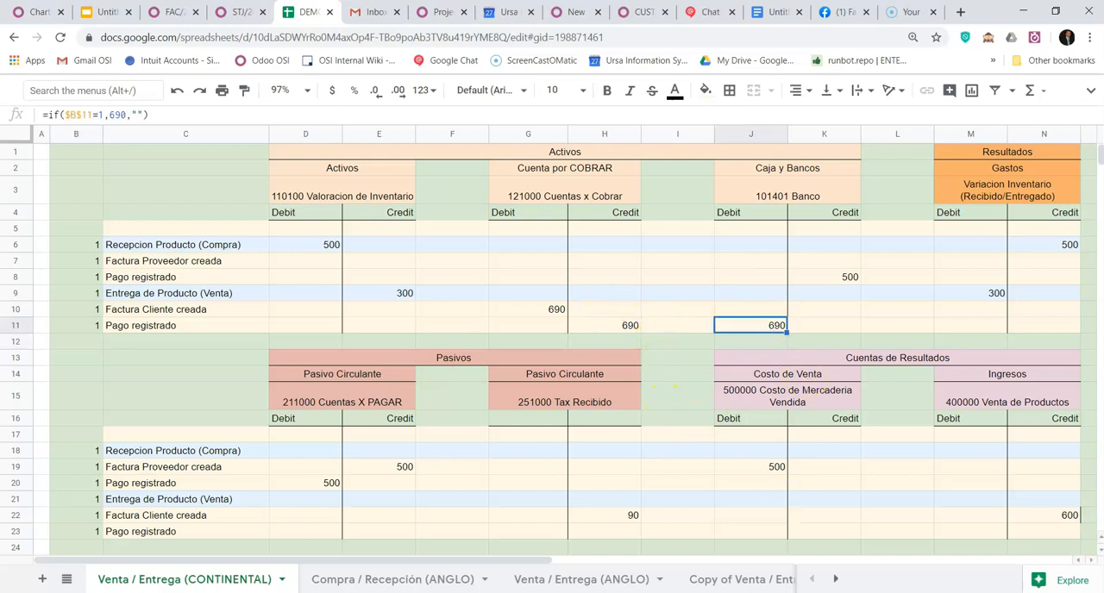
# - Flag Pago registrado with 1 in B11 of the Venta / Entrega (ANGLO) sheet and inspect the bank debit formula in J11
pyautogui.click(574, 579)
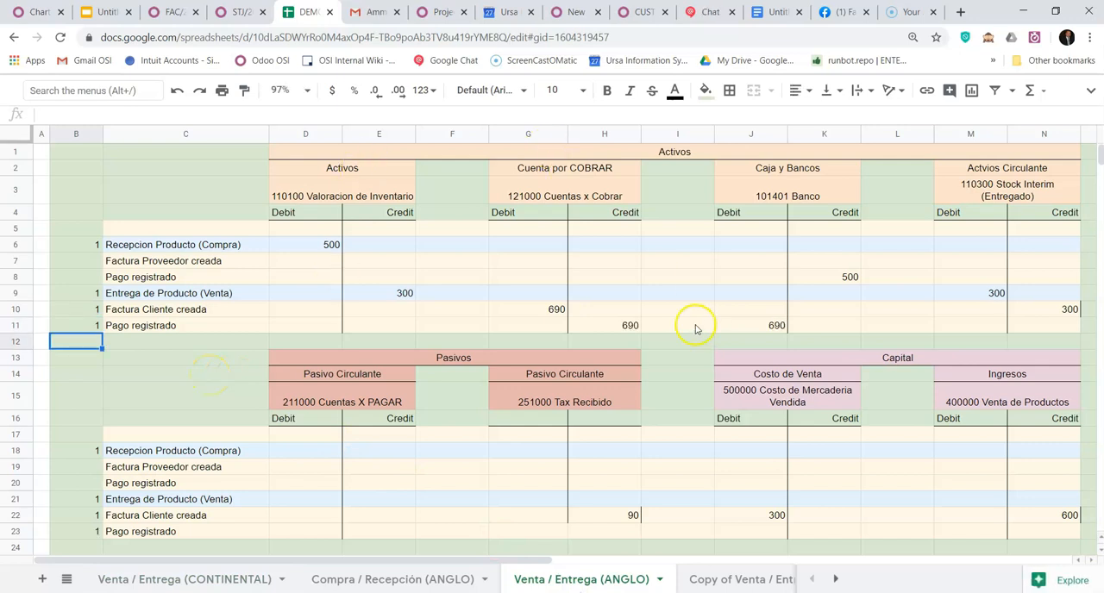
pyautogui.click(621, 325)
pyautogui.press('Right')
pyautogui.press('Right')
pyautogui.press('Right')
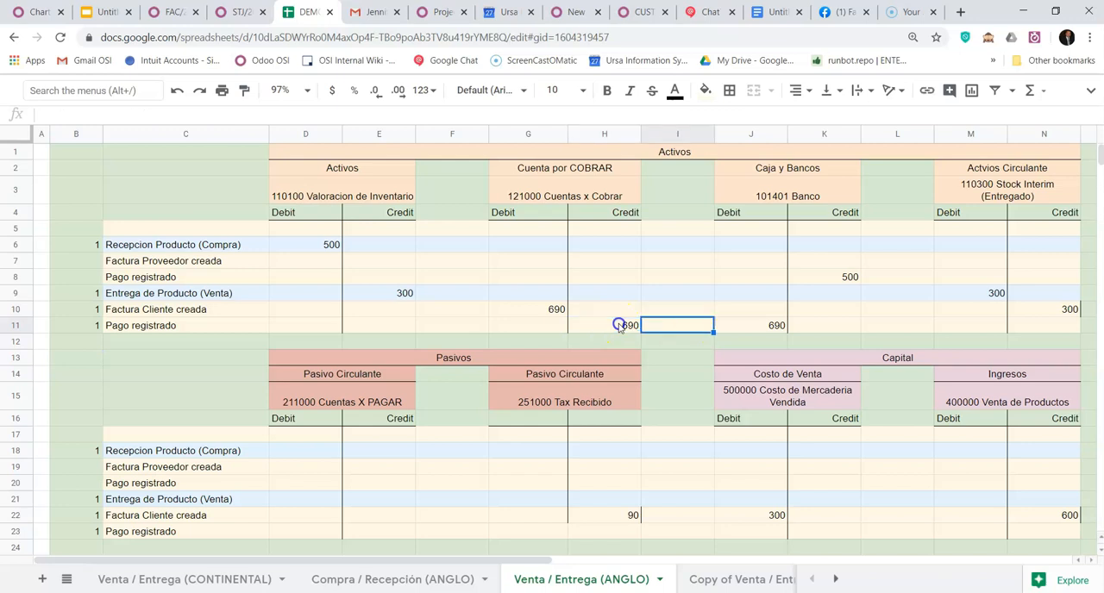
pyautogui.press('Left')
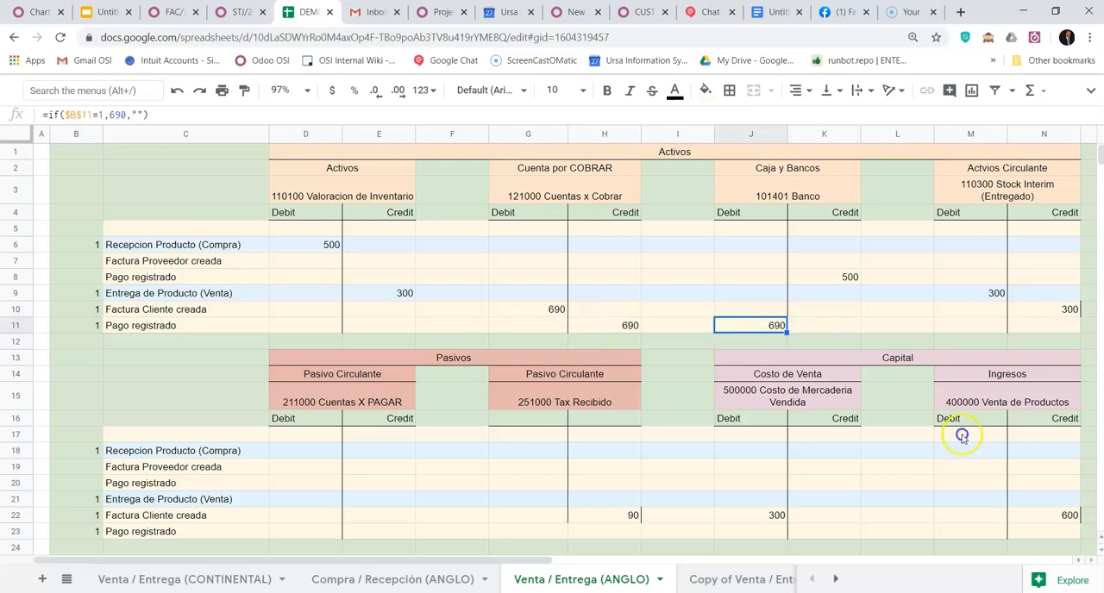
# - Register and validate the $690.00 payment of customer invoice FAC/2020/0001 in Odoo through the Wells Fargo (USD) journal, dated 27/05/2020
pyautogui.click(240, 12)
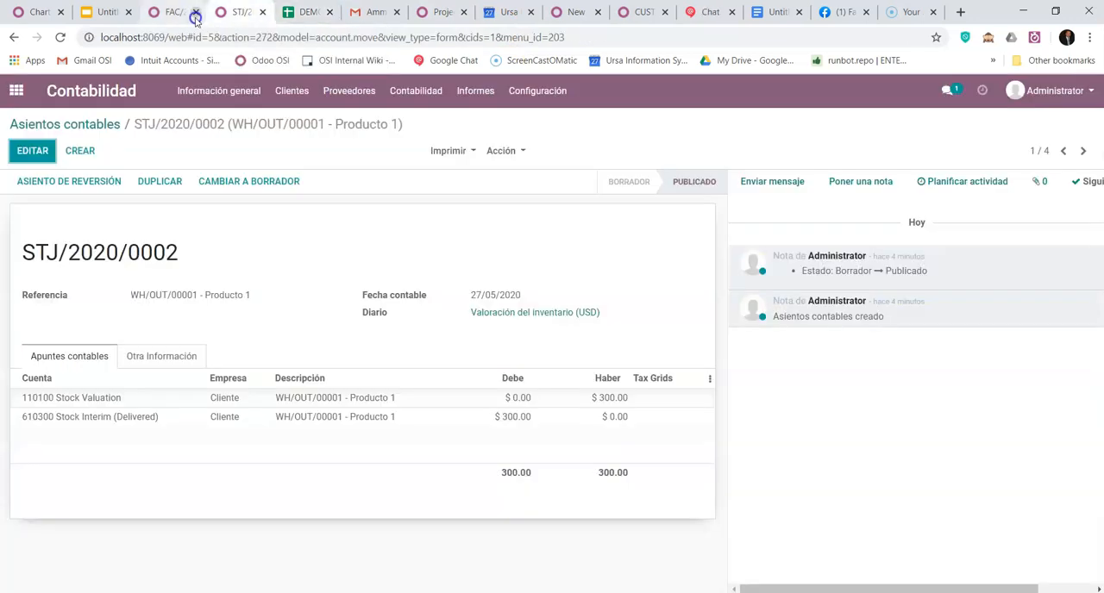
pyautogui.click(165, 12)
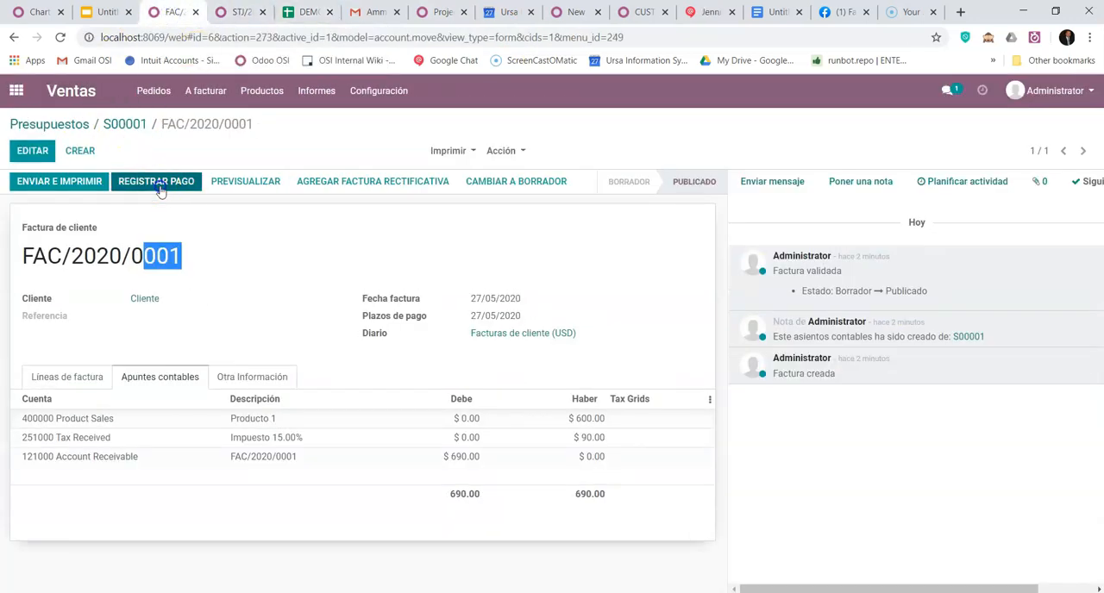
pyautogui.click(156, 199)
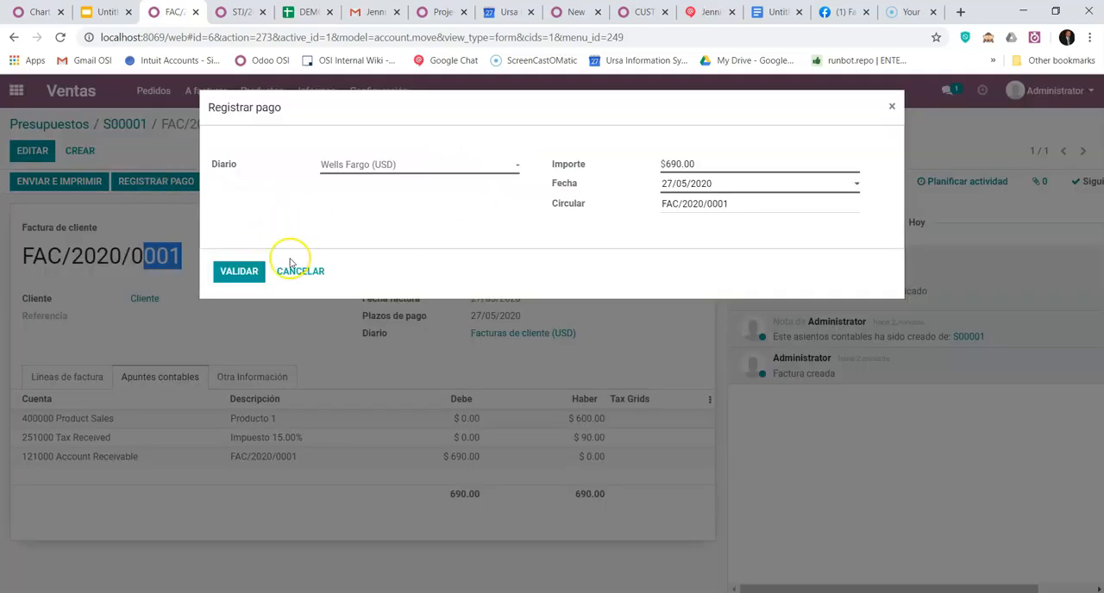
pyautogui.click(242, 272)
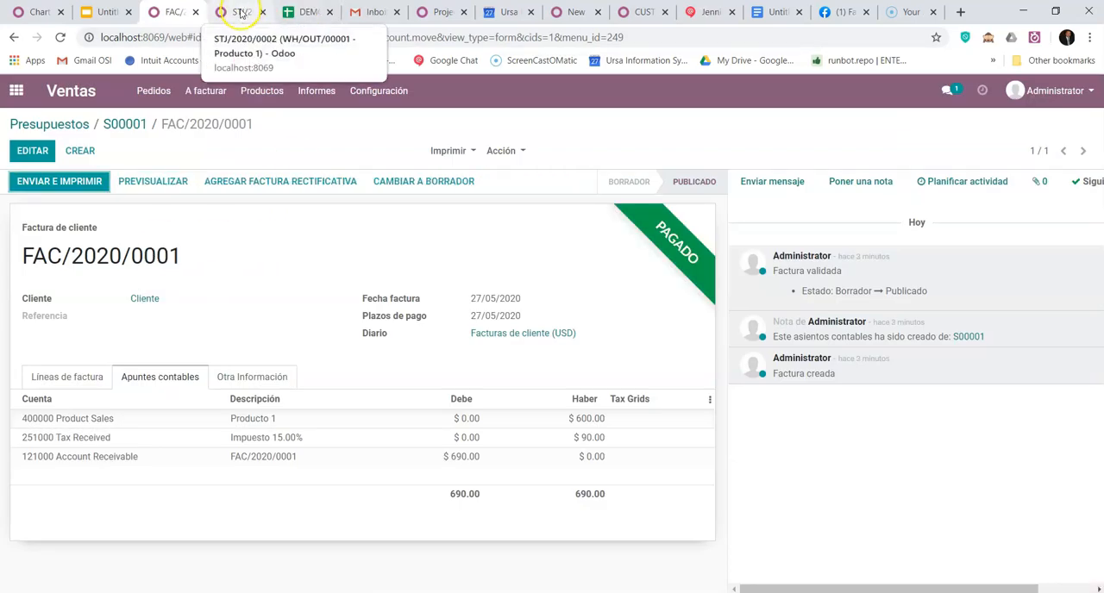
# - Return to the demo spreadsheet and enter 200 in E12 below Valoracion de Inventario on the Venta / Entrega (ANGLO) sheet
pyautogui.click(303, 12)
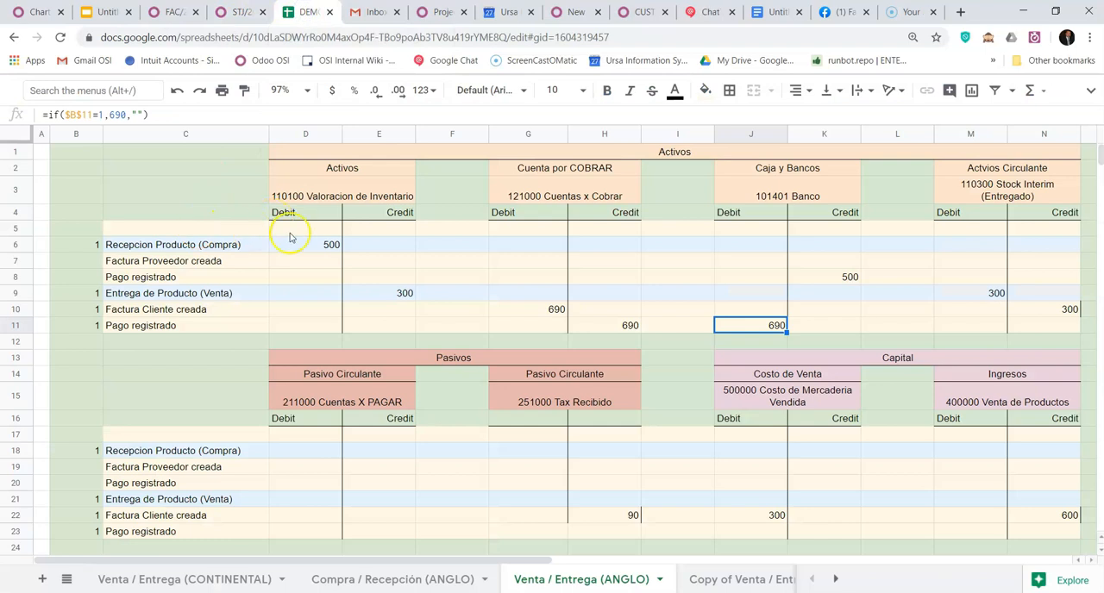
pyautogui.click(384, 342)
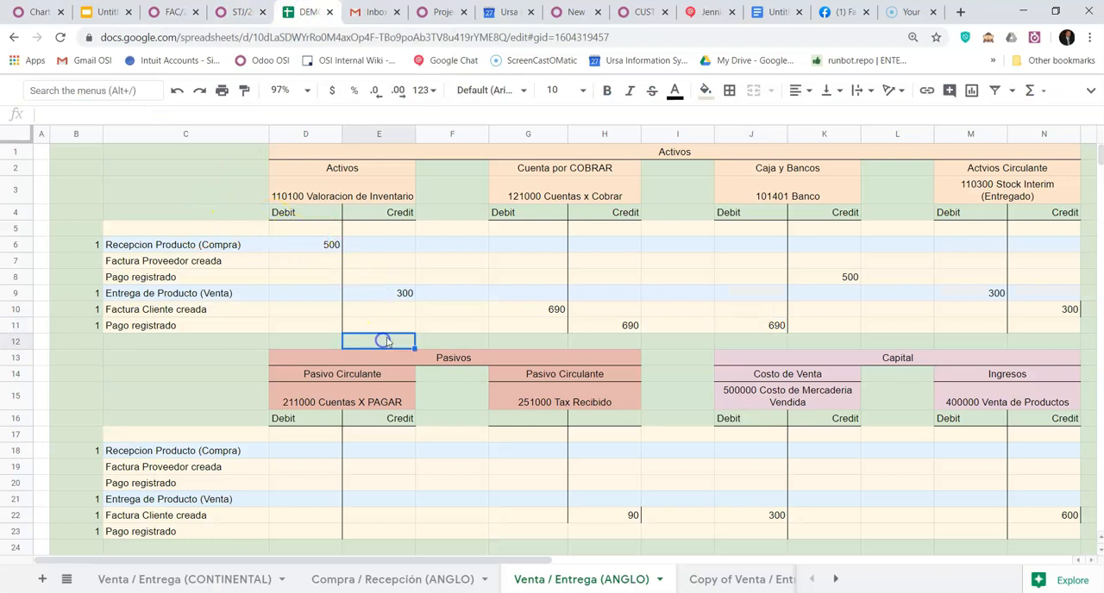
pyautogui.write('200')
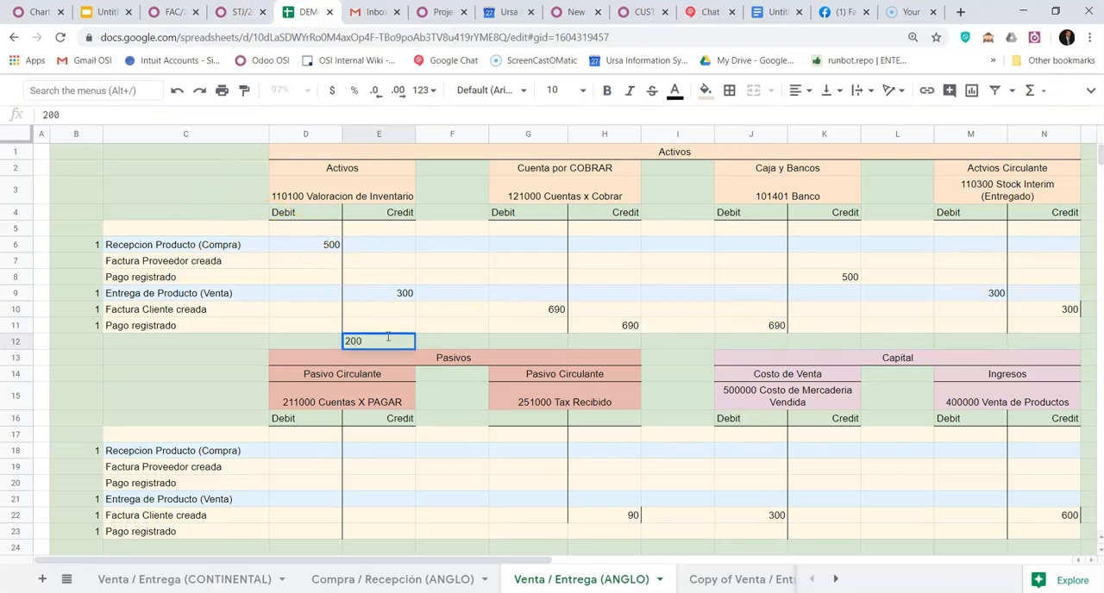
pyautogui.press('Right')
pyautogui.press('Right')
pyautogui.press('Right')
pyautogui.press('Right')
pyautogui.press('Right')
pyautogui.press('Right')
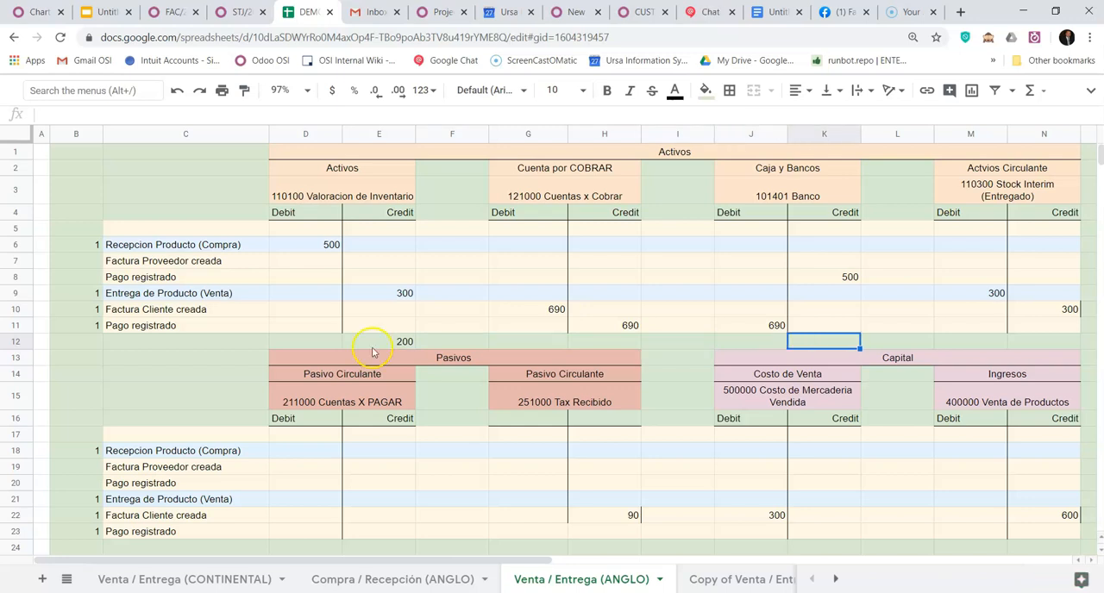
# - Enter 300 in E12 below Valoracion de Inventario on the Venta / Entrega (CONTINENTAL) sheet
pyautogui.click(209, 579)
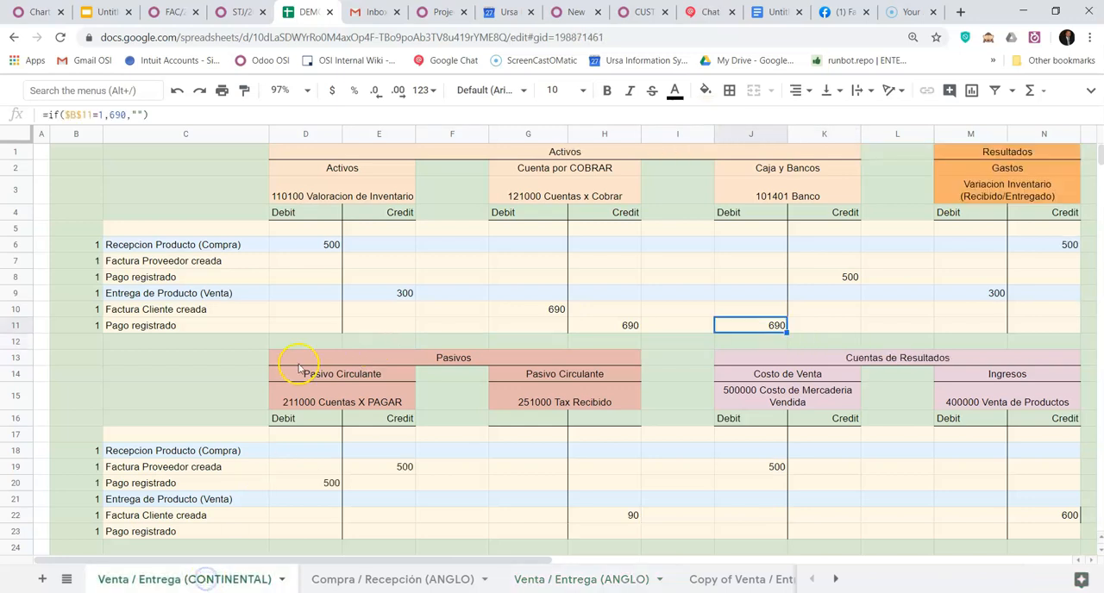
pyautogui.click(371, 341)
pyautogui.write('300')
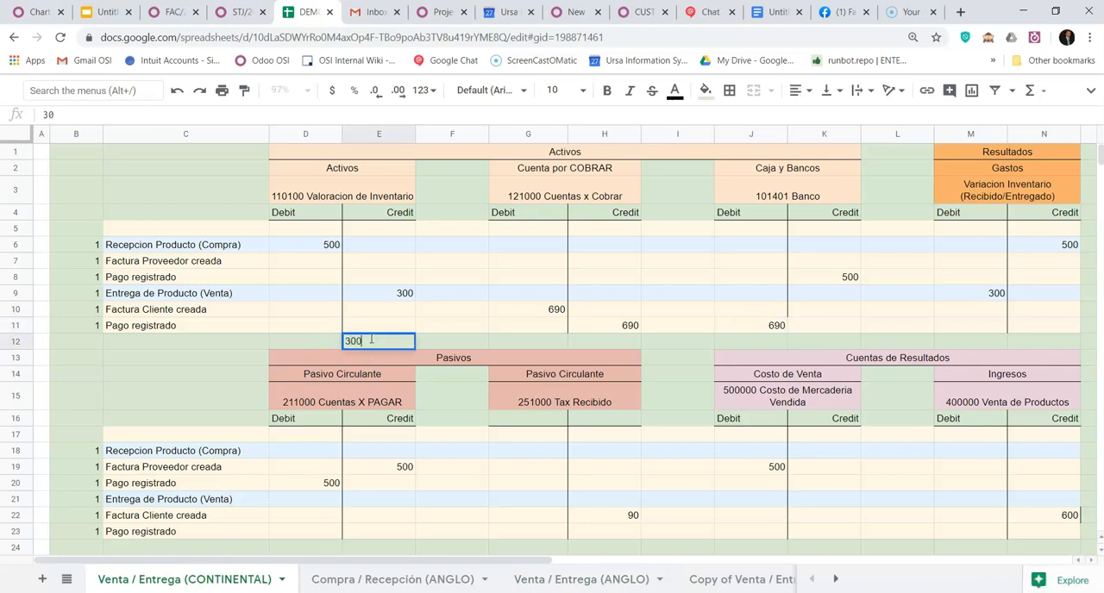
pyautogui.press('Right')
pyautogui.press('Right')
pyautogui.press('Right')
pyautogui.press('Right')
pyautogui.press('Right')
pyautogui.press('Right')
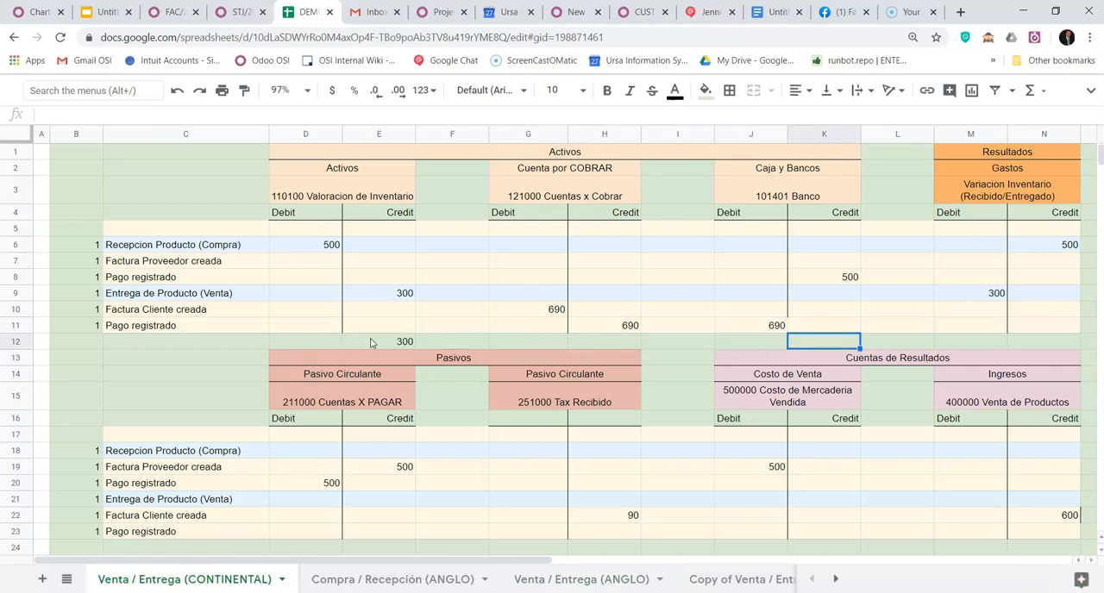
# - Enter 690 as the Banco balance in K12 of the CONTINENTAL sheet
pyautogui.write('690')
pyautogui.press('Right')
pyautogui.press('Down')
pyautogui.press('Down')
pyautogui.press('Down')
pyautogui.press('Down')
pyautogui.press('Down')
pyautogui.press('Down')
pyautogui.press('Up')
pyautogui.press('Up')
pyautogui.press('Up')
pyautogui.press('Up')
# - Enter -200 in N12 below the Variacion Inventario expense account
pyautogui.press('Up')
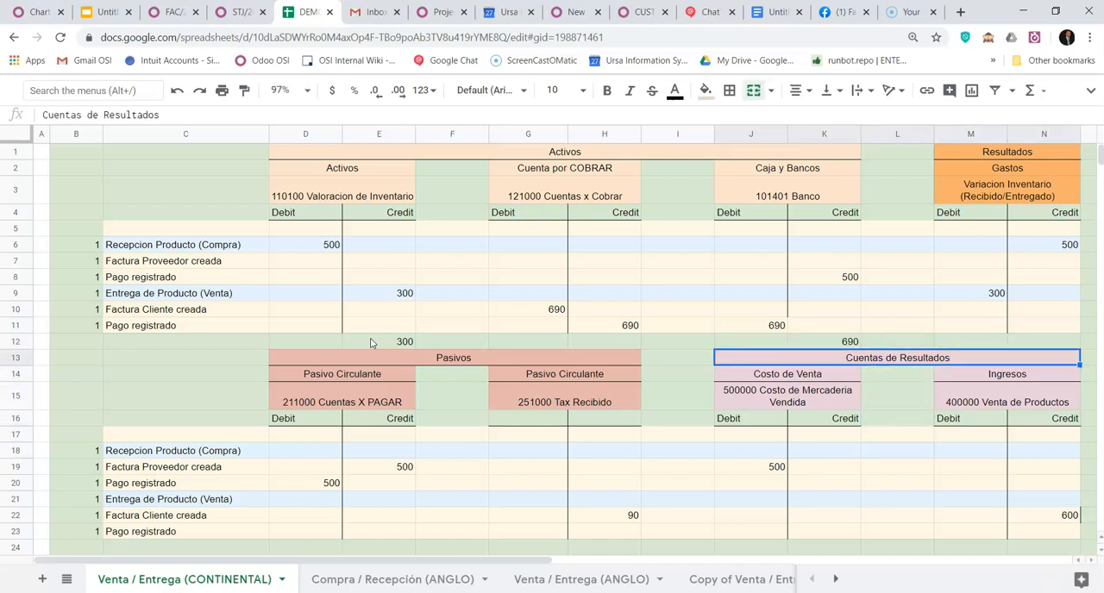
pyautogui.press('Up')
pyautogui.press('Right')
pyautogui.press('Right')
pyautogui.write('-')
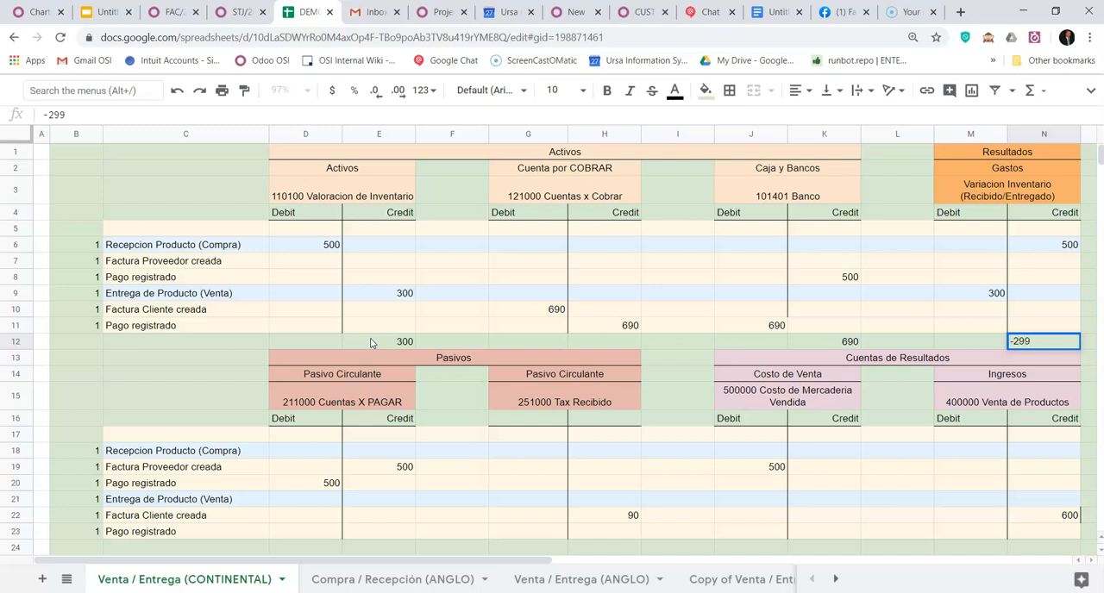
pyautogui.press('BackSpace')
pyautogui.press('Return')
# - Enter 90 in H24 as the balance of the 251000 Tax Recibido account
pyautogui.press('Down')
pyautogui.press('Down')
pyautogui.press('Down')
pyautogui.press('Down')
pyautogui.press('Down')
pyautogui.press('Down')
pyautogui.press('Down')
pyautogui.press('Down')
pyautogui.press('Down')
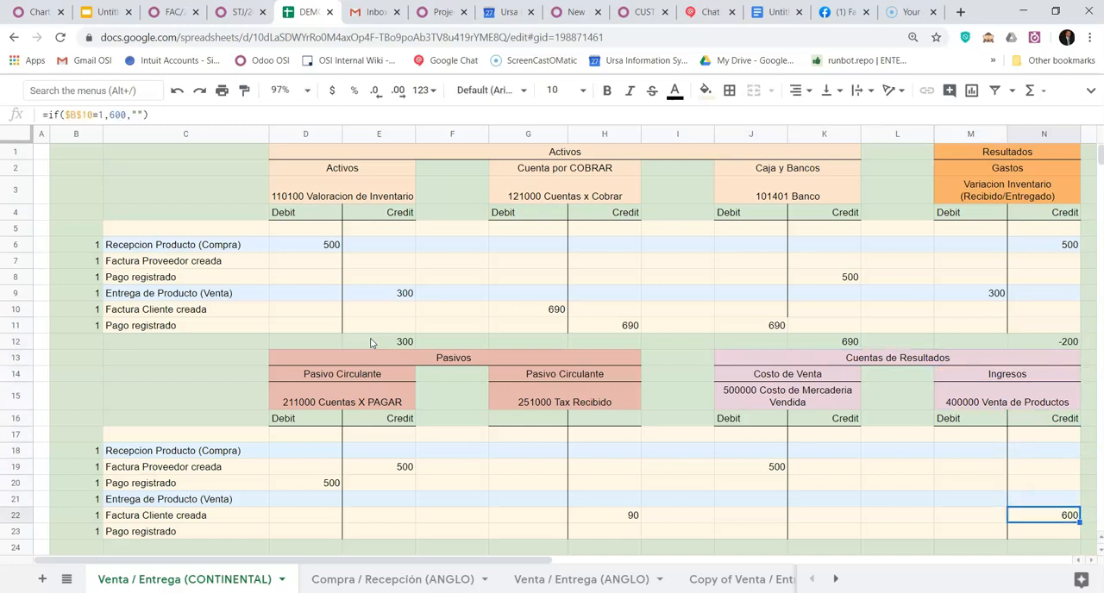
pyautogui.press('Down')
pyautogui.press('Down')
pyautogui.press('Left')
pyautogui.press('Left')
pyautogui.press('Left')
pyautogui.press('Left')
pyautogui.press('Left')
pyautogui.press('Left')
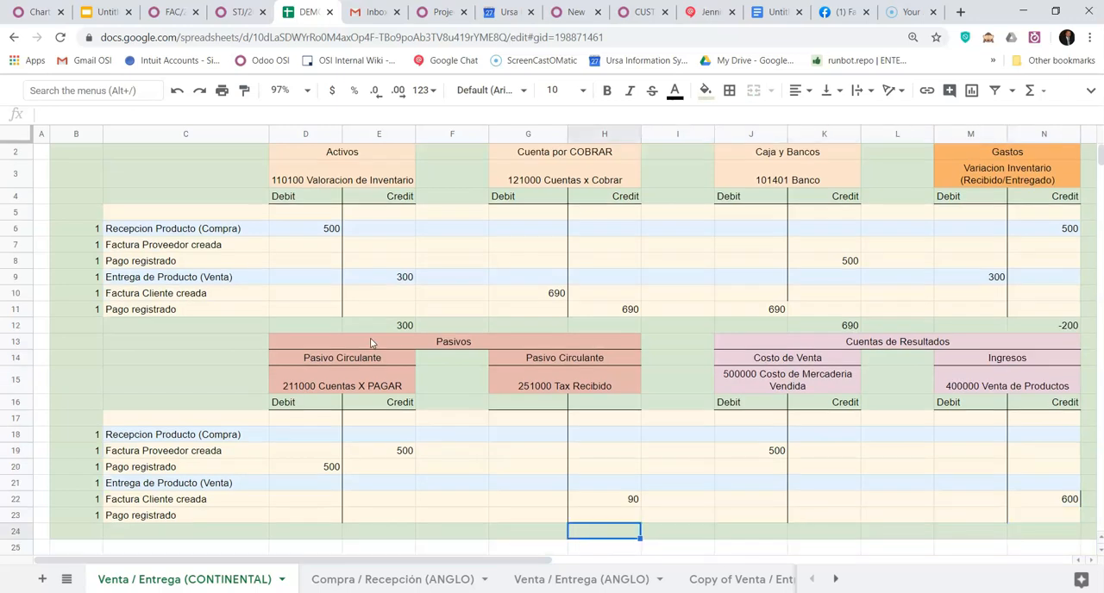
pyautogui.write('90')
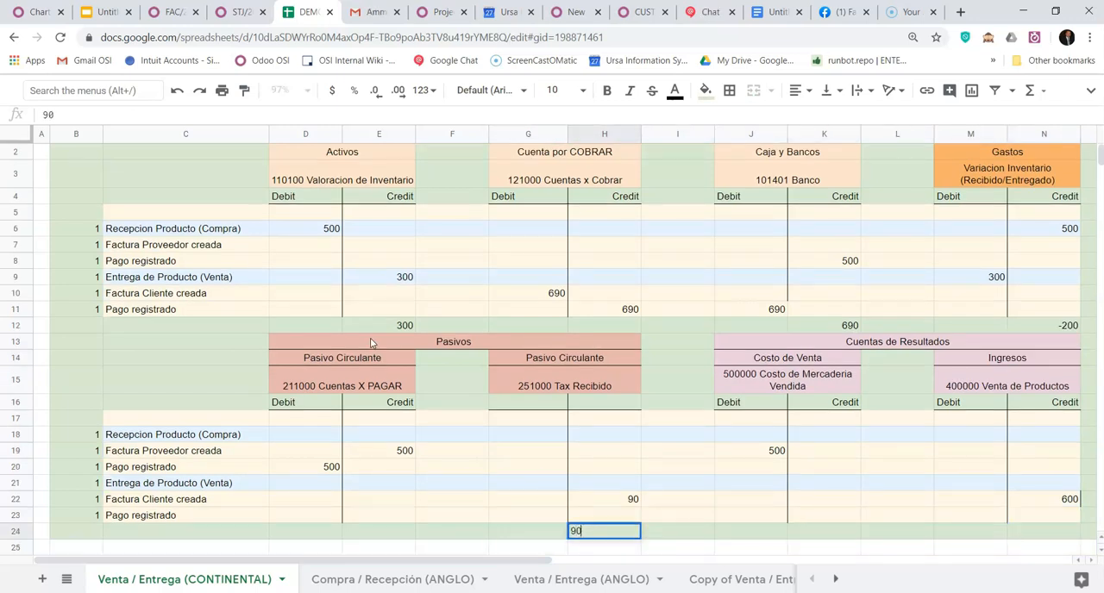
pyautogui.press('Tab')
# - Enter 100 in N24 as the result below the Venta de Productos income account
pyautogui.press('Right')
pyautogui.press('Right')
pyautogui.press('Right')
pyautogui.press('Right')
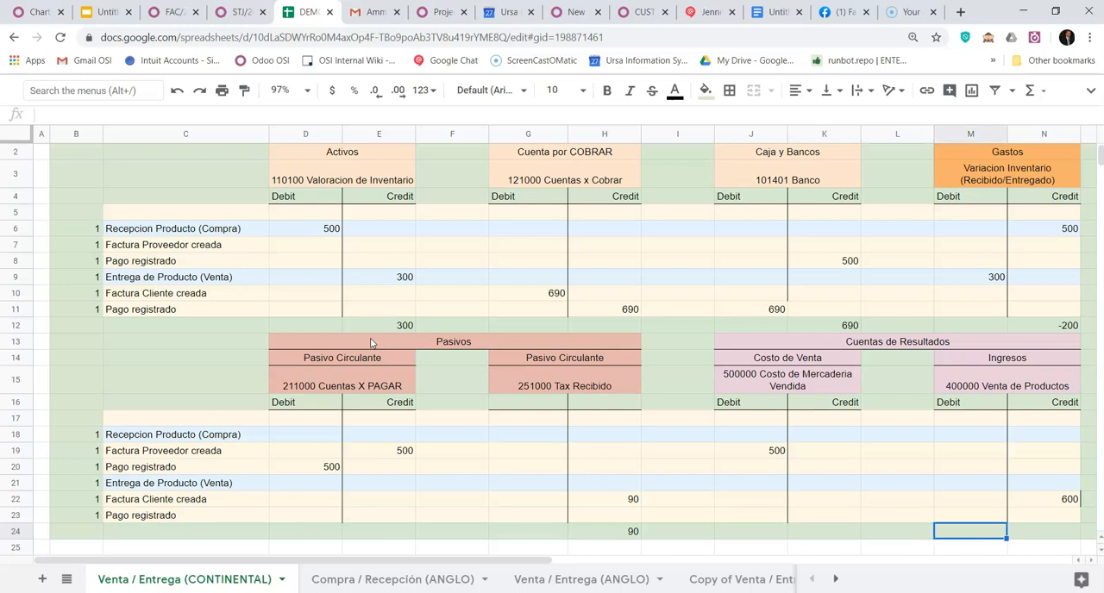
pyautogui.press('Right')
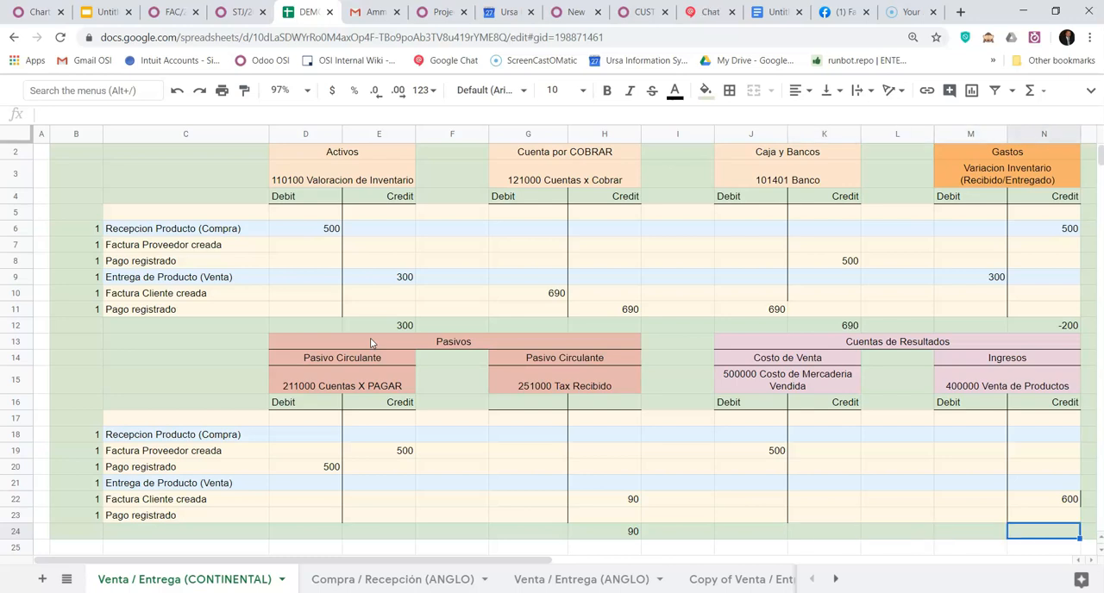
pyautogui.press('Left')
pyautogui.press('Left')
pyautogui.press('Left')
pyautogui.press('Left')
pyautogui.press('Left')
pyautogui.press('Right')
pyautogui.press('Right')
pyautogui.press('Right')
pyautogui.press('Right')
pyautogui.press('Right')
pyautogui.write('100')
pyautogui.press('Return')
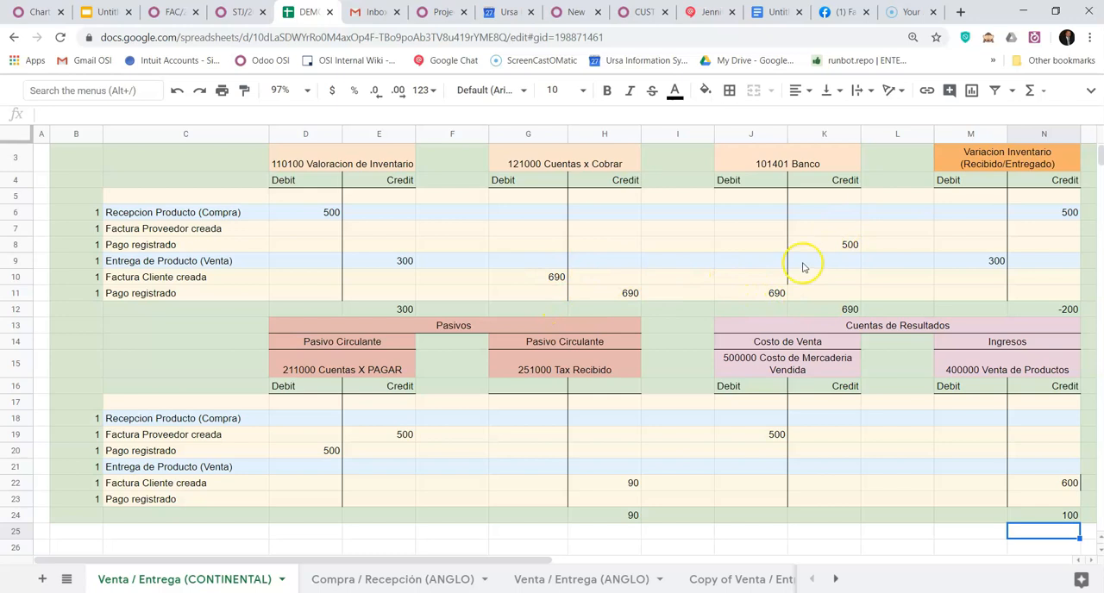
# - Correct the Banco balance in K12 to 190
pyautogui.click(828, 308)
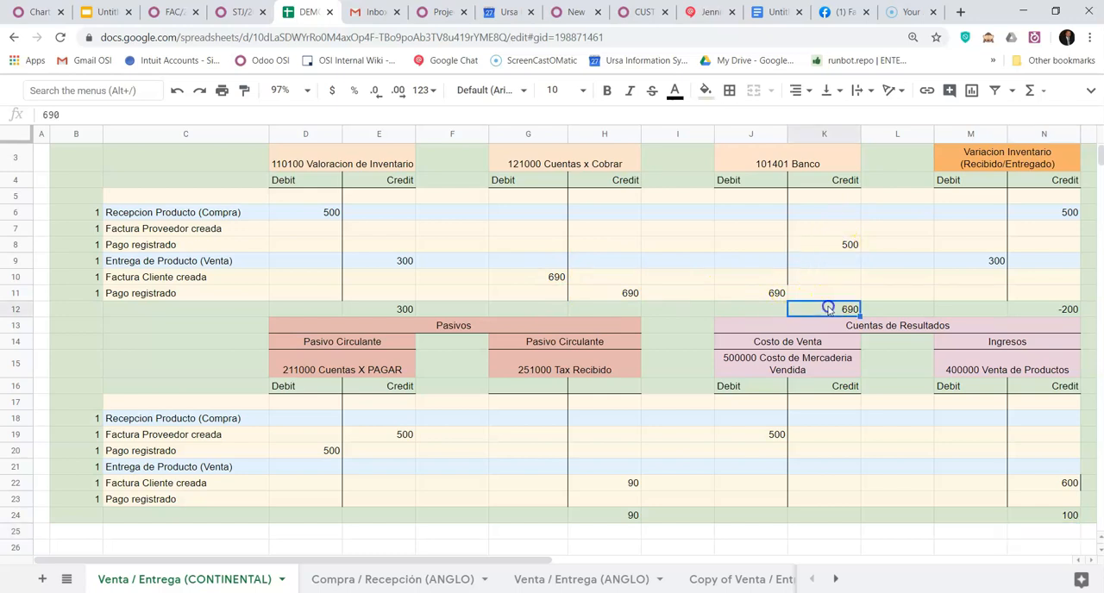
pyautogui.write('19')
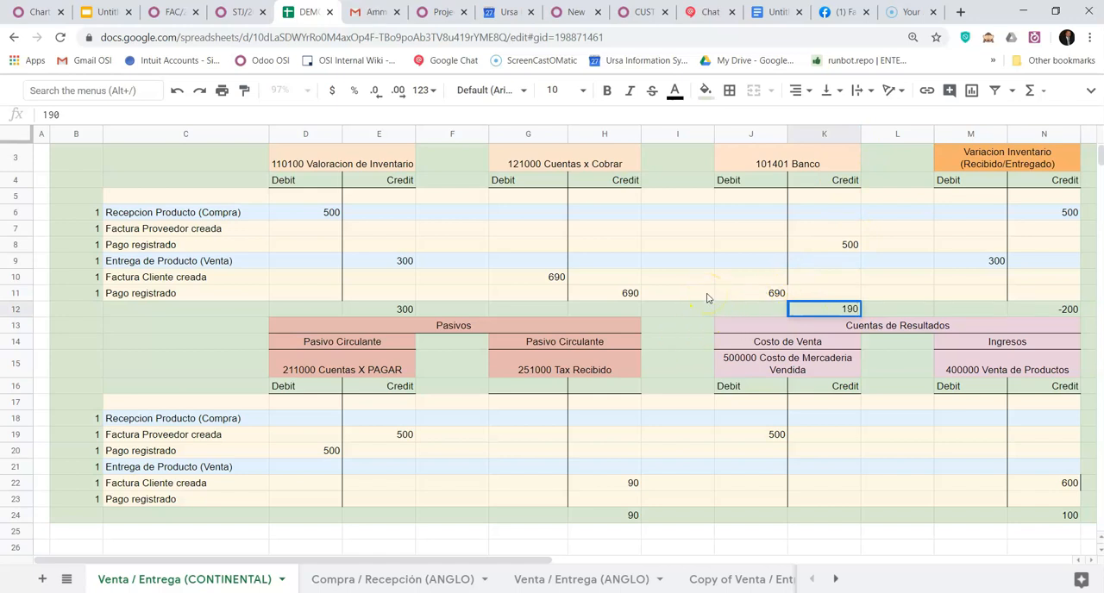
pyautogui.press('Return')
pyautogui.press('Up')
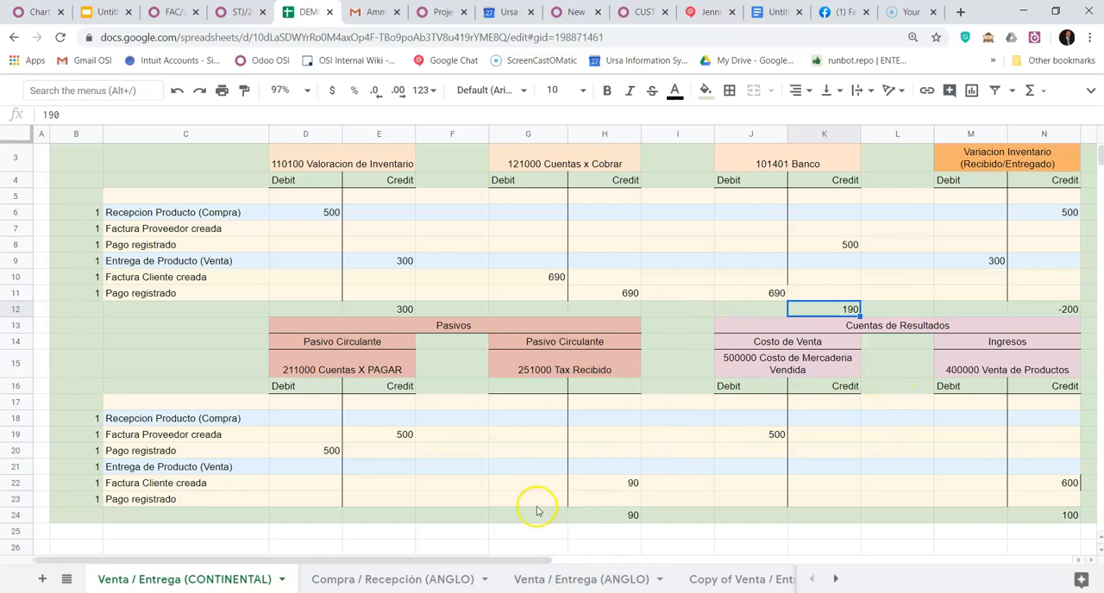
# - Open the Balance de Situación report in Odoo's accounting and review its assets, liabilities and equity against the sheet
pyautogui.click(164, 12)
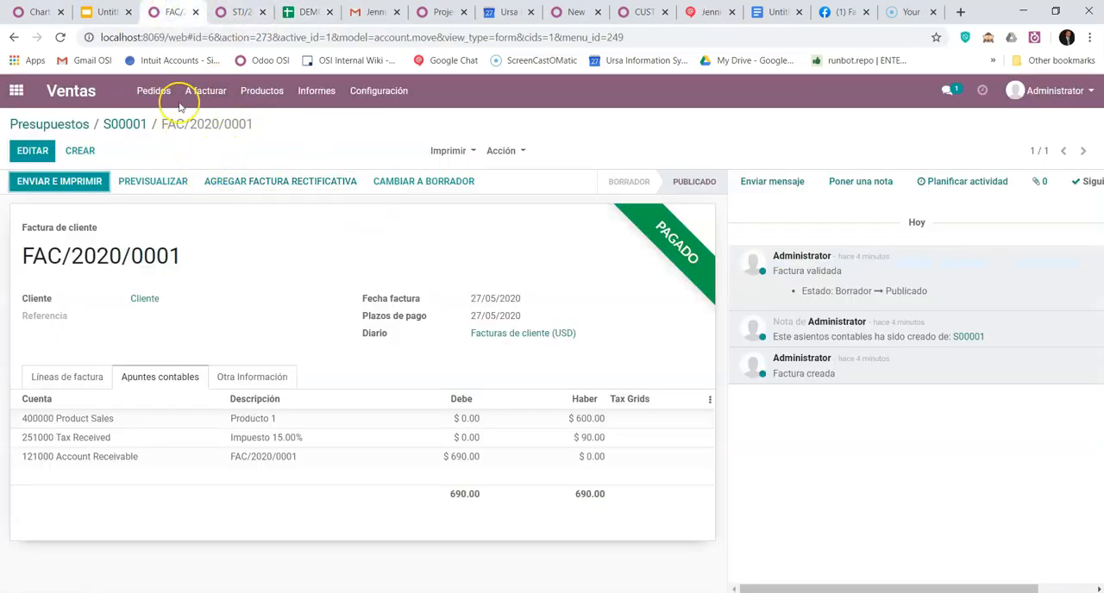
pyautogui.click(241, 12)
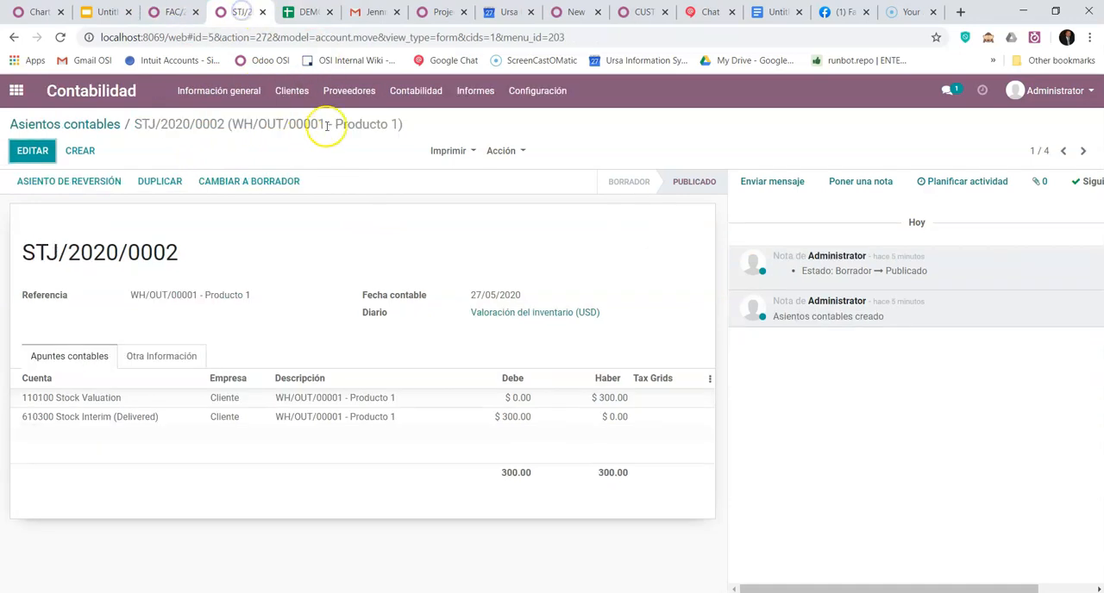
pyautogui.click(477, 97)
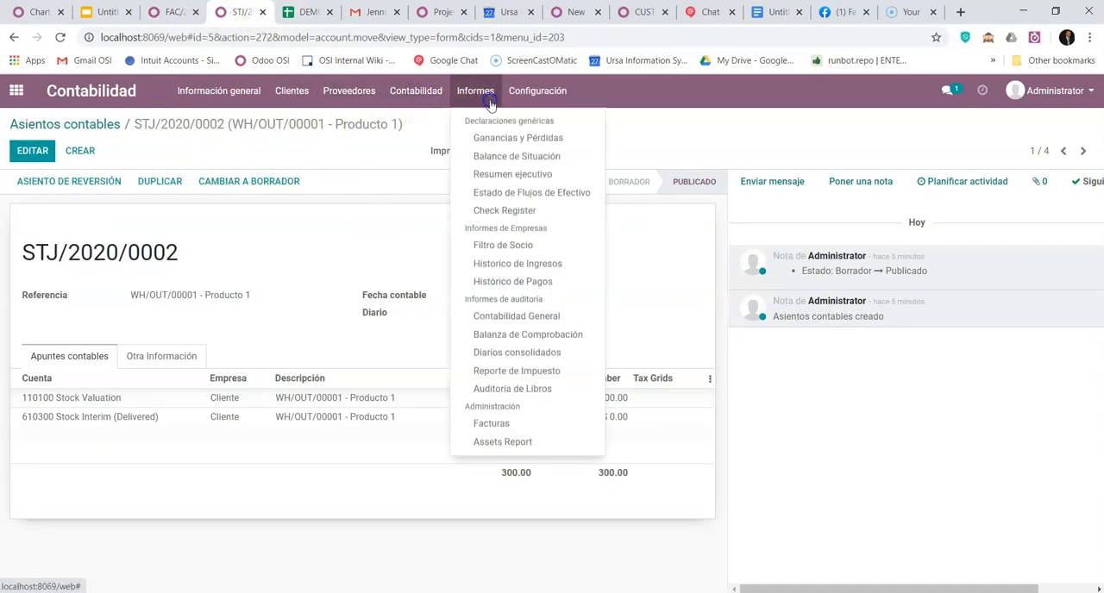
pyautogui.click(483, 156)
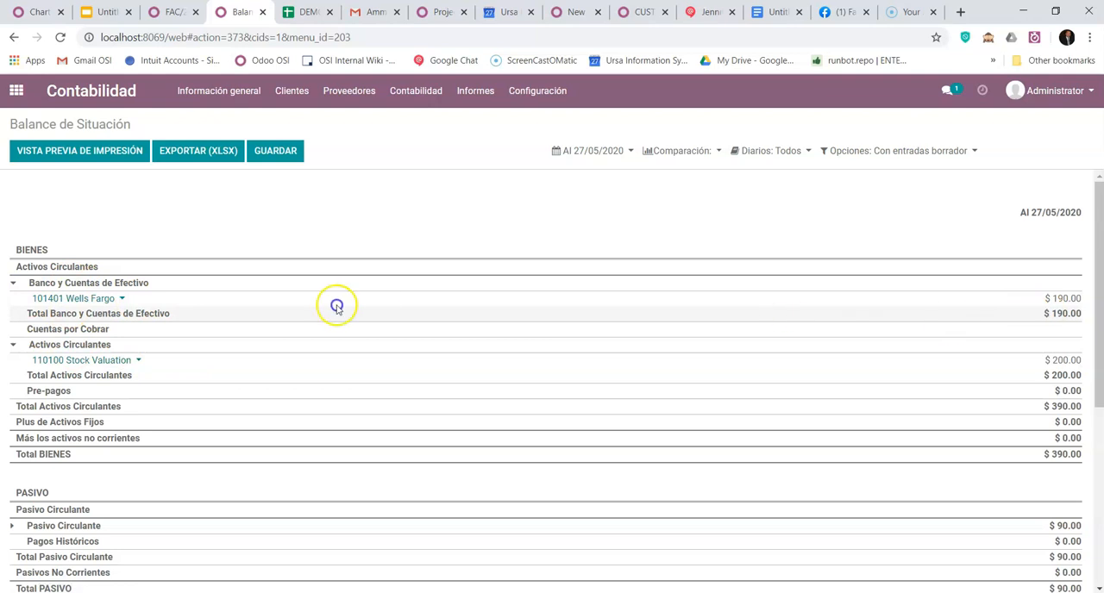
pyautogui.click(102, 299)
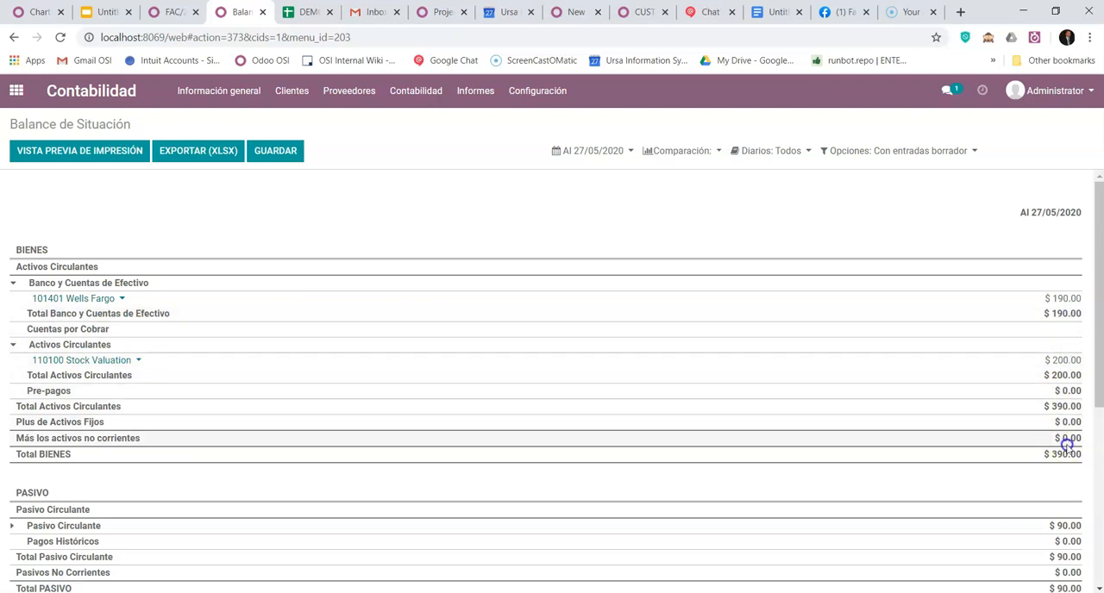
pyautogui.scroll(-2, 1056, 466)
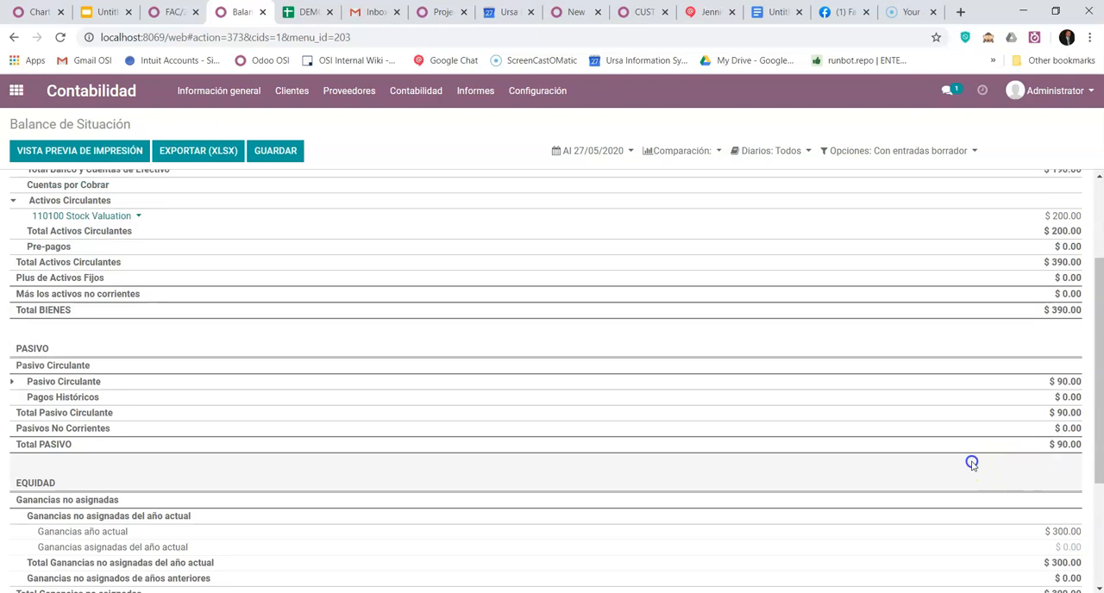
# - Expand Pasivo Circulante in the Balance de Situación and examine the liability account, equity and the Pasivos + Capital total
pyautogui.click(12, 382)
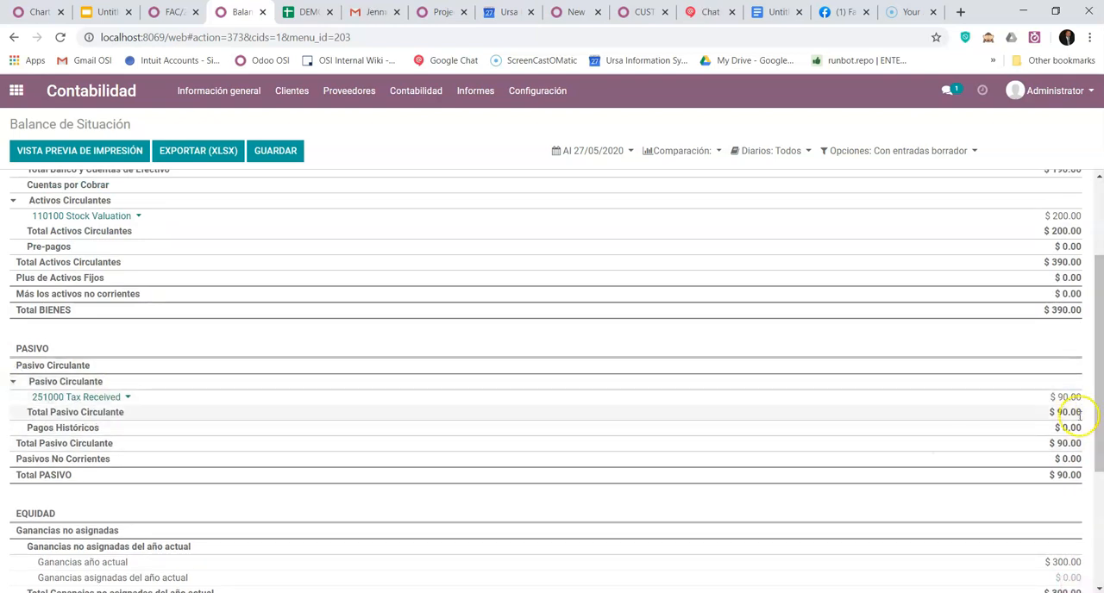
pyautogui.scroll(-2, 1069, 419)
pyautogui.scroll(1, 1069, 418)
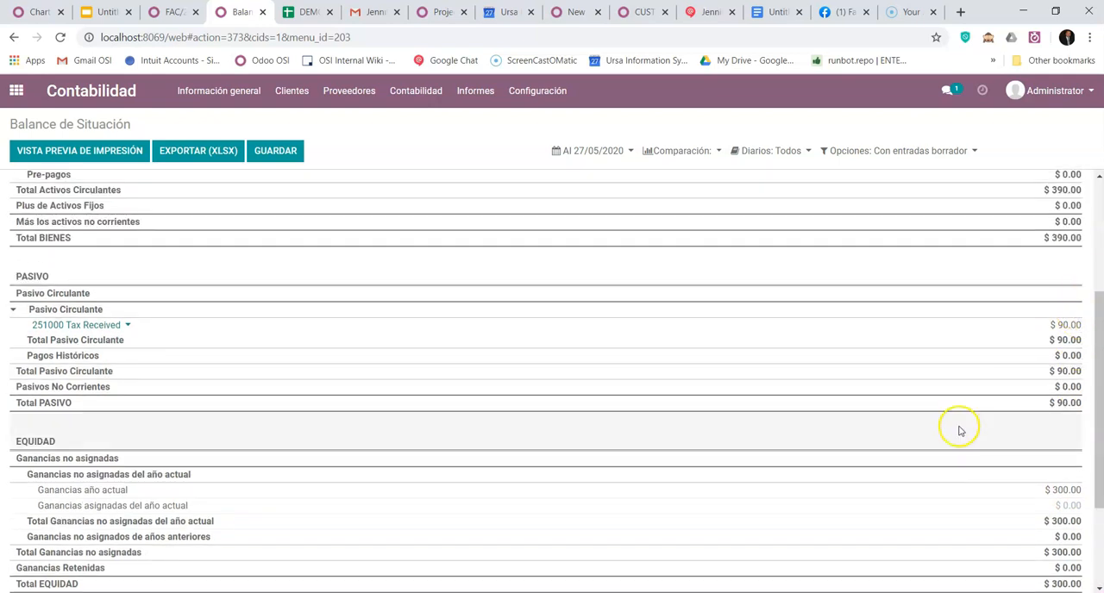
pyautogui.scroll(-1, 862, 439)
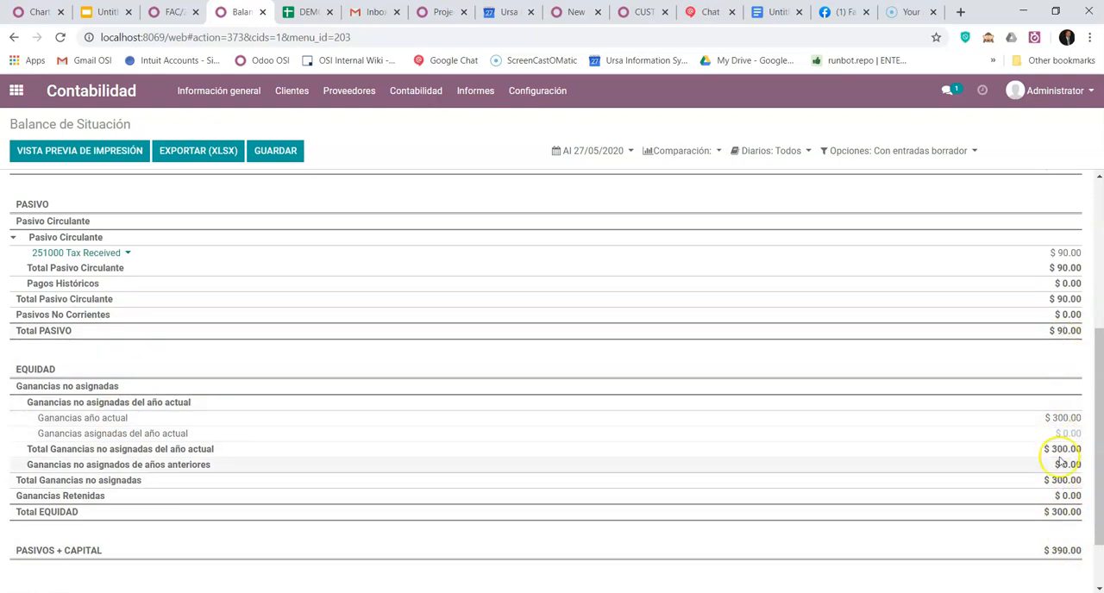
pyautogui.scroll(-2, 827, 513)
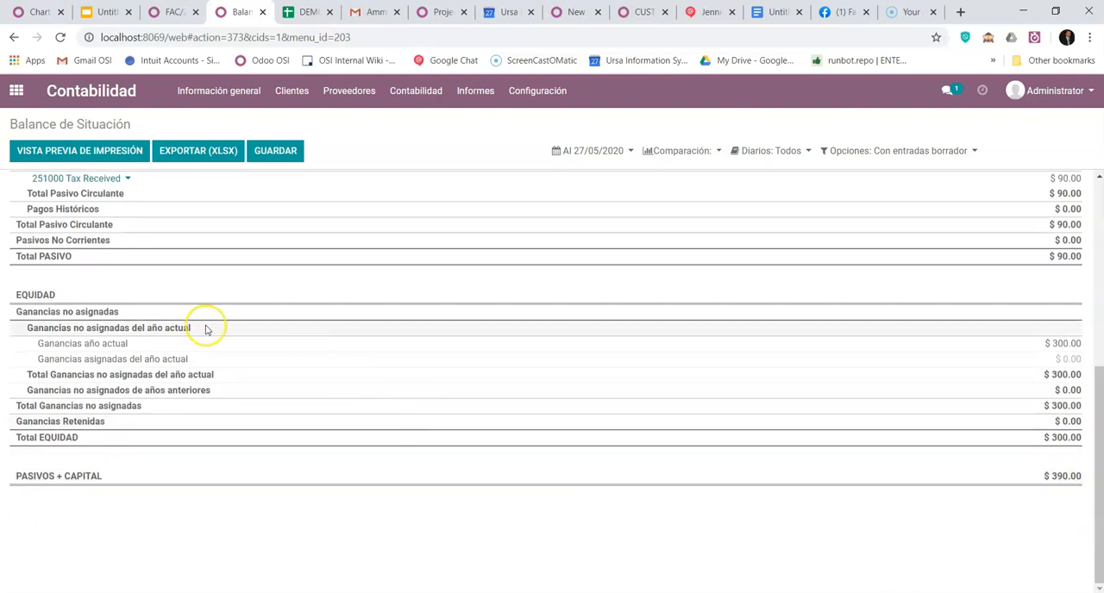
# - Open the Ganancia y Pérdida report from Ganancias año actual and expand Otra entrada and Costo de los Ingresos to examine their accounts
pyautogui.click(90, 345)
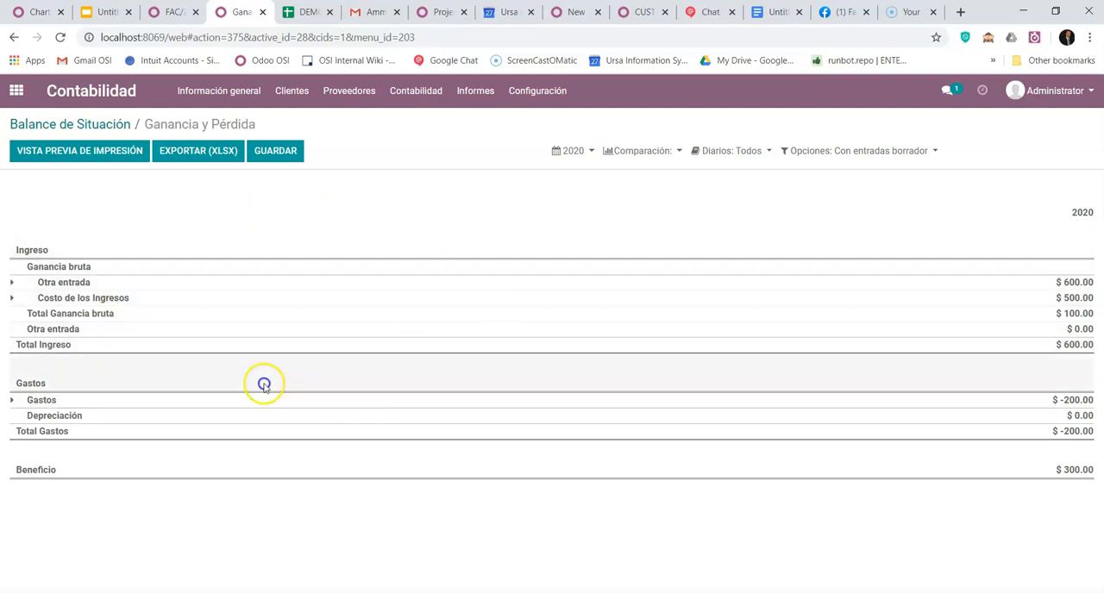
pyautogui.click(13, 283)
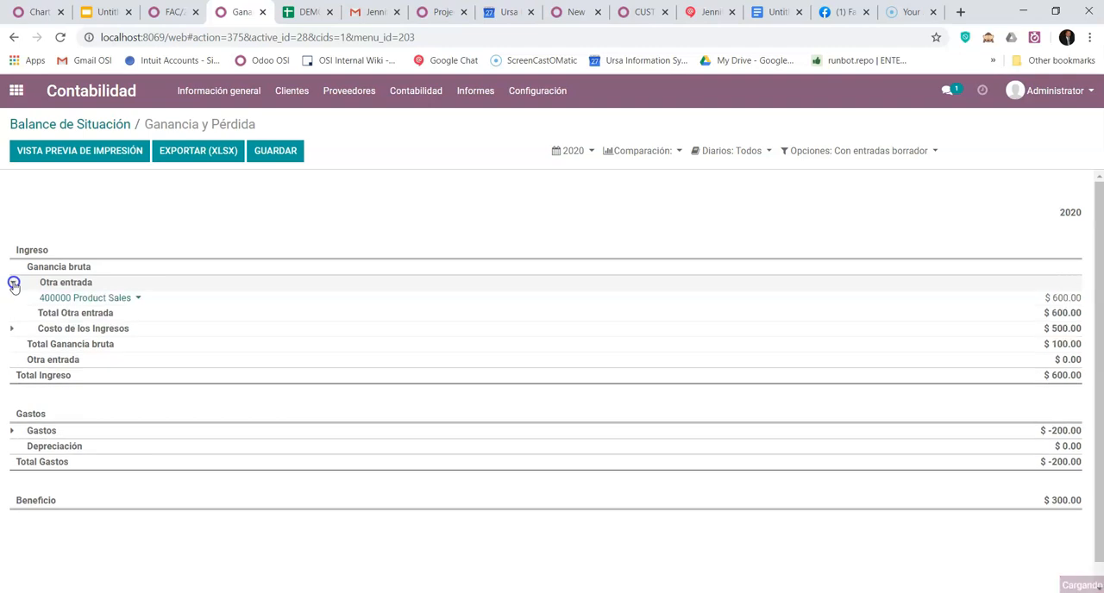
pyautogui.click(12, 329)
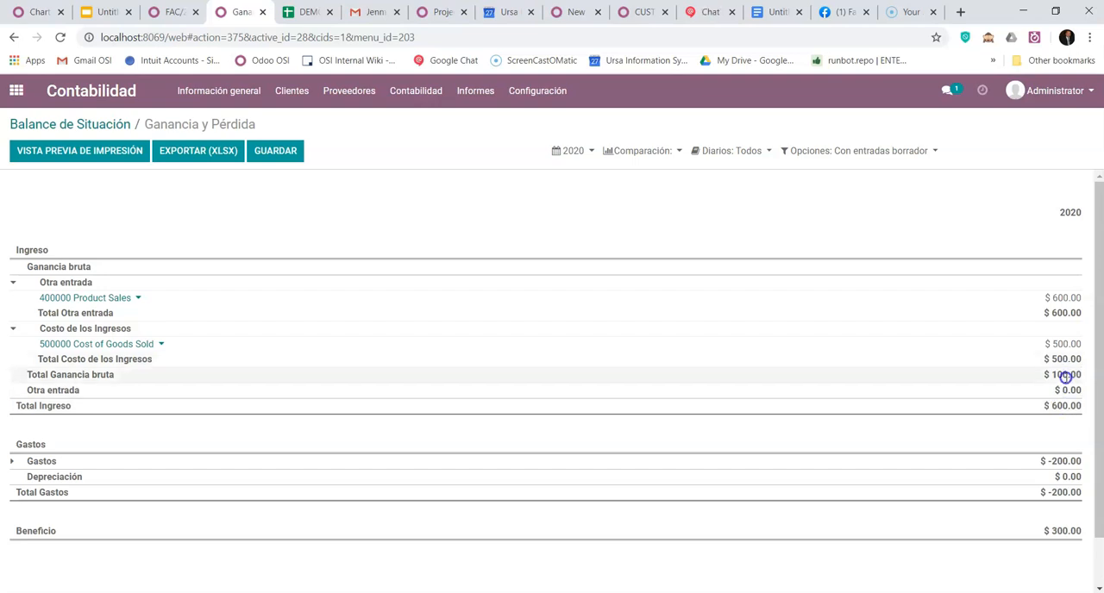
pyautogui.scroll(-1, 1062, 377)
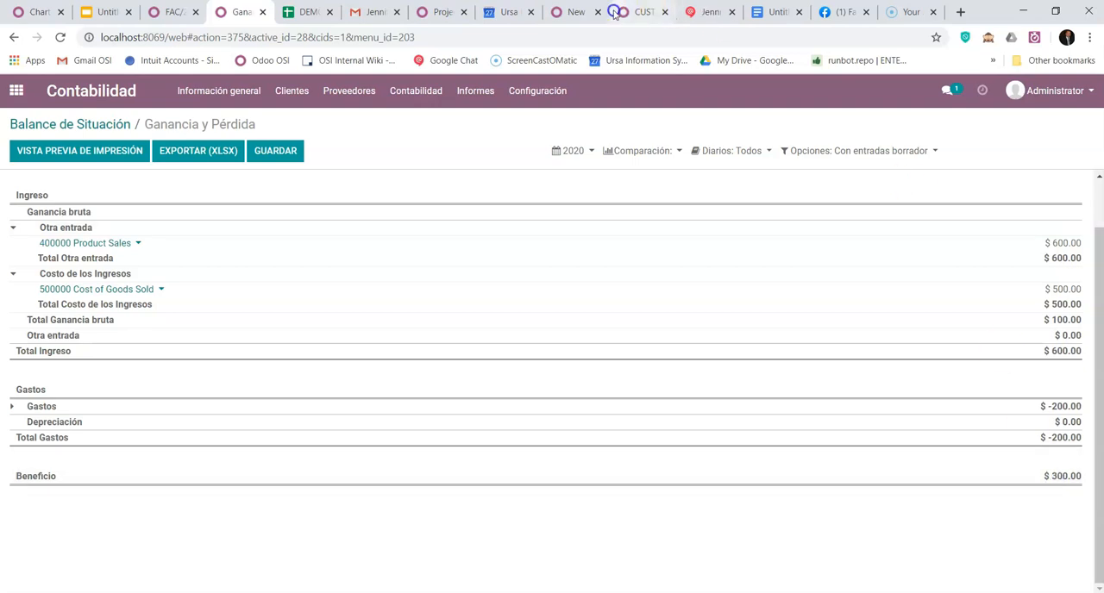
# - Return to the Balance de Situación and compare Total BIENES with the liabilities, equity and Pasivos + Capital
pyautogui.click(112, 127)
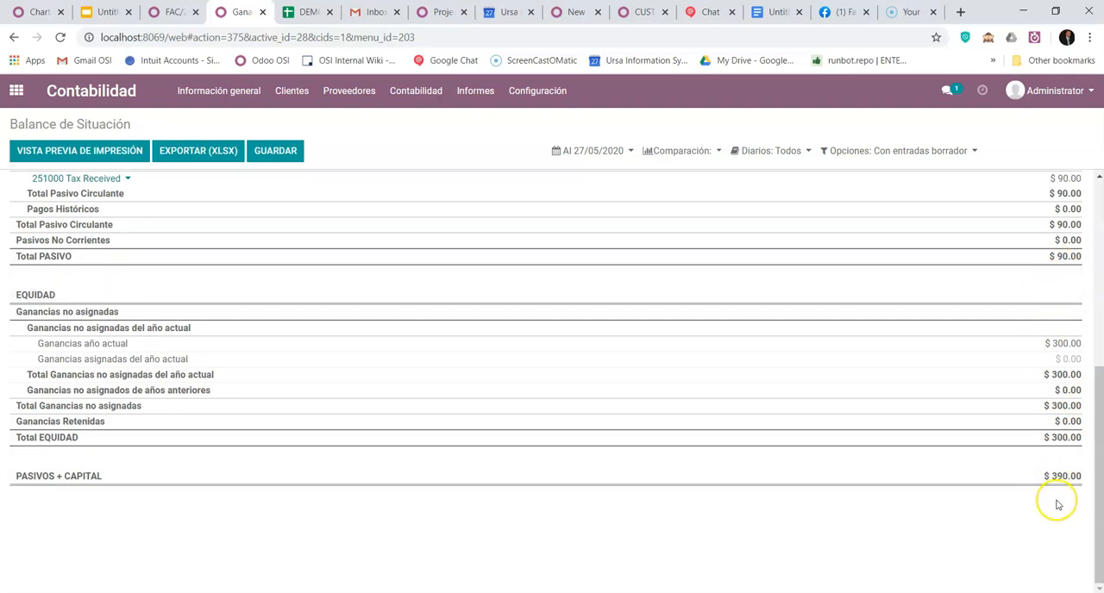
pyautogui.scroll(3, 1057, 503)
pyautogui.scroll(-2, 1047, 371)
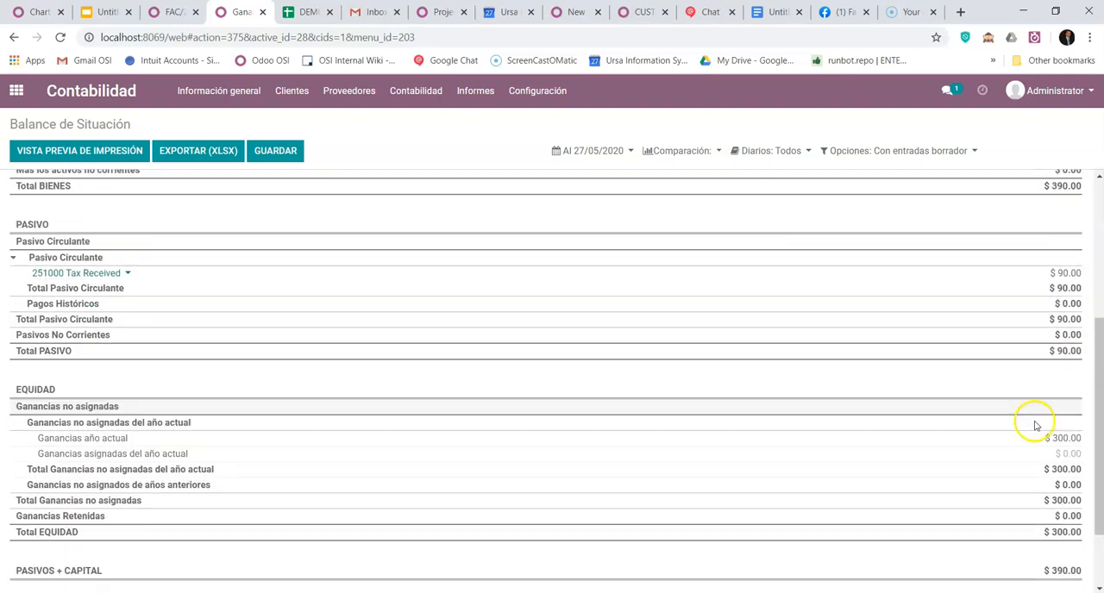
pyautogui.scroll(3, 1032, 478)
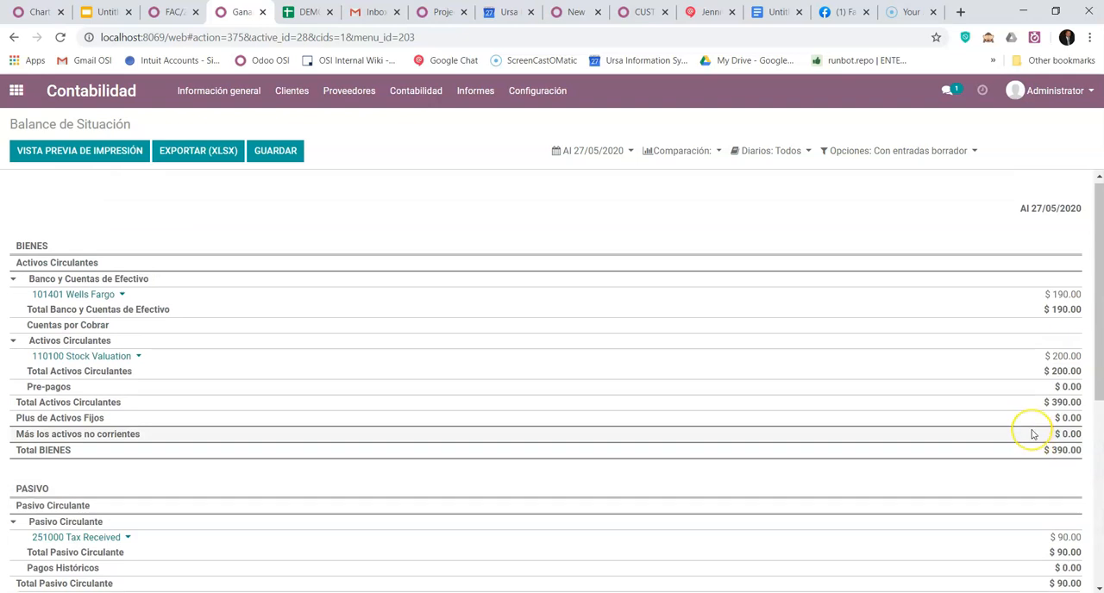
pyautogui.scroll(-4, 1032, 433)
pyautogui.scroll(1, 1032, 434)
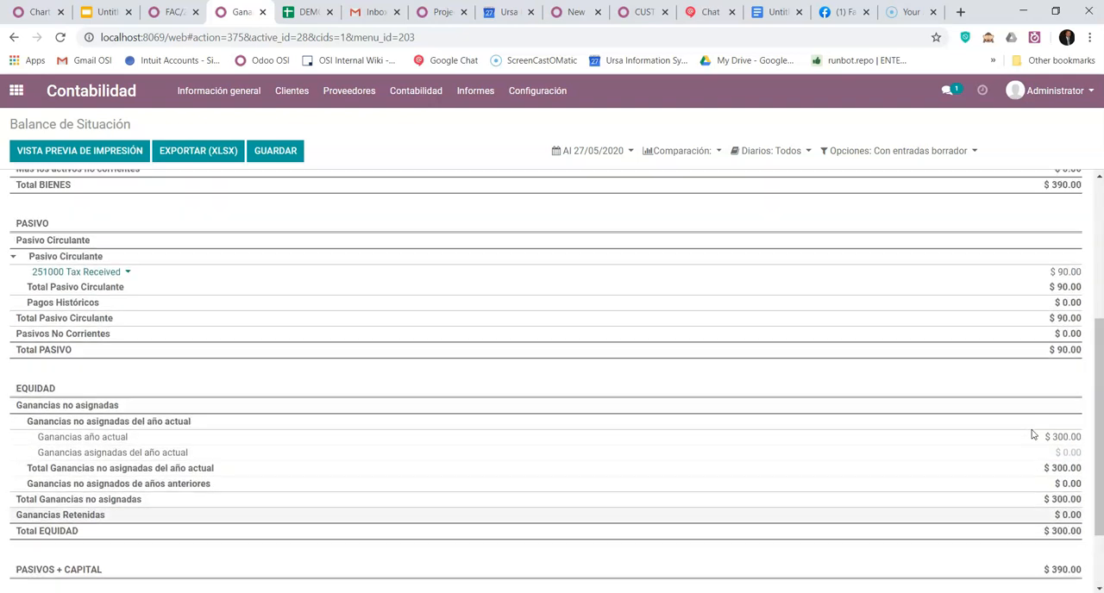
pyautogui.scroll(3, 1032, 434)
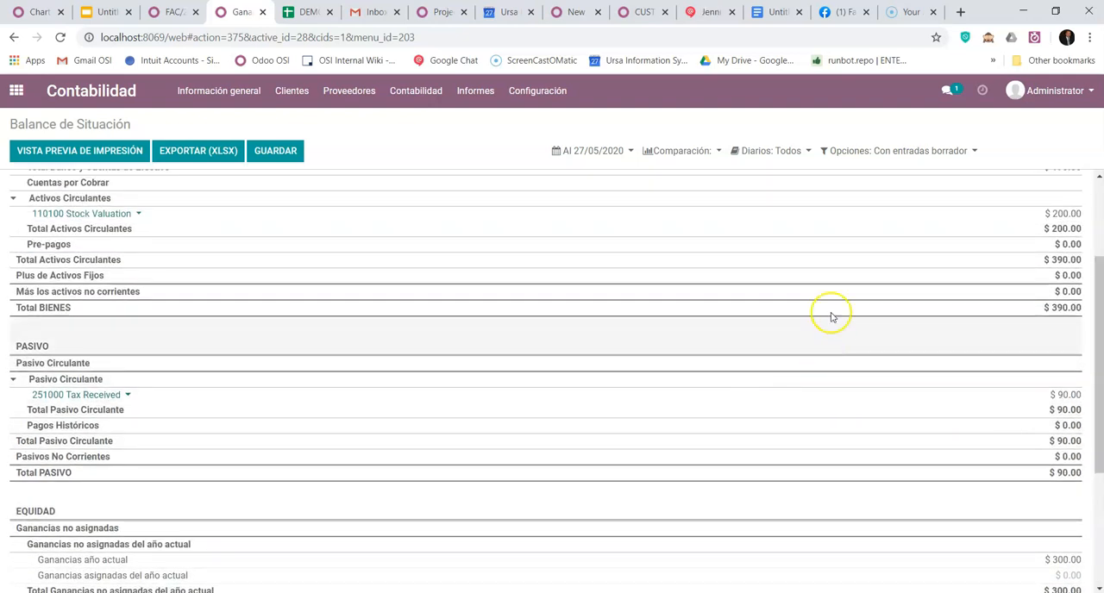
pyautogui.scroll(3, 502, 258)
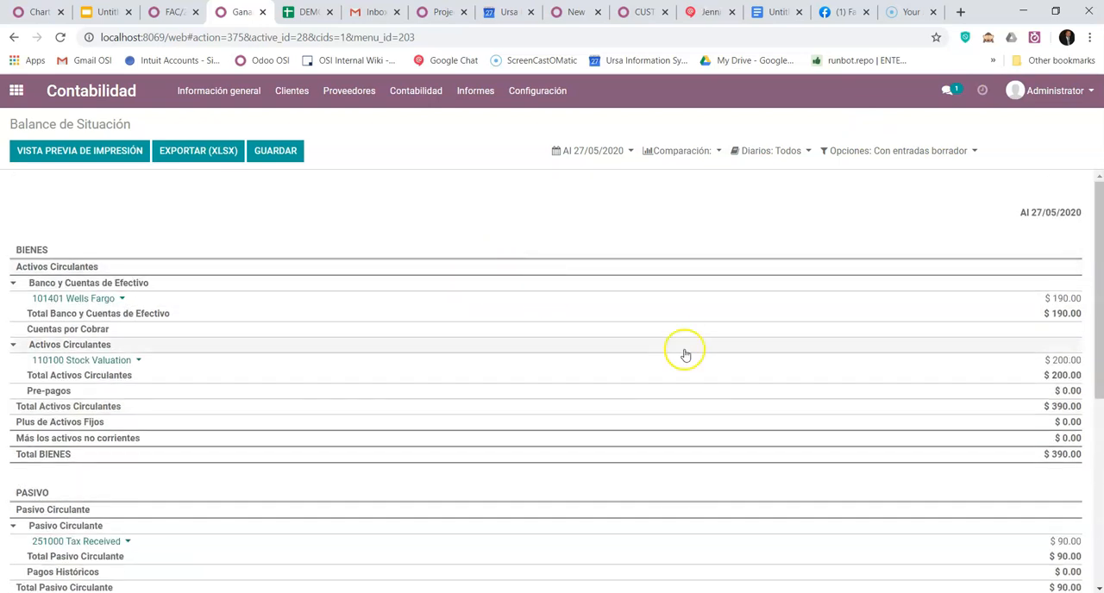